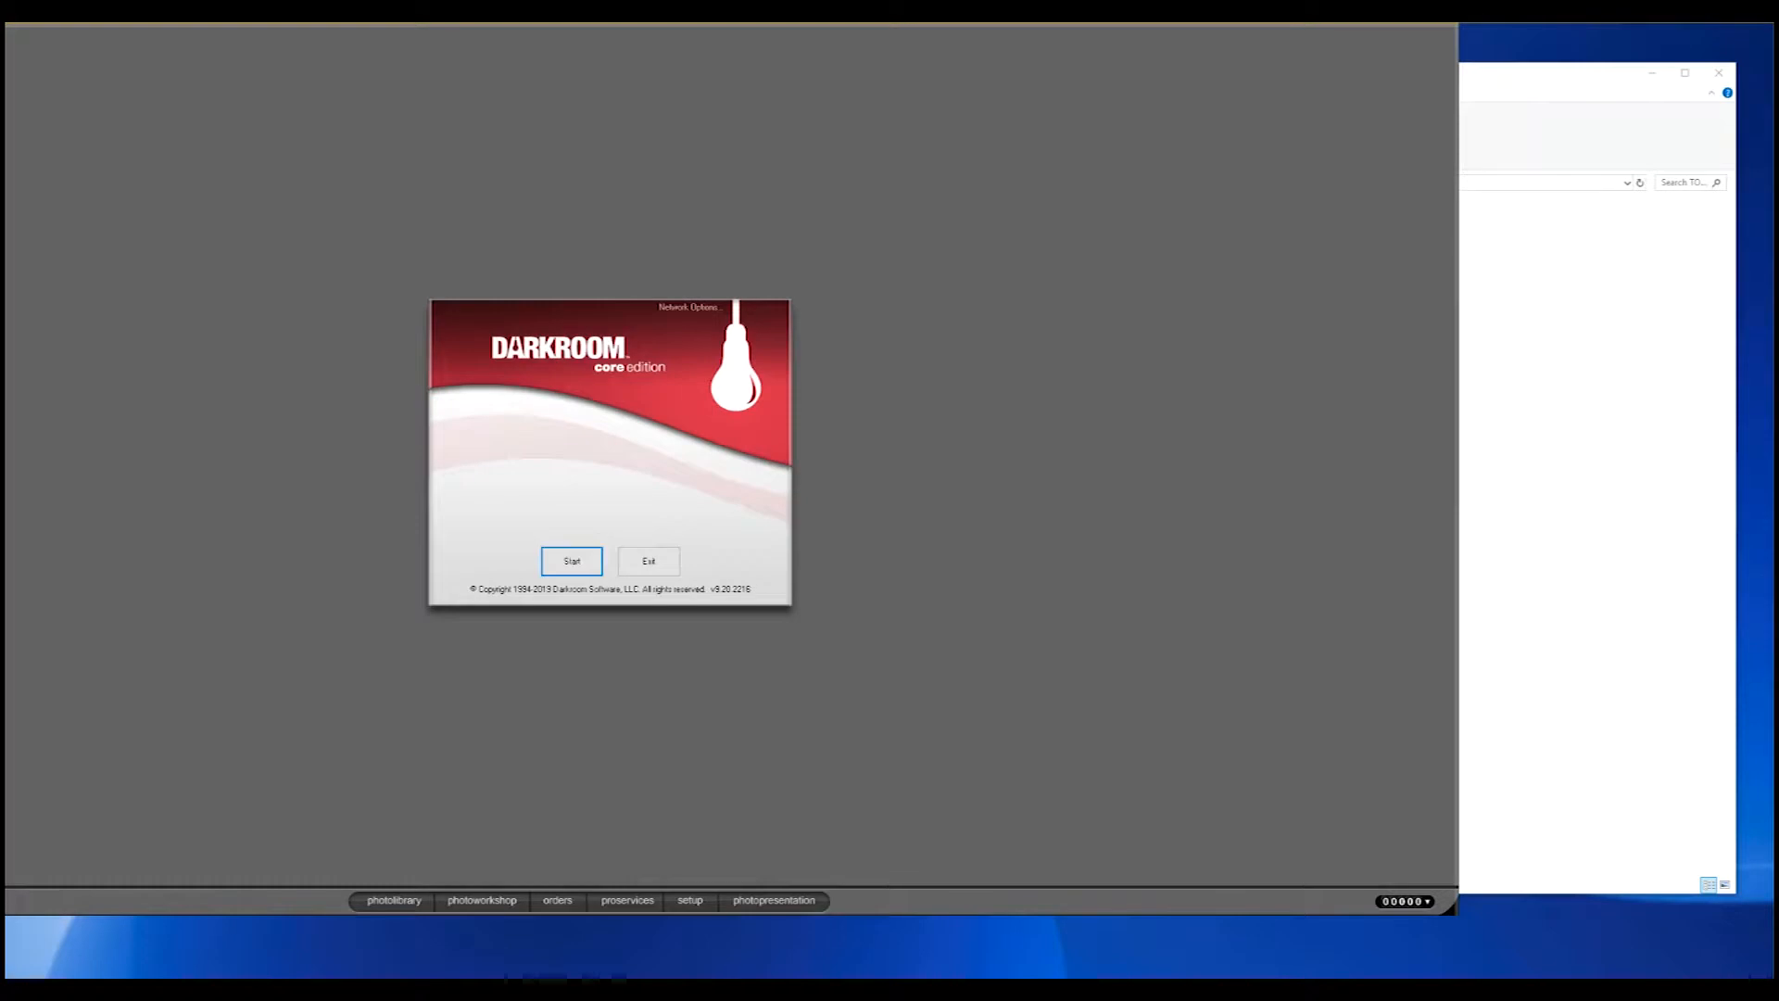
- Start Darkroom Core, open the selected enhanced photo for editing, and fit the program window within the screen
left_click(572, 561)
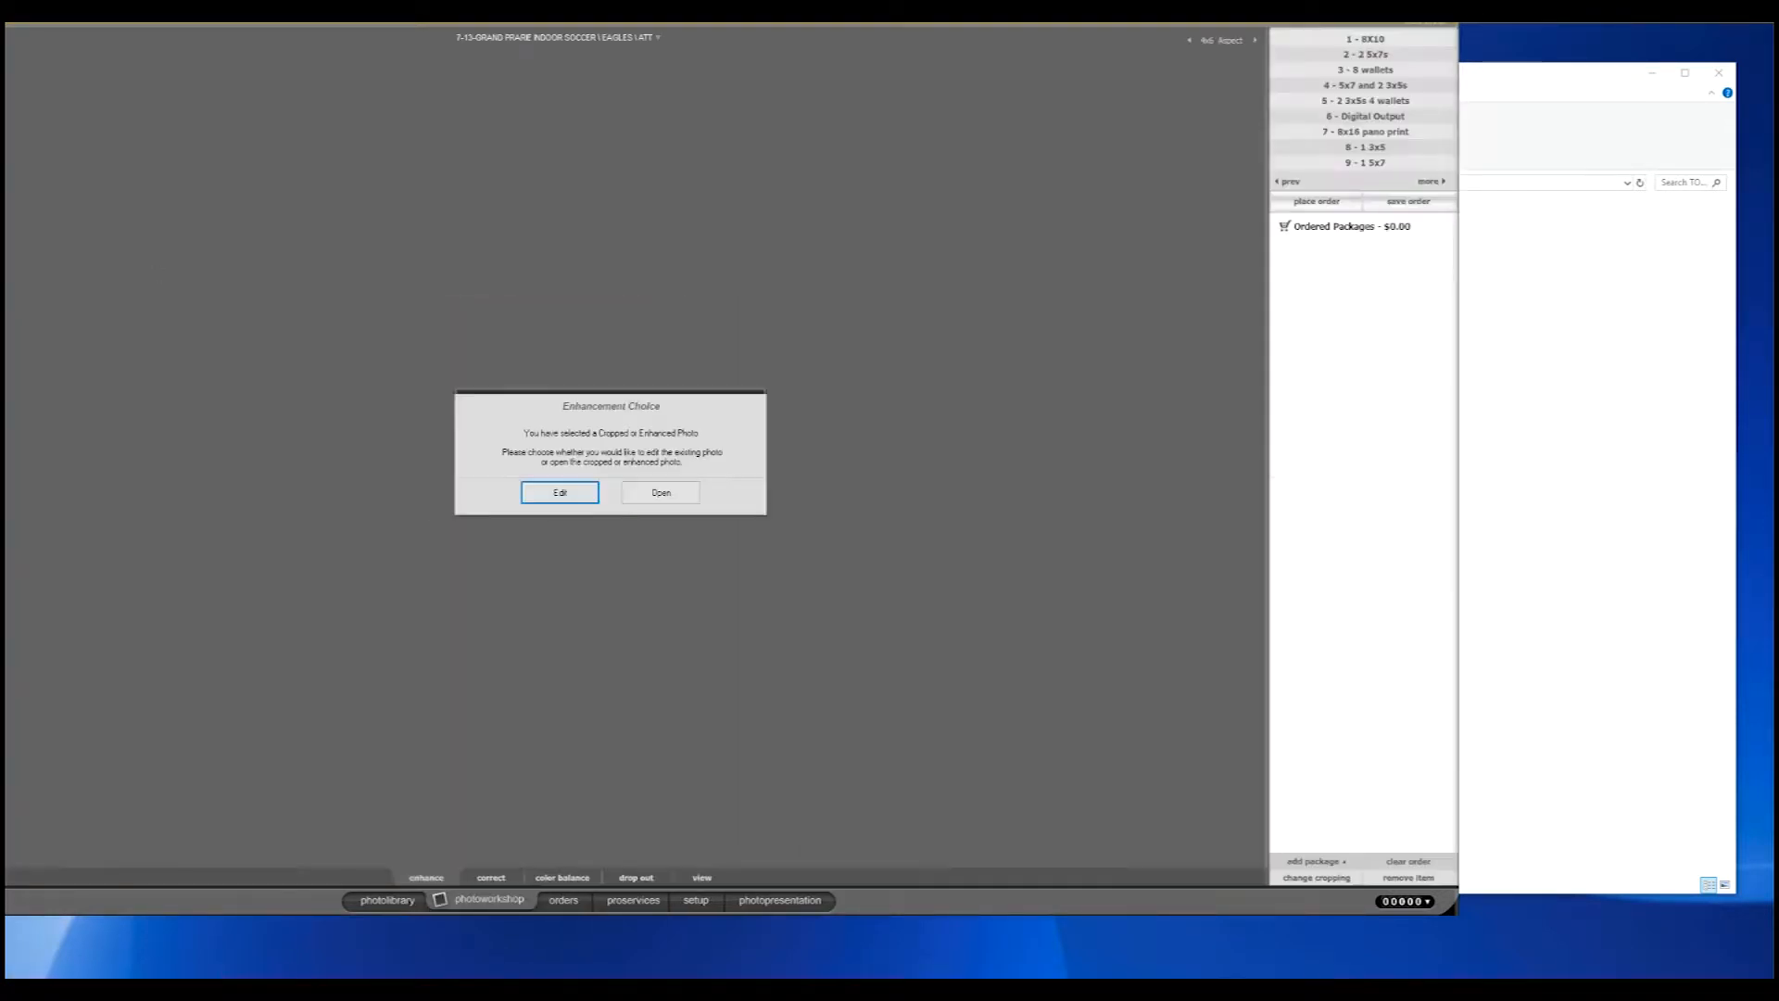
left_click(538, 483)
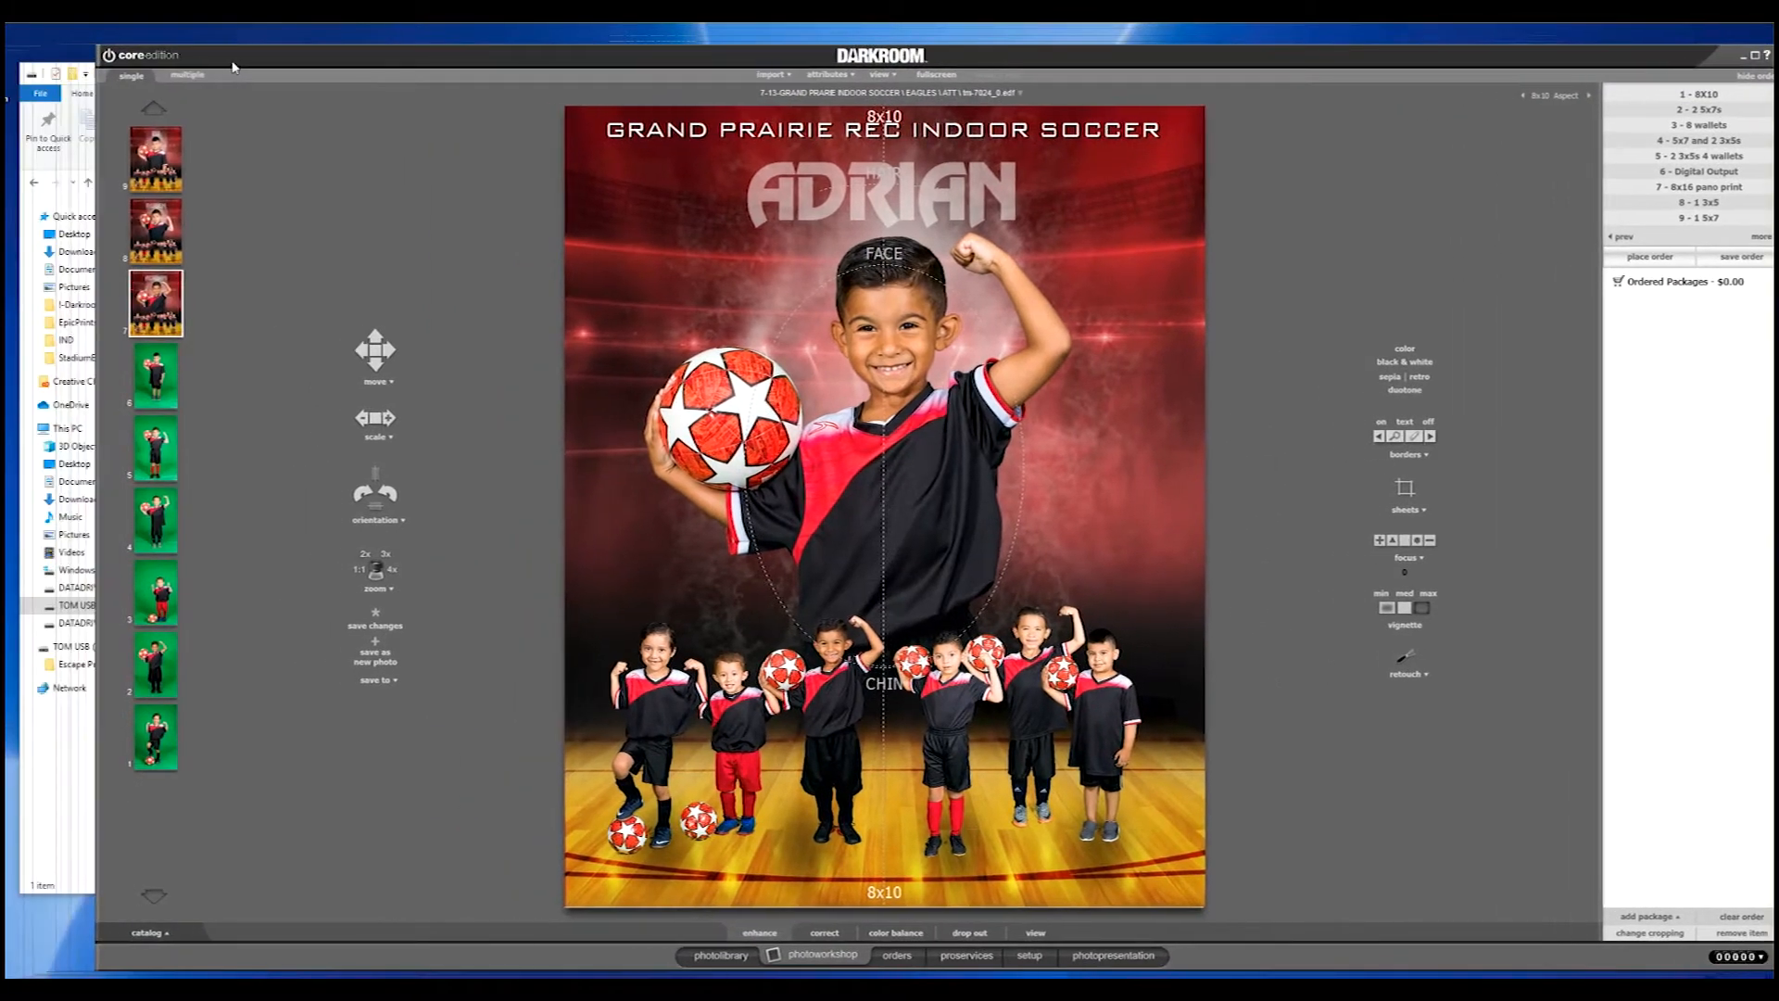
left_click_drag(232, 63, 265, 60)
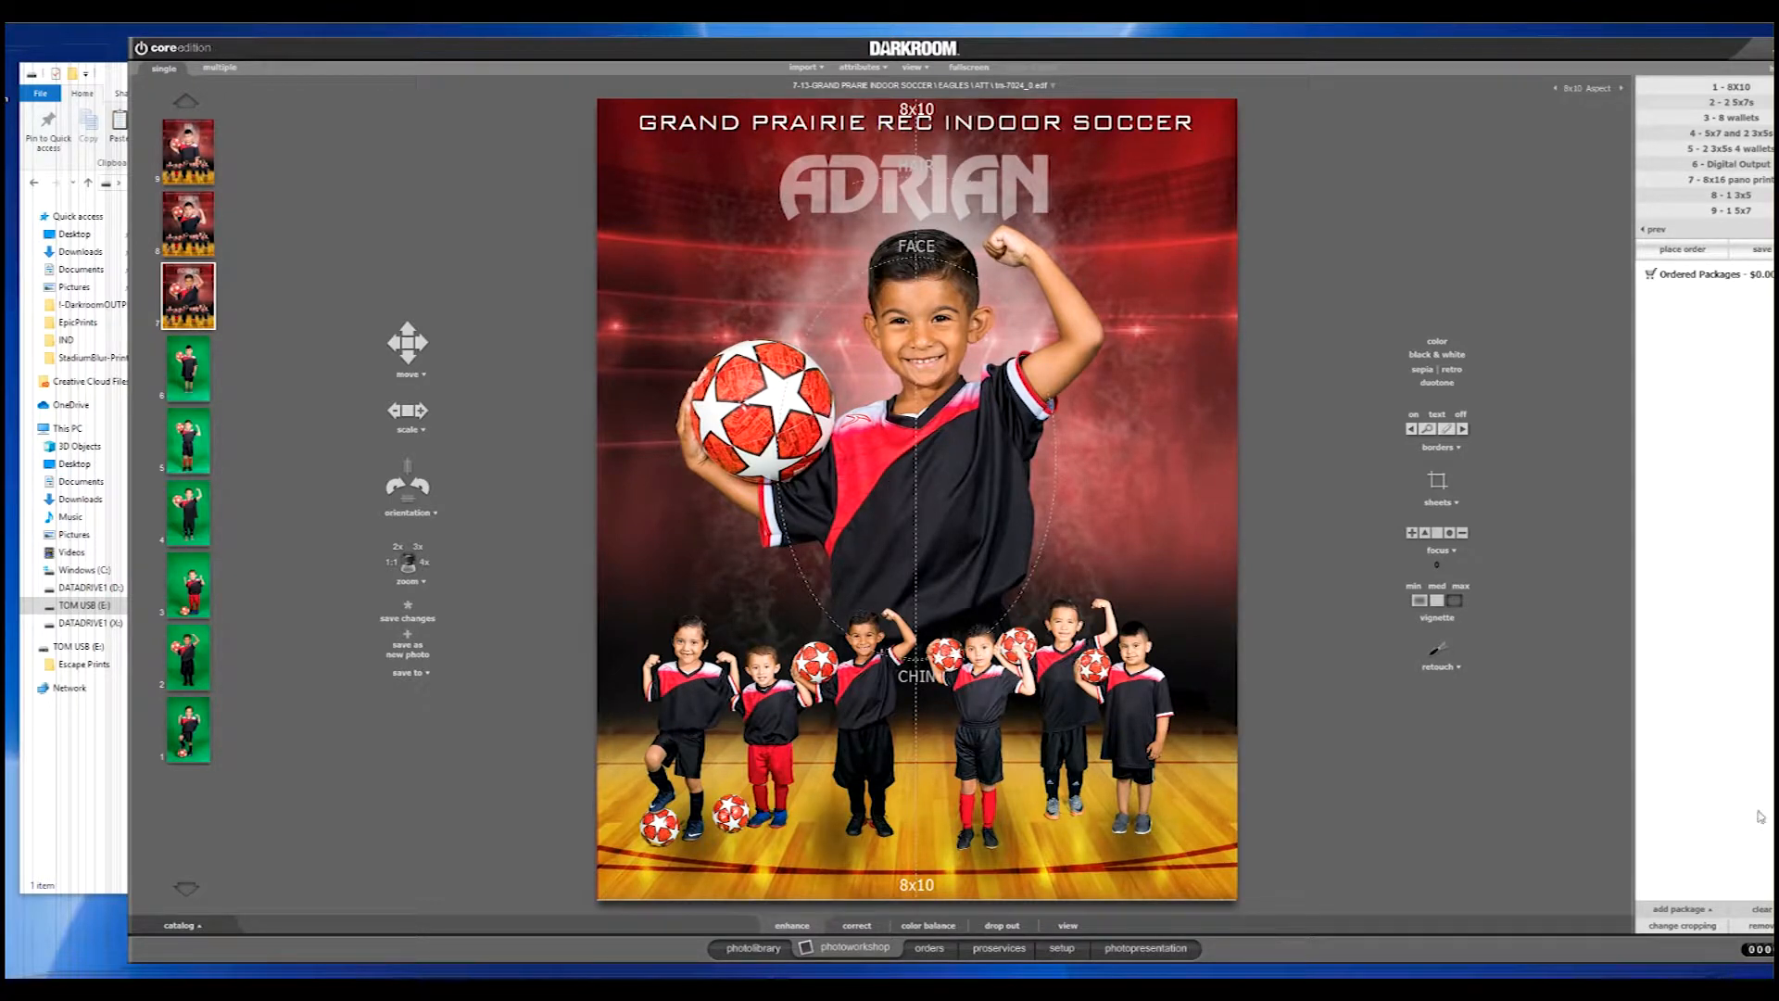
left_click_drag(1774, 963, 1763, 945)
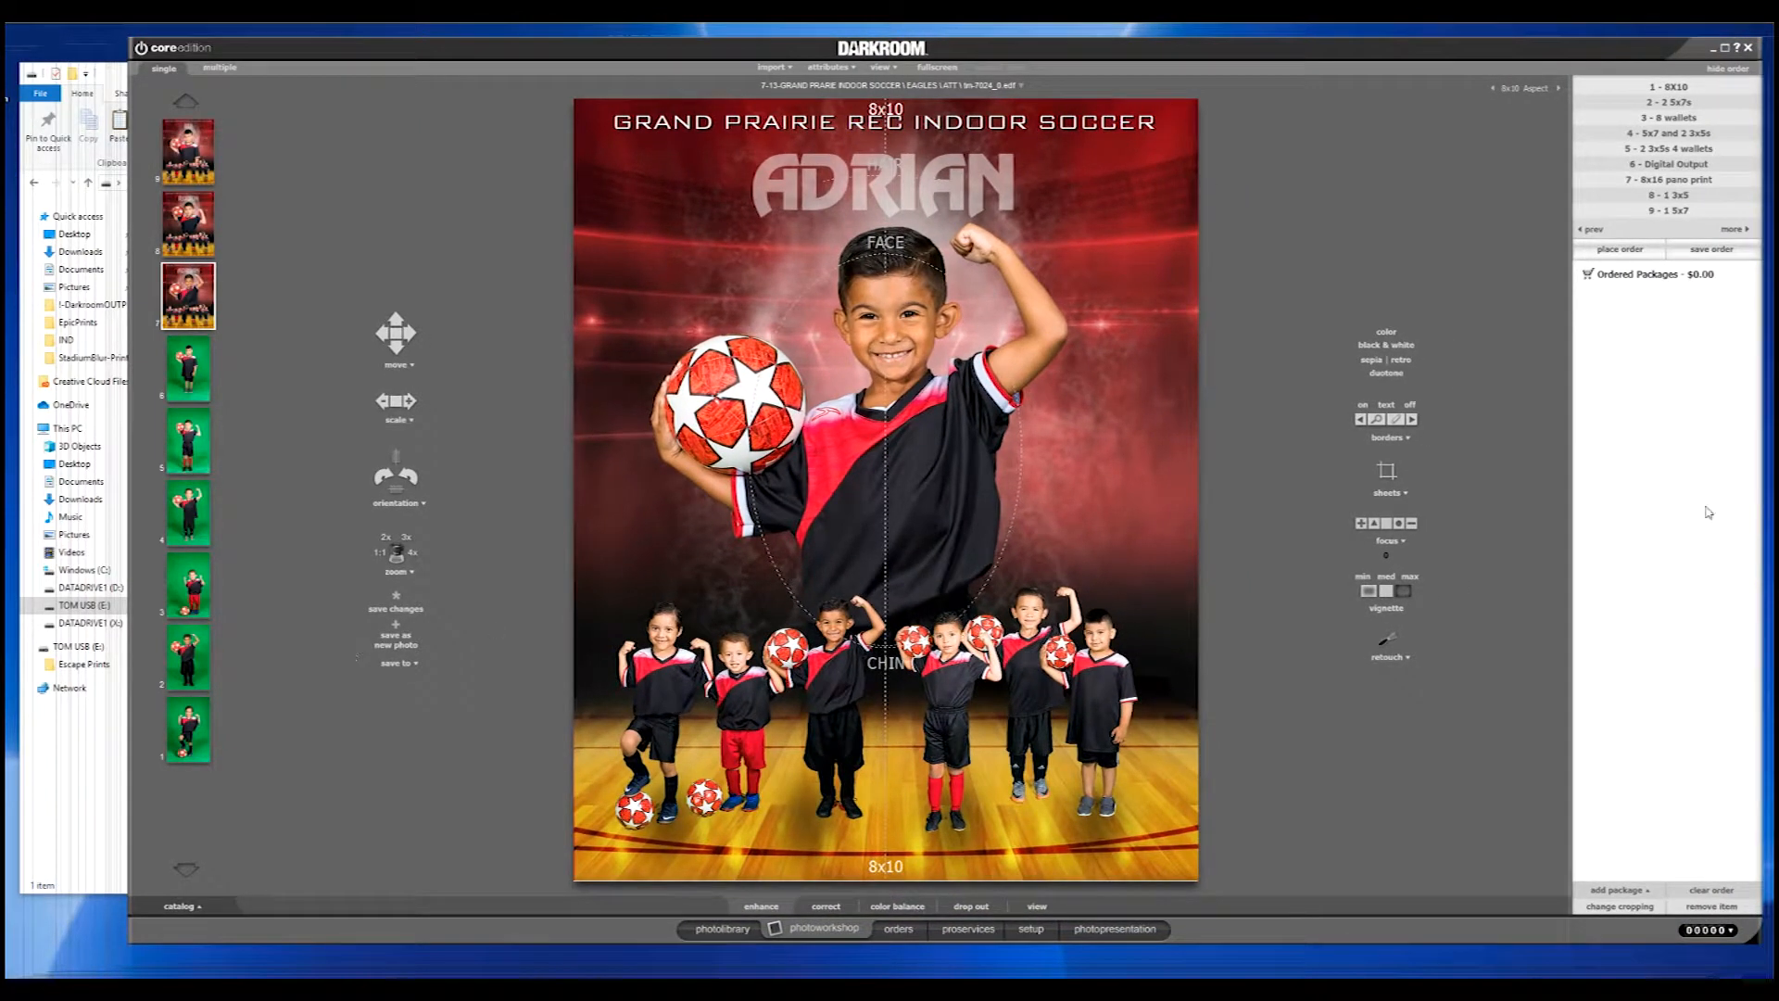
- Switch to File Explorer, open DATADRIVE1 (X:), and examine the dated event folders and system folders stored there
left_click(78, 624)
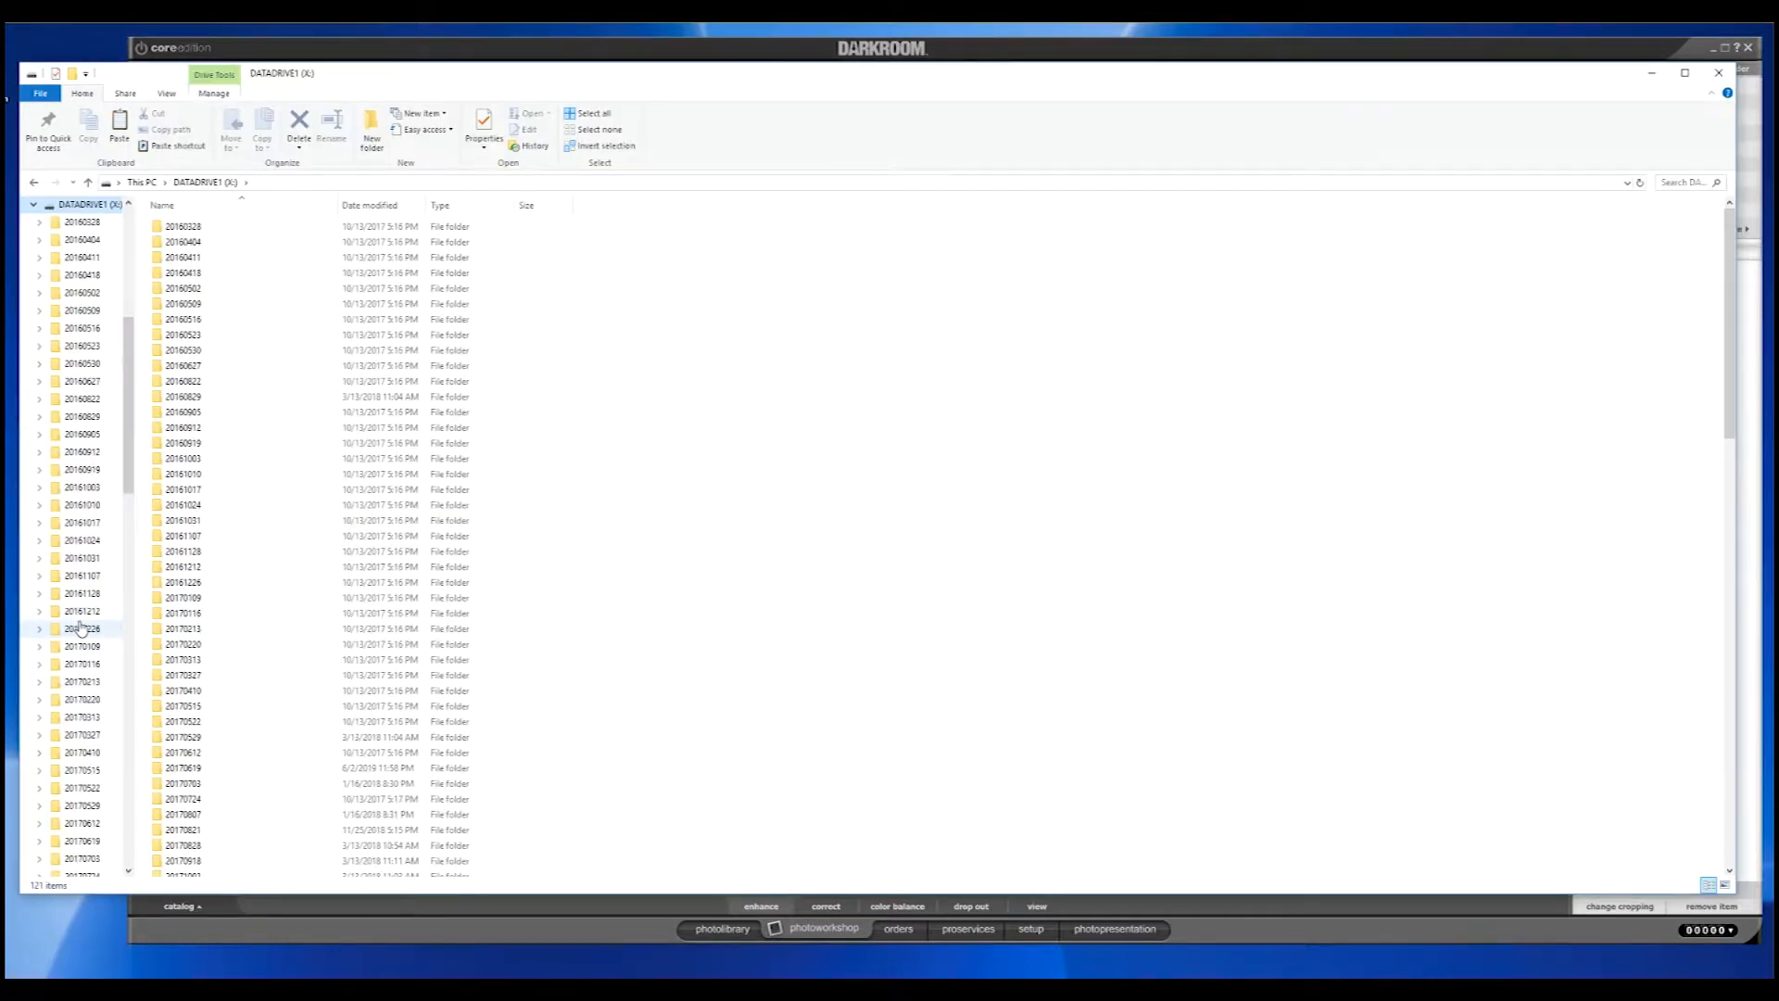
scroll(315, 579, "down", 9)
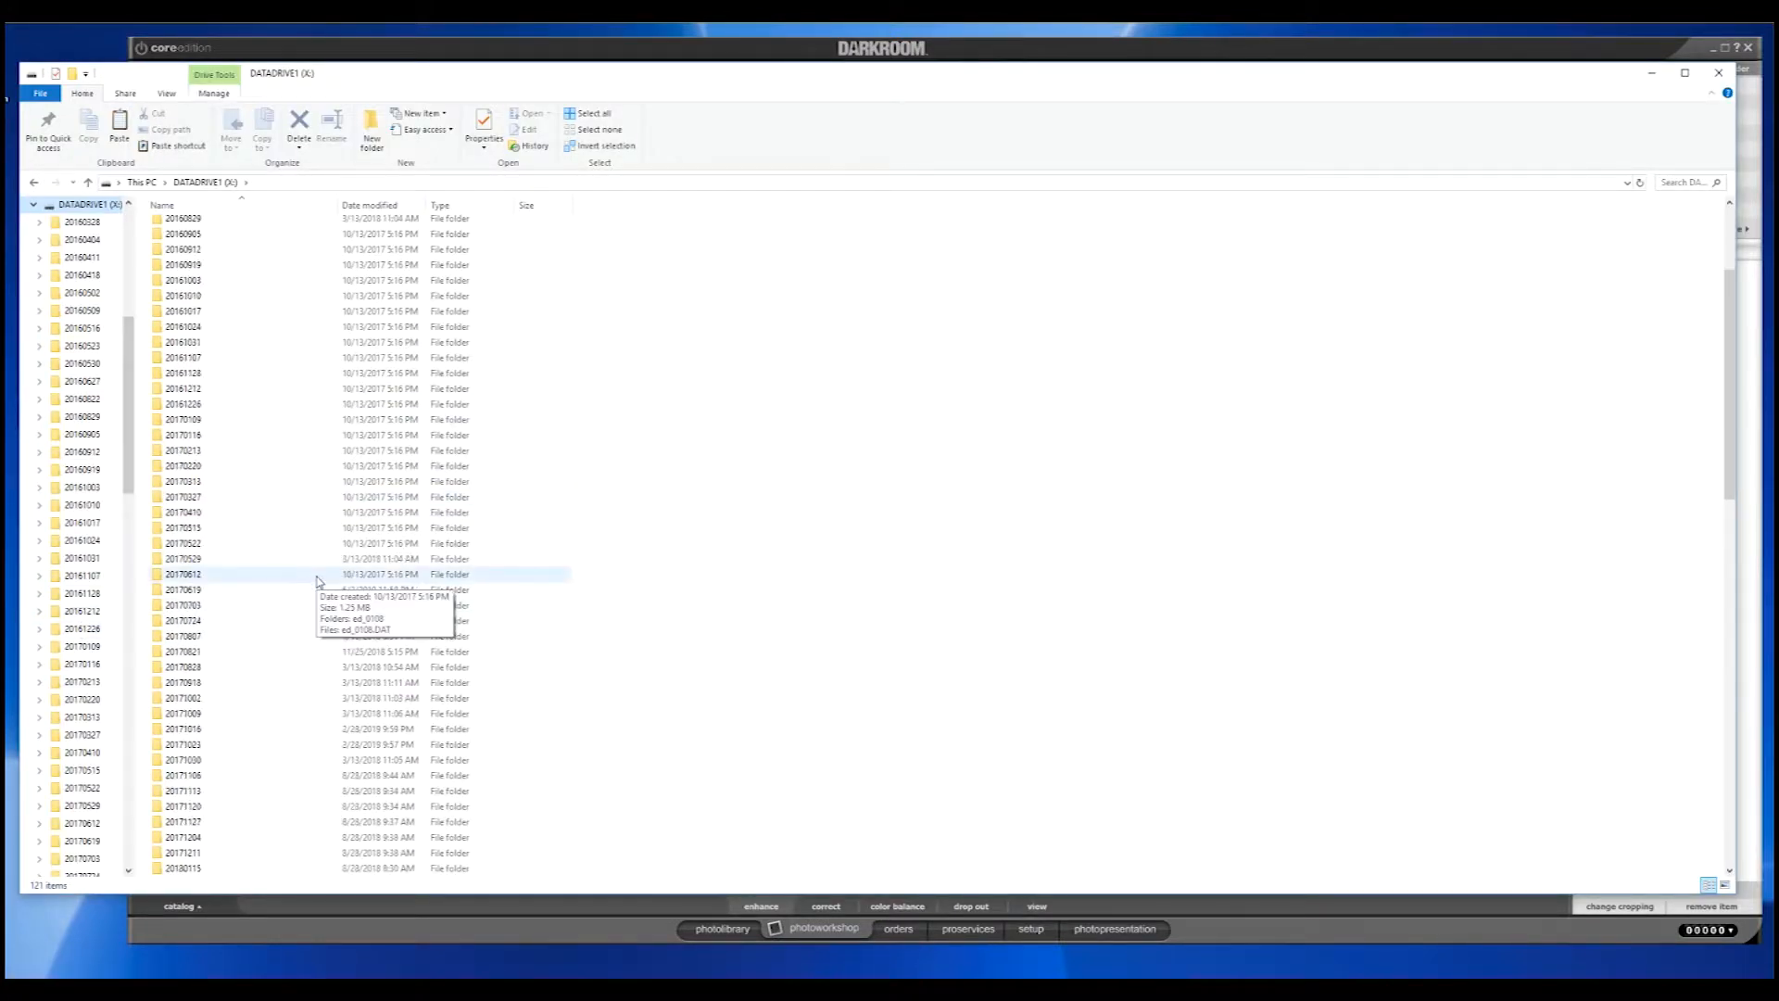
scroll(317, 581, "down", 8)
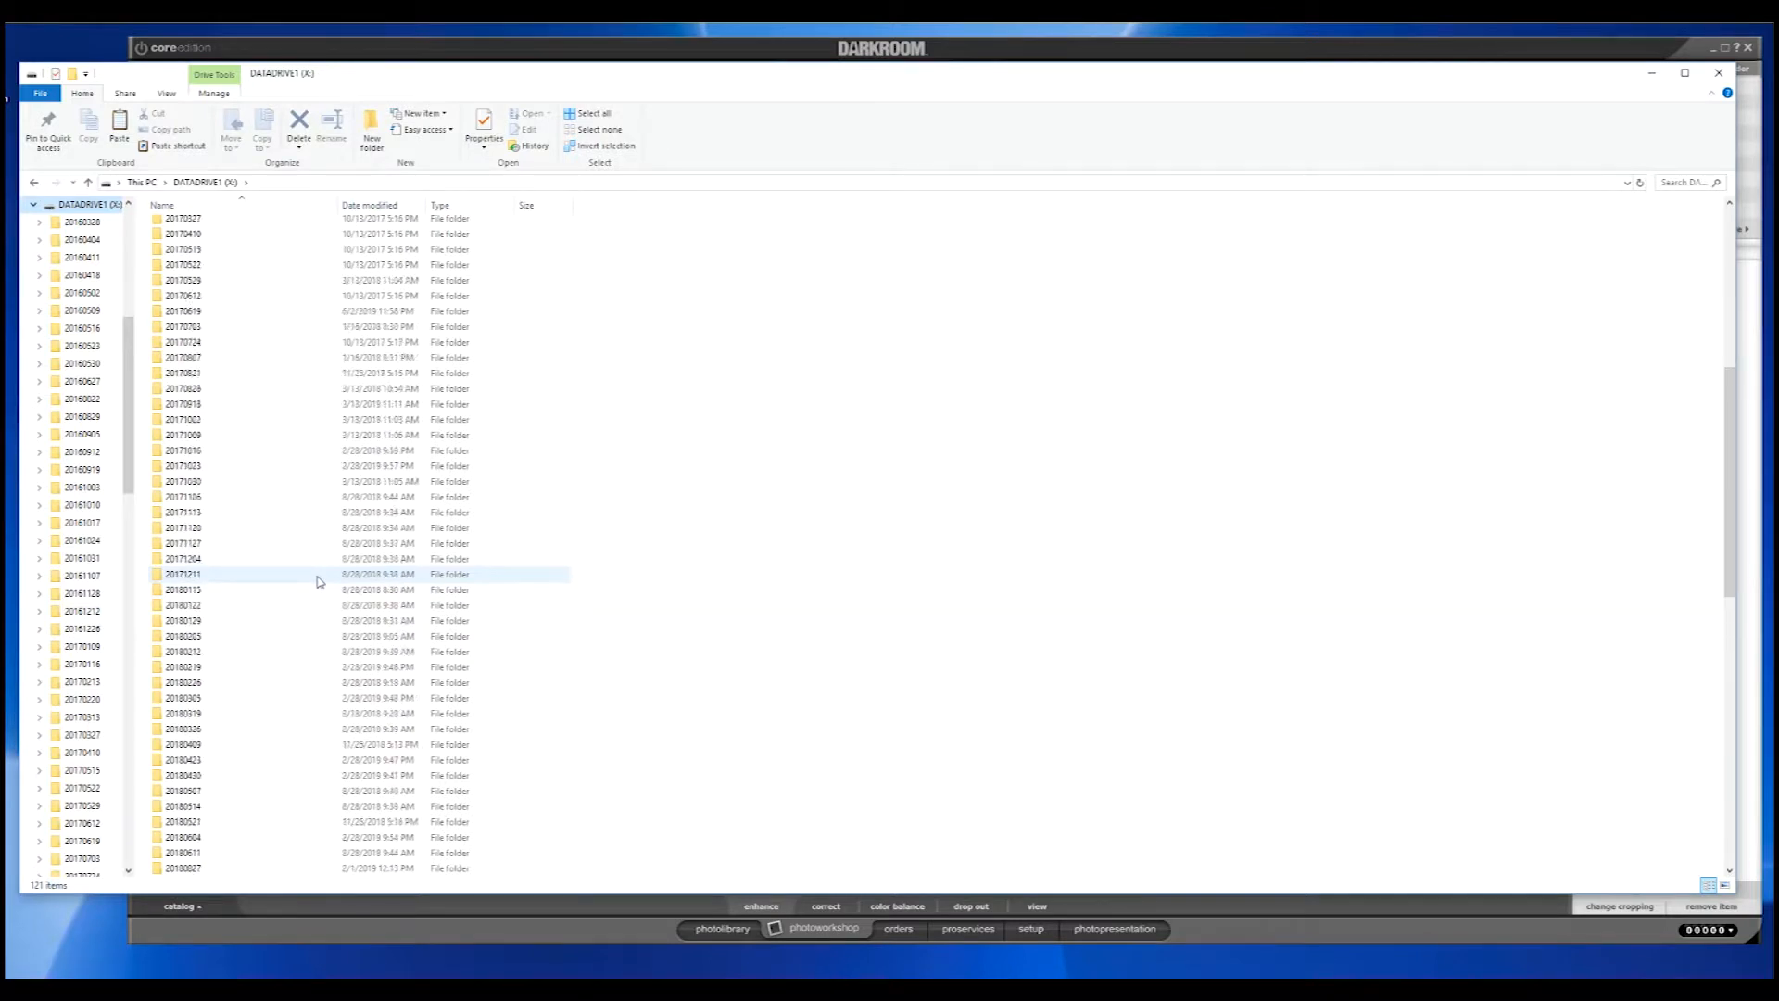
scroll(317, 581, "down", 4)
scroll(317, 581, "up", 7)
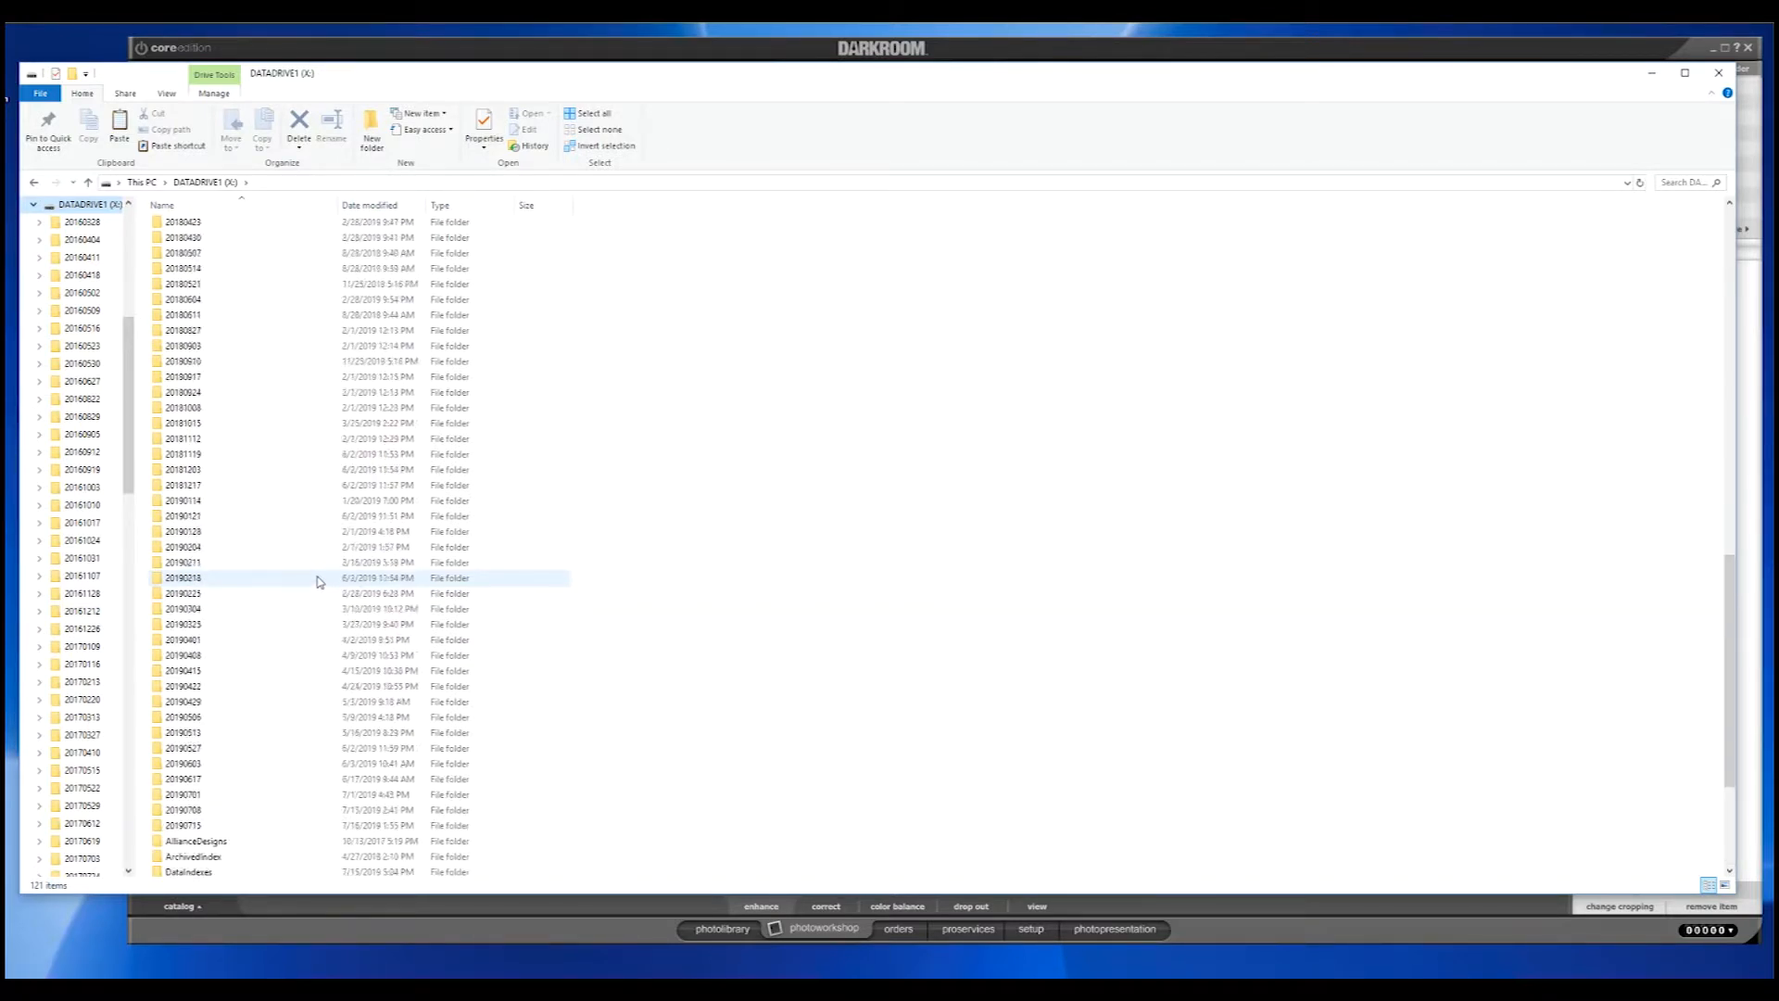
scroll(317, 580, "up", 13)
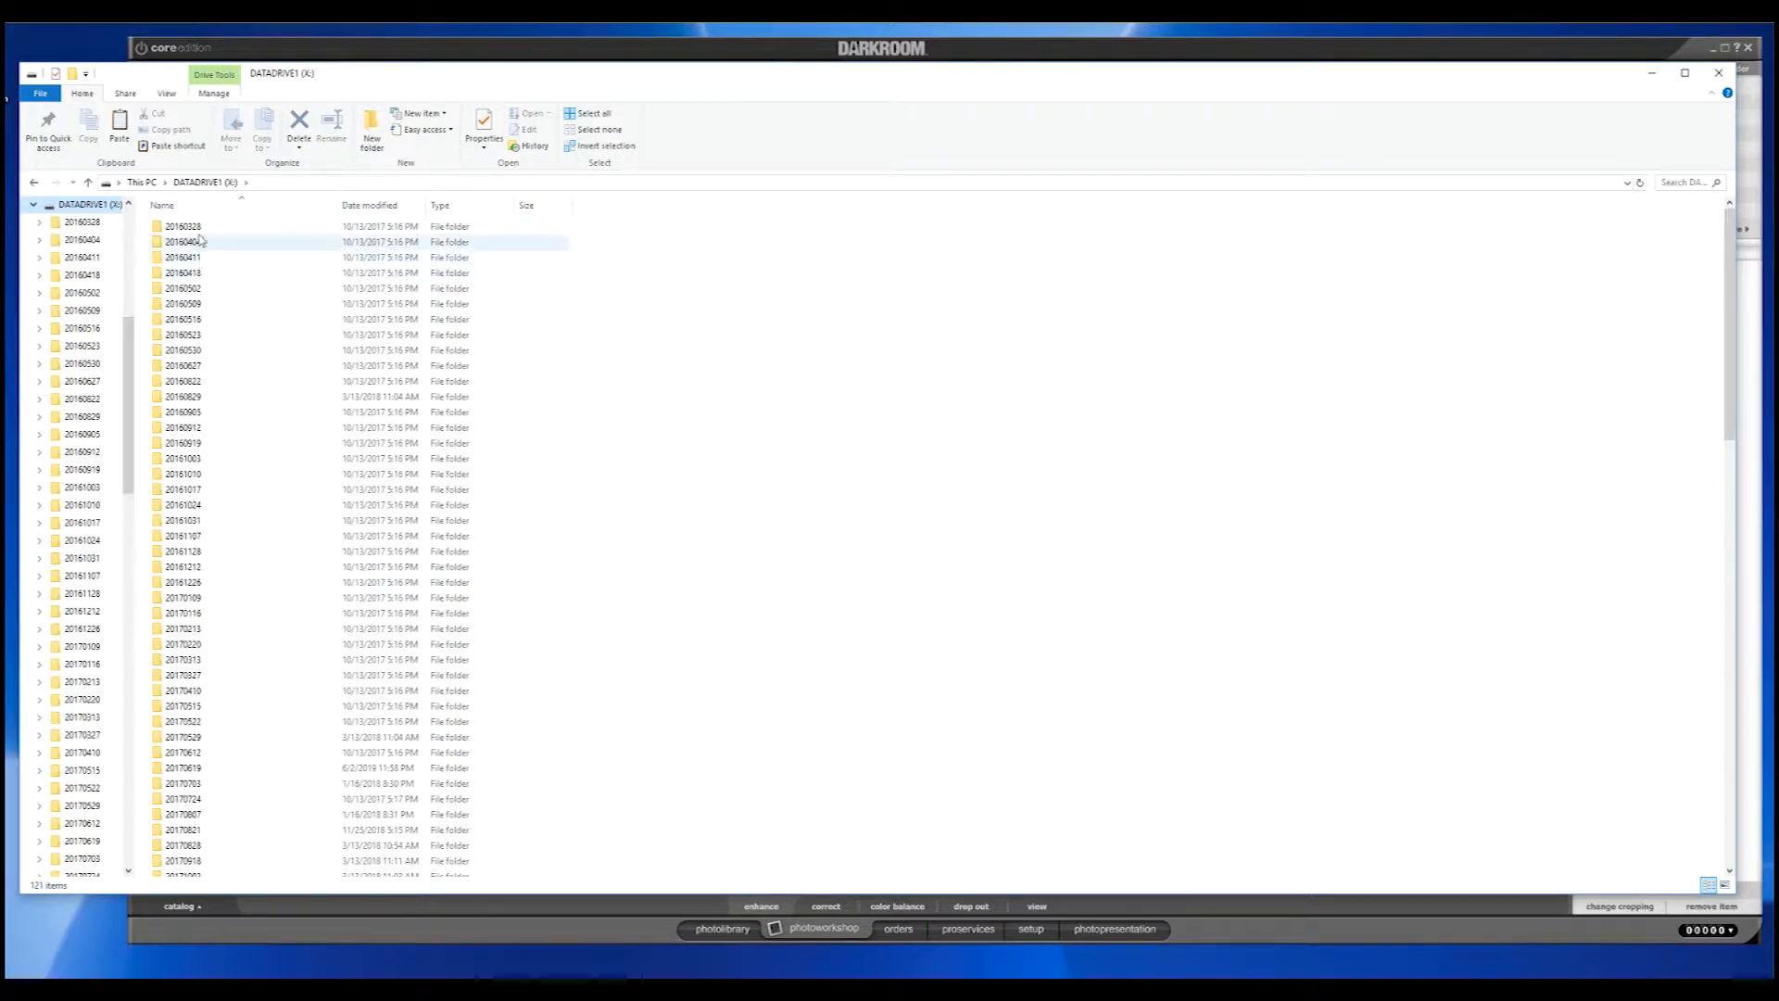
scroll(192, 501, "down", 2)
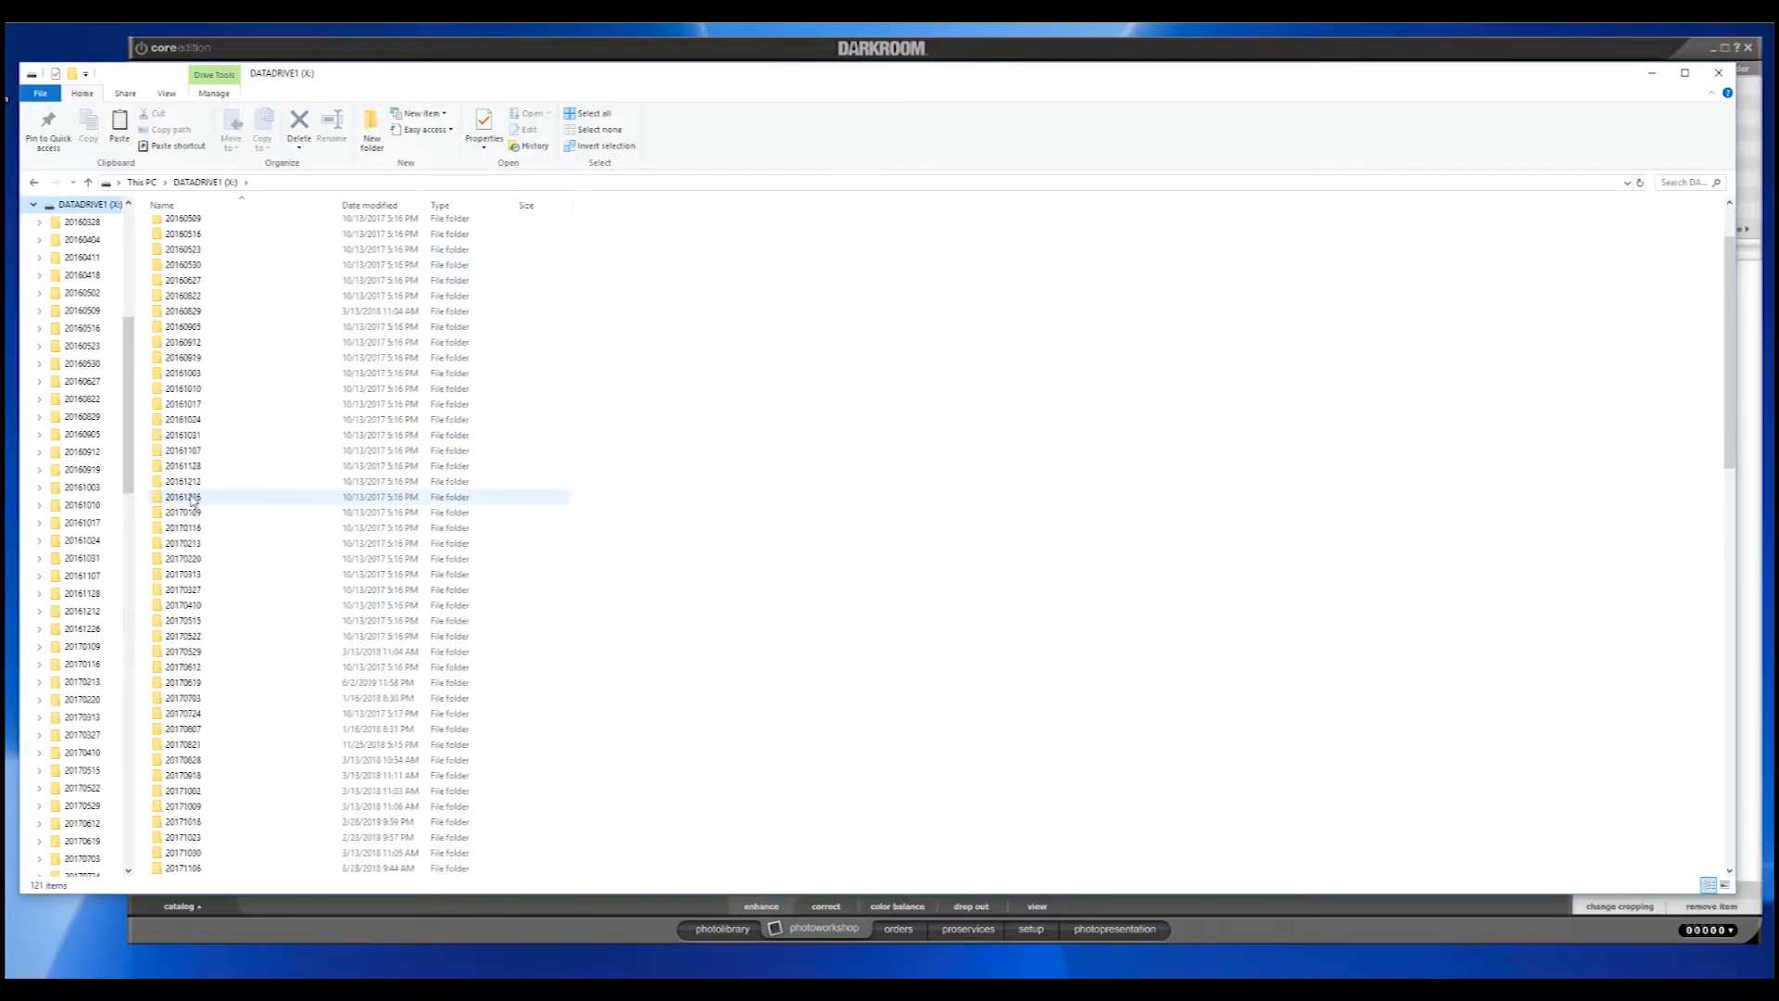
scroll(192, 501, "down", 17)
scroll(192, 500, "down", 8)
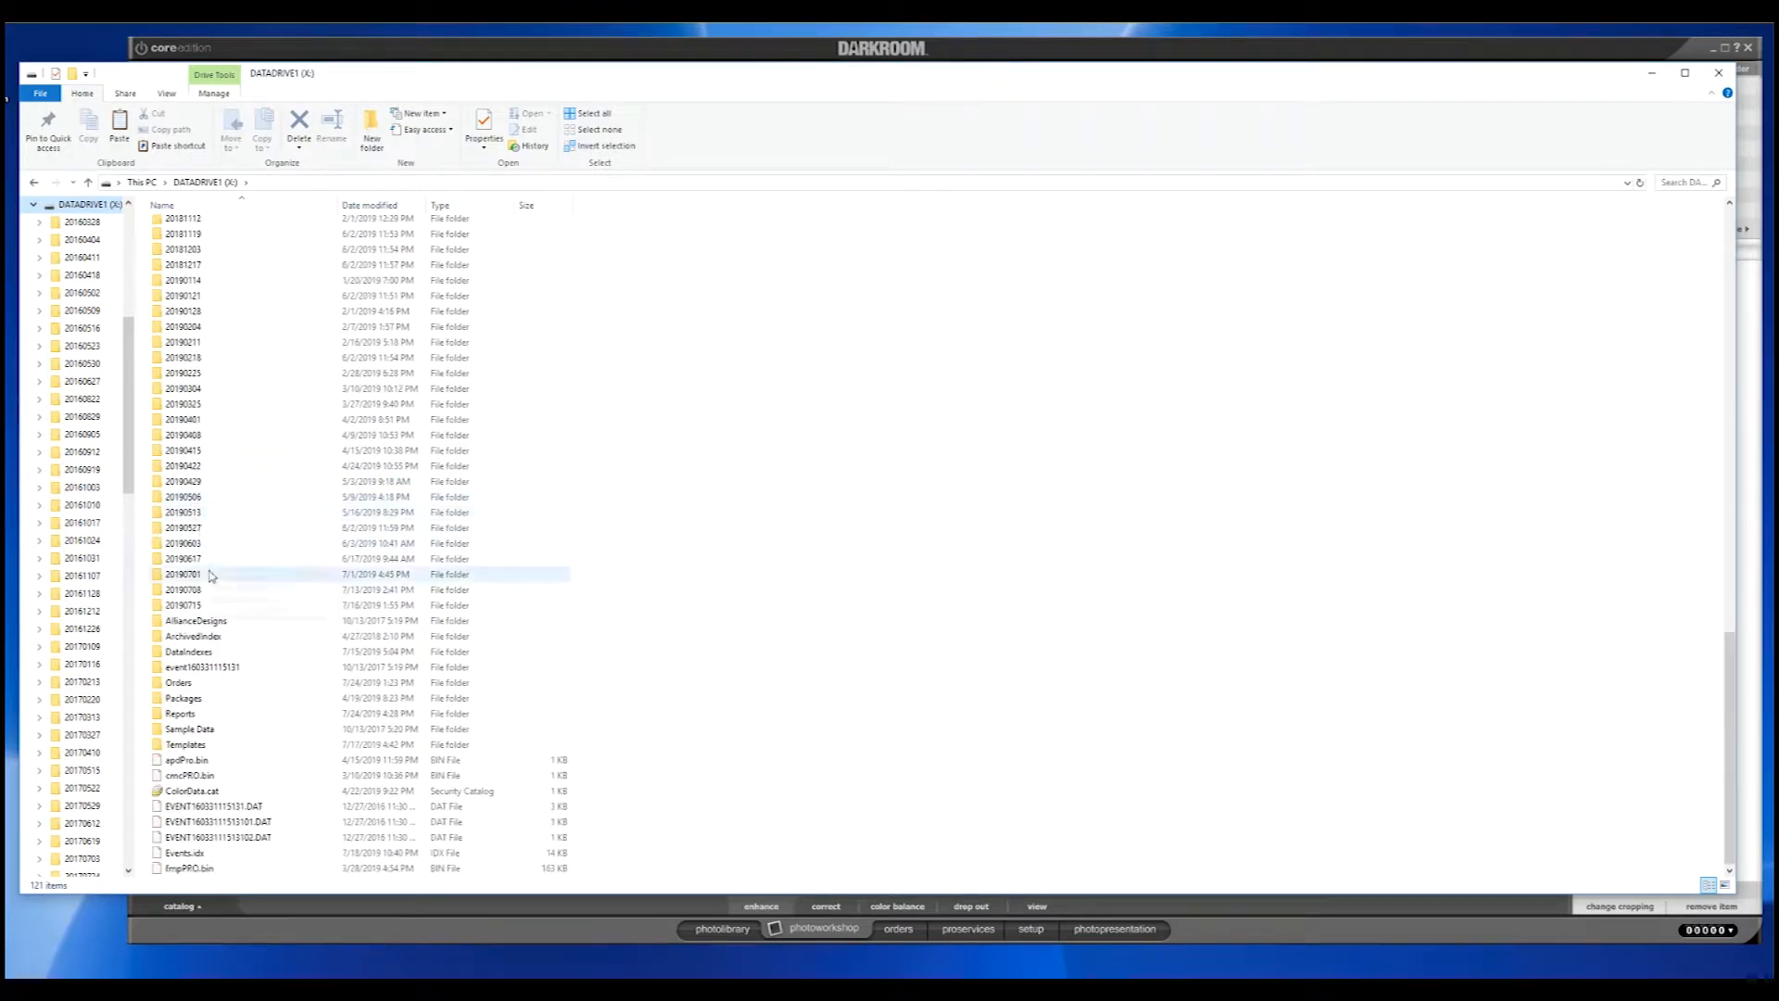
scroll(211, 607, "up", 20)
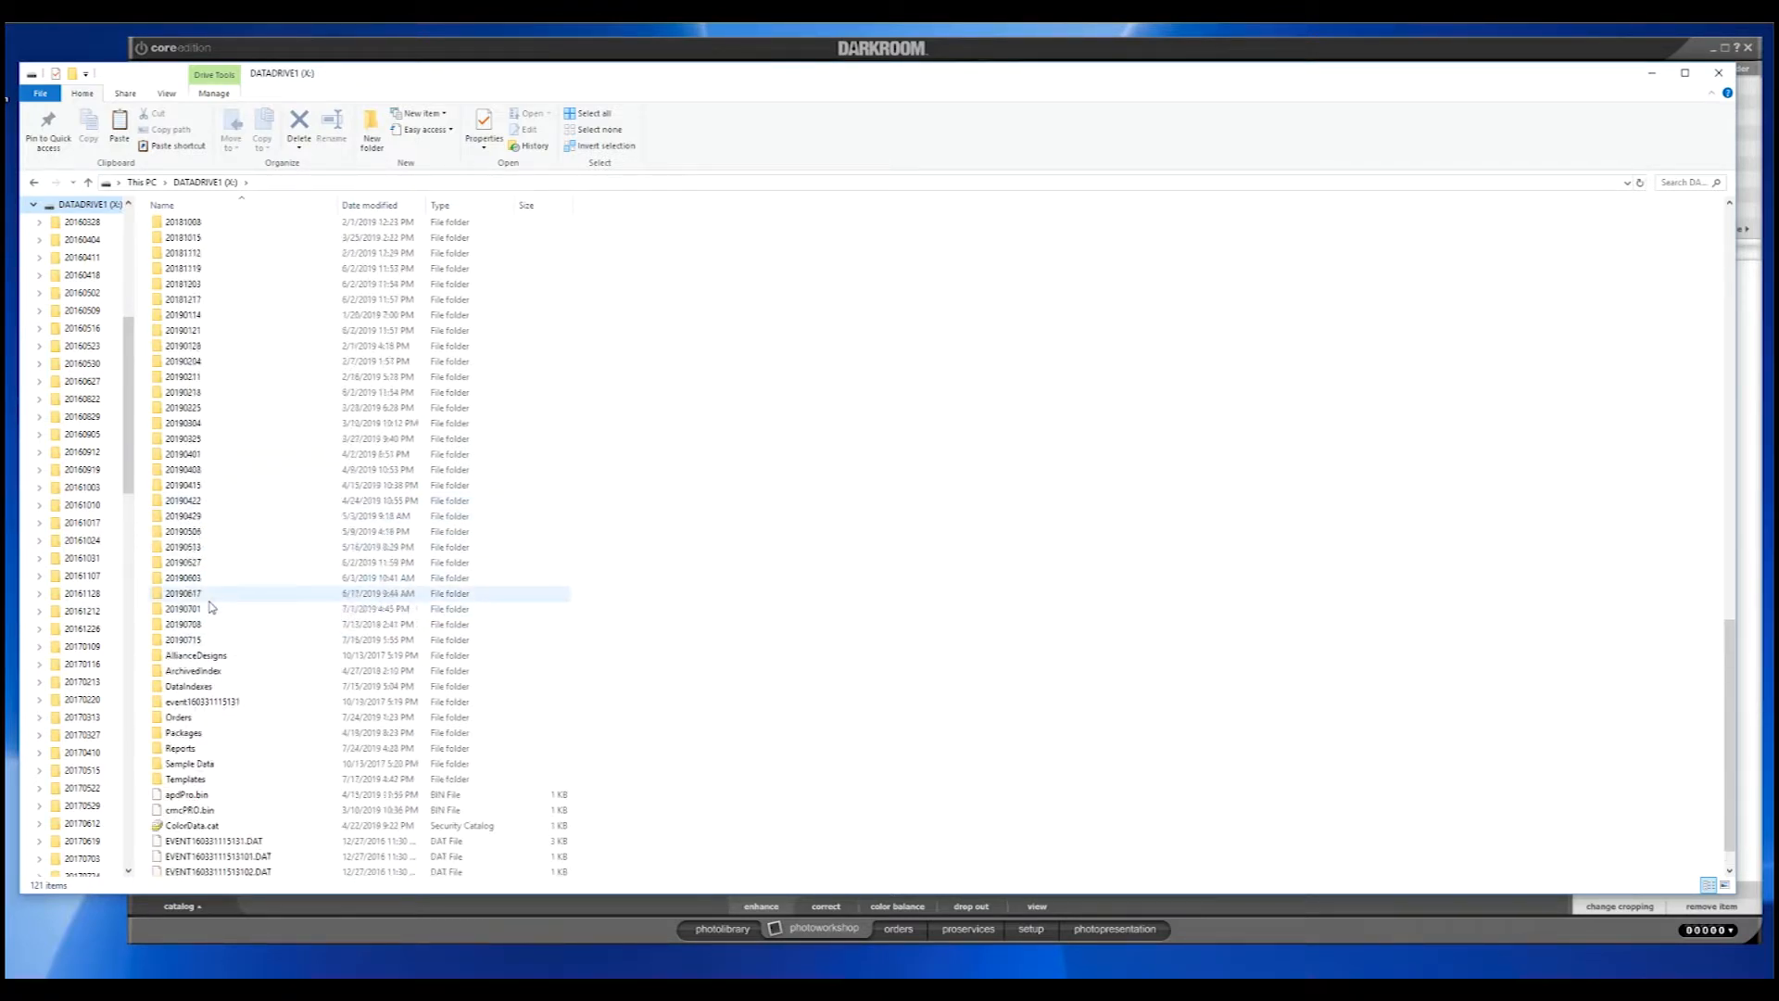
scroll(211, 607, "down", 20)
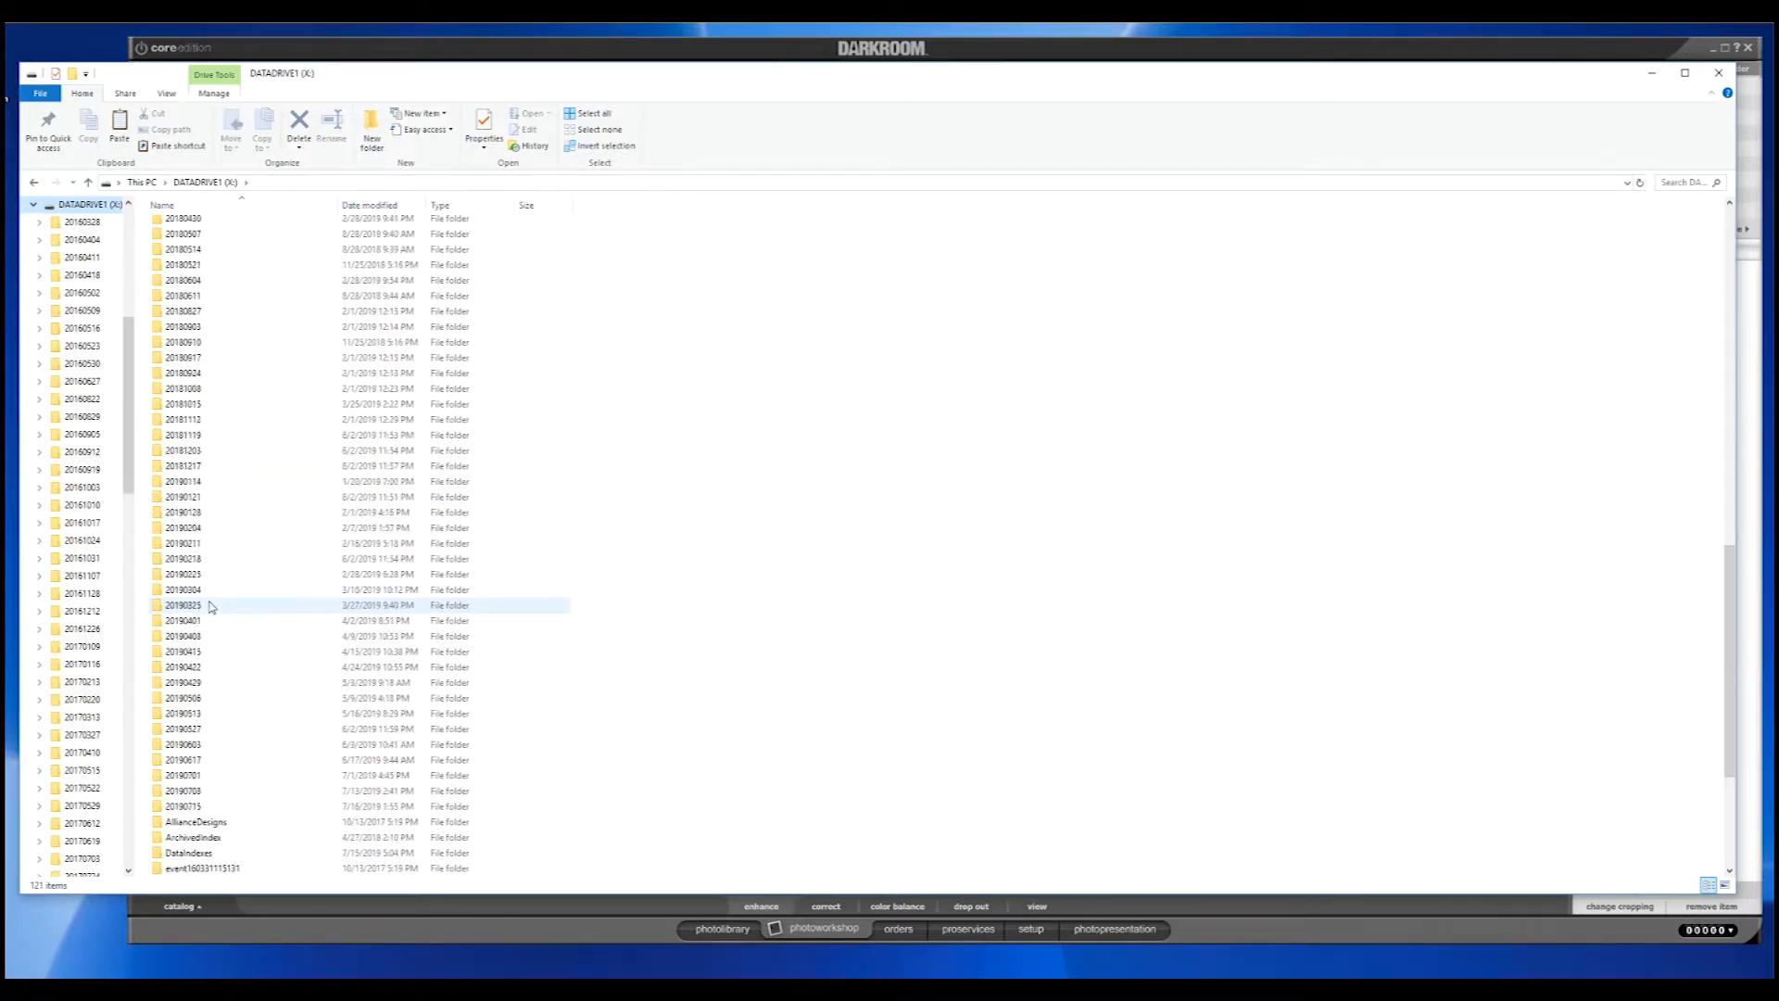
scroll(211, 607, "down", 4)
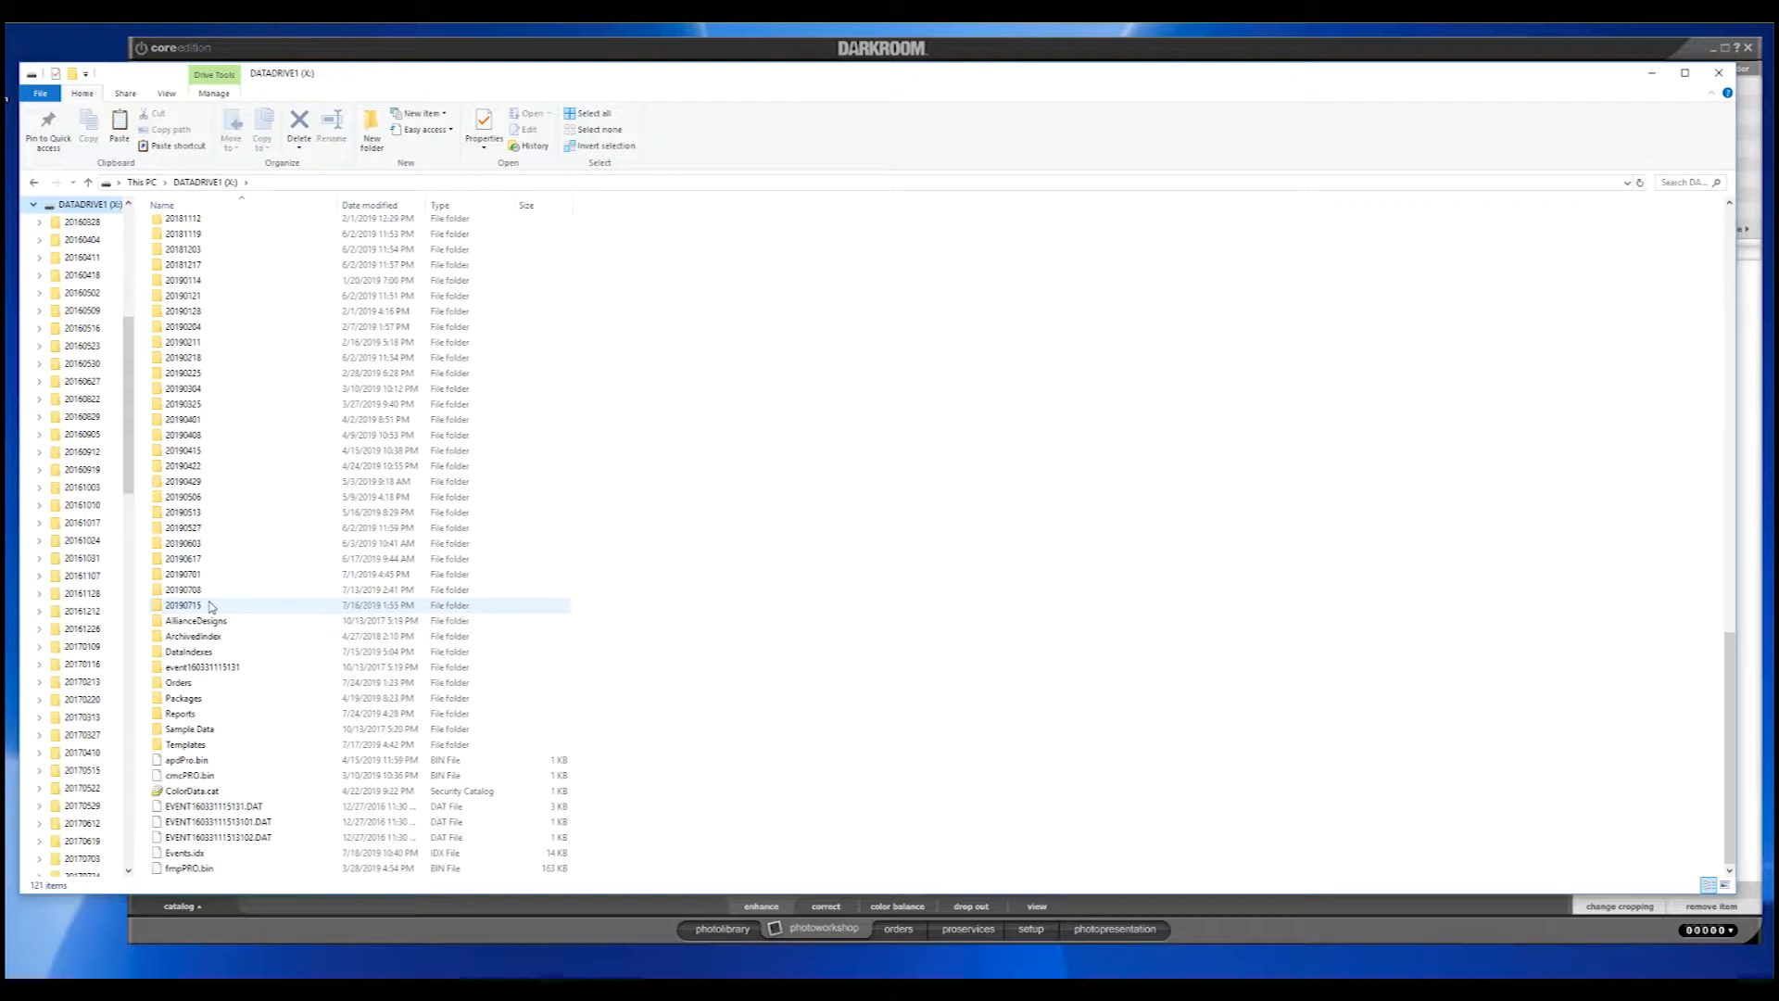
scroll(210, 606, "up", 4)
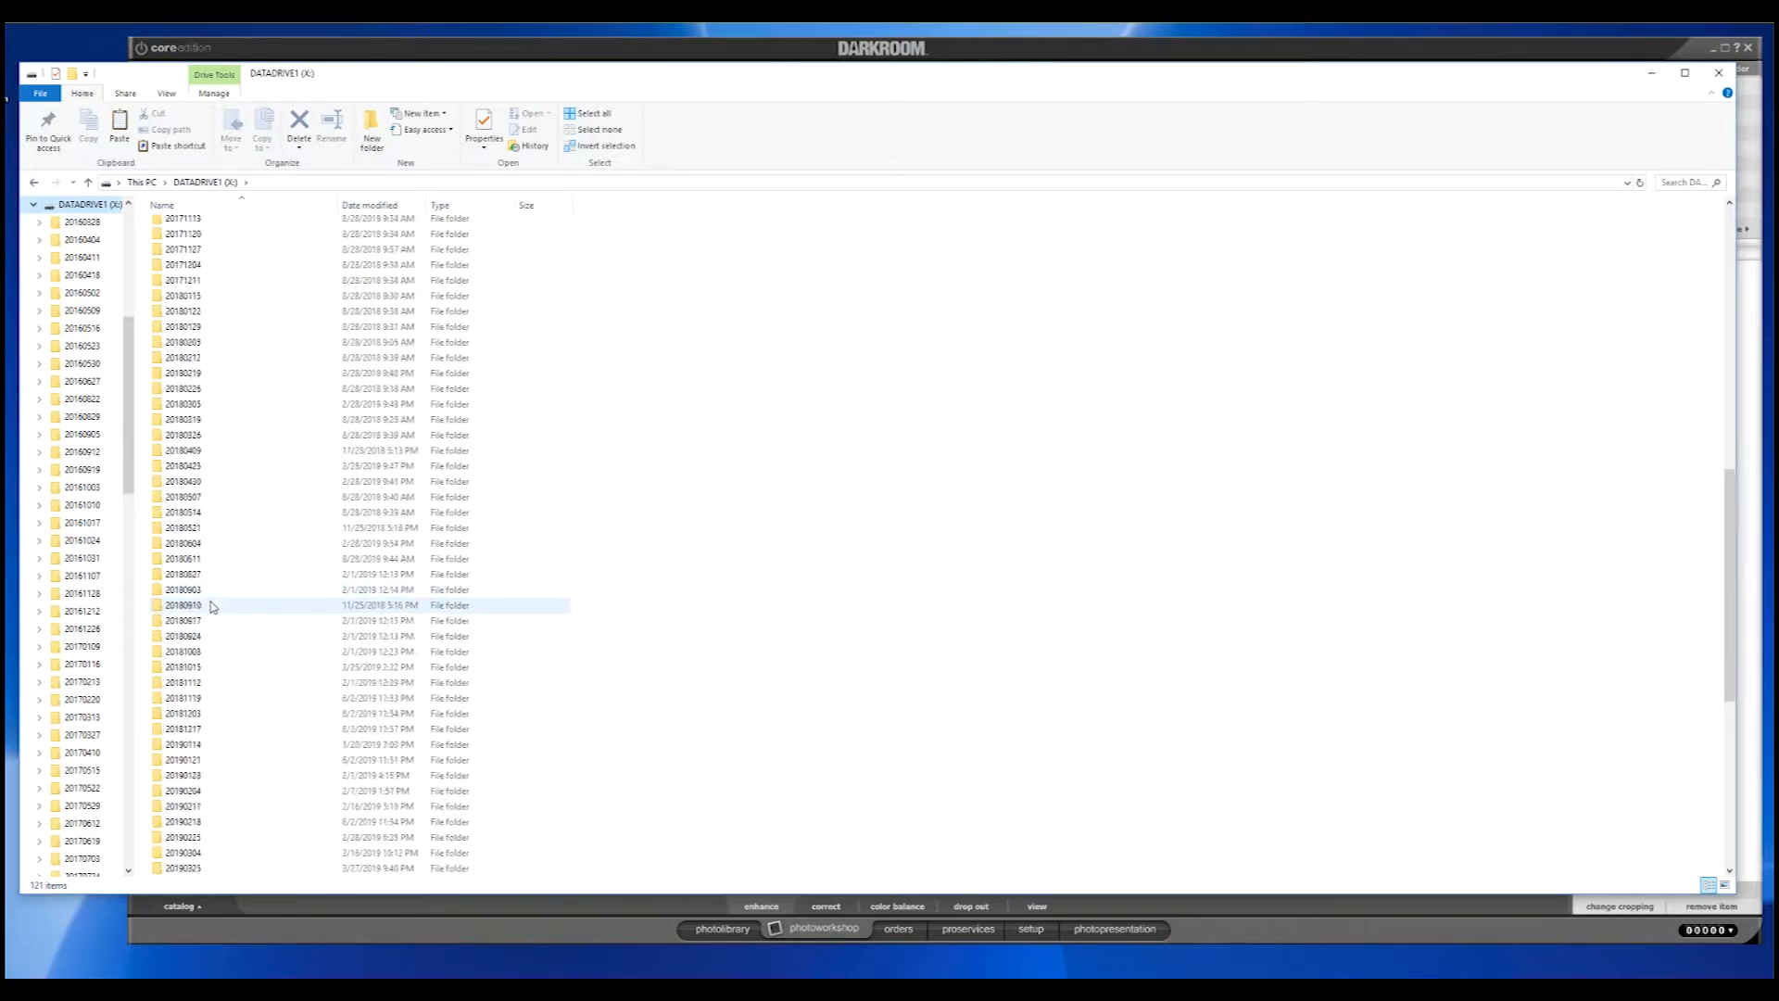
scroll(210, 606, "down", 4)
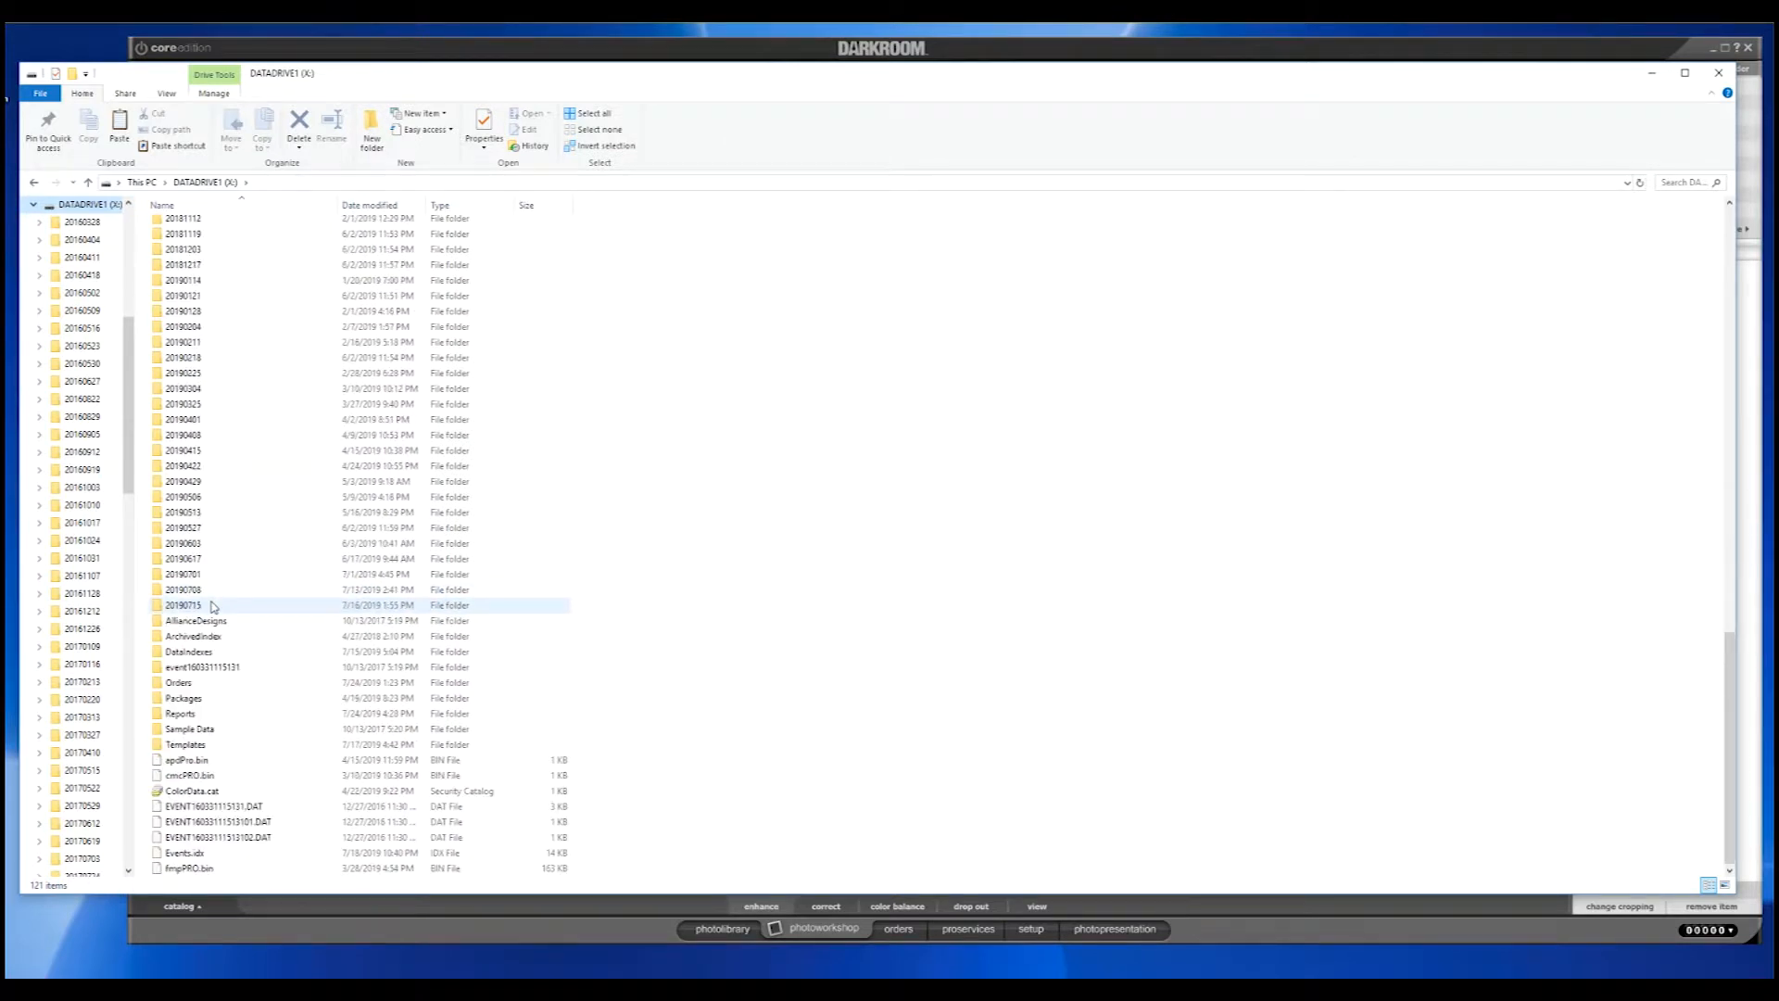
- Open the Templates folder on DATADRIVE1 (X:) and look through its template folders
double_click(181, 745)
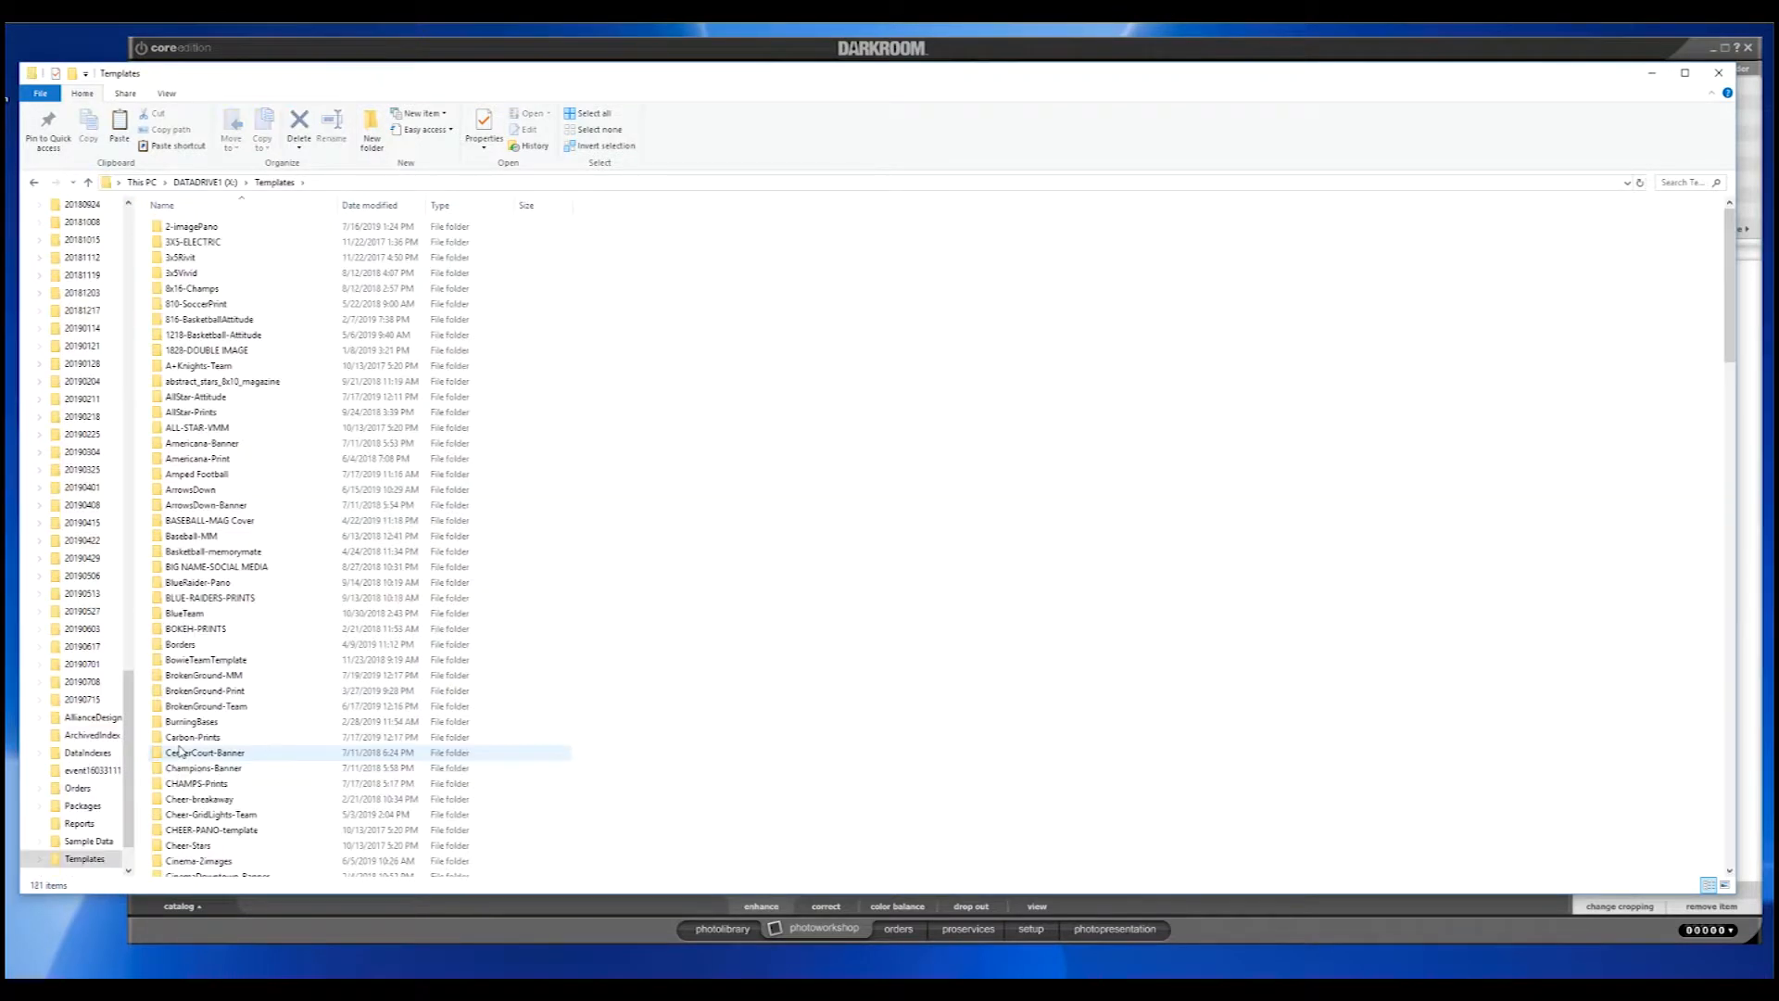
scroll(563, 568, "down", 18)
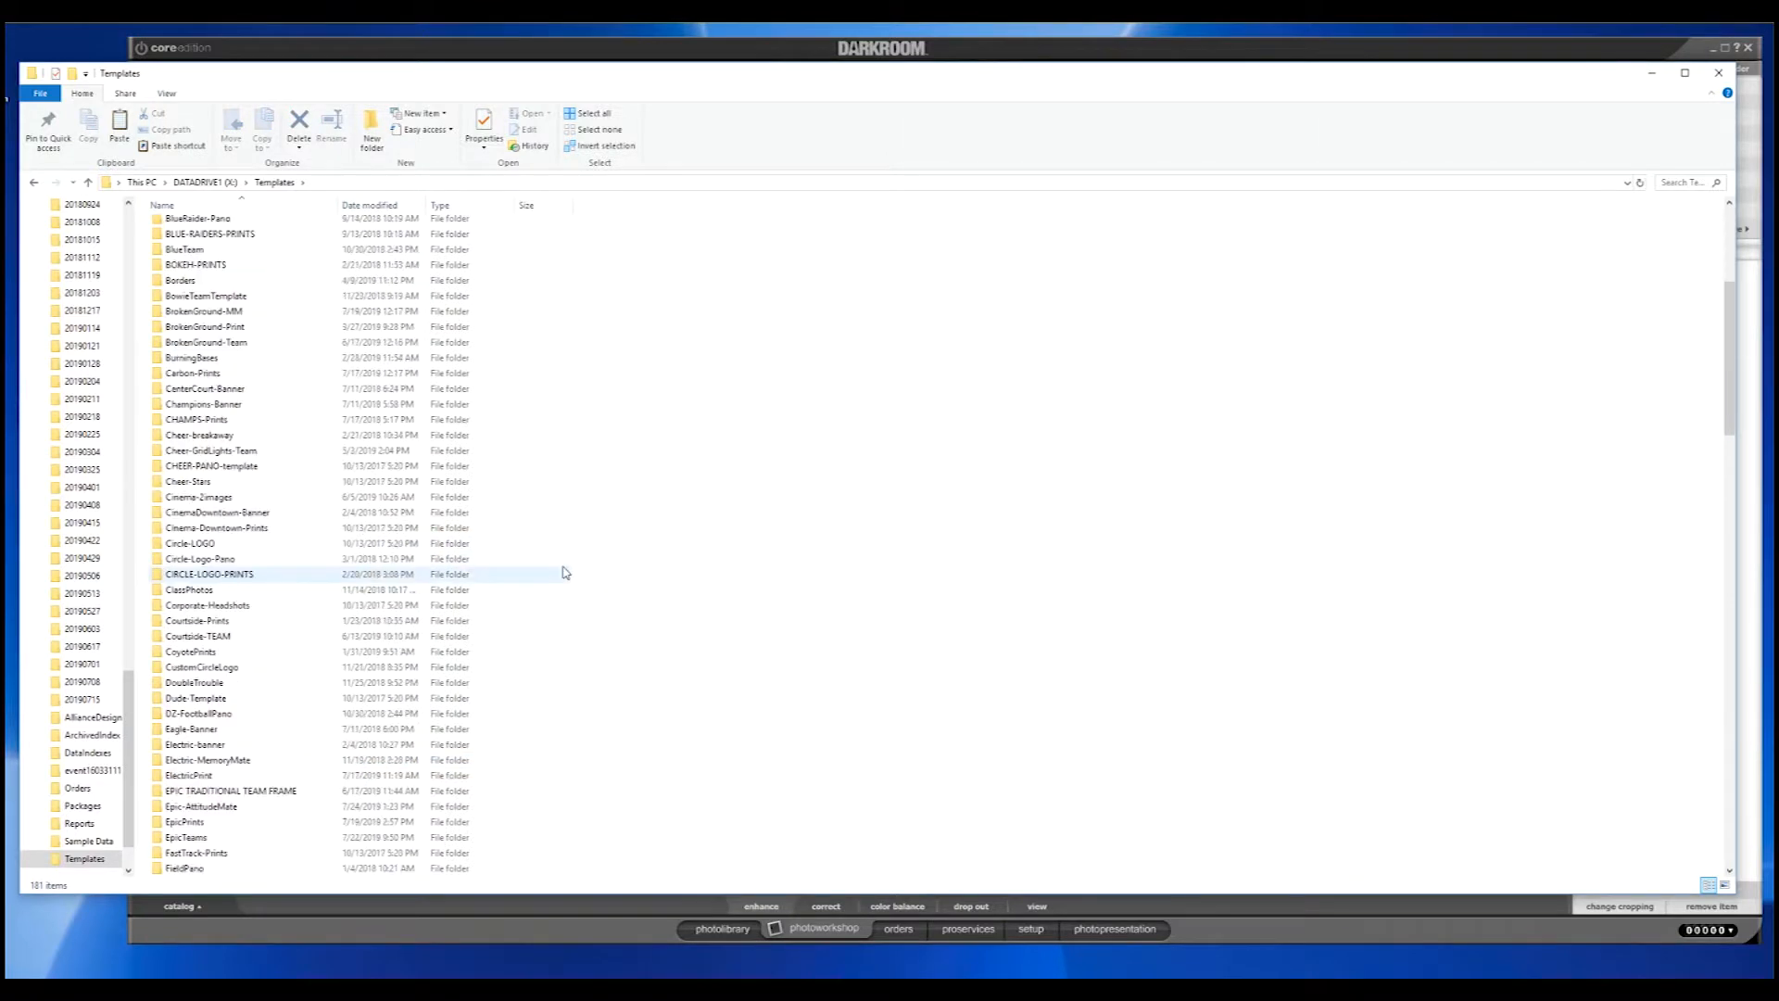
scroll(565, 574, "down", 20)
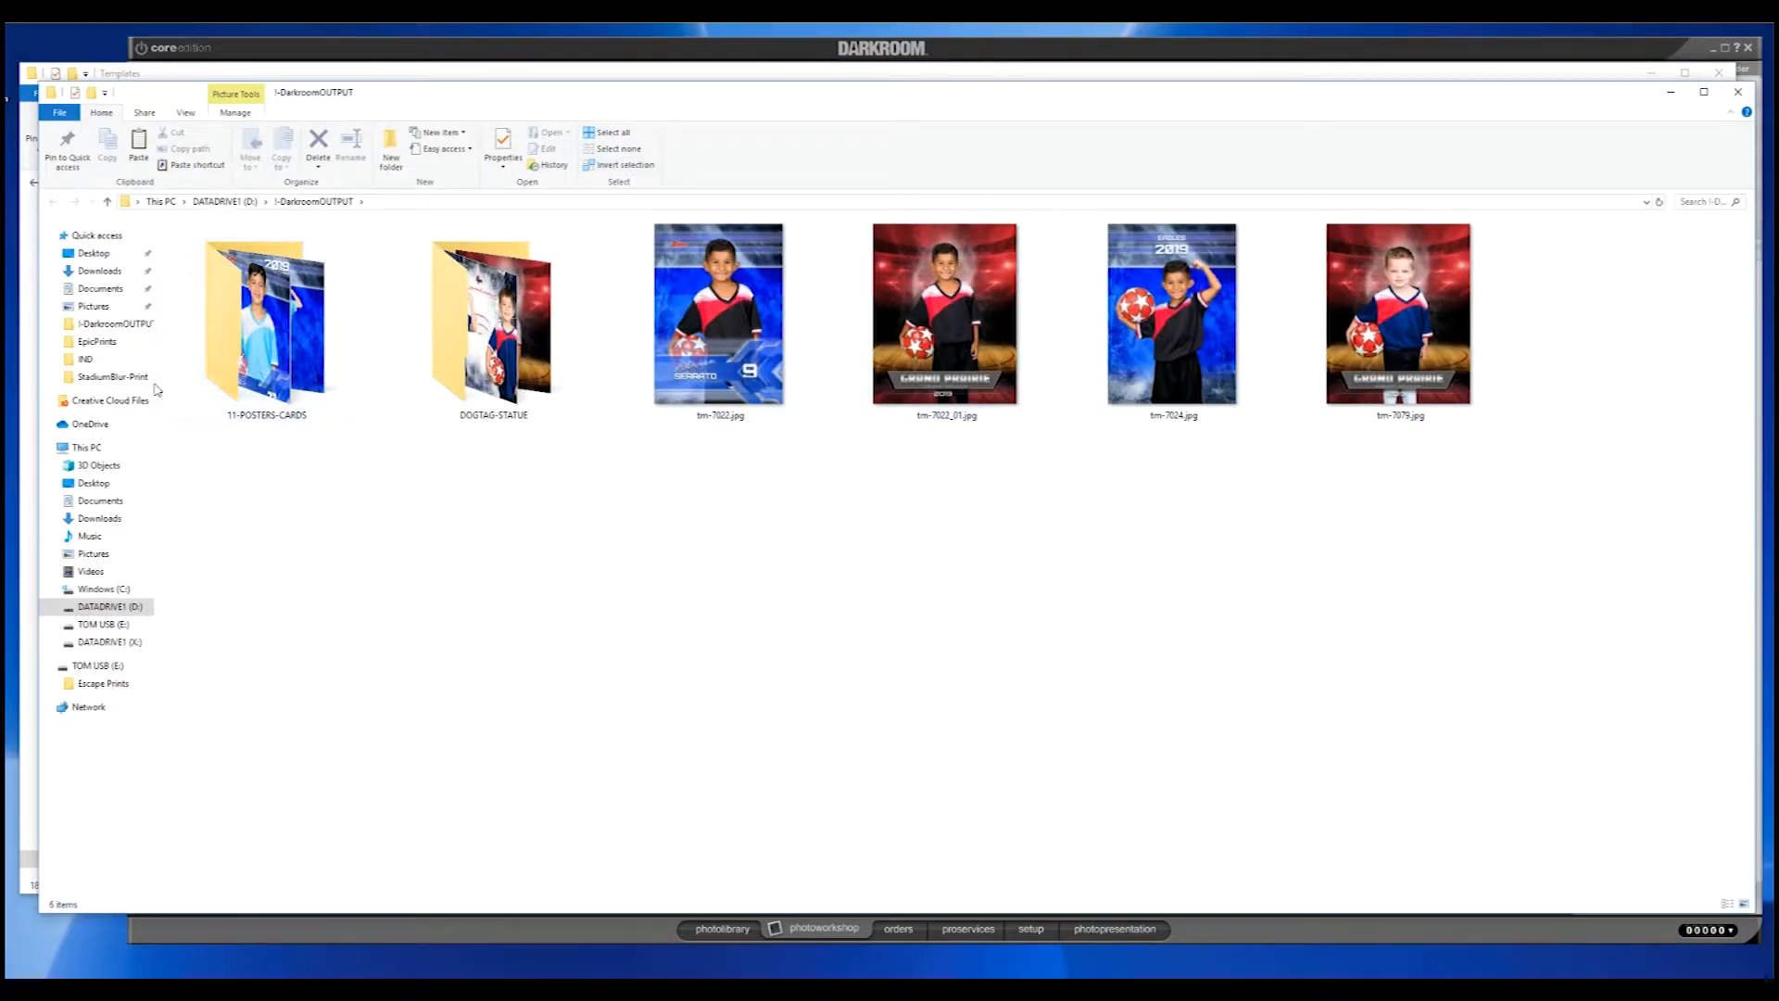
- Copy the Escape Prints folder from TOM USB (E:) into the Templates folder, close the Templates window, and return to Darkroom
left_click(107, 624)
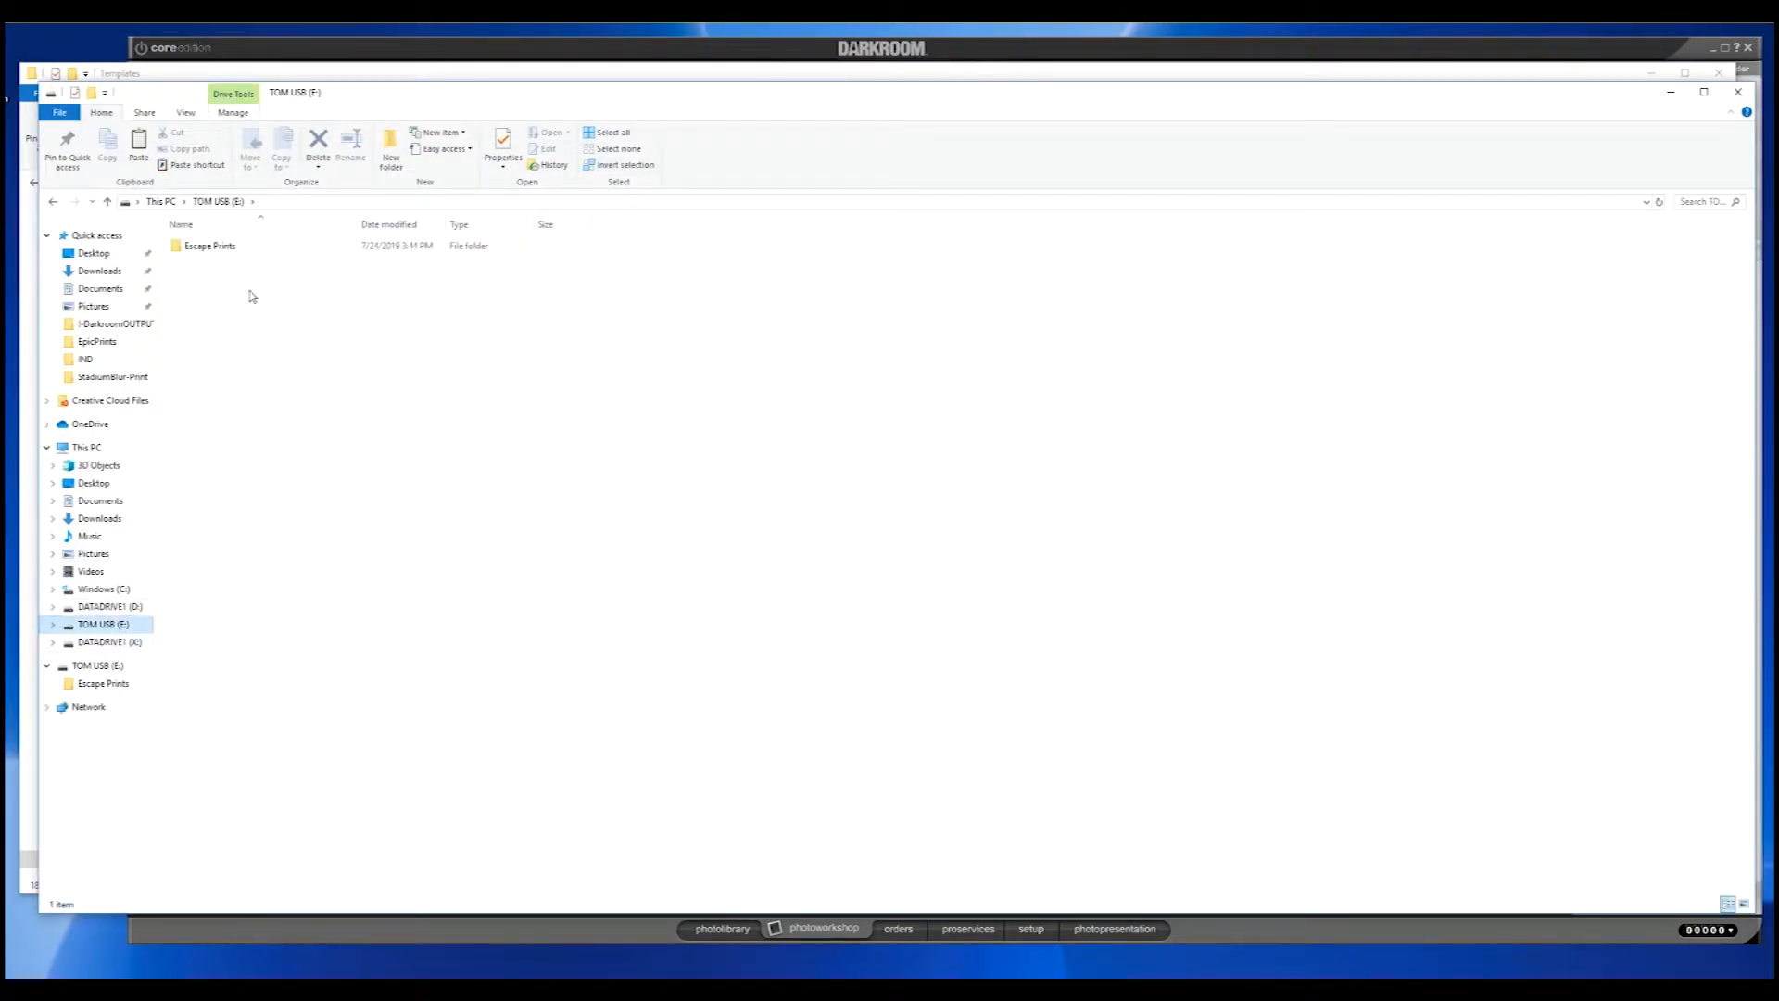
left_click_drag(345, 97, 1020, 146)
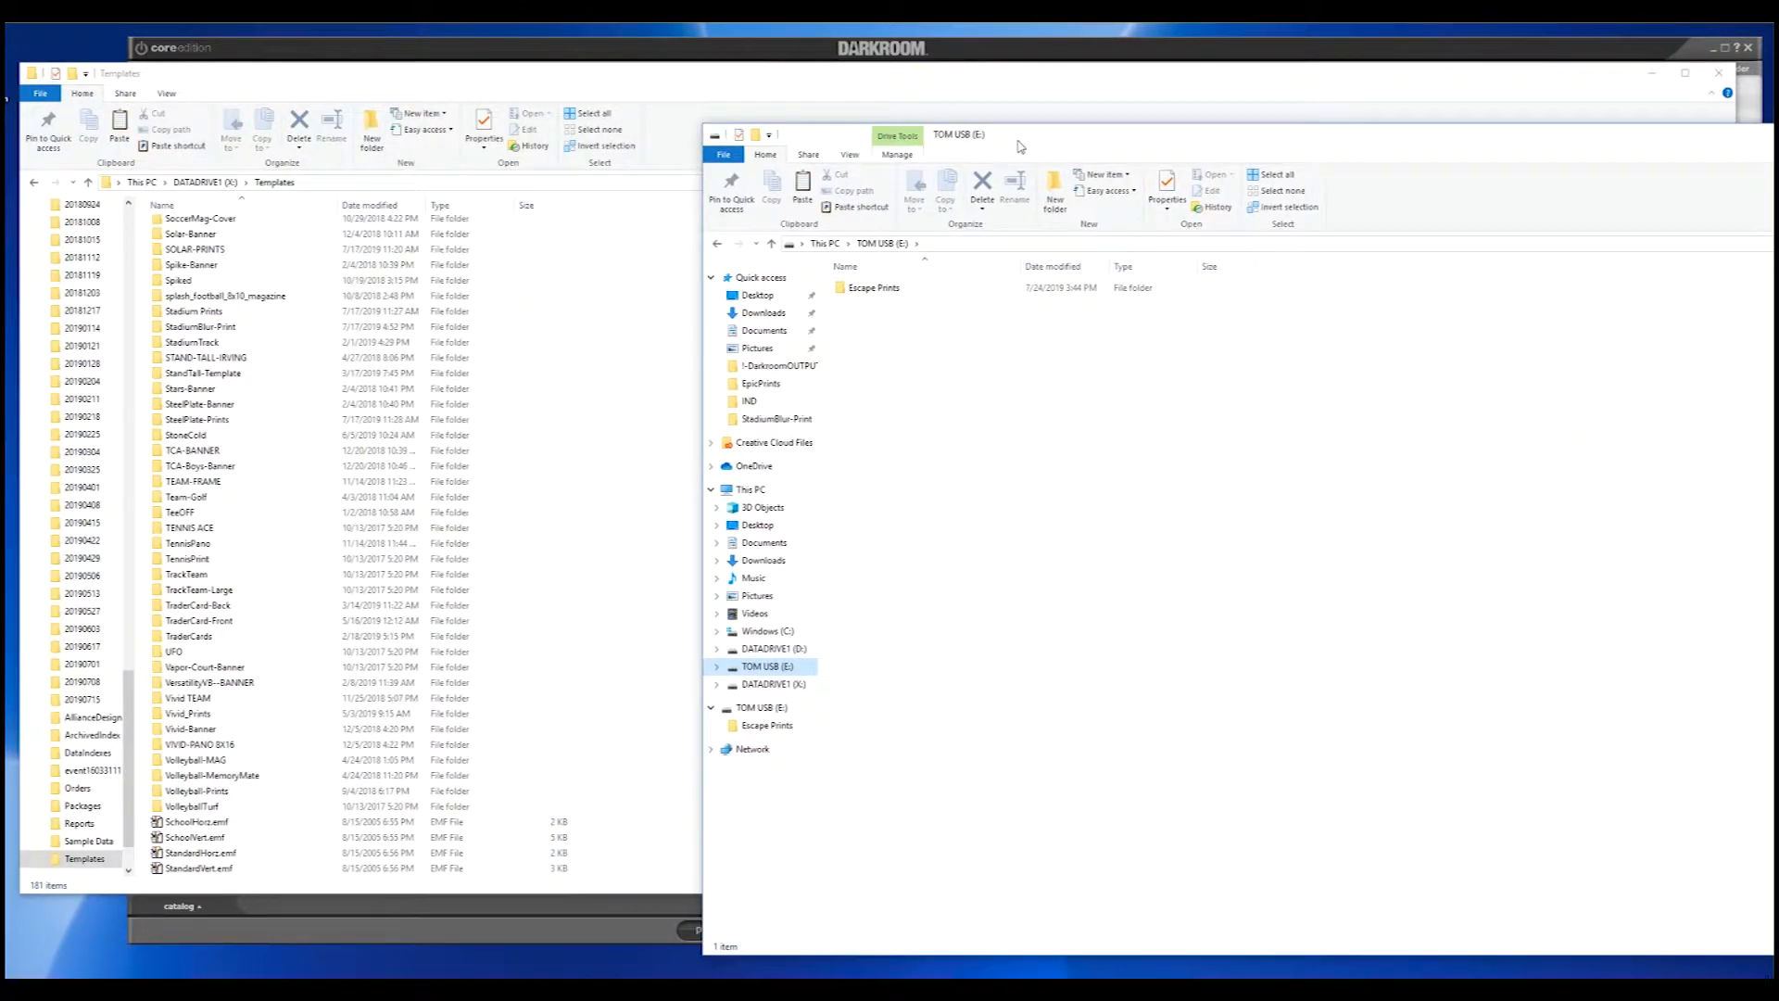
left_click(842, 293)
left_click_drag(842, 297, 220, 864)
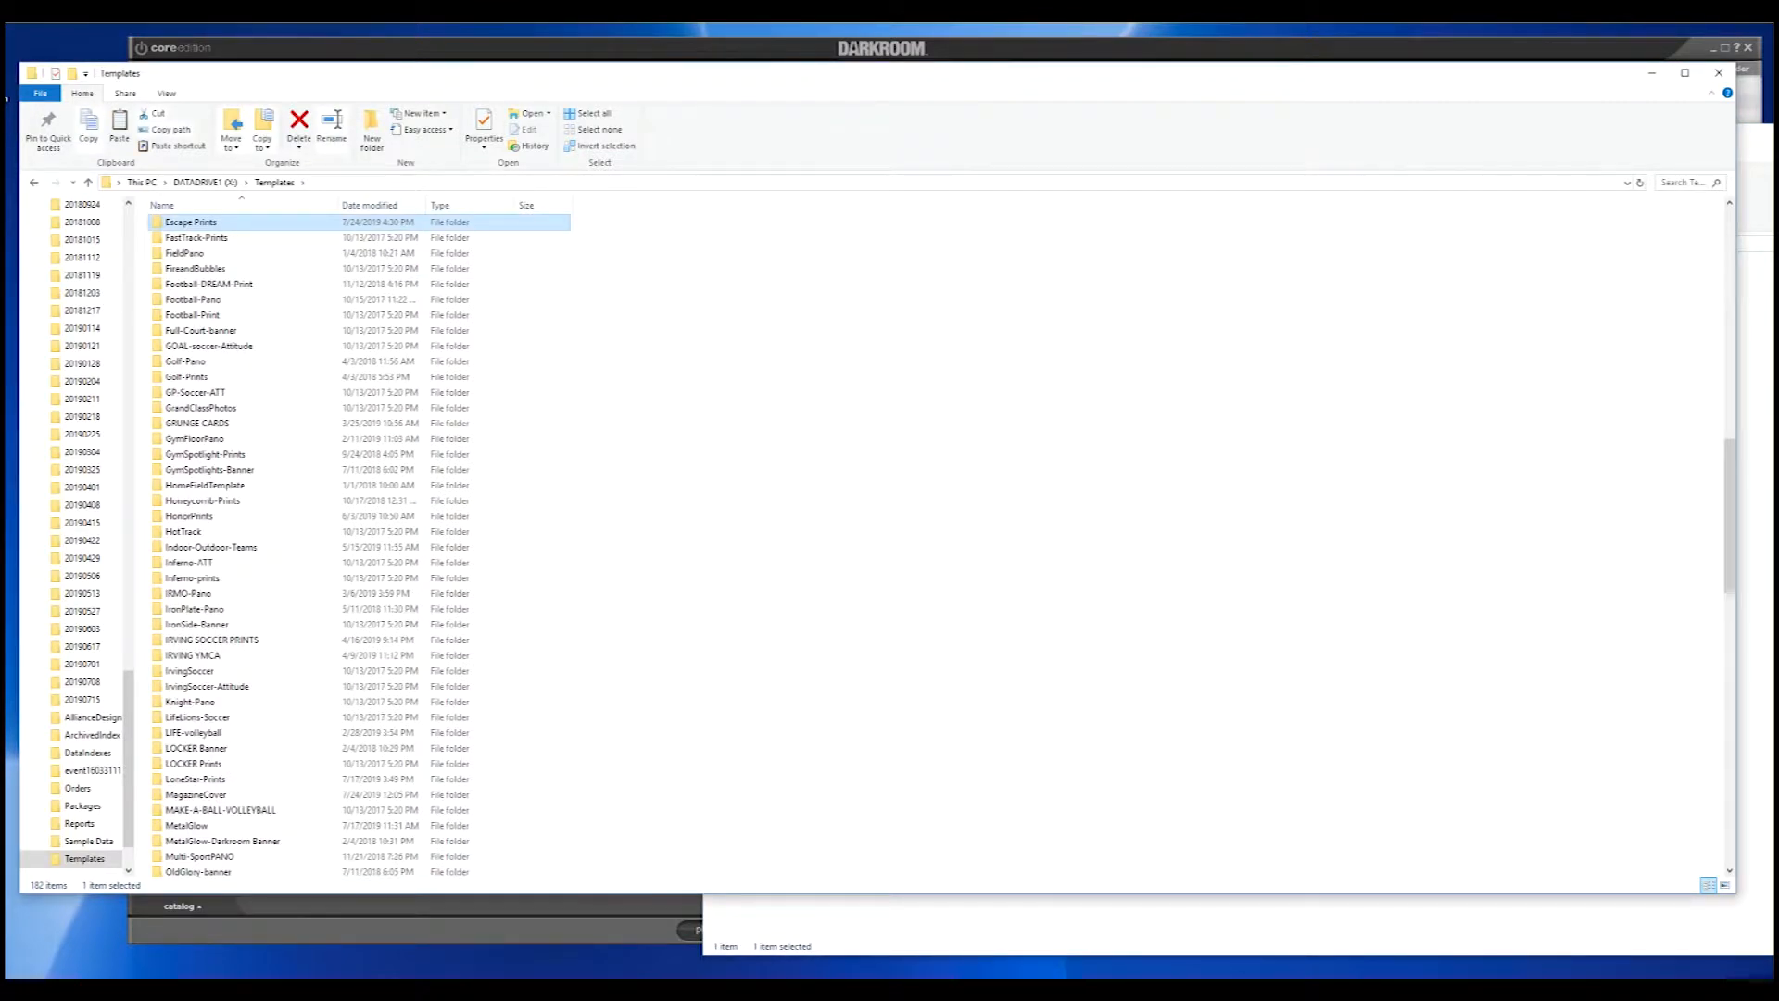
left_click(1719, 72)
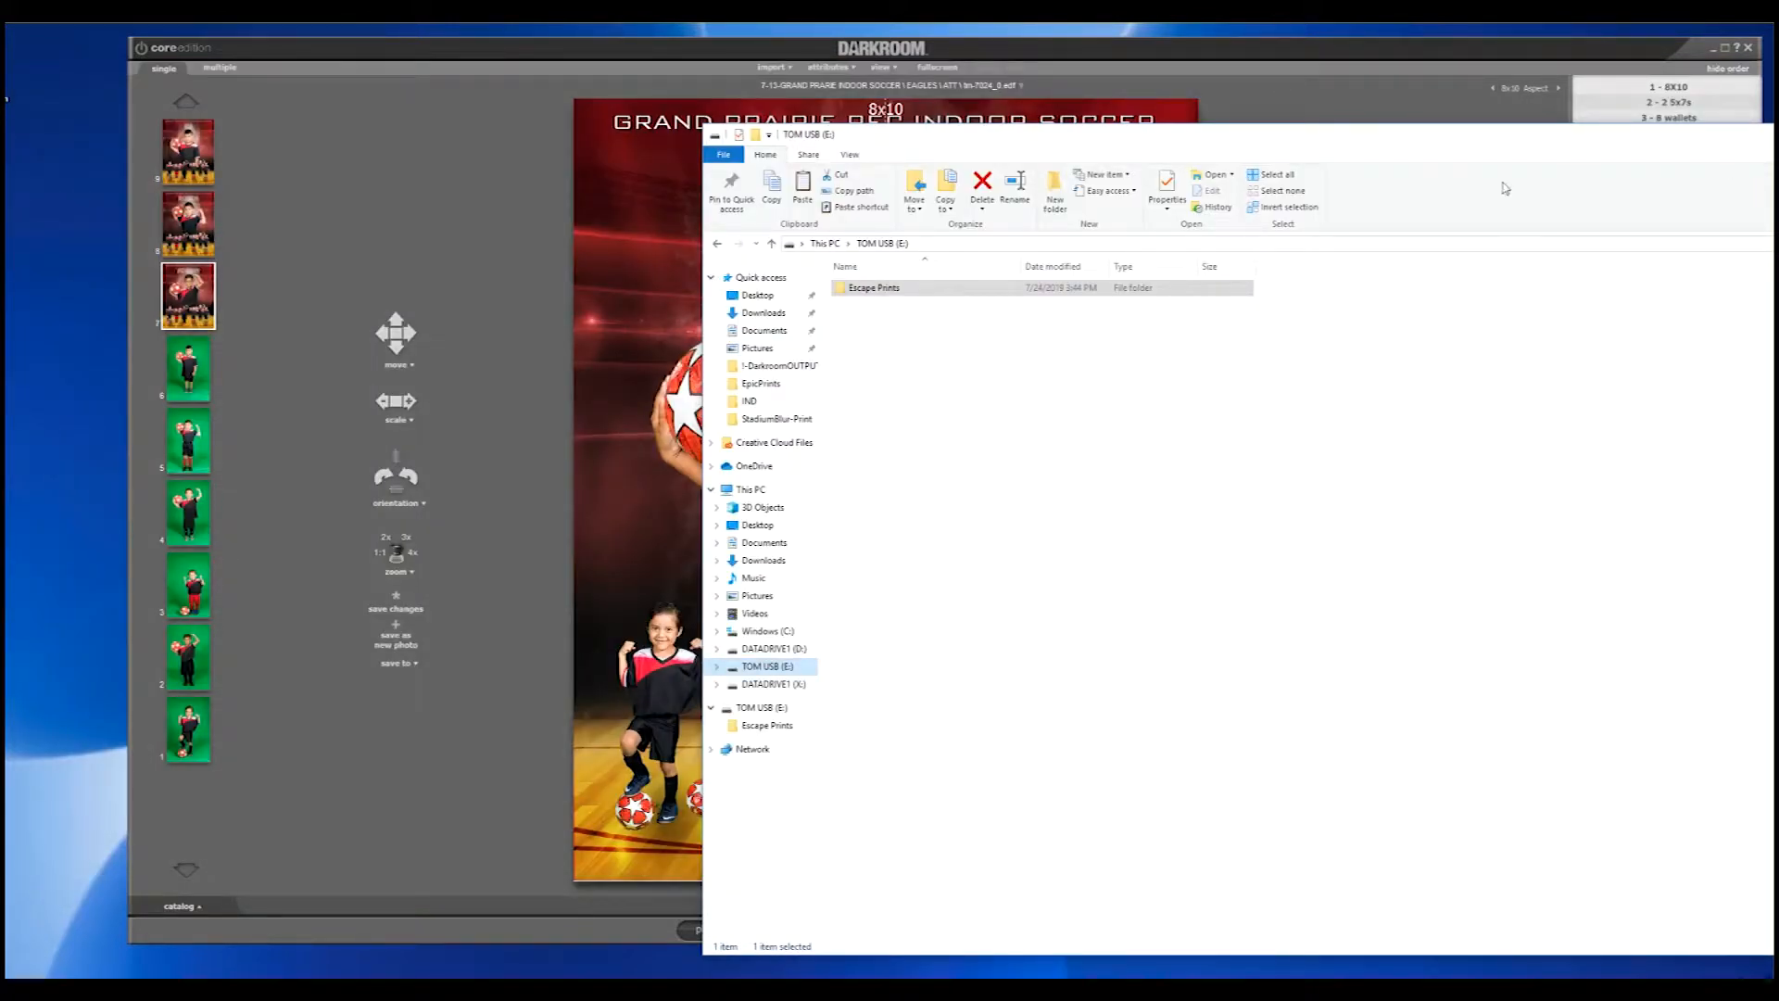
left_click(1438, 50)
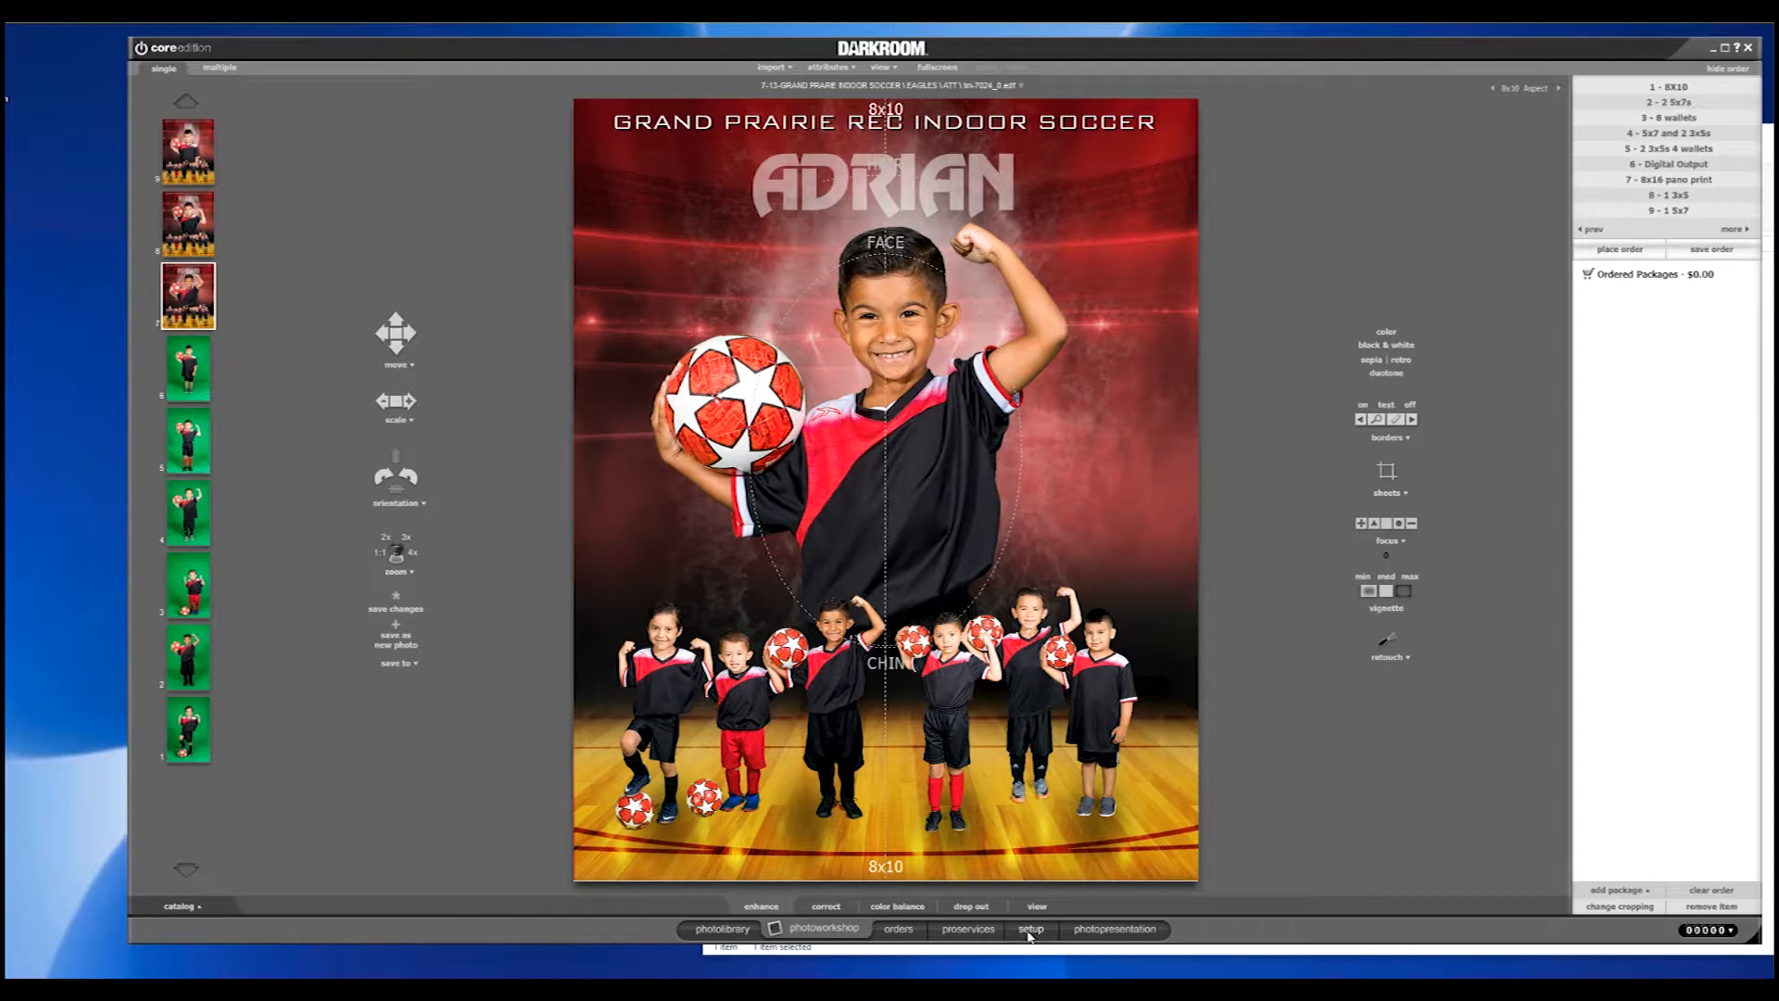
- View the ATT catalog in PhotoLibrary, and reopen its selected enhanced photo for editing in PhotoWorkshop
left_click(718, 930)
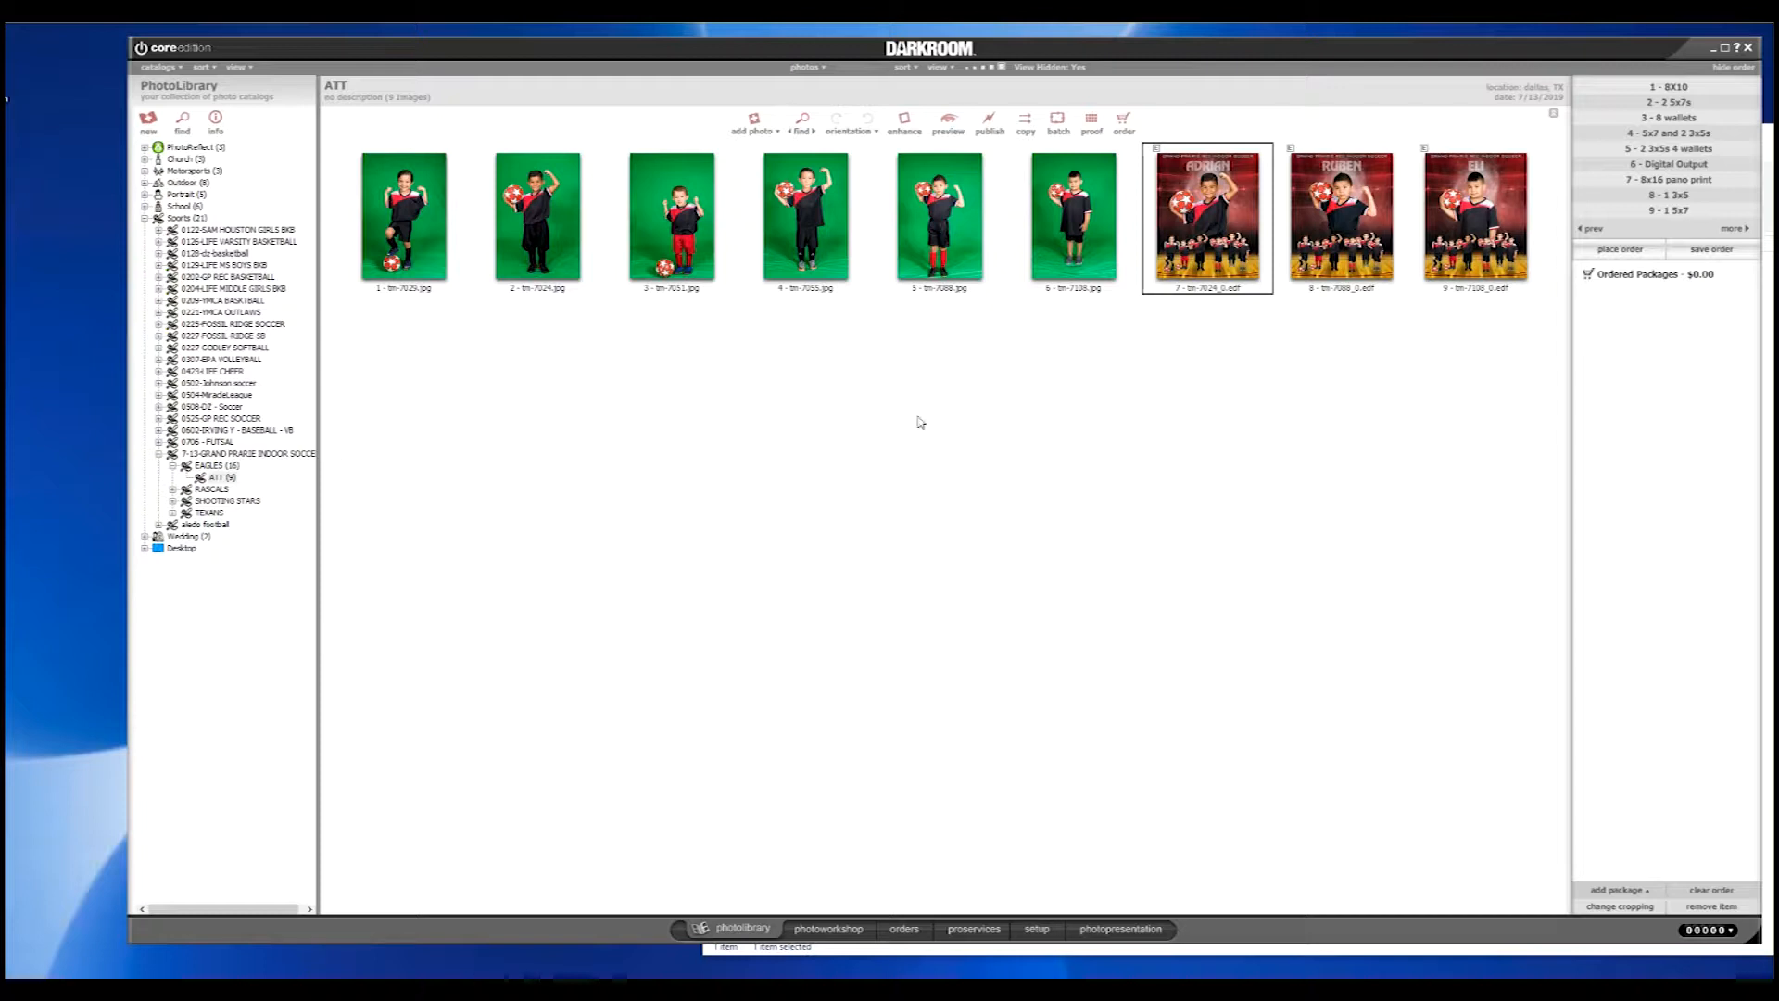
left_click(819, 930)
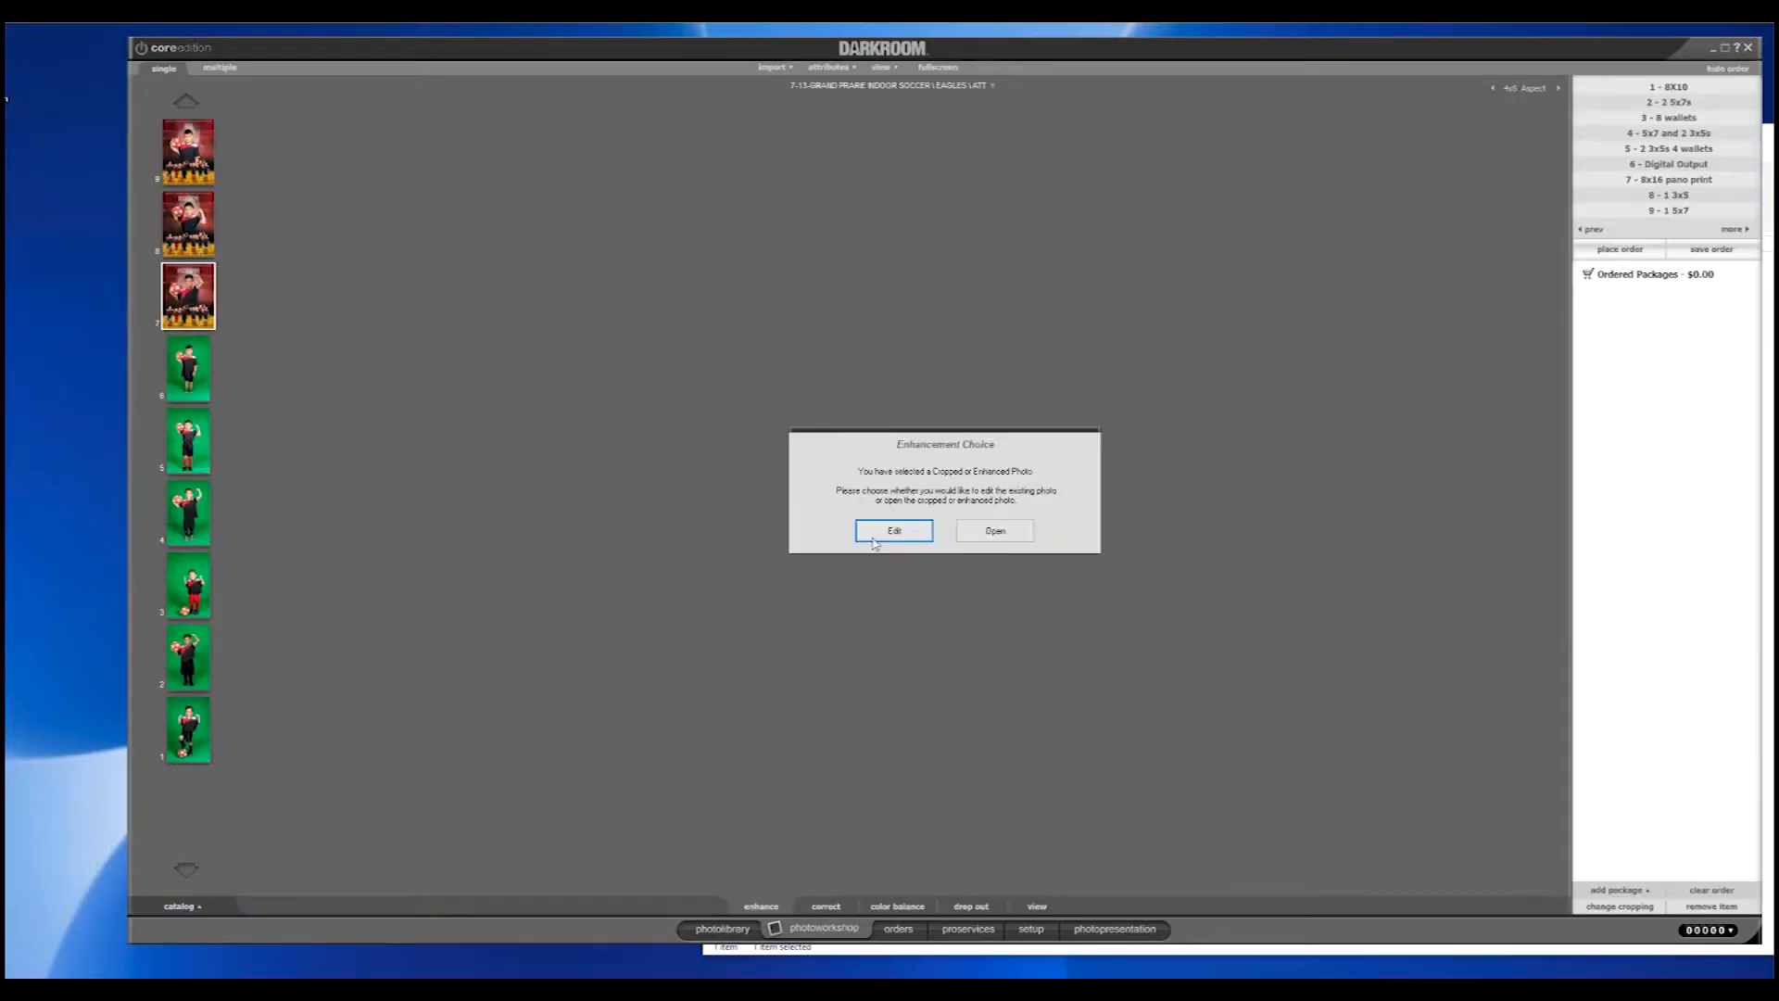
left_click(873, 538)
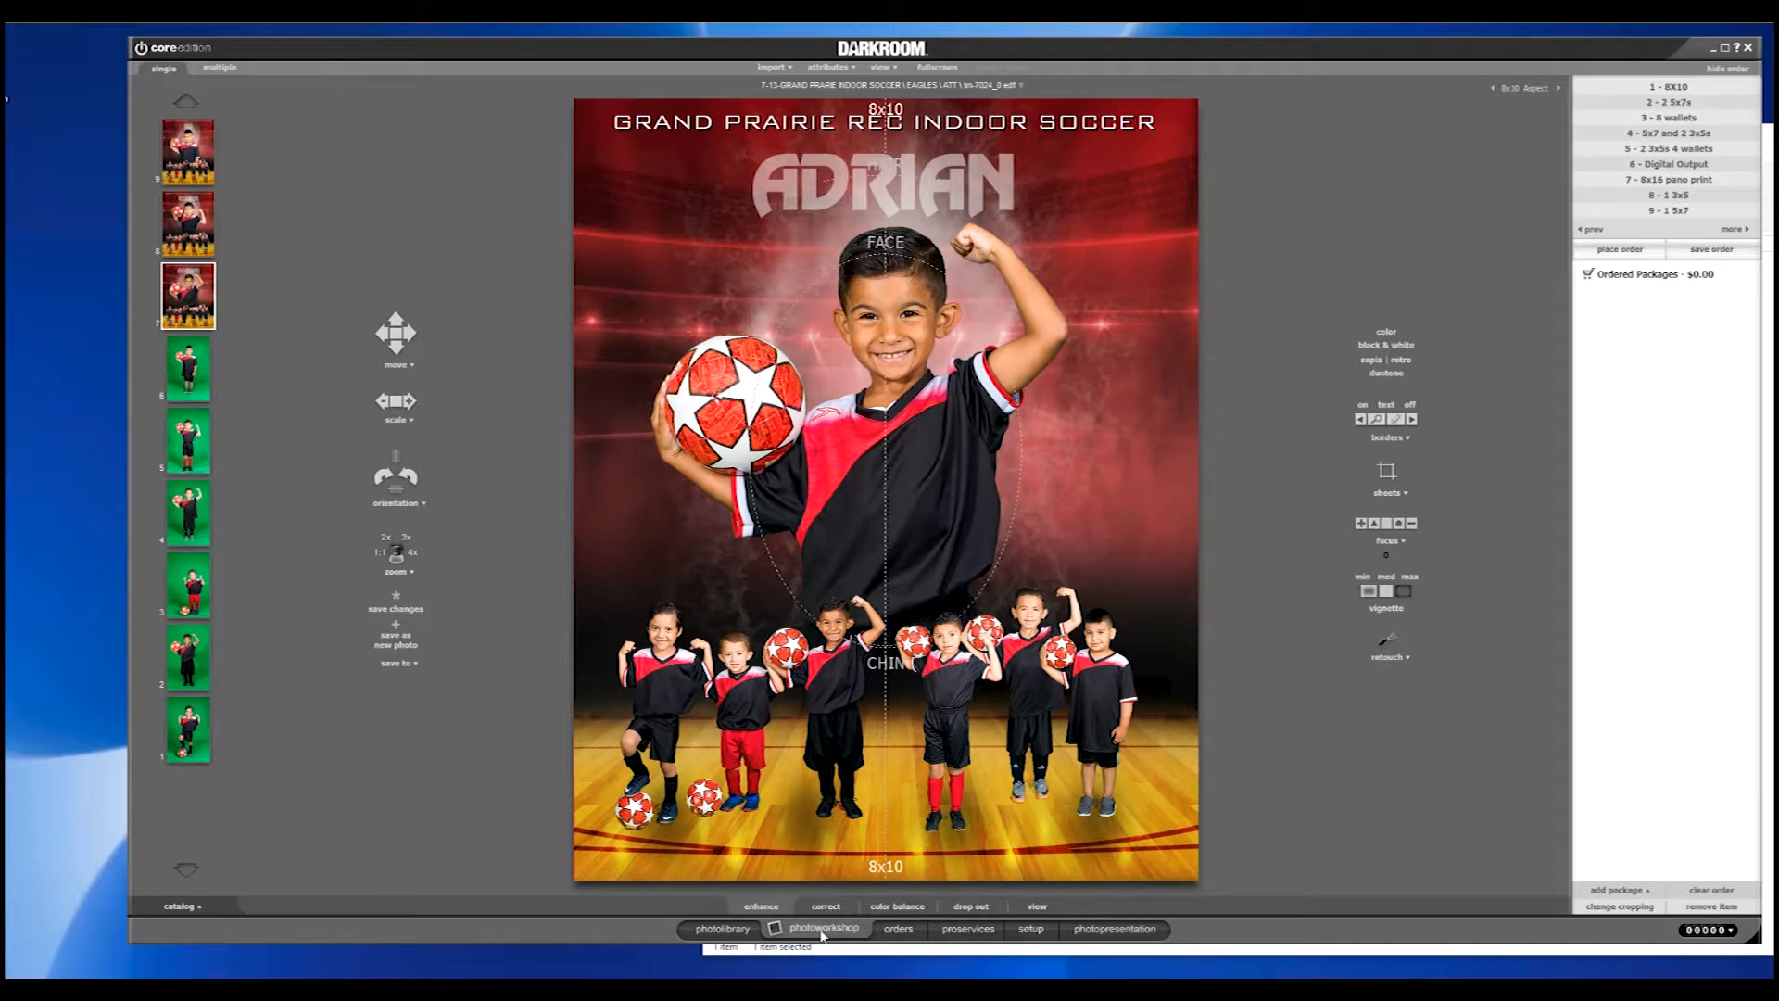
- In Setup, open the Green Screens group of Sample Borders within the border templates
left_click(1030, 929)
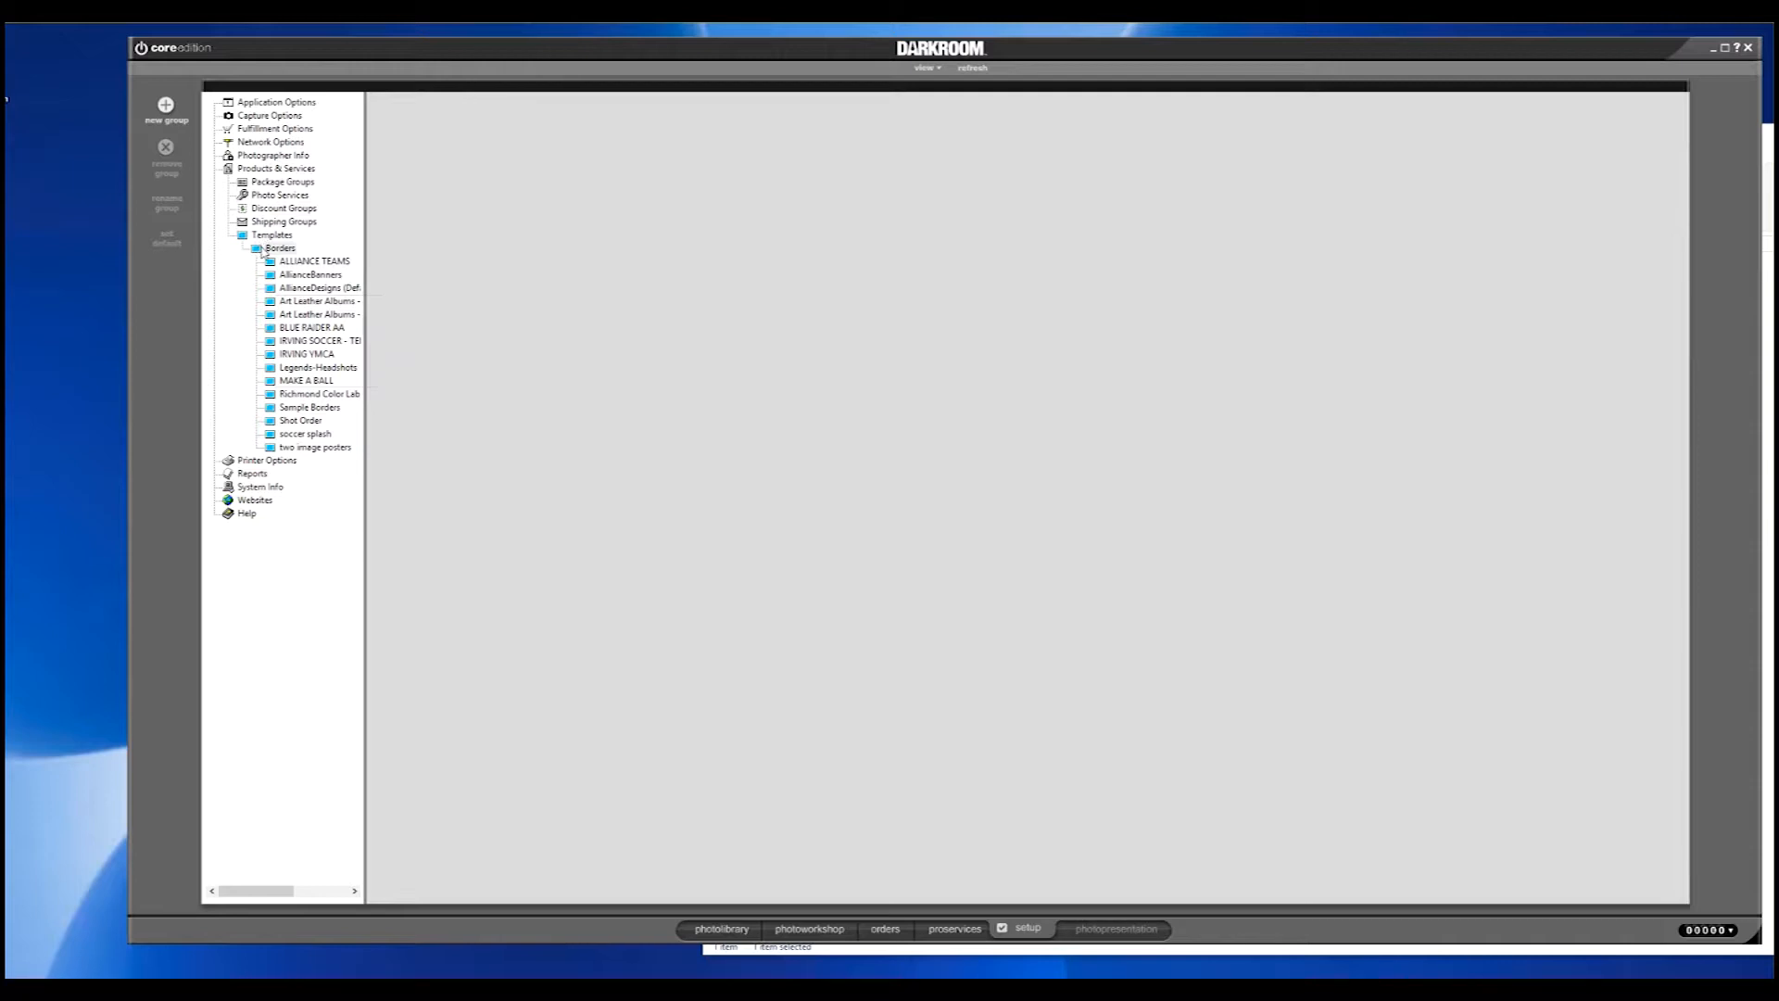
left_click(263, 251)
left_click(272, 413)
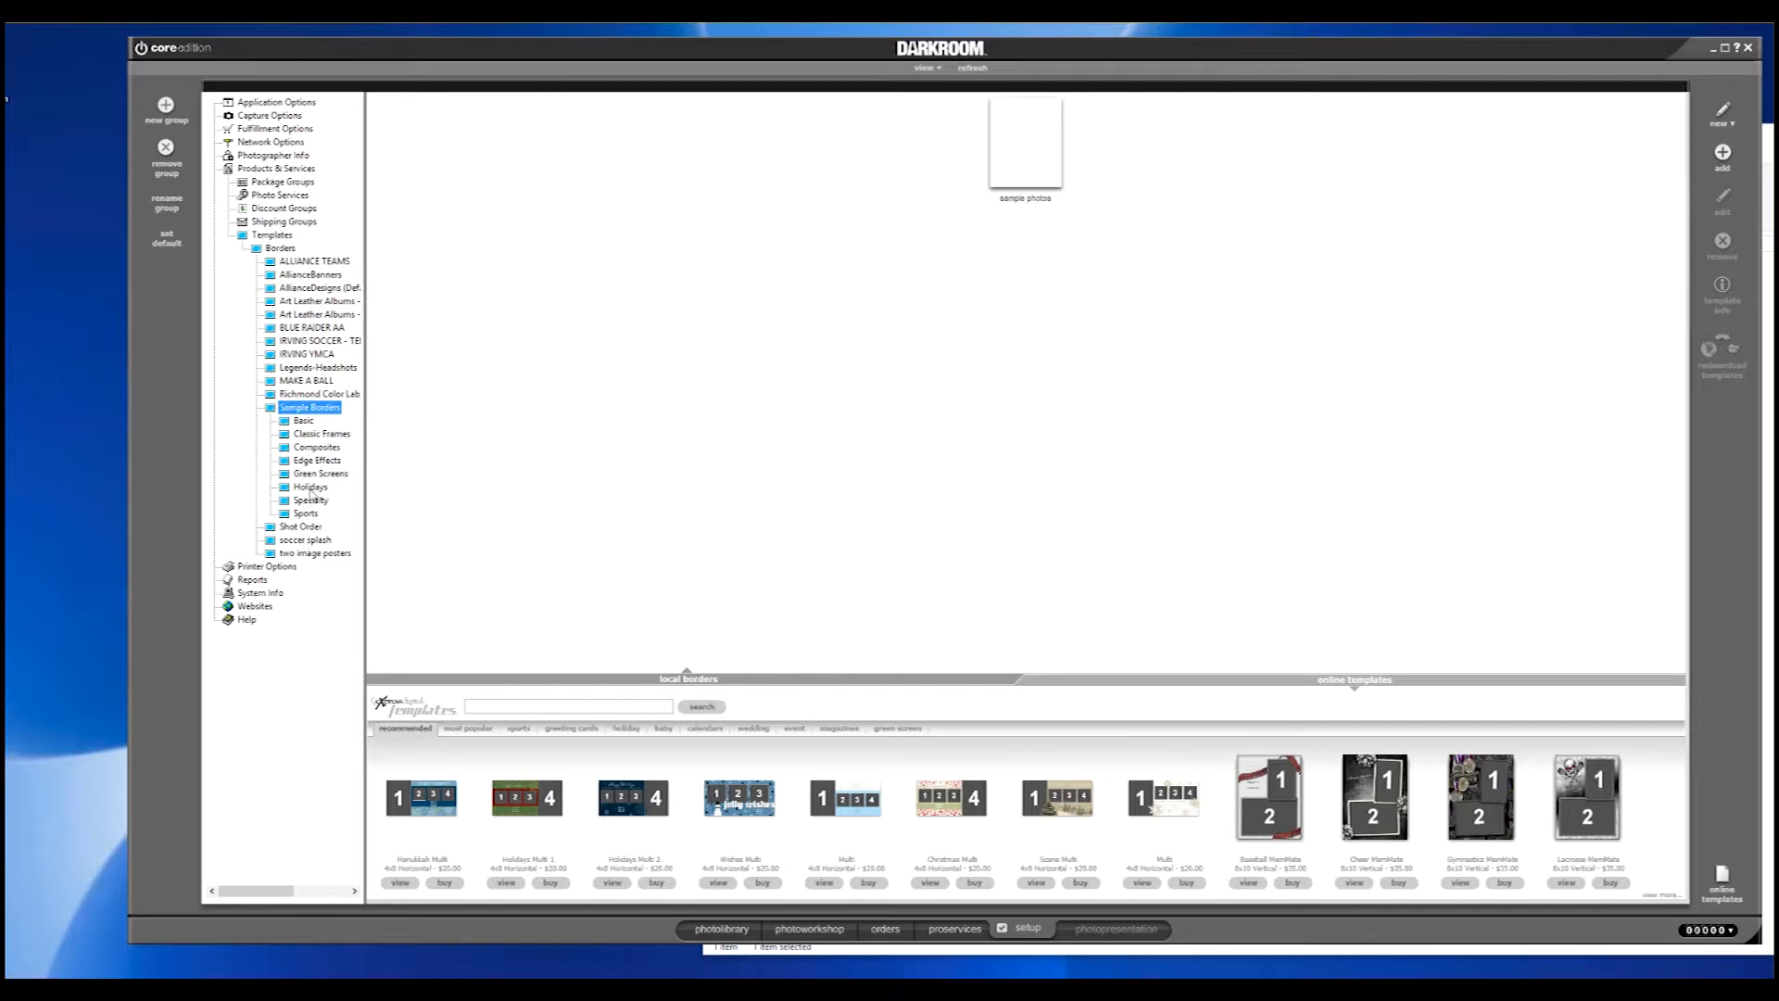
left_click(321, 474)
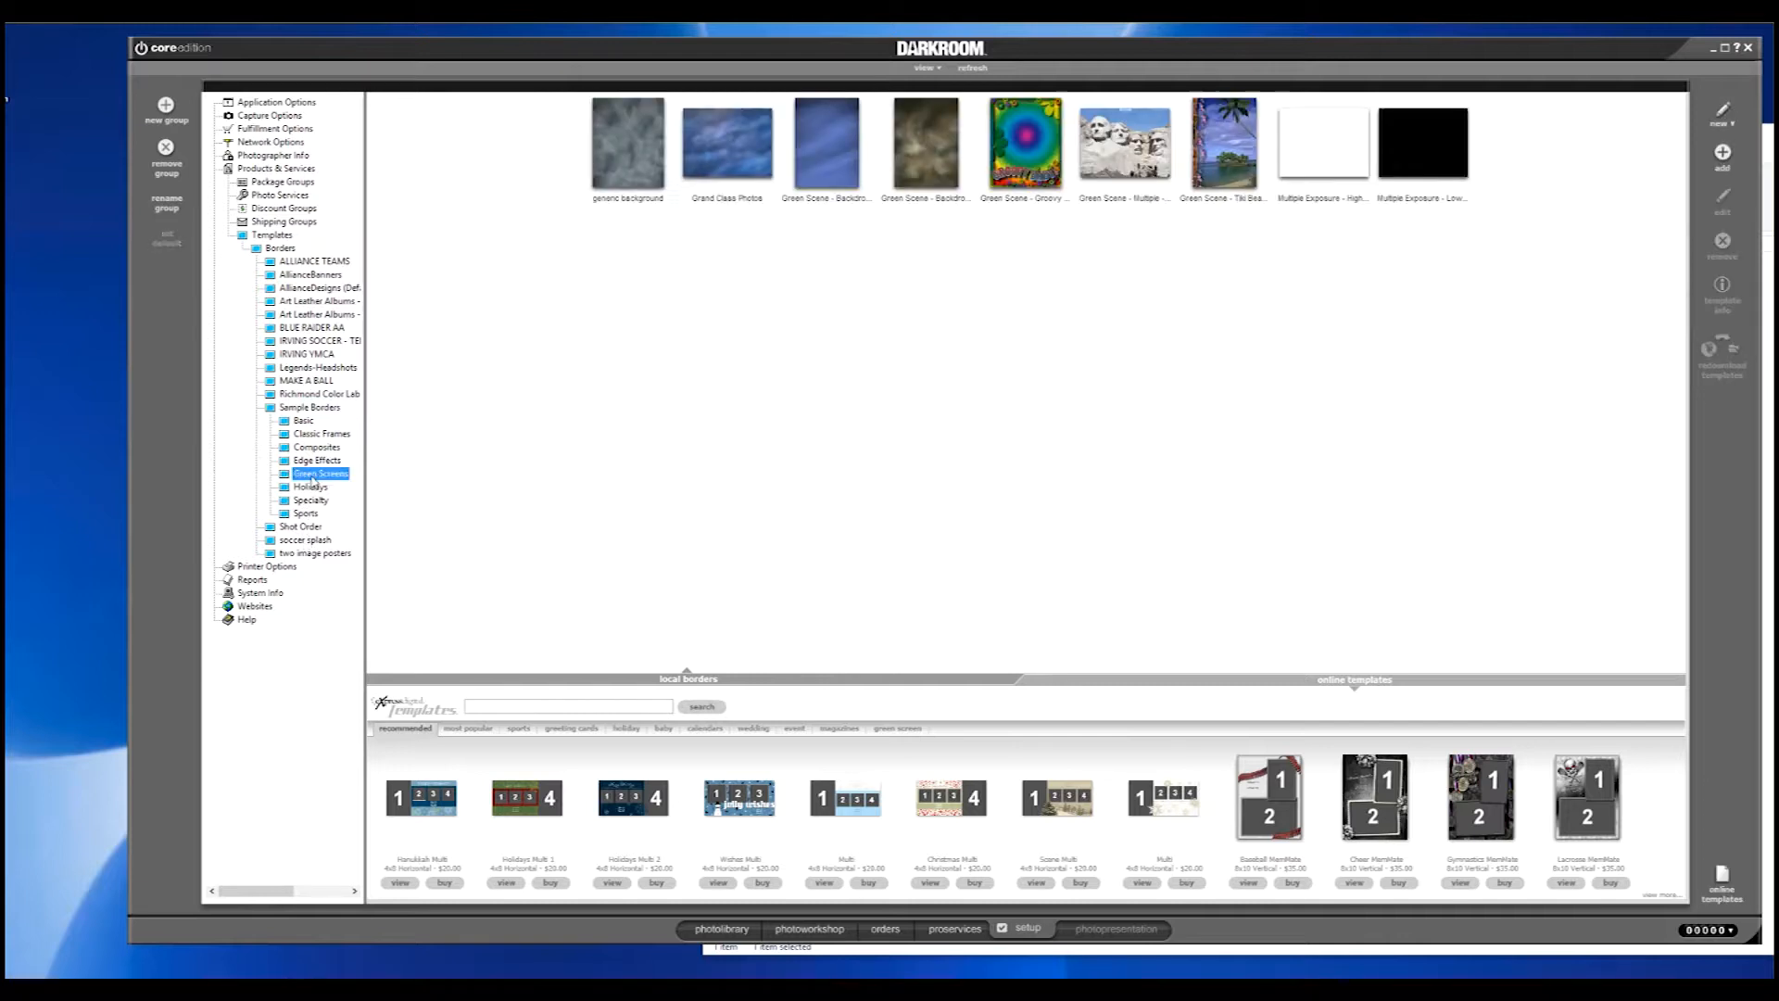
- Look through the green screen backgrounds from generic background to the Tiki beach scene, and view the AllianceDesigns border group
left_click(619, 160)
left_click(741, 170)
left_click(832, 171)
left_click(920, 166)
left_click(1025, 163)
left_click(1136, 164)
left_click(1219, 165)
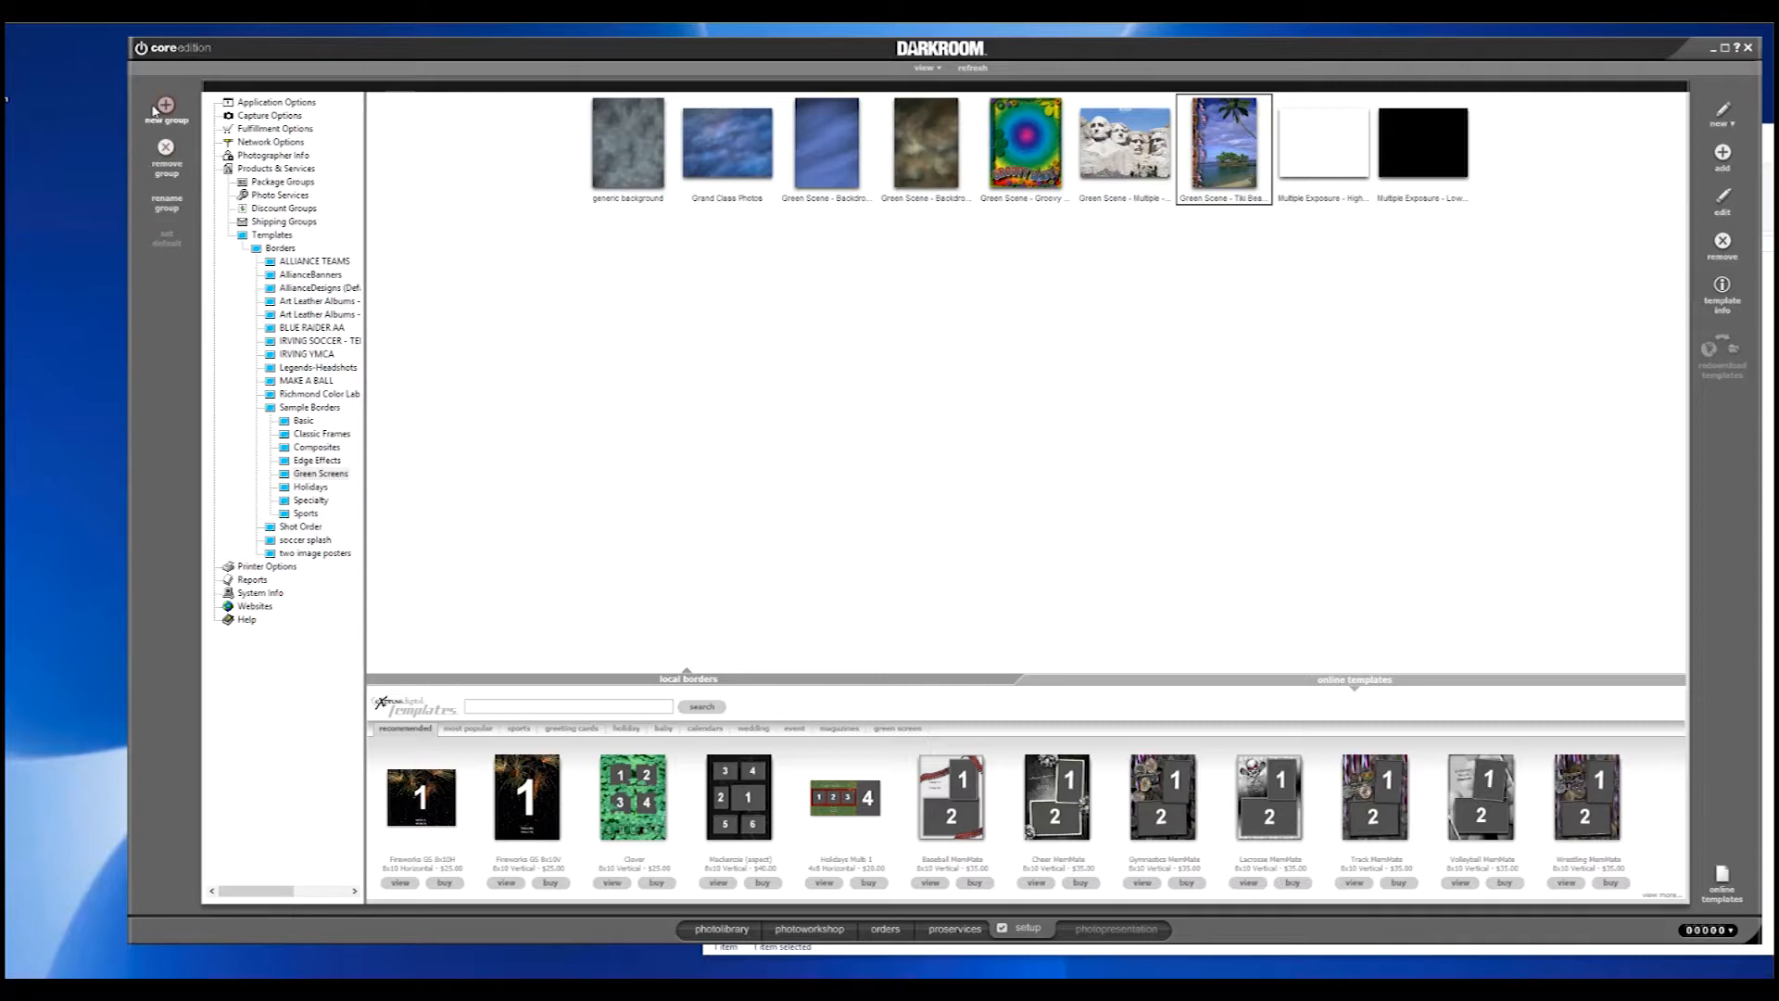
left_click(298, 288)
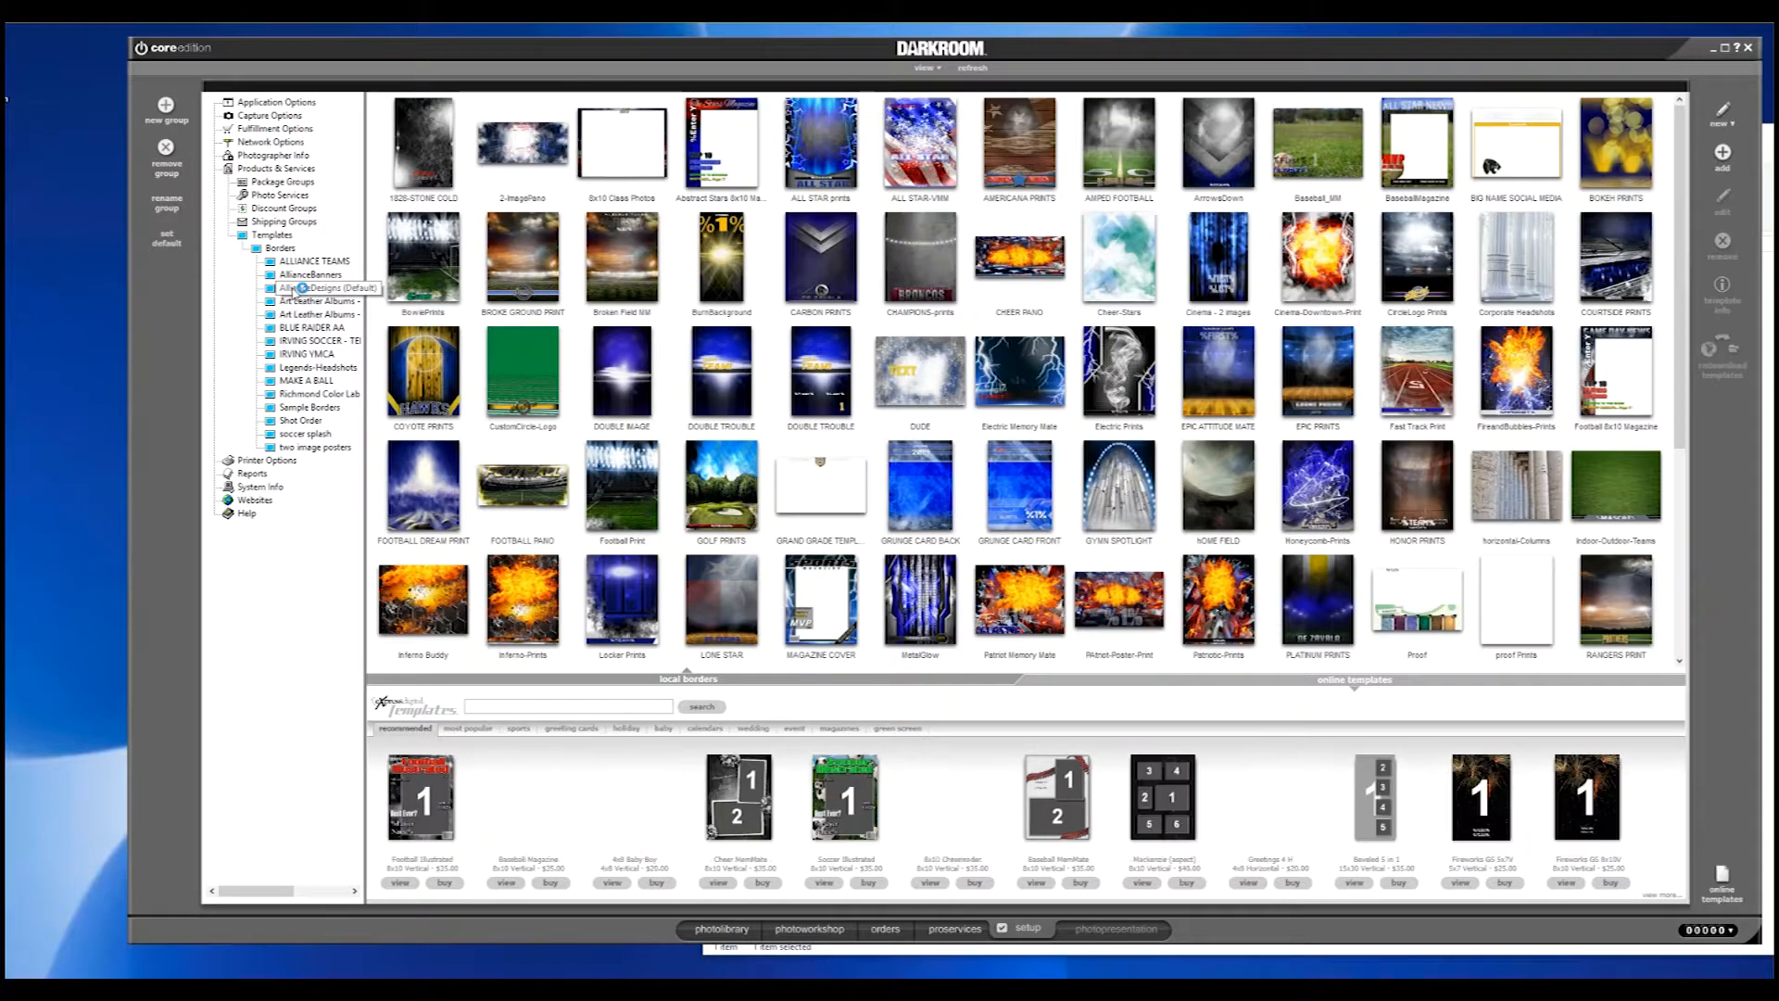
left_click(279, 248)
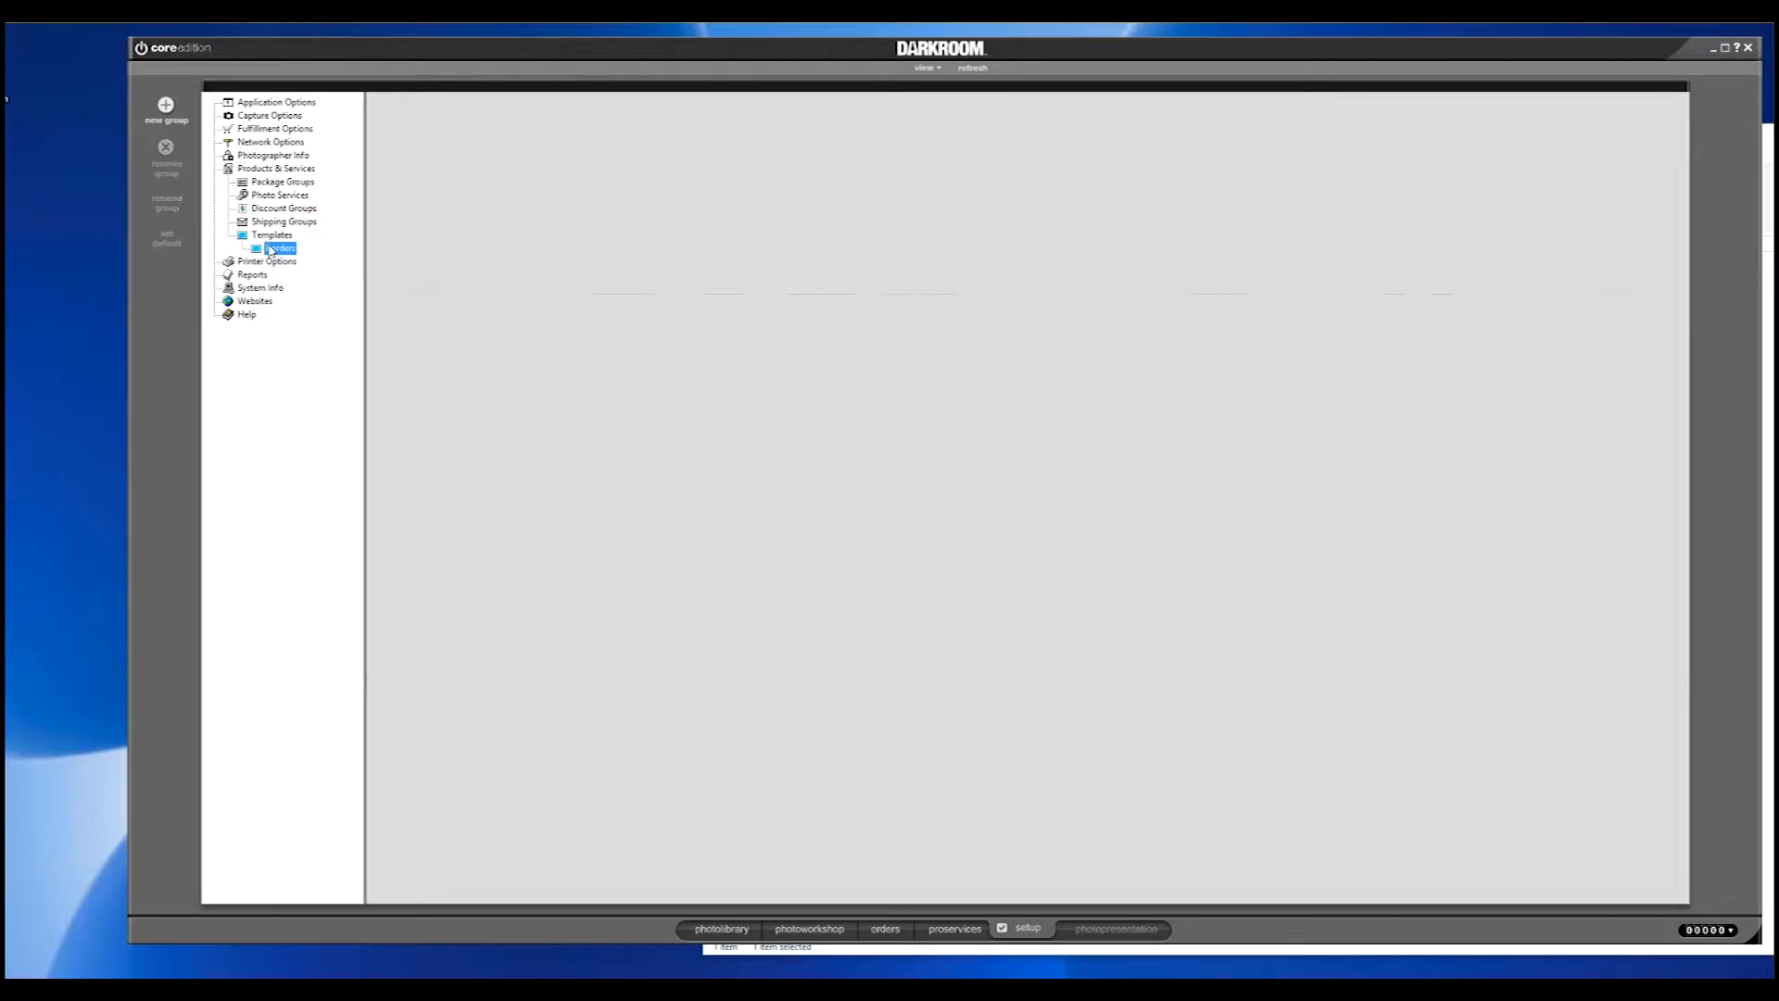
left_click(164, 107)
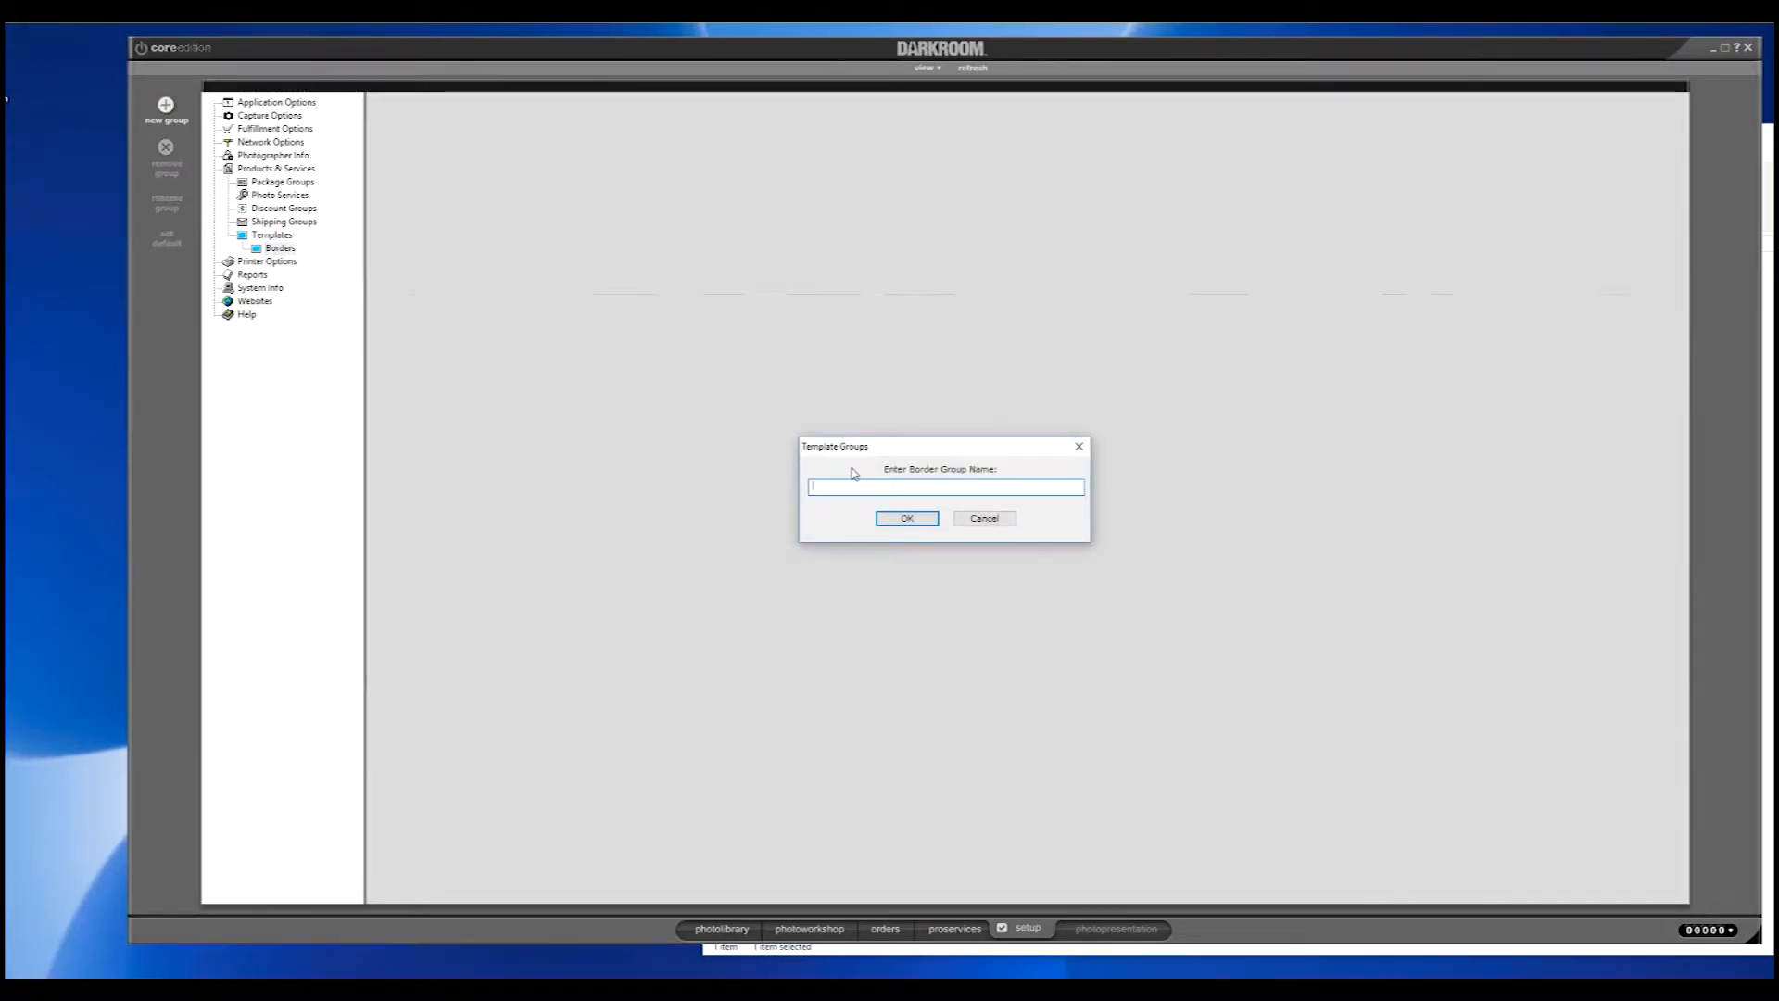
left_click(986, 526)
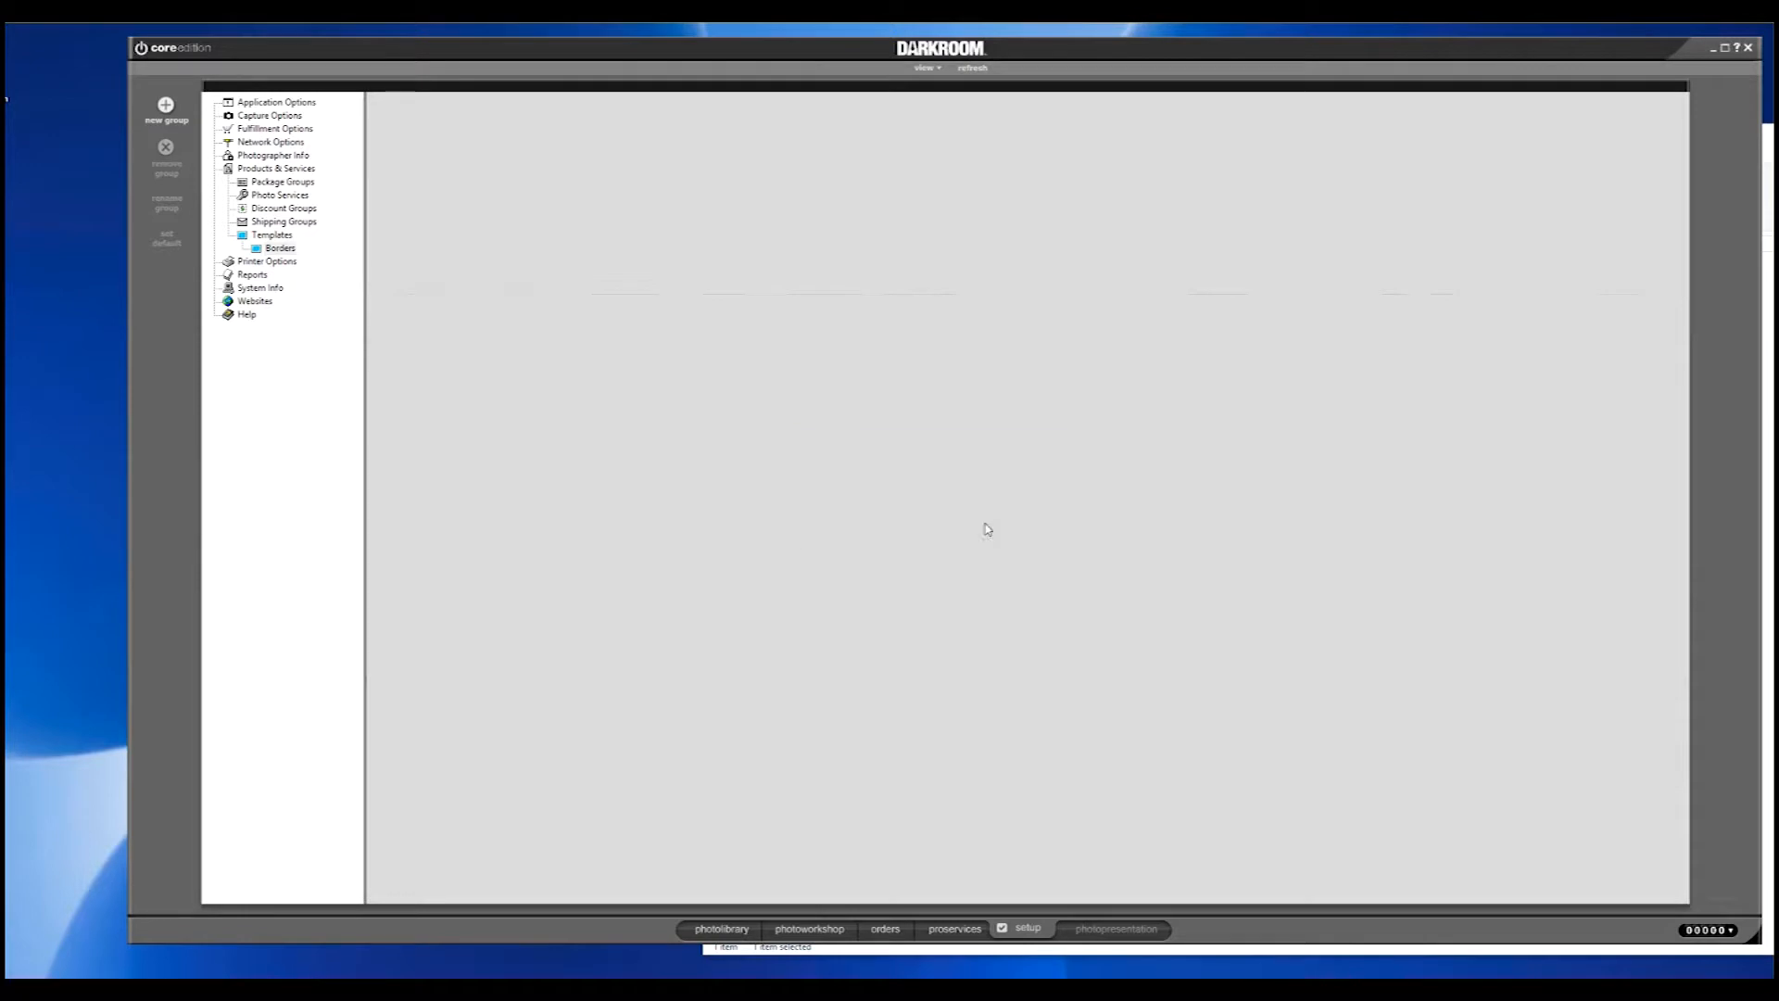
- Expand the Borders templates, open the AllianceDesigns group, and look through its border templates
left_click(257, 250)
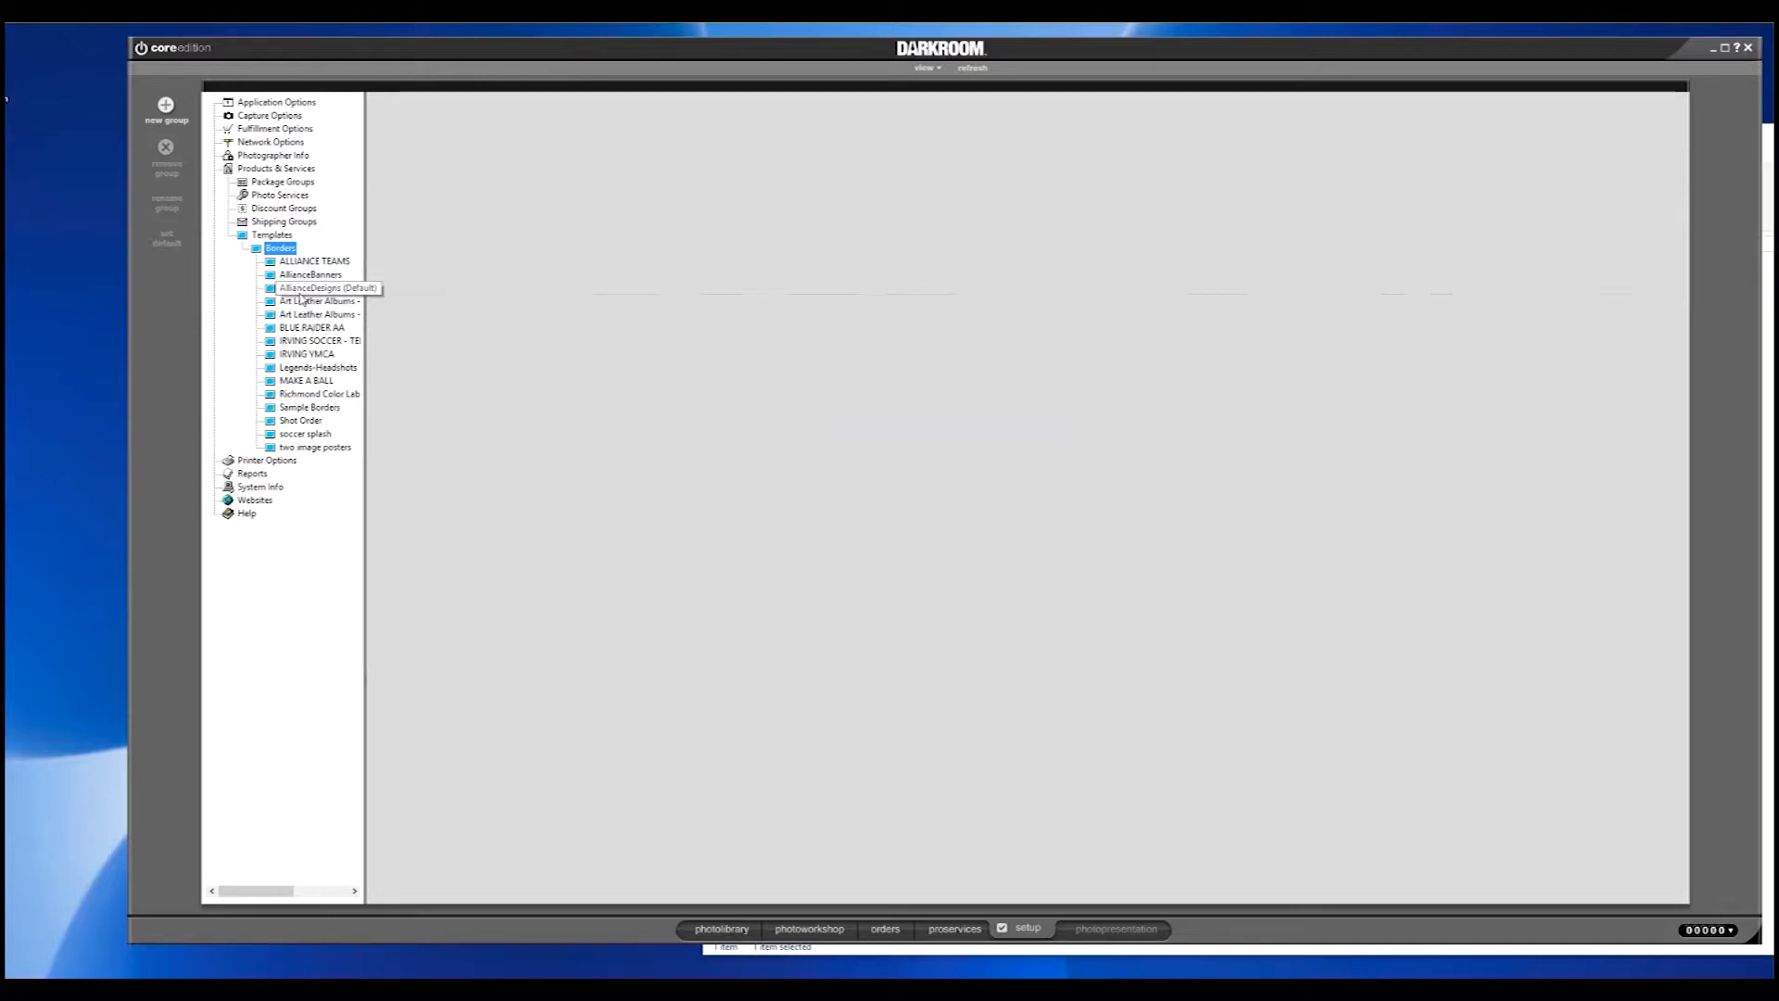
left_click(305, 292)
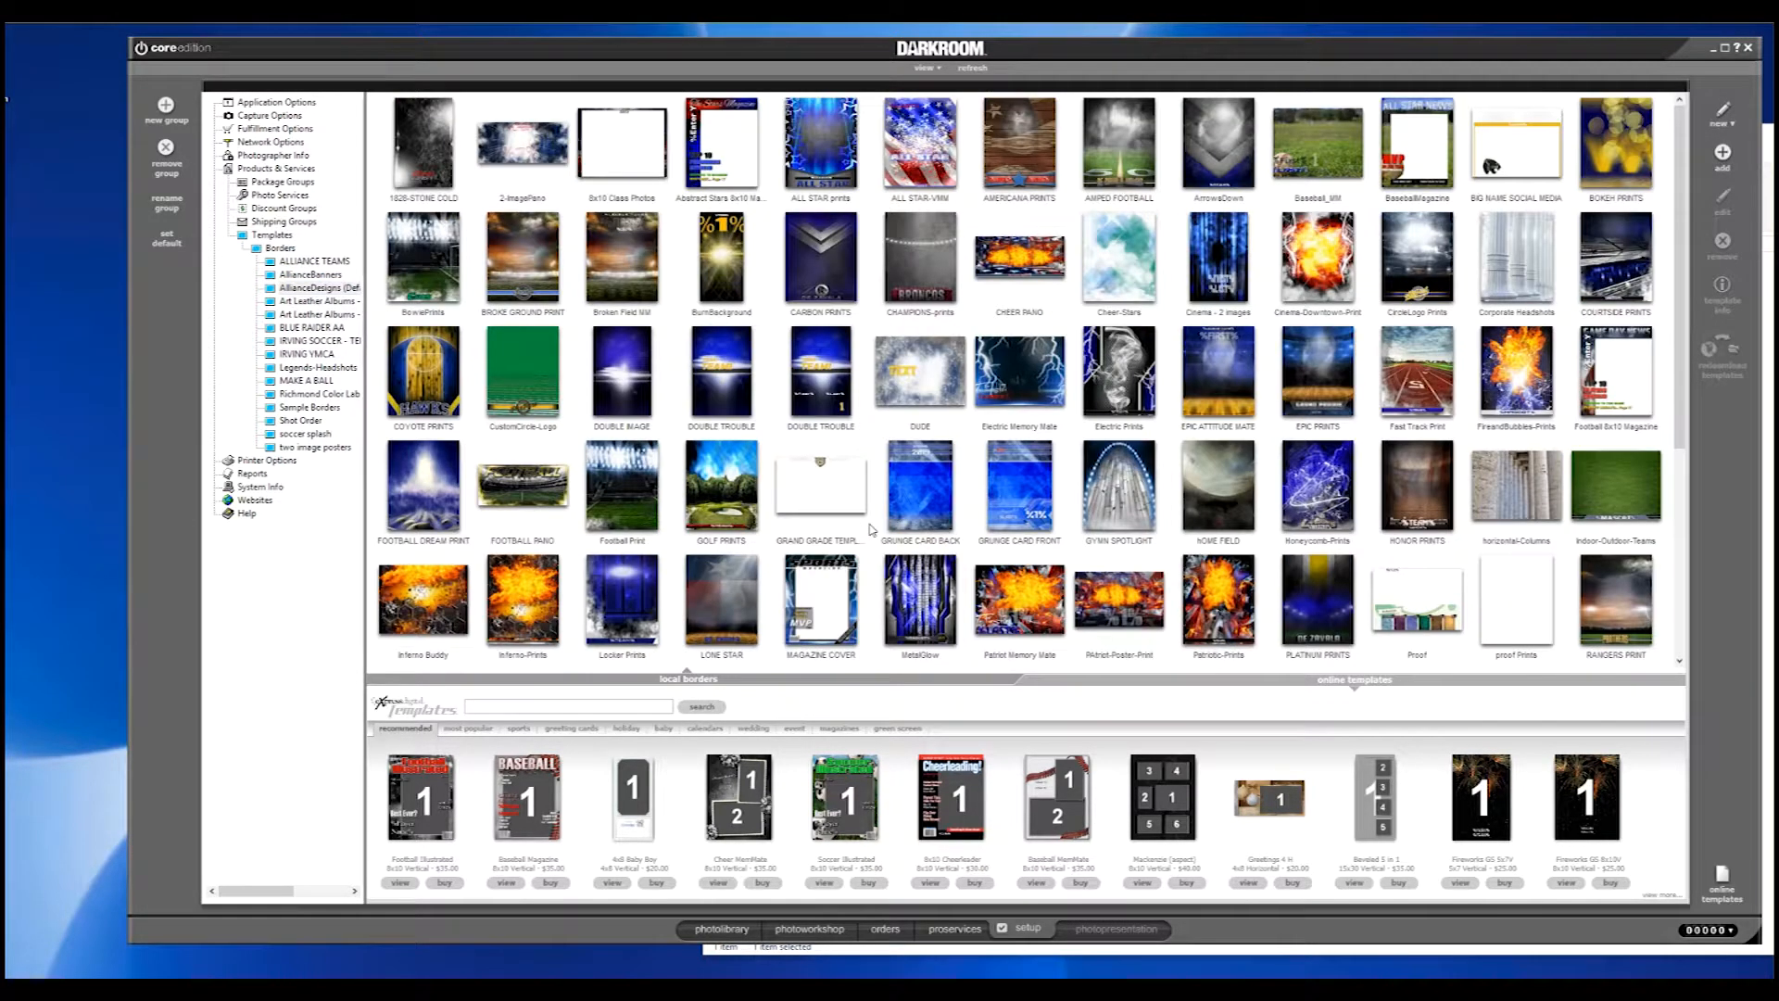
scroll(871, 529, "down", 4)
scroll(871, 529, "up", 3)
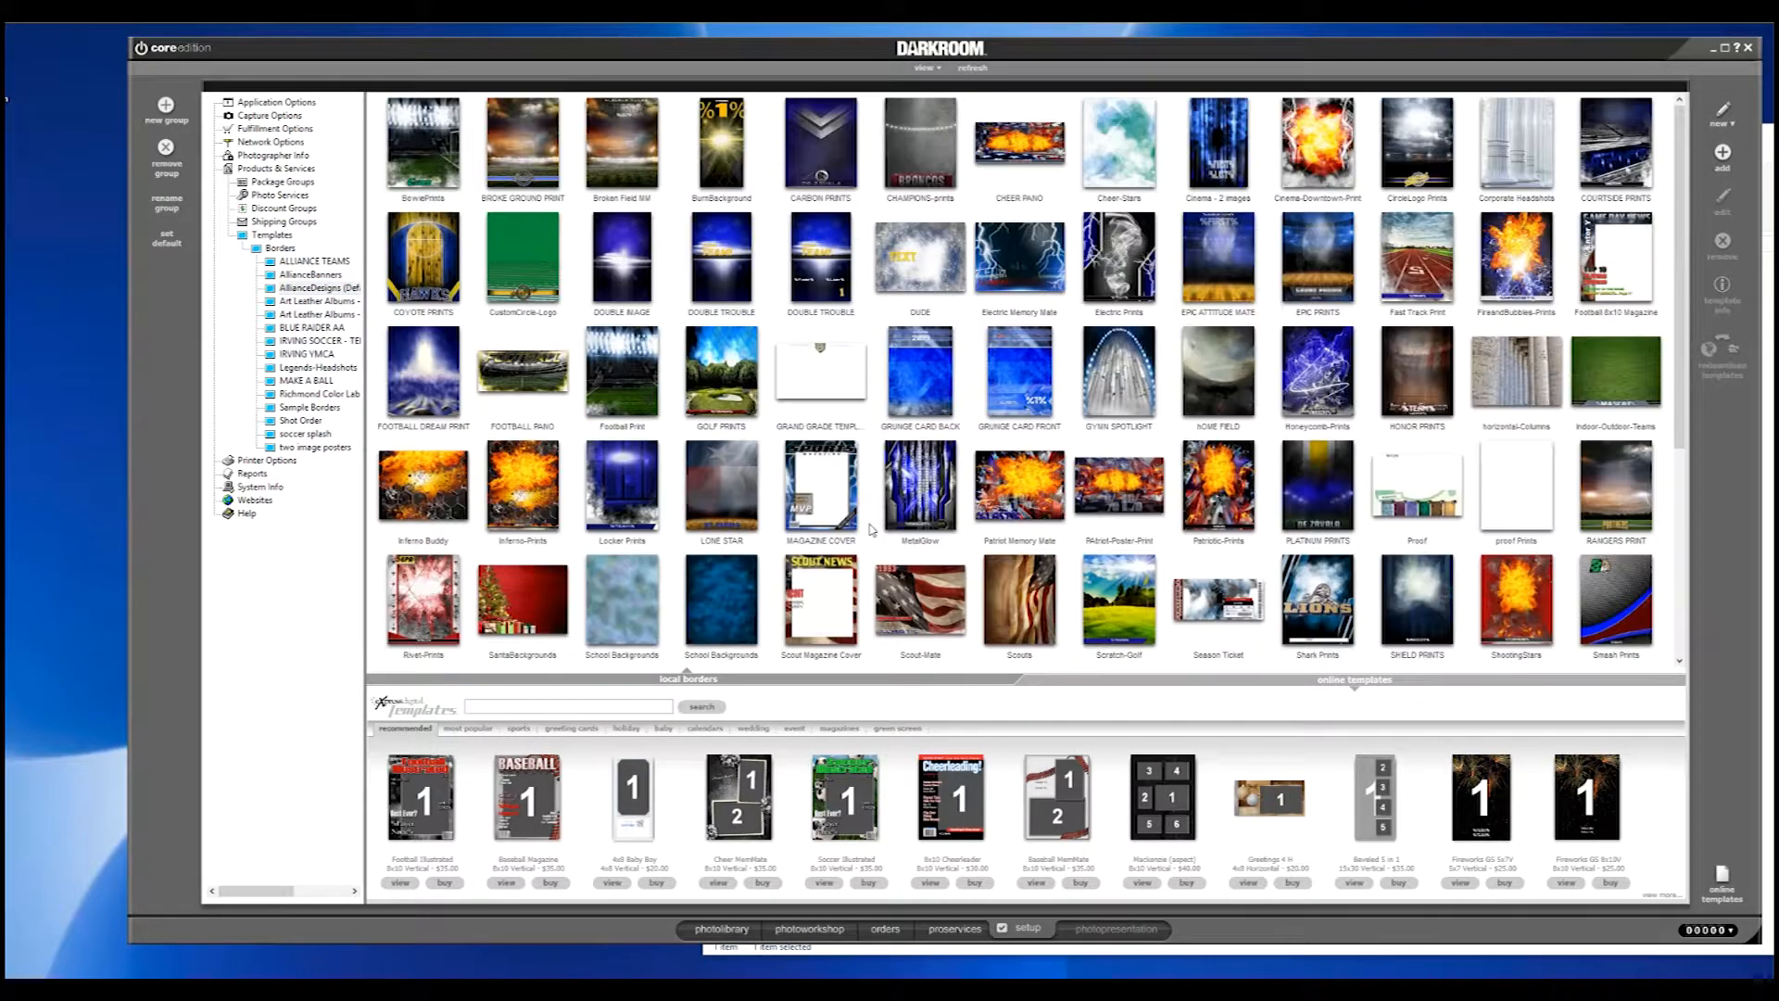
scroll(871, 529, "up", 1)
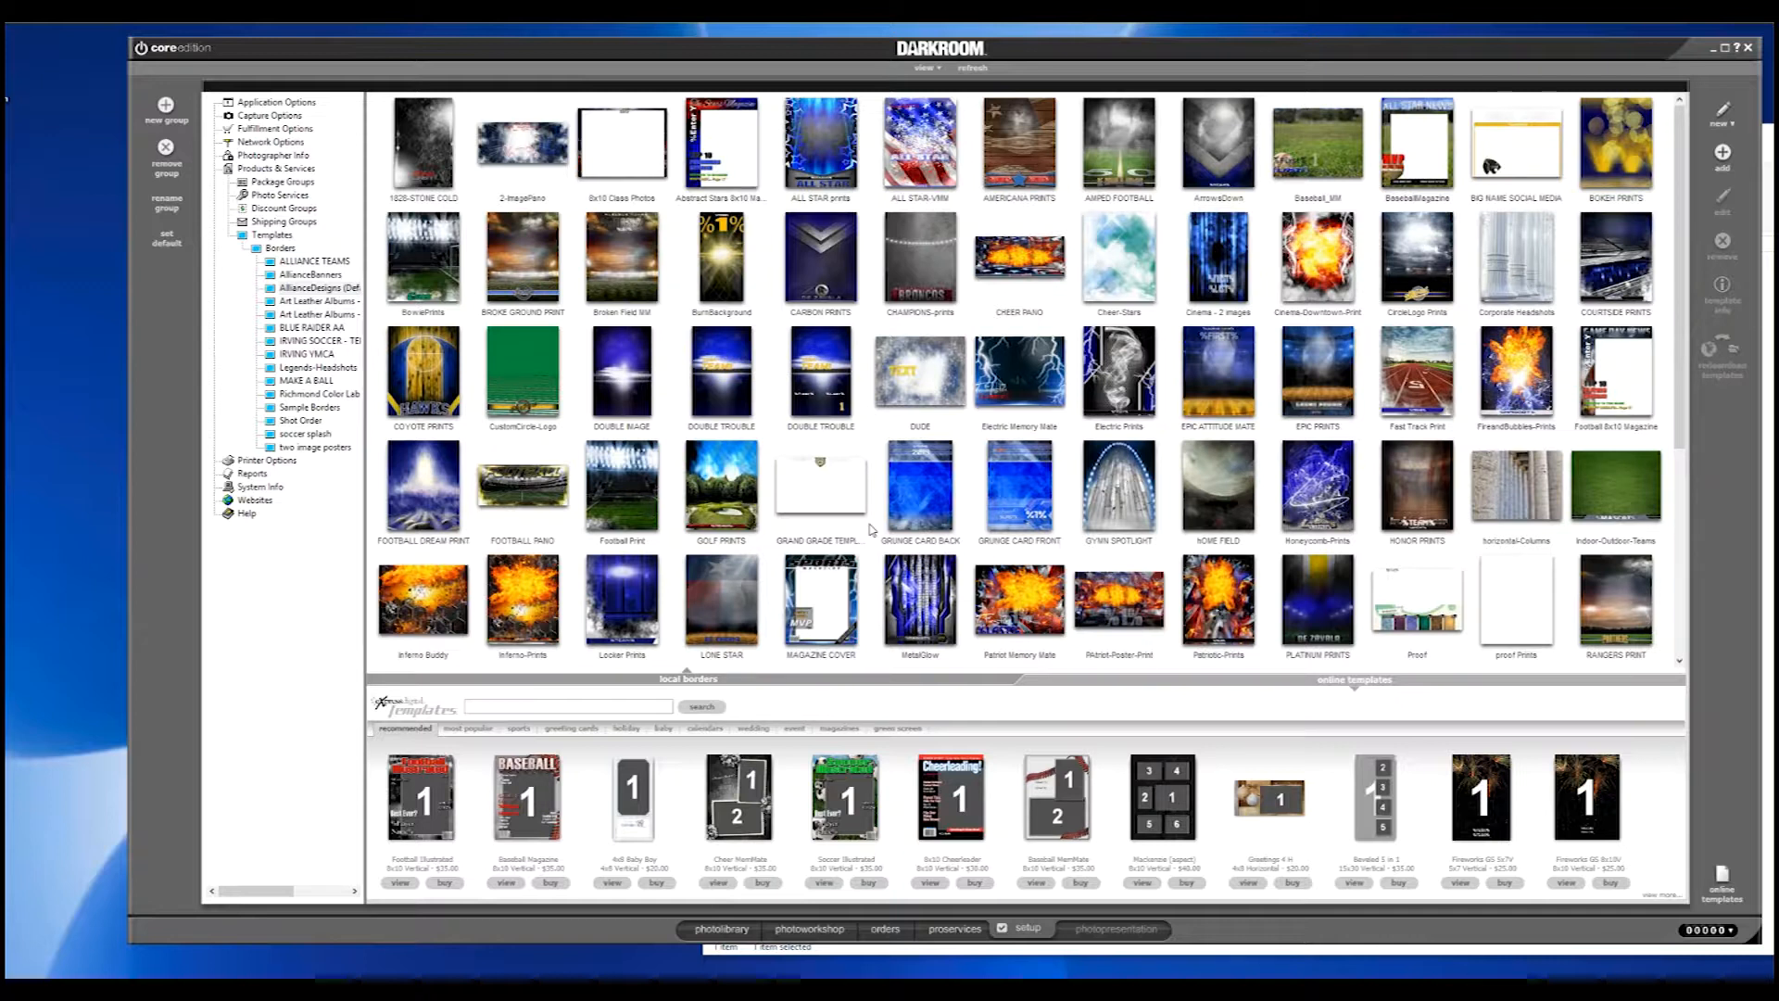
scroll(871, 530, "down", 4)
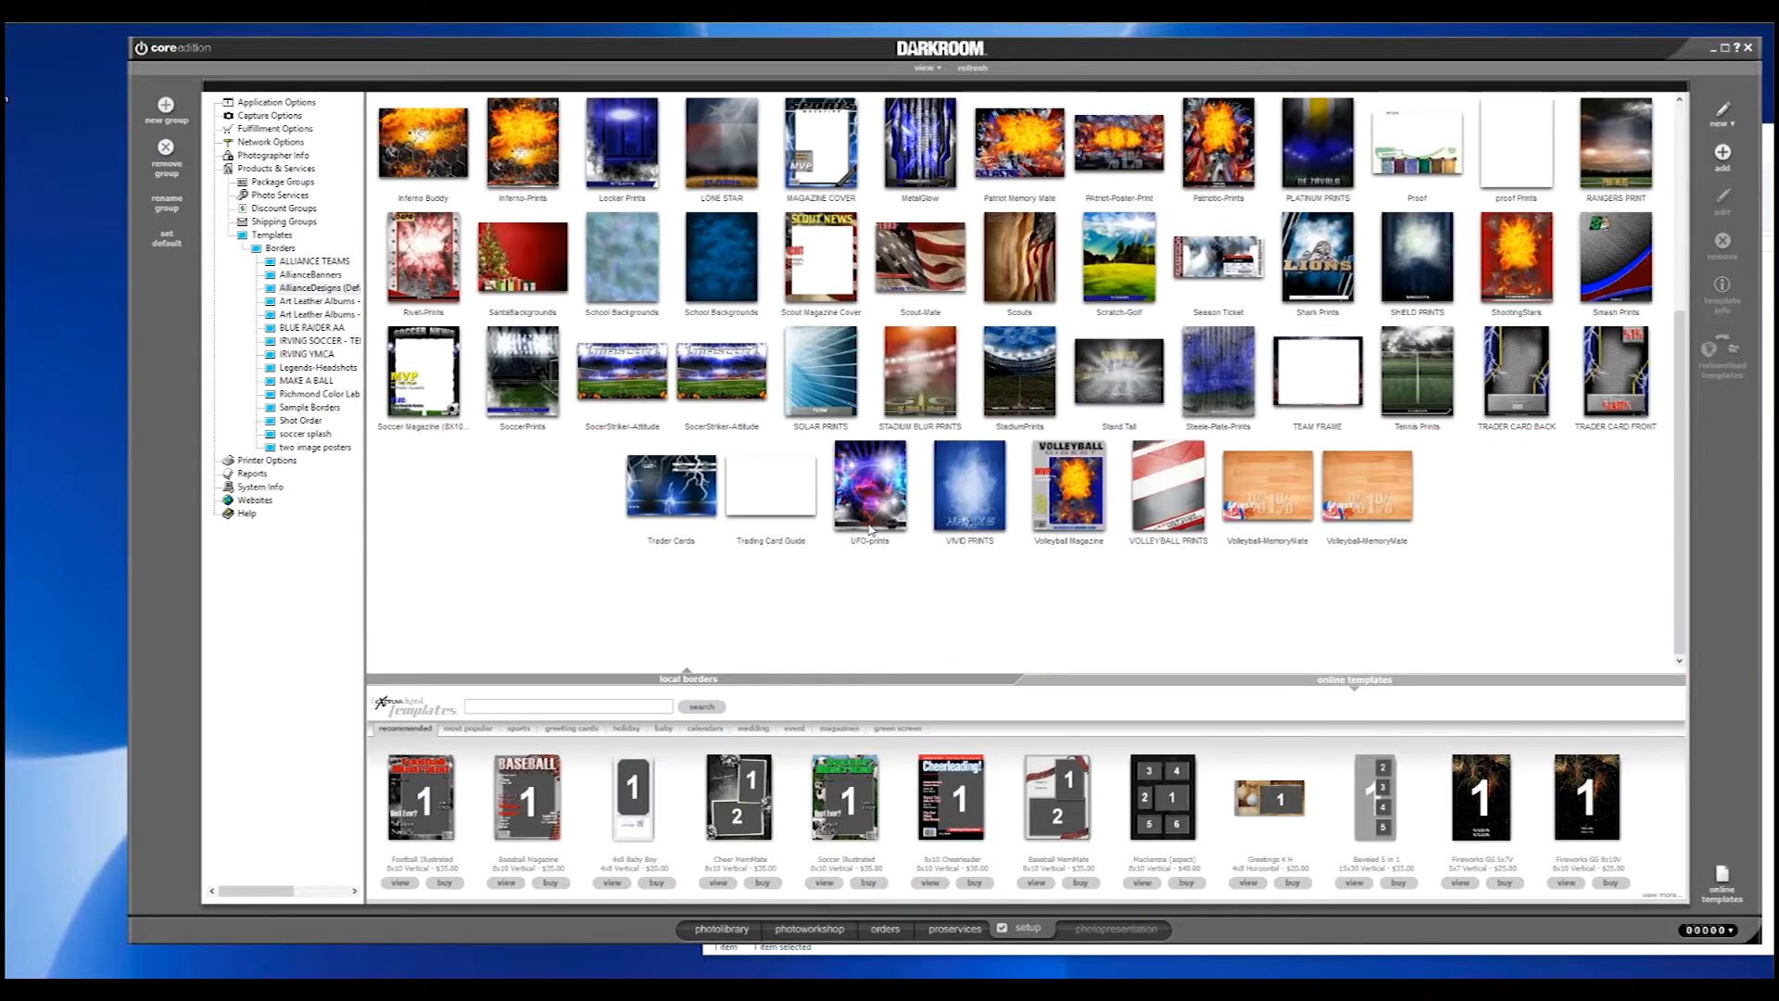
scroll(870, 530, "up", 4)
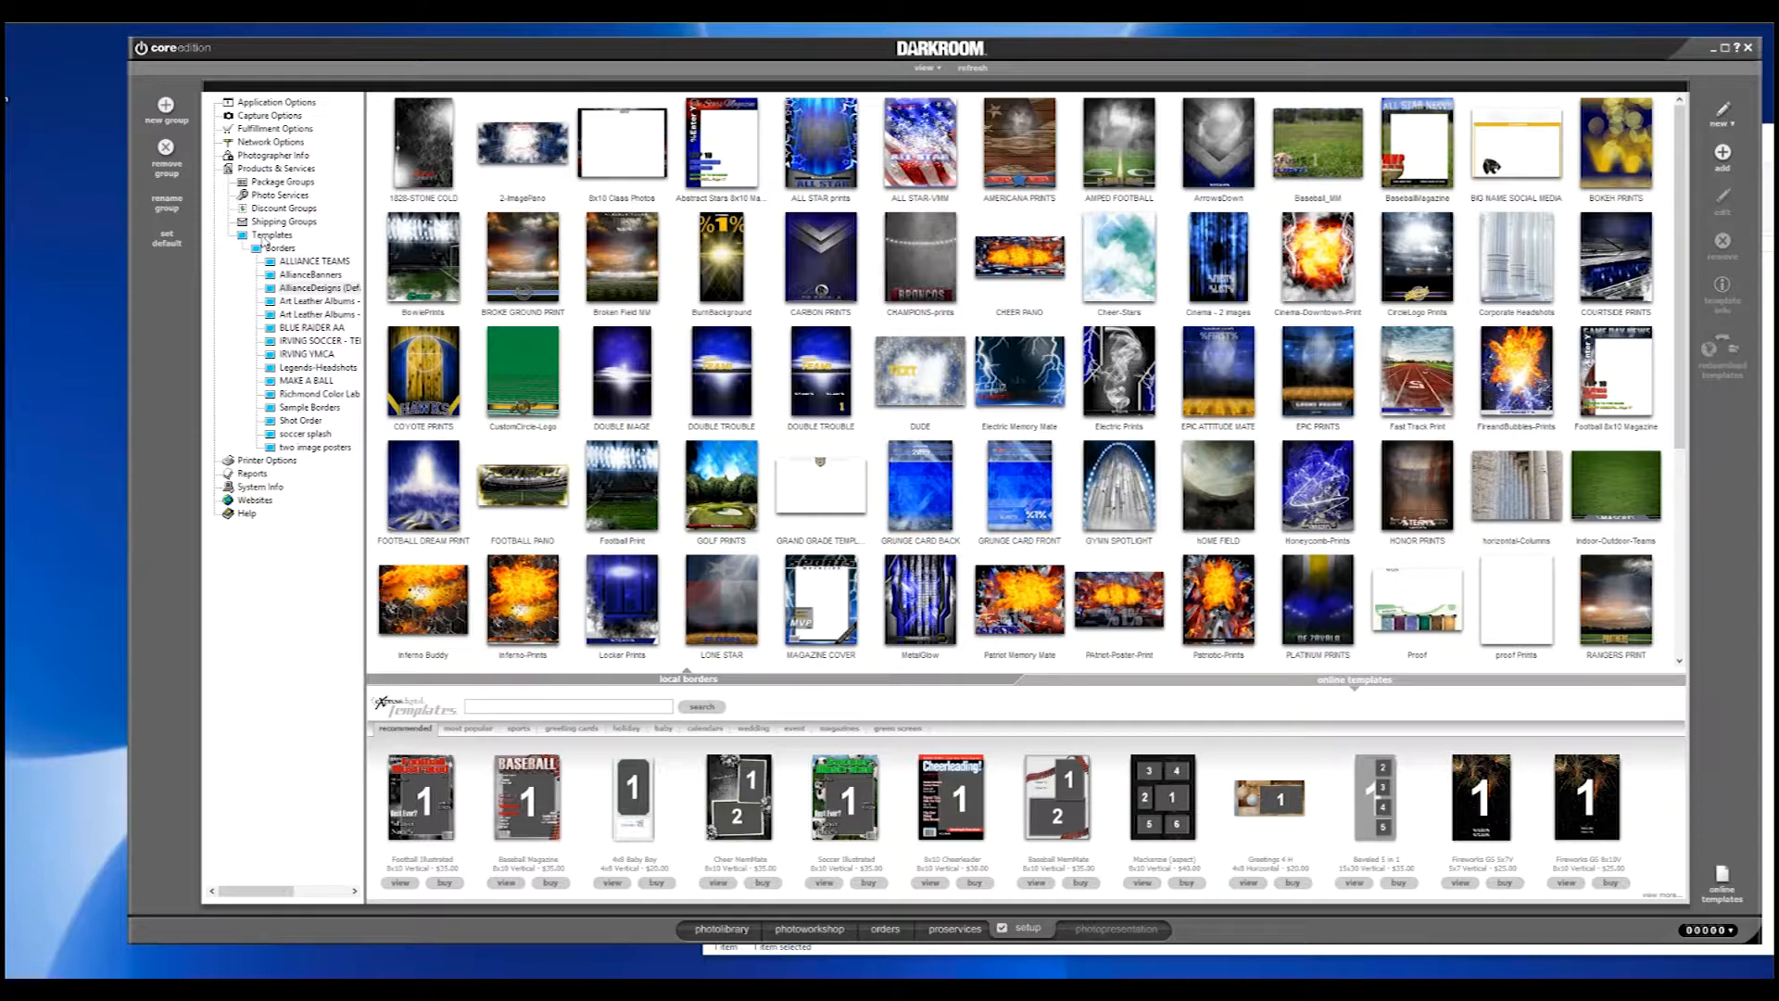
- Reopen the AllianceDesigns group within the border templates and start a new border in it
left_click(268, 235)
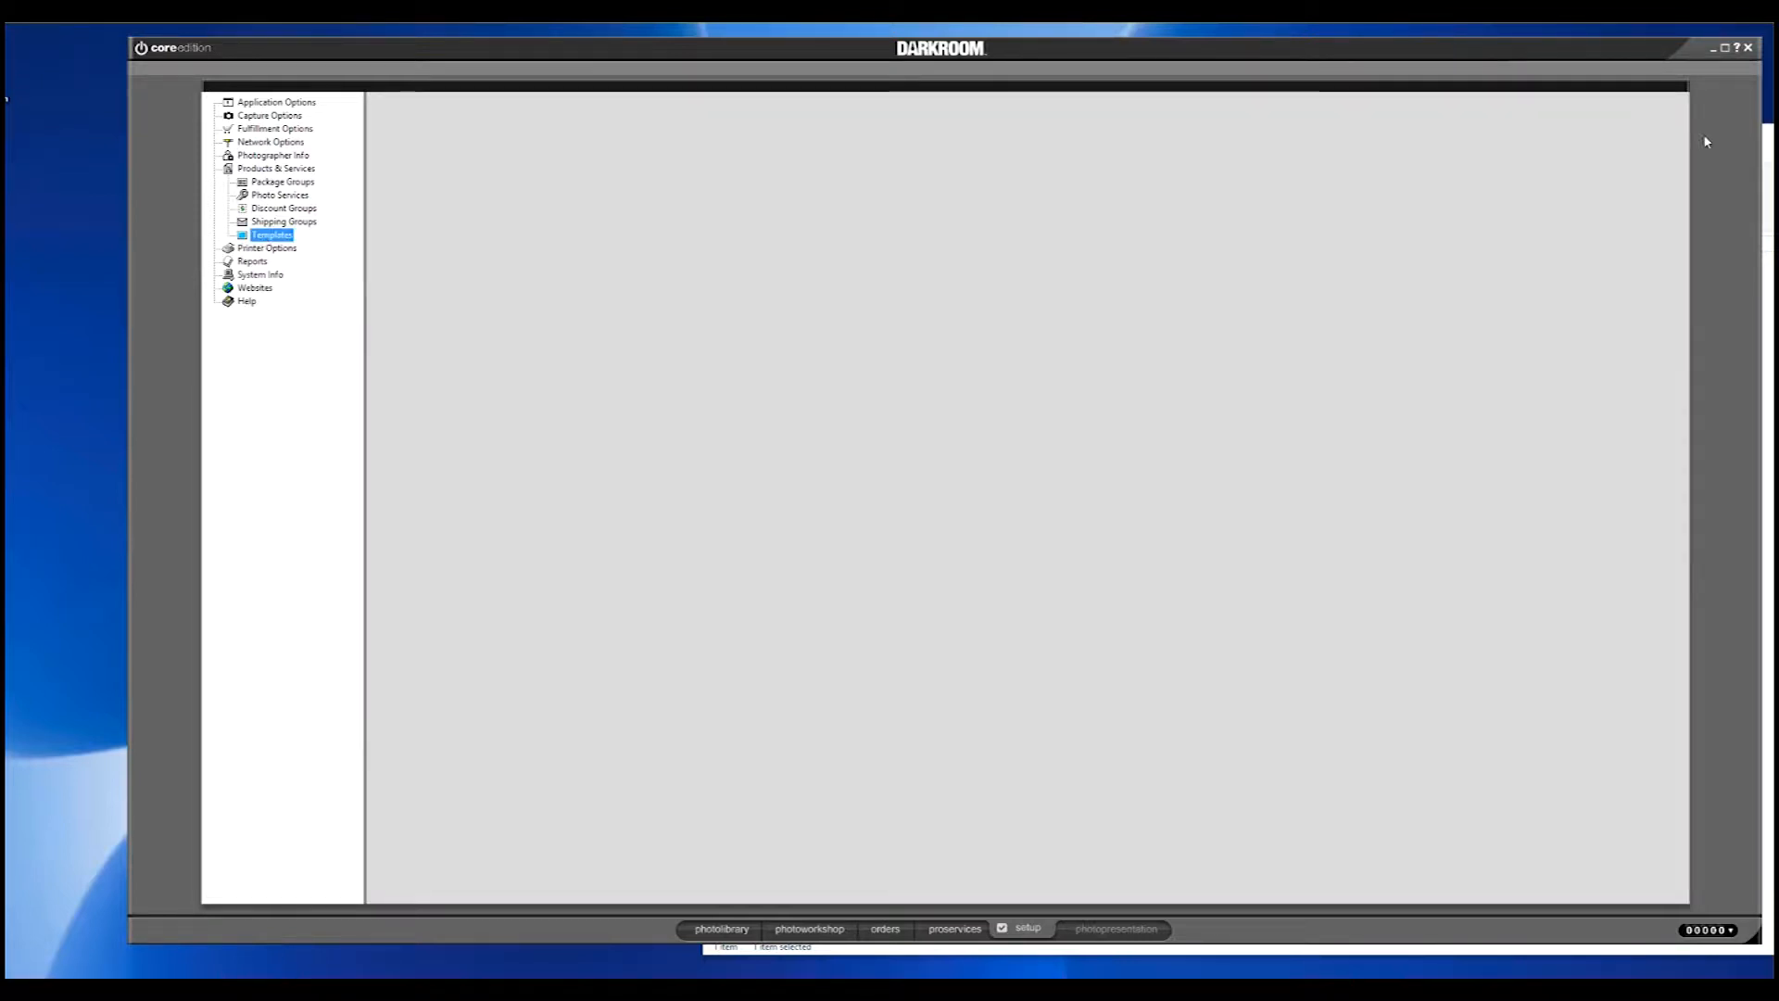
left_click(248, 237)
left_click(254, 249)
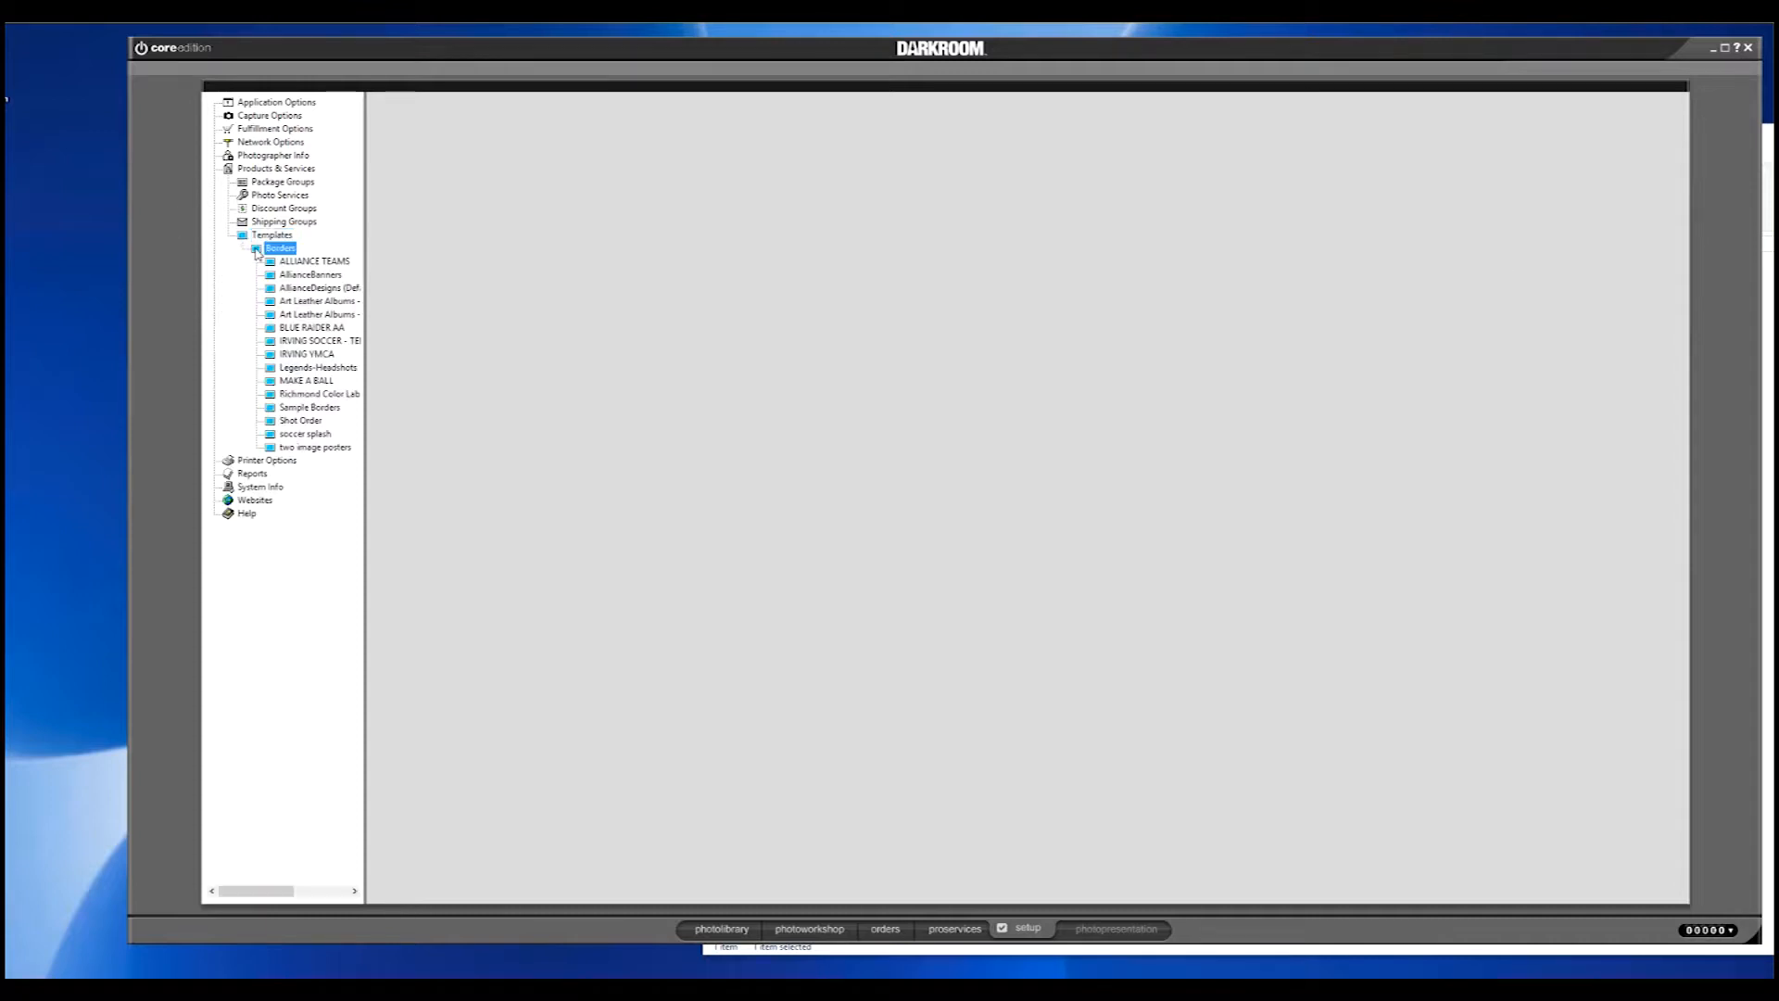
left_click(290, 290)
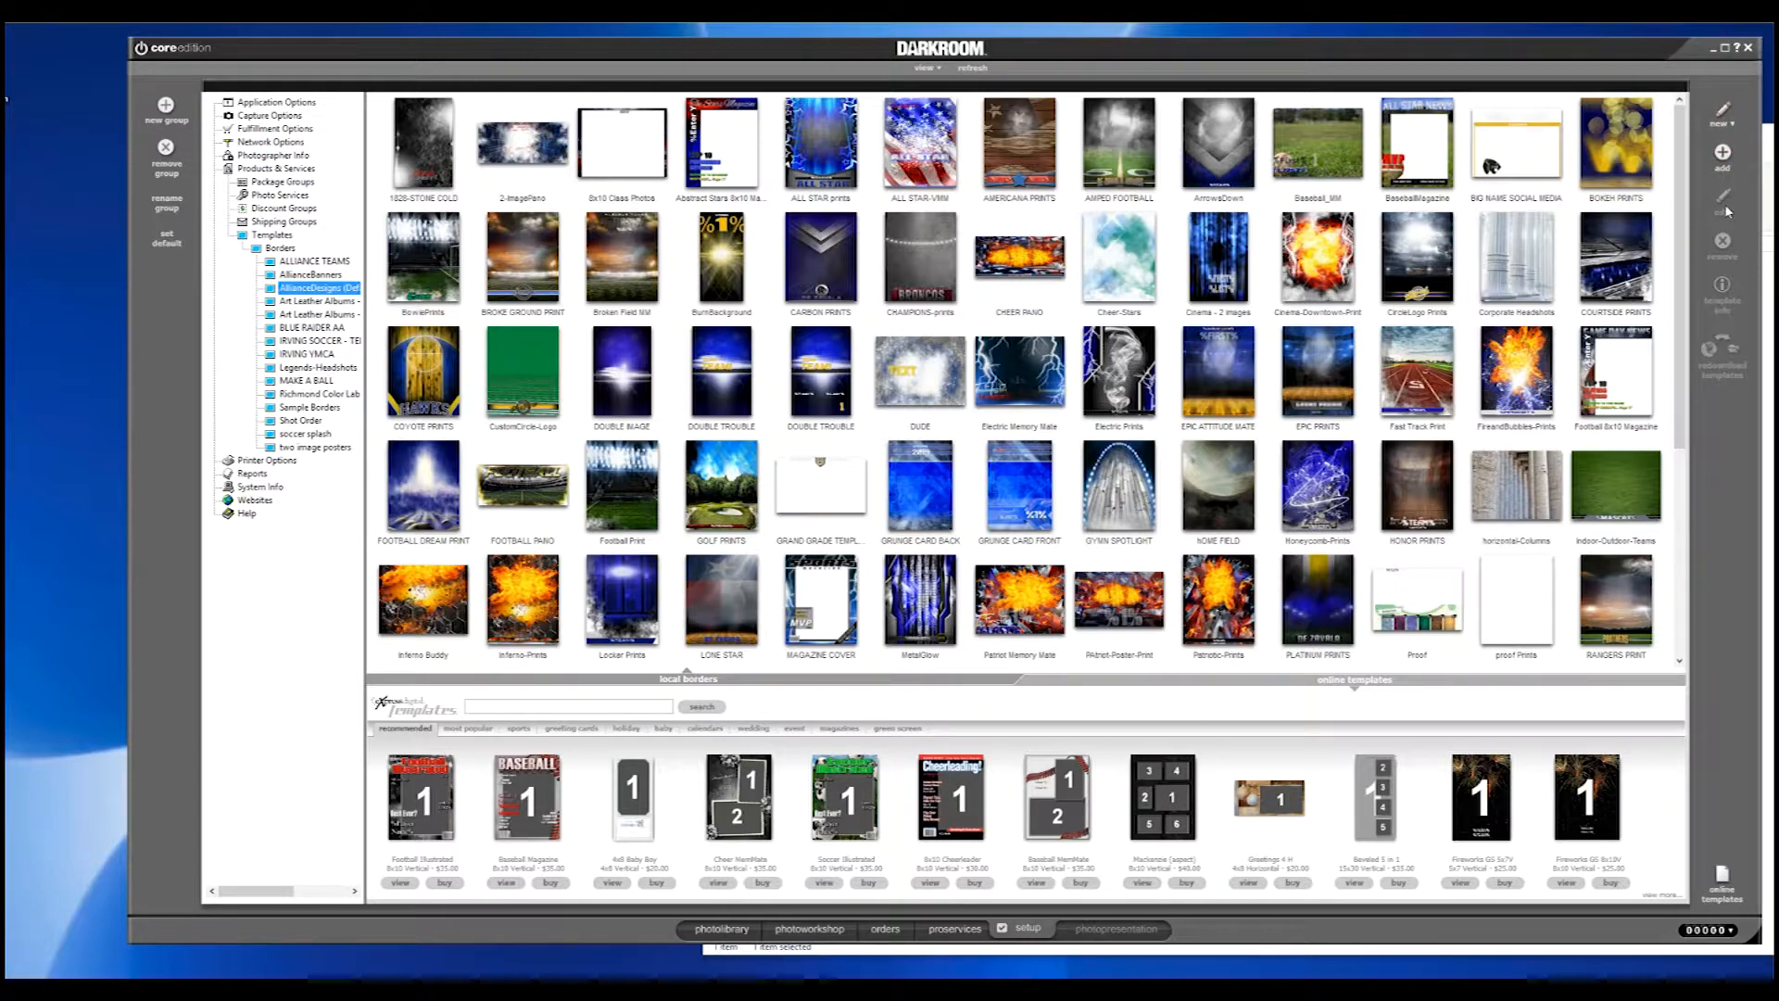
left_click(1723, 118)
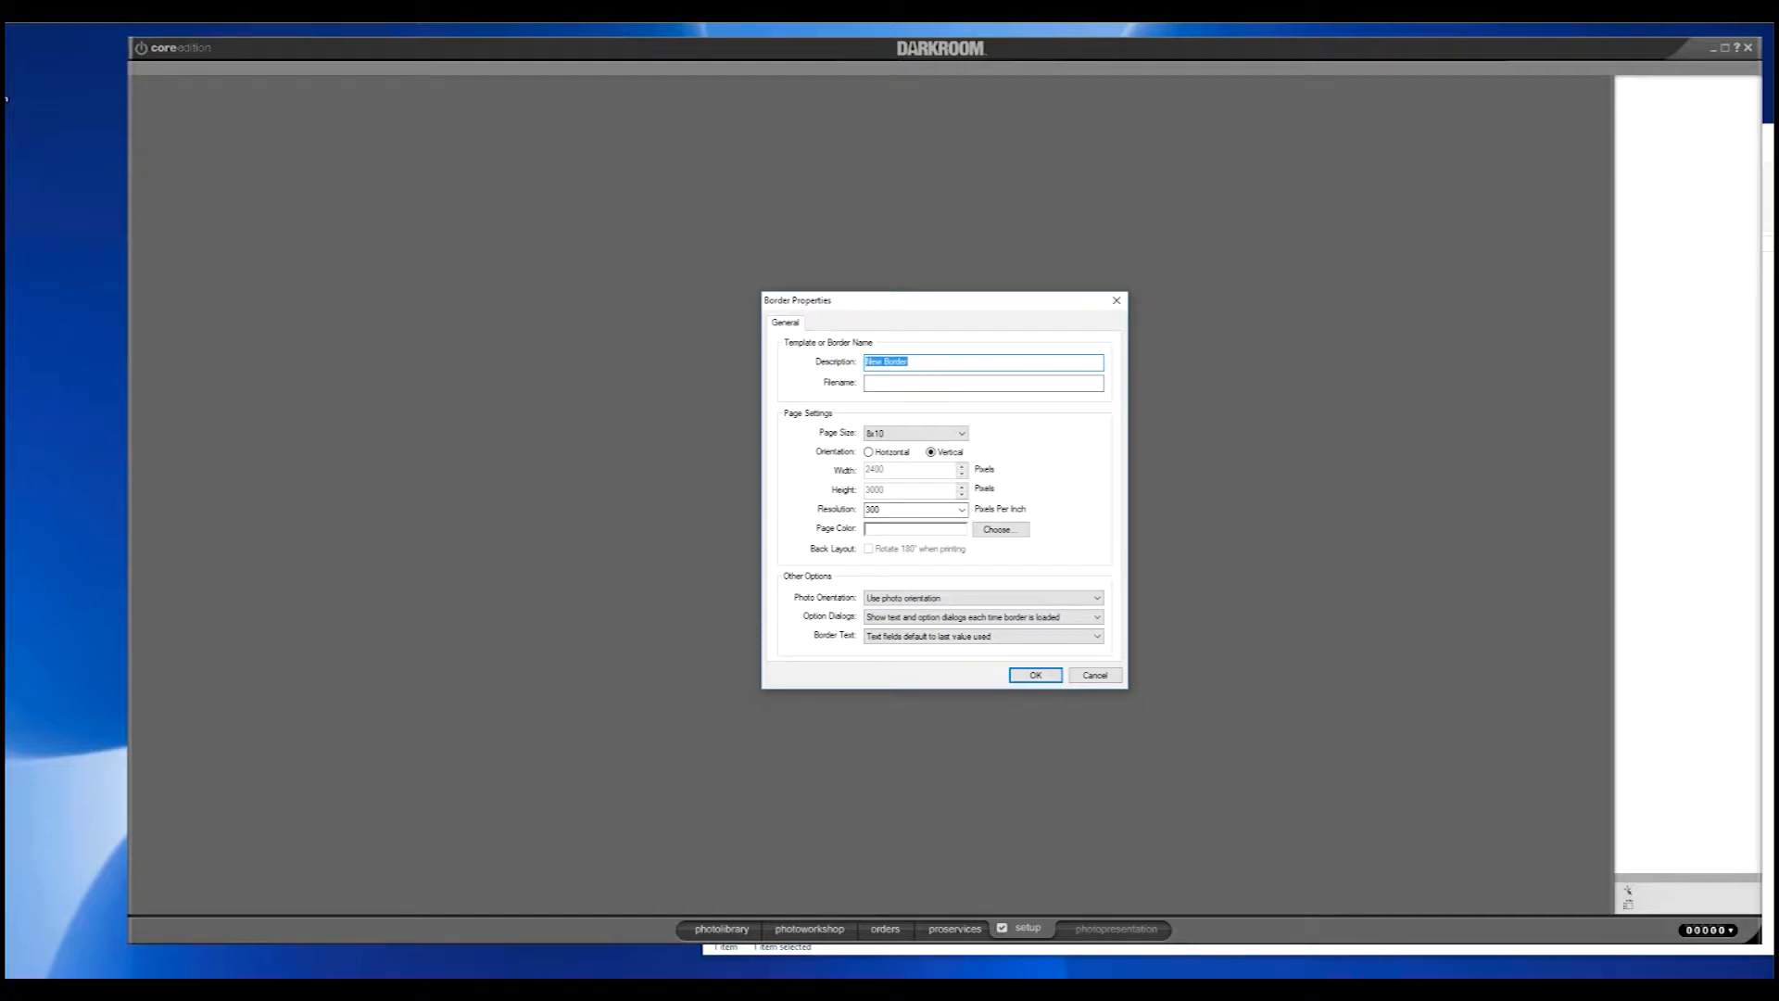
- Look at the finished sample prints in File Explorer and return to Darkroom's new border settings
key("alt+Tab")
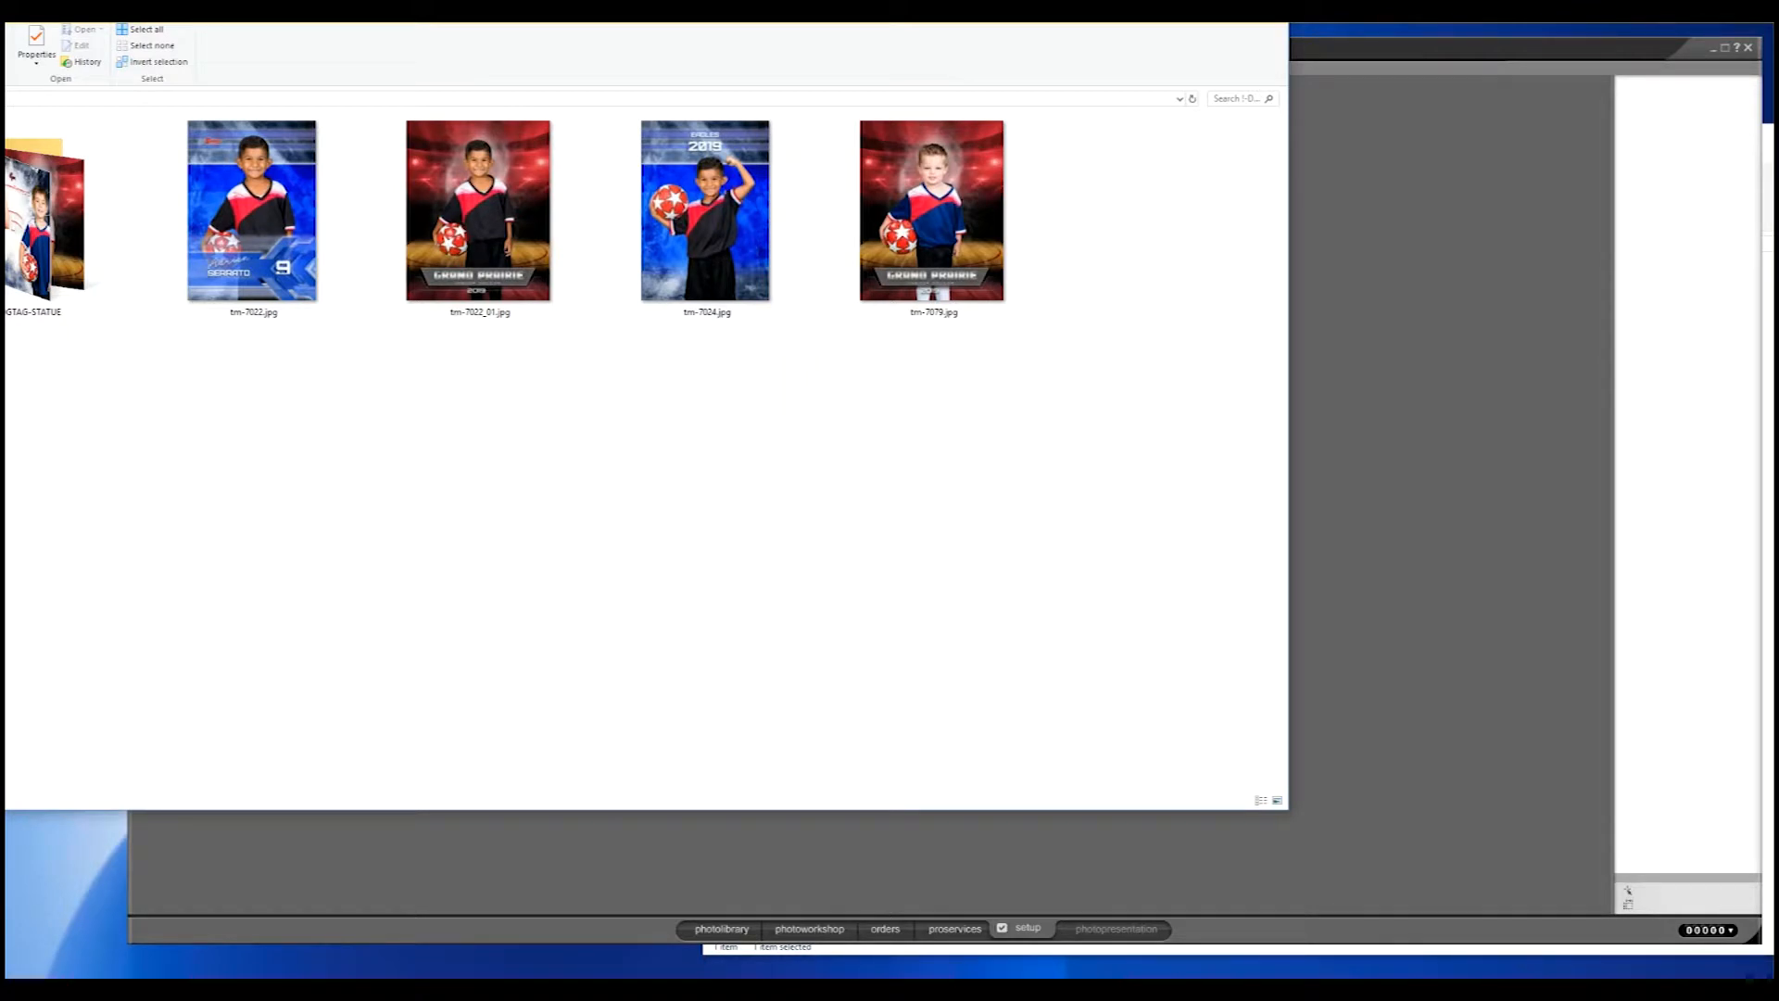
key("alt+Left")
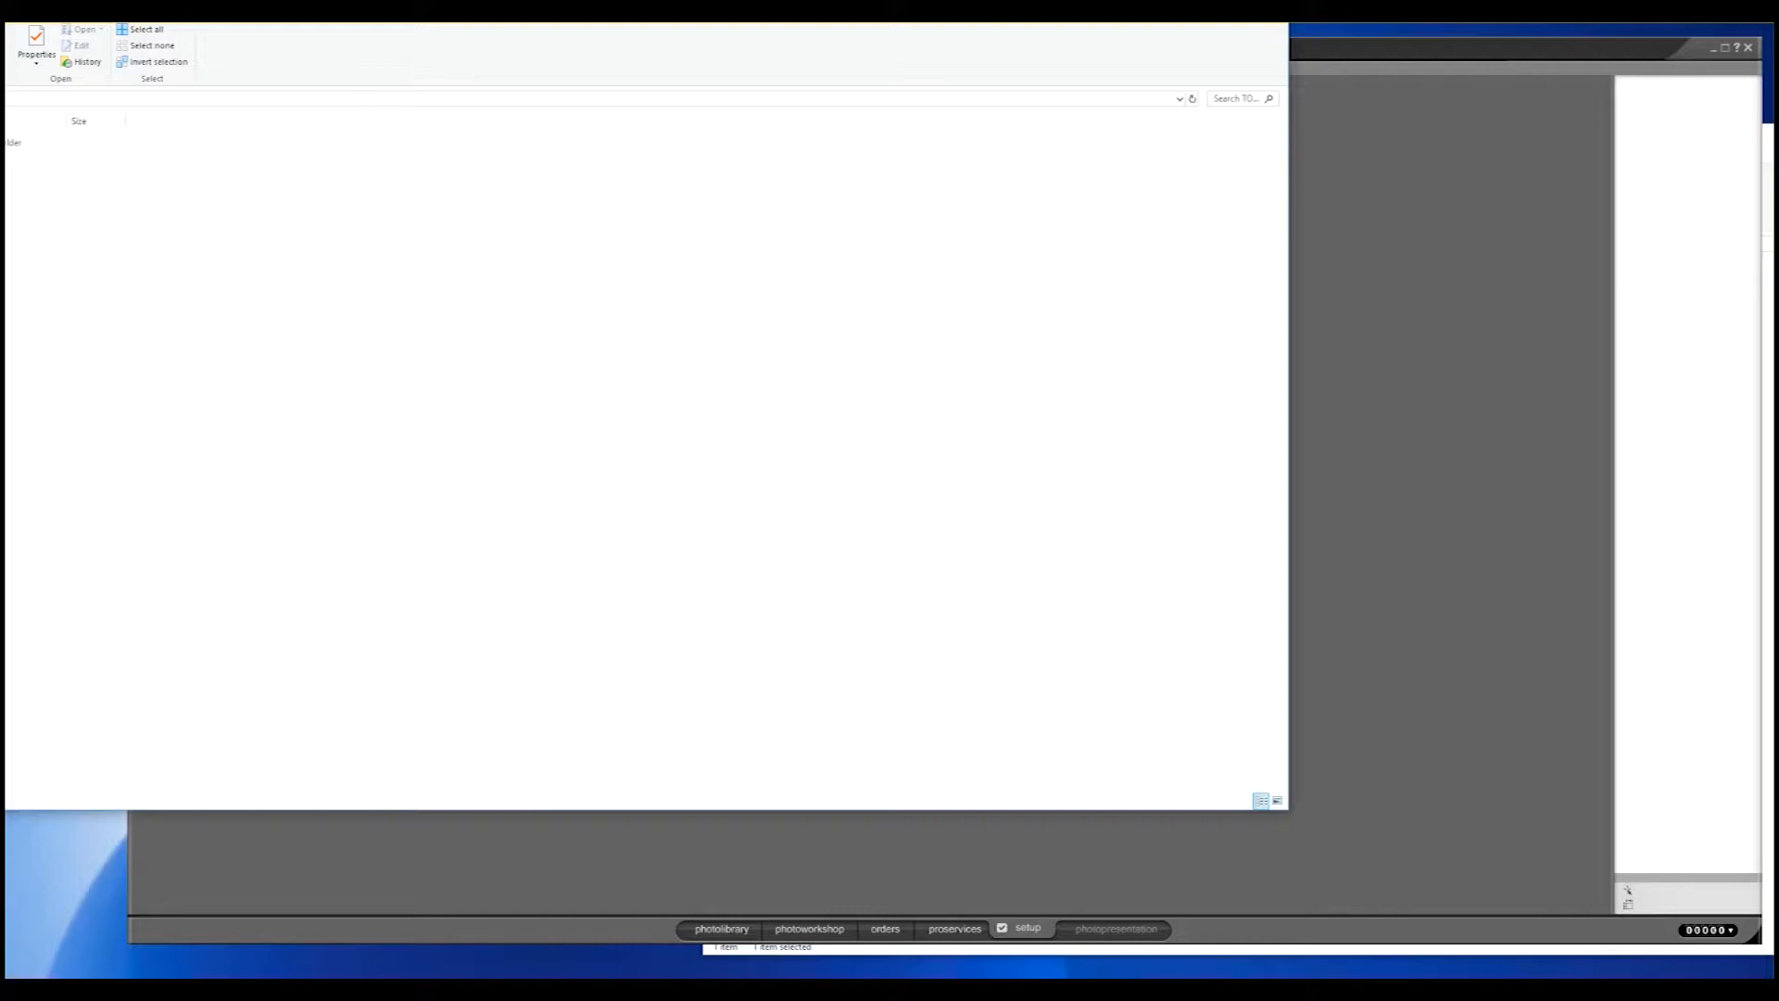
key("alt+Tab")
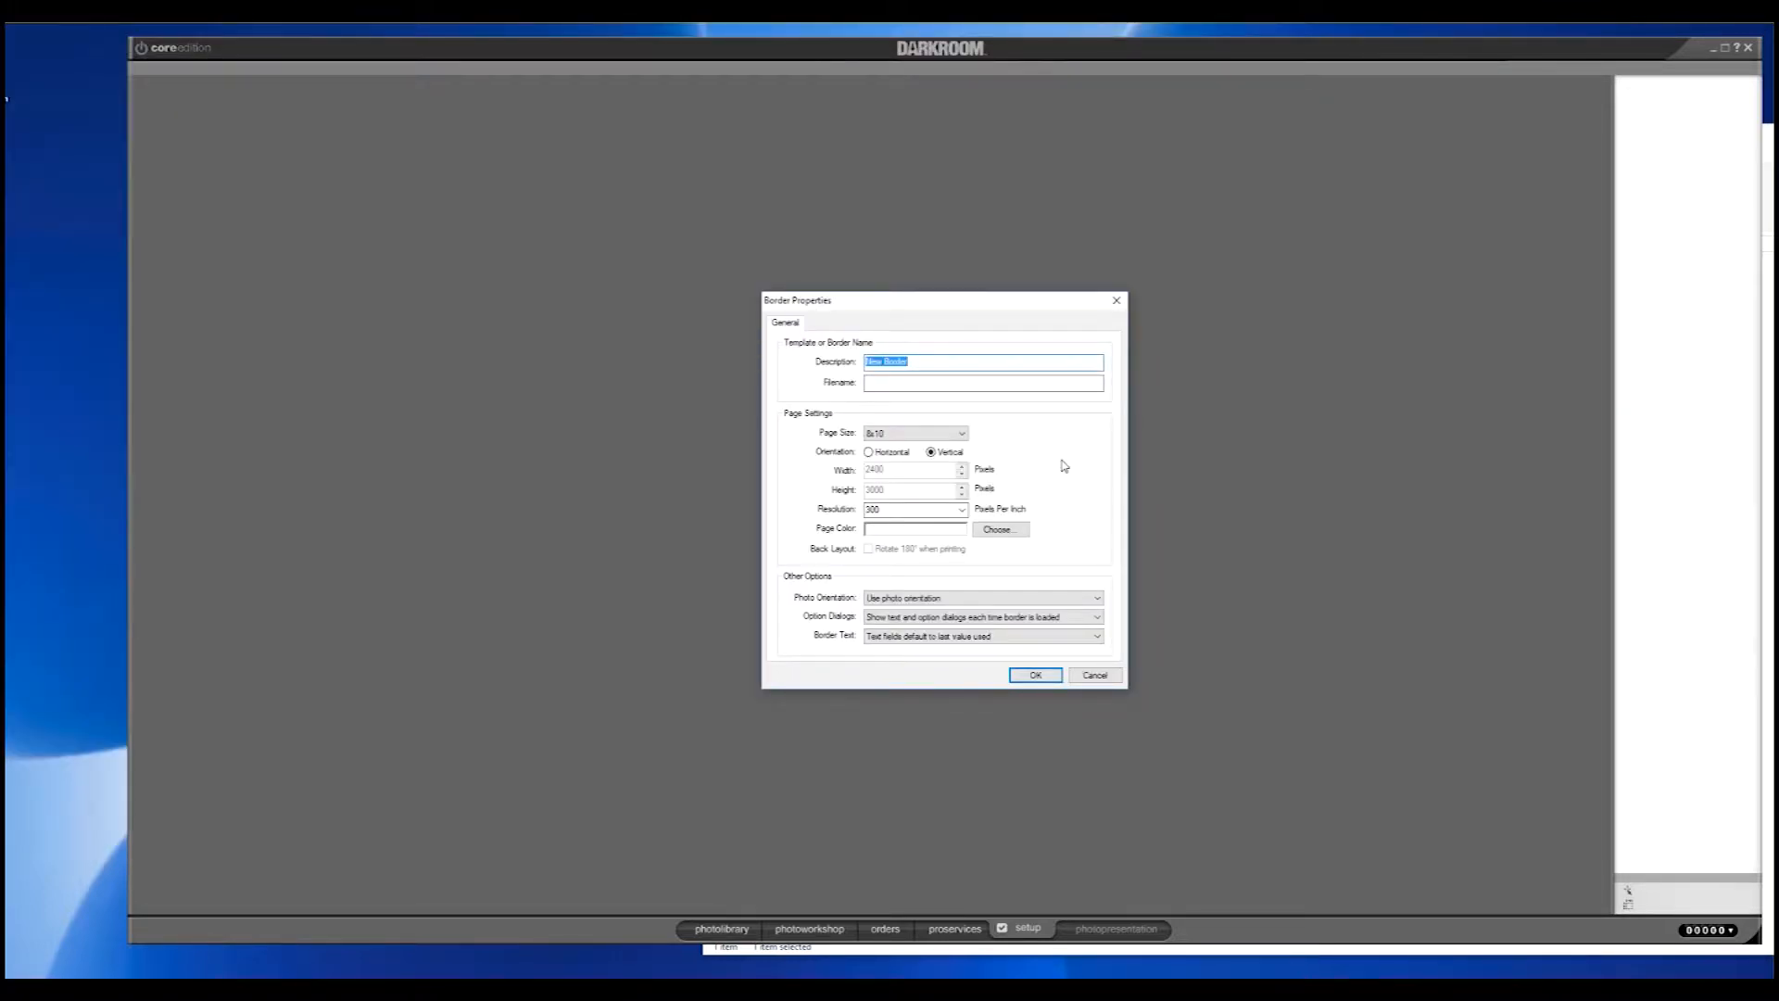
- Create the new border with the description ESCAPE PRINTS and a resolution of 300 pixels per inch
type("8")
type("E")
type("SCAPE")
type(" PRINTS")
left_click(963, 510)
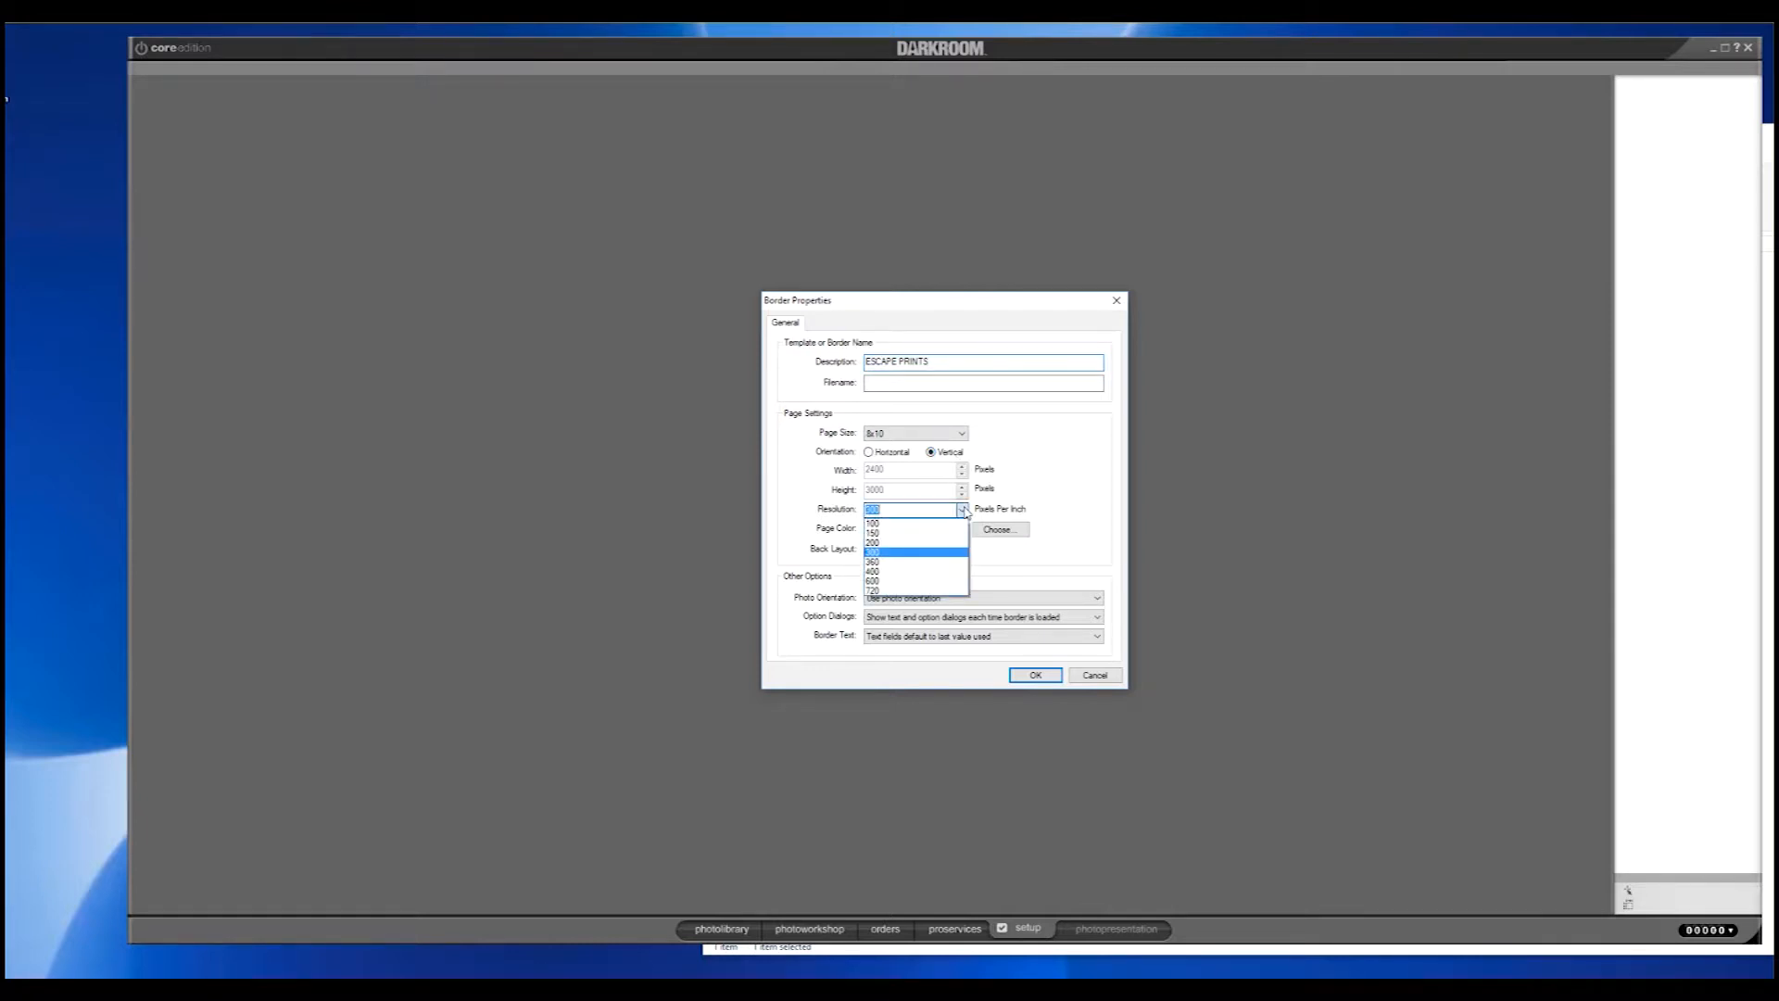
left_click(890, 554)
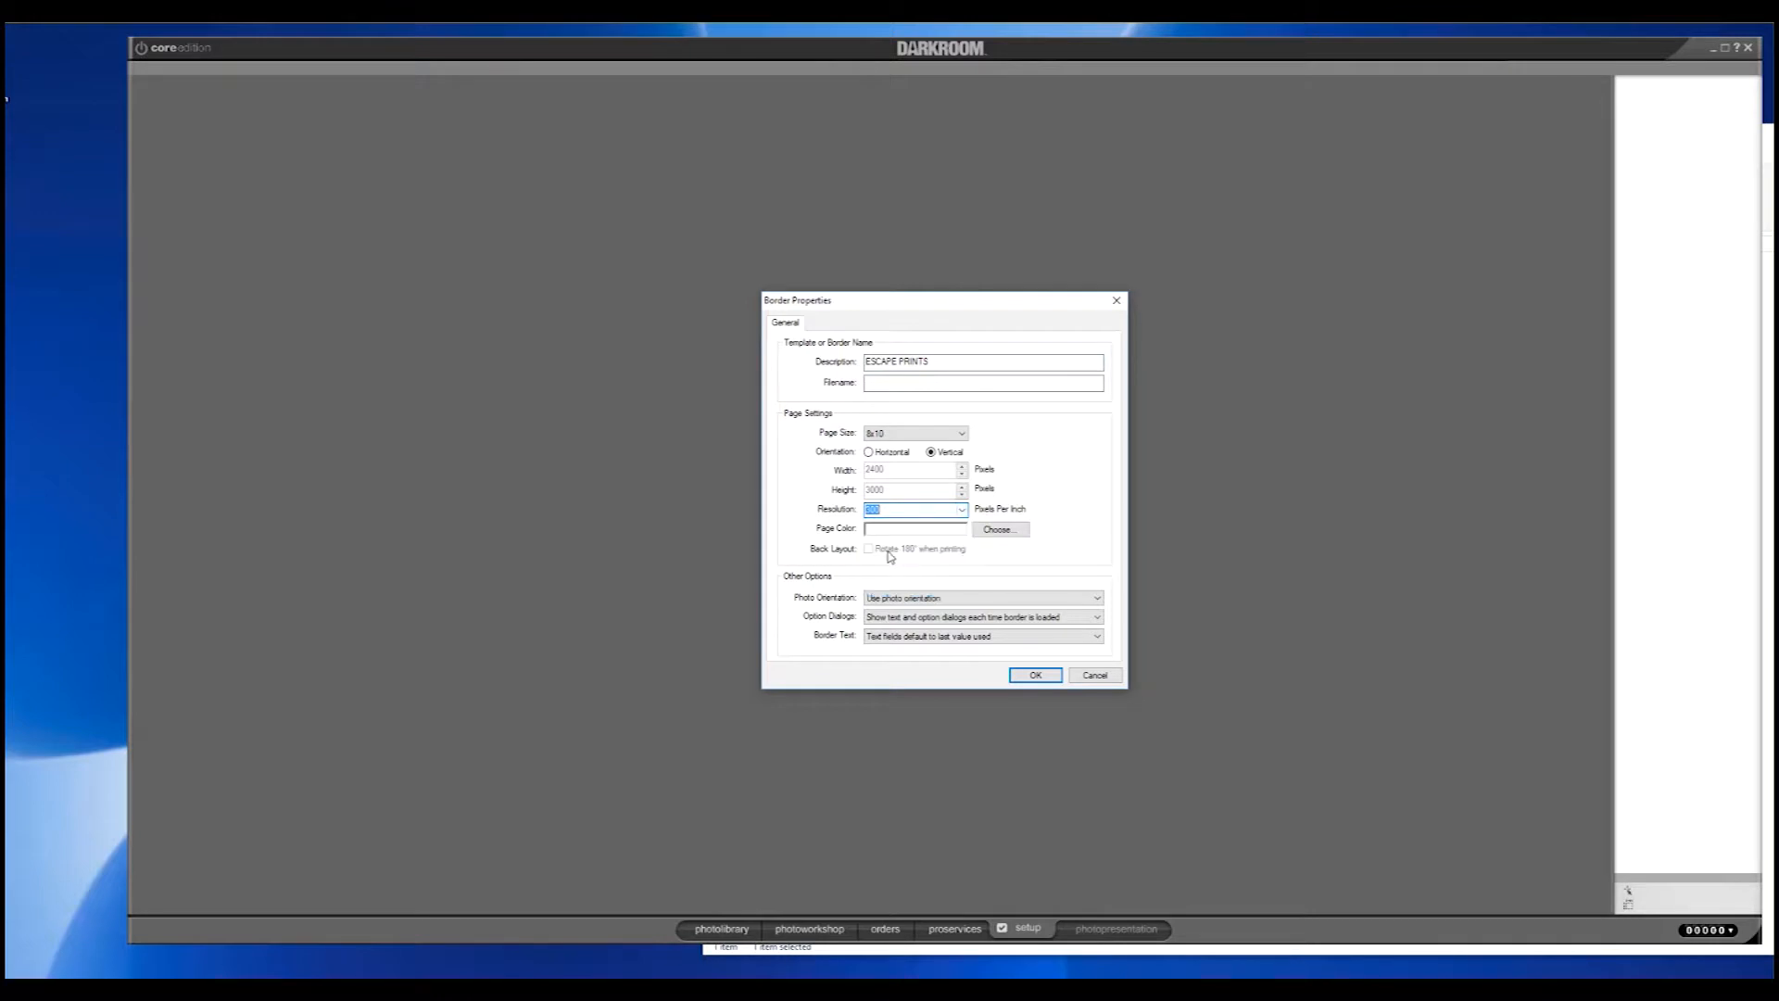
left_click(1035, 676)
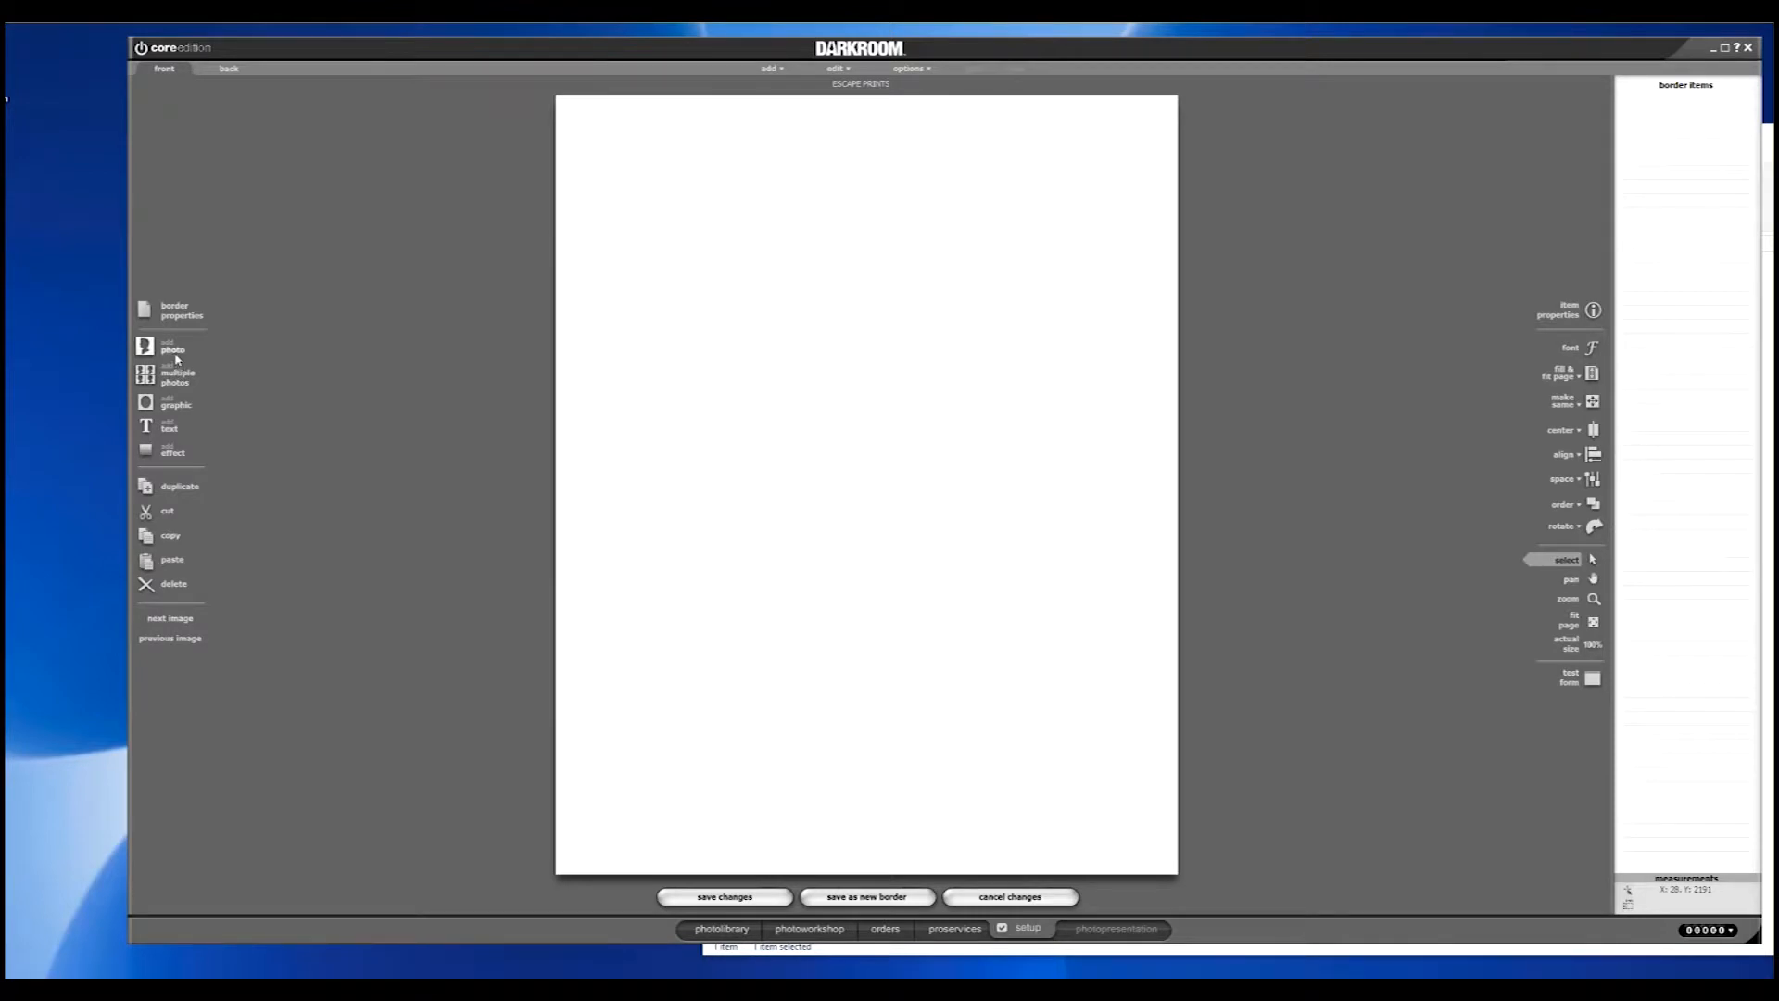
- Add a graphic object to the border as a graphic list and name the list BACKGROUNDS
left_click(178, 407)
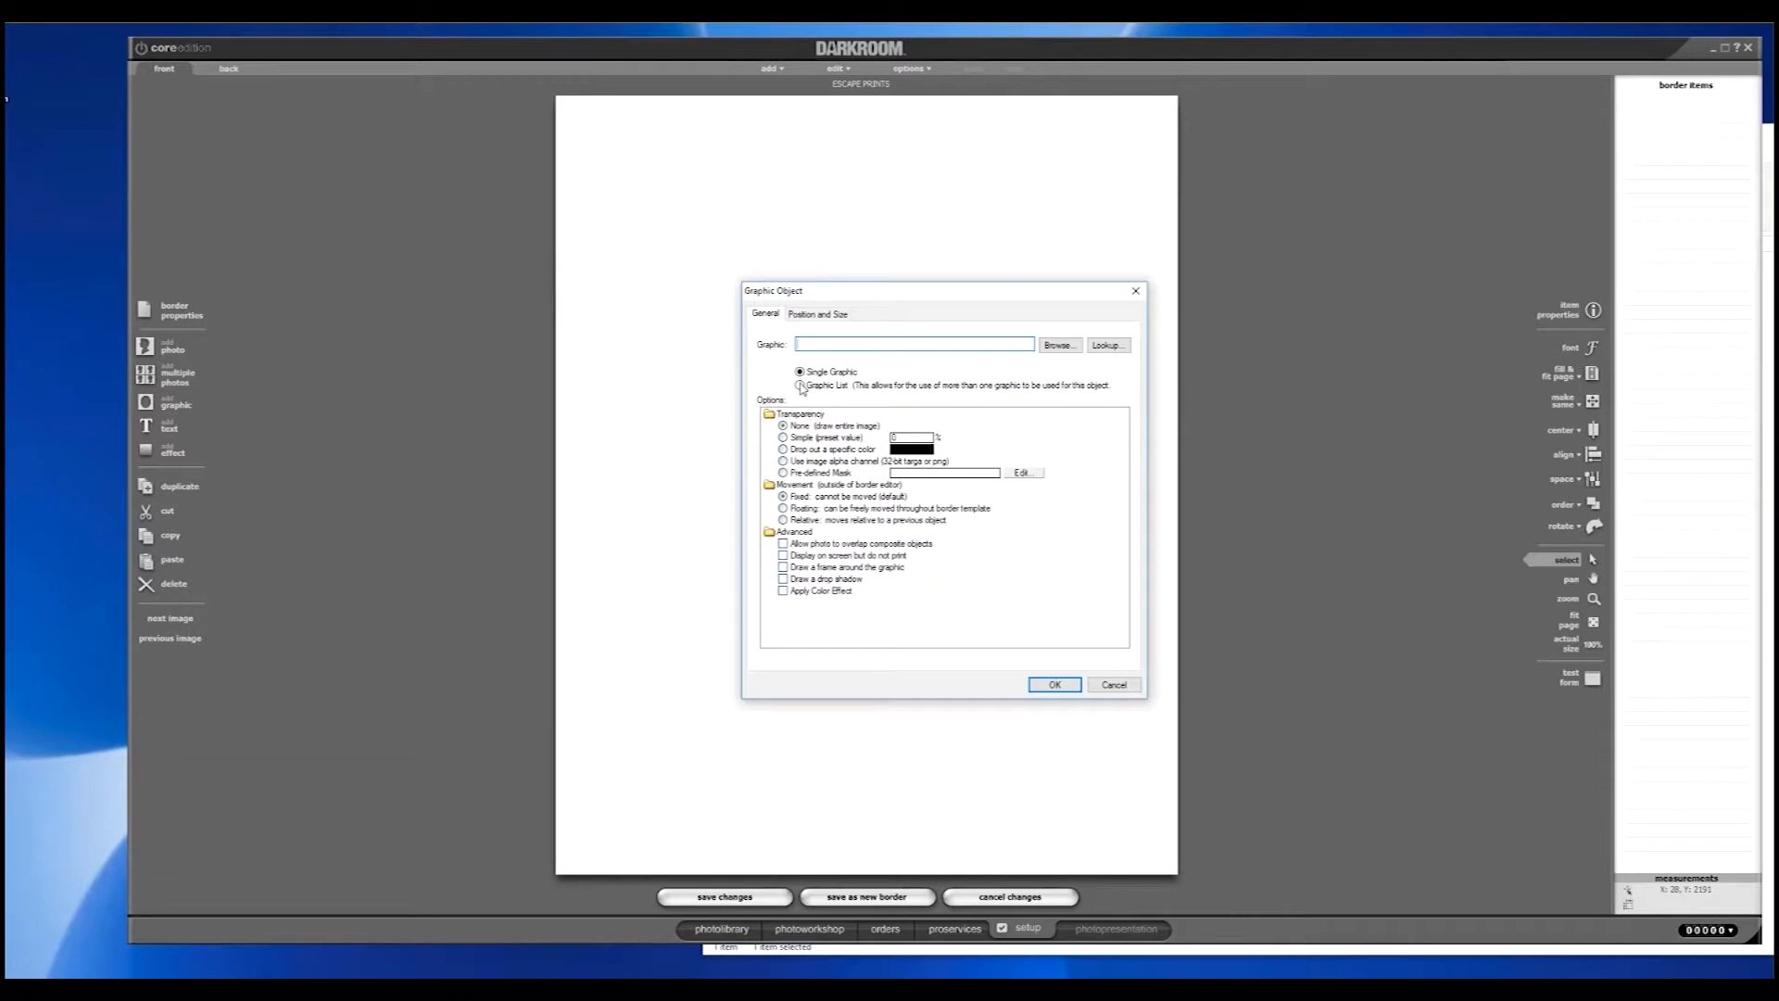
left_click(800, 386)
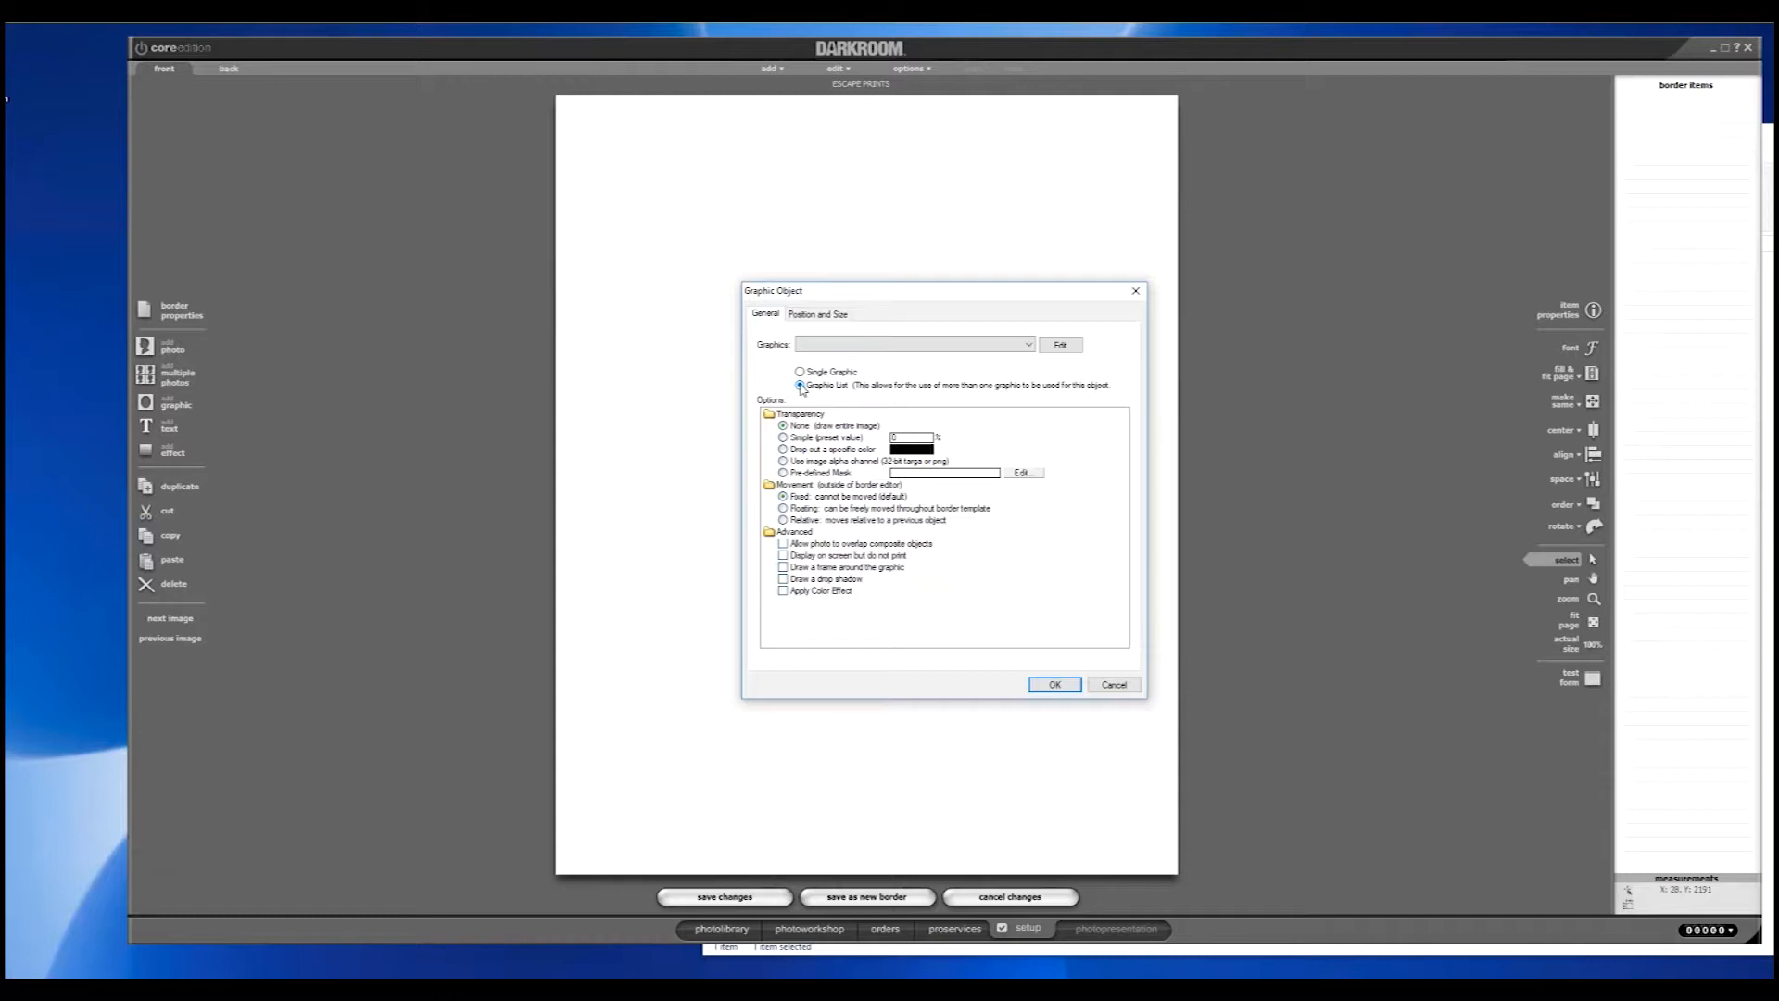
left_click(1060, 344)
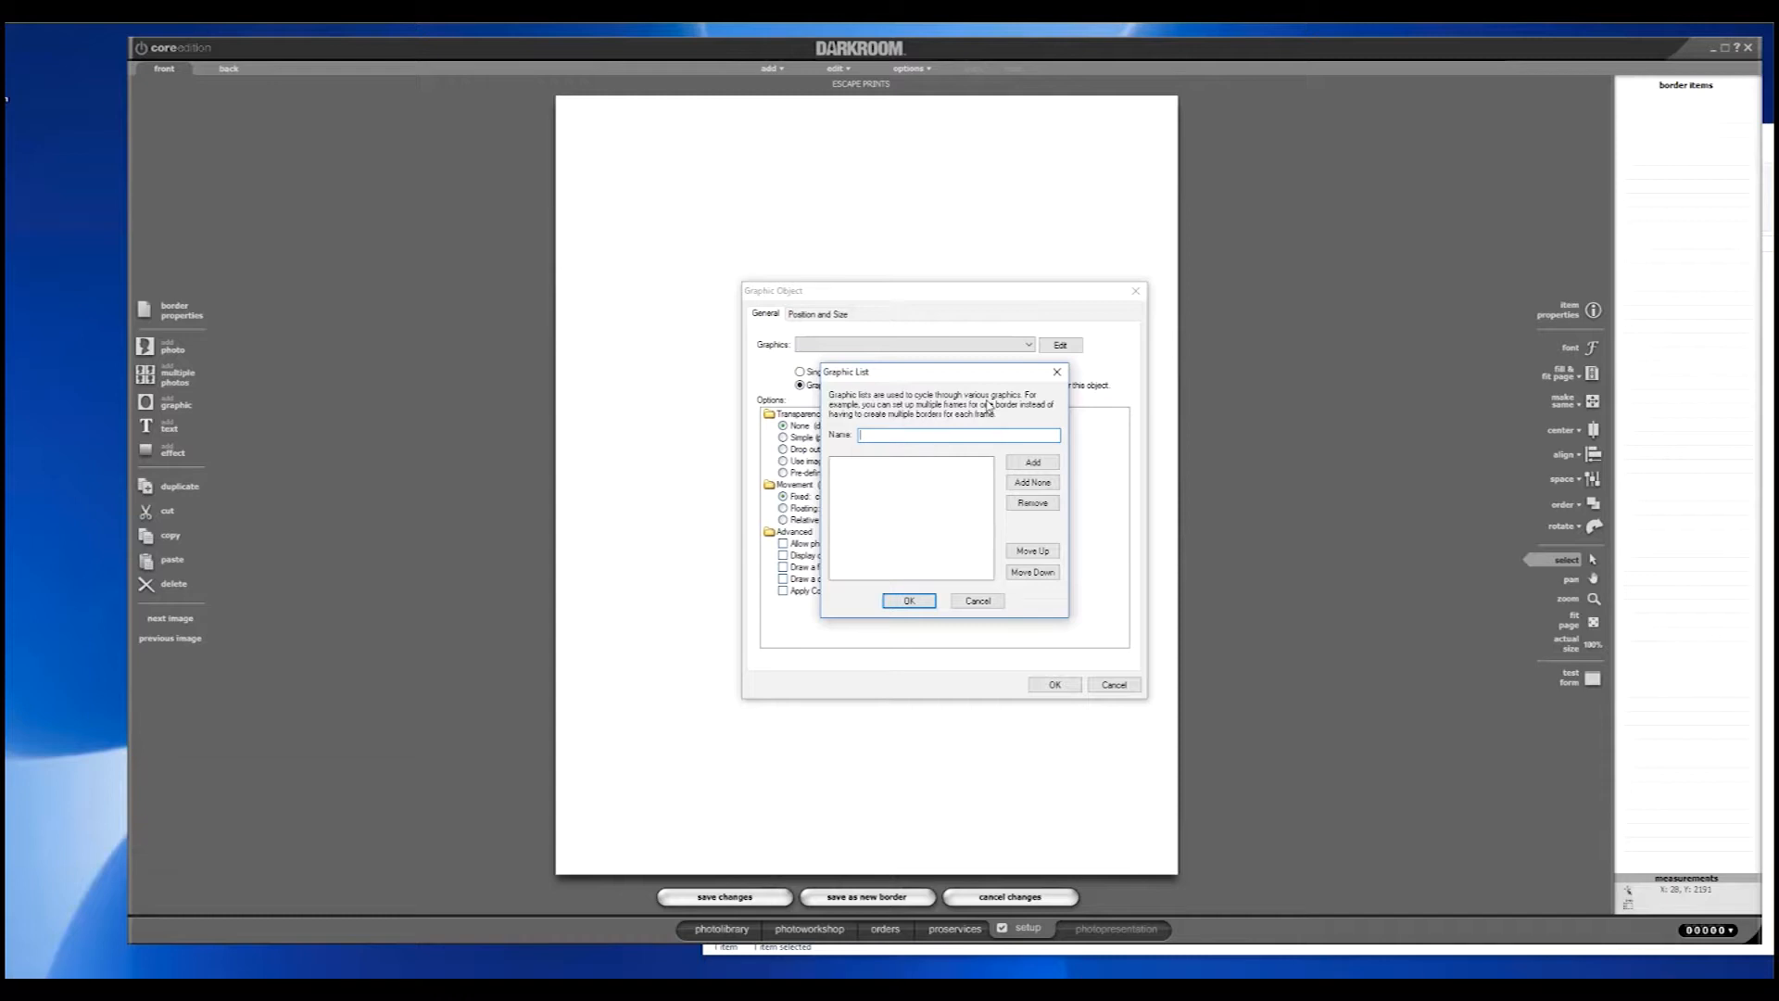
type("ACKGROUNDS")
- Start adding files to the BACKGROUNDS list and browse from the TEAM folder up to This PC
left_click(1056, 466)
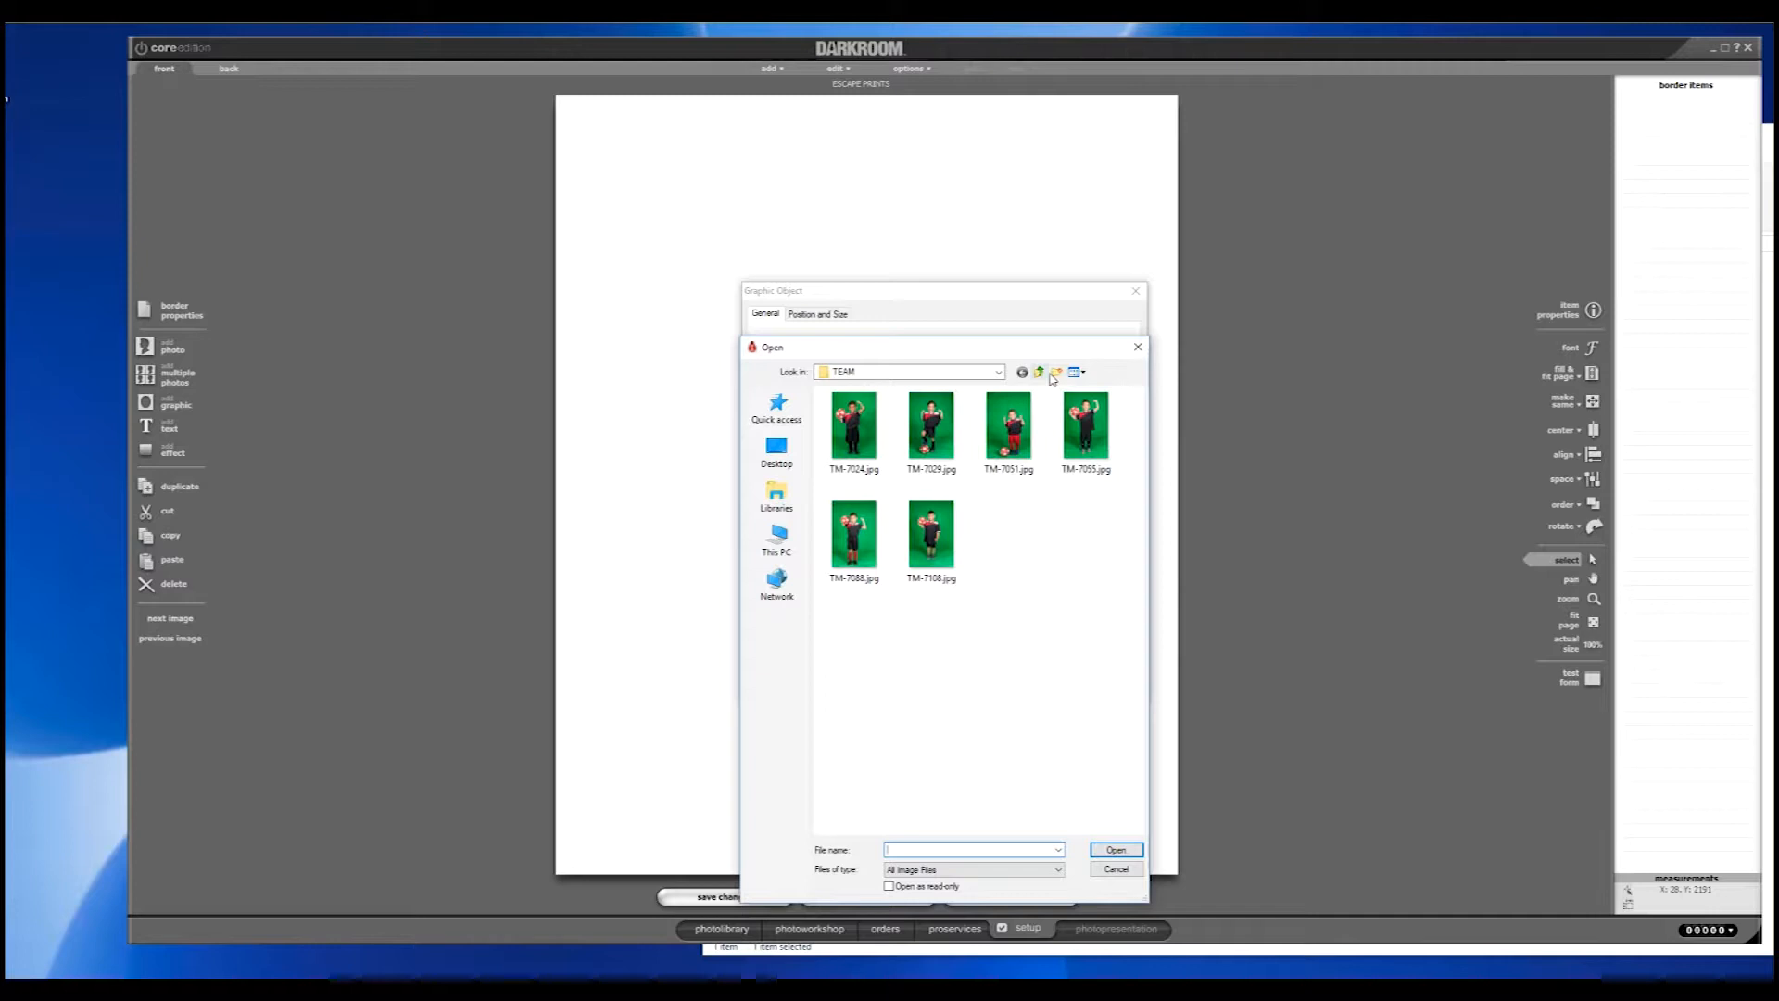
left_click(1039, 371)
left_click(1038, 371)
left_click(1039, 372)
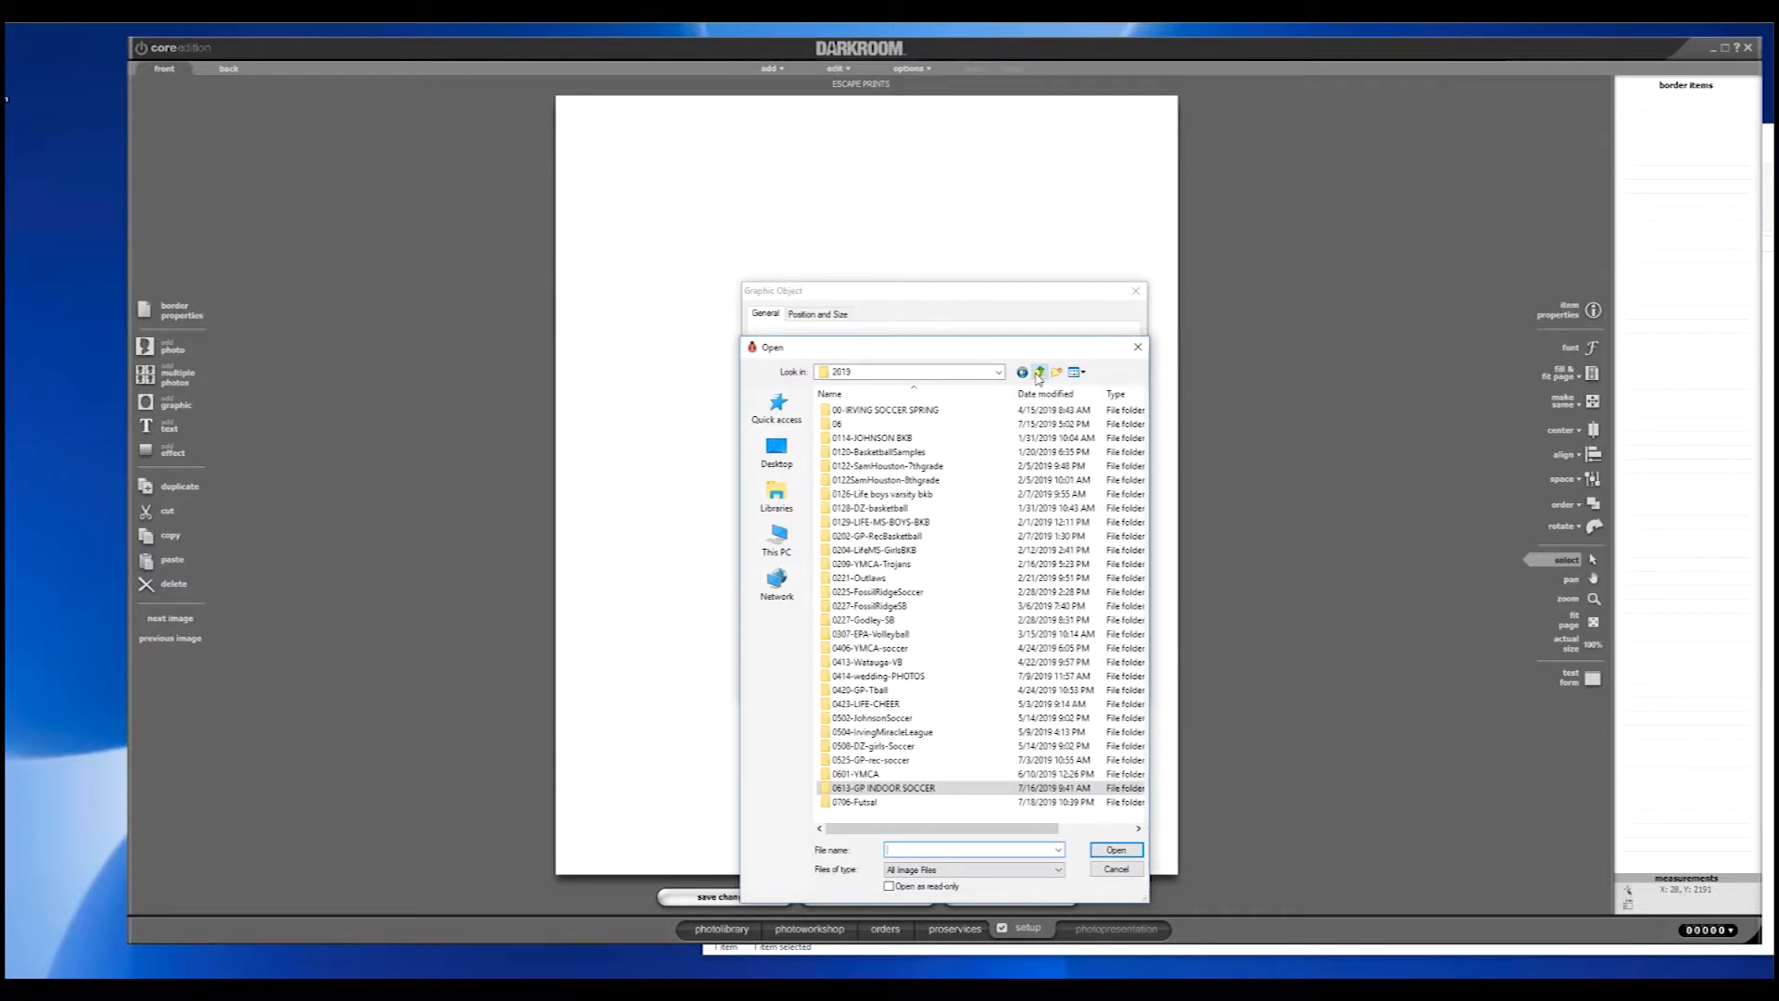
scroll(915, 602, "down", 3)
scroll(917, 603, "up", 3)
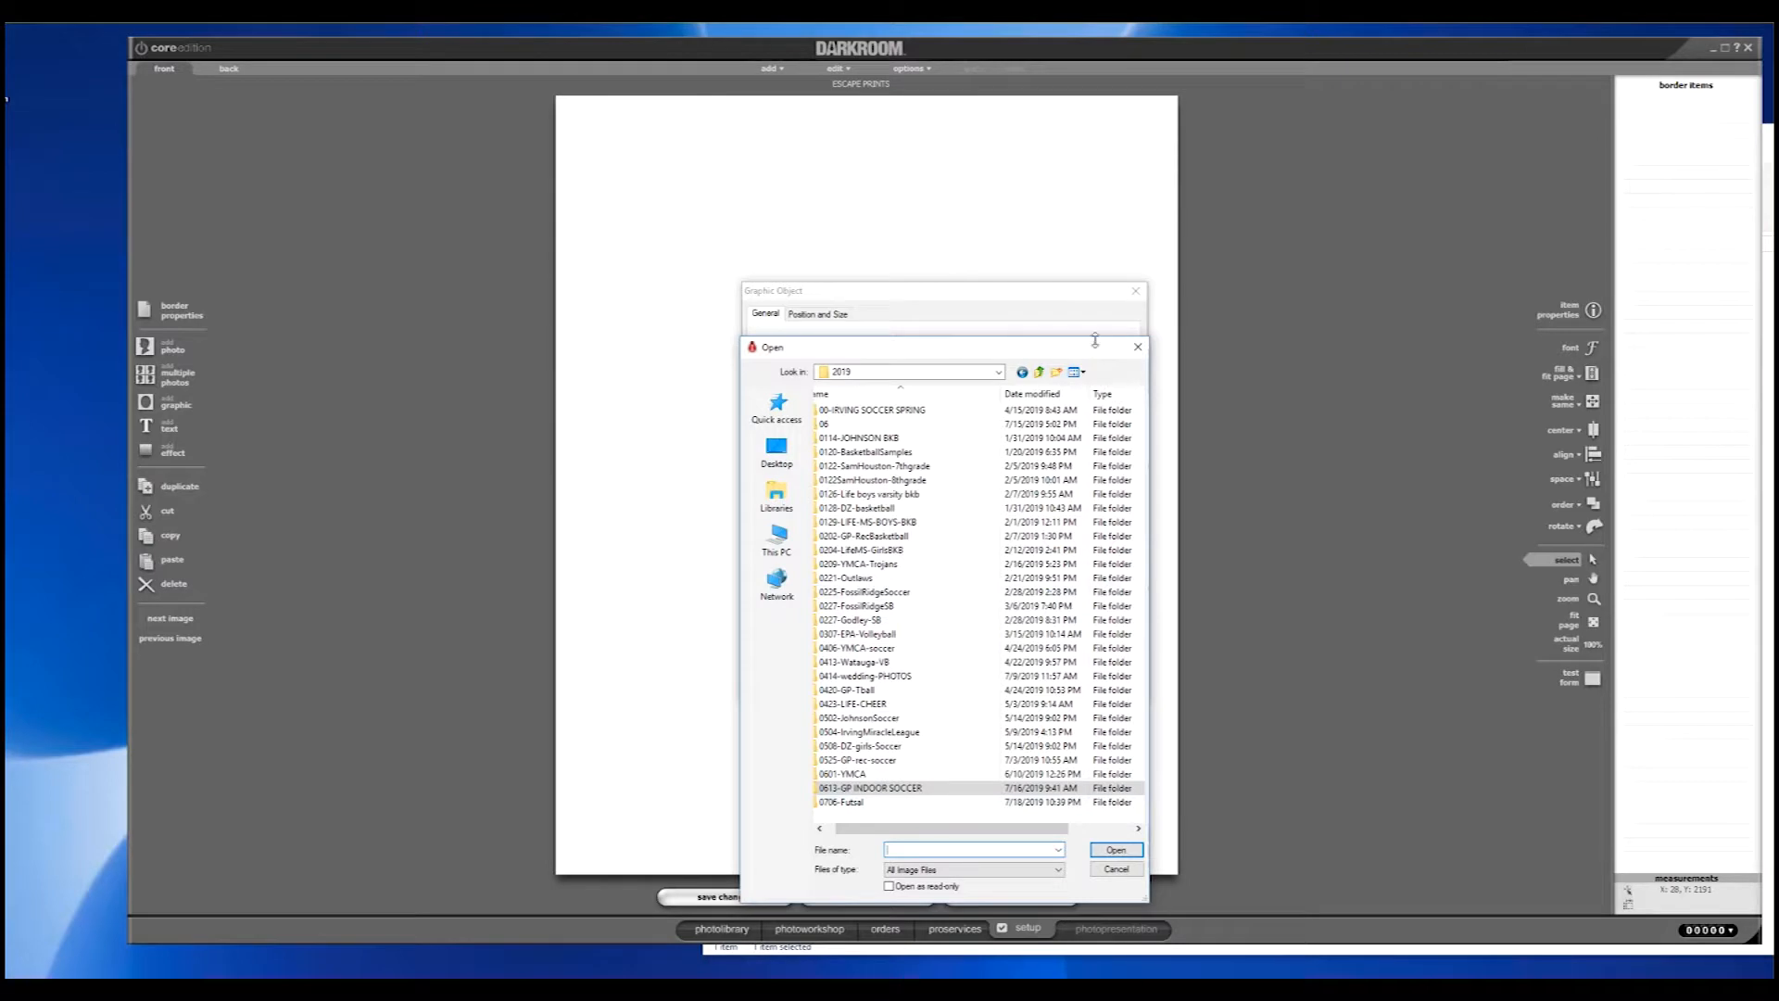
left_click(1039, 372)
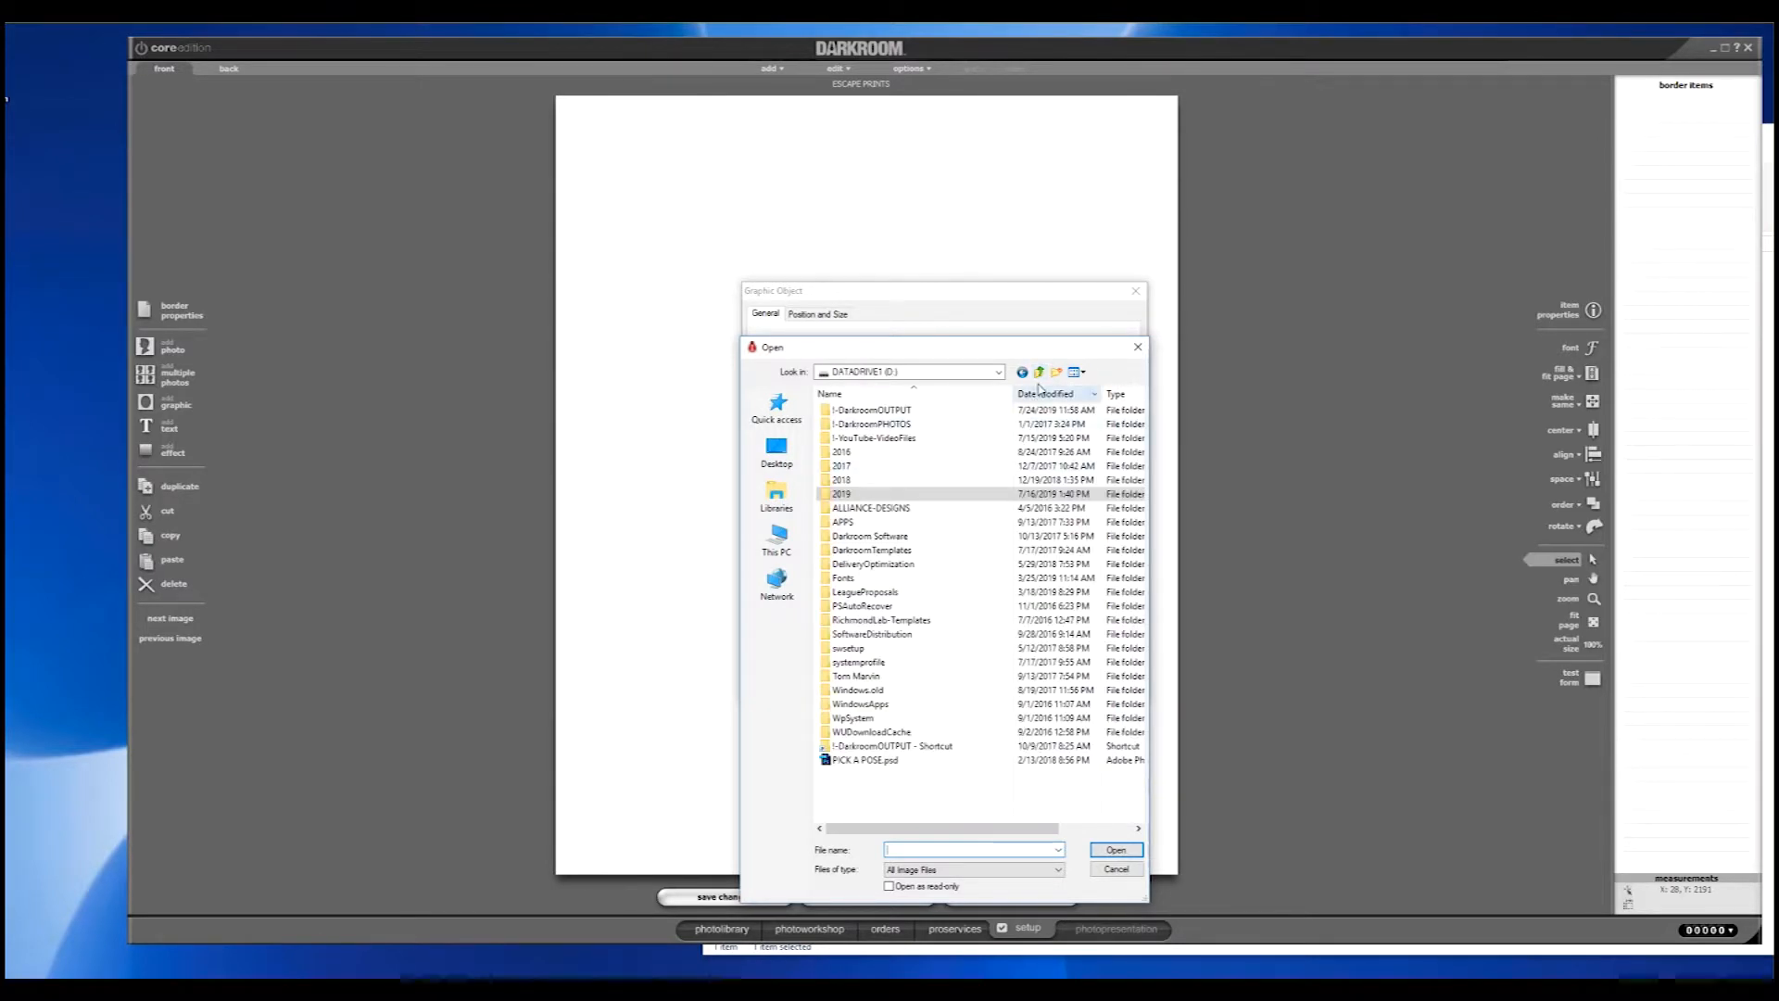
left_click(1039, 372)
scroll(926, 686, "down", 1)
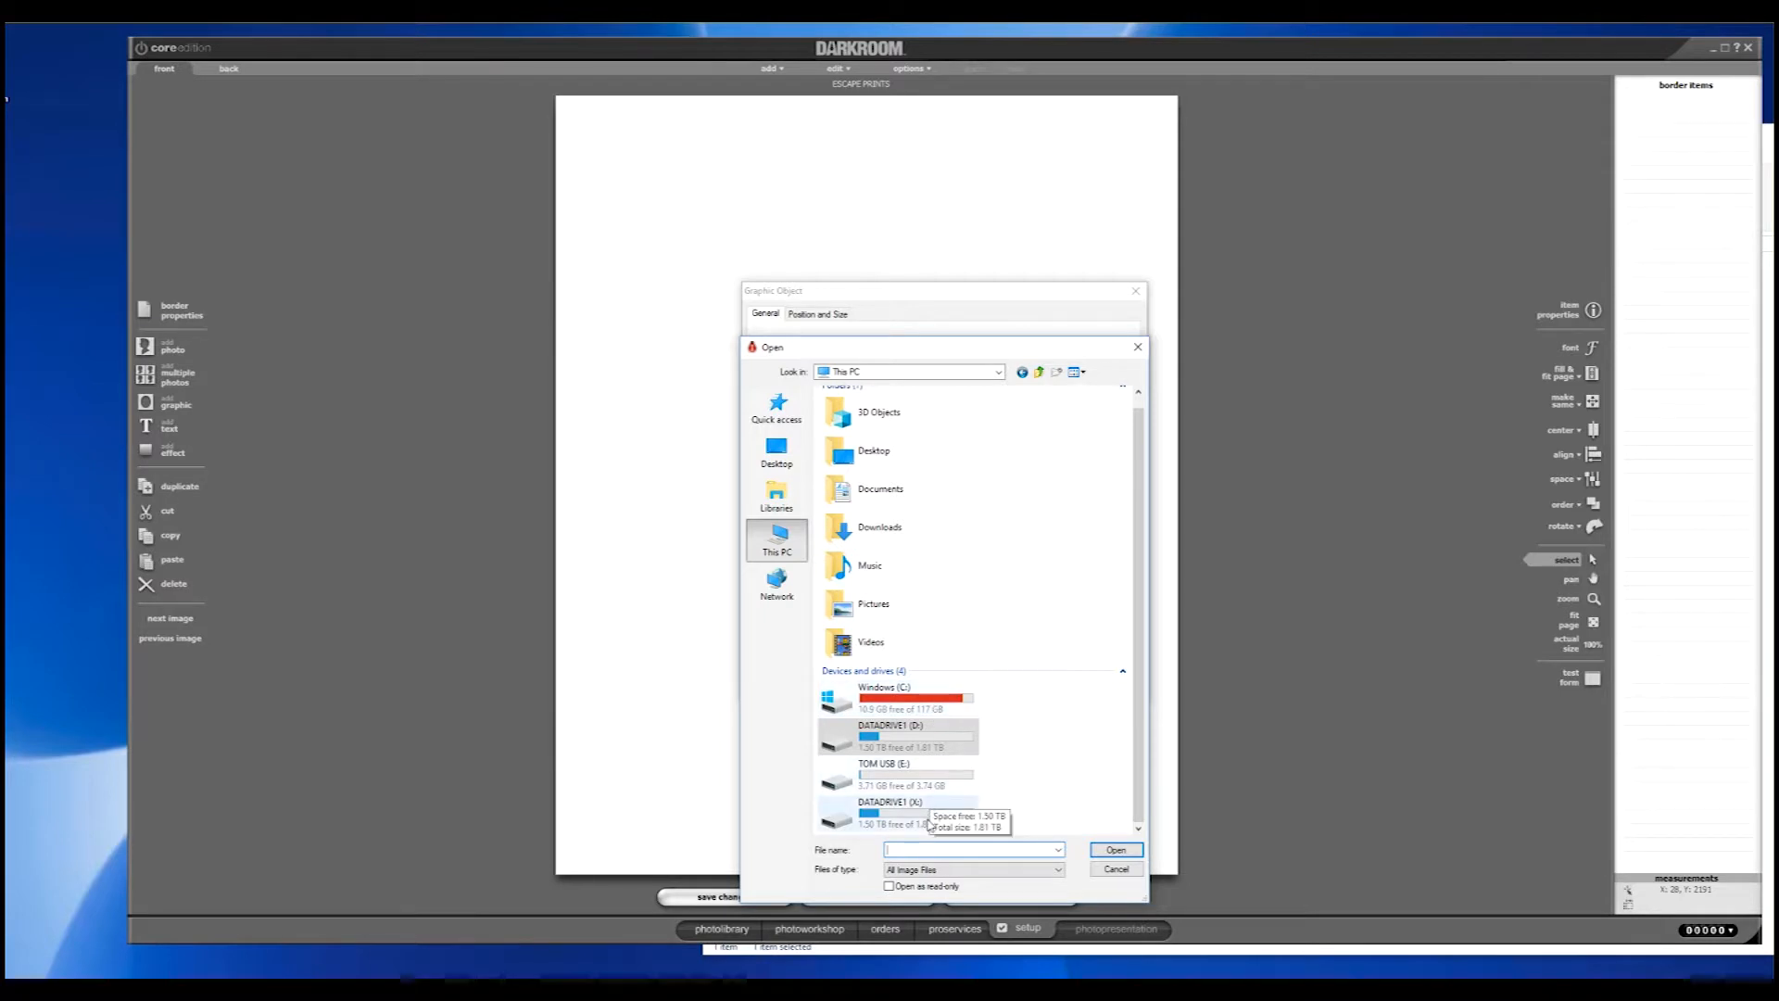
- Open the Templates folder on the DATADRIVE1 (X:) drive
left_click(907, 819)
double_click(907, 819)
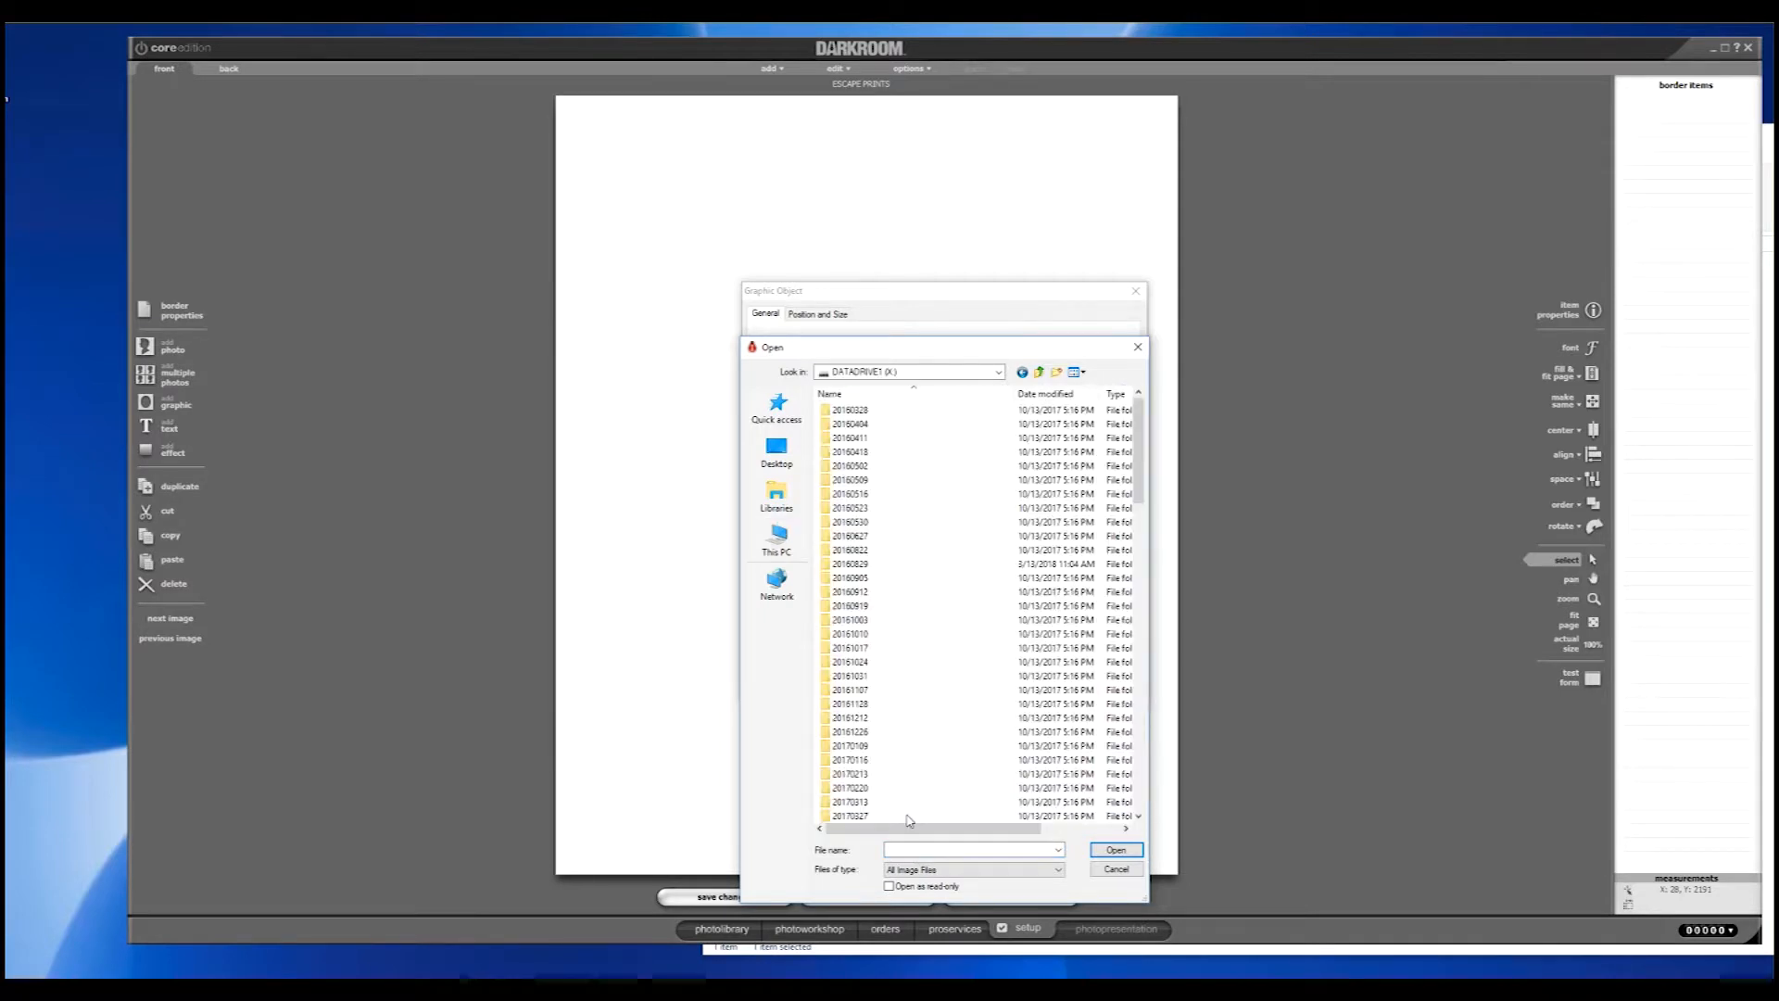
scroll(913, 723, "down", 5)
scroll(916, 718, "down", 5)
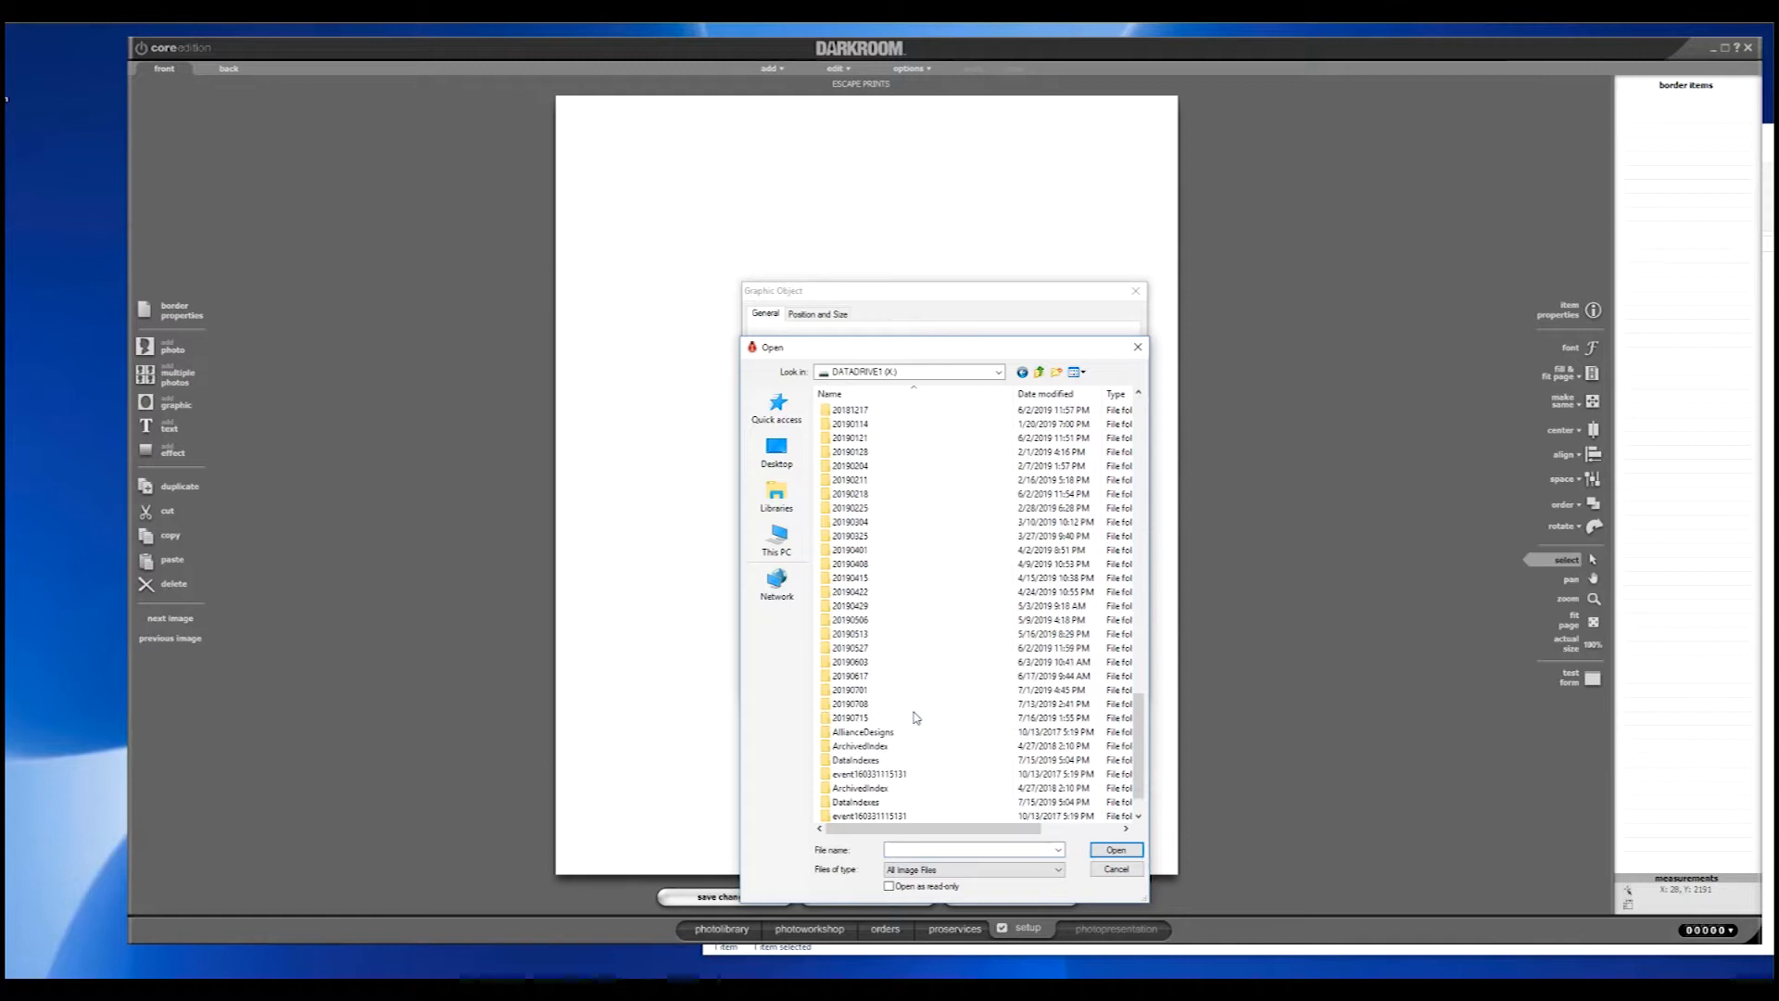
double_click(867, 803)
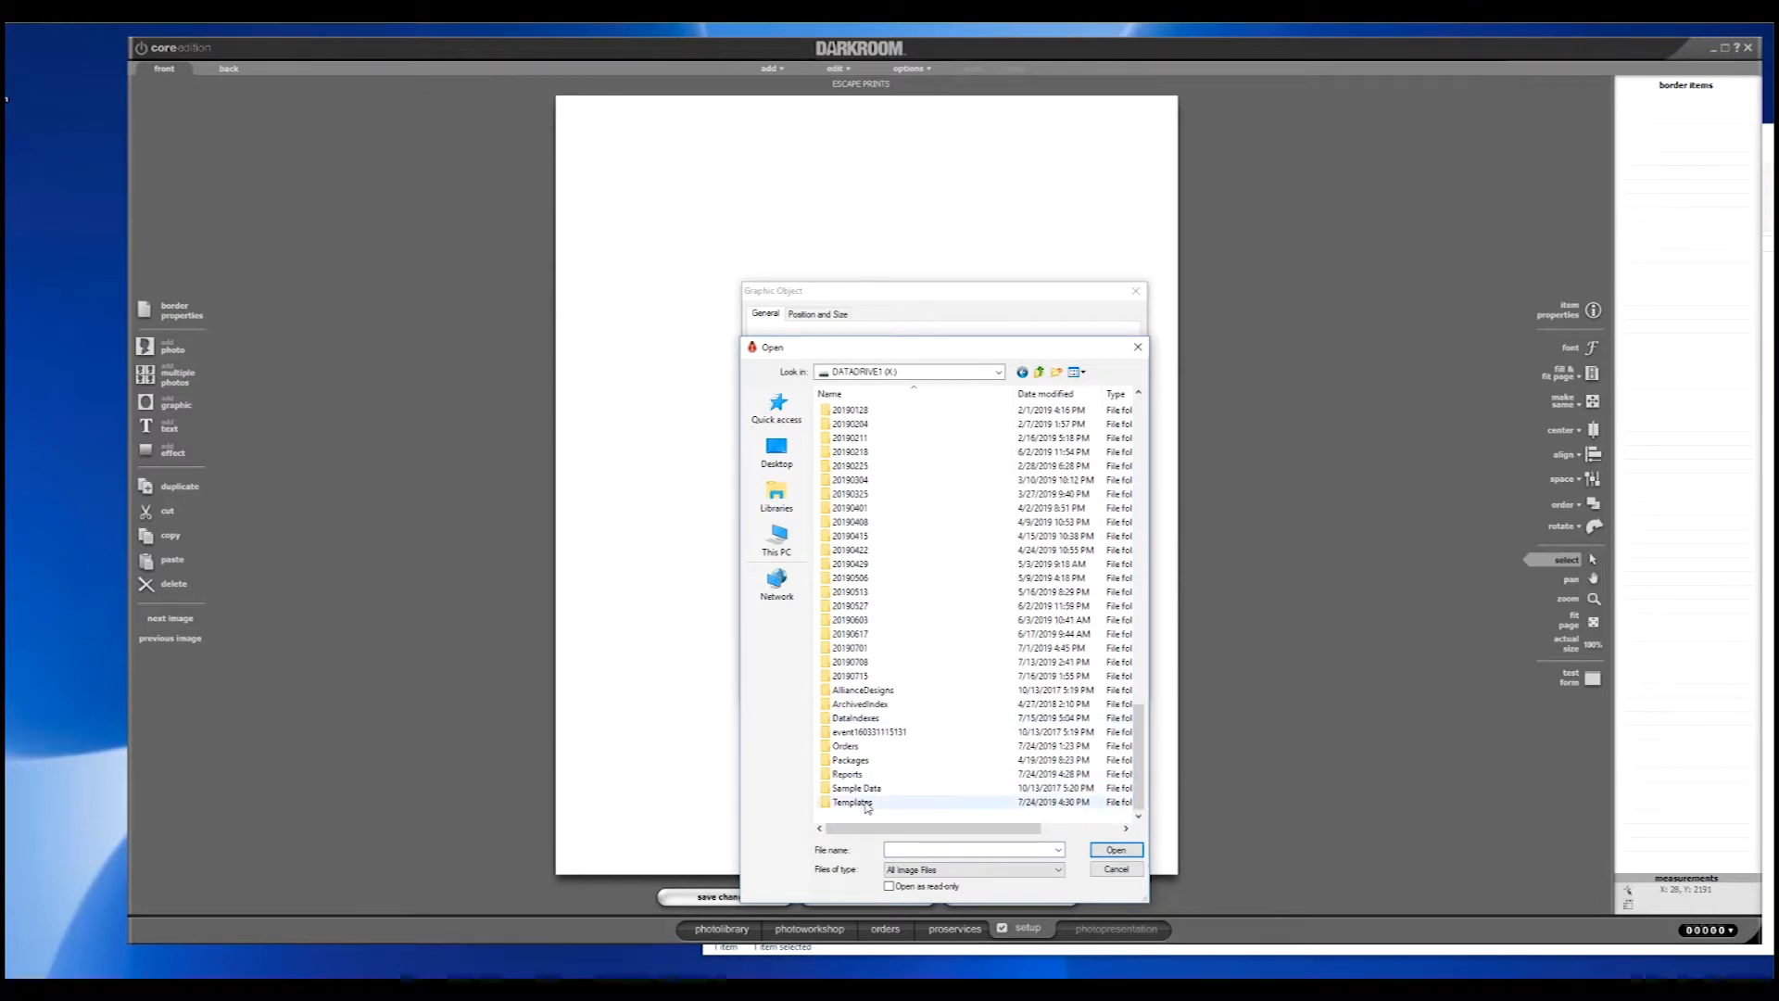
- Find and open the Escape Prints folder within Templates
scroll(913, 723, "down", 5)
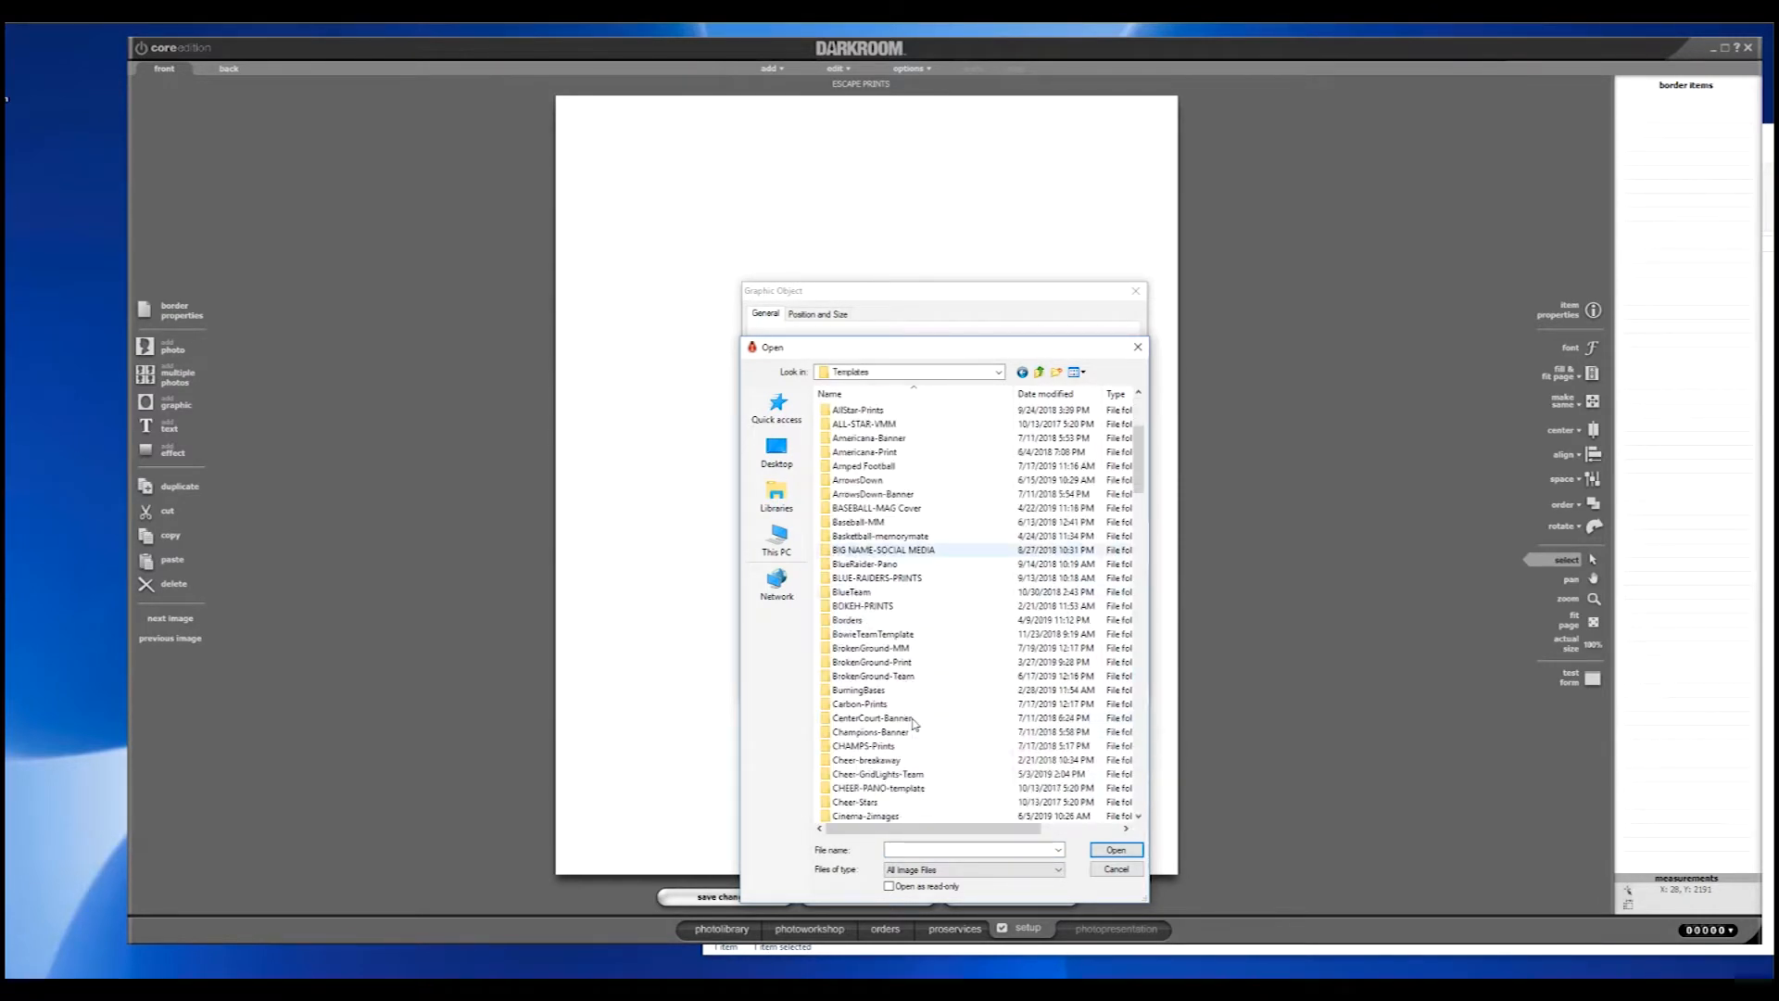
scroll(895, 738, "down", 7)
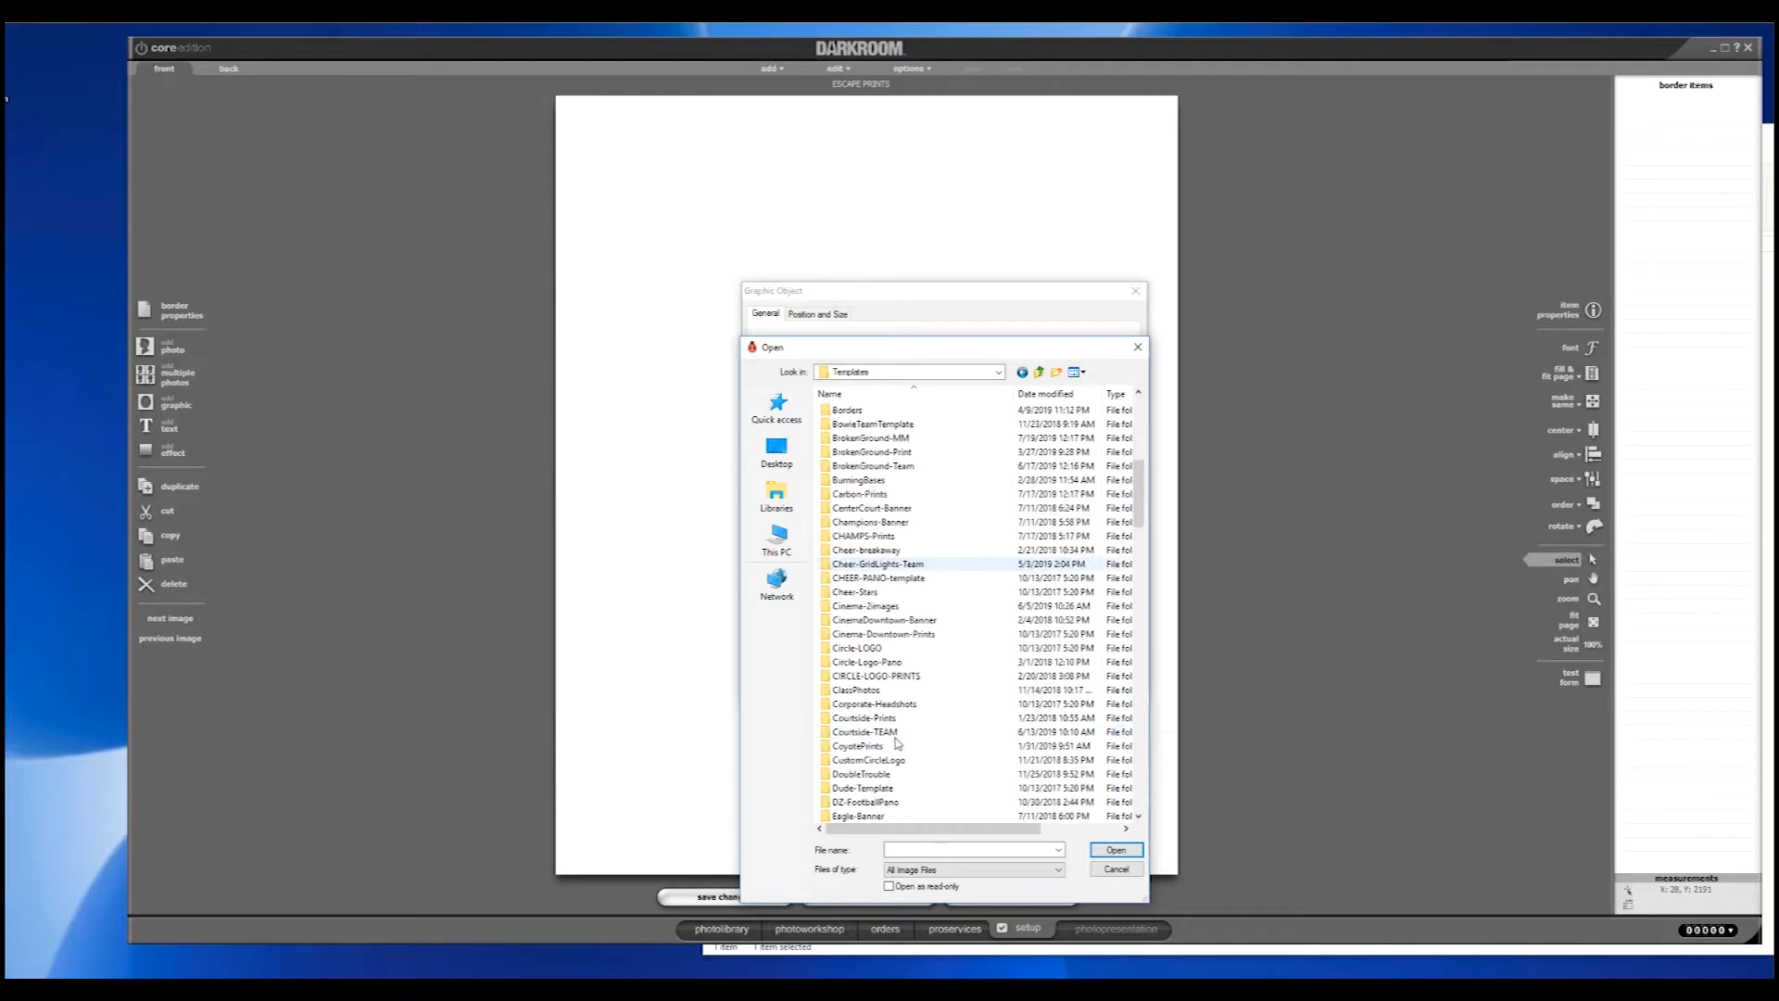
double_click(888, 775)
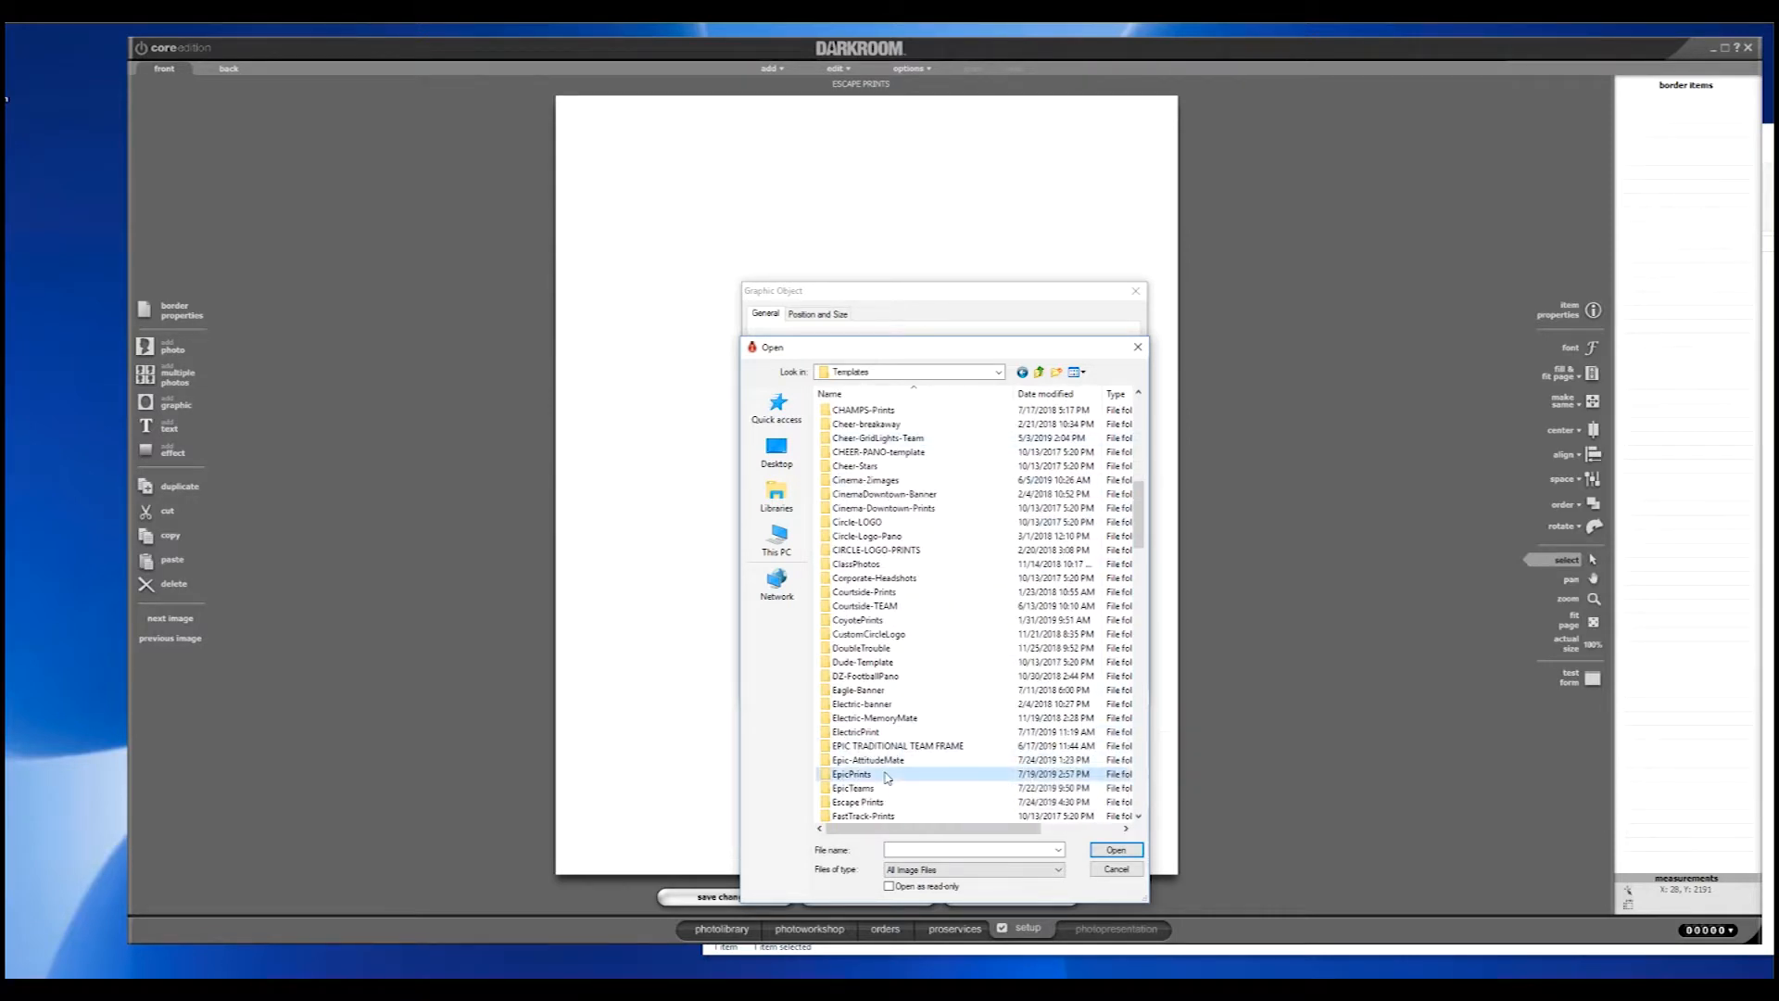
left_click(1040, 373)
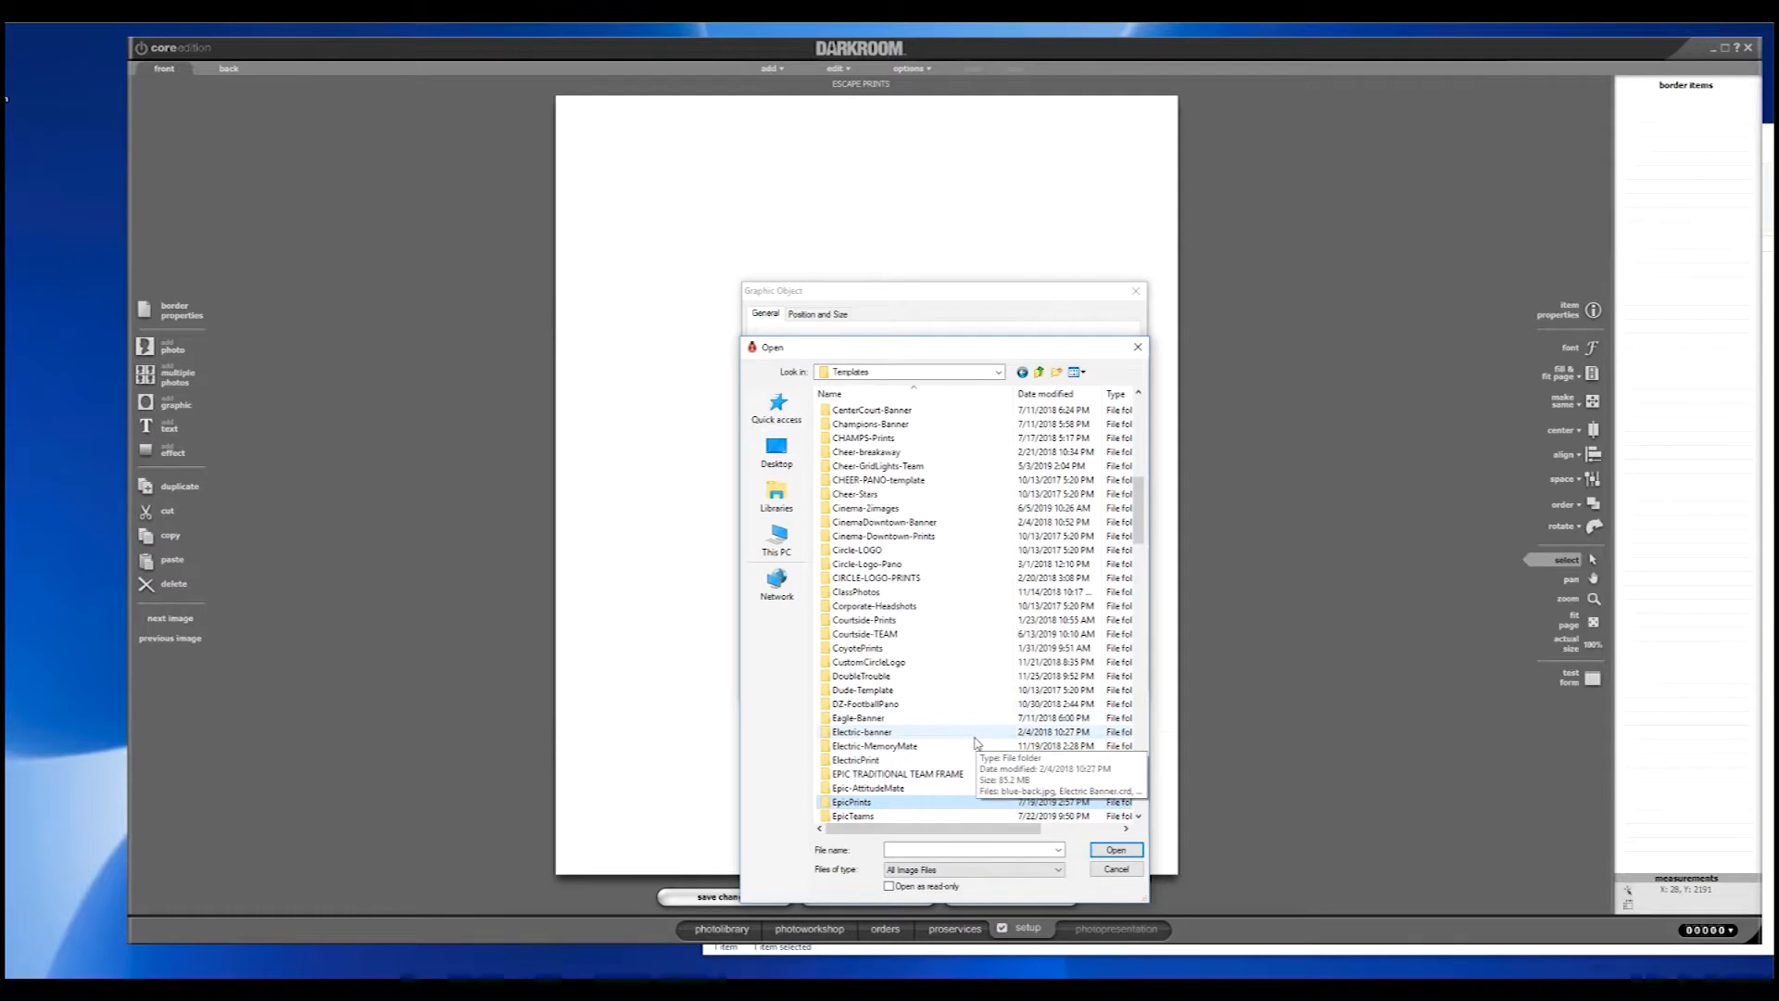
scroll(975, 742, "down", 1)
double_click(875, 793)
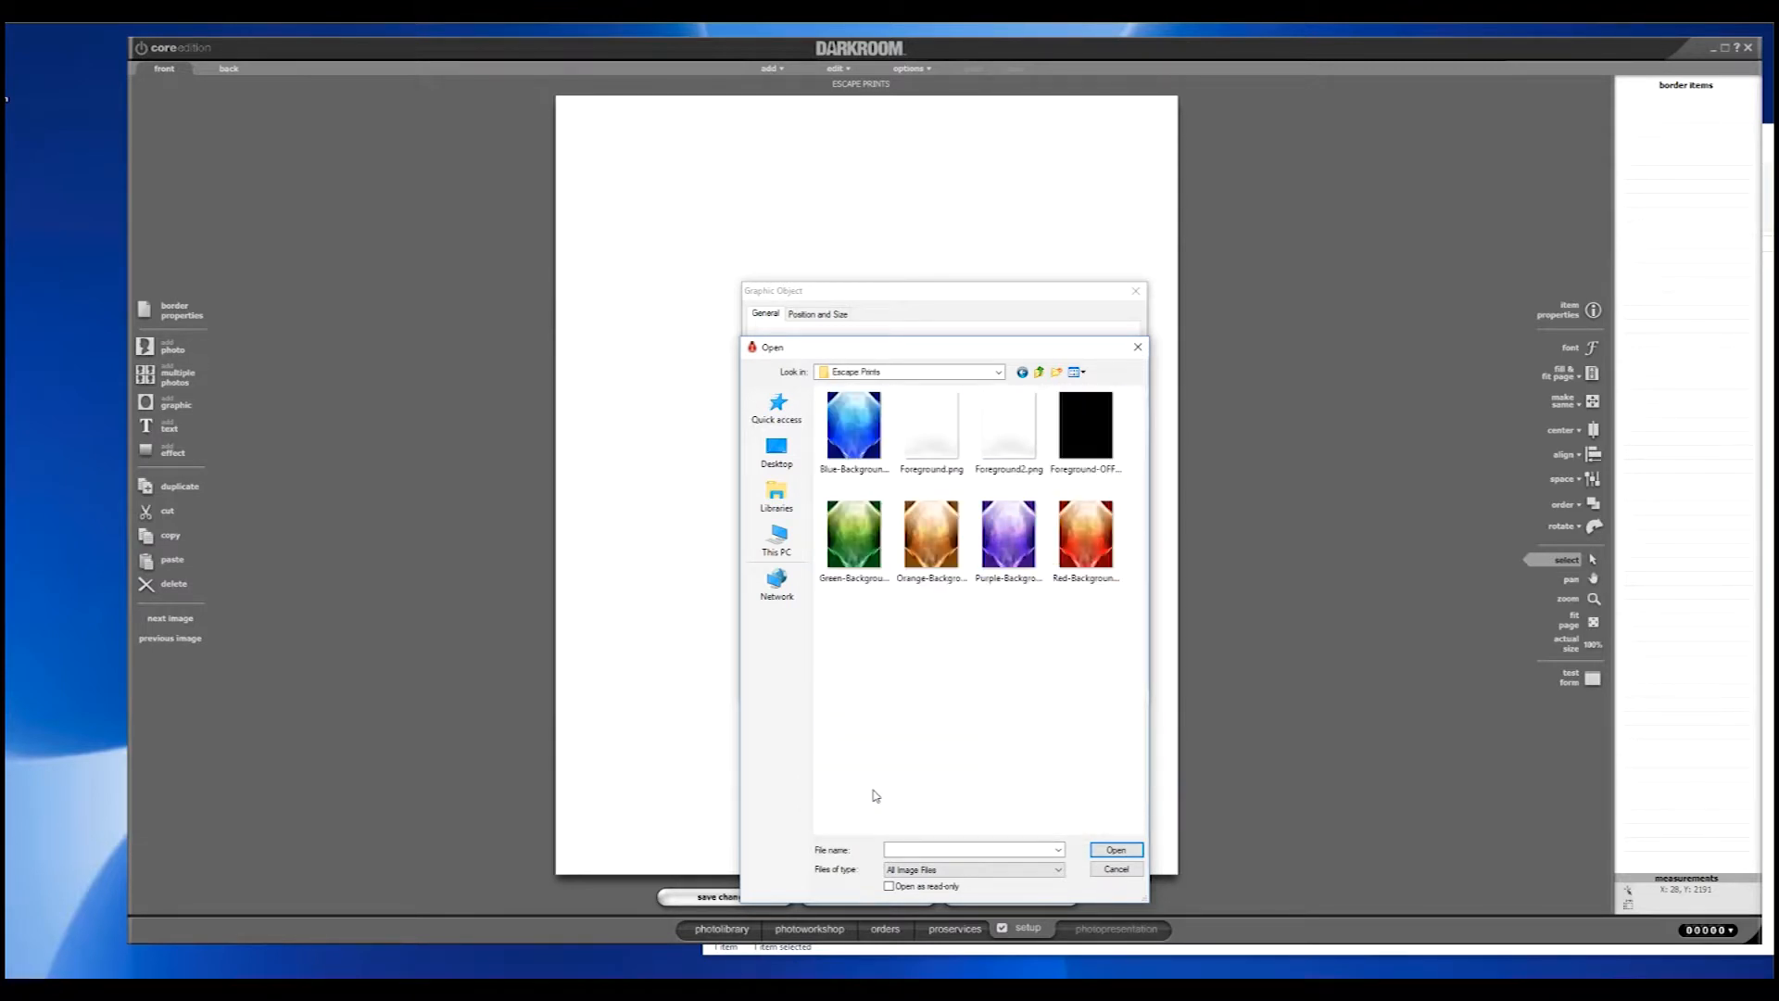
- Add the Blue, Green, Orange, Purple and Red background images to the BACKGROUNDS graphic list
left_click(853, 453)
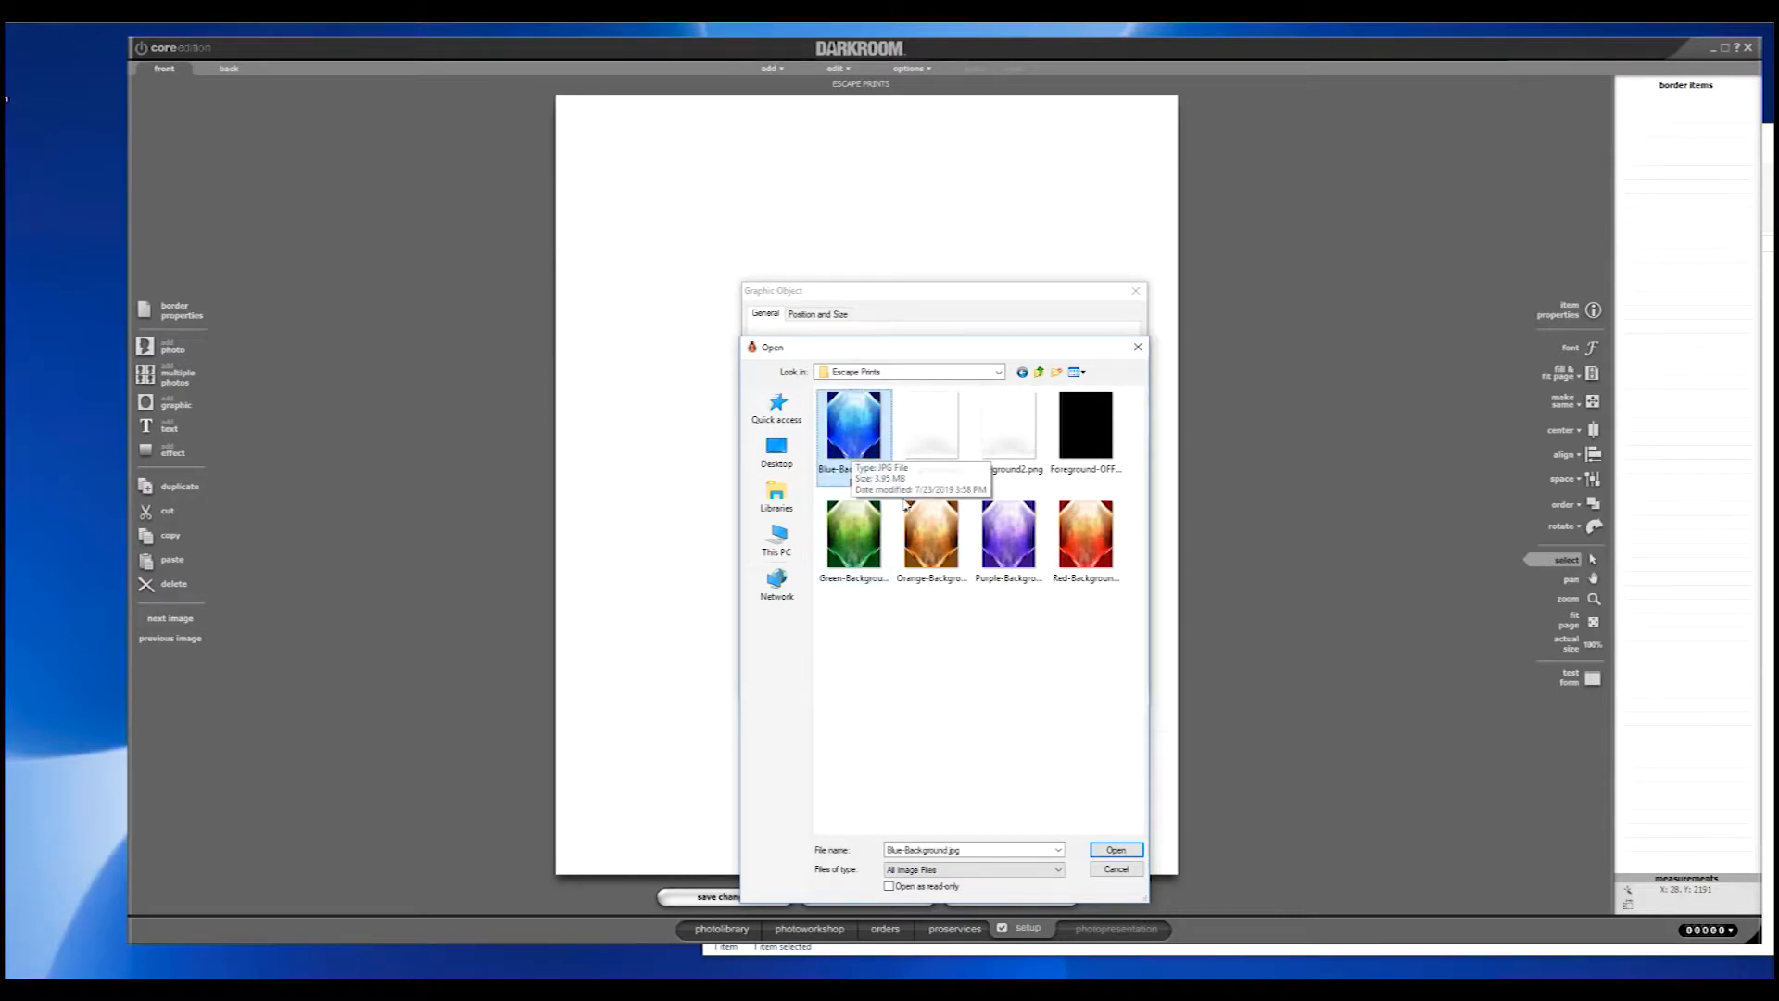
left_click(878, 546, "ctrl")
left_click(910, 550, "ctrl")
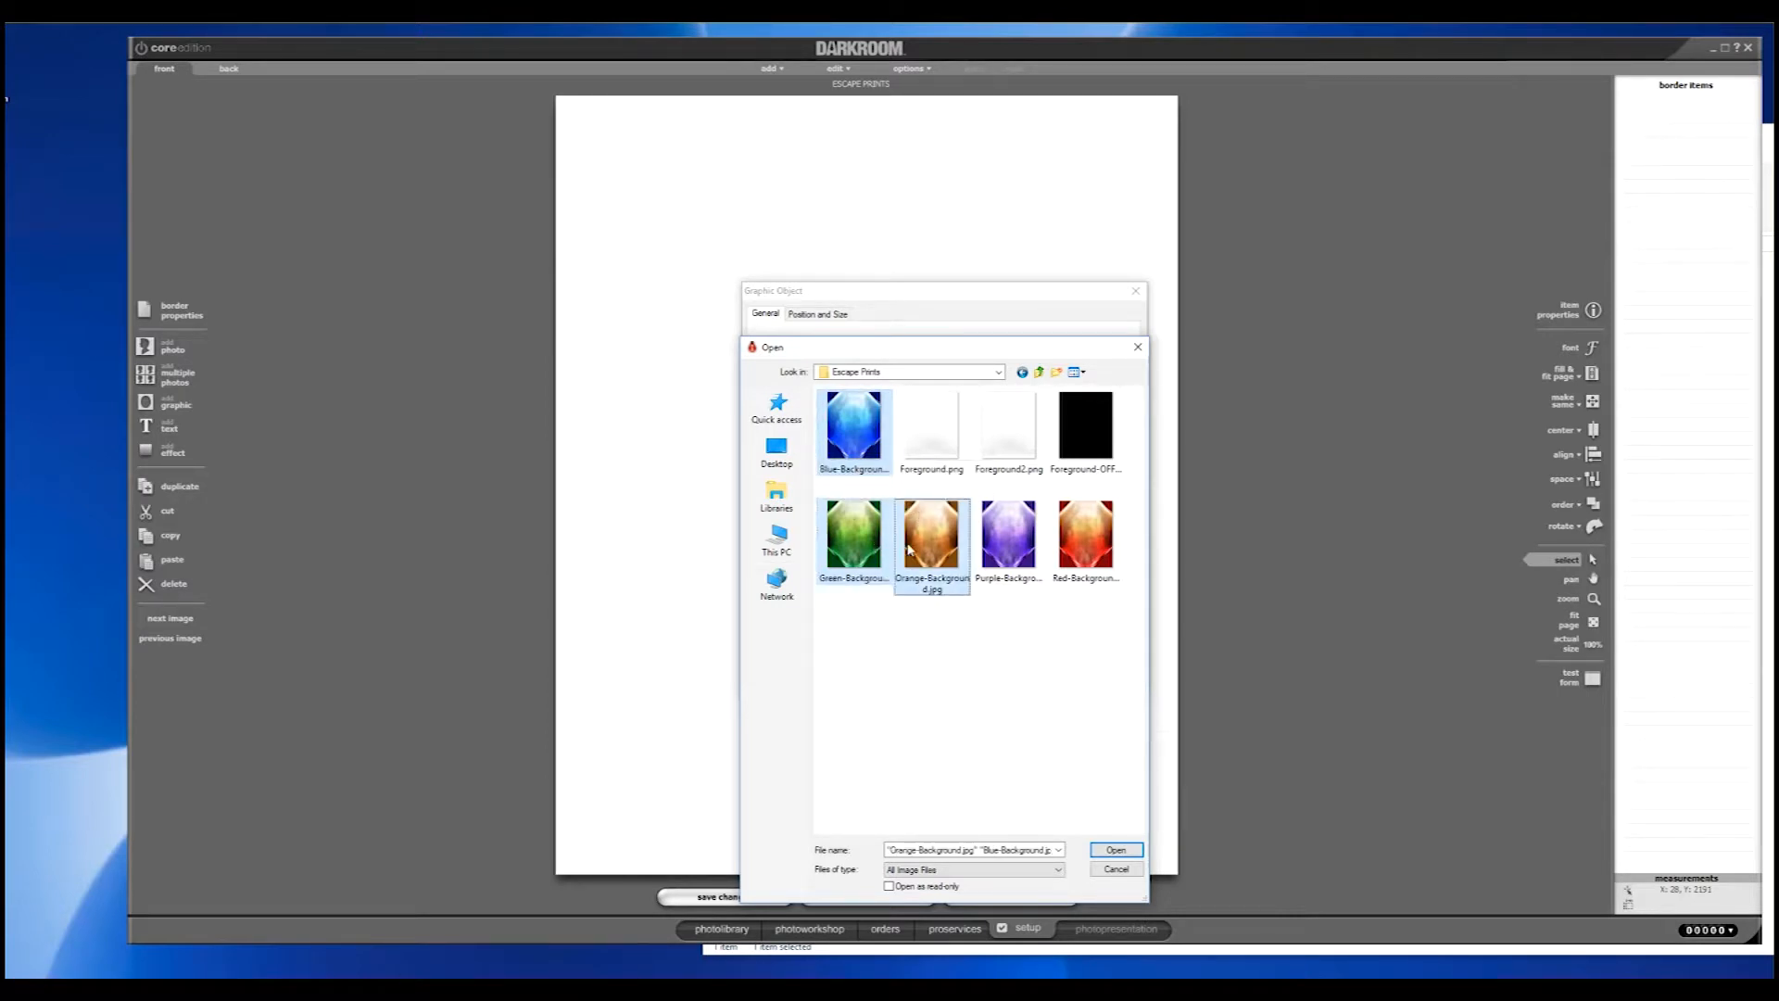
left_click(990, 554, "ctrl")
left_click(1080, 554, "ctrl")
left_click(928, 561, "ctrl")
left_click(947, 564, "ctrl")
left_click(1111, 851)
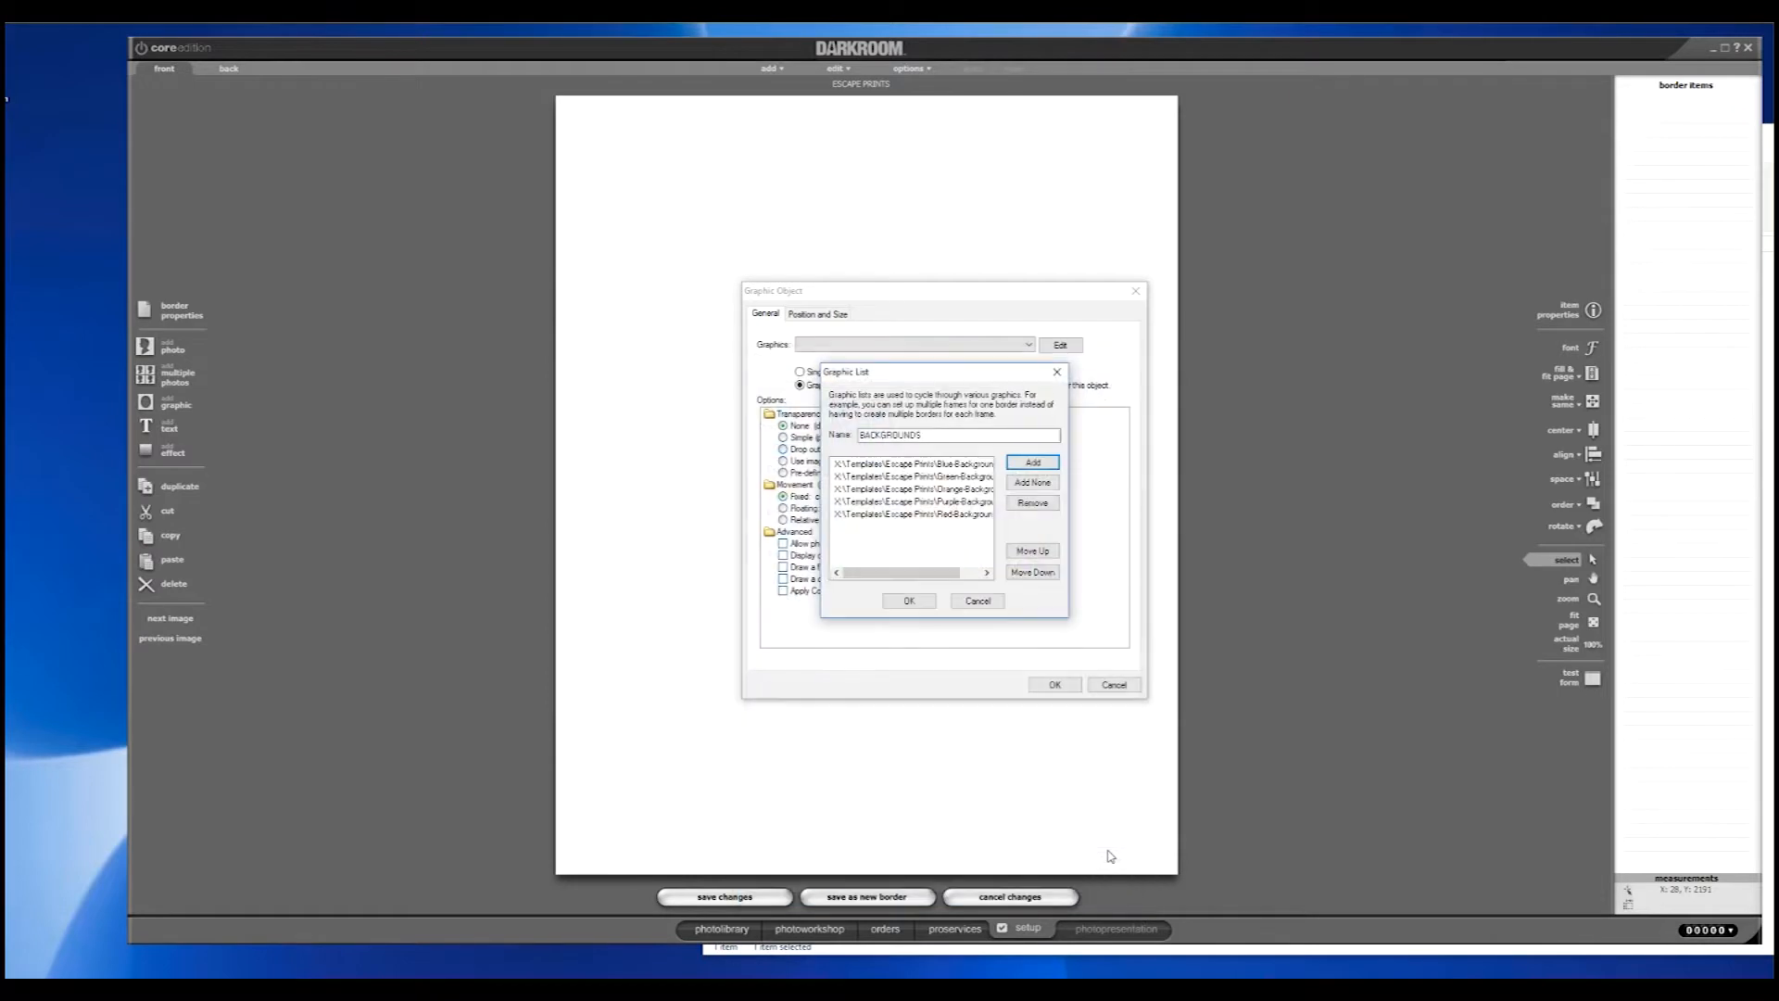
- Accept the BACKGROUNDS graphic list and place its graphic on the border page
left_click(908, 601)
left_click(1050, 684)
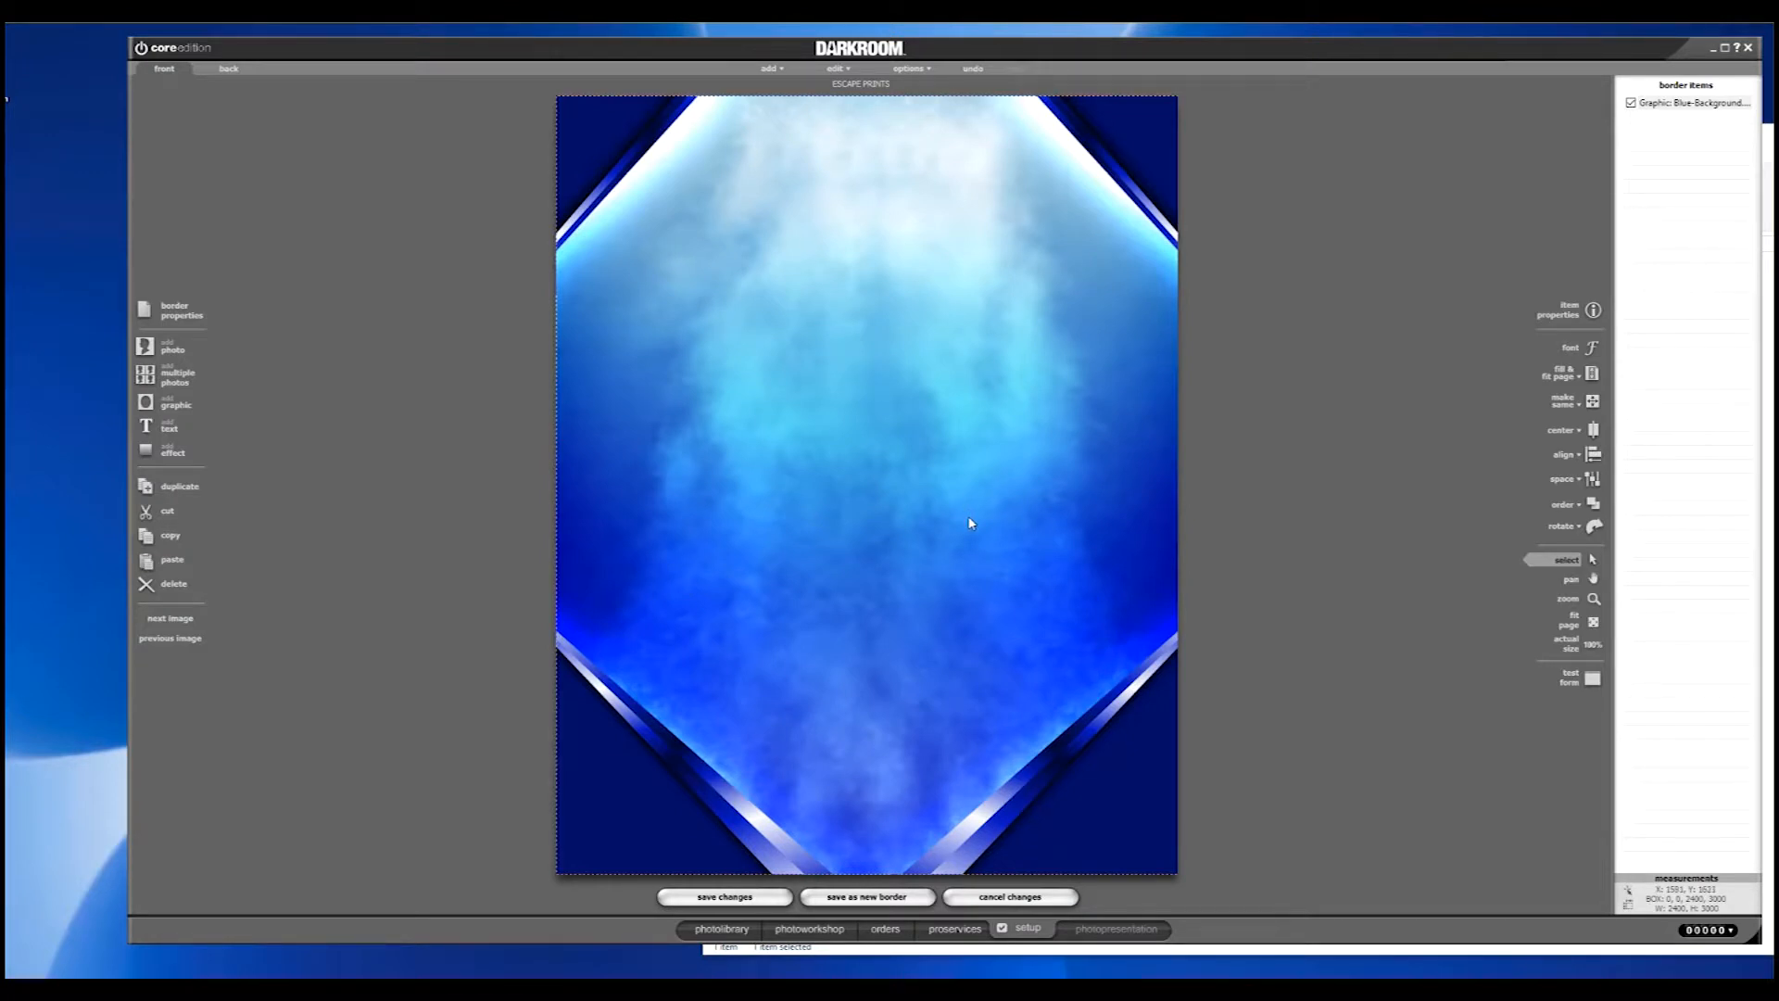
- Add a photo object with chroma-key transparency, floating movement and AutoSize scaling, and move its face circle to the page's upper centre
left_click(165, 357)
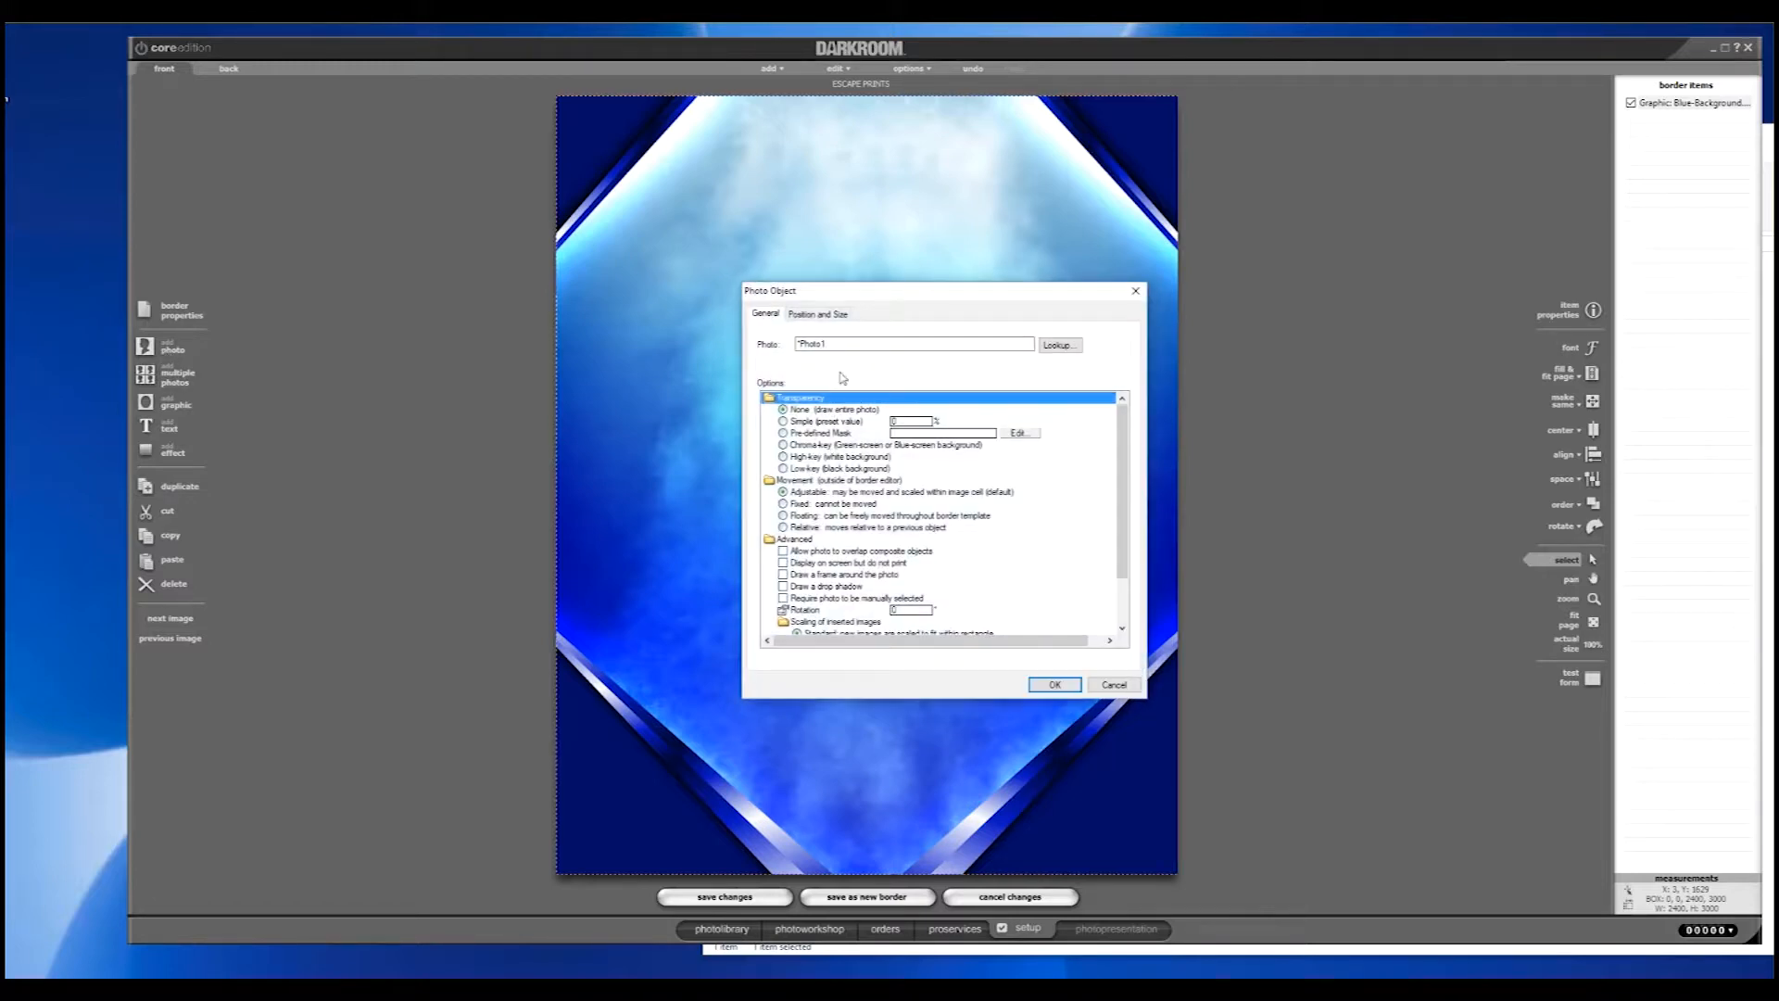
left_click(783, 451)
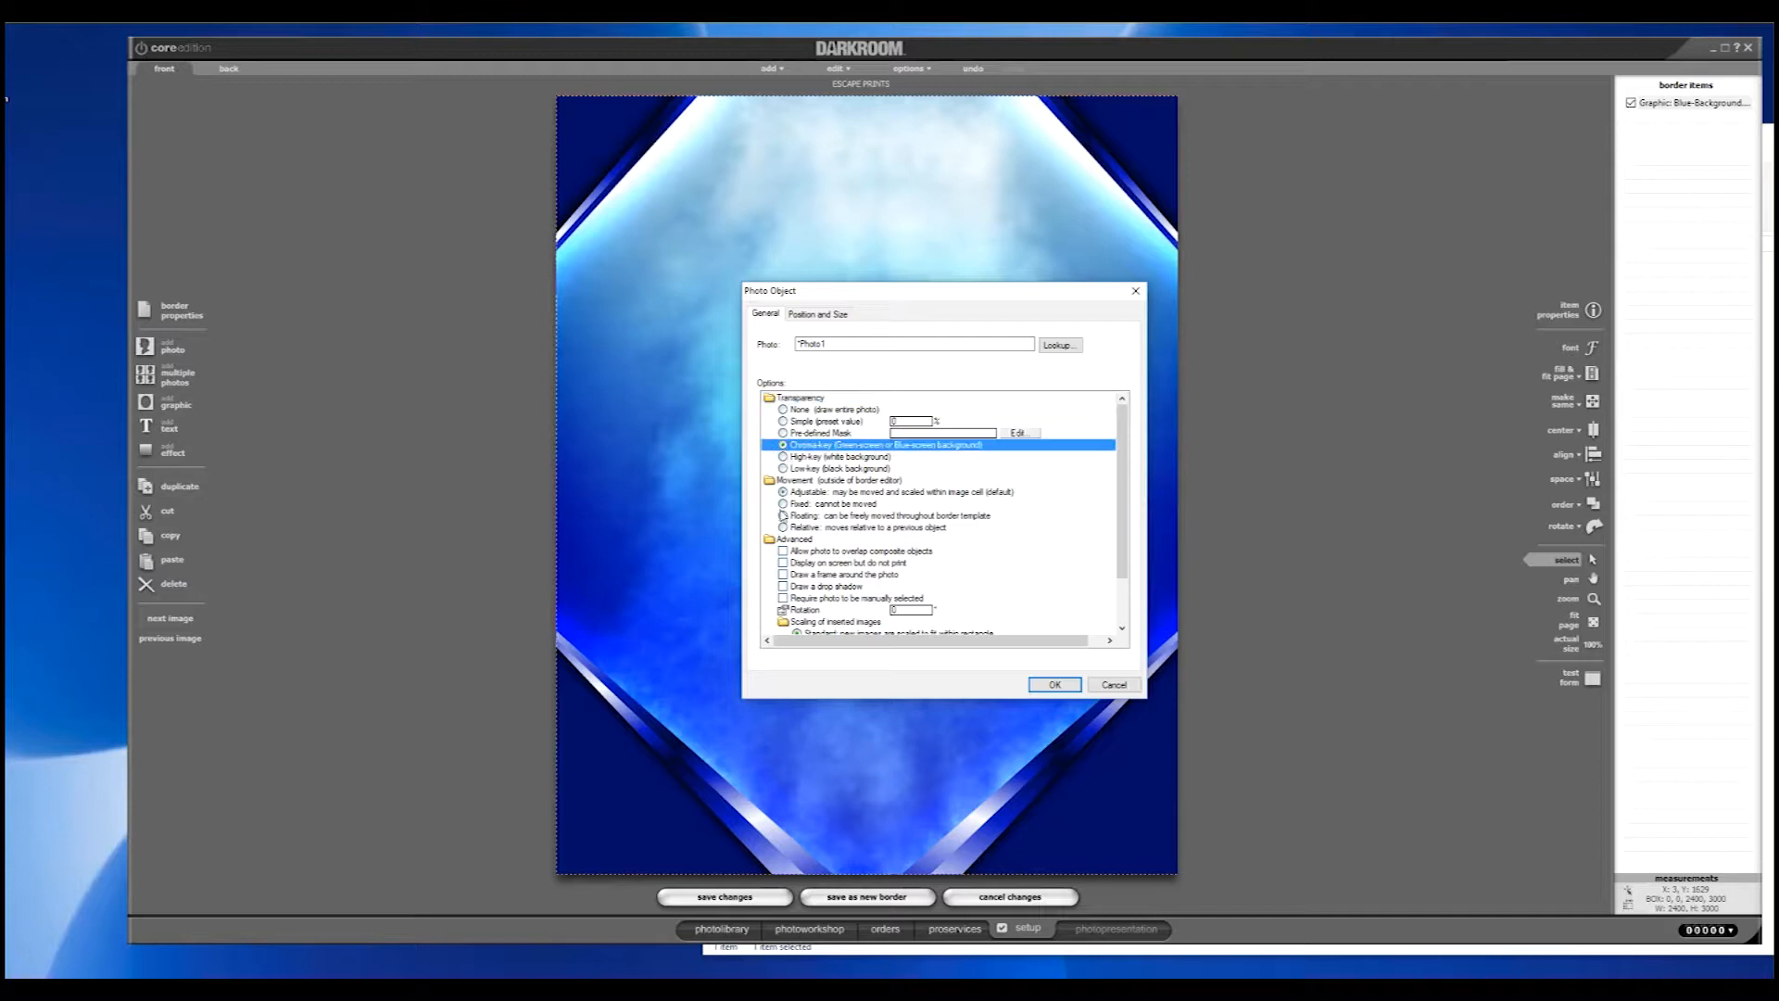
left_click(784, 516)
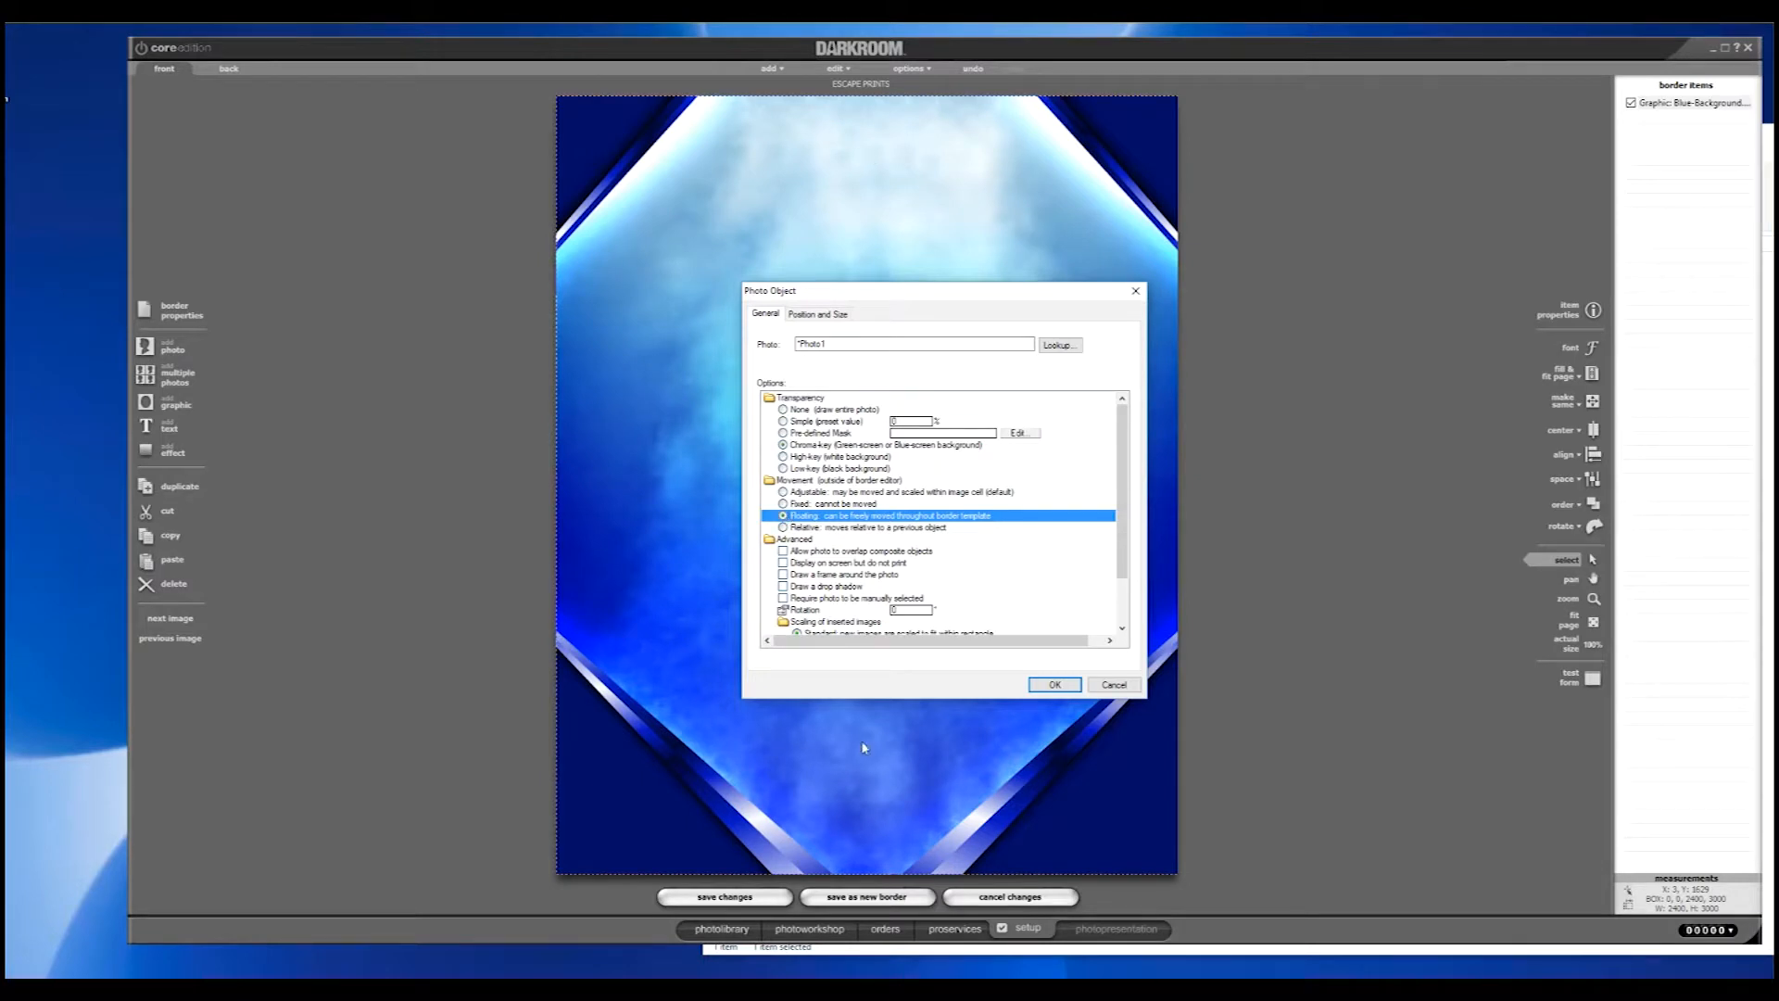
scroll(832, 623, "down", 1)
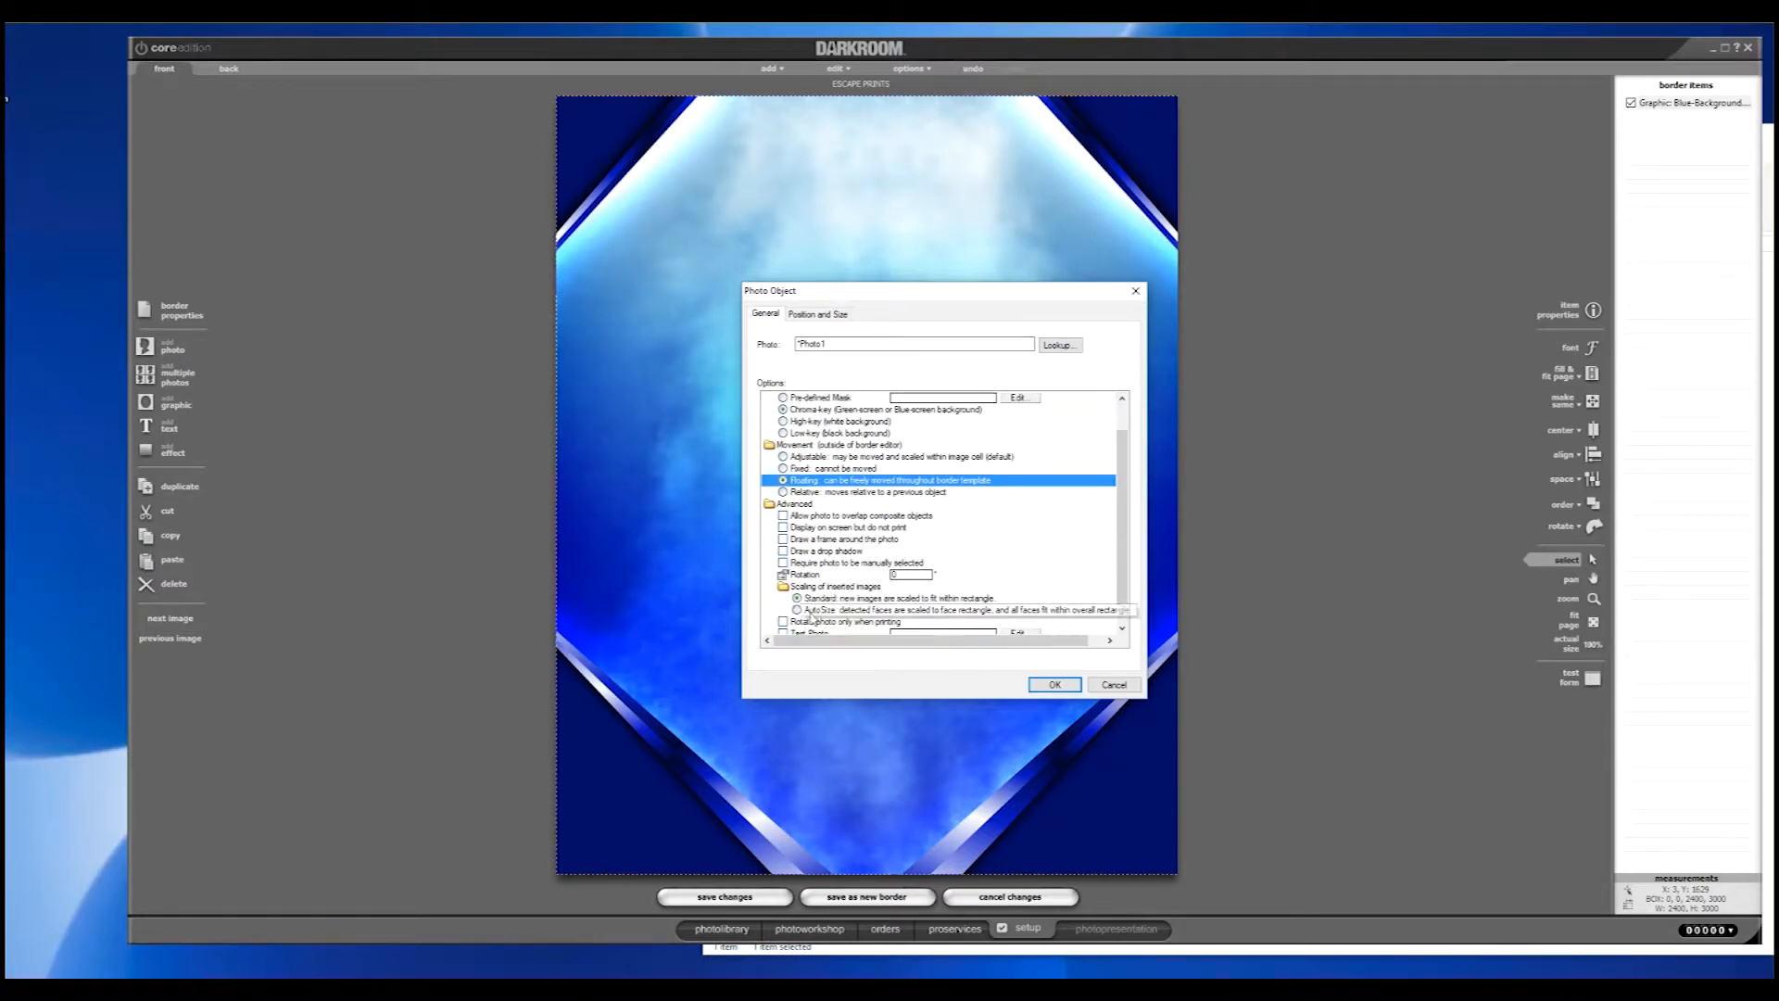
left_click(808, 612)
scroll(876, 568, "down", 1)
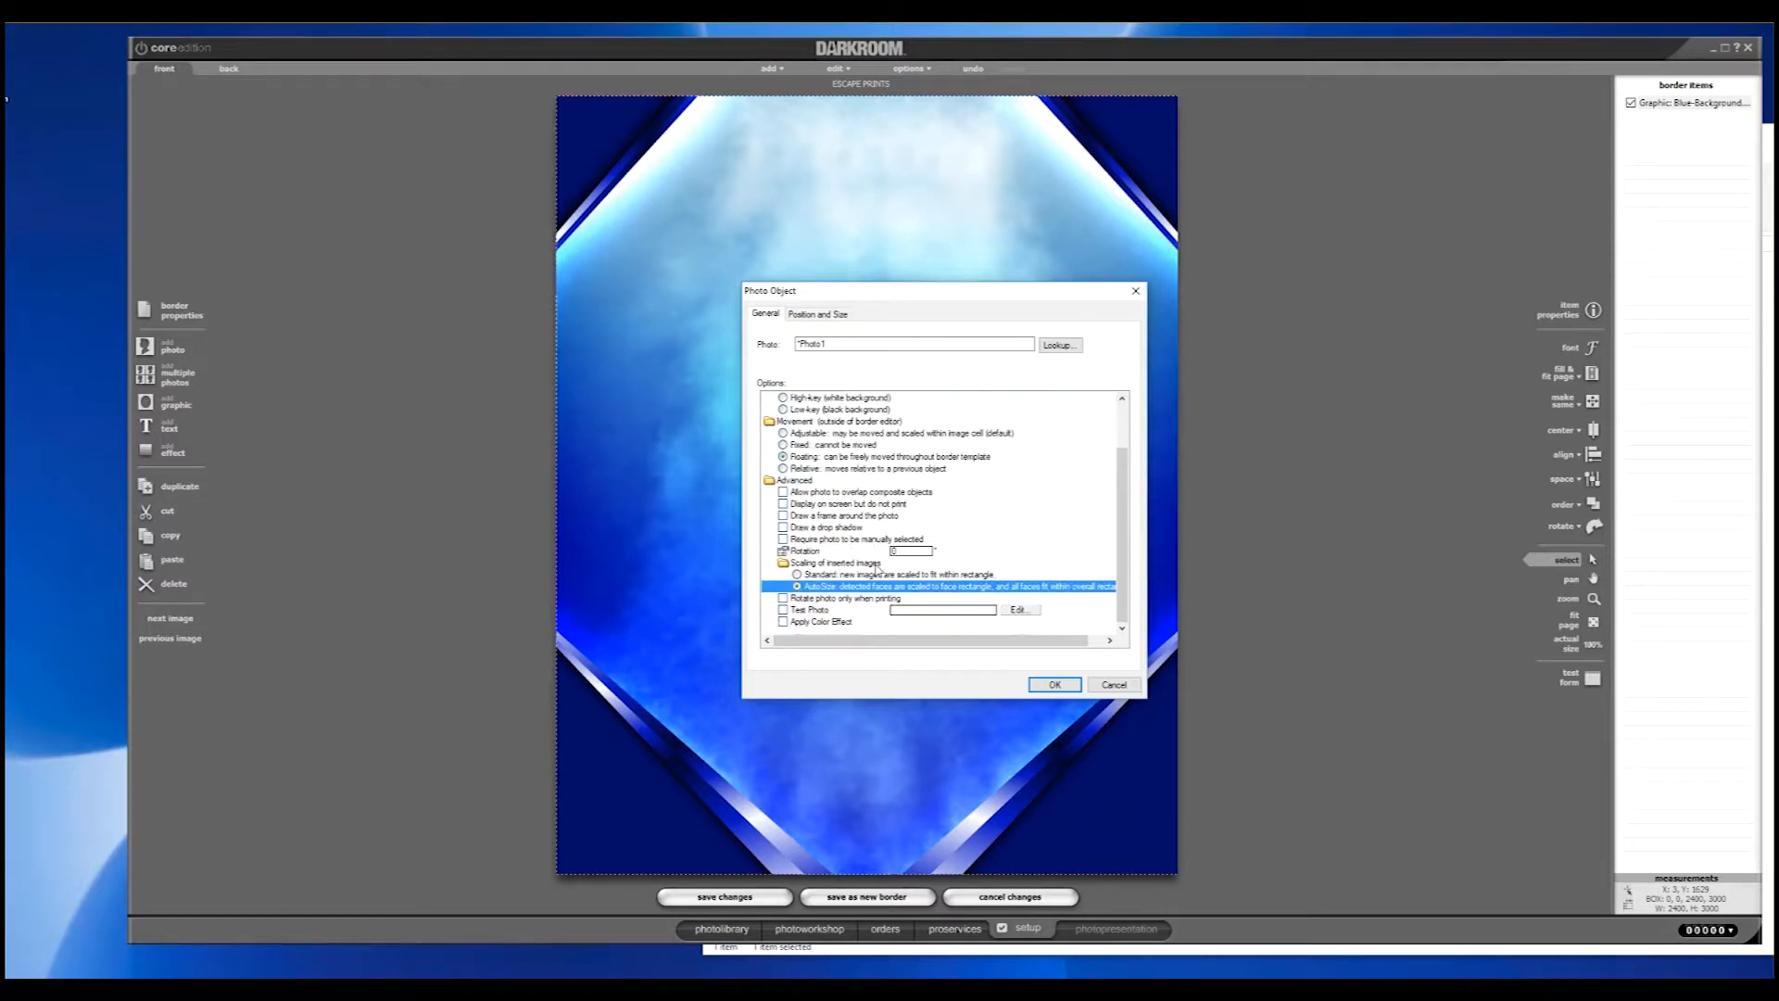
left_click(1041, 685)
left_click_drag(821, 249, 819, 337)
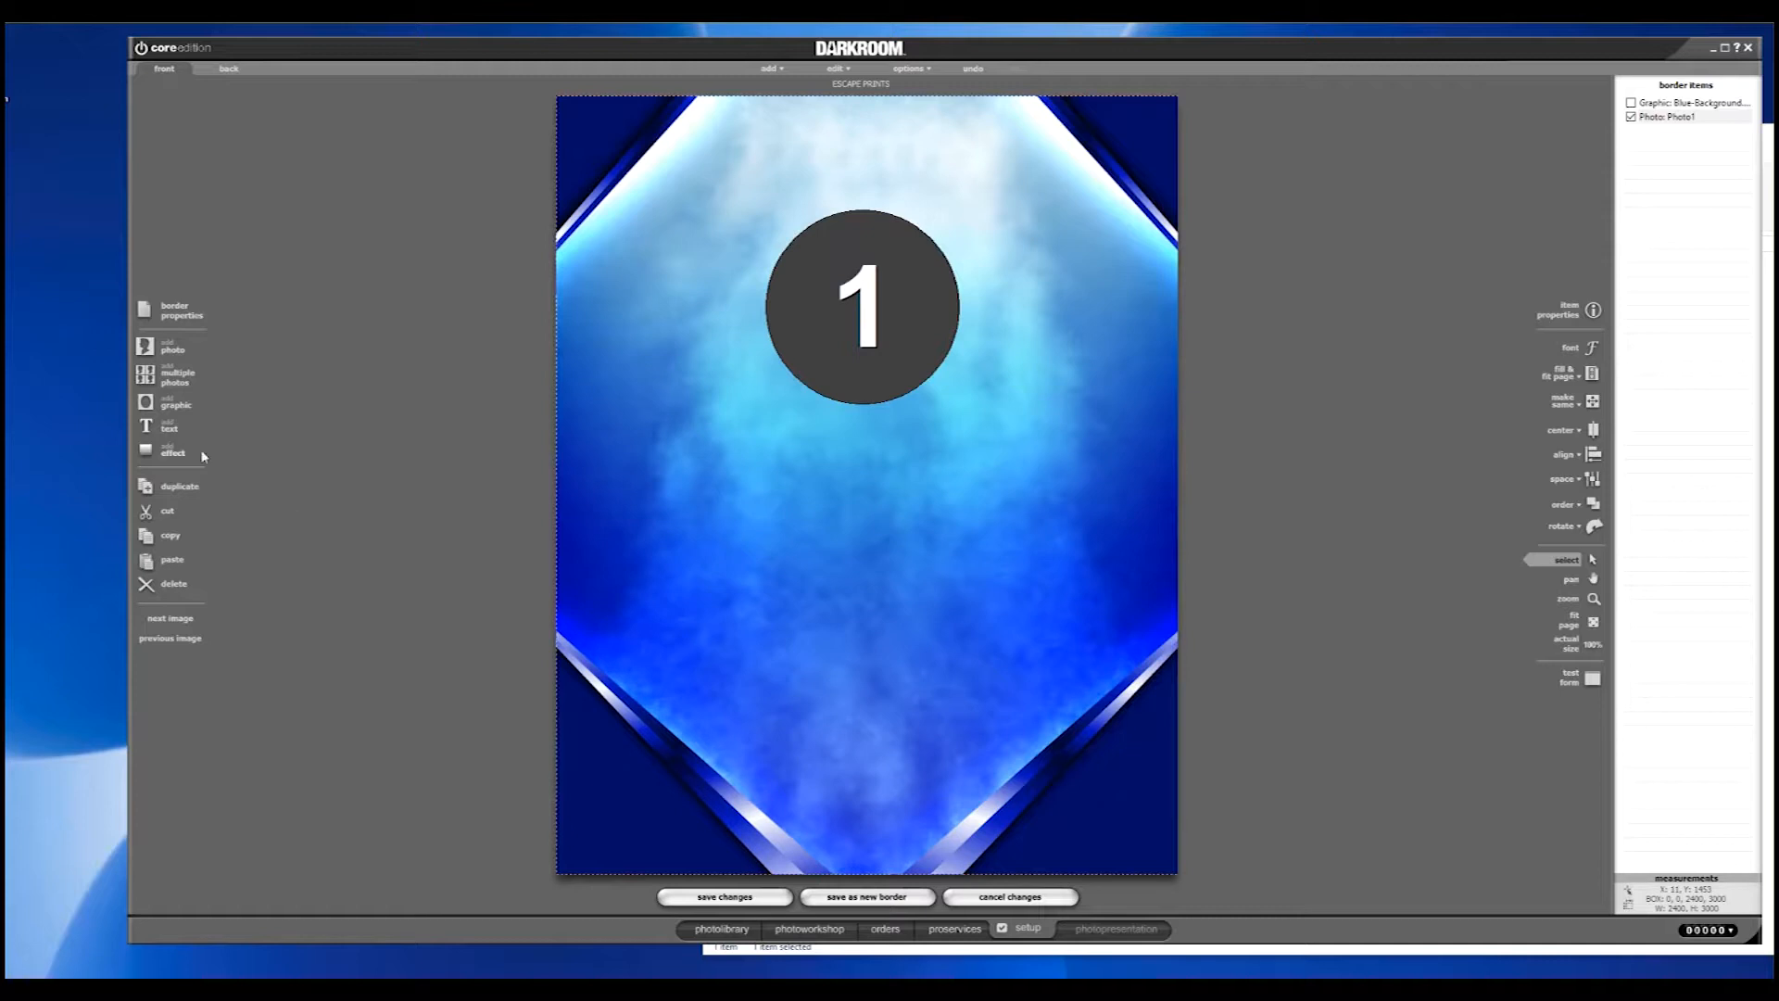
- Start a second graphic object that uses a graphic list named FOREGROUND
left_click(176, 408)
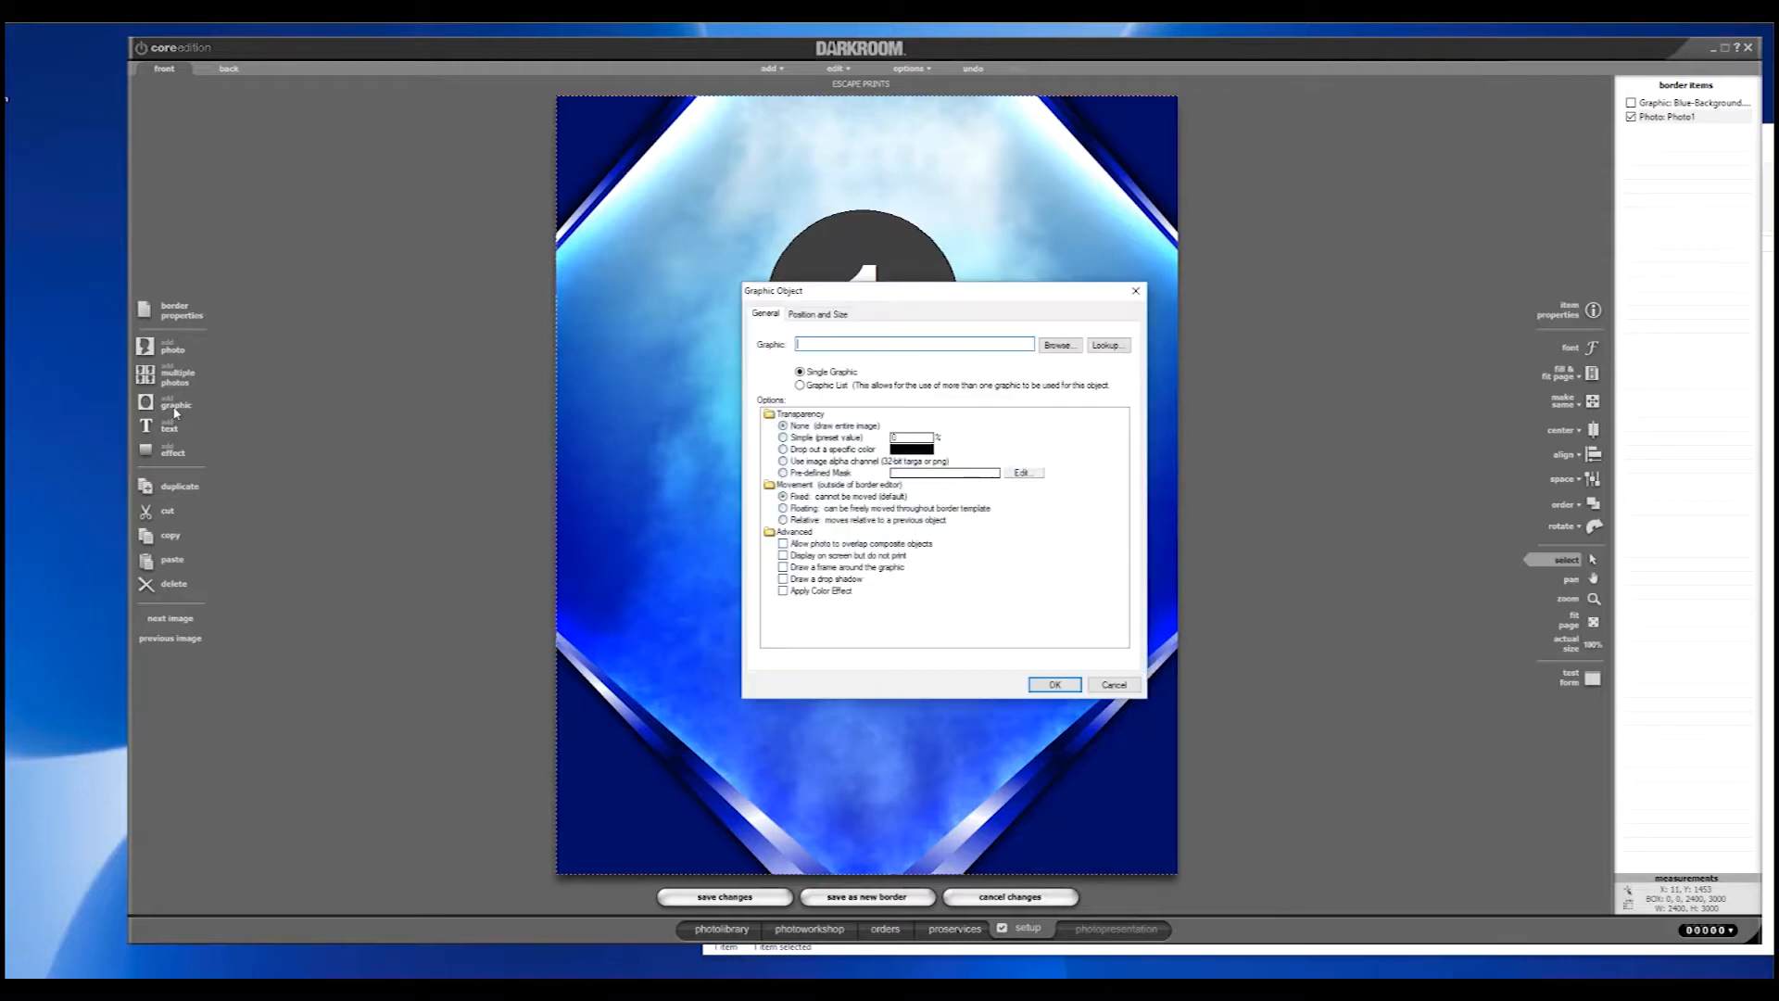
left_click(816, 389)
left_click(1060, 344)
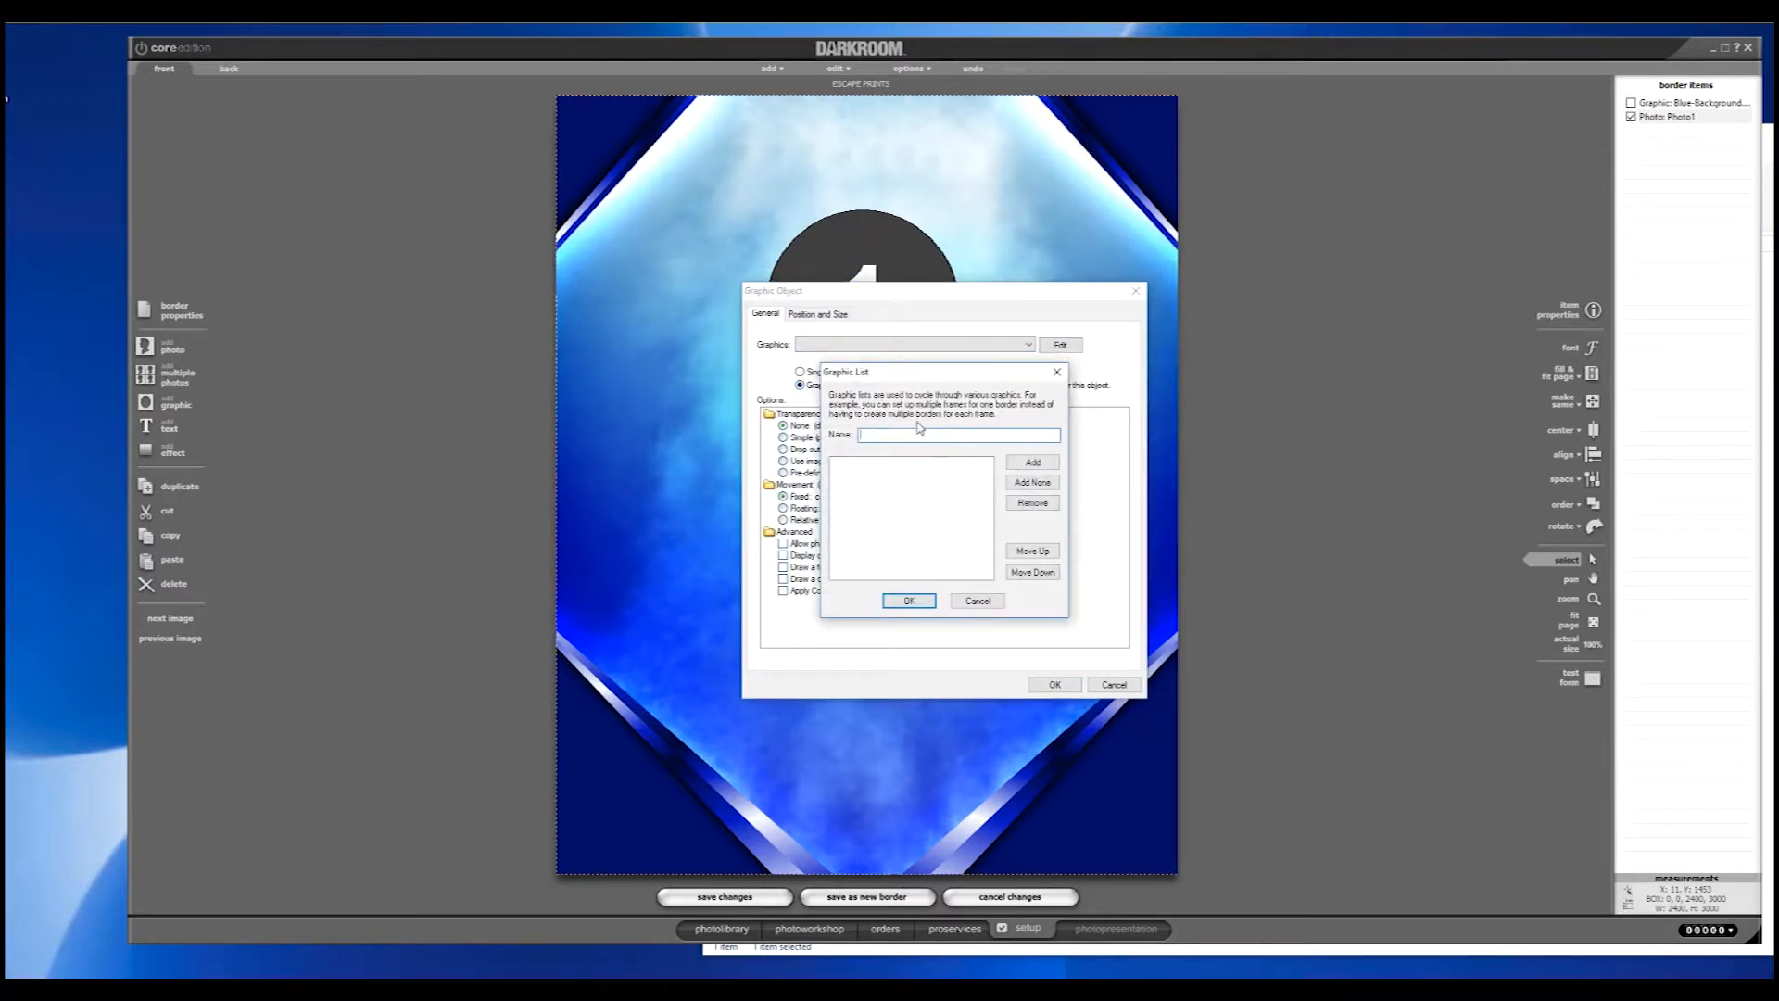
type("FOREGRO")
- Add Foreground.png, Foreground2.png and Foreground-OFF.png to the FOREGROUND list and place the graphic on the page
left_click(1025, 464)
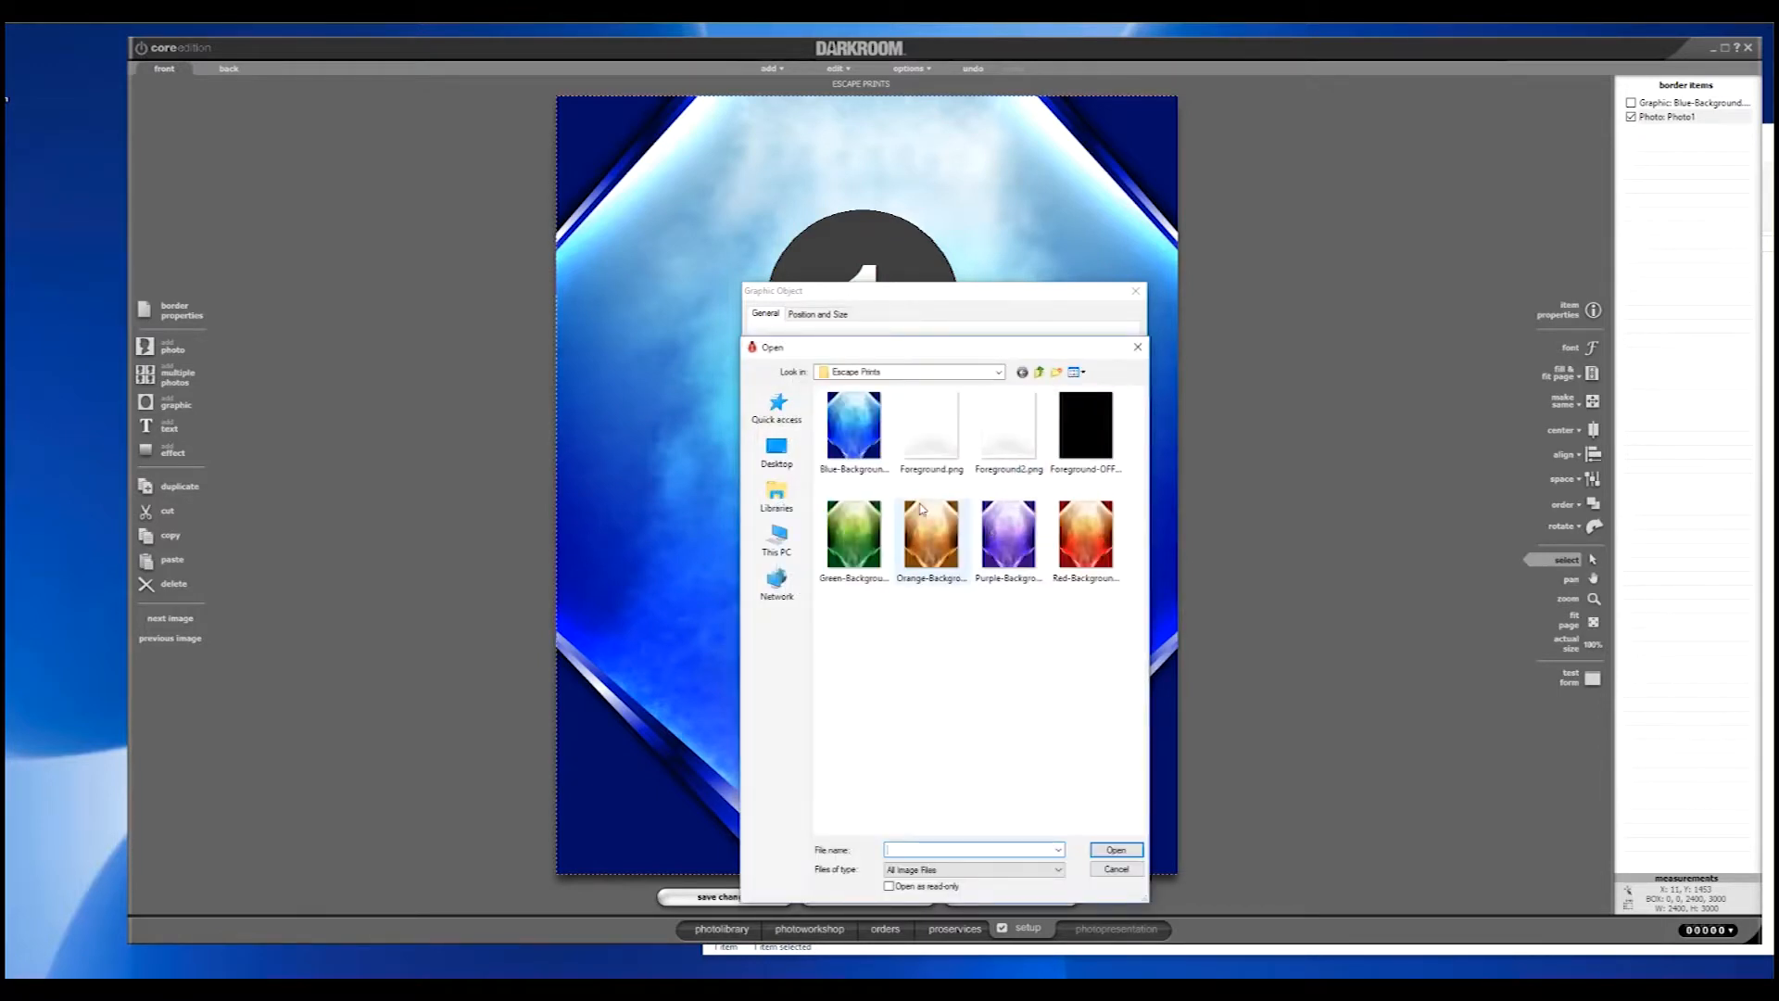
left_click(928, 446)
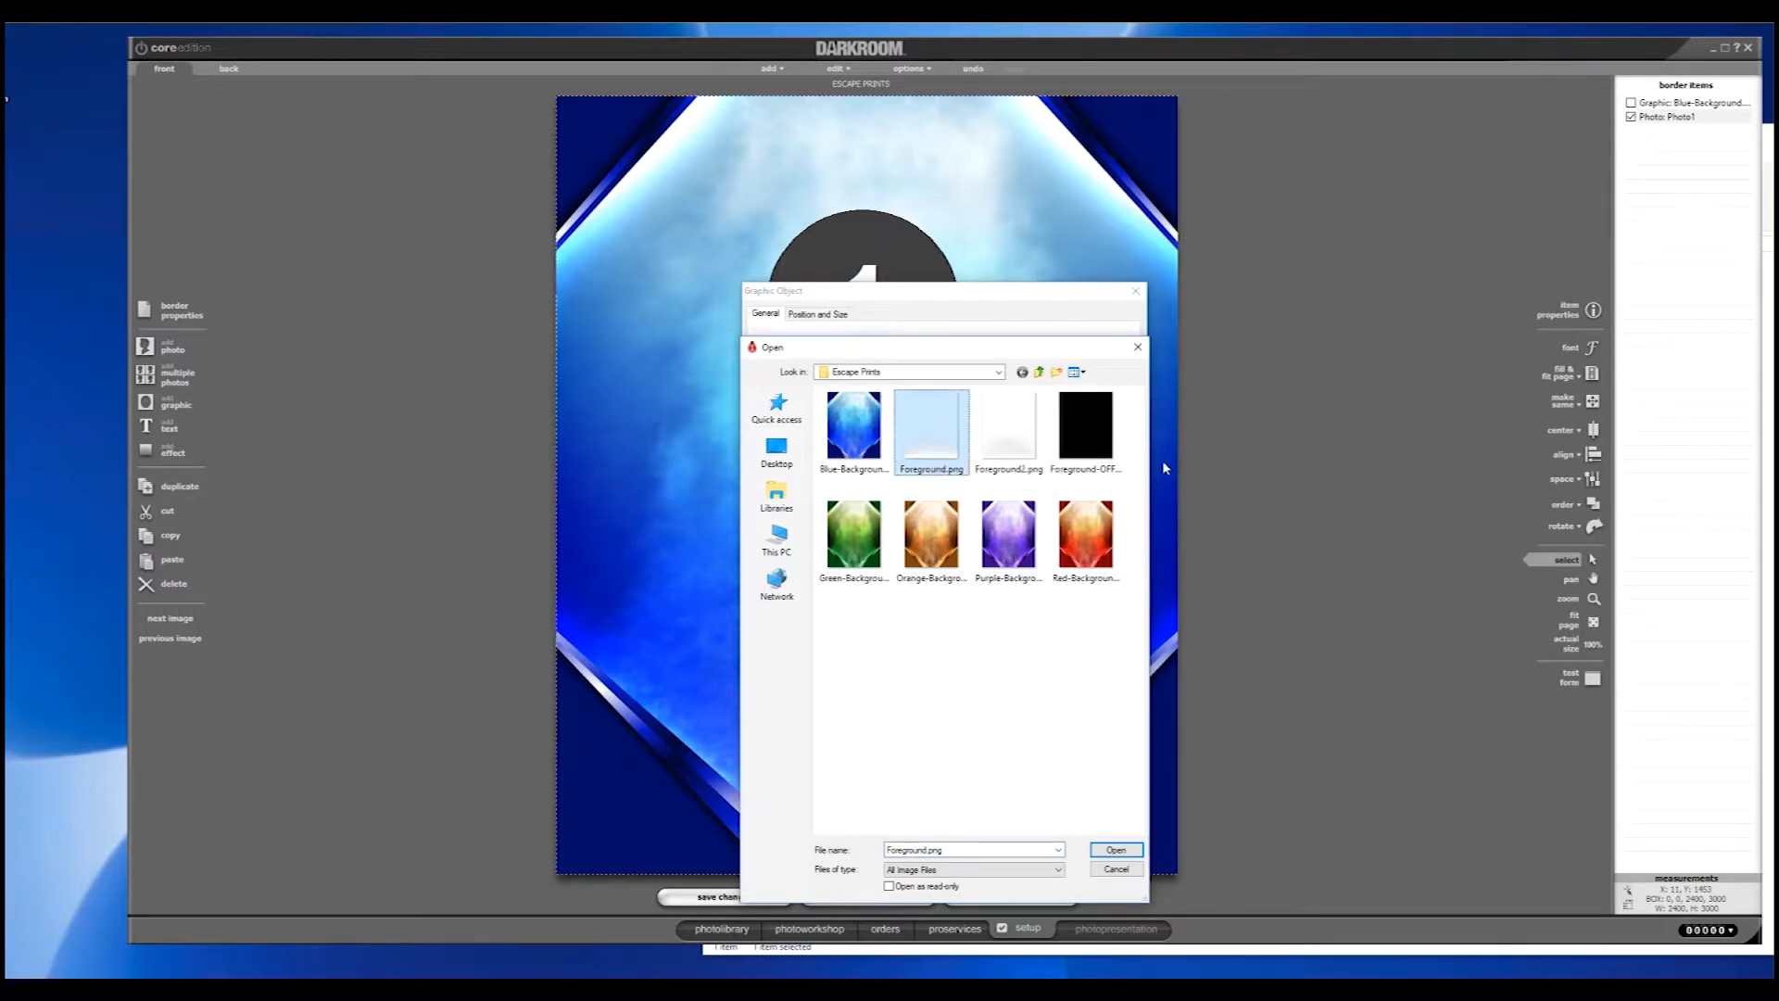
left_click(1111, 447)
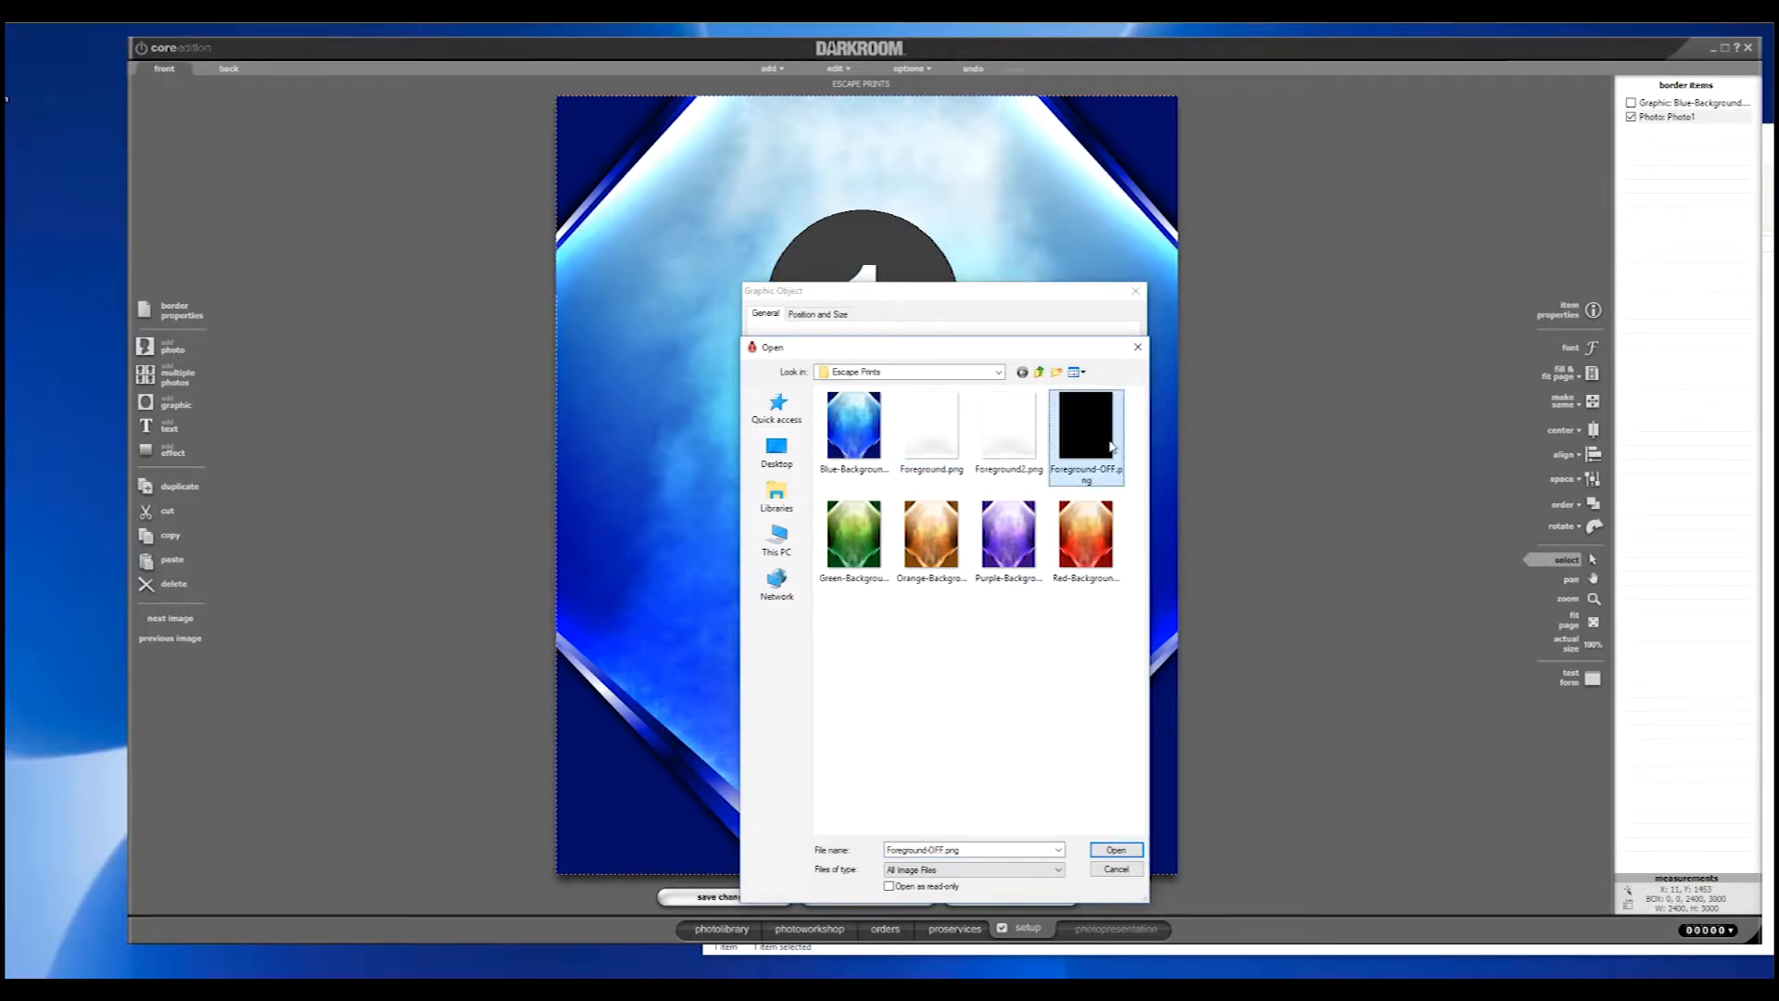
left_click(930, 431, "ctrl")
left_click(1012, 436, "ctrl")
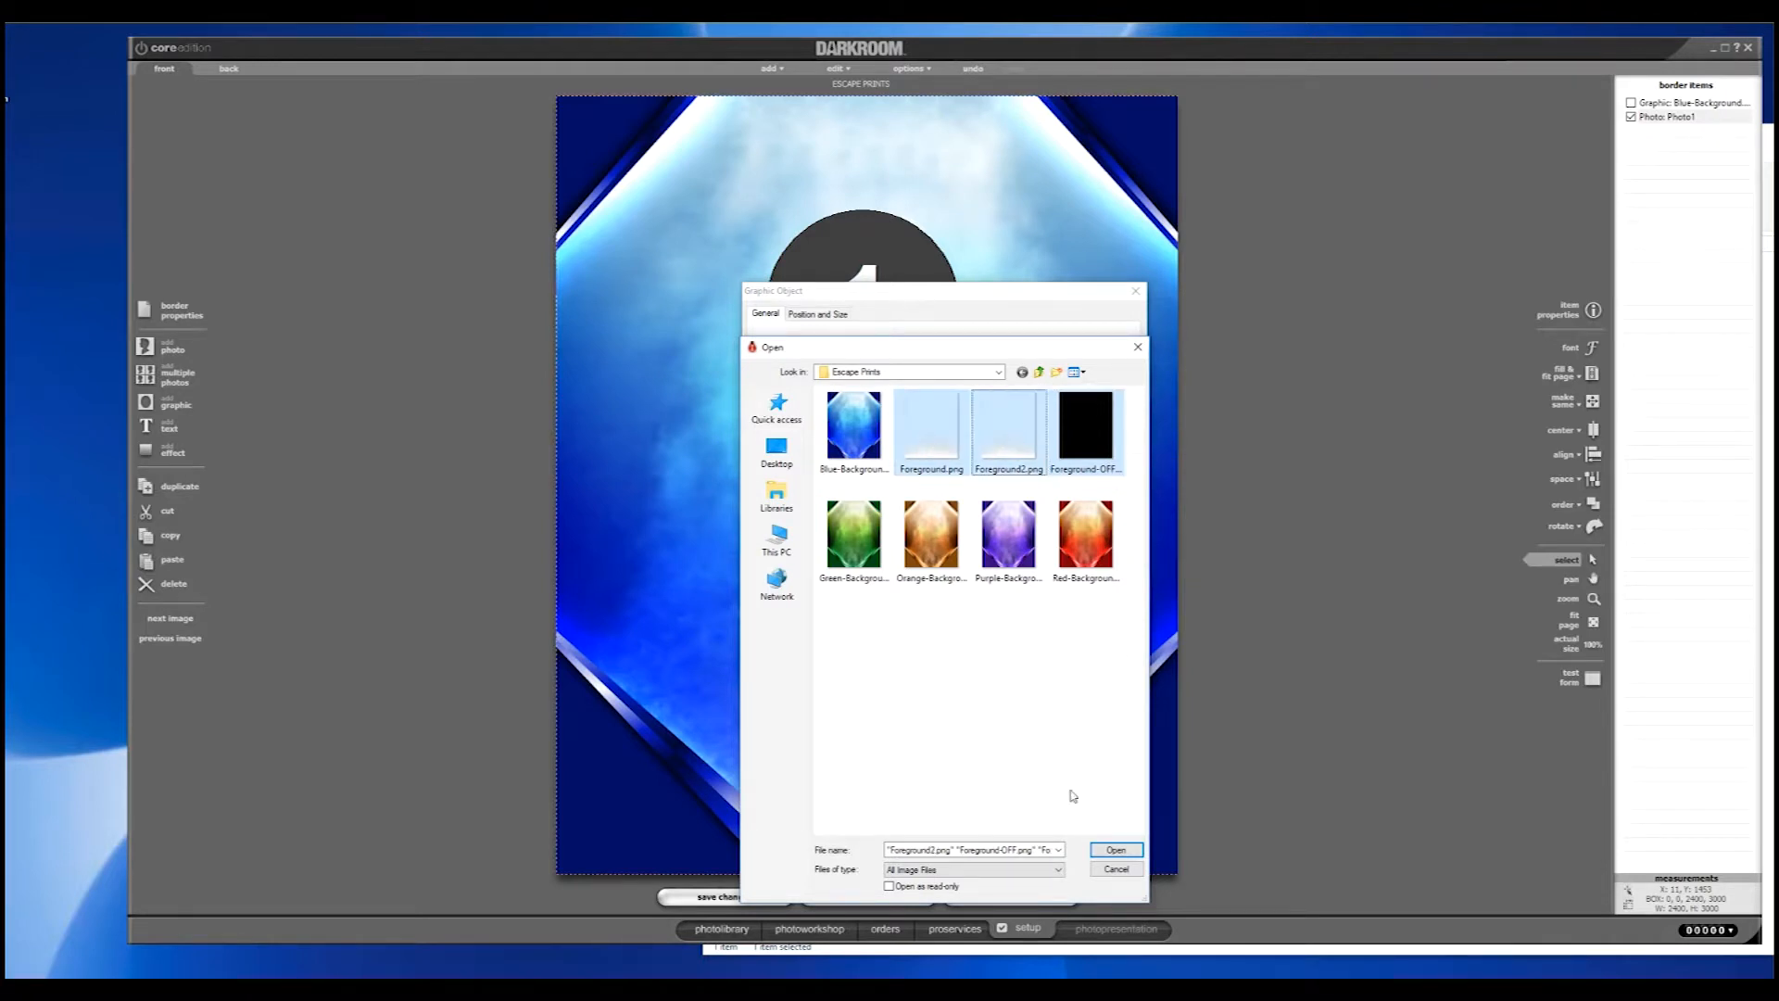
left_click(1110, 849)
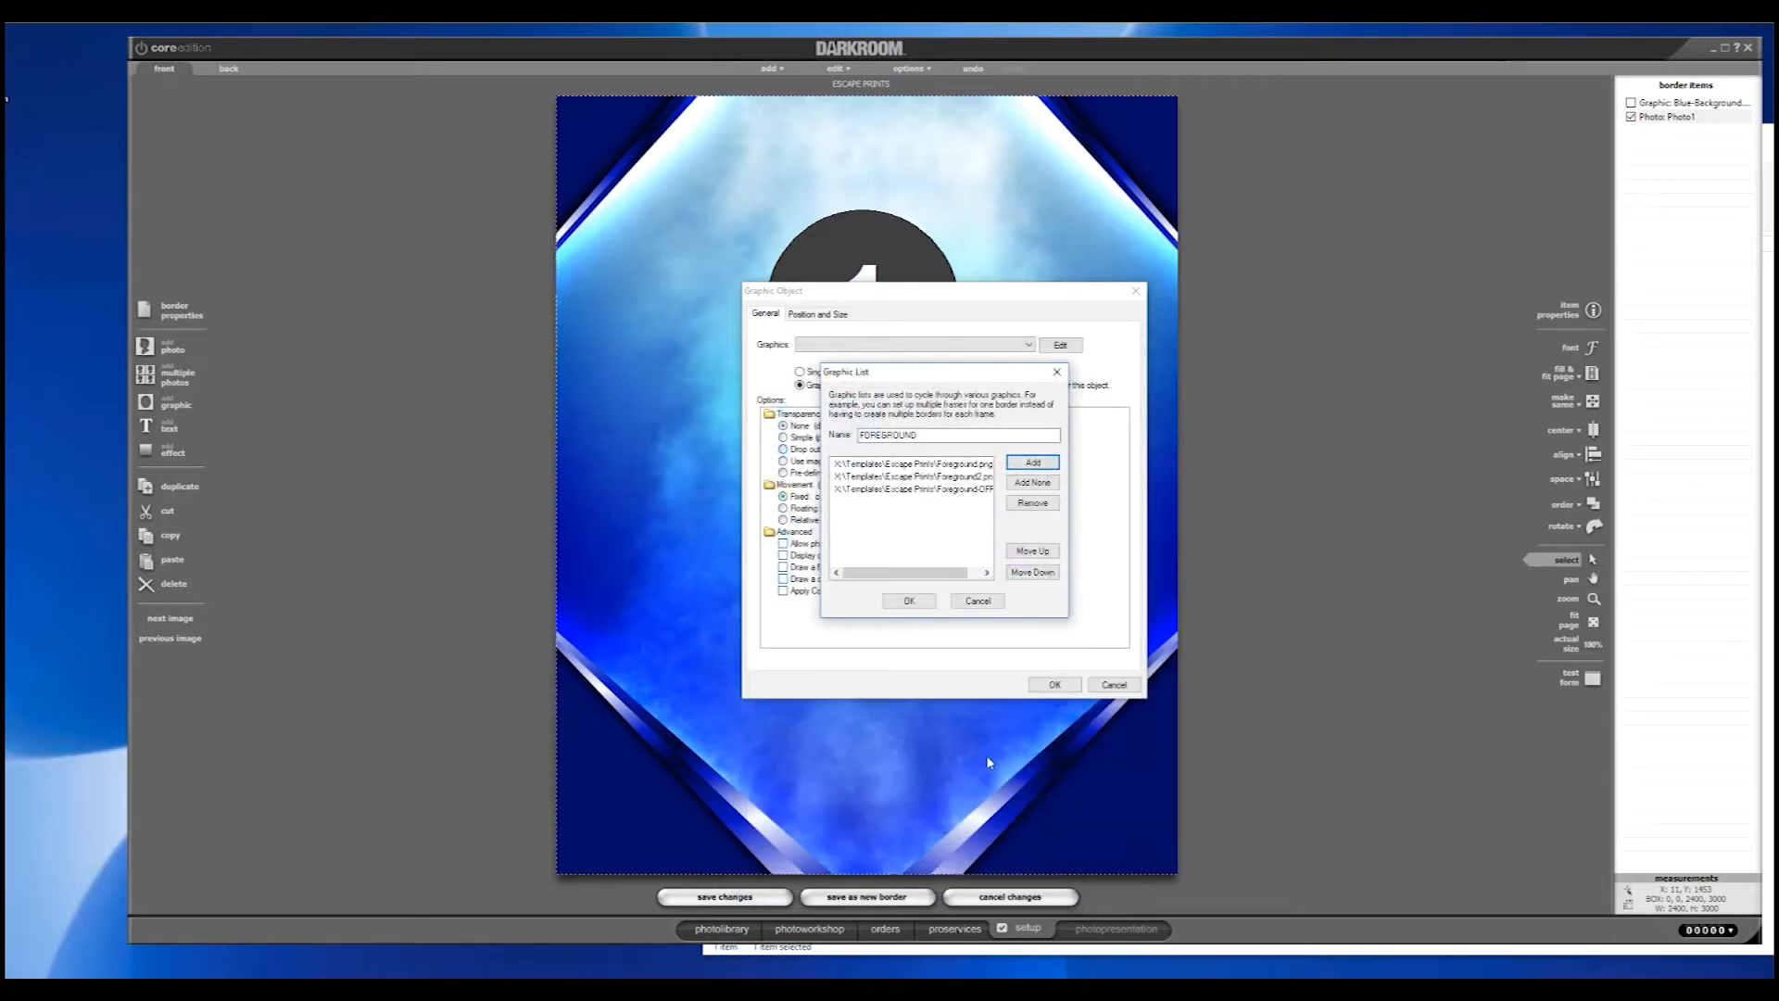
left_click(917, 600)
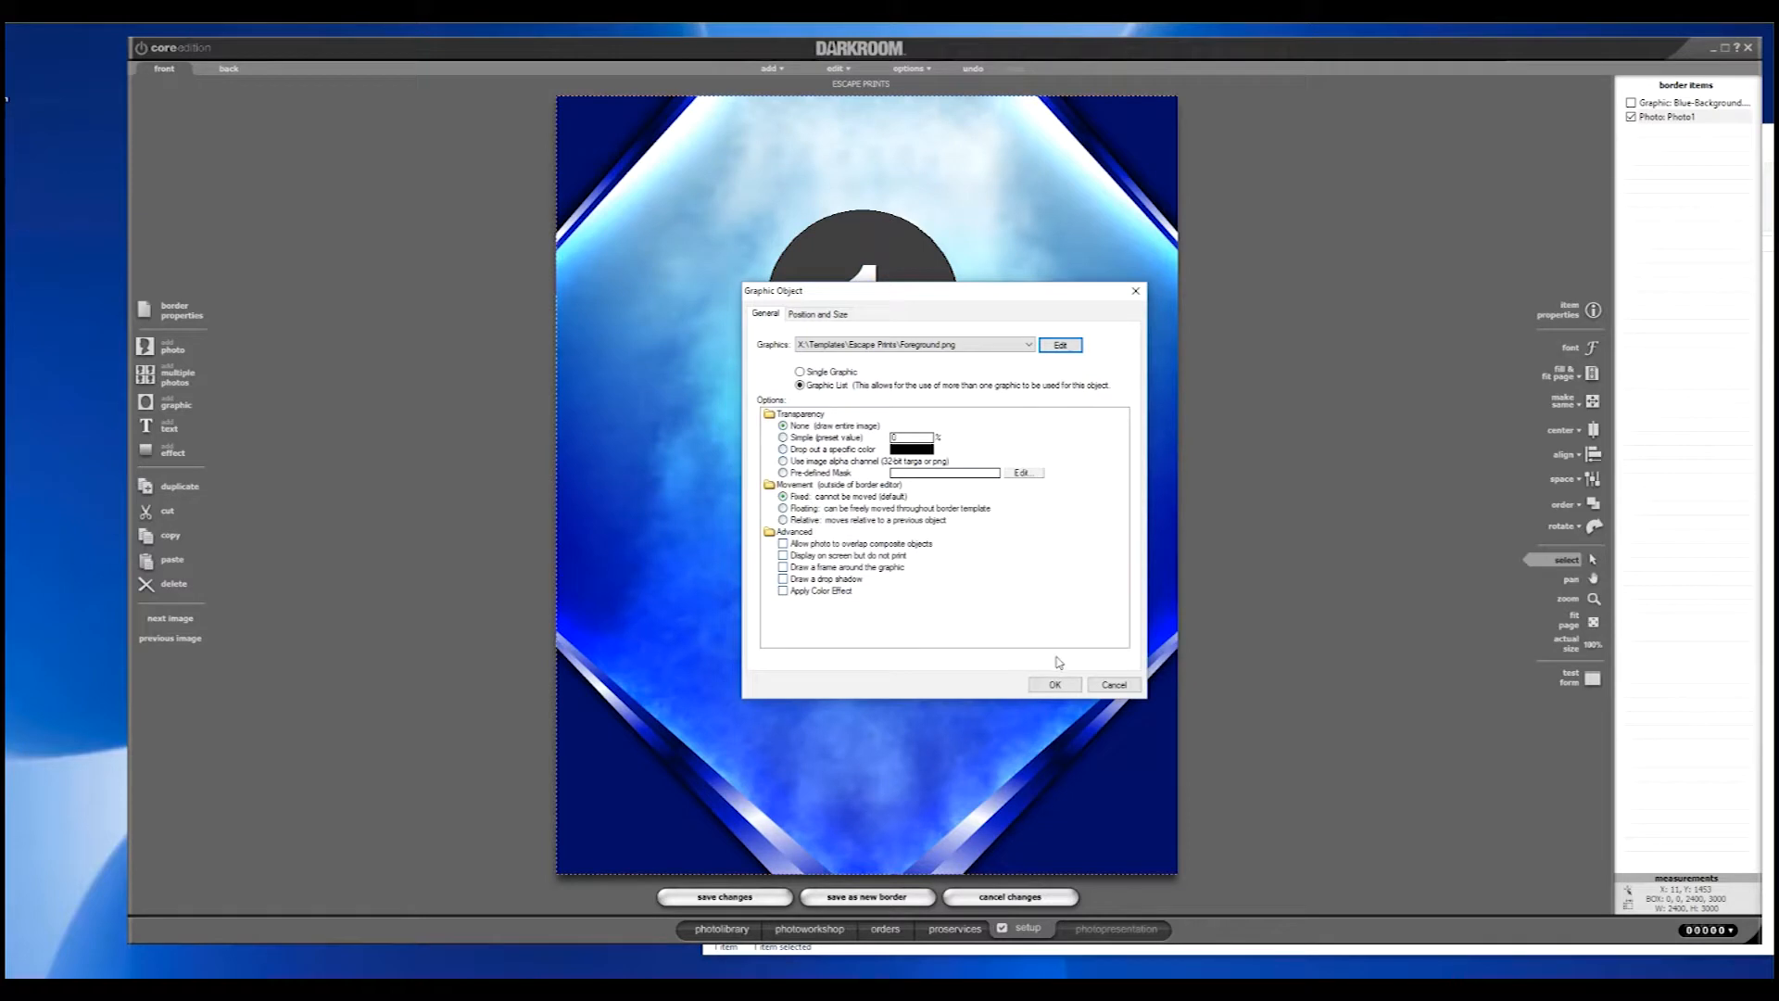
left_click(1055, 684)
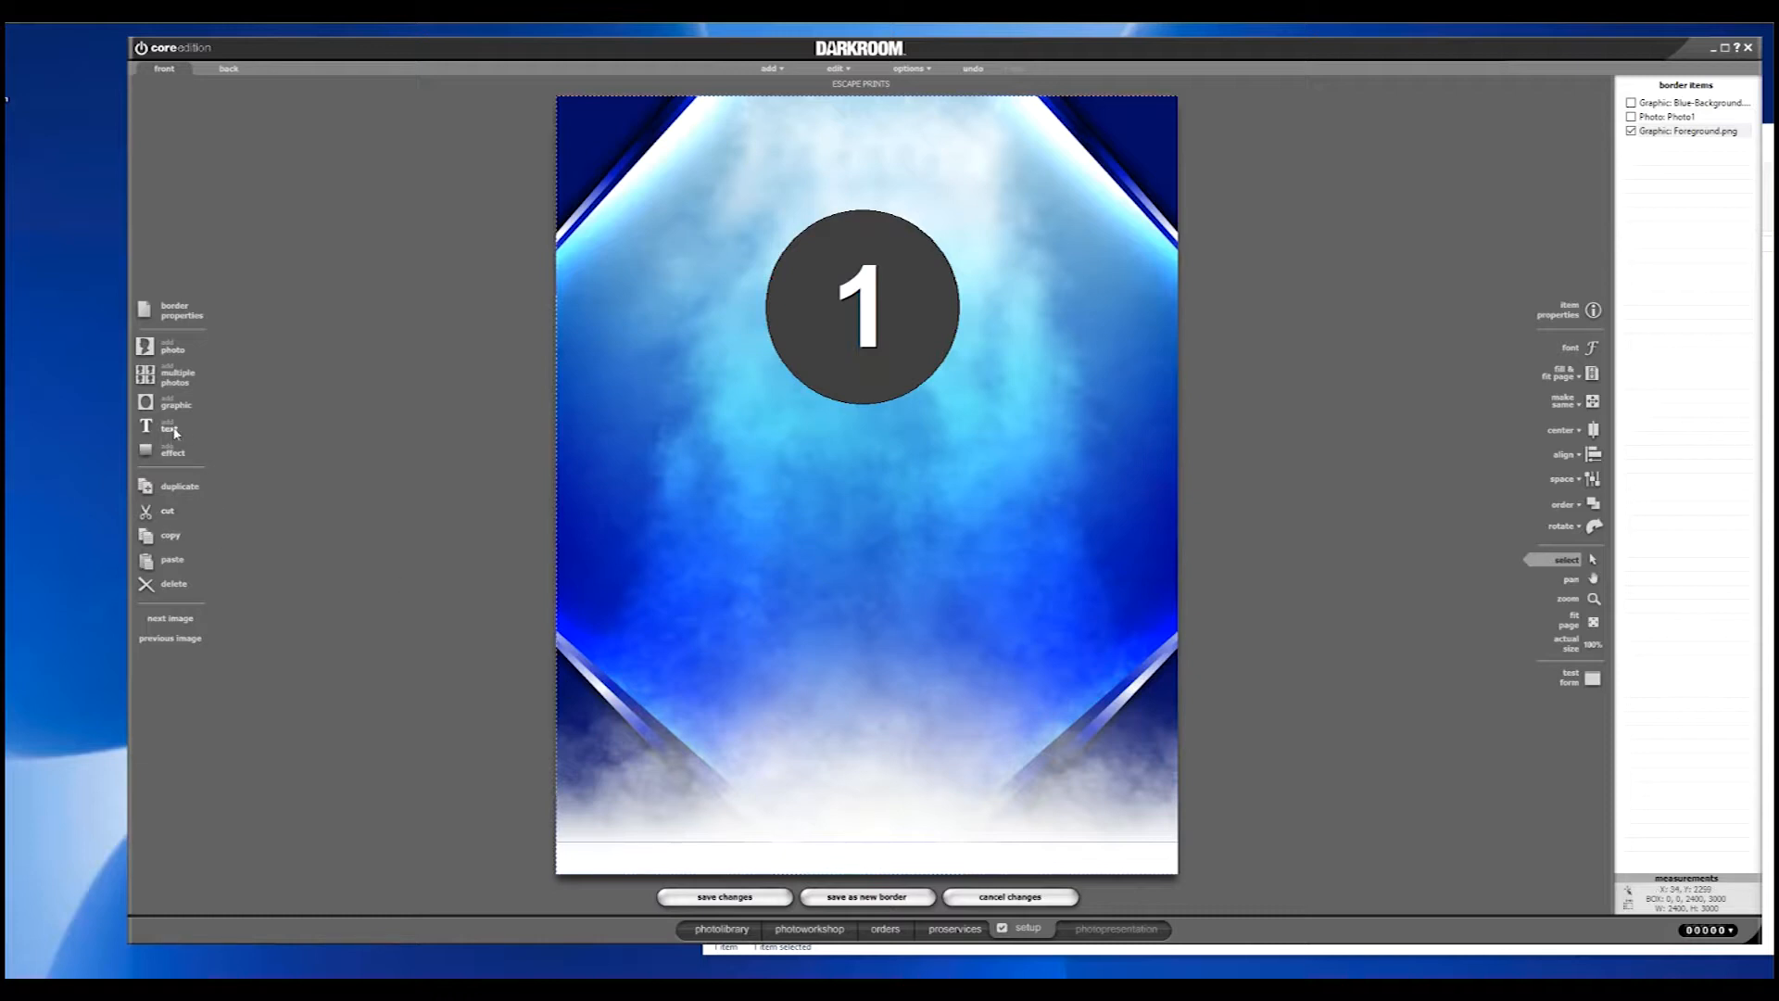
- Start a new text object and set its font to NFL Vikings
left_click(171, 428)
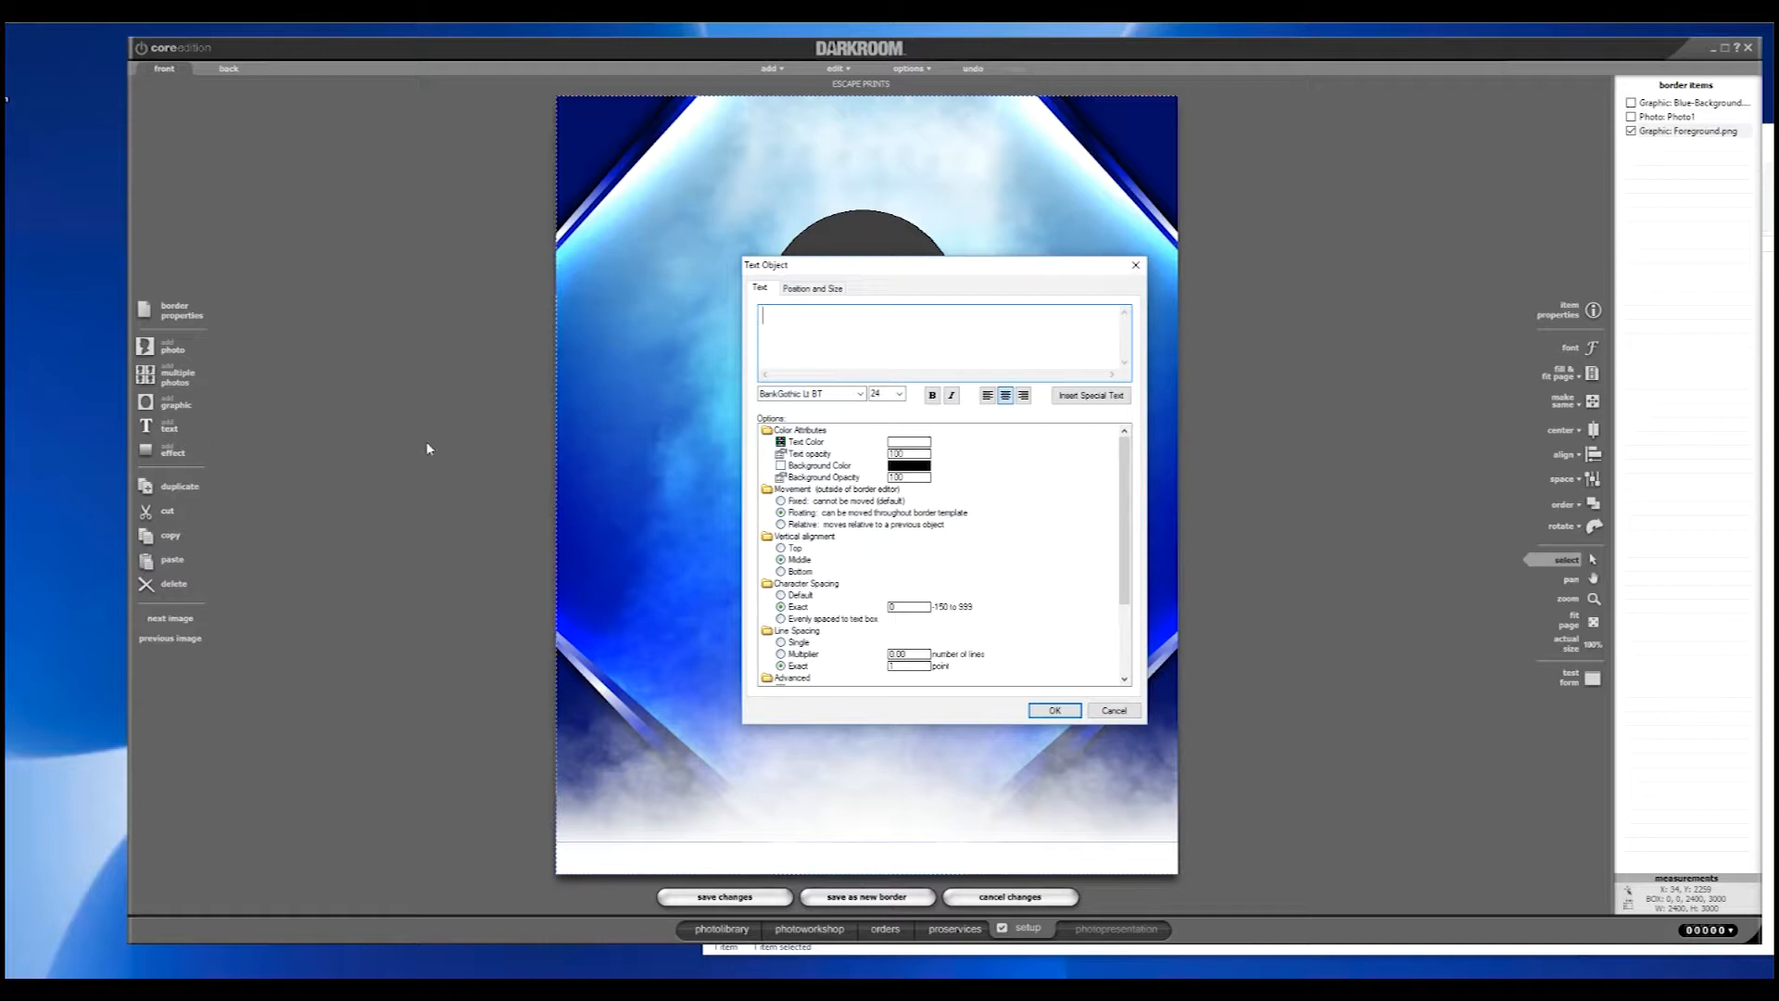
left_click(861, 394)
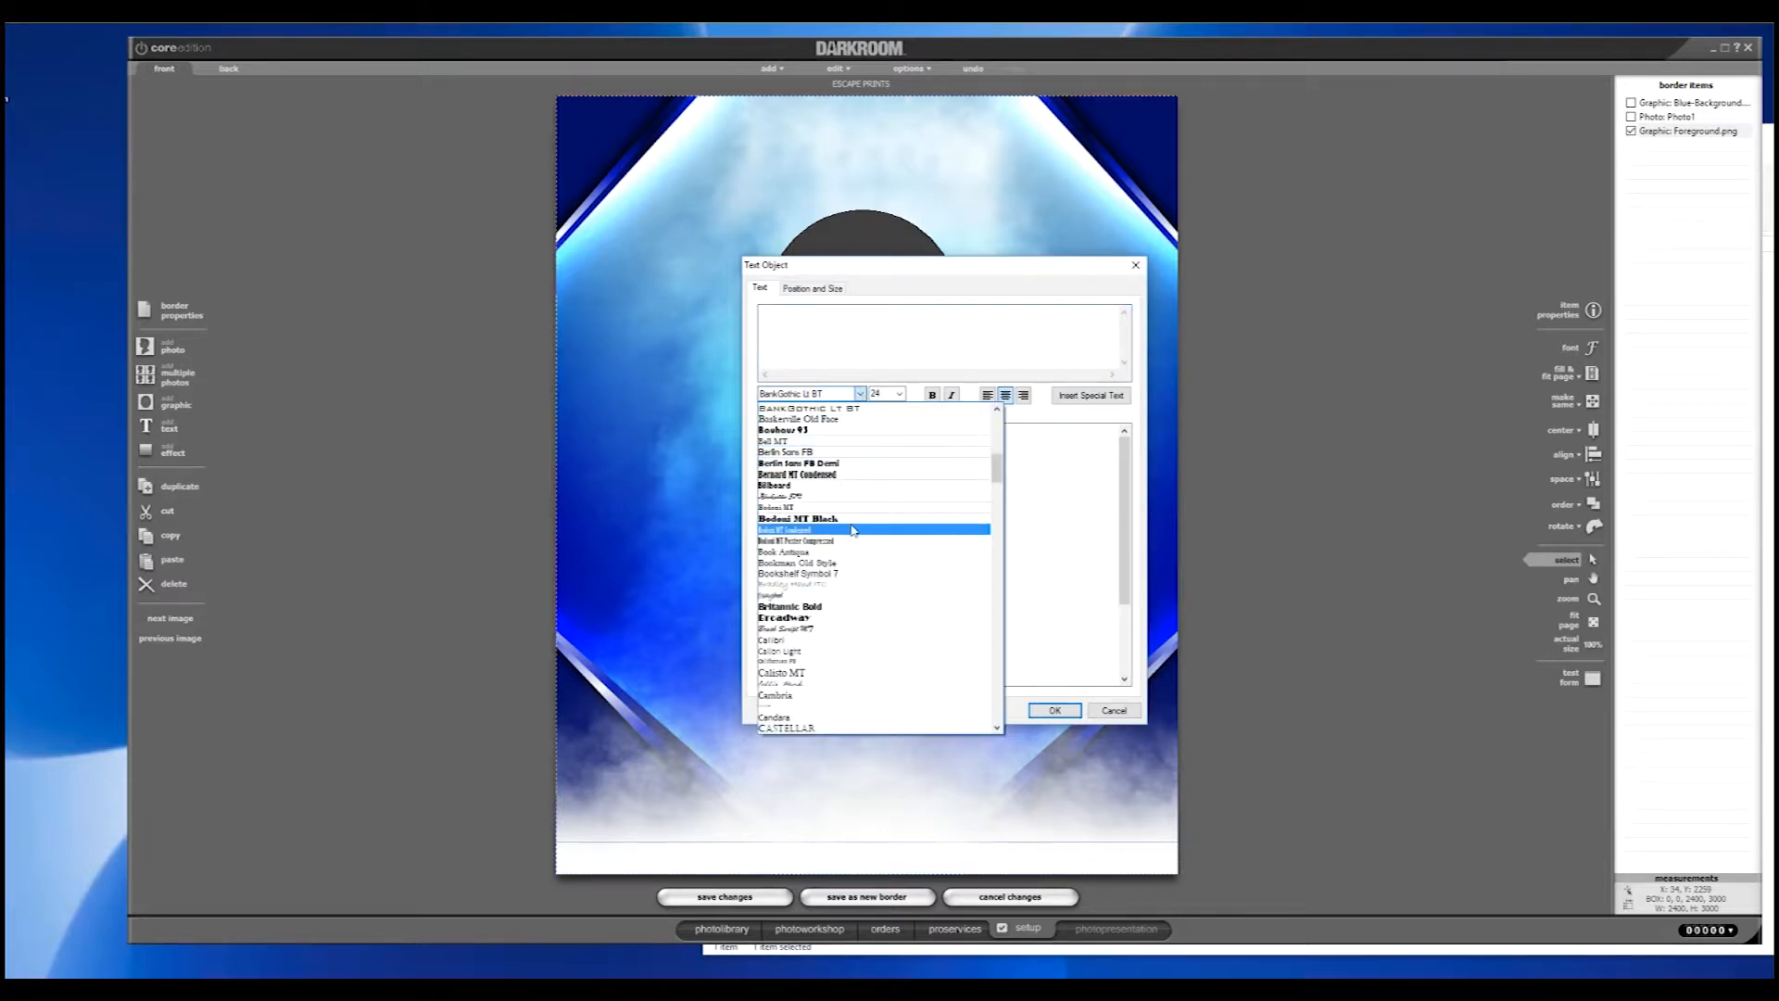
scroll(853, 530, "down", 4)
scroll(854, 530, "down", 4)
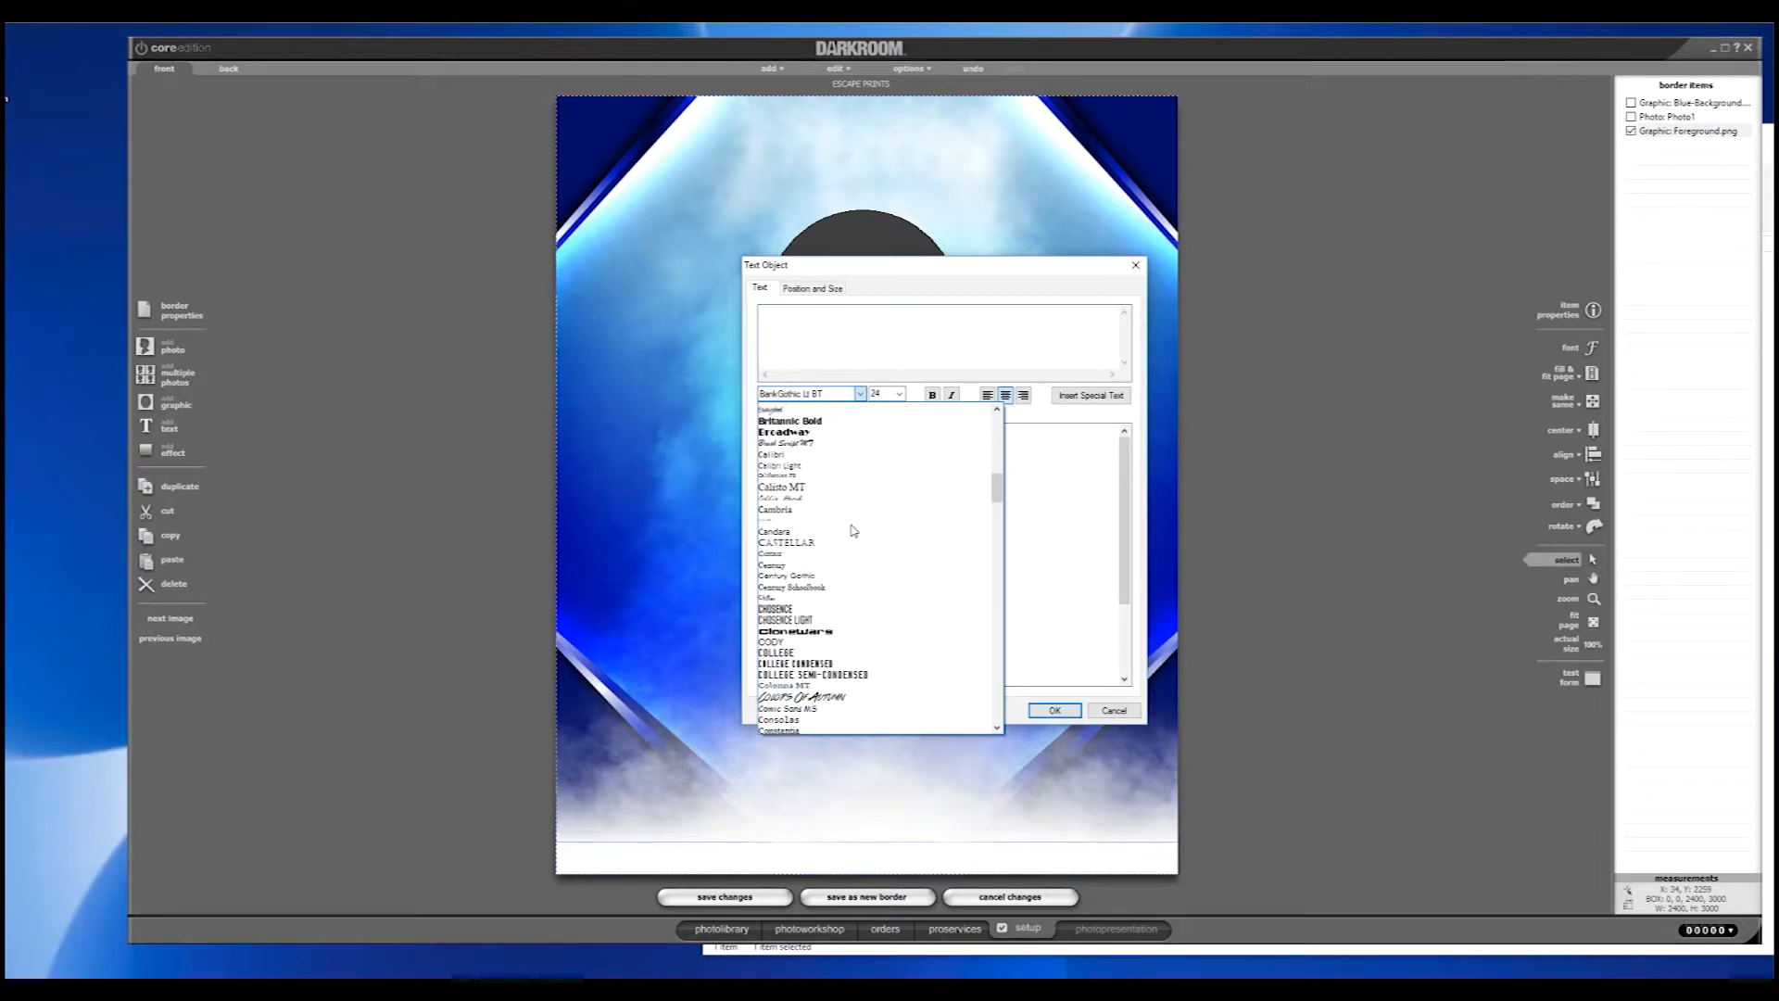
scroll(854, 530, "down", 5)
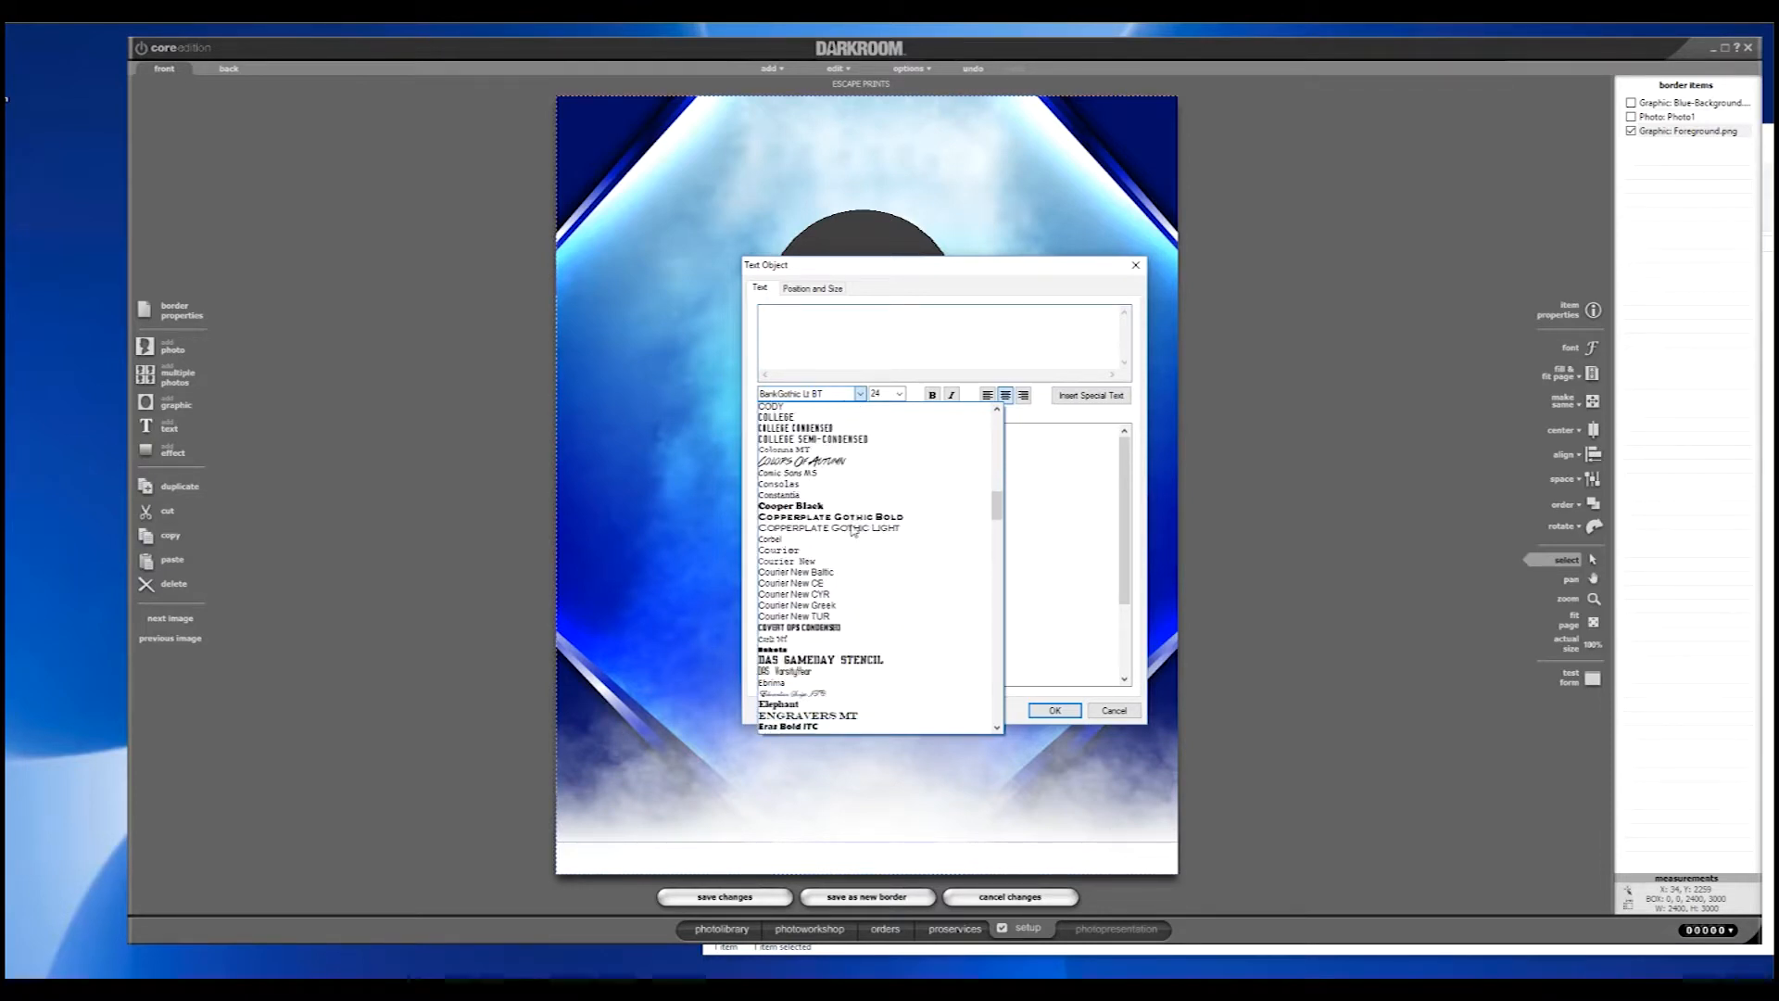
scroll(854, 530, "down", 4)
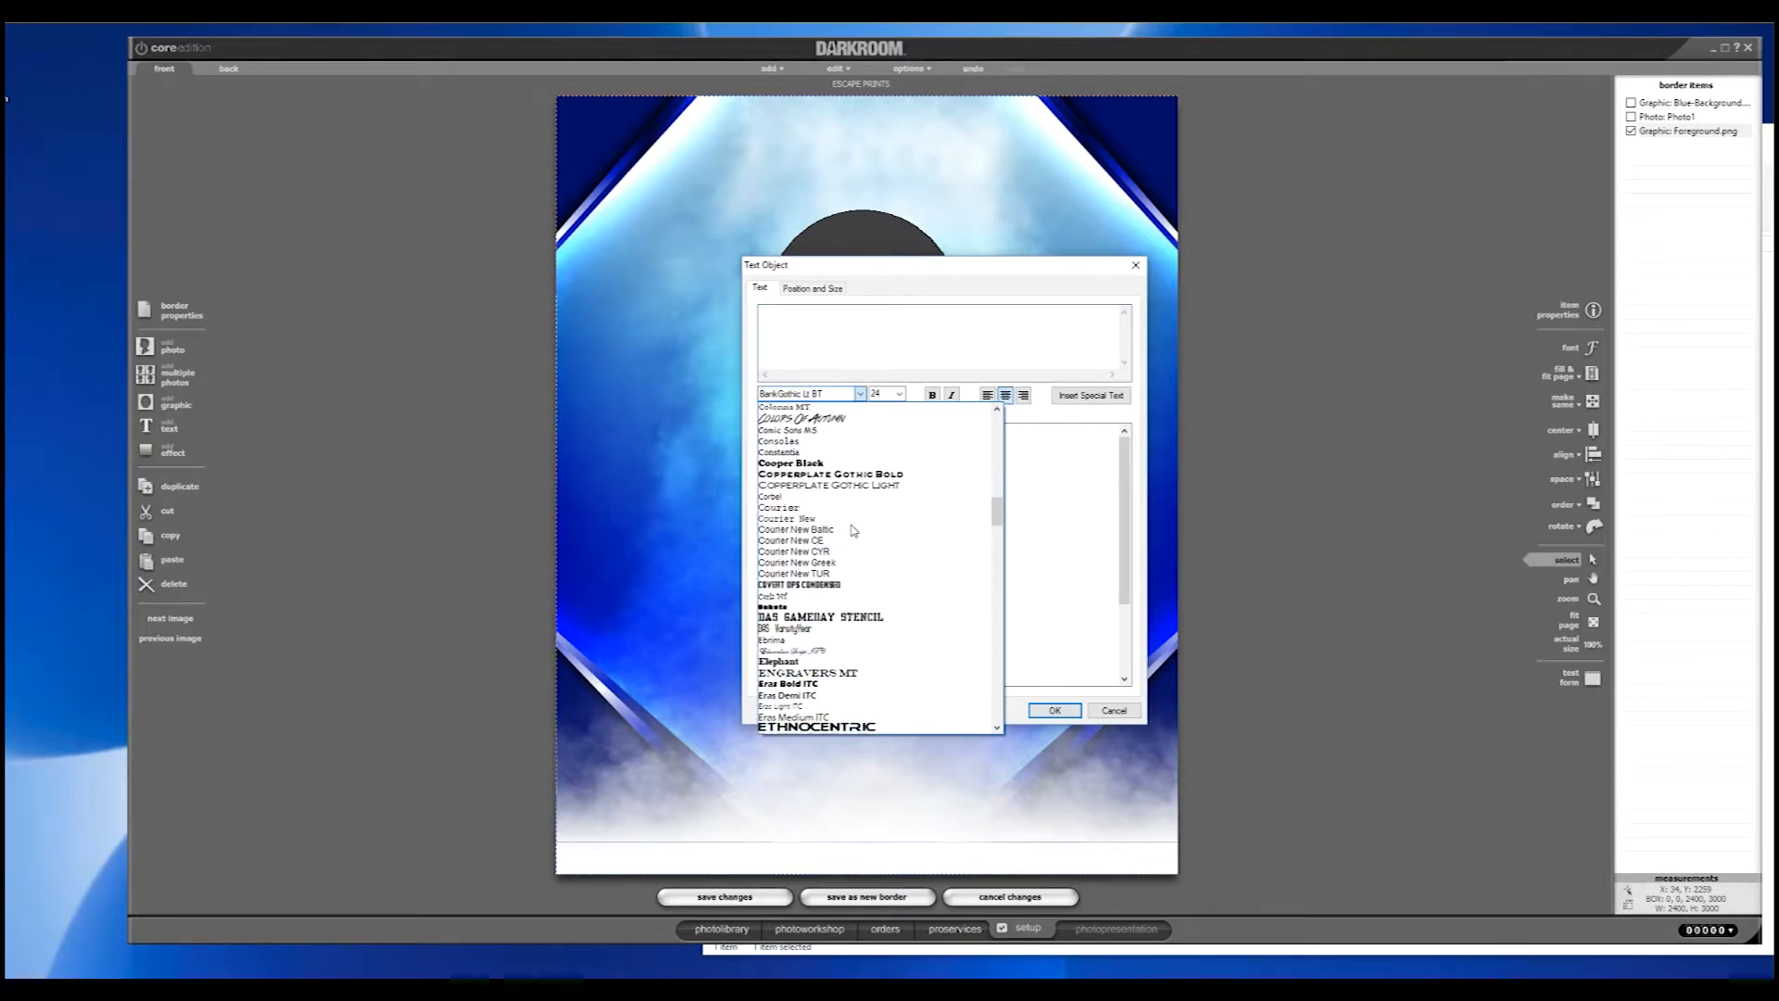
scroll(853, 530, "down", 6)
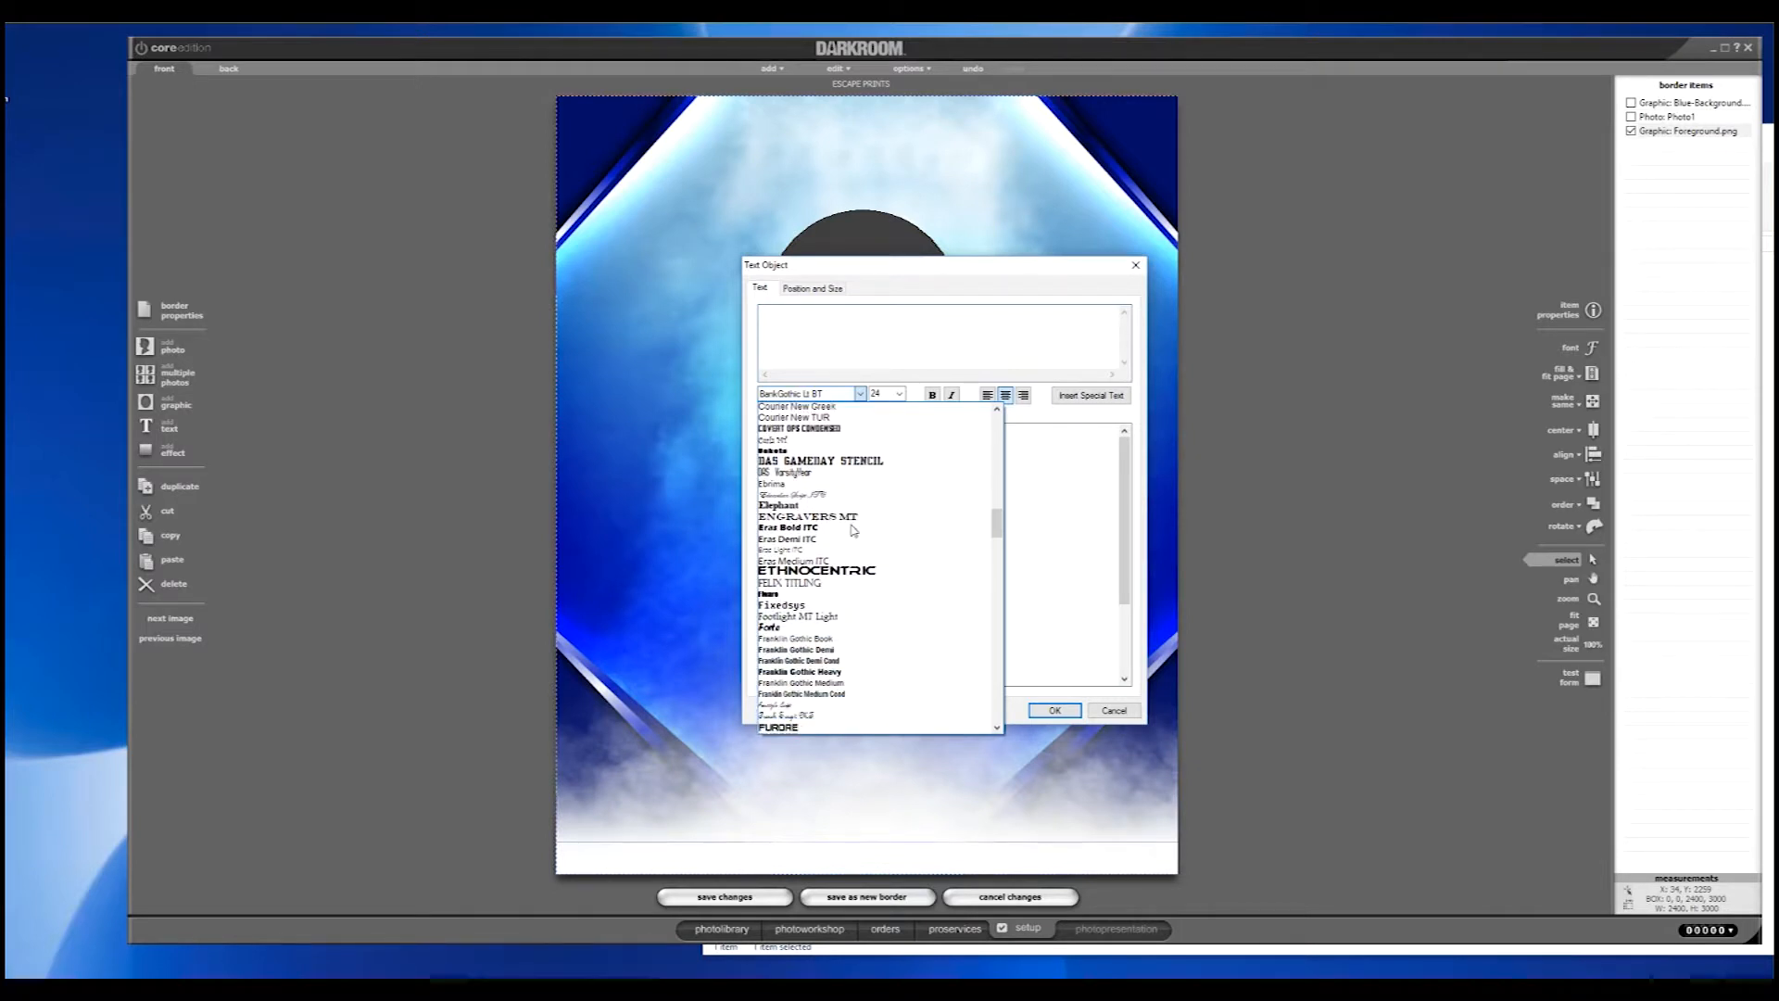
scroll(853, 530, "down", 6)
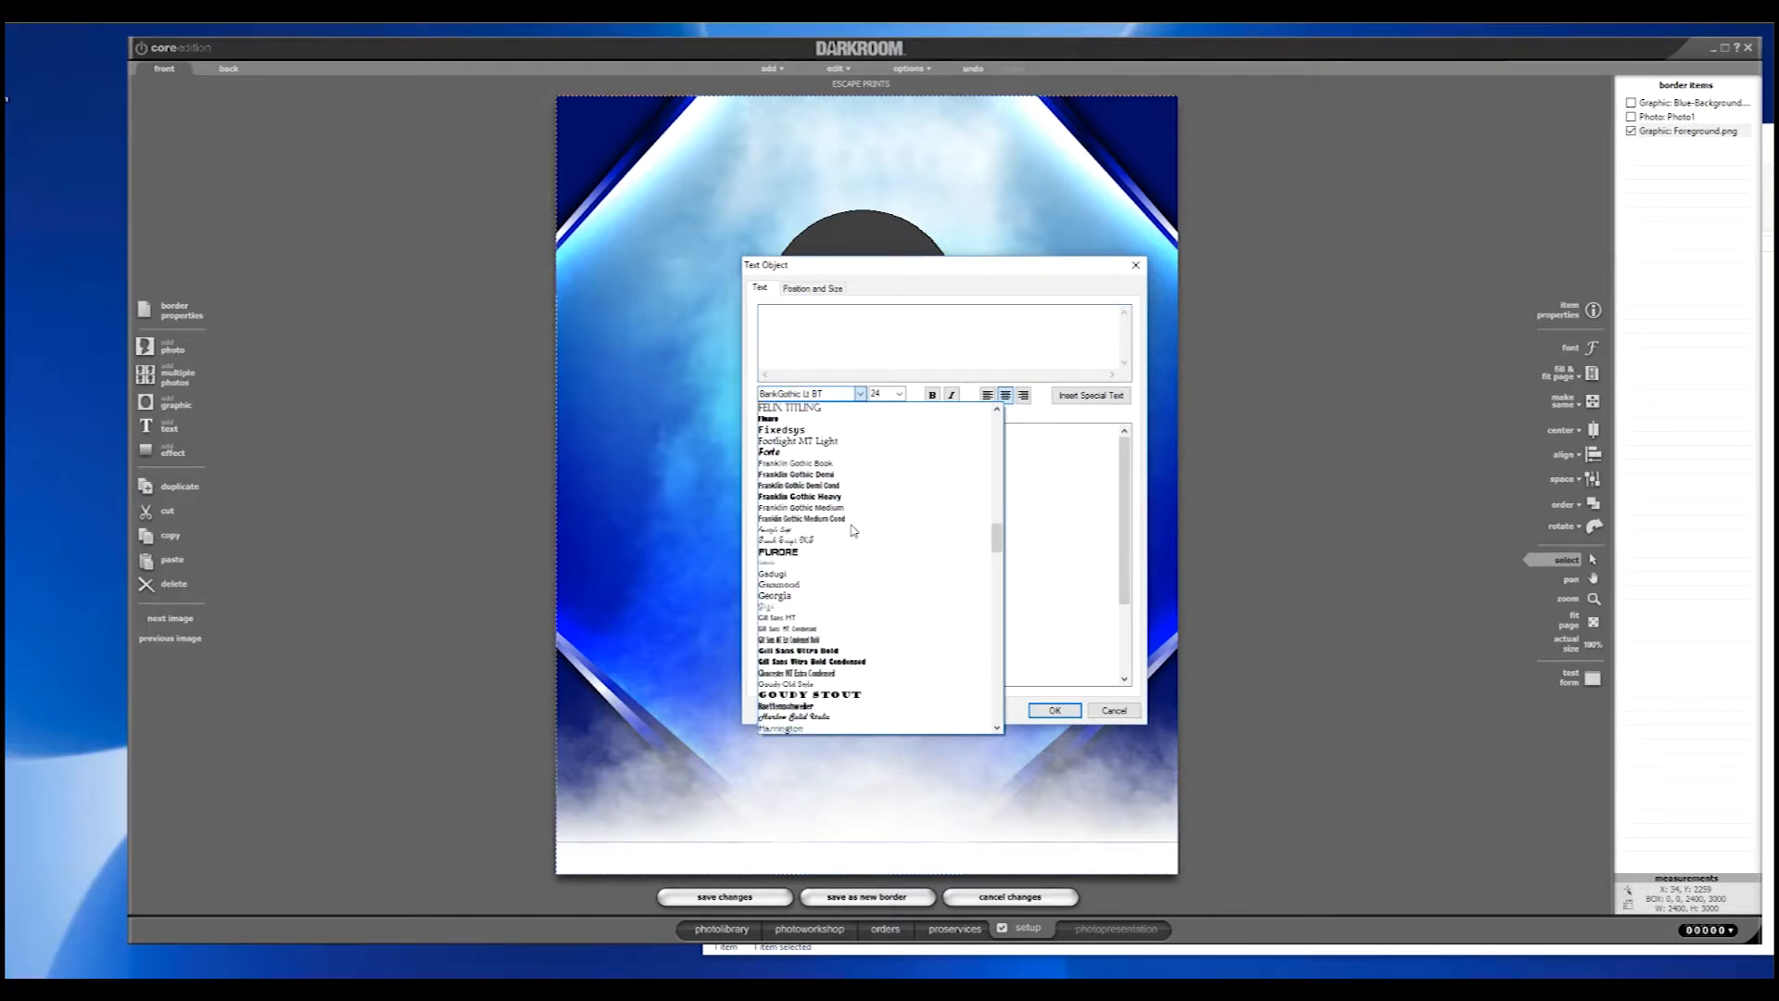
scroll(854, 530, "down", 7)
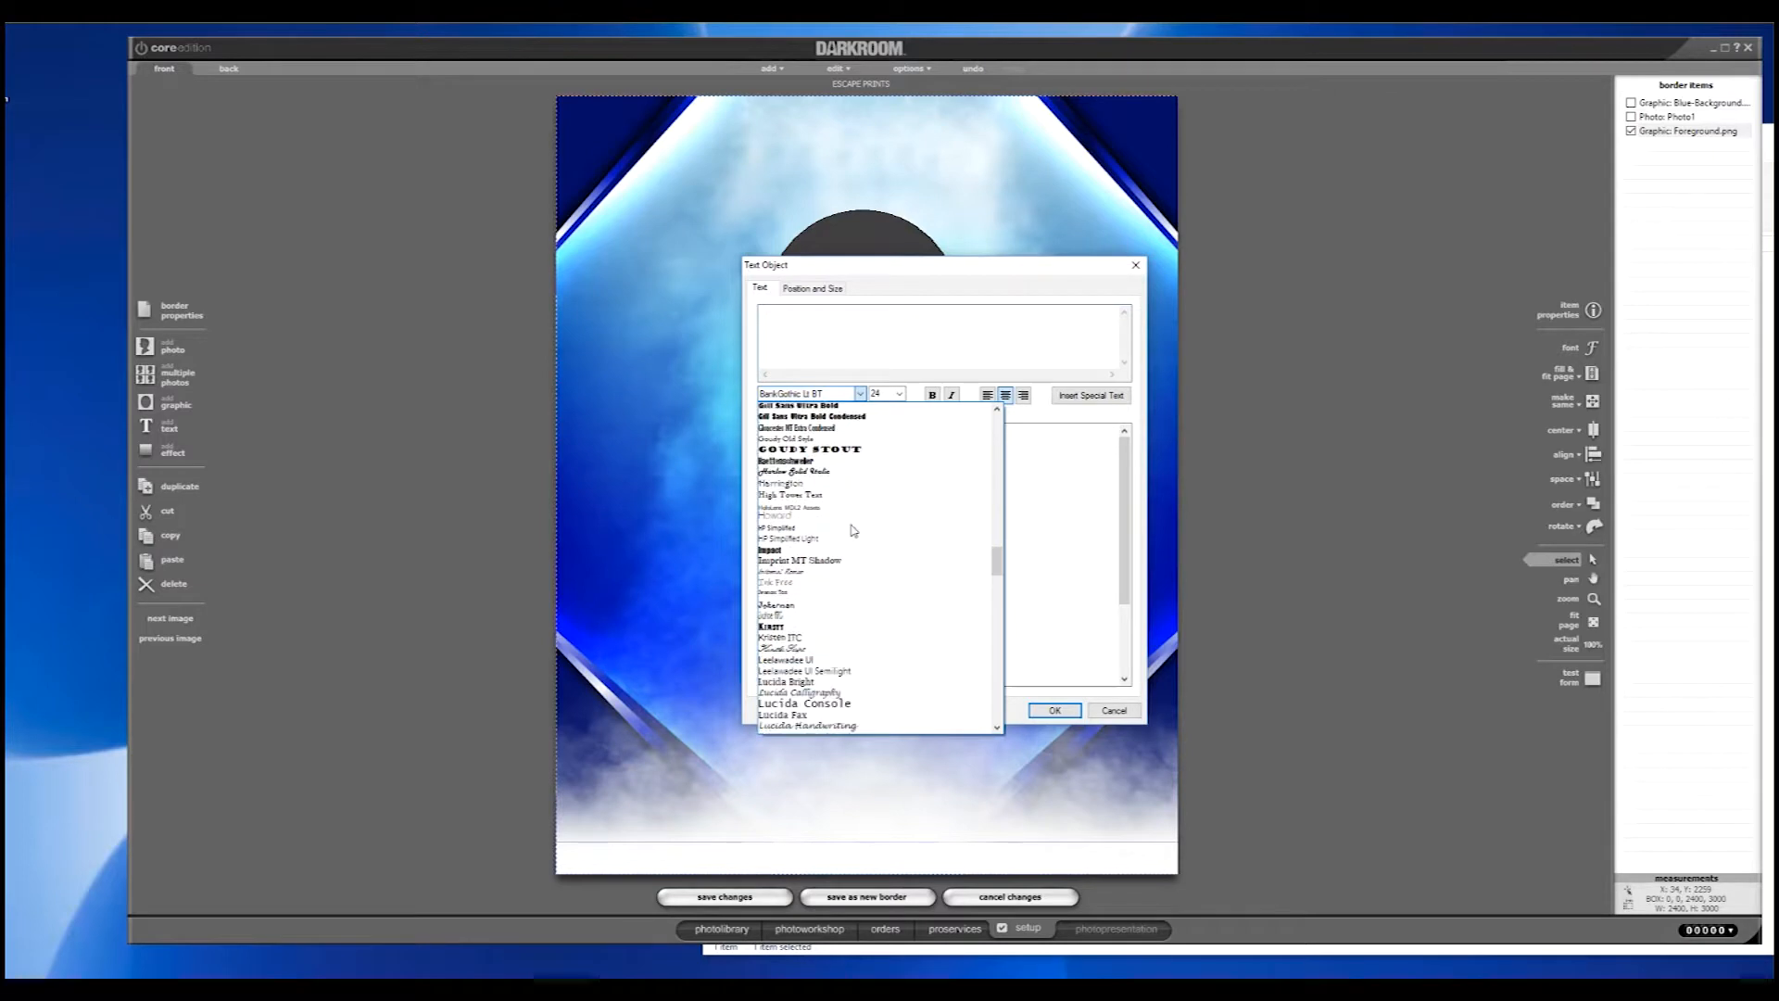
scroll(854, 530, "down", 10)
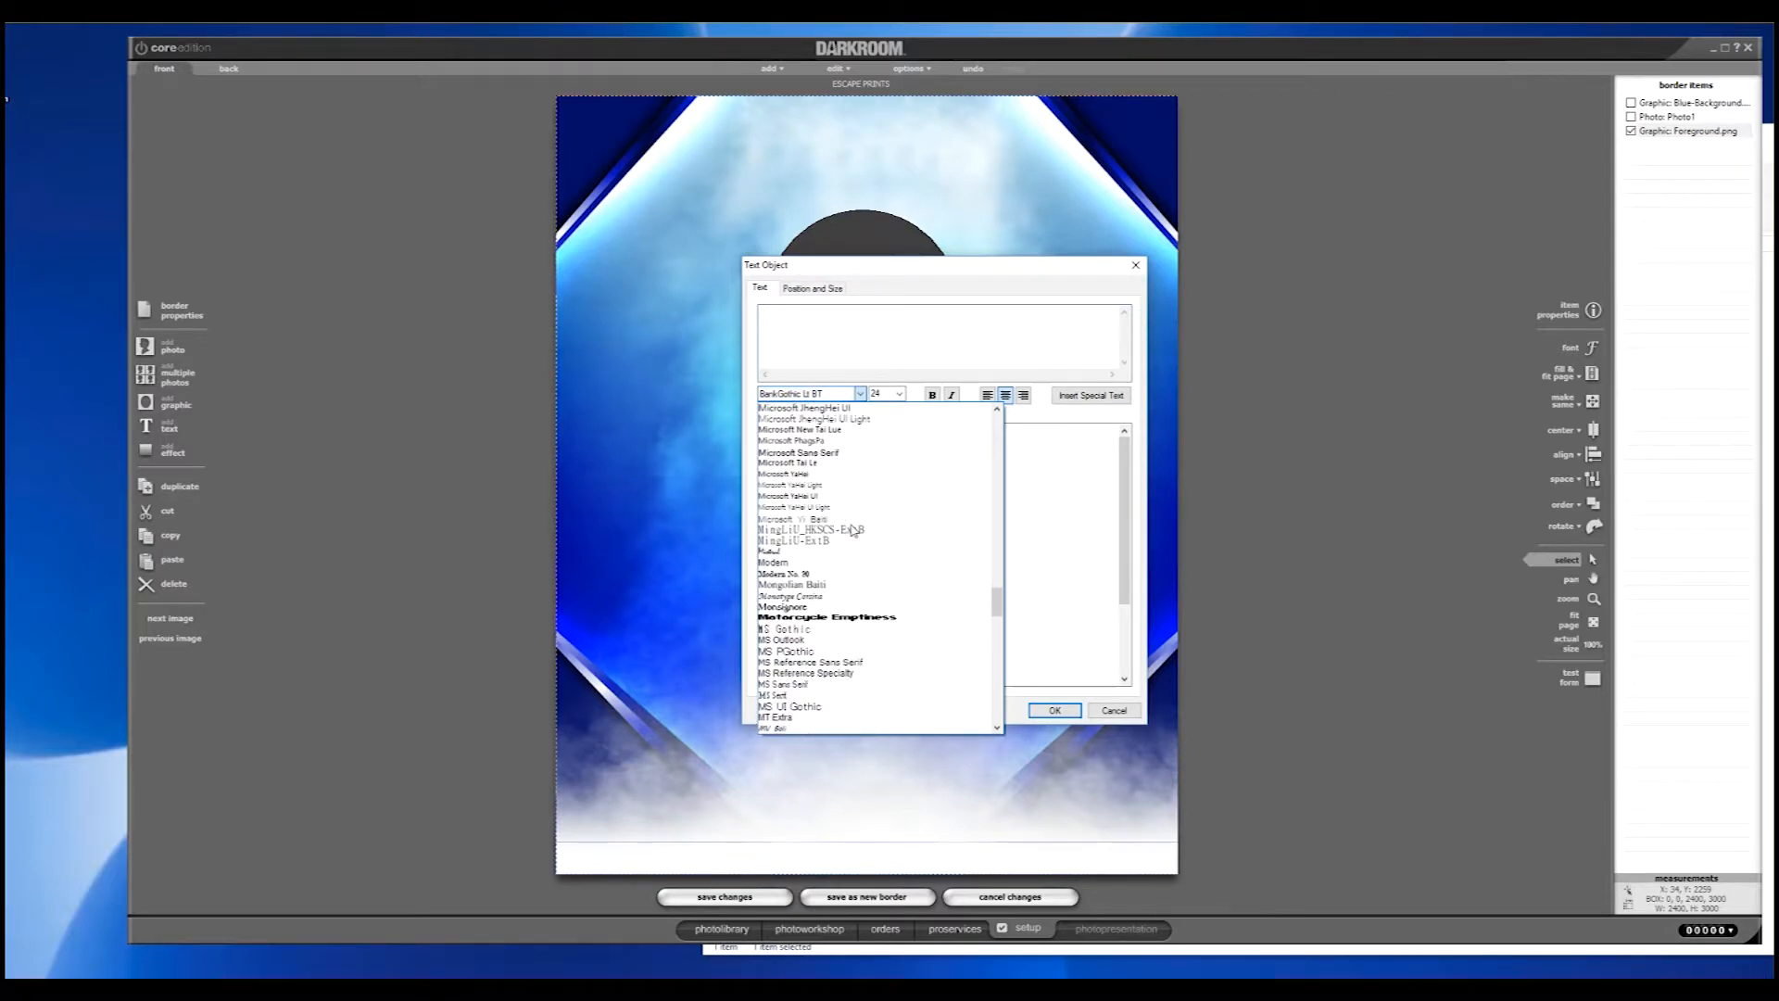
scroll(853, 530, "down", 4)
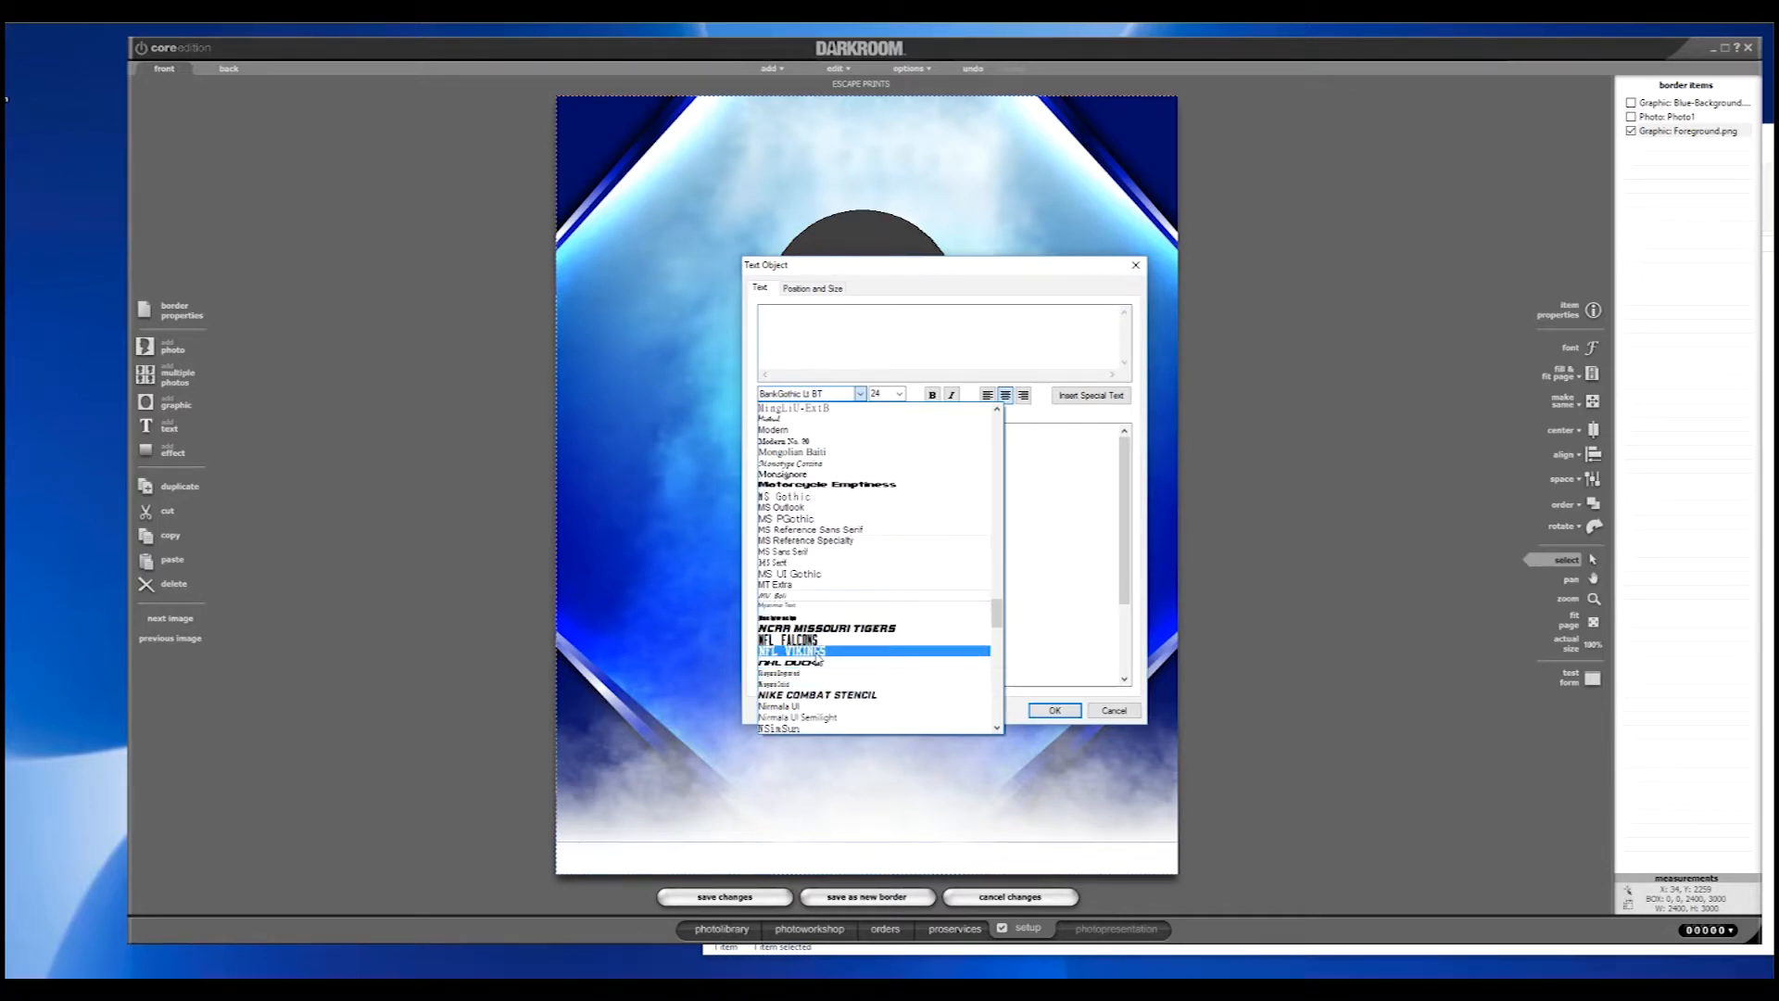
left_click(817, 652)
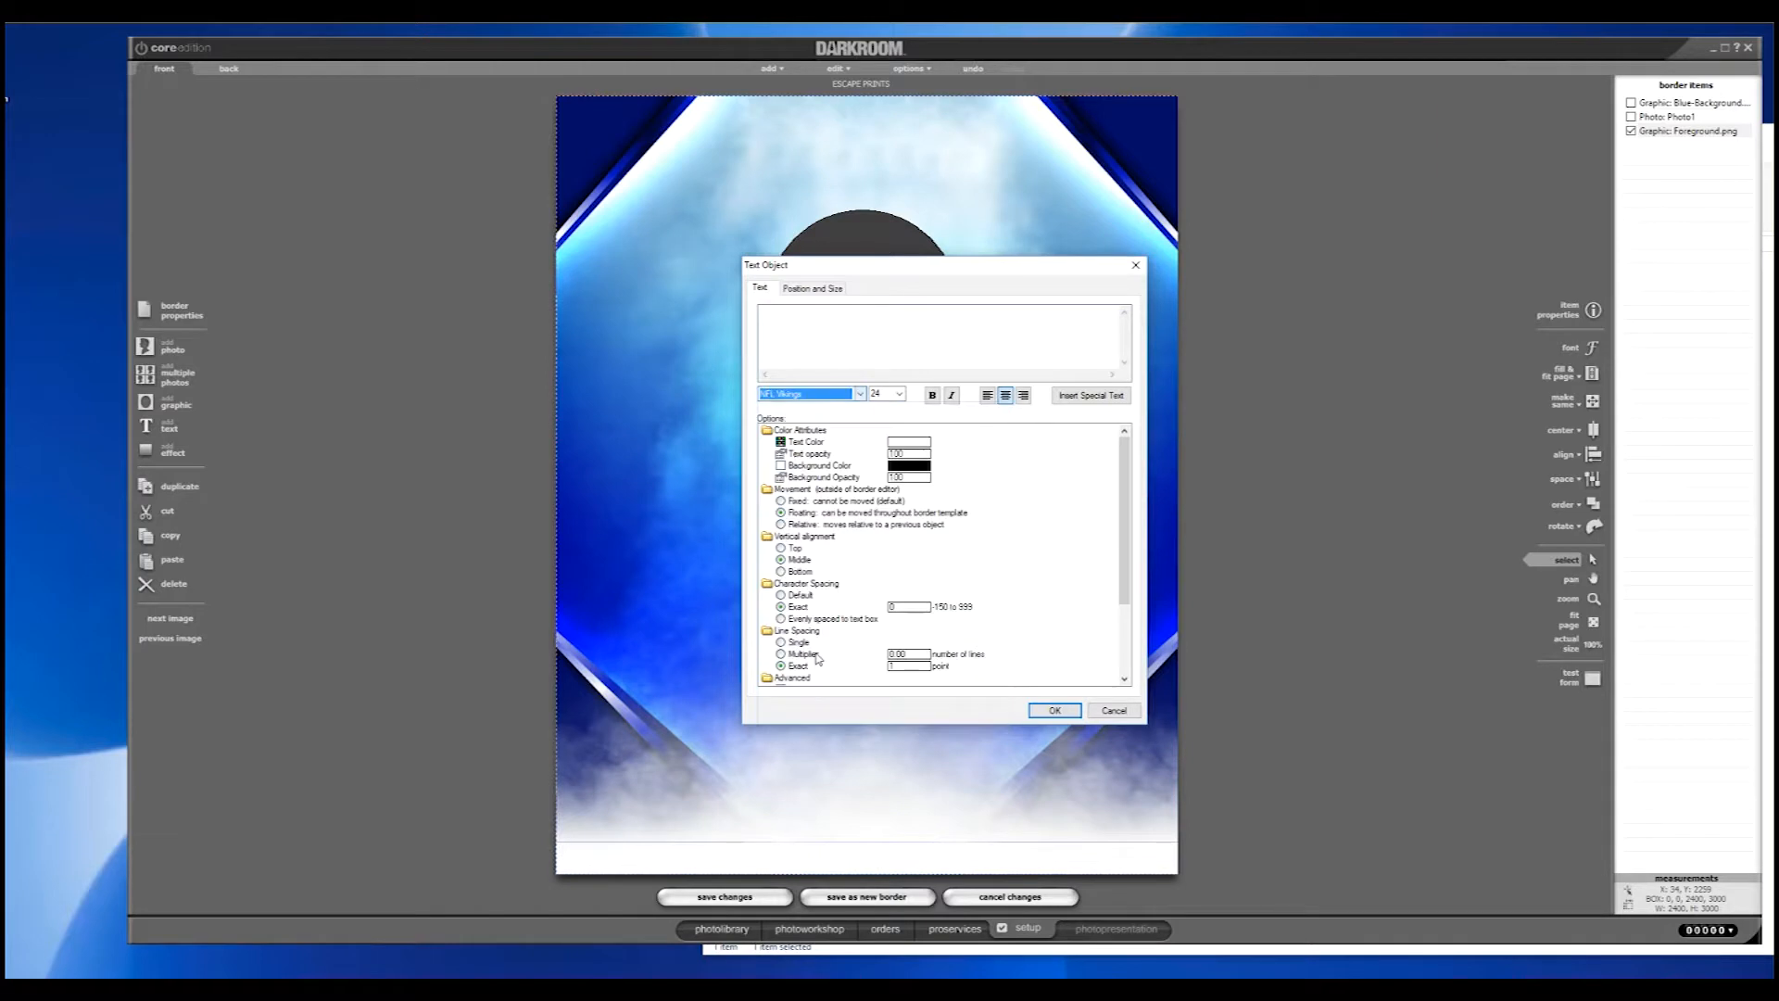
- Set the text color to black, allow changing it outside the border workshop, and name the color TEAM NAME COLOR
left_click(916, 453)
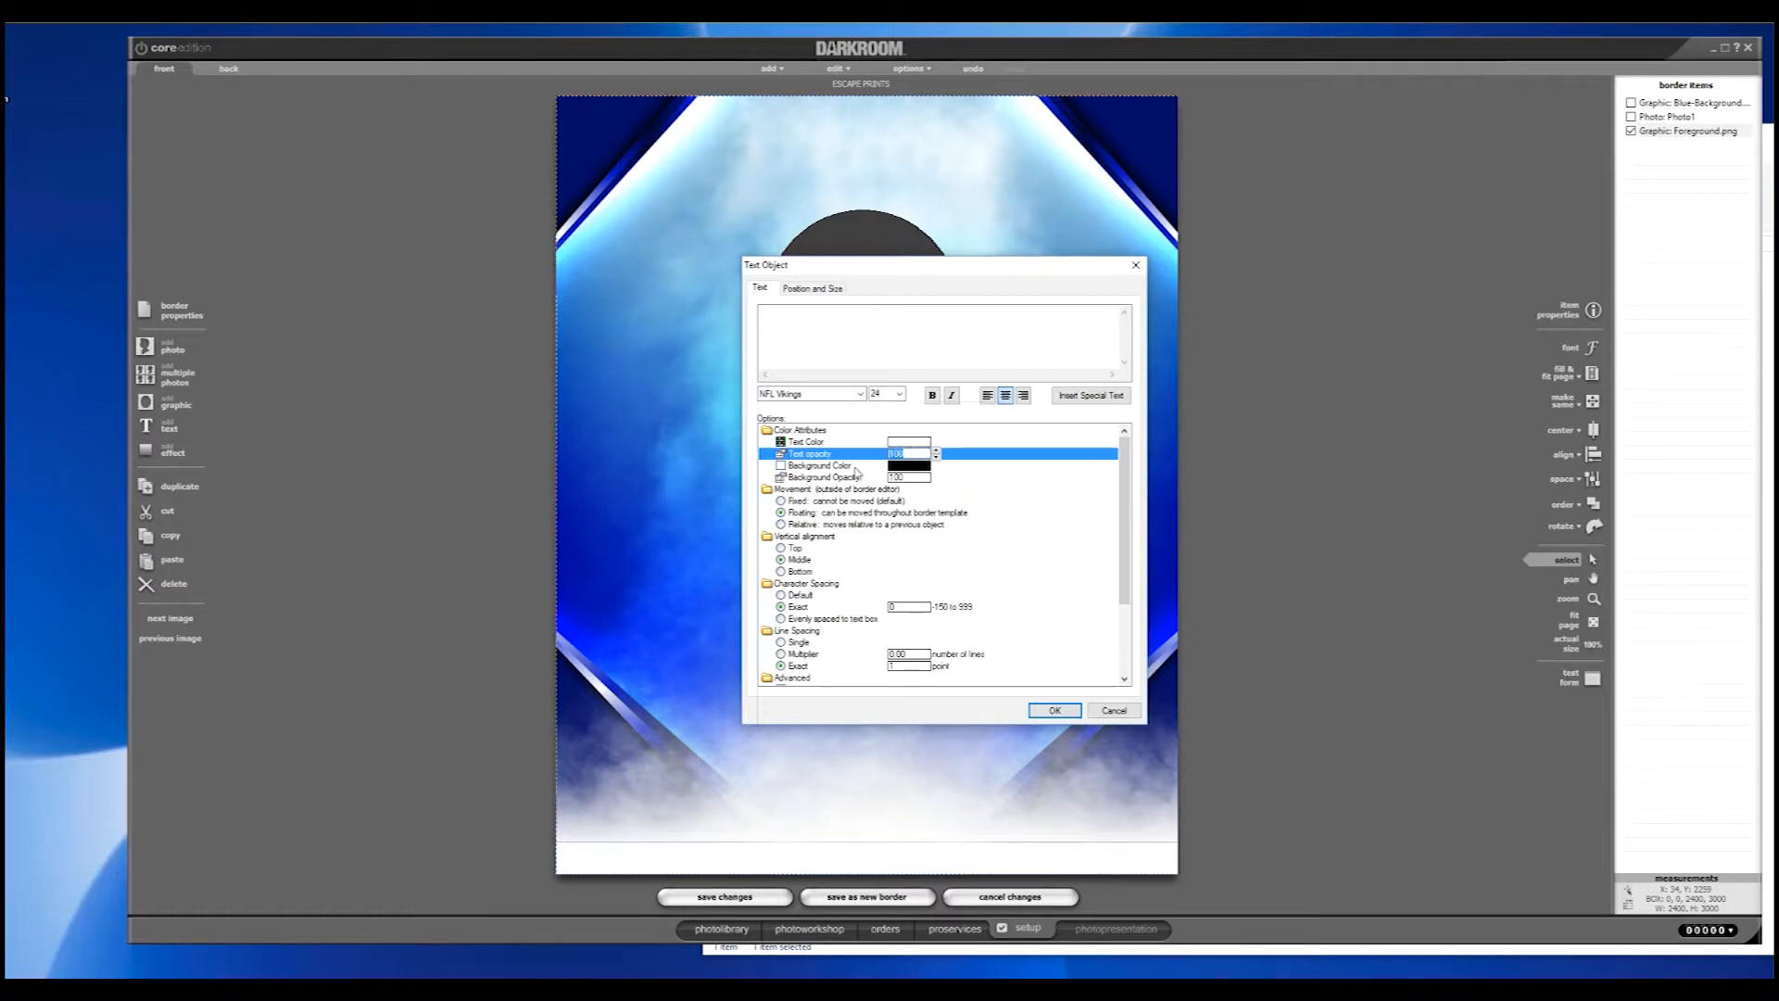
left_click(781, 444)
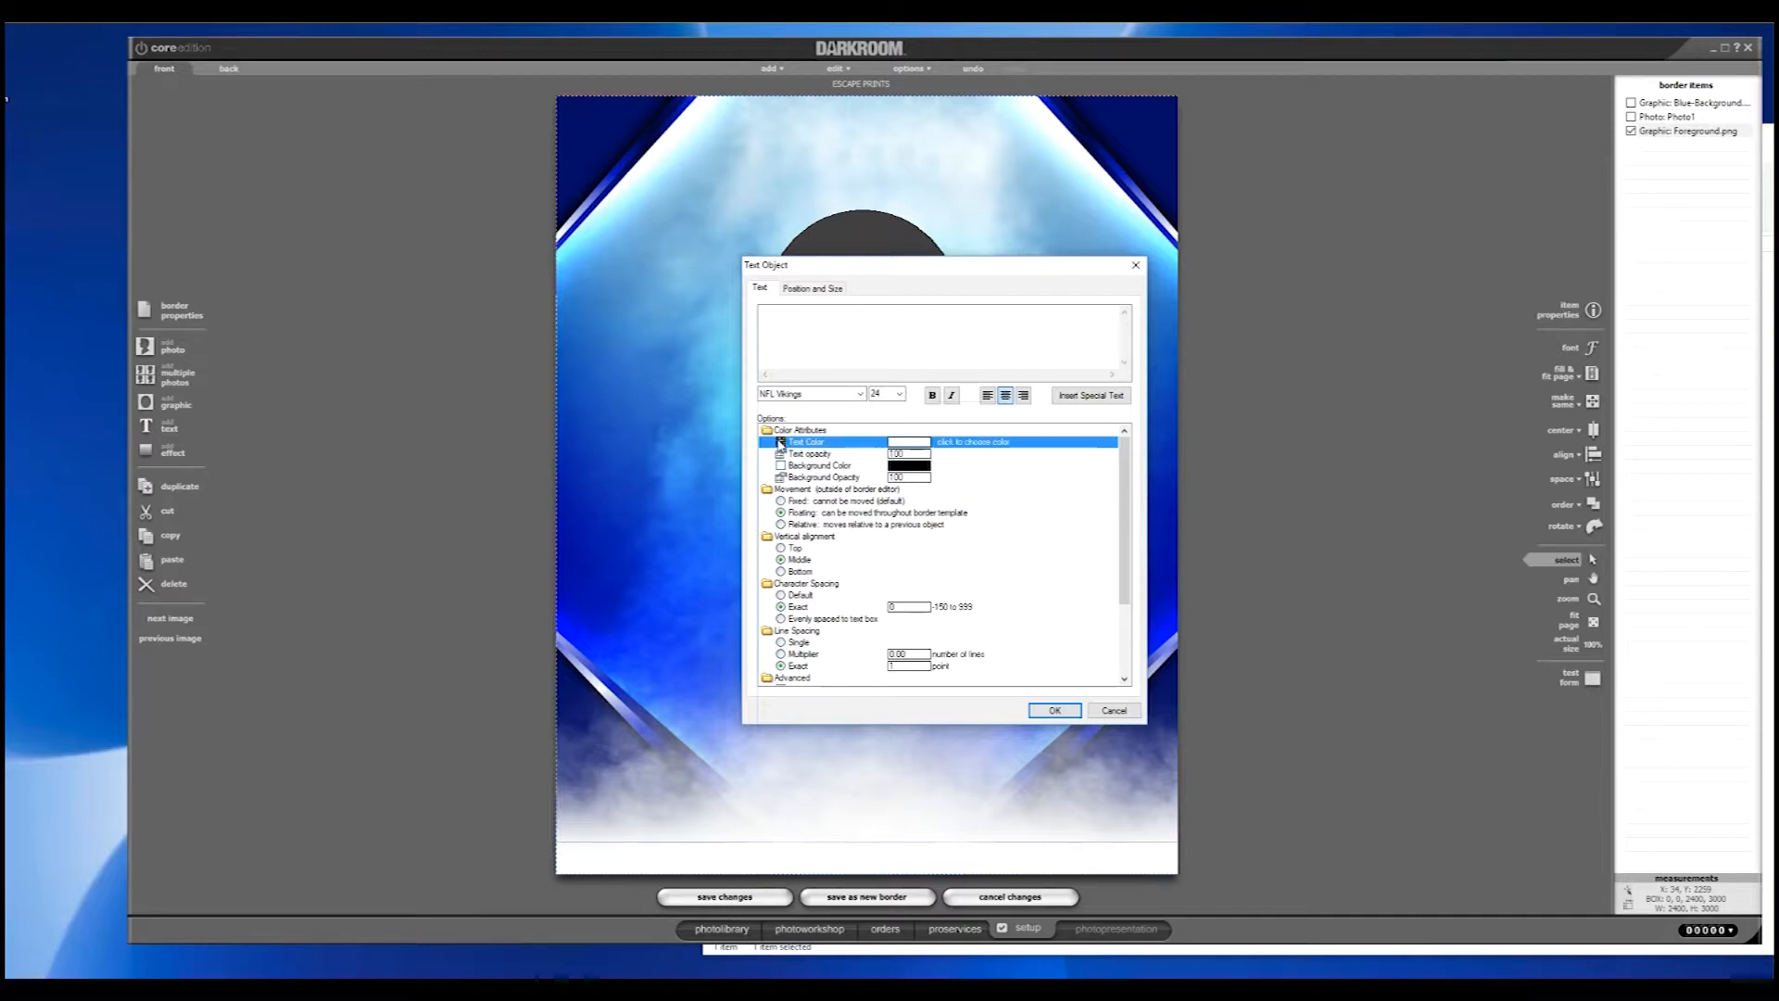
left_click(907, 445)
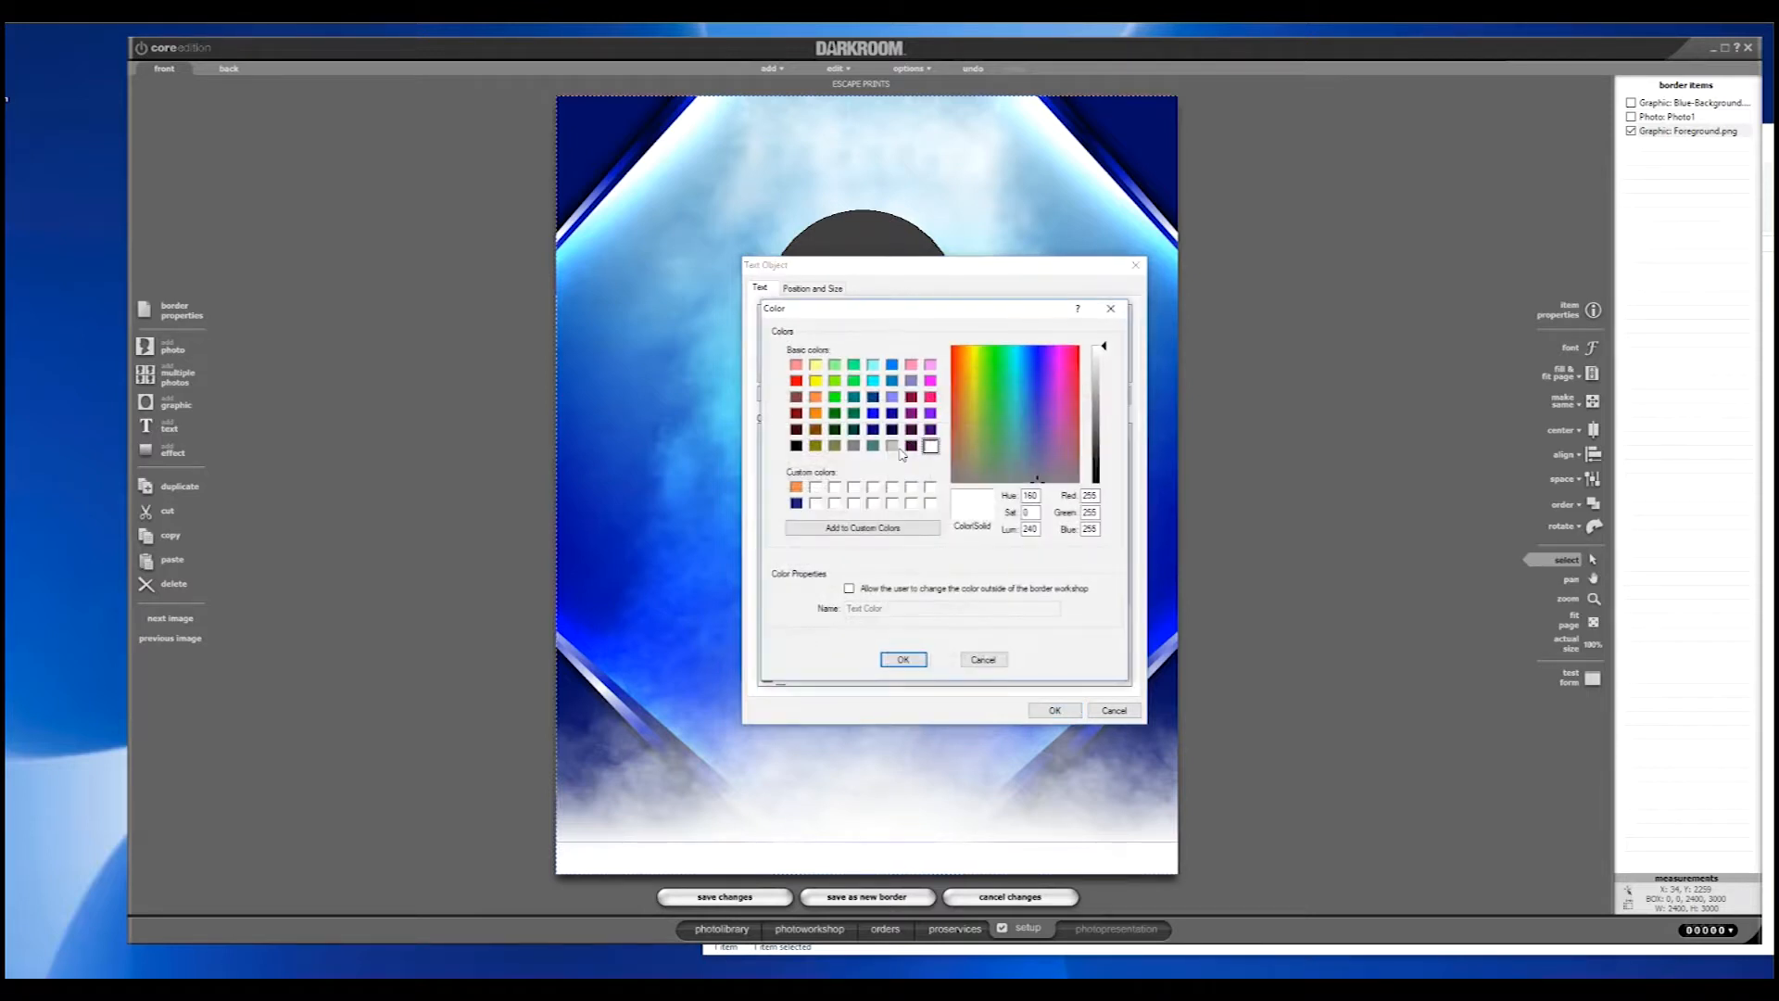
left_click(795, 449)
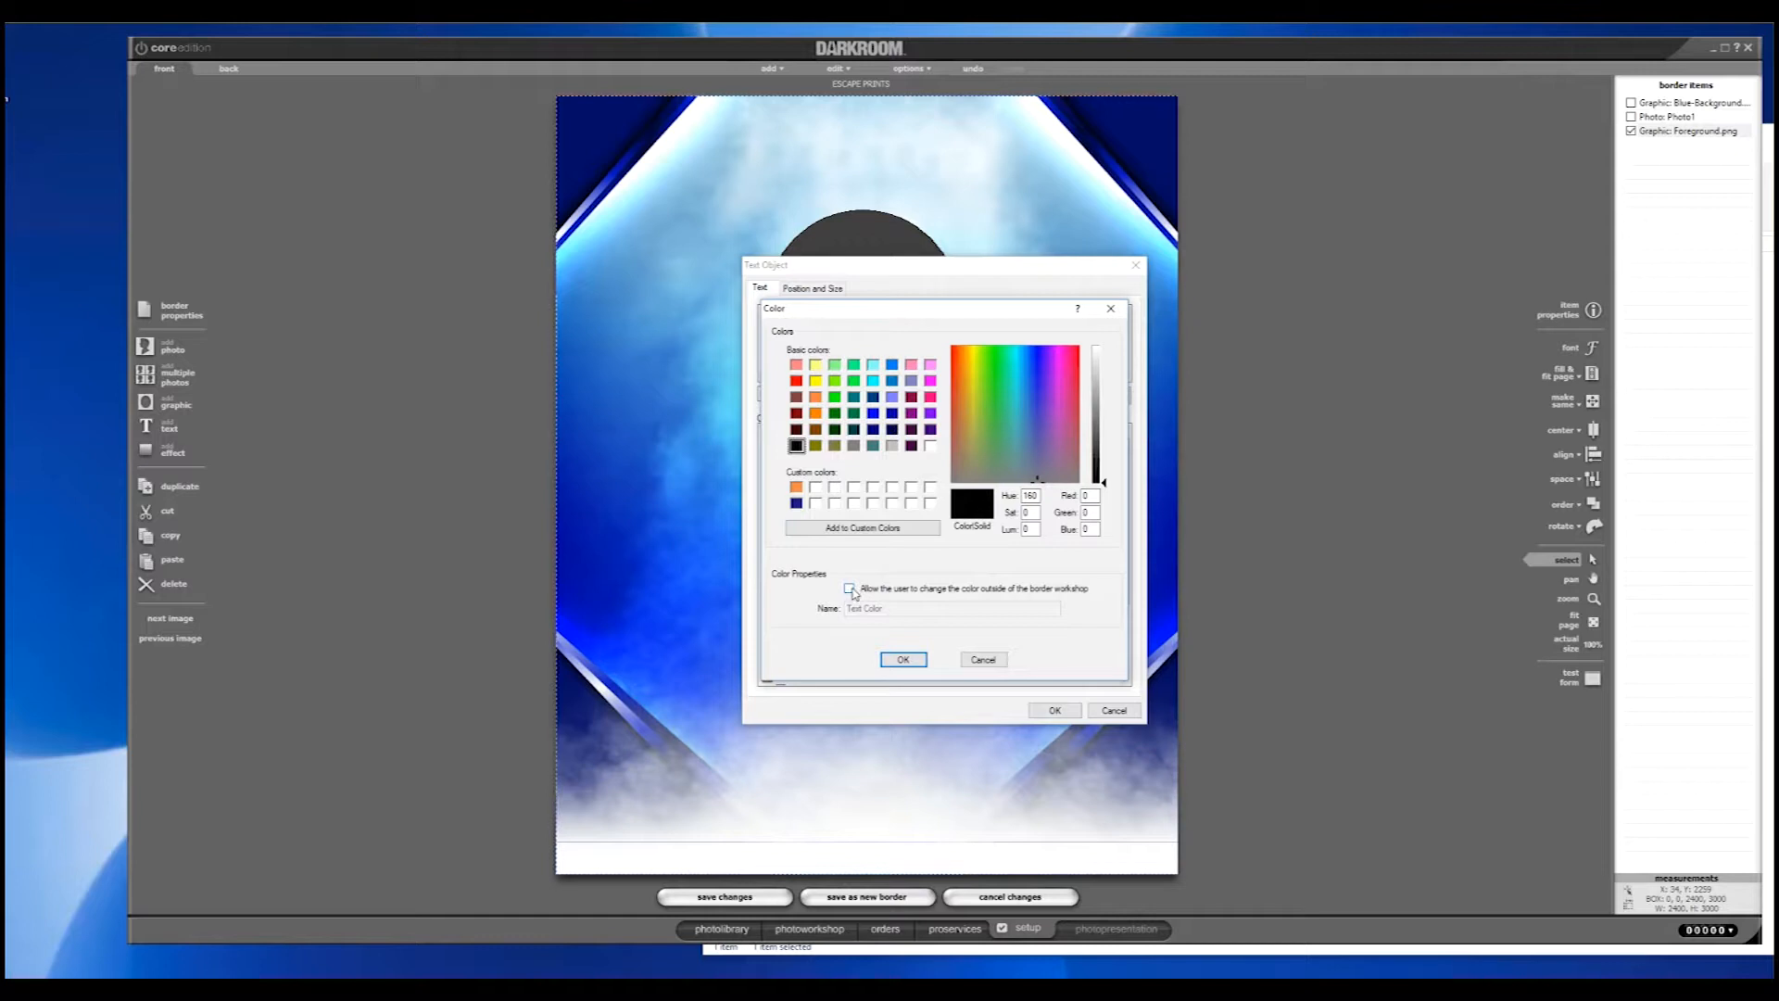
left_click(849, 588)
left_click_drag(891, 605, 827, 613)
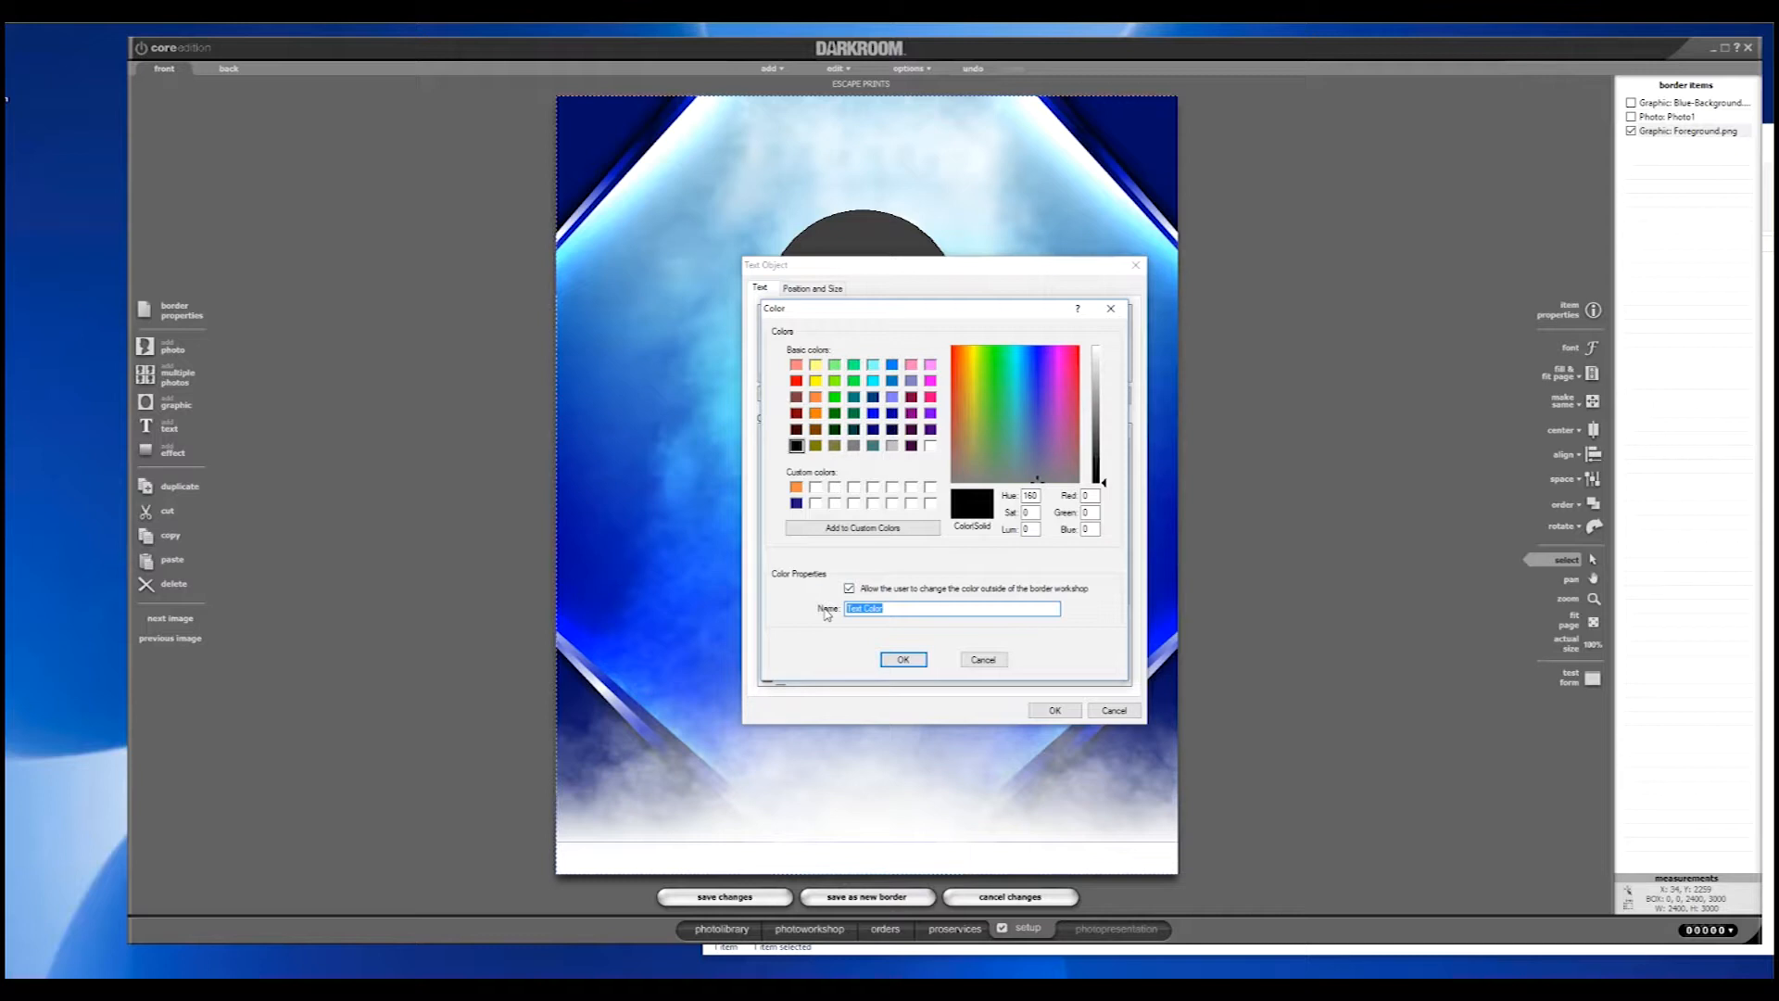
type("F")
type("TEAM")
type(" NAM")
type("E COLOR")
left_click(904, 659)
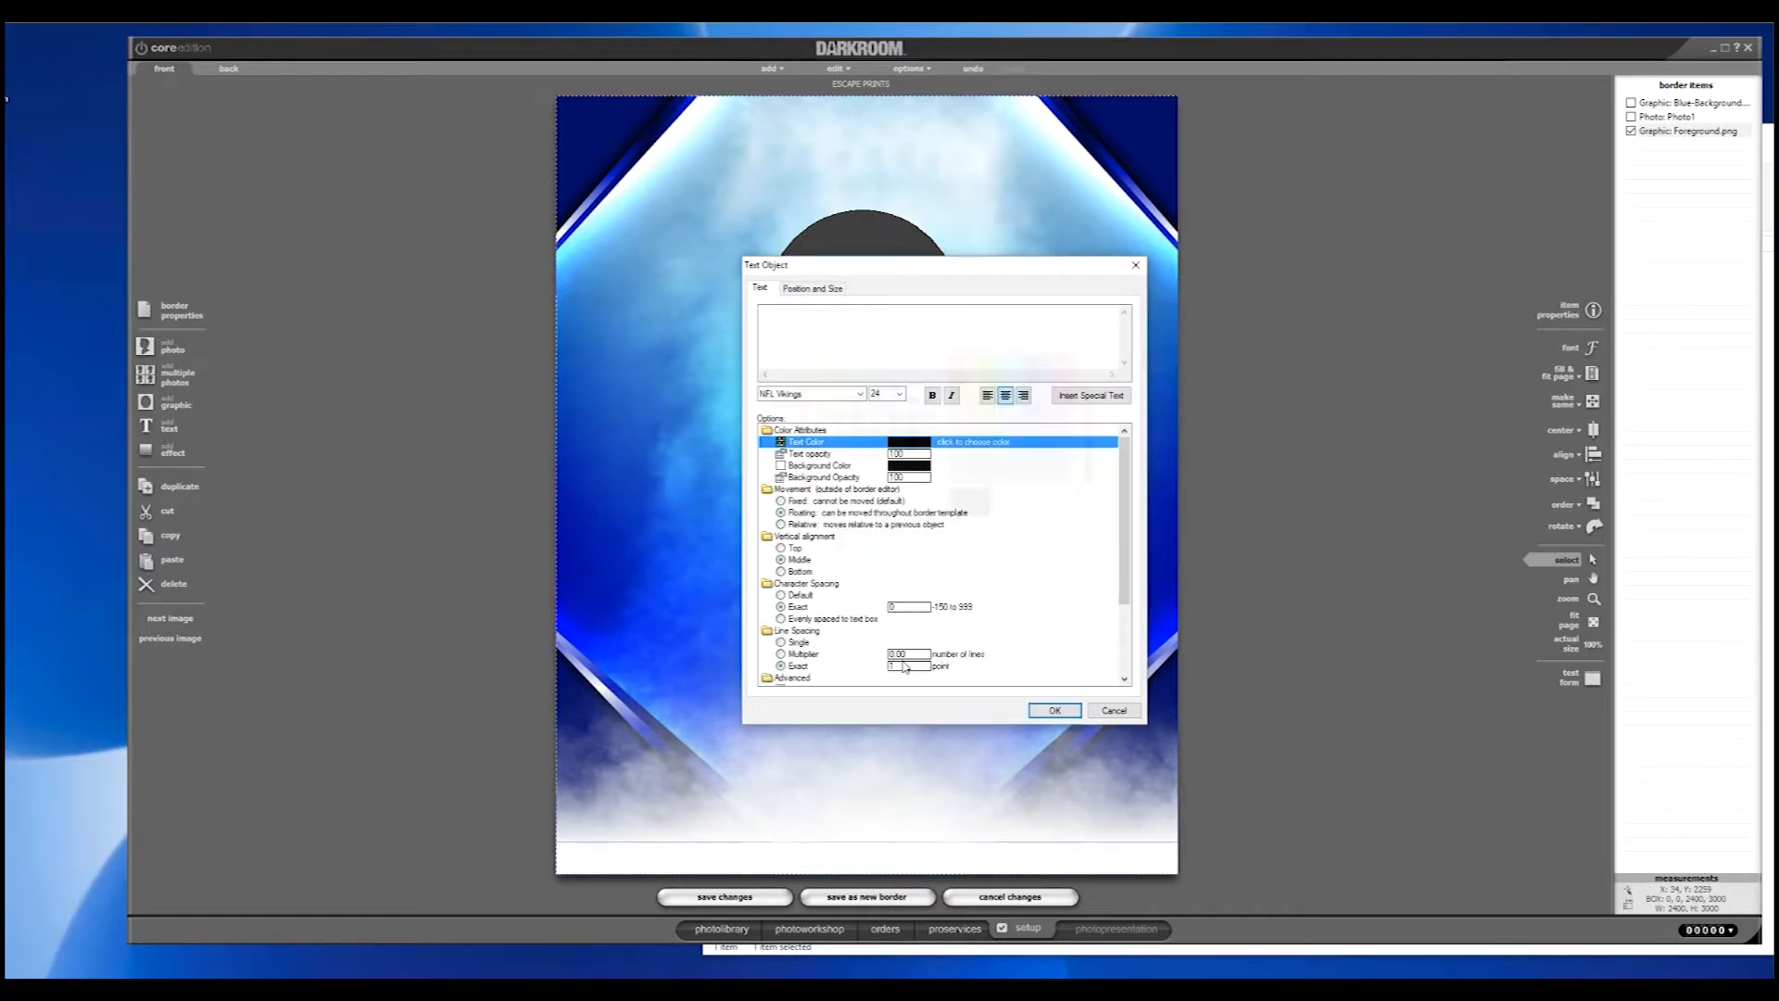
- Enter %TEAM% as the object's text and accept the text object
left_click(825, 350)
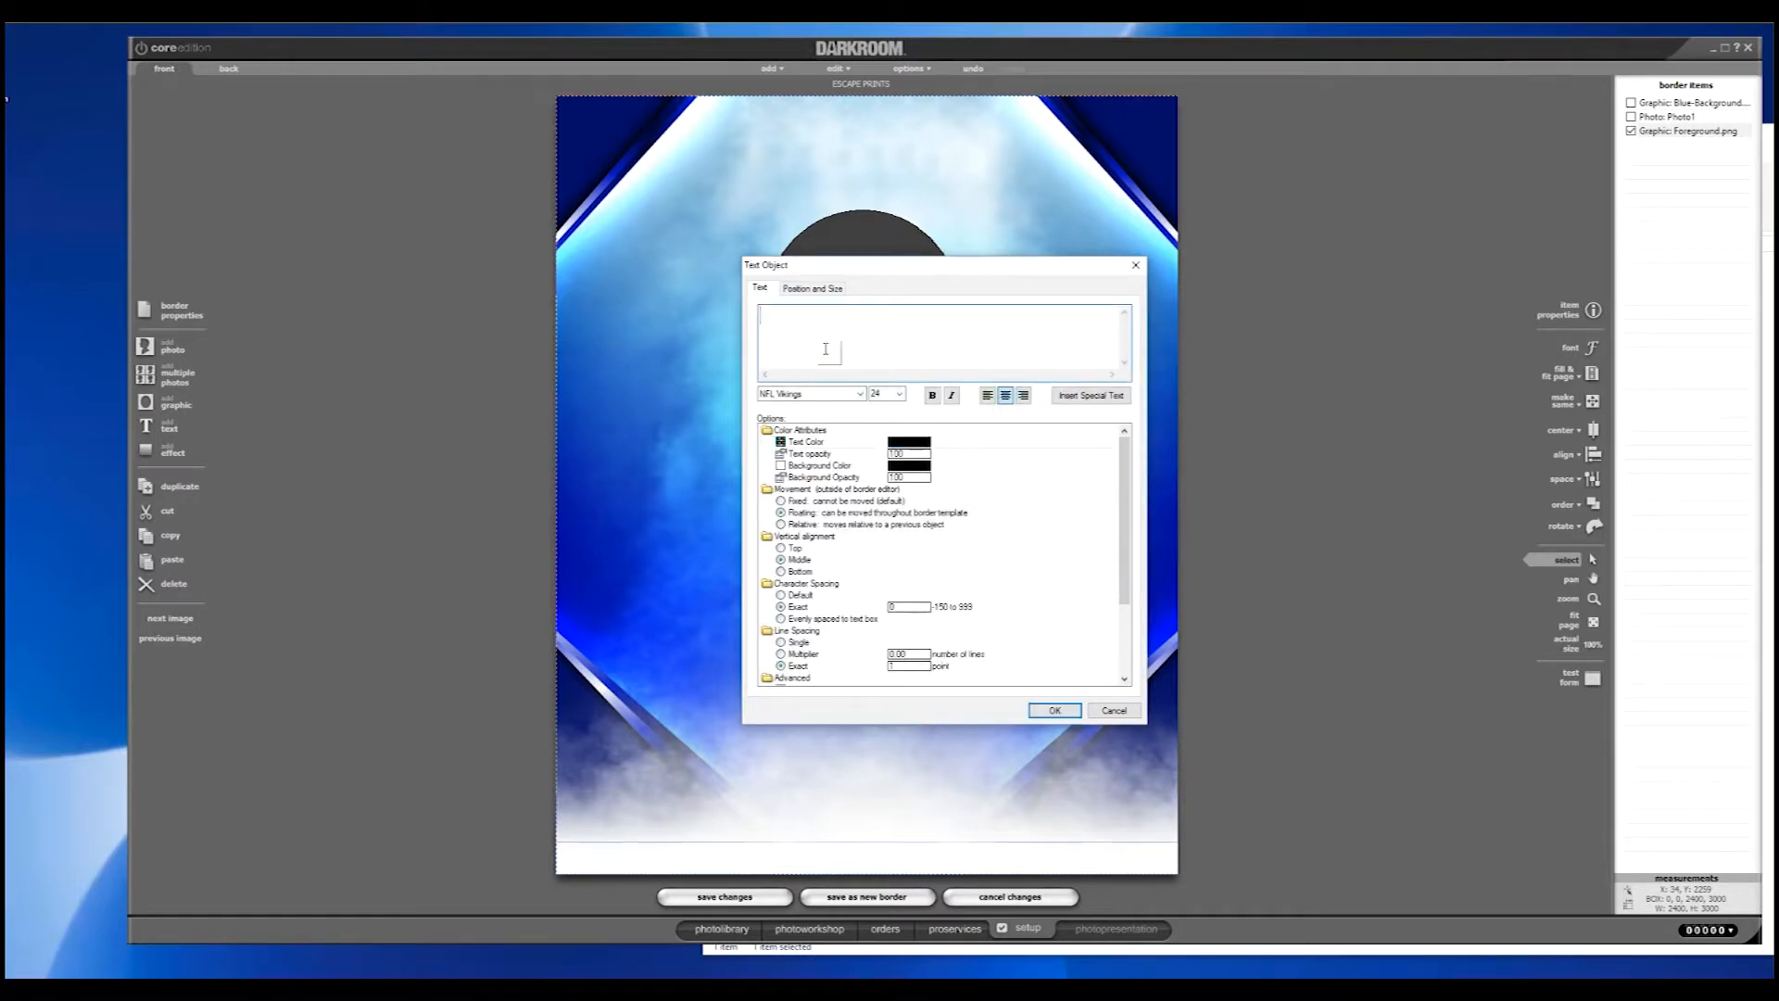
type("%TEAM%")
left_click(1053, 710)
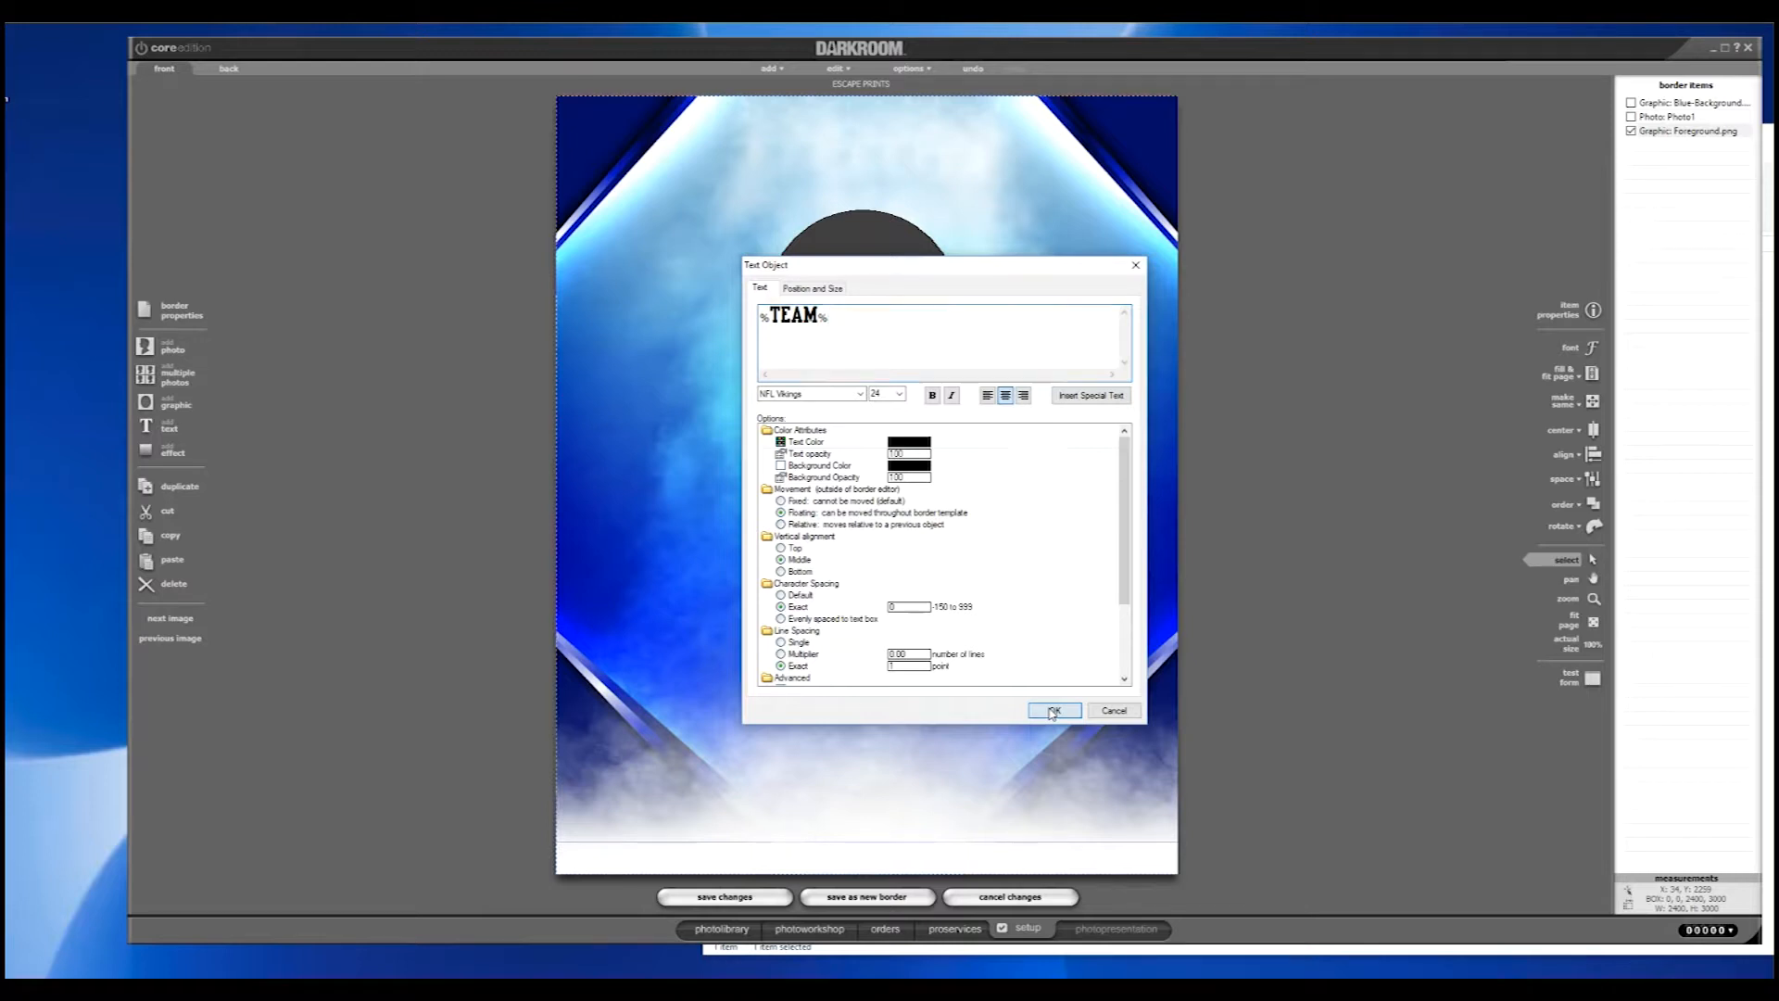
- Move the %TEAM% text down into the fog near the page's lower edge and set its text opacity to 30
left_click_drag(858, 494, 853, 794)
double_click(853, 794)
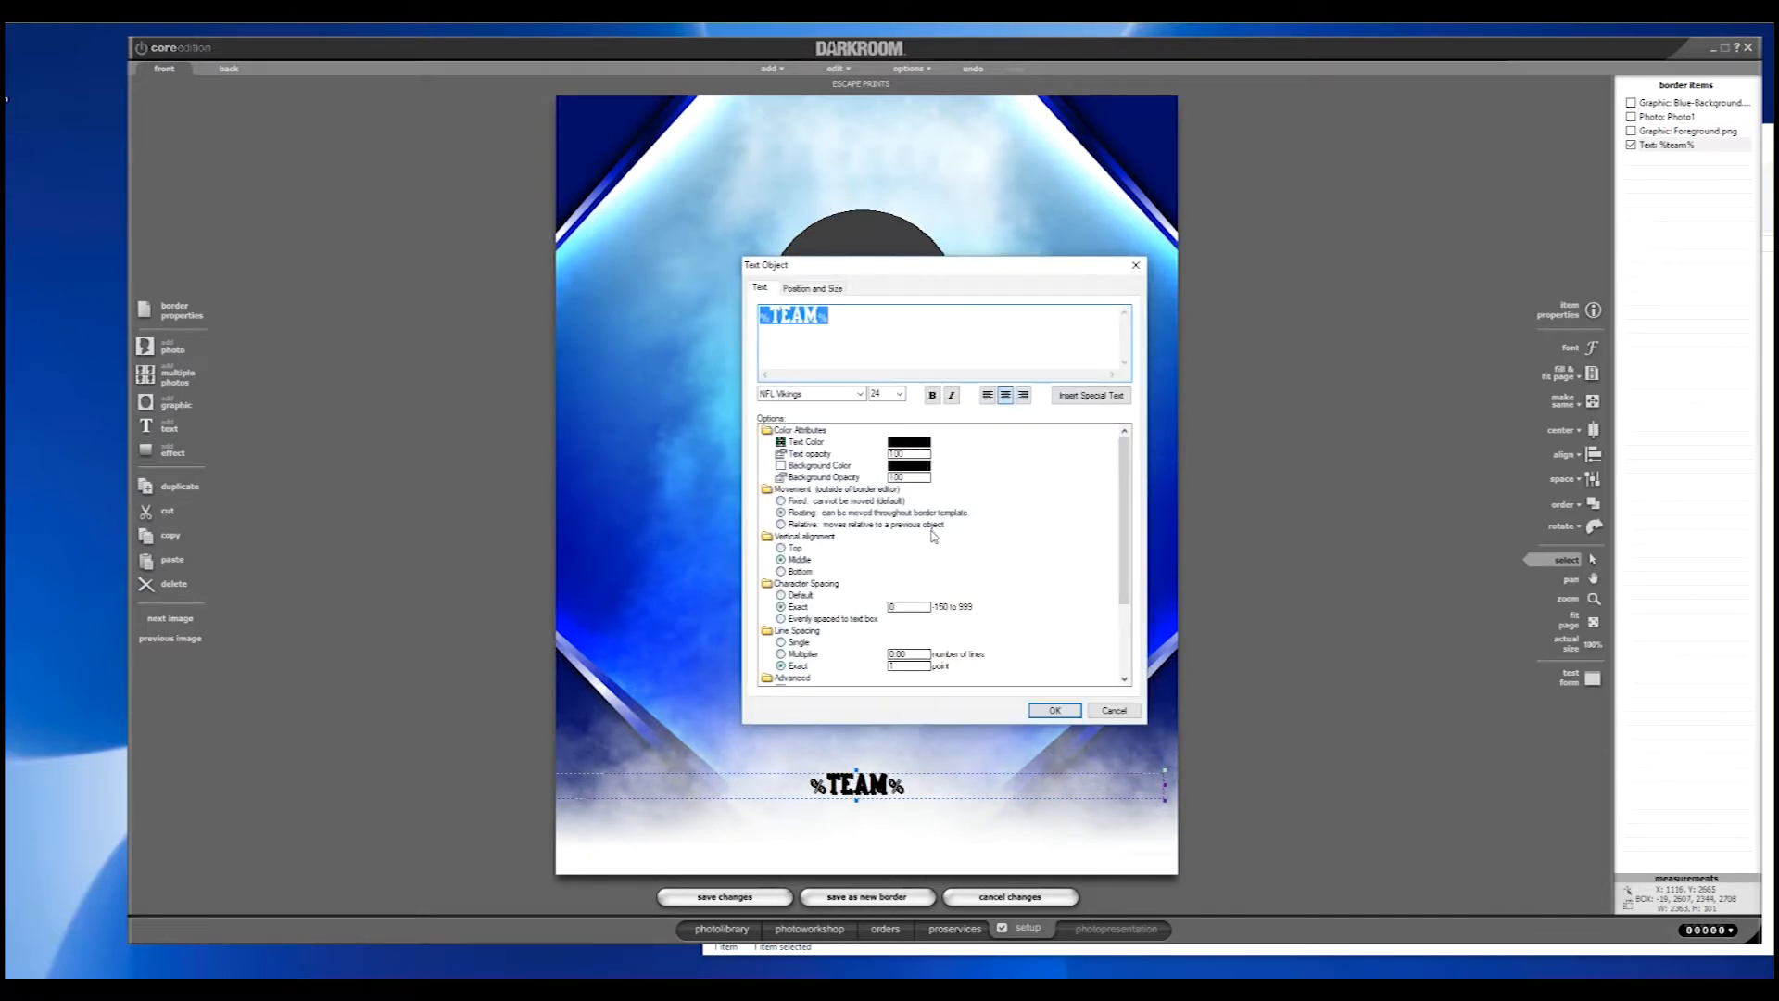
left_click(909, 455)
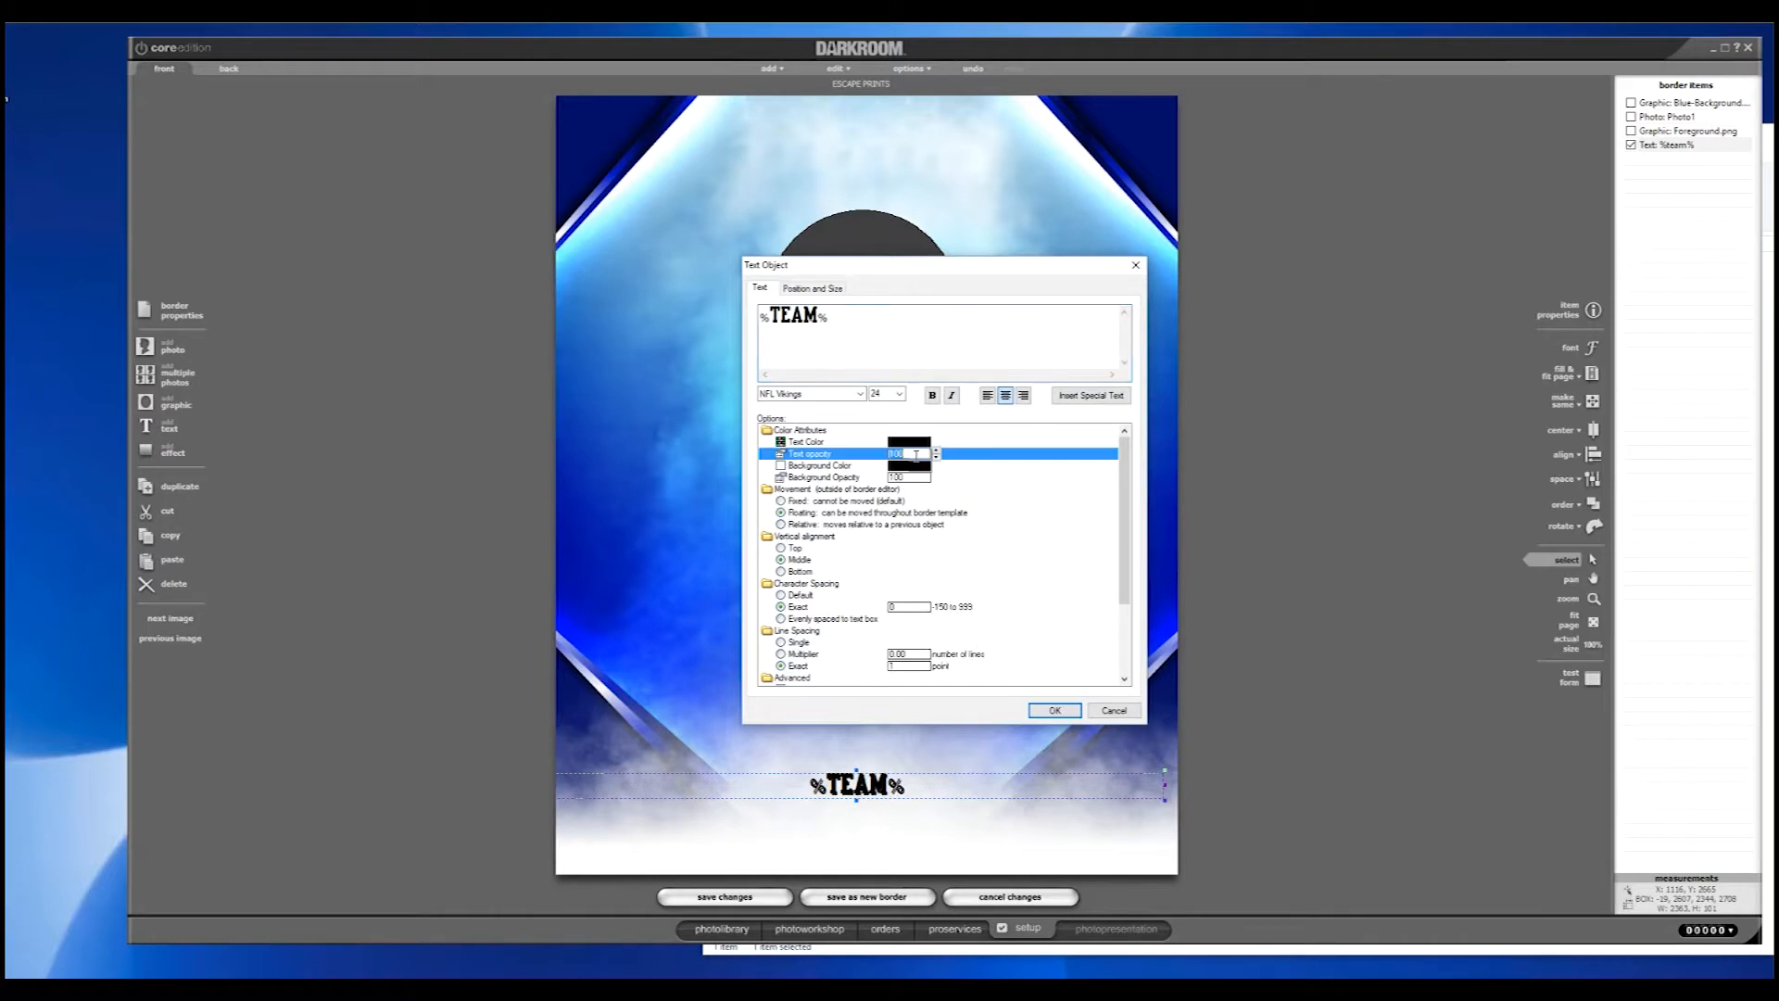
type("30")
- Replace the team text's drop shadow with an outline whose color, named Outline Color, can be changed outside the border workshop
scroll(1003, 554, "down", 2)
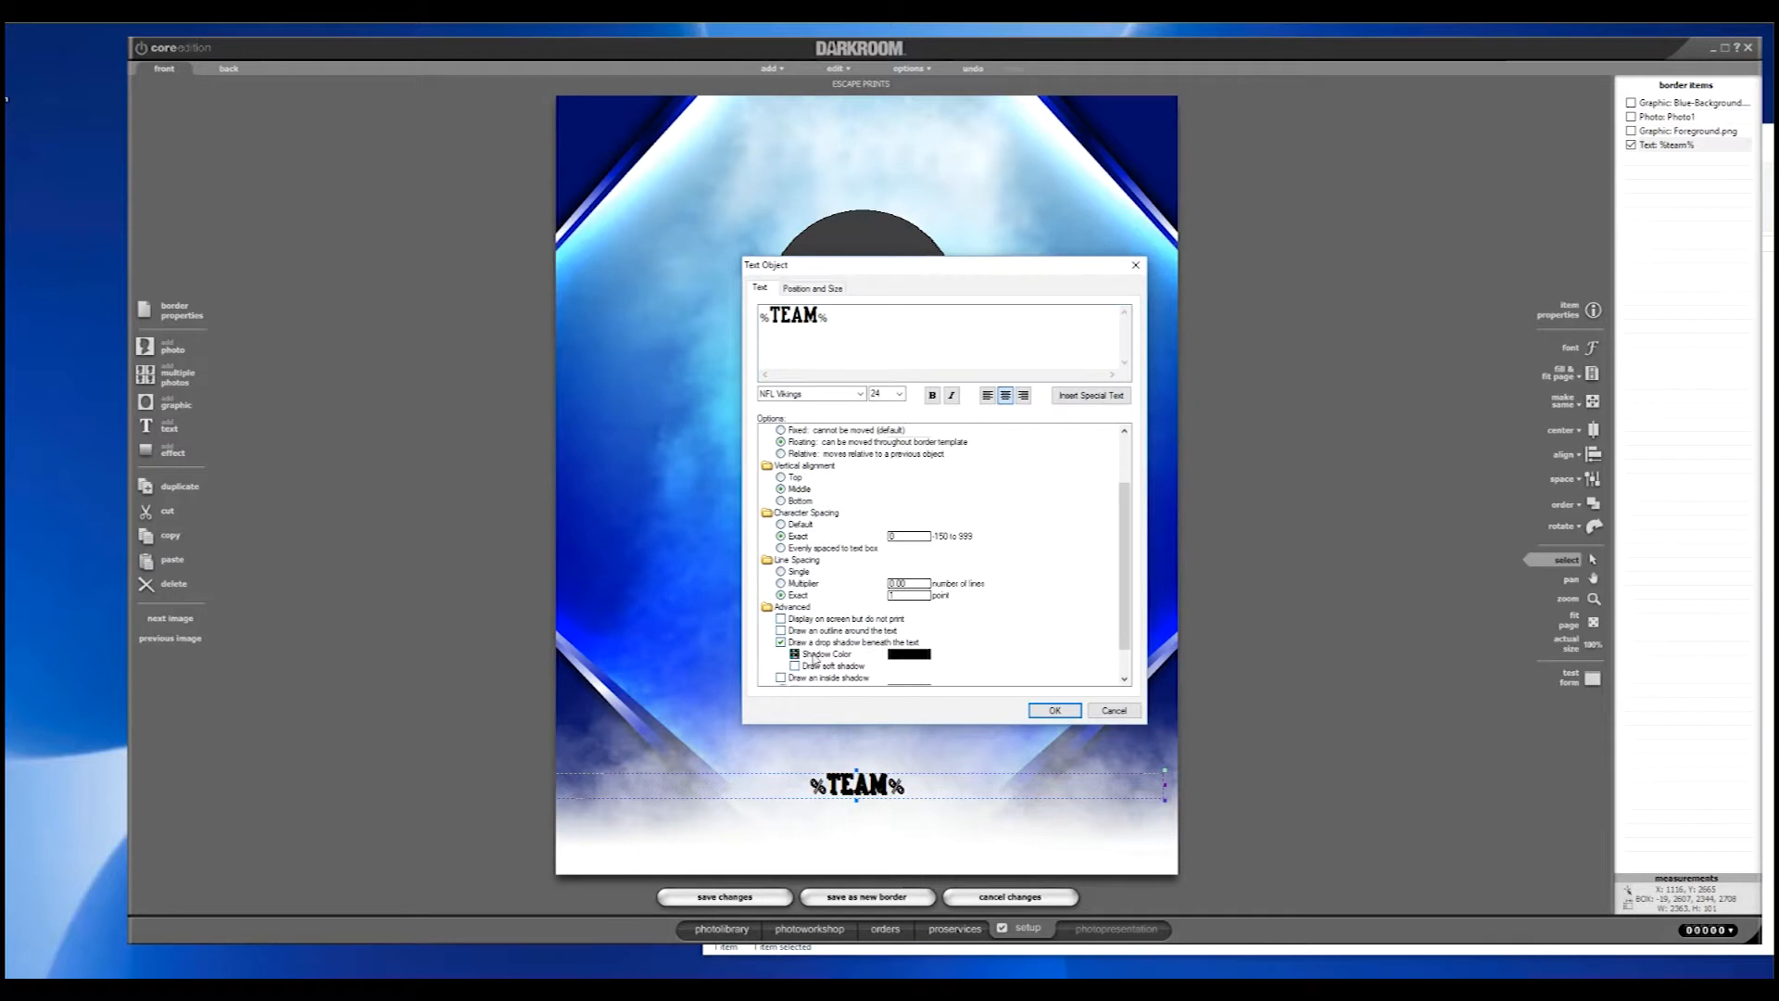
left_click(781, 642)
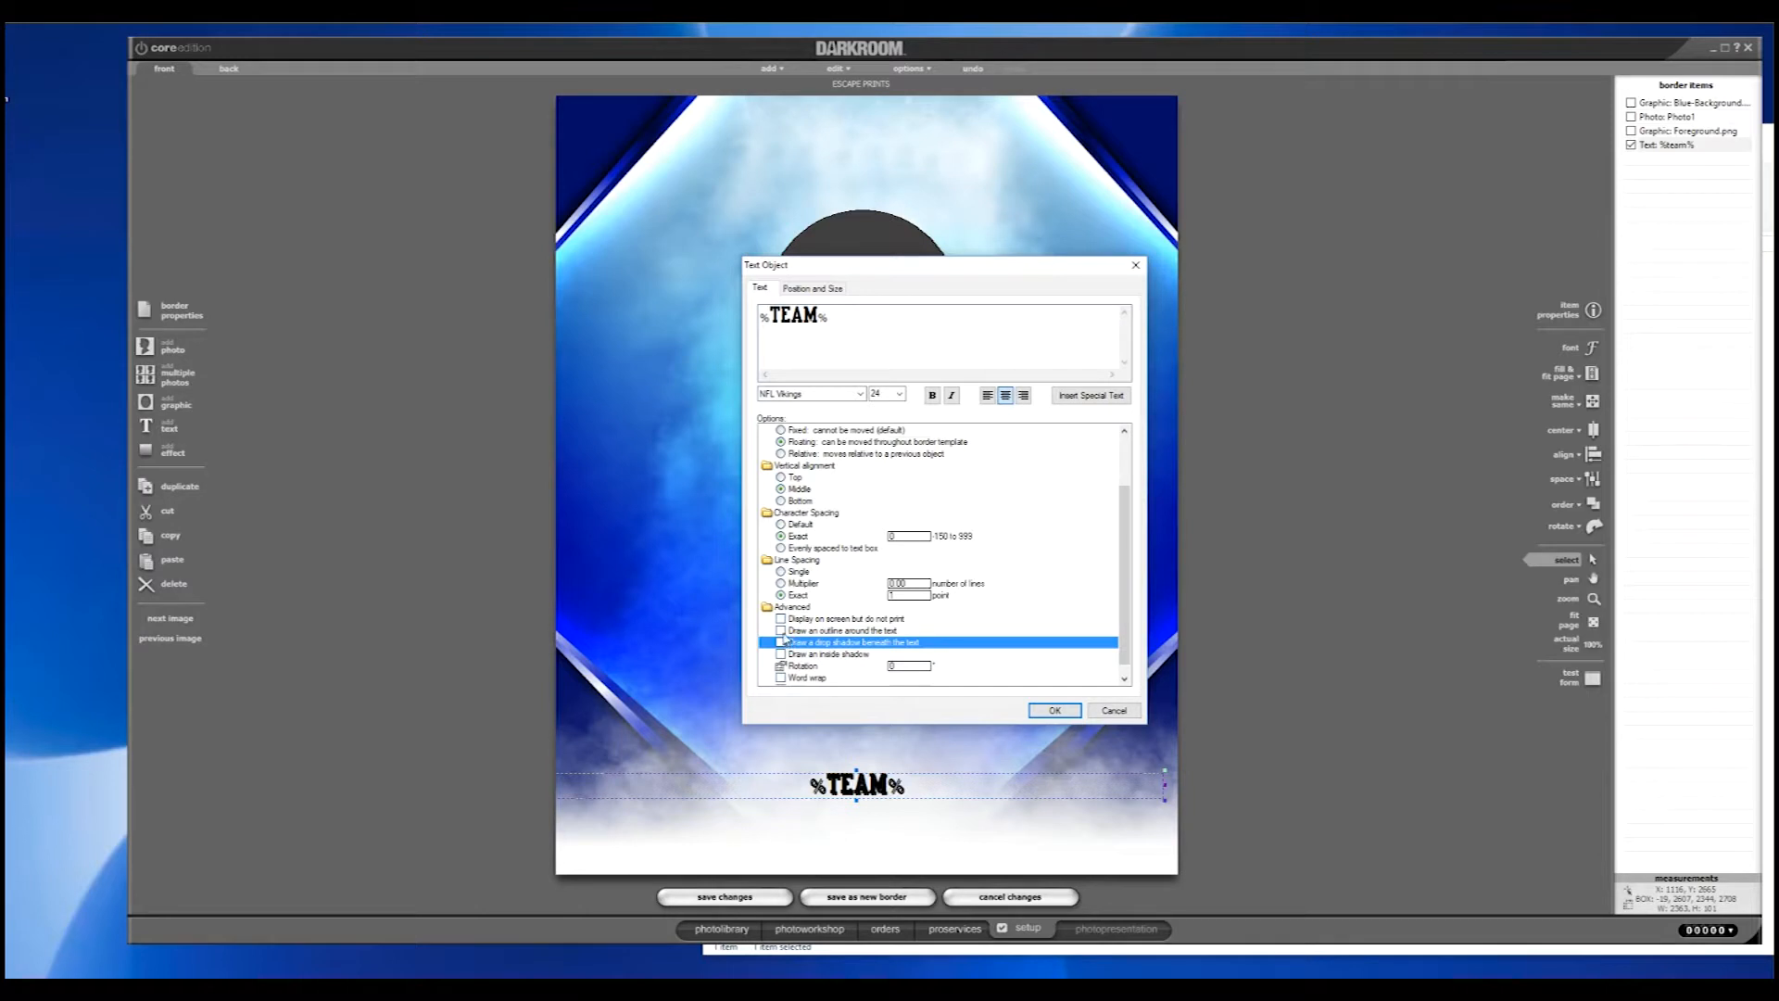
left_click(781, 631)
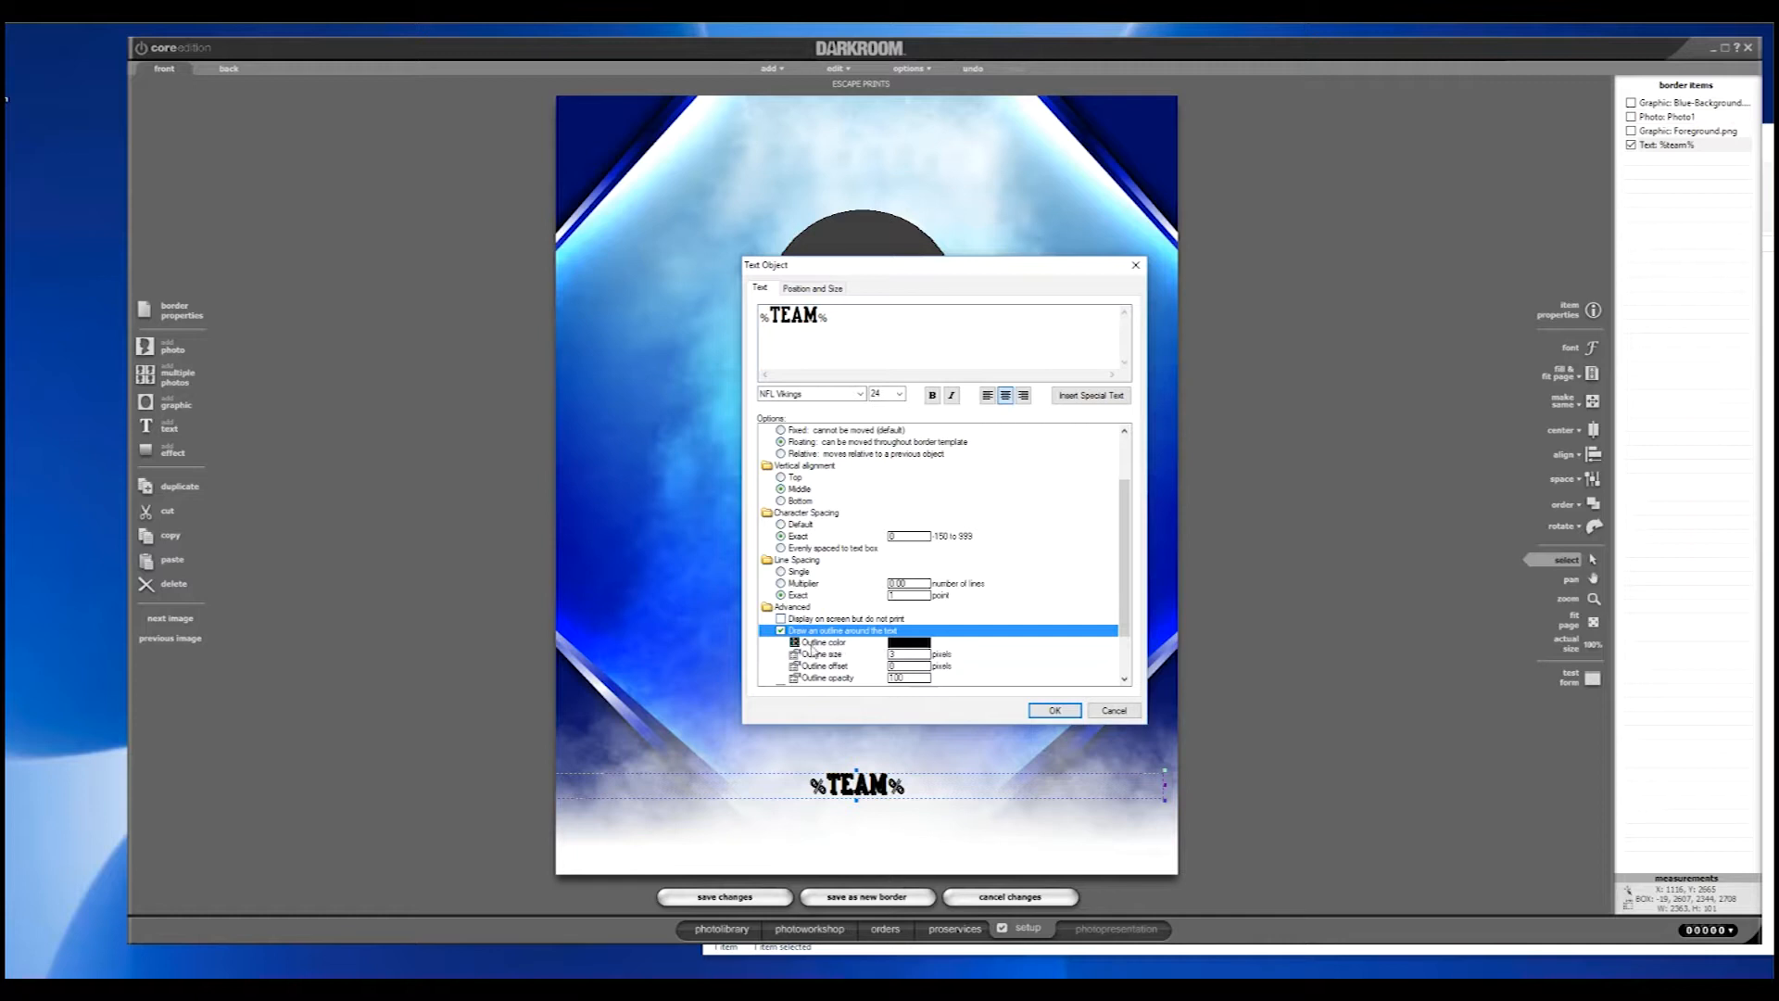
left_click(817, 645)
left_click(907, 647)
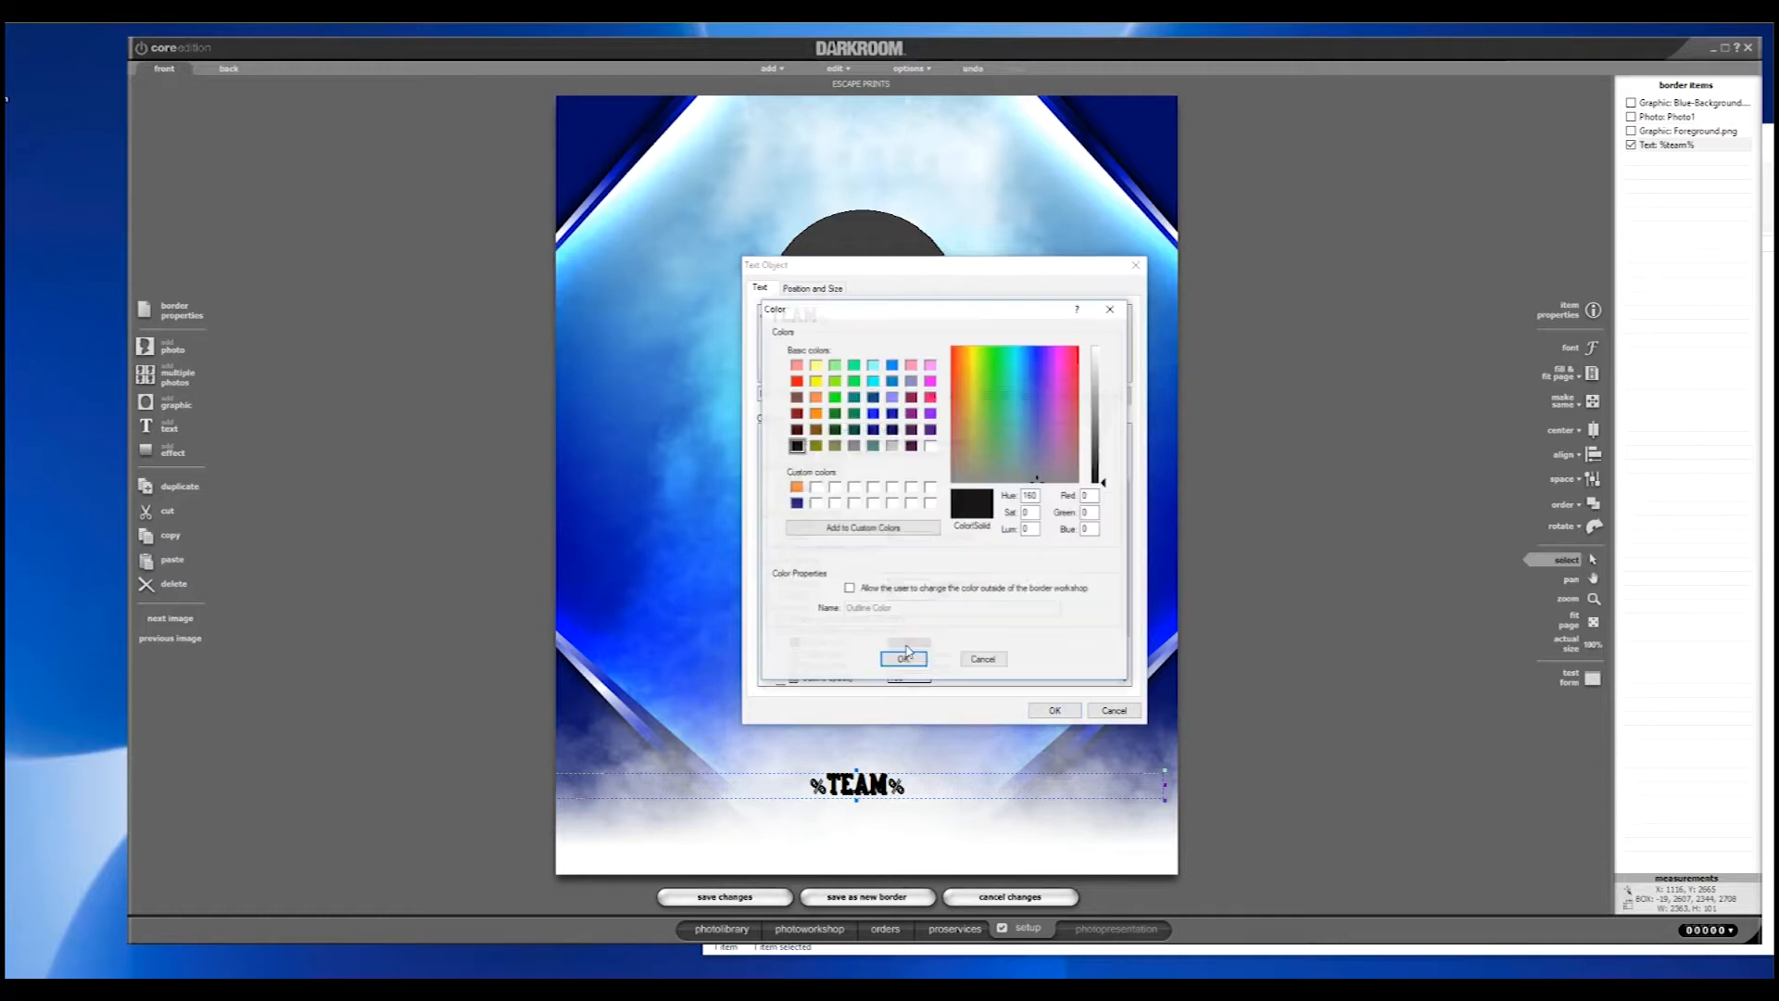
left_click(850, 589)
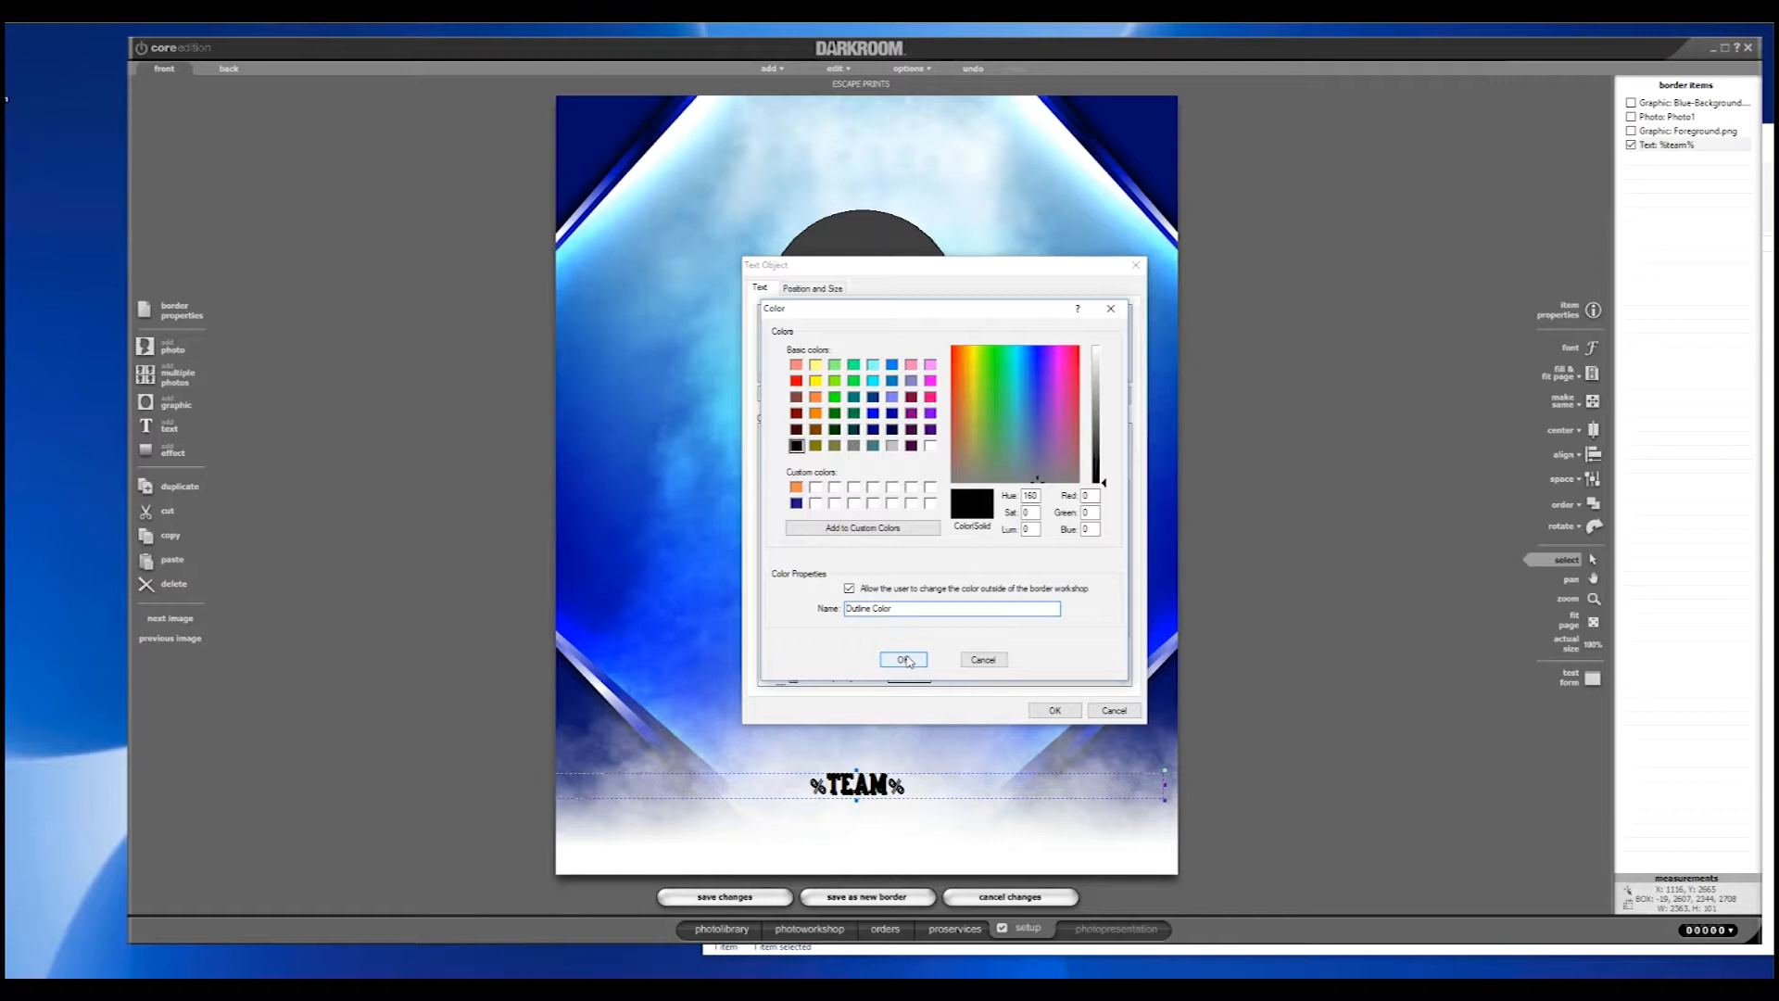
left_click(903, 660)
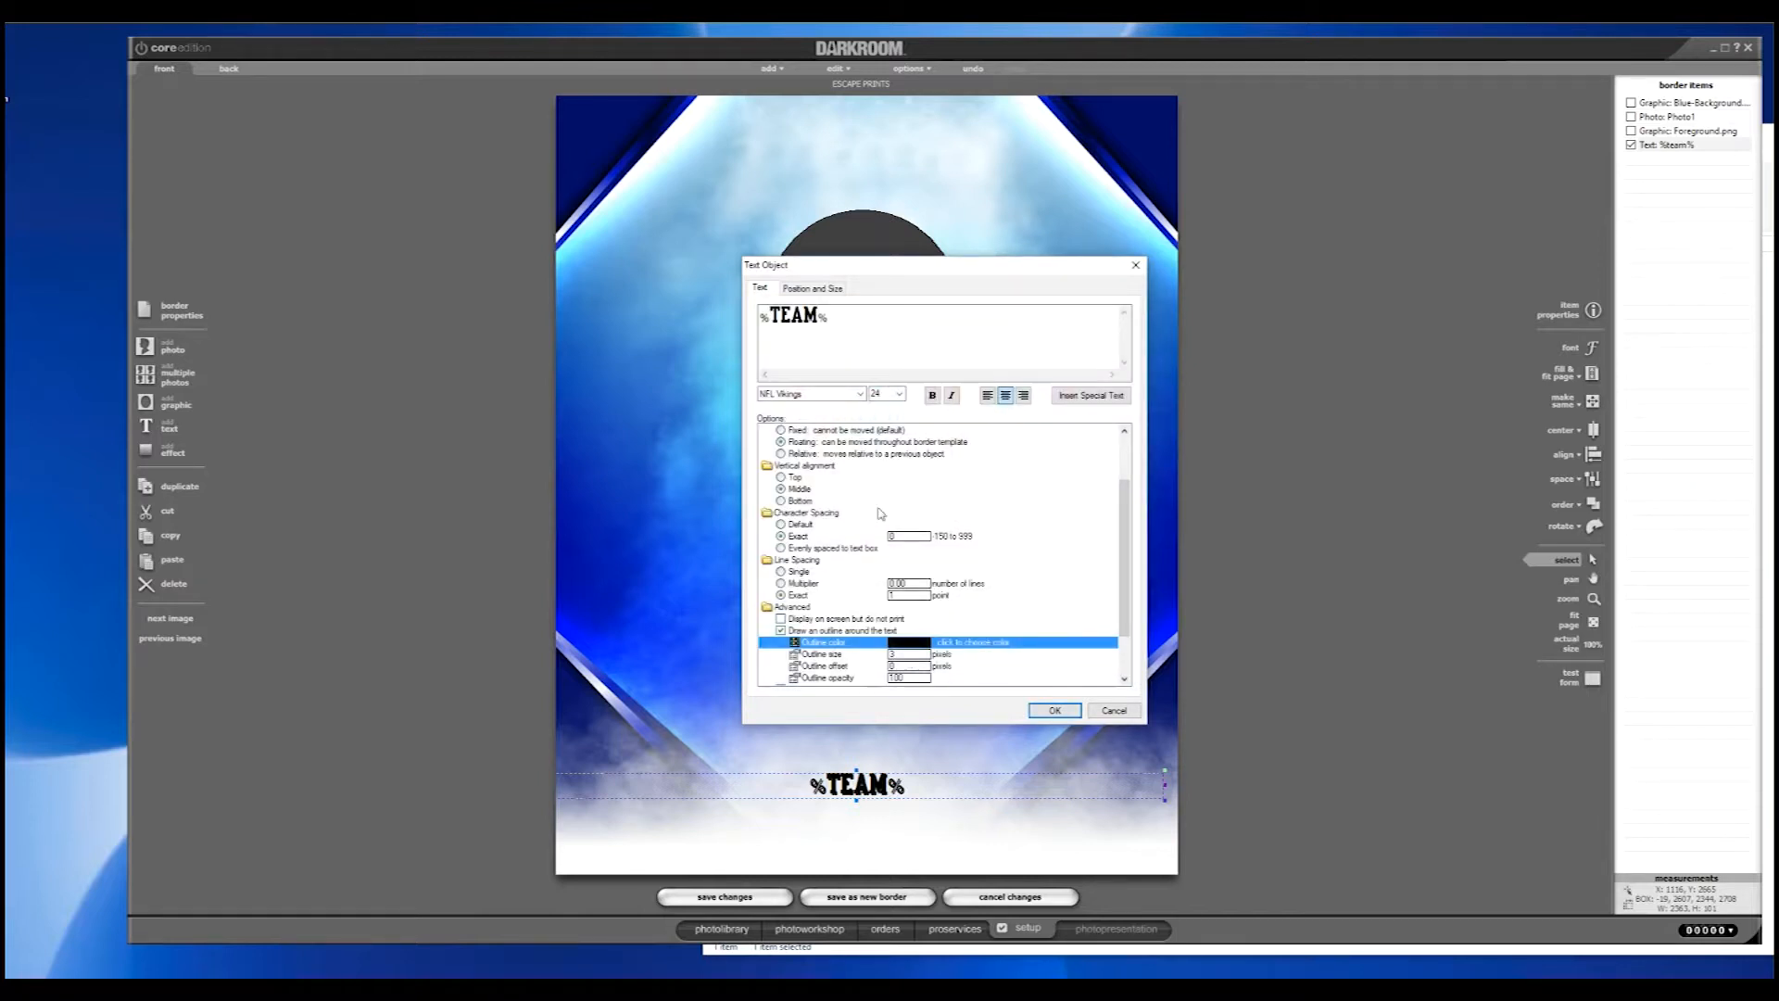
- Set the team text's font size to 90 and enlarge its text box to about 365 pixels high
double_click(885, 392)
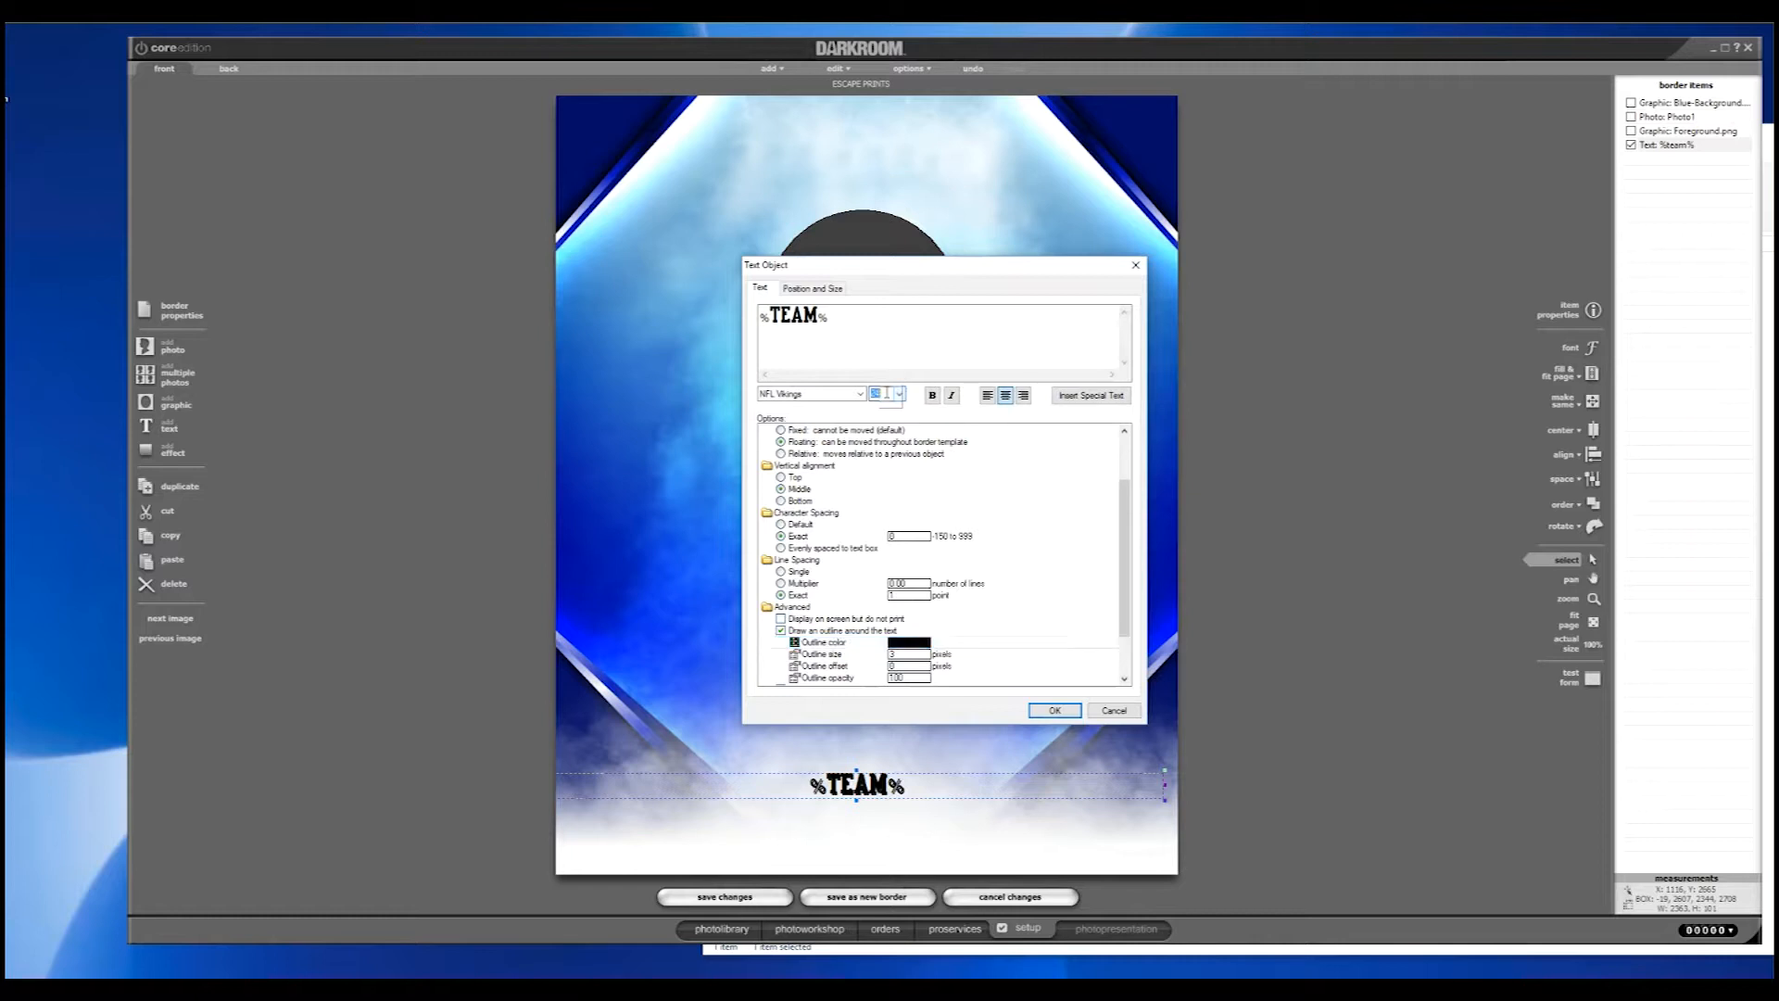
type("90")
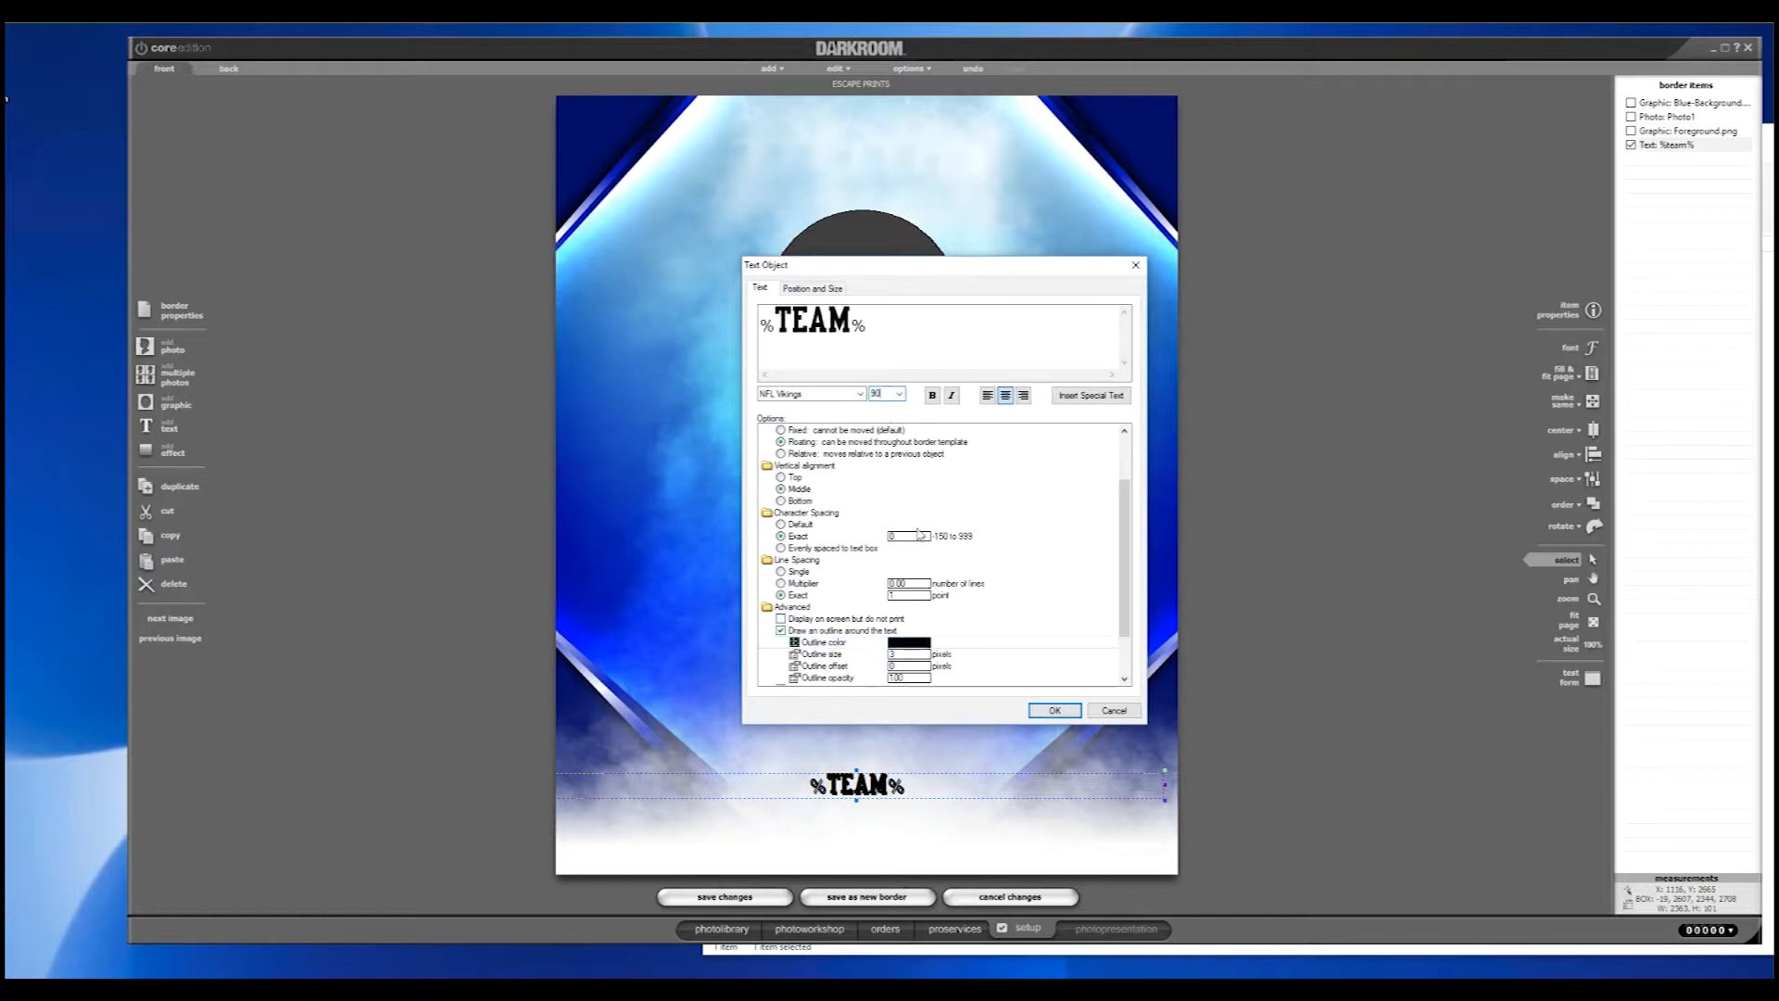
left_click(1054, 710)
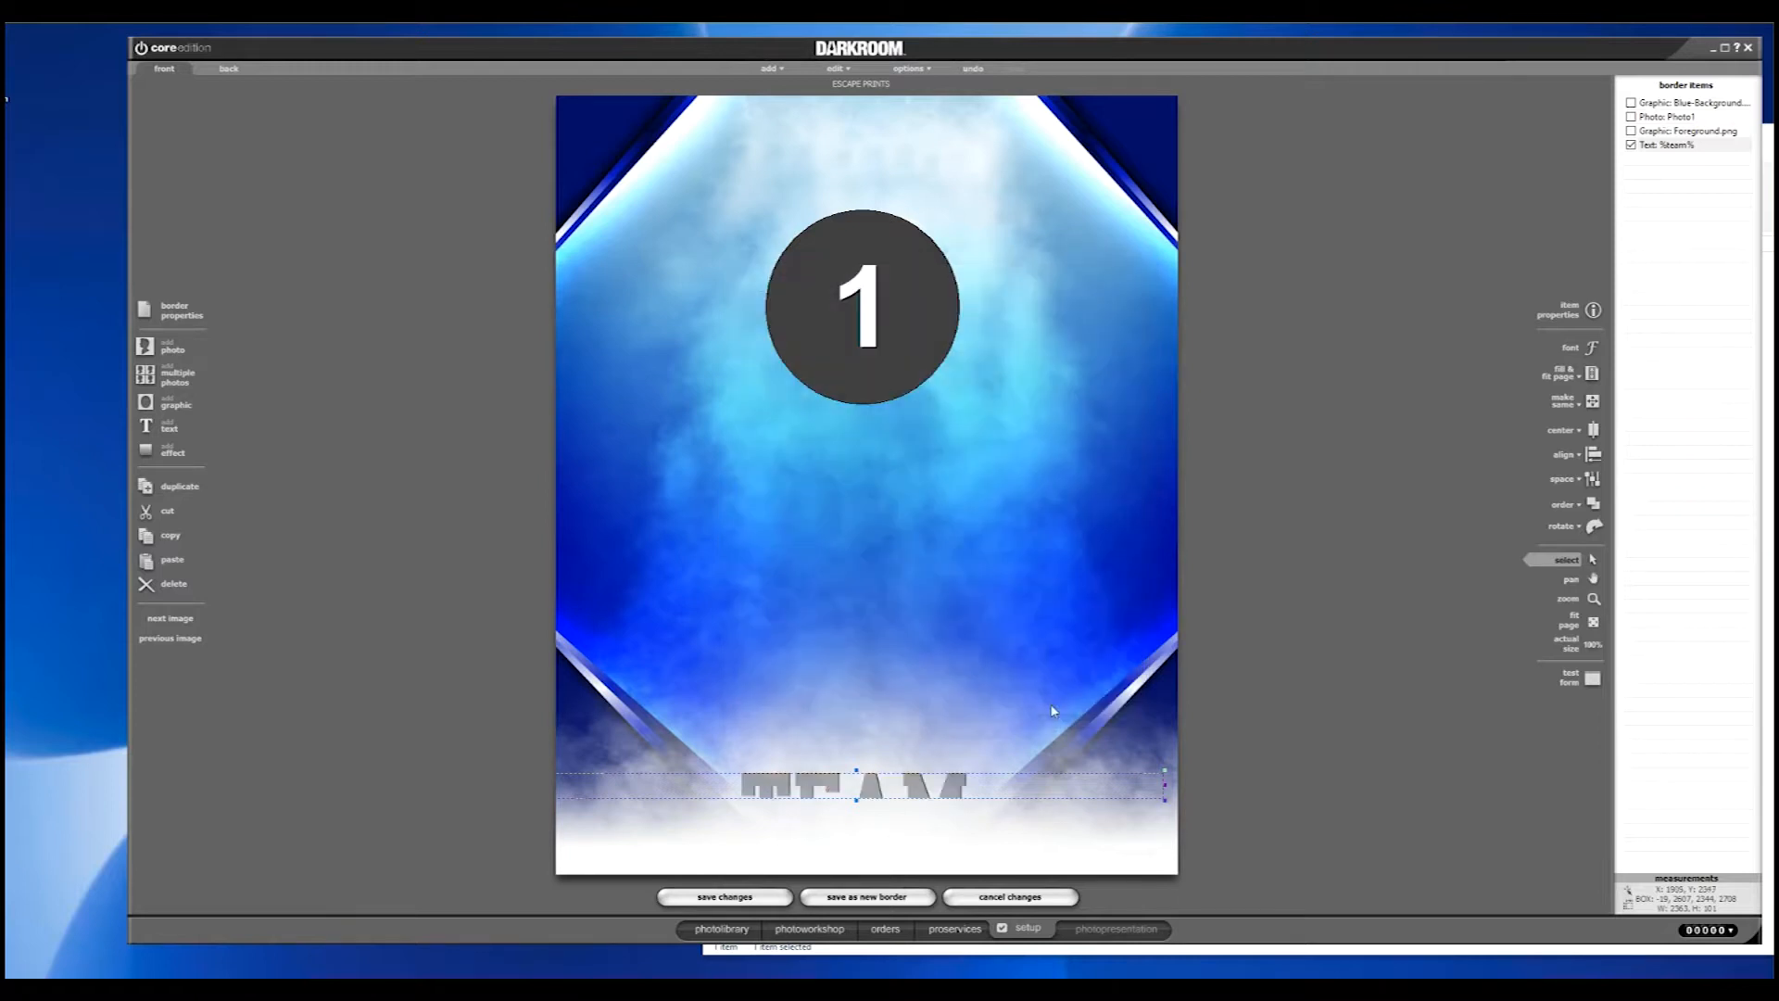
left_click_drag(858, 772, 862, 706)
left_click_drag(854, 776, 857, 770)
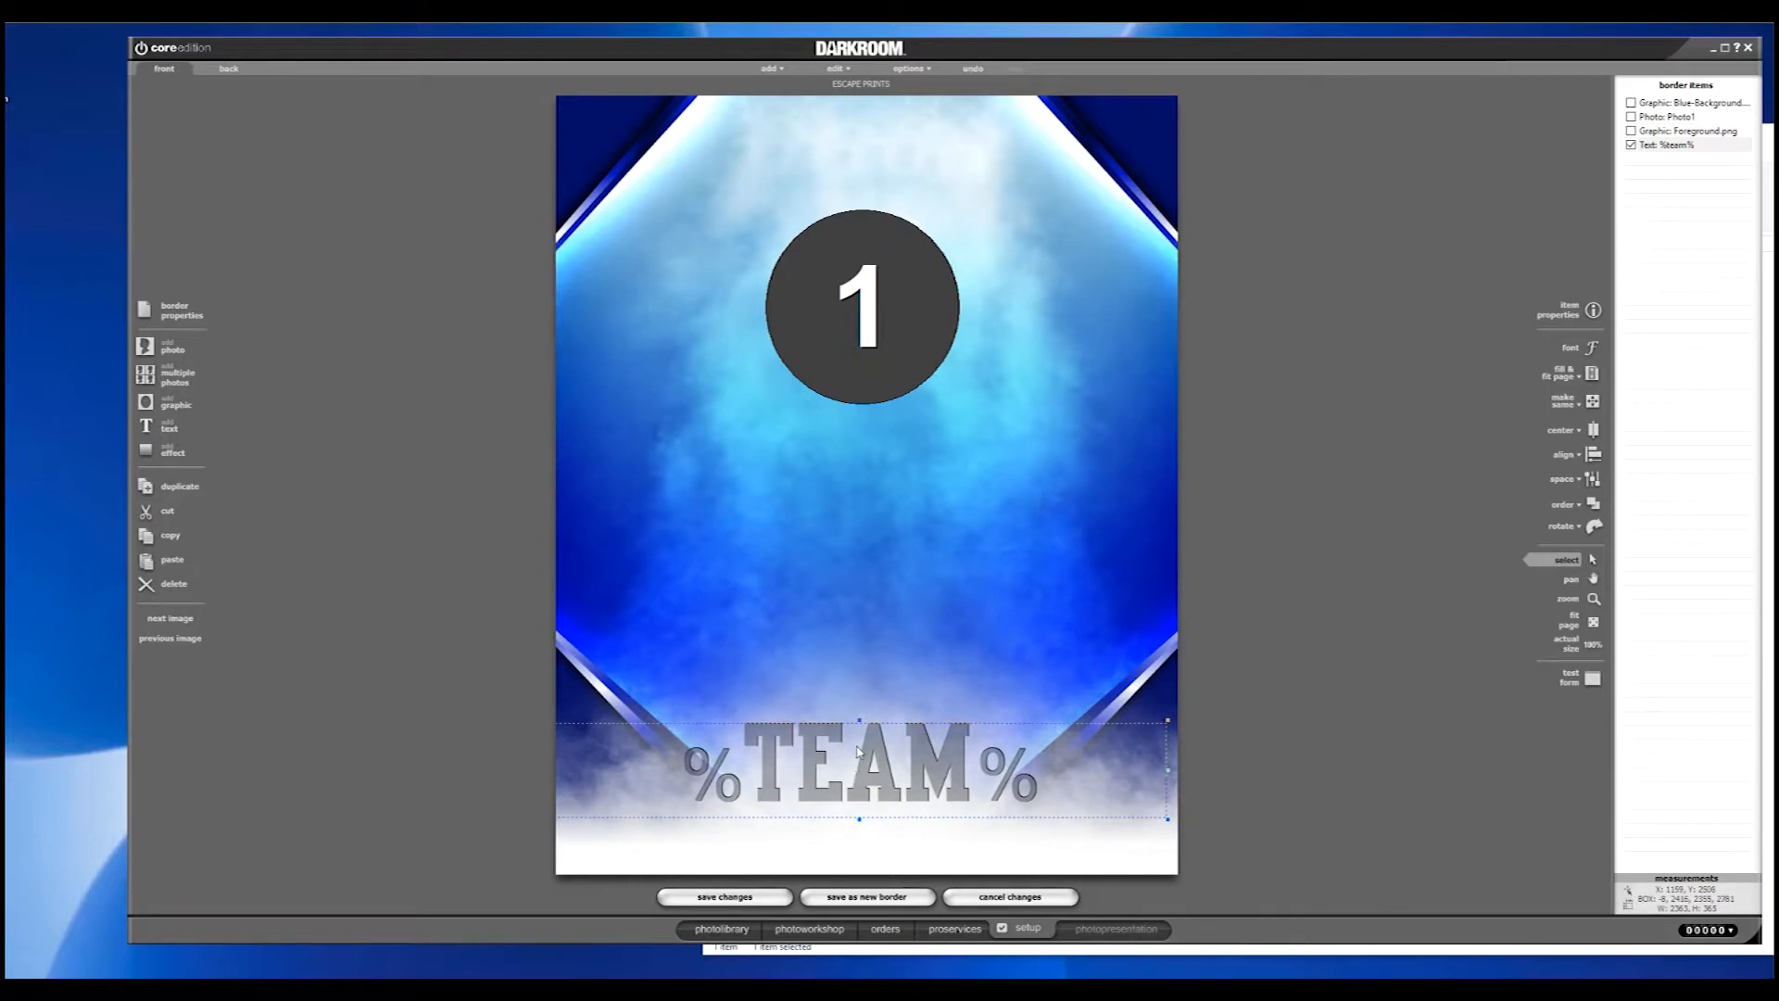
- Reopen the team text's properties and increase its outline size
double_click(858, 752)
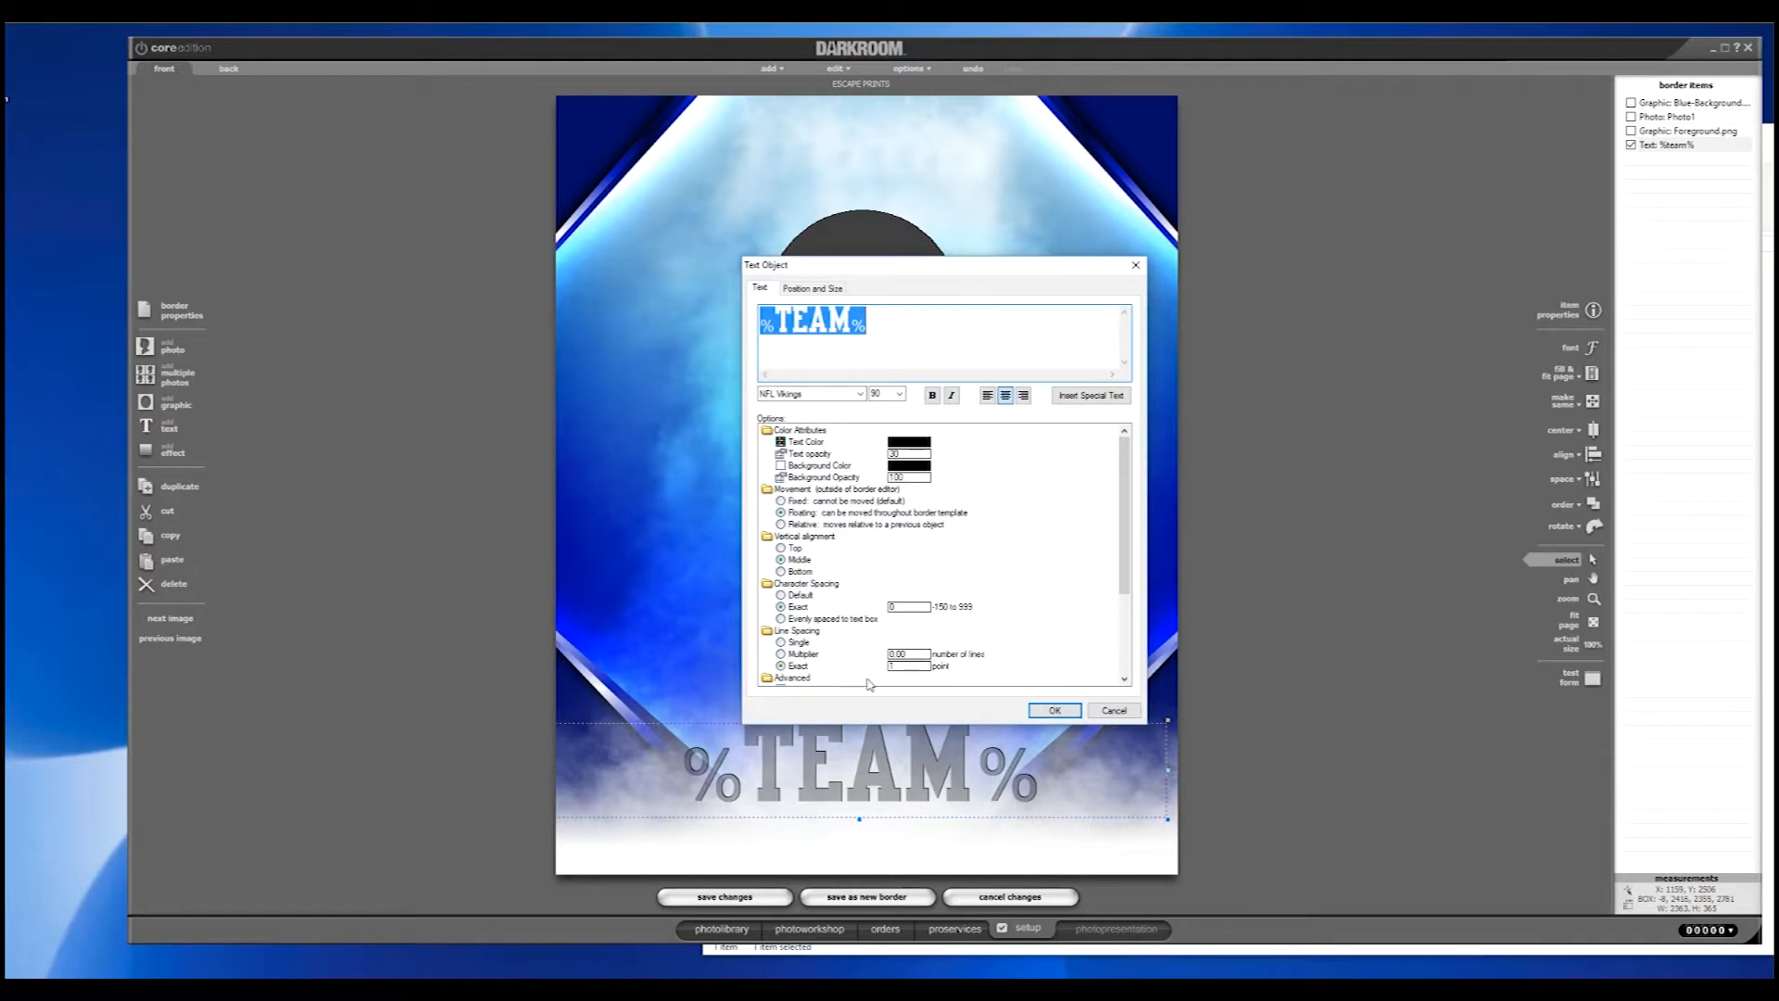
scroll(920, 621, "down", 1)
scroll(920, 621, "down", 1)
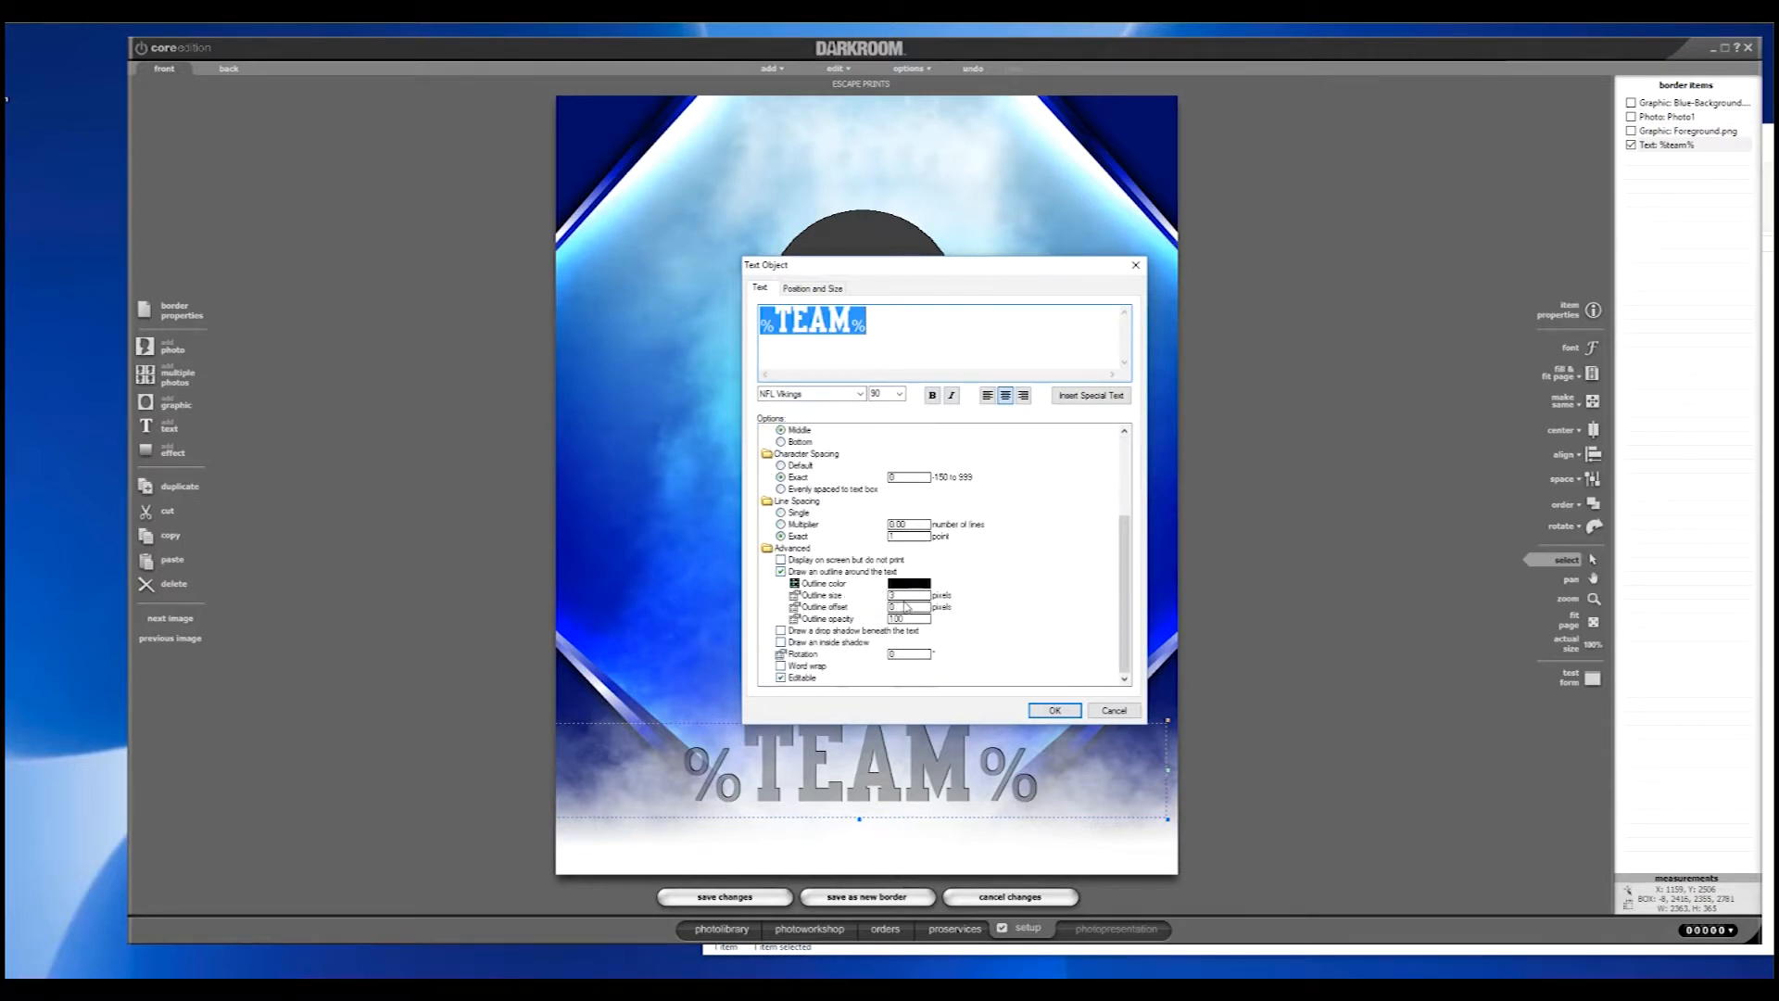
left_click(909, 595)
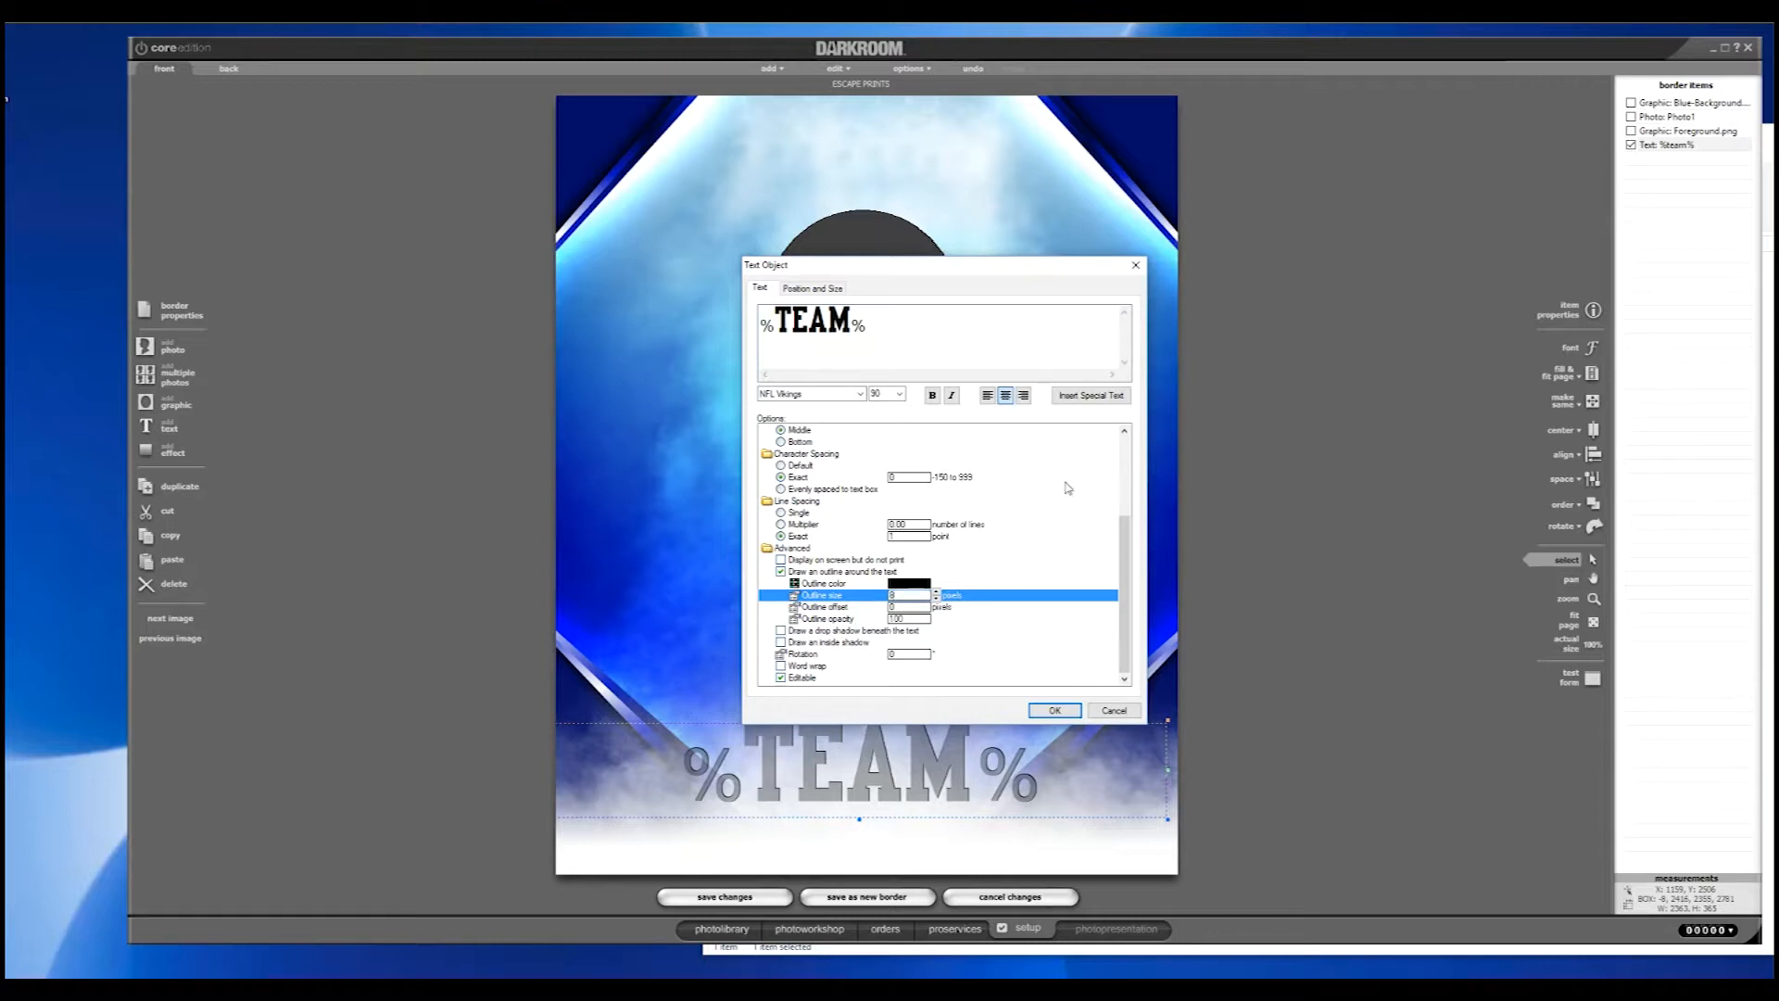
- Set the team text's opacity to 15, accept it, and shift the text slightly so it sits centered across the page
scroll(1126, 538, "up", 5)
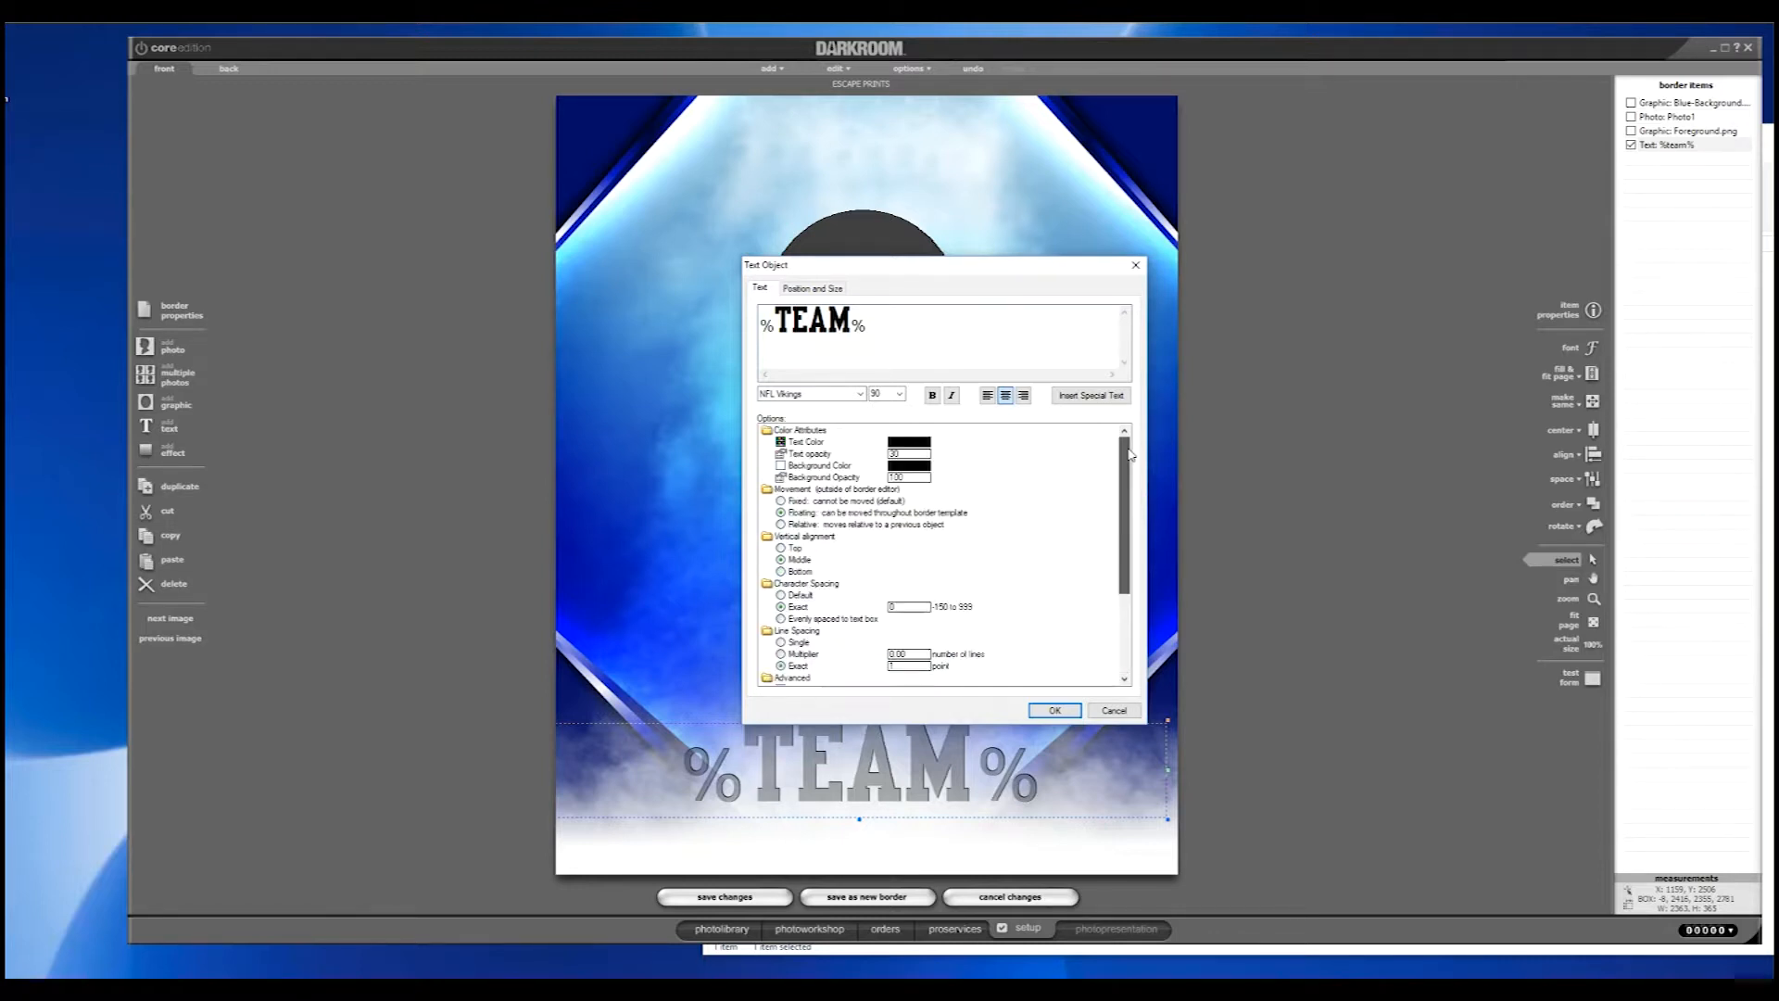
left_click(908, 453)
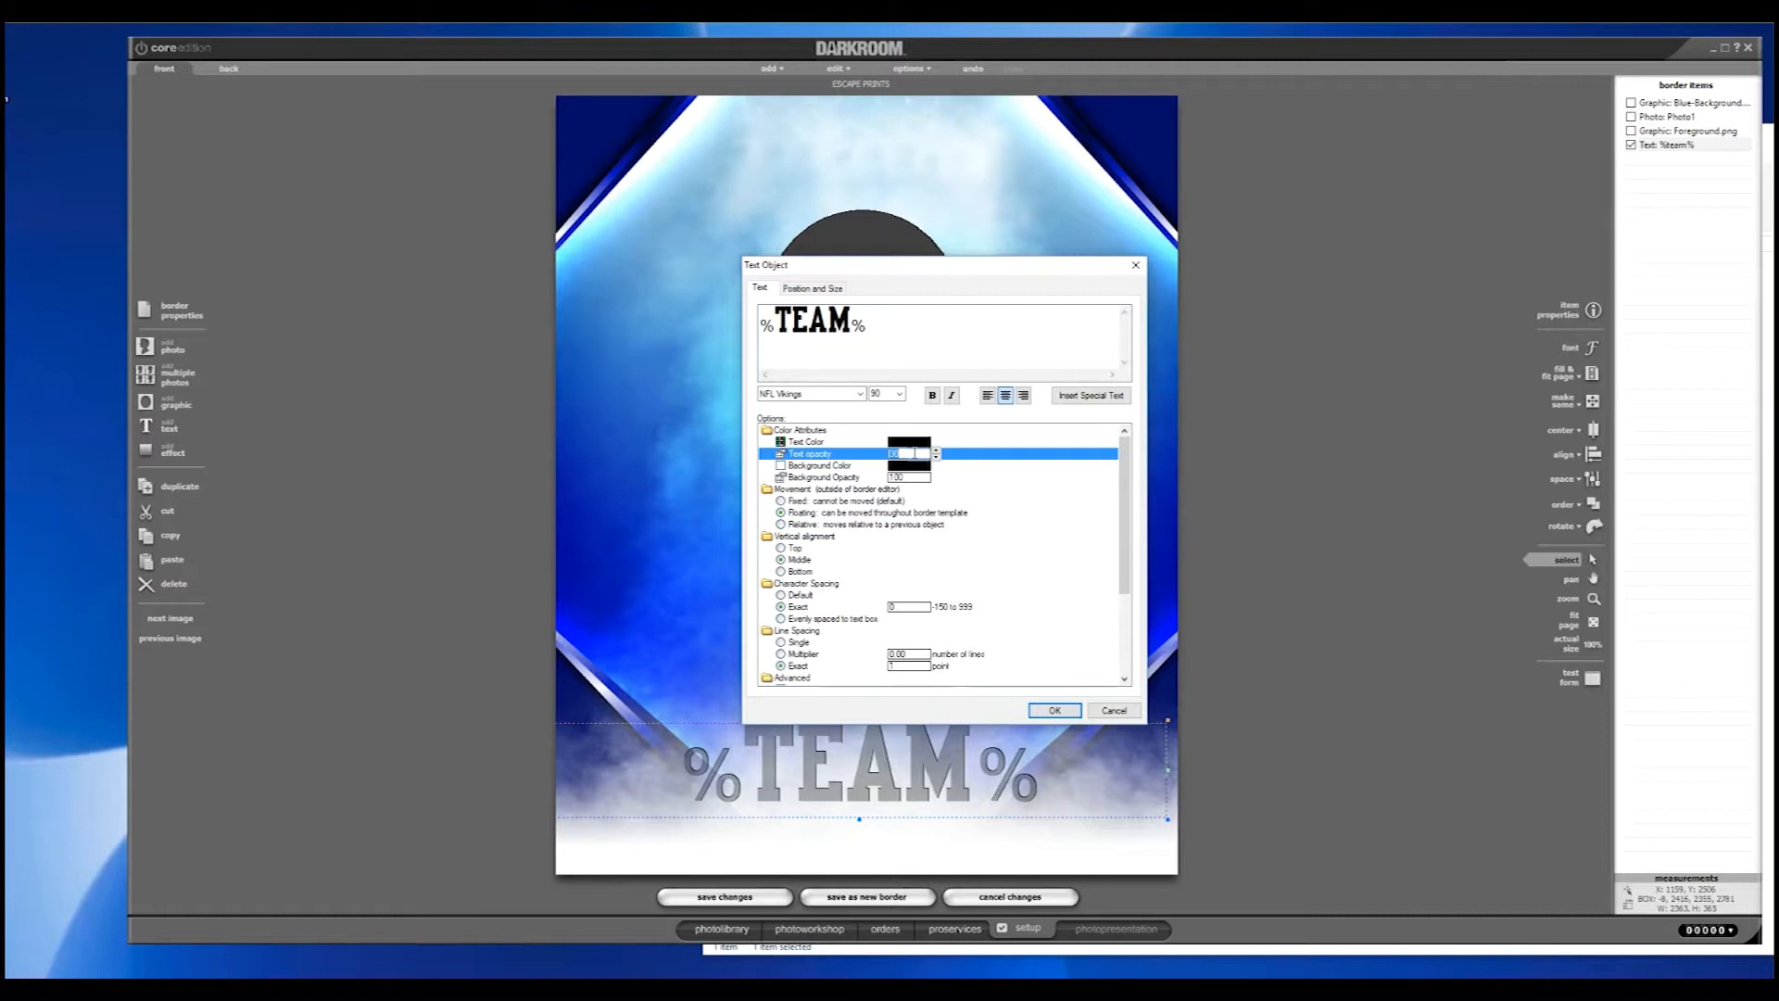
type("15")
left_click(1055, 711)
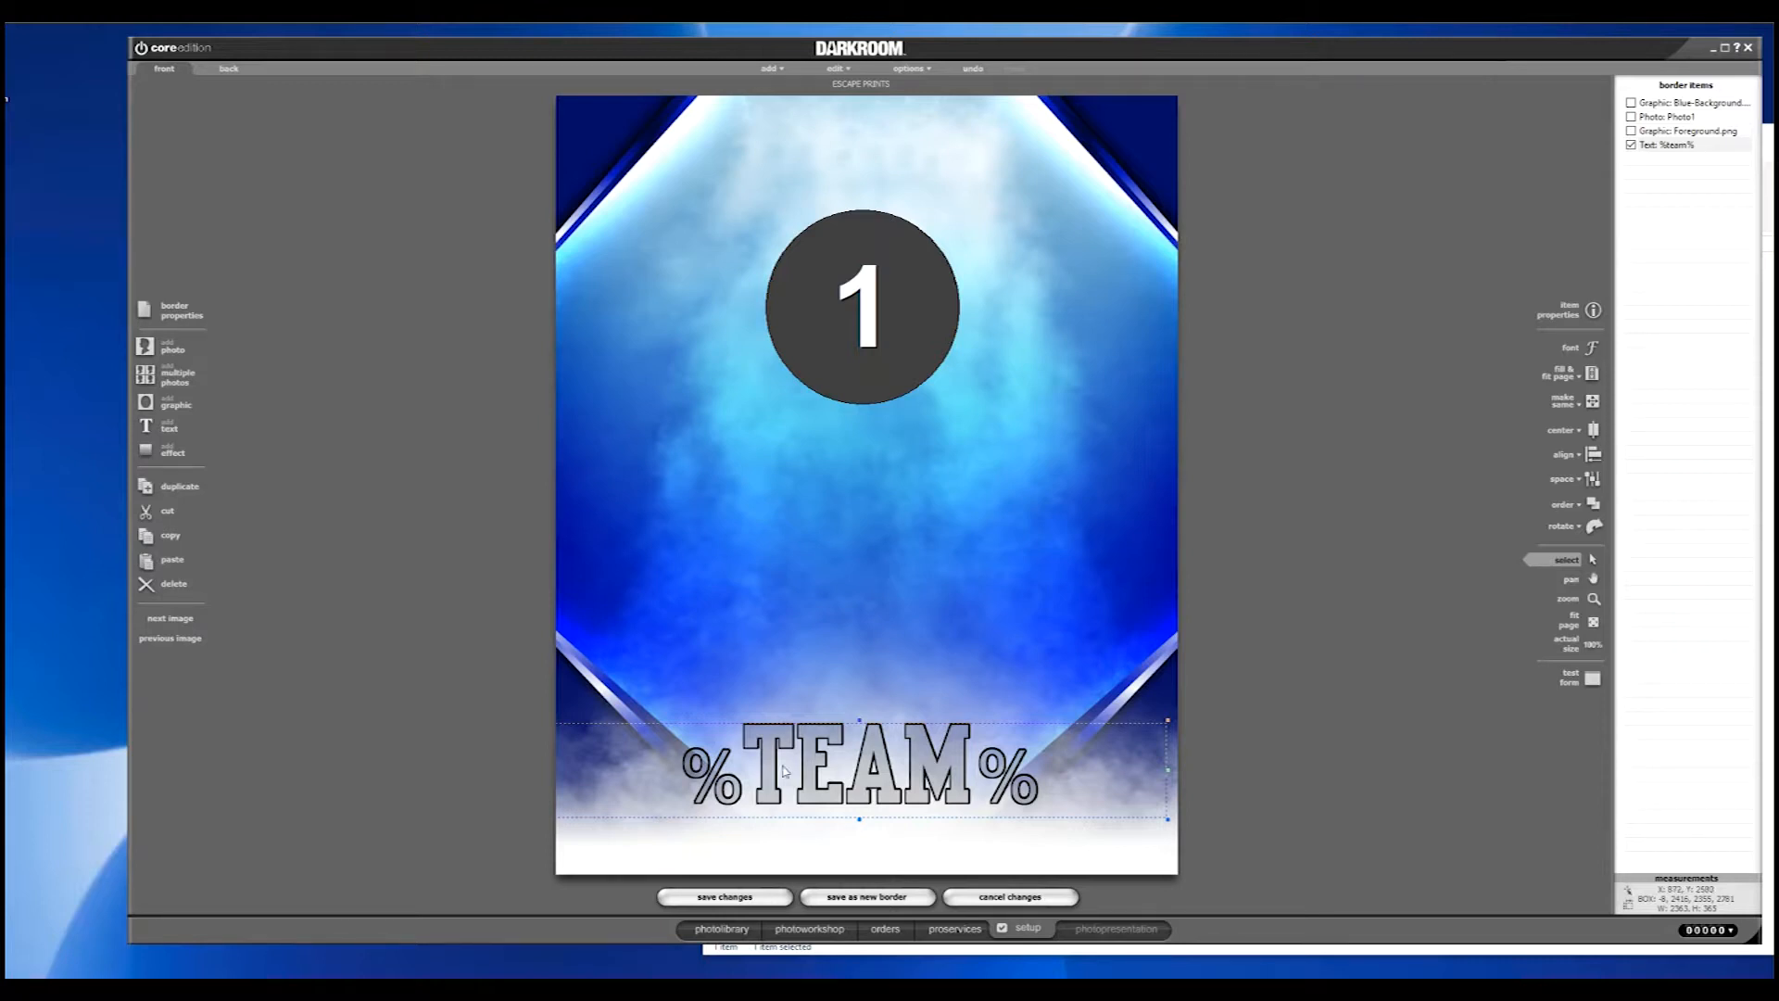
left_click_drag(867, 806, 868, 793)
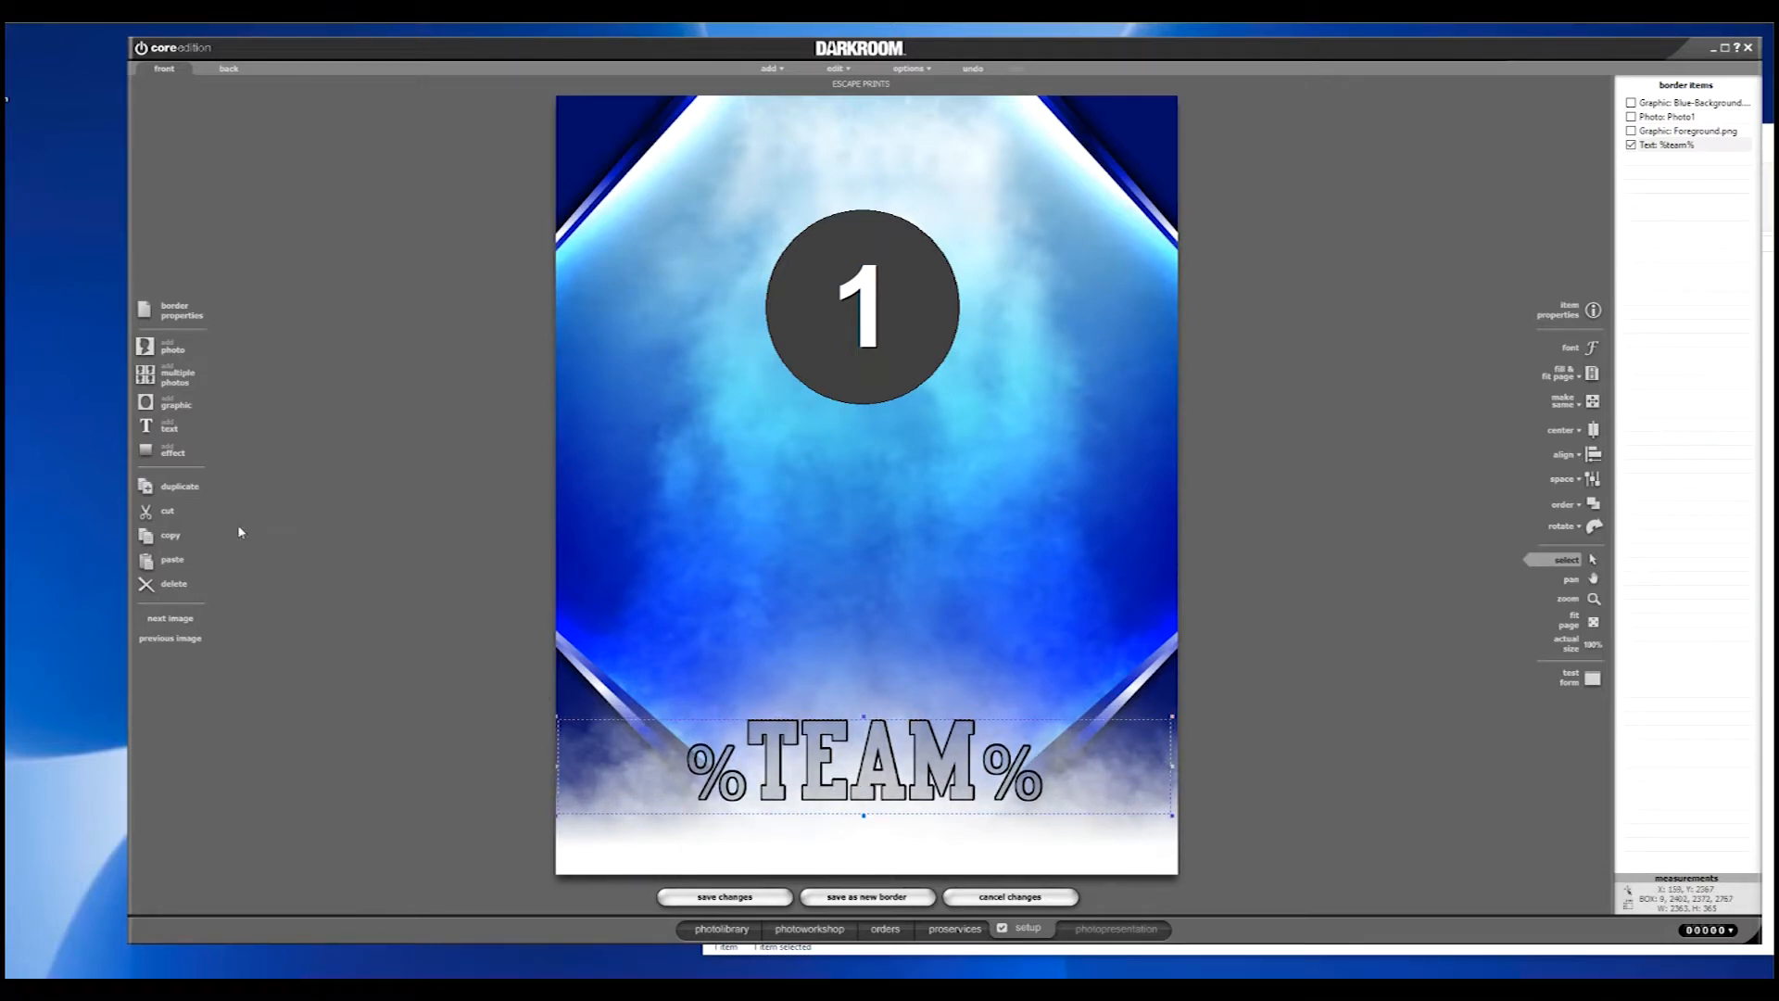
- Start a new text object with font size 30 and the BankGothic Lt BT font
left_click(169, 432)
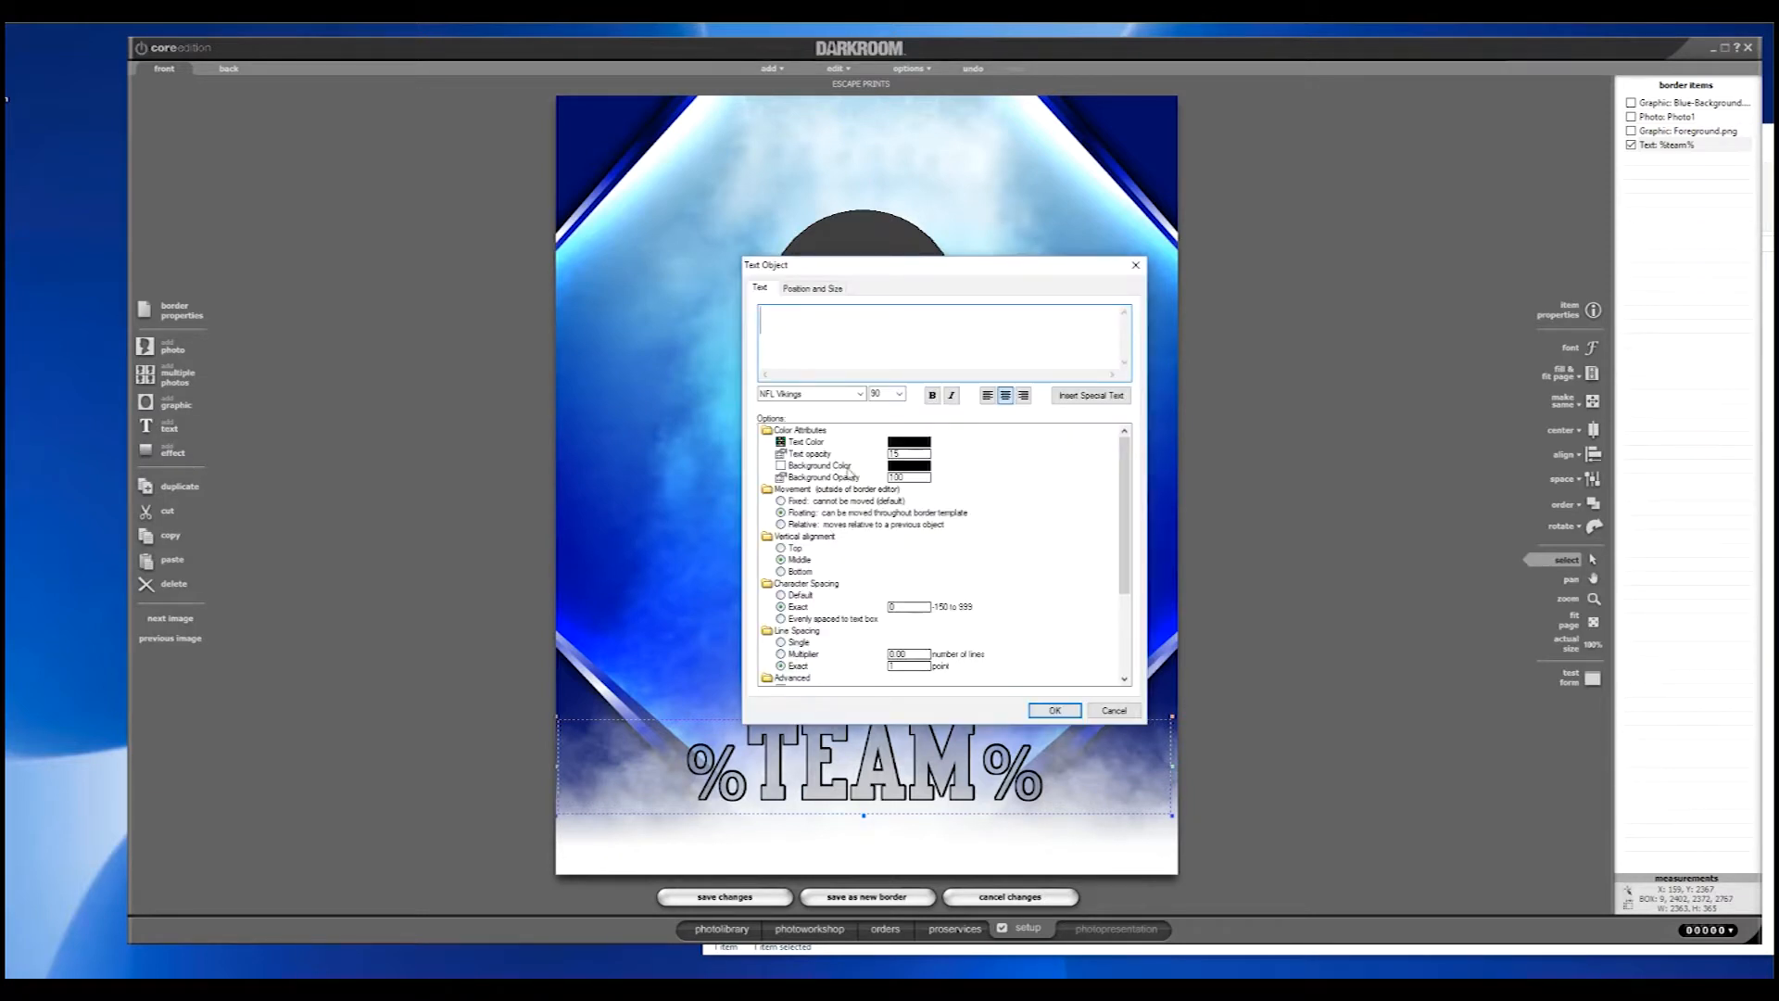
left_click(899, 394)
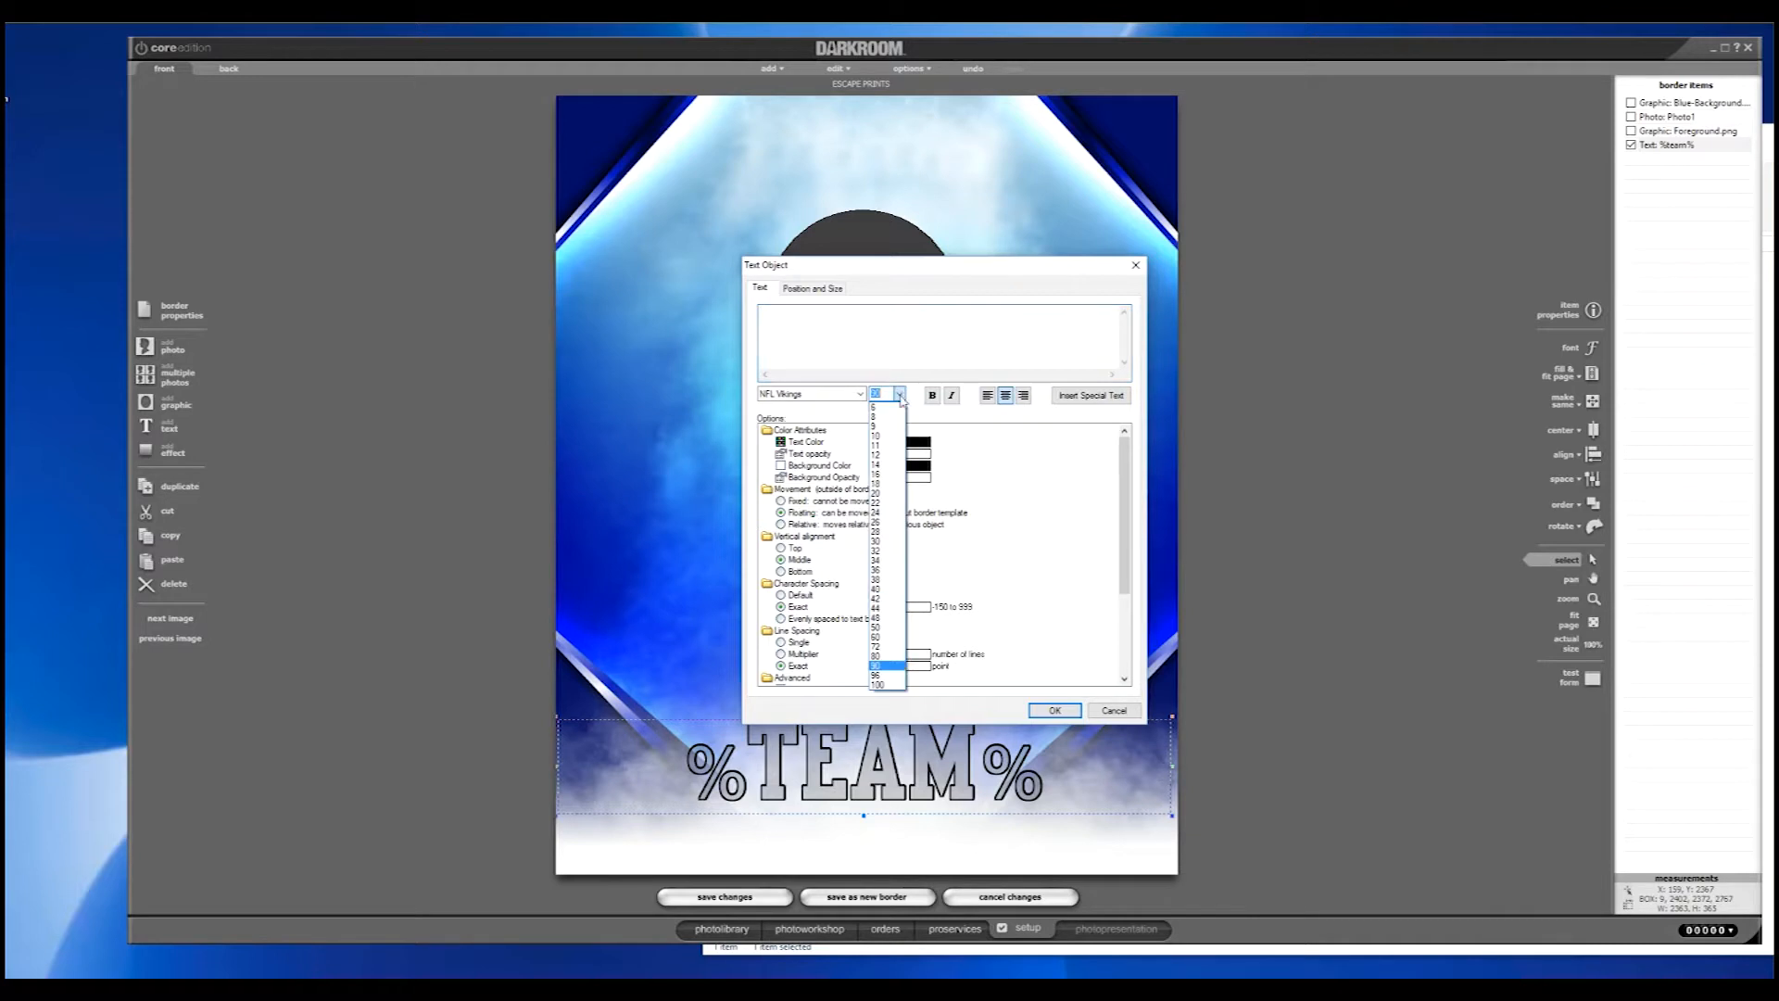
left_click(884, 542)
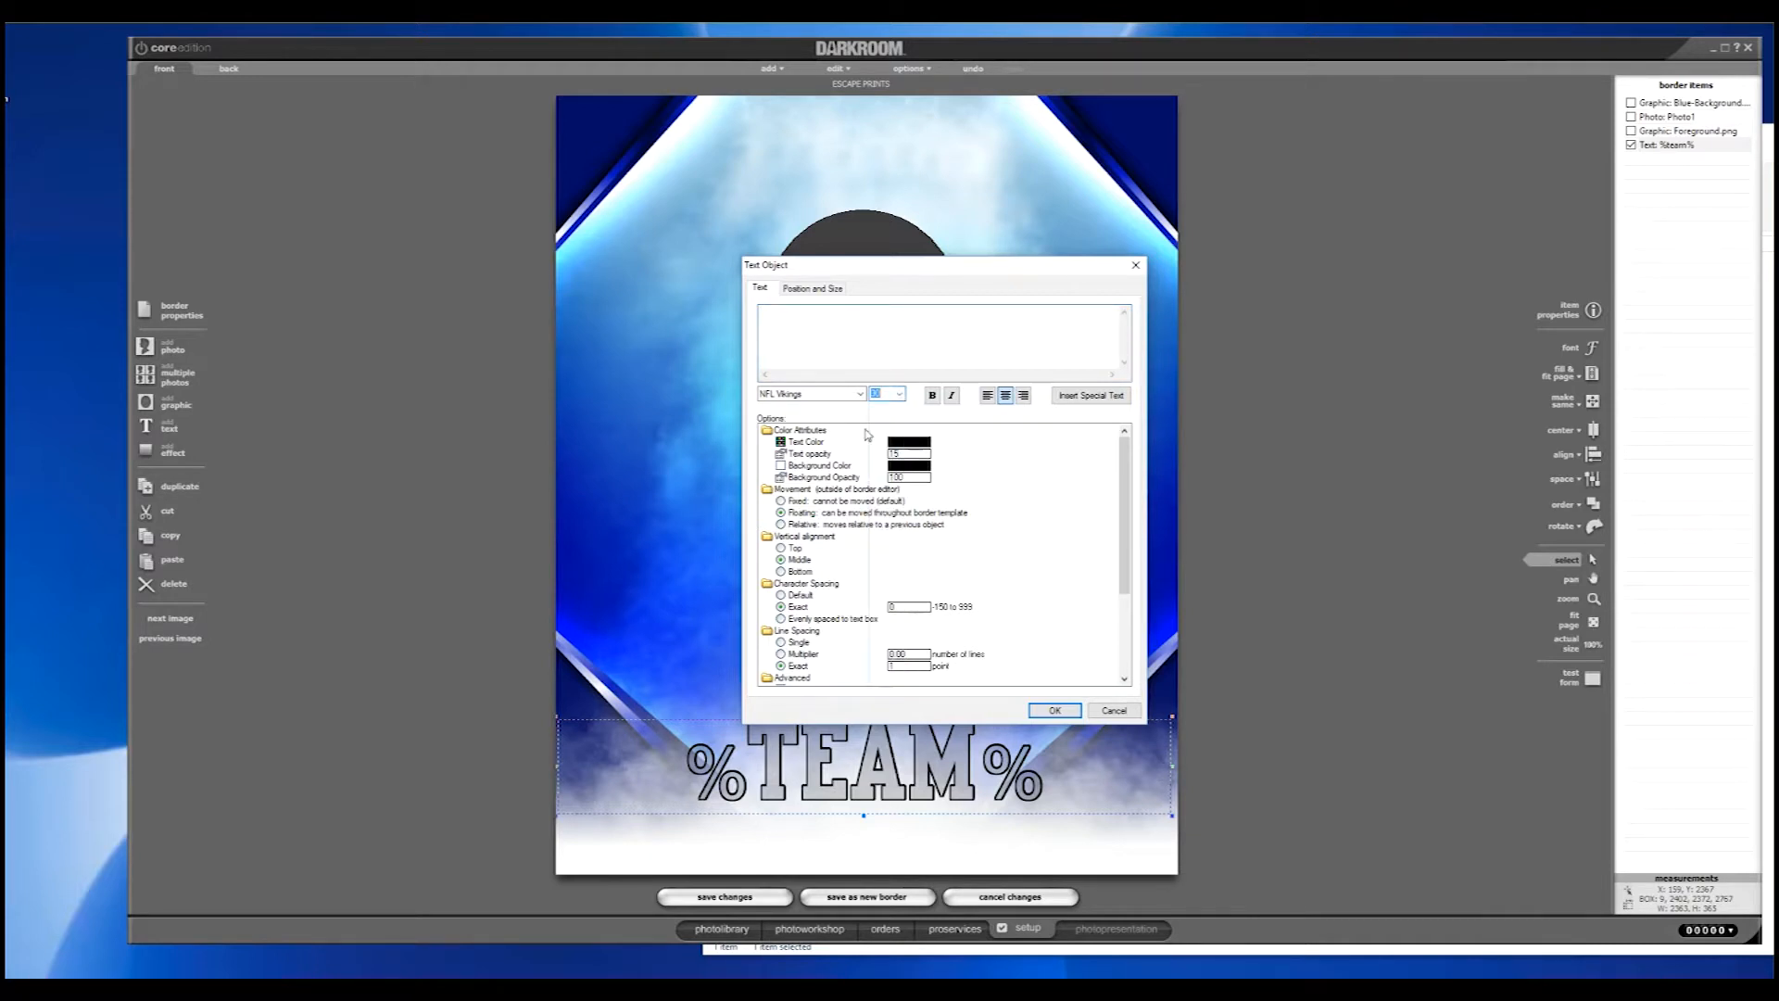
left_click(854, 394)
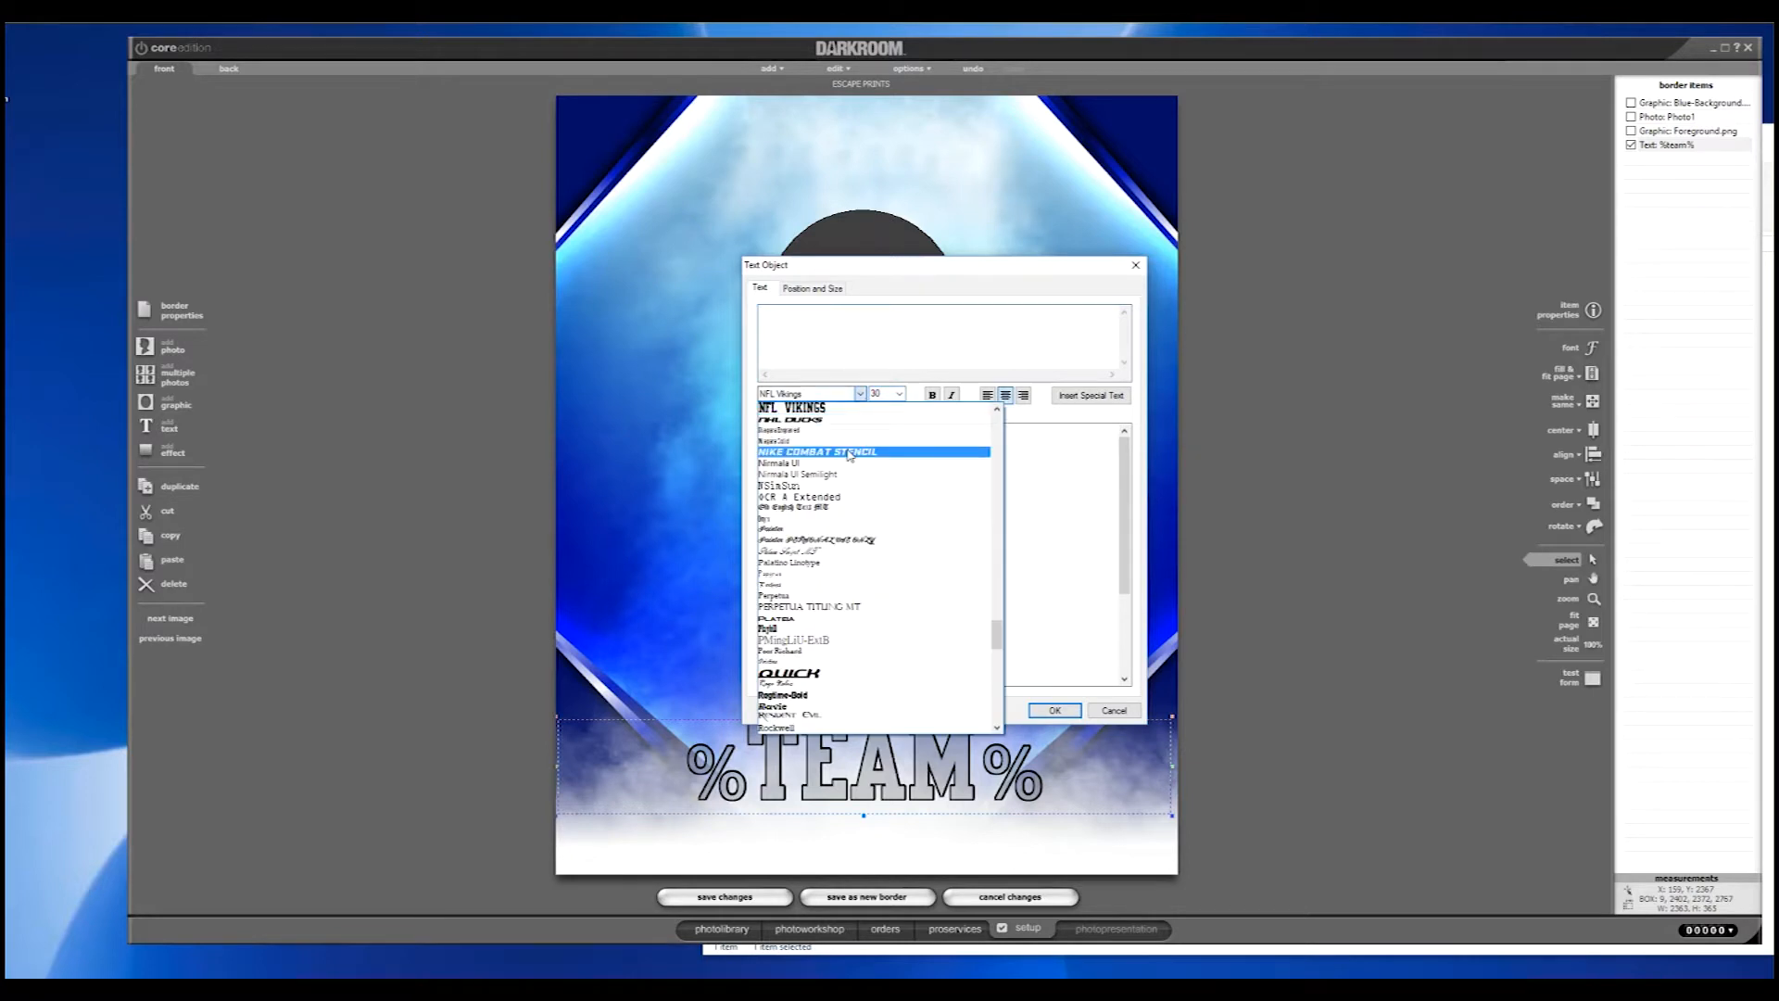
left_click_drag(992, 632, 995, 419)
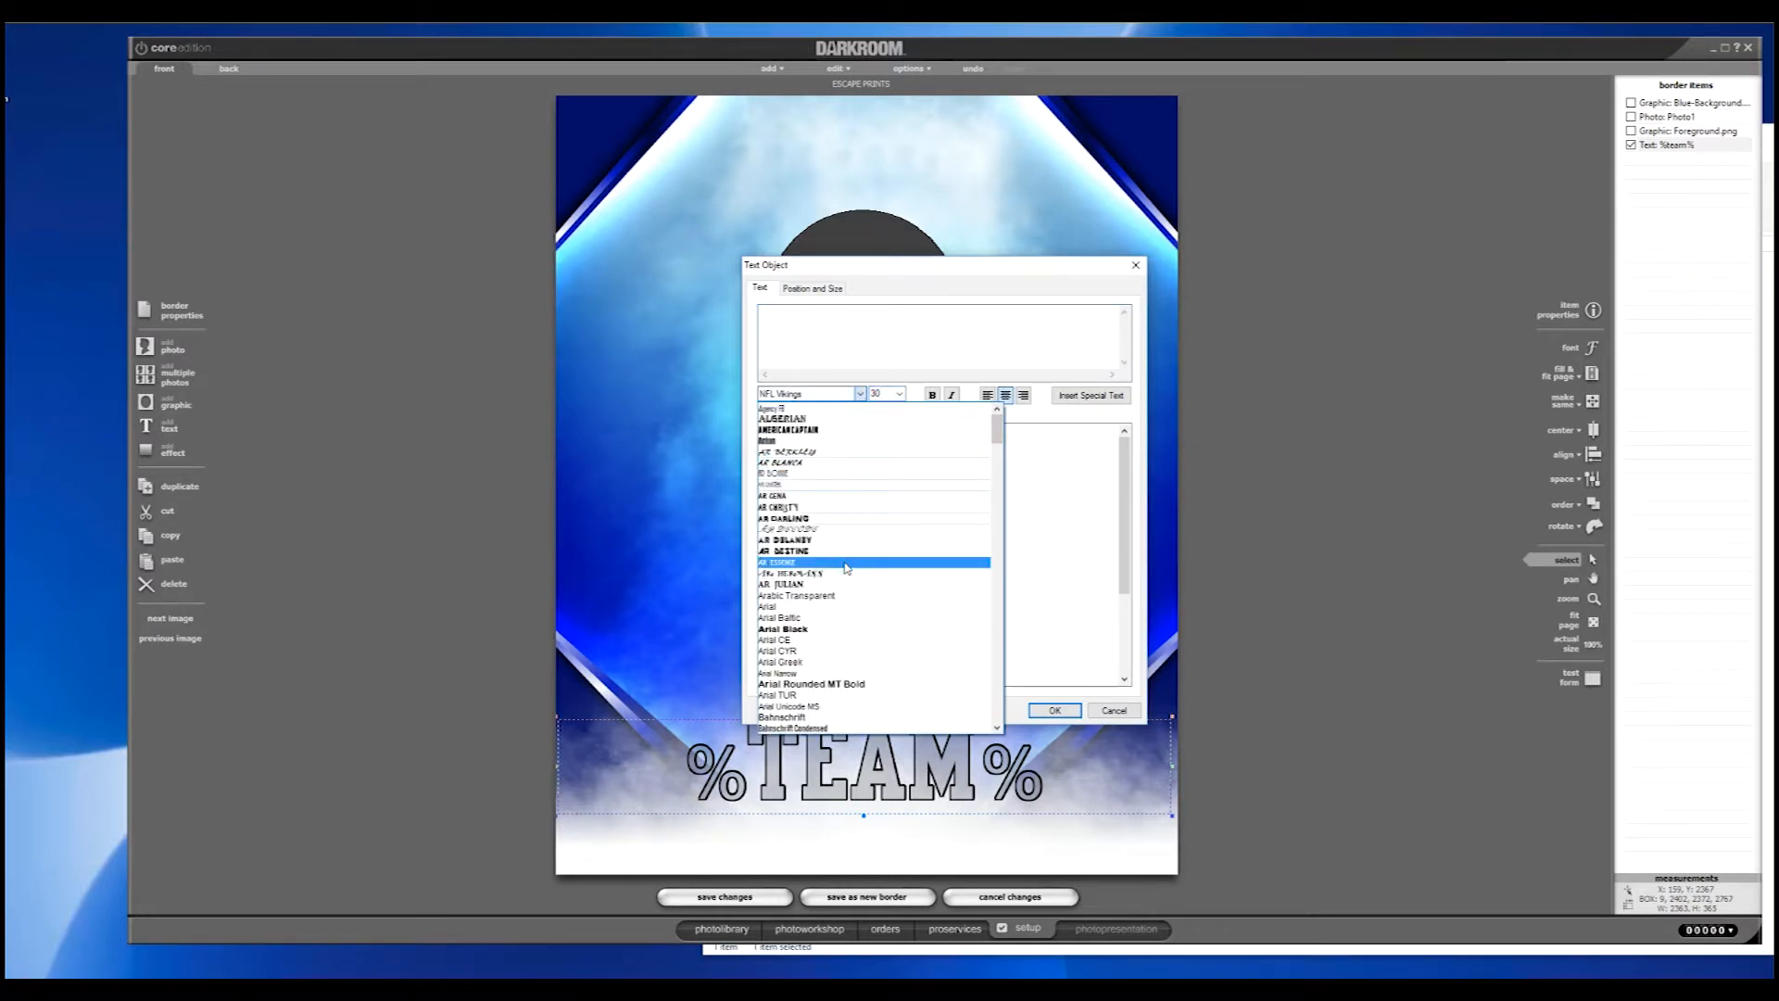
scroll(845, 568, "down", 6)
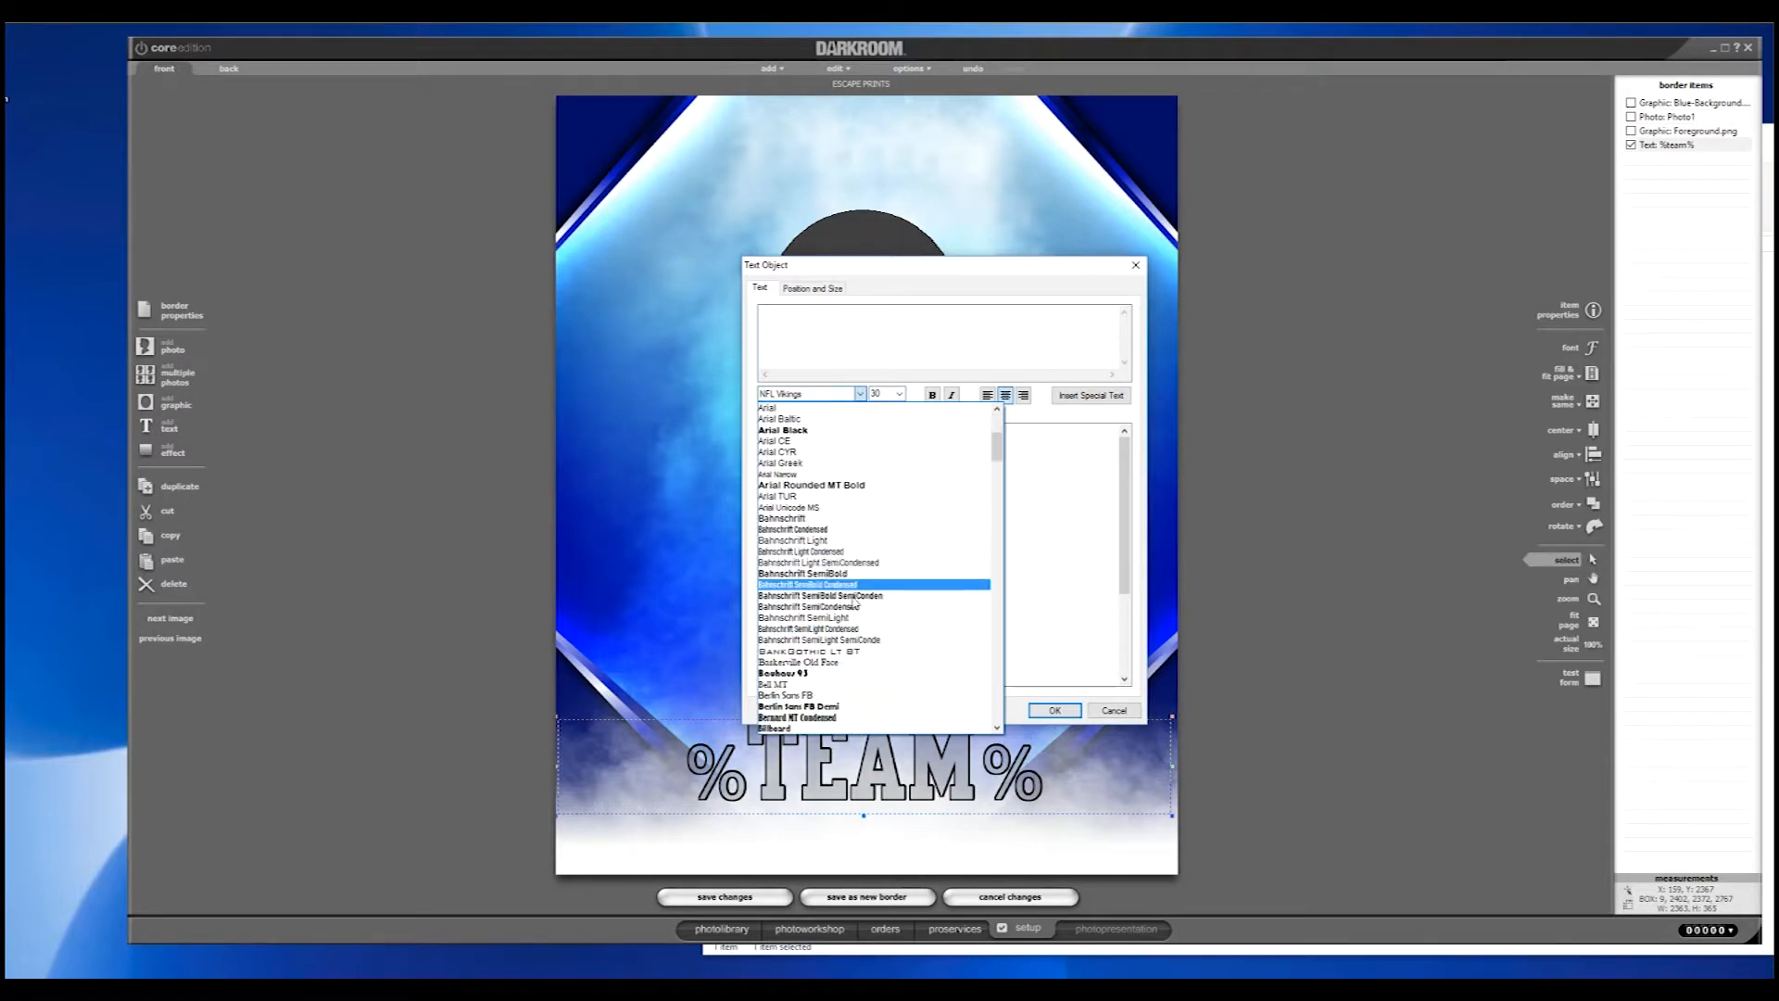
left_click(866, 650)
- Enter %YEAR% as the new object's text, accept it, and place it directly below the team text
left_click(861, 346)
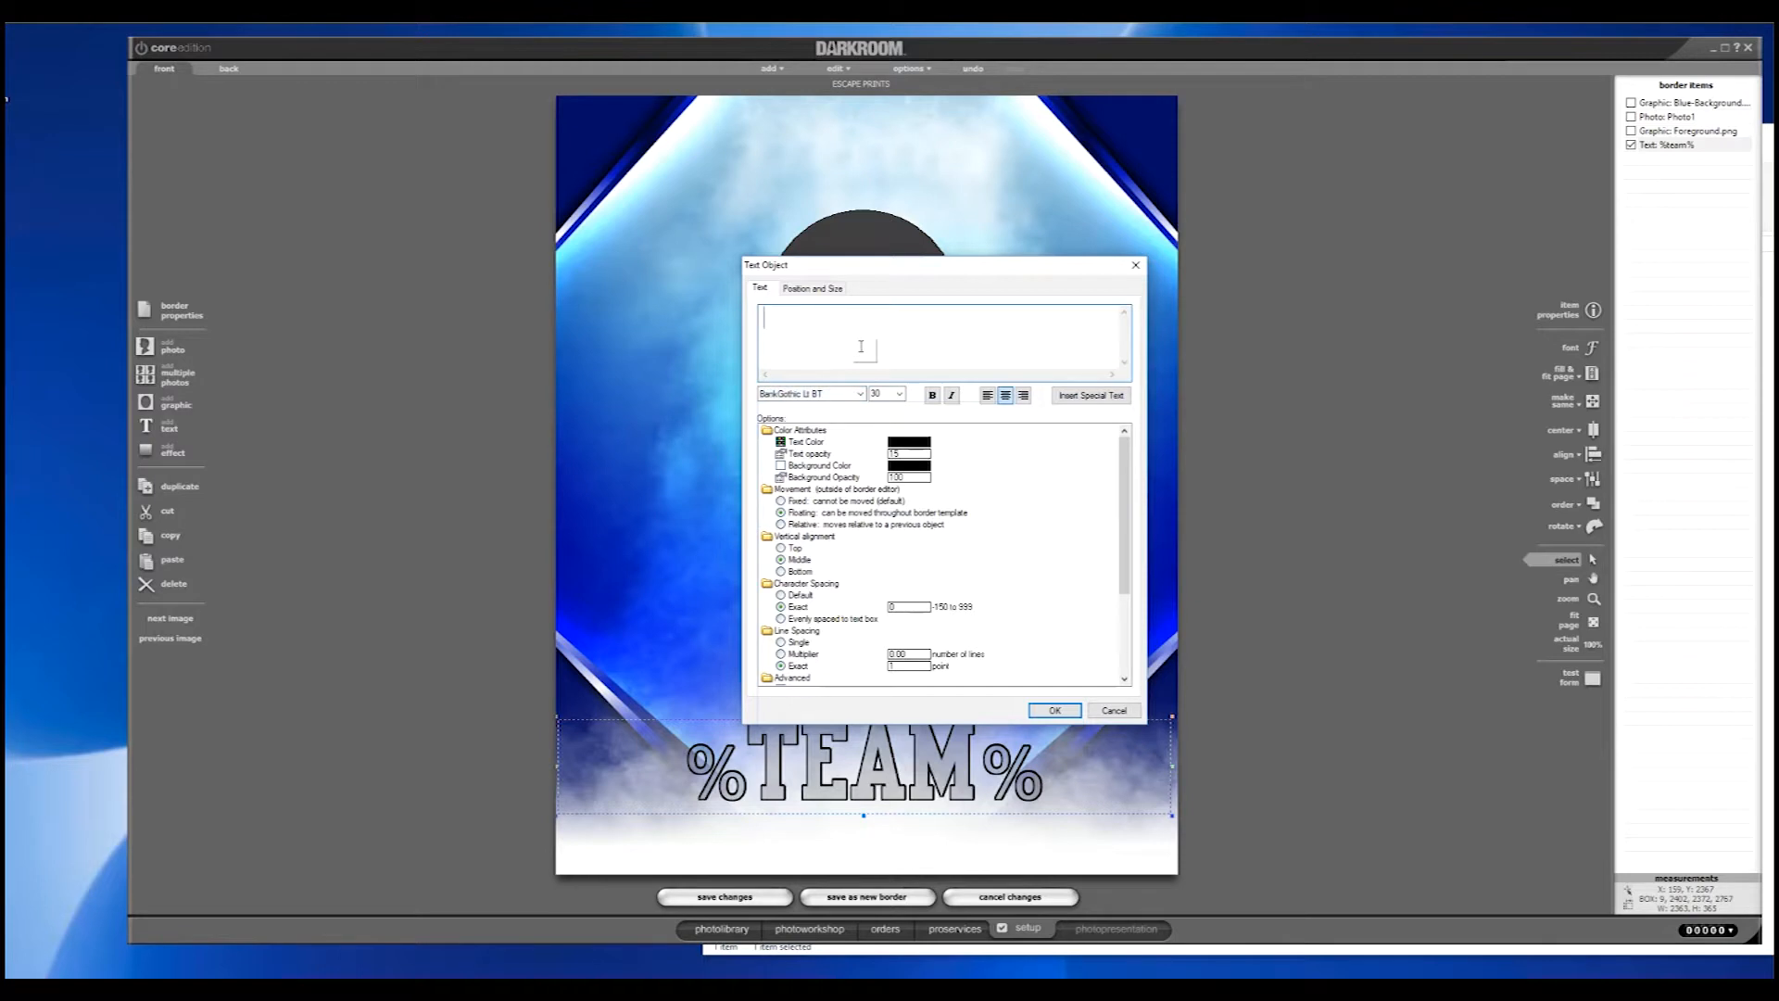
type("%YEAR%")
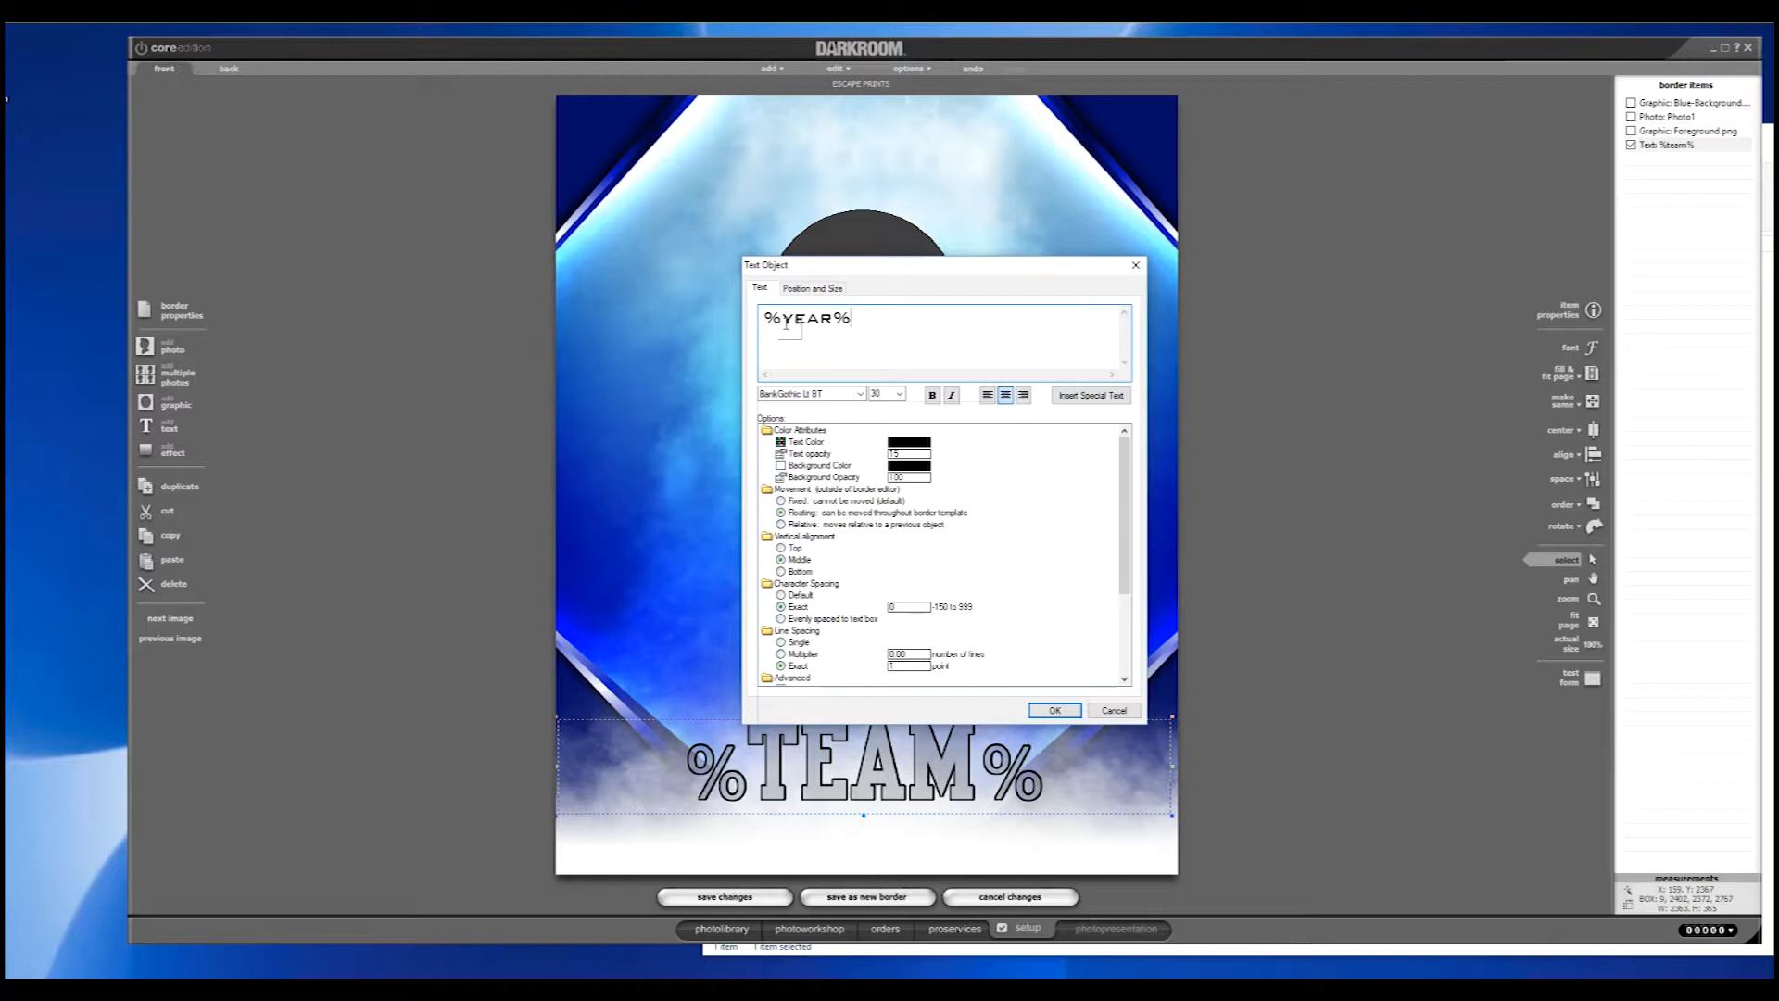
left_click(1055, 710)
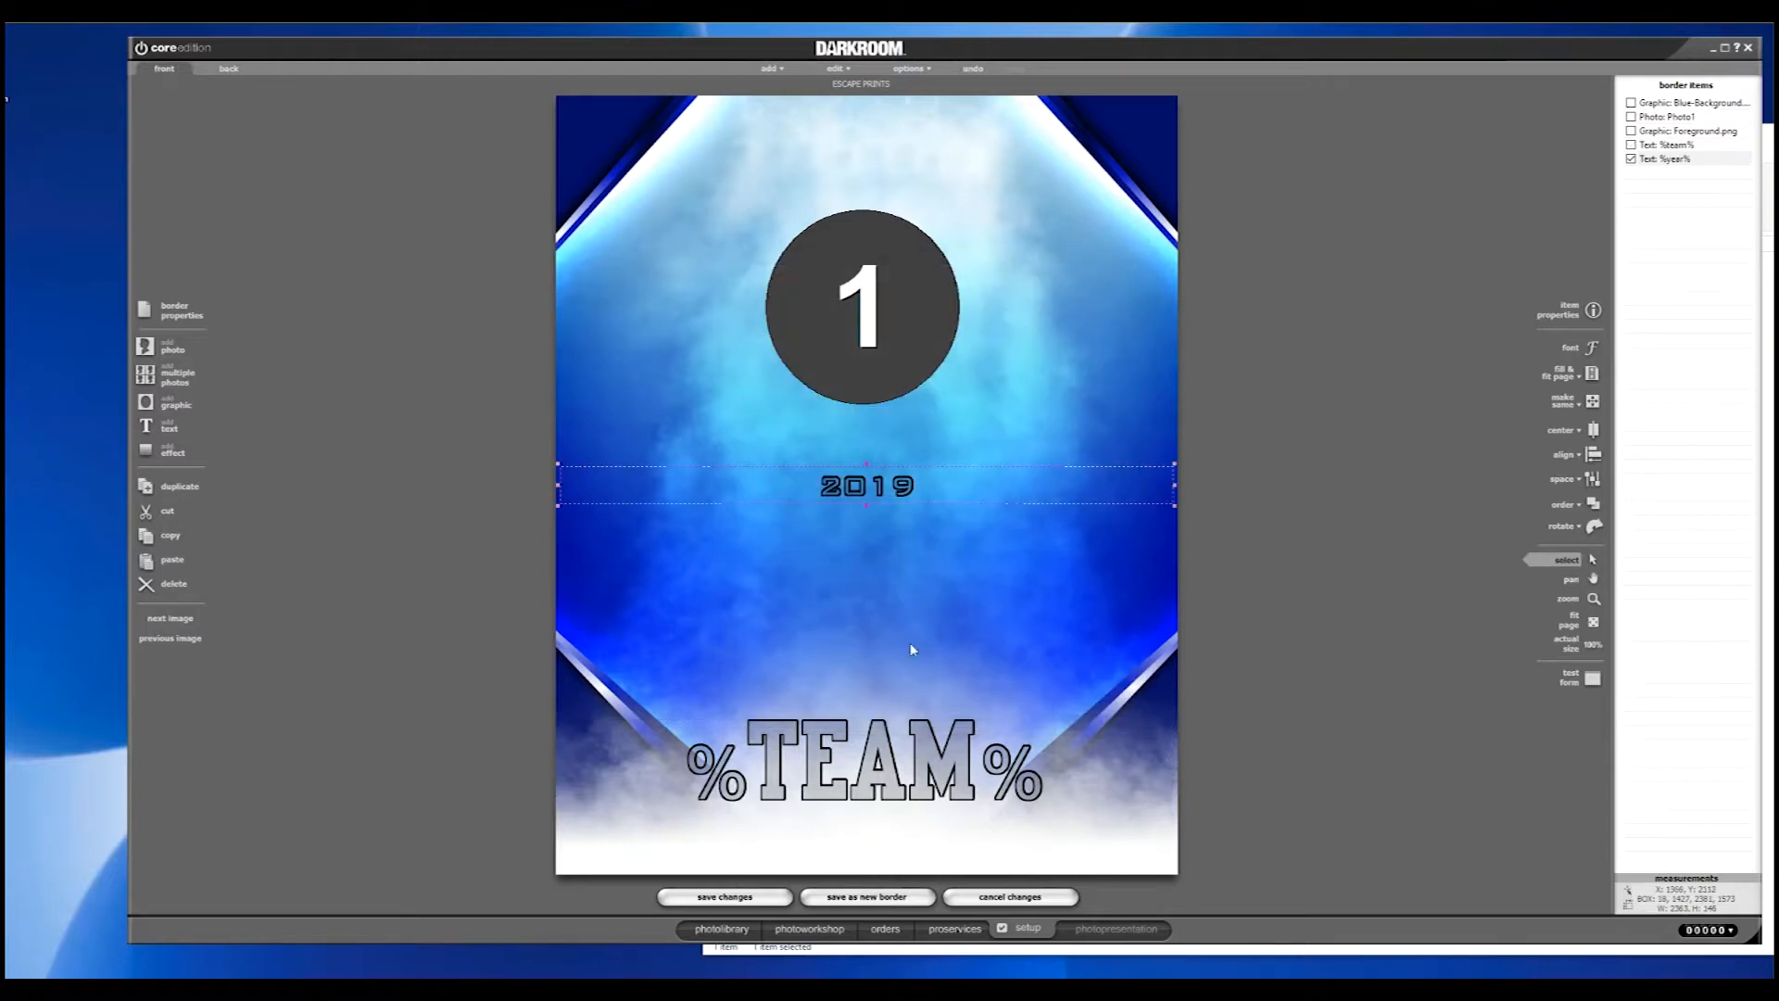
left_click_drag(880, 494, 878, 826)
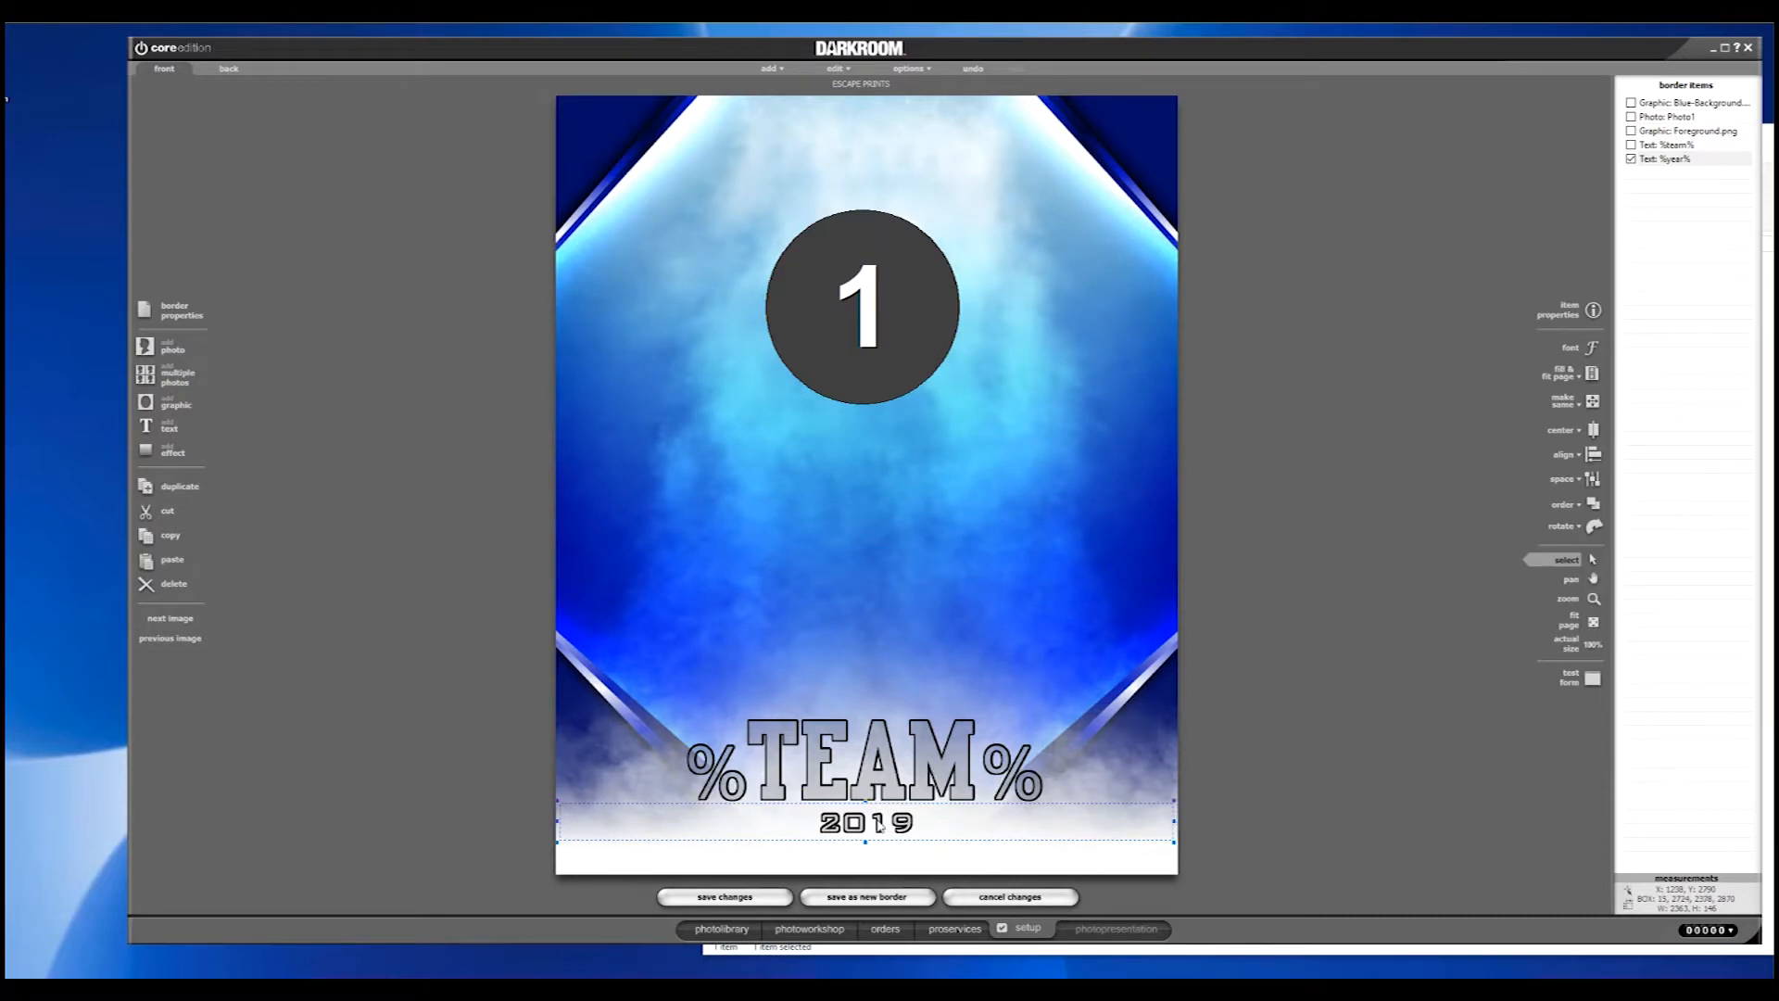
- Set the year text's opacity to 100
double_click(881, 824)
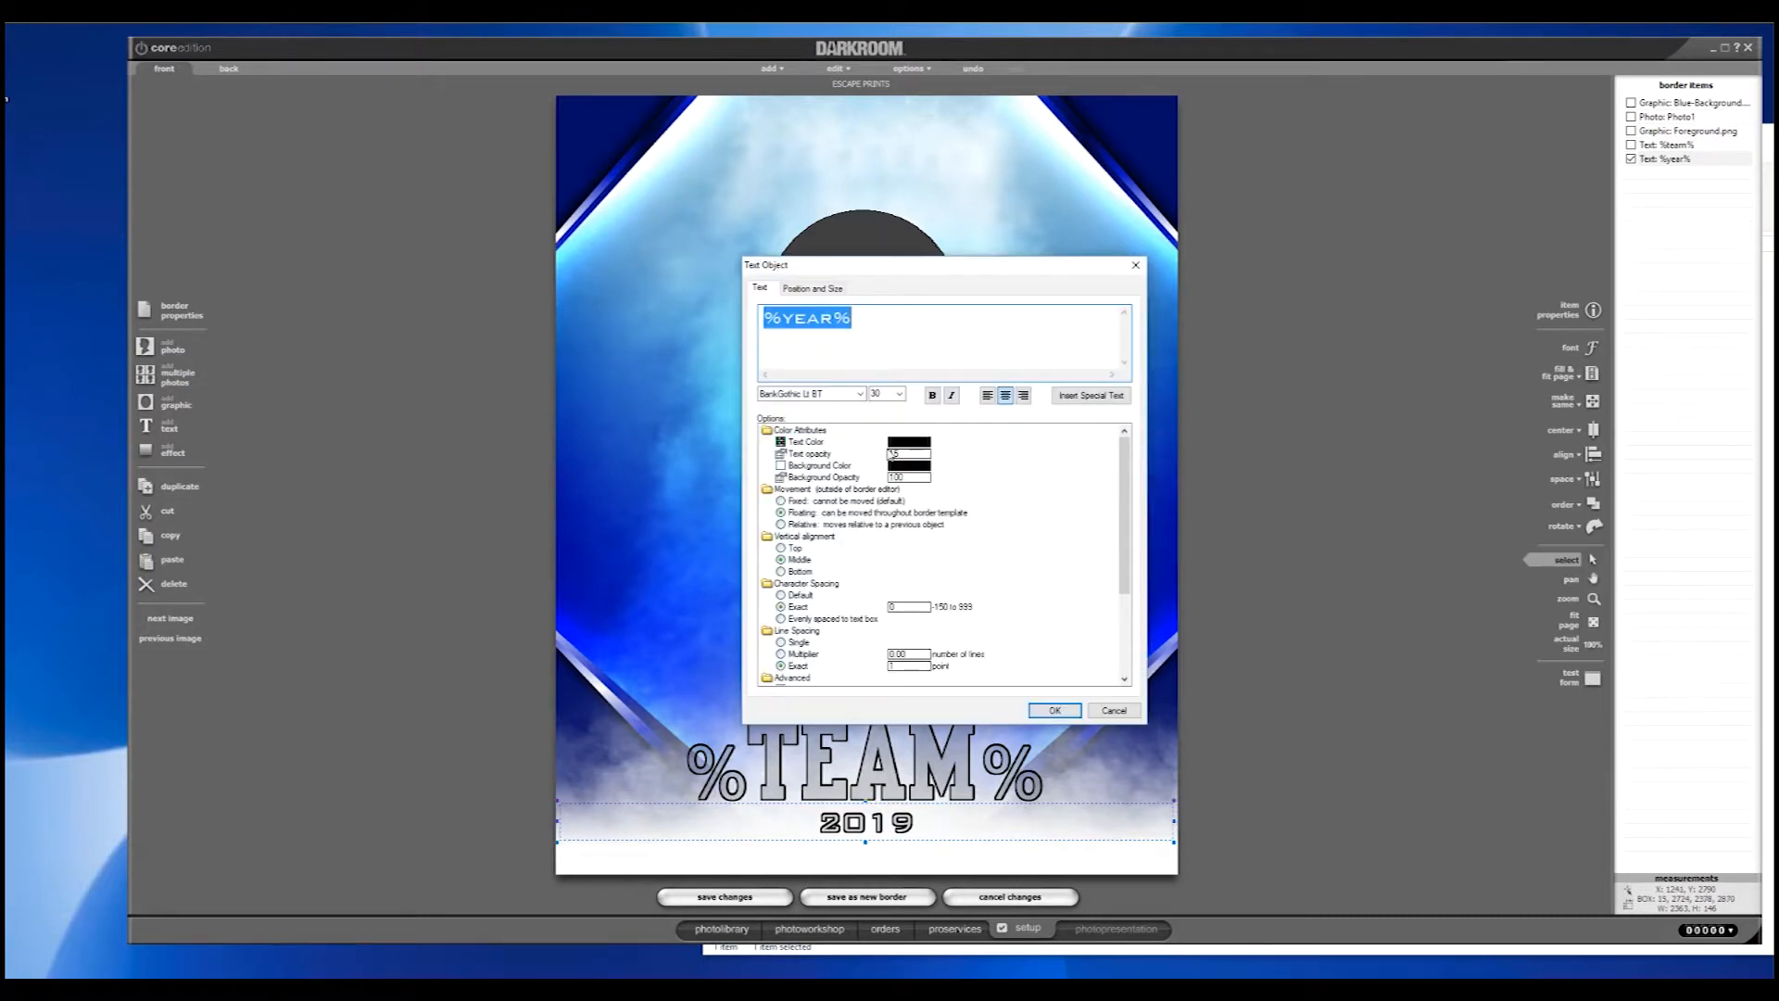
left_click(891, 454)
type("100")
left_click(1054, 710)
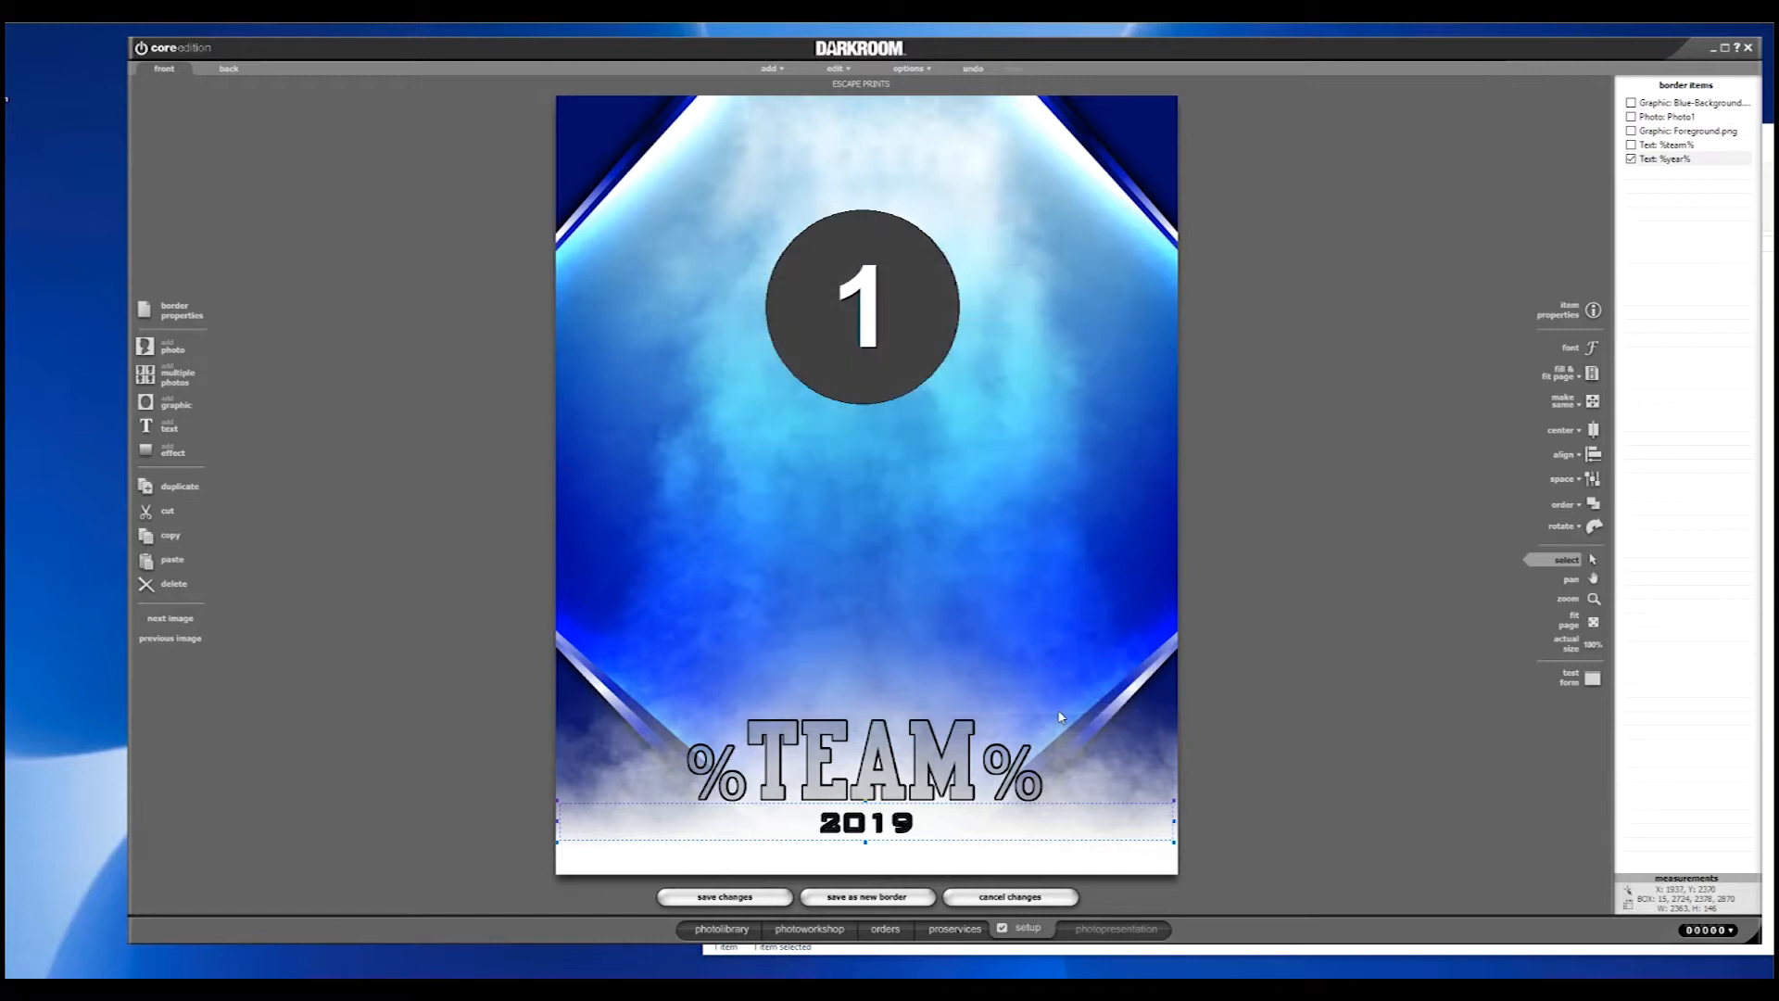
- Turn off the outline around the year text and accept the change
double_click(918, 821)
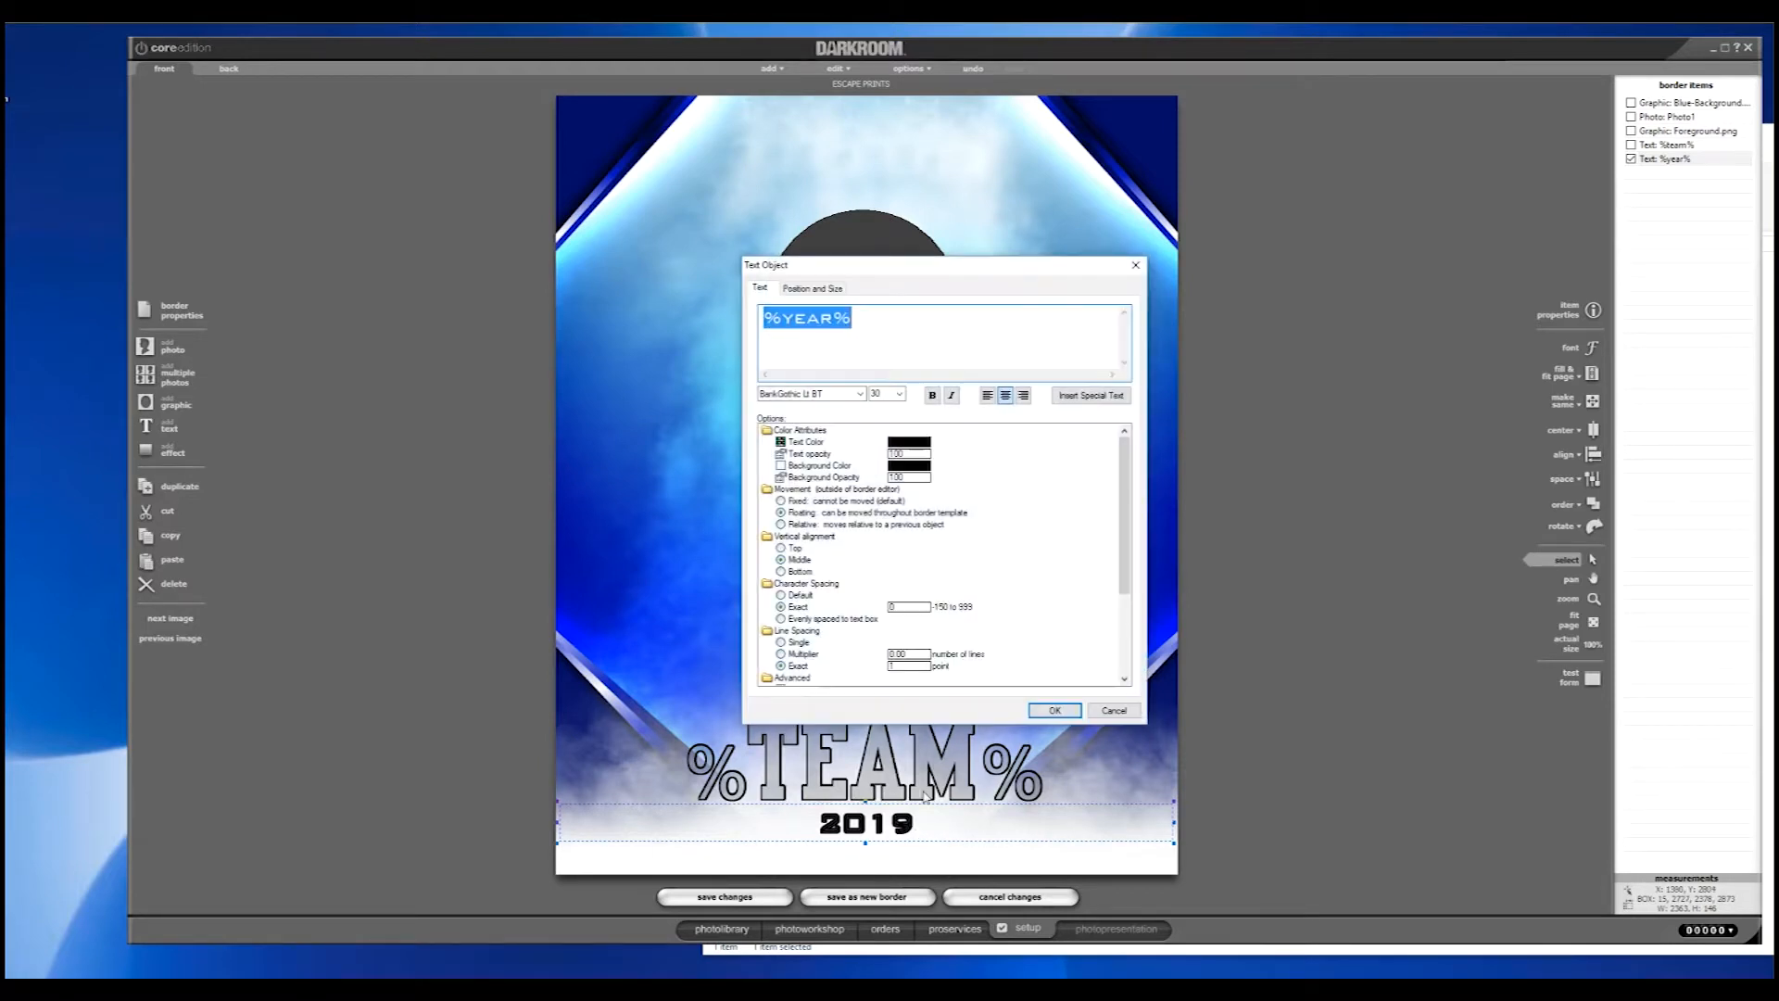
scroll(951, 614, "down", 4)
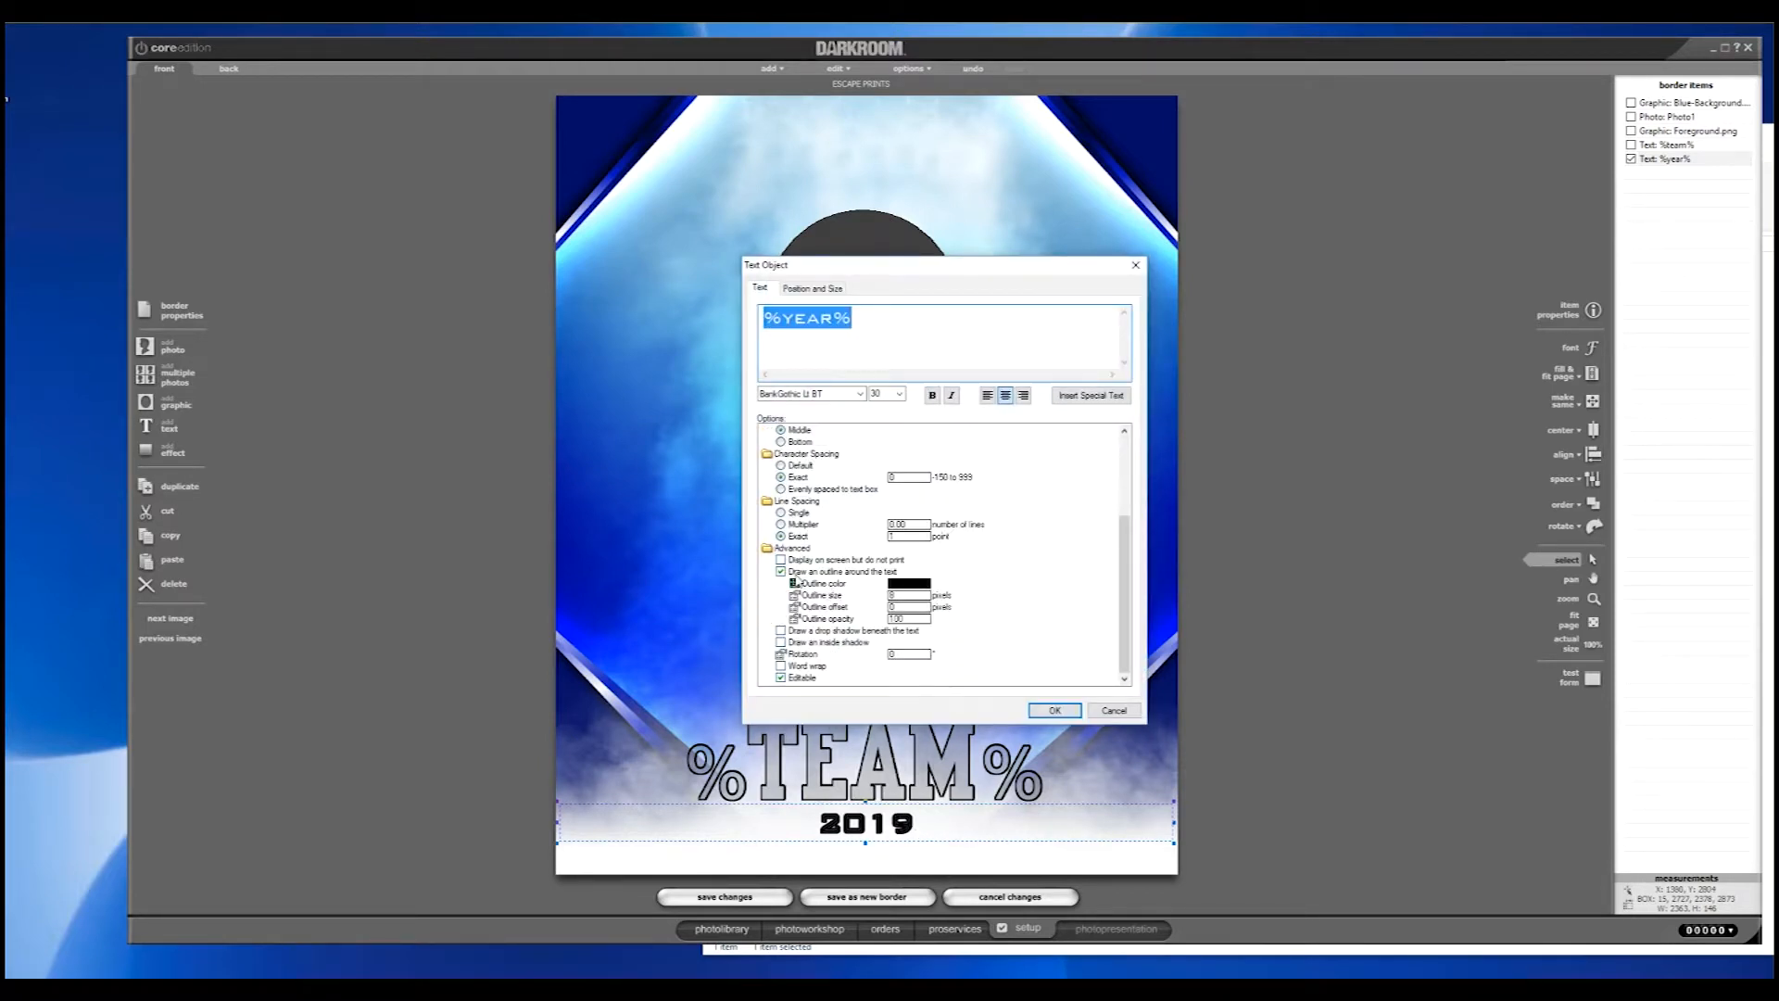
left_click(783, 572)
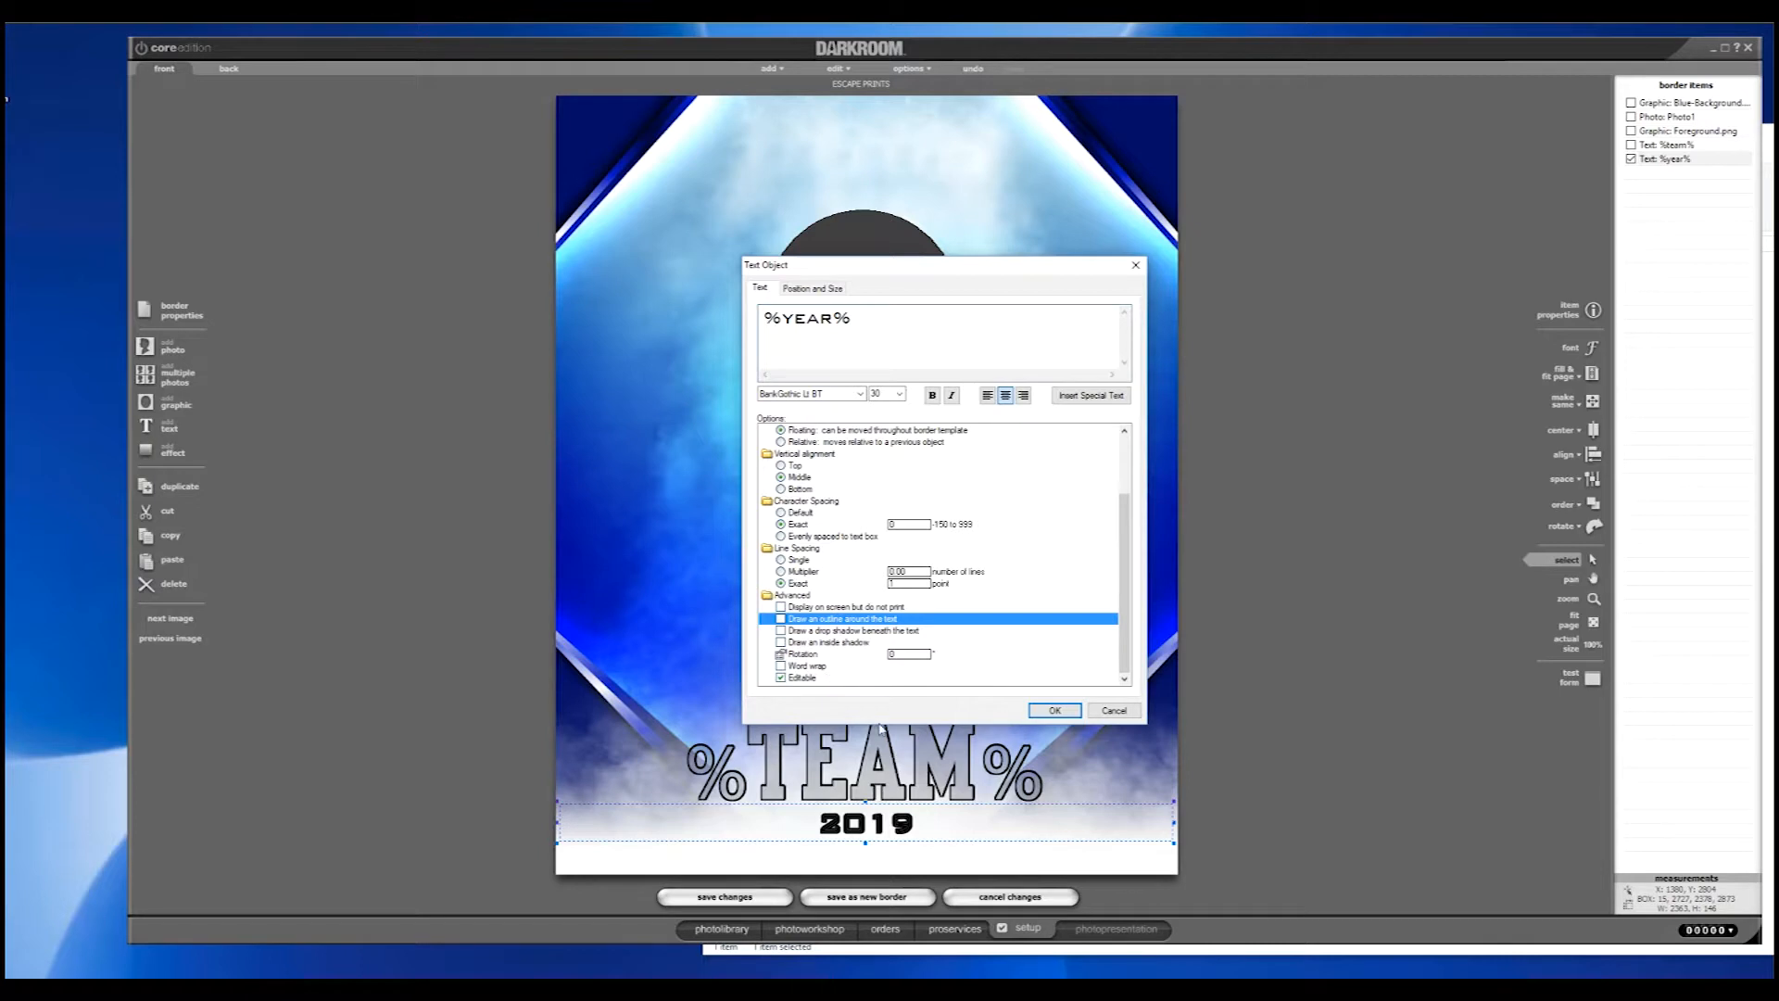
left_click(1063, 713)
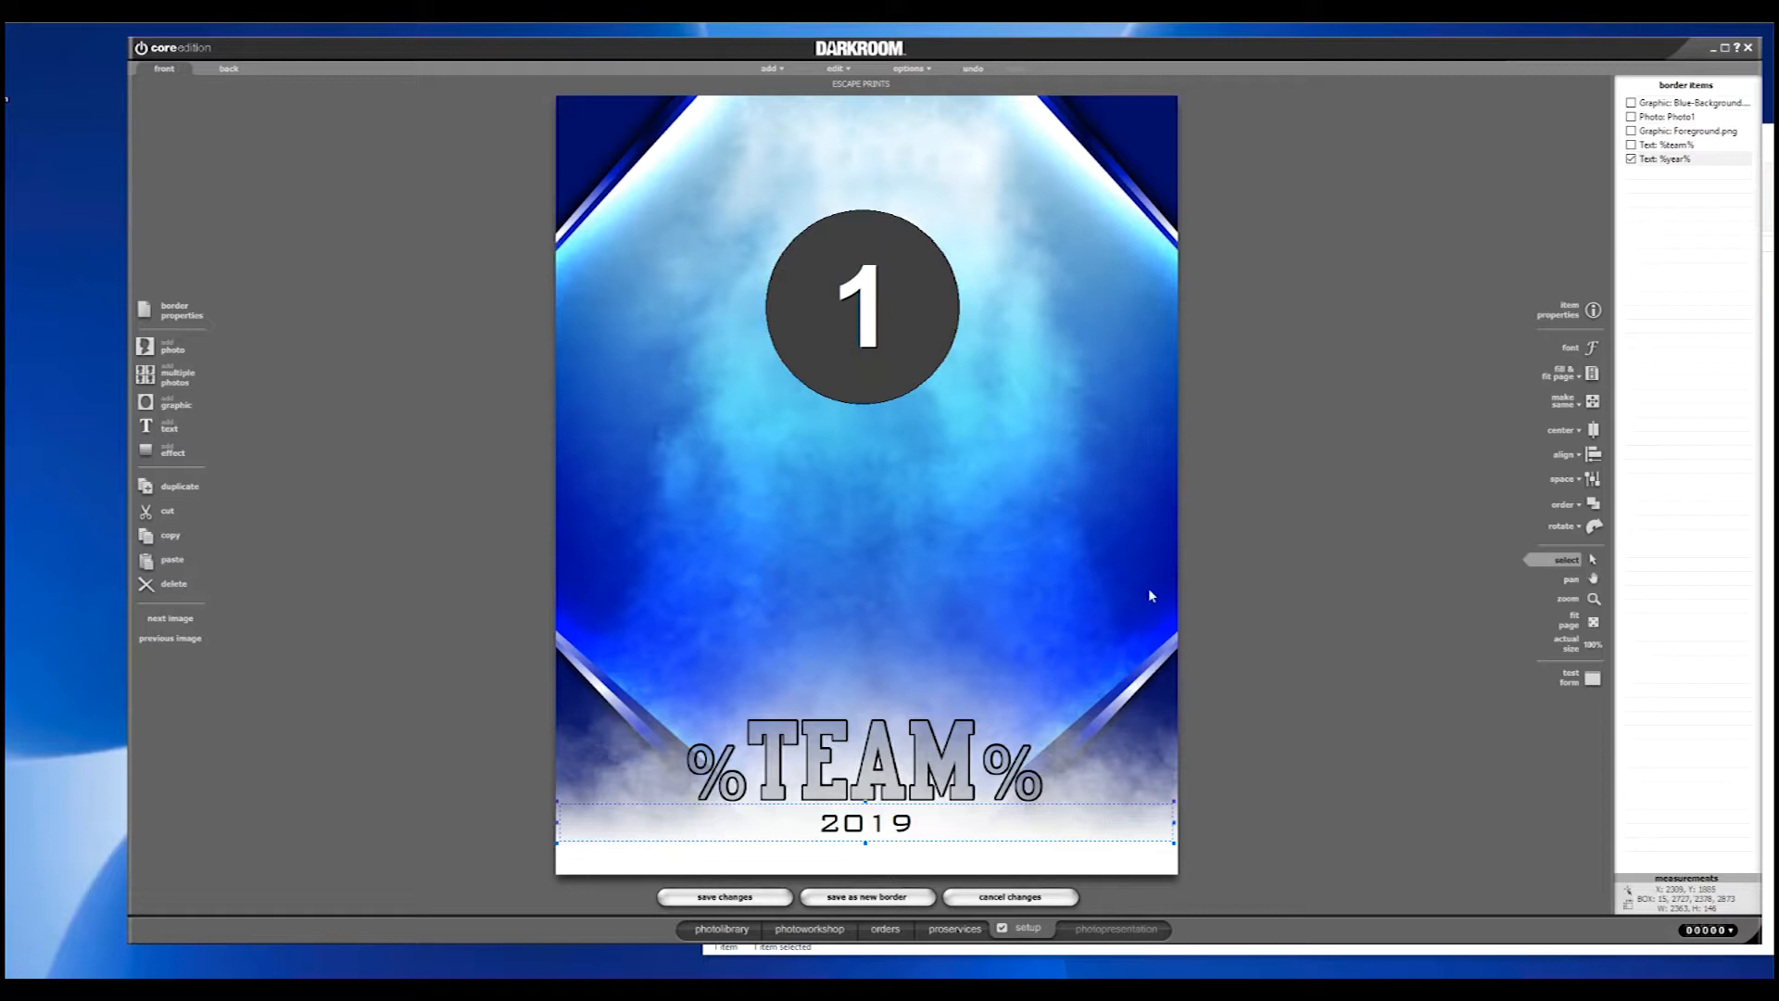
- Save the design as a new border named ESCAPE PRINTS in the Escape Prints folder under Templates
left_click(850, 905)
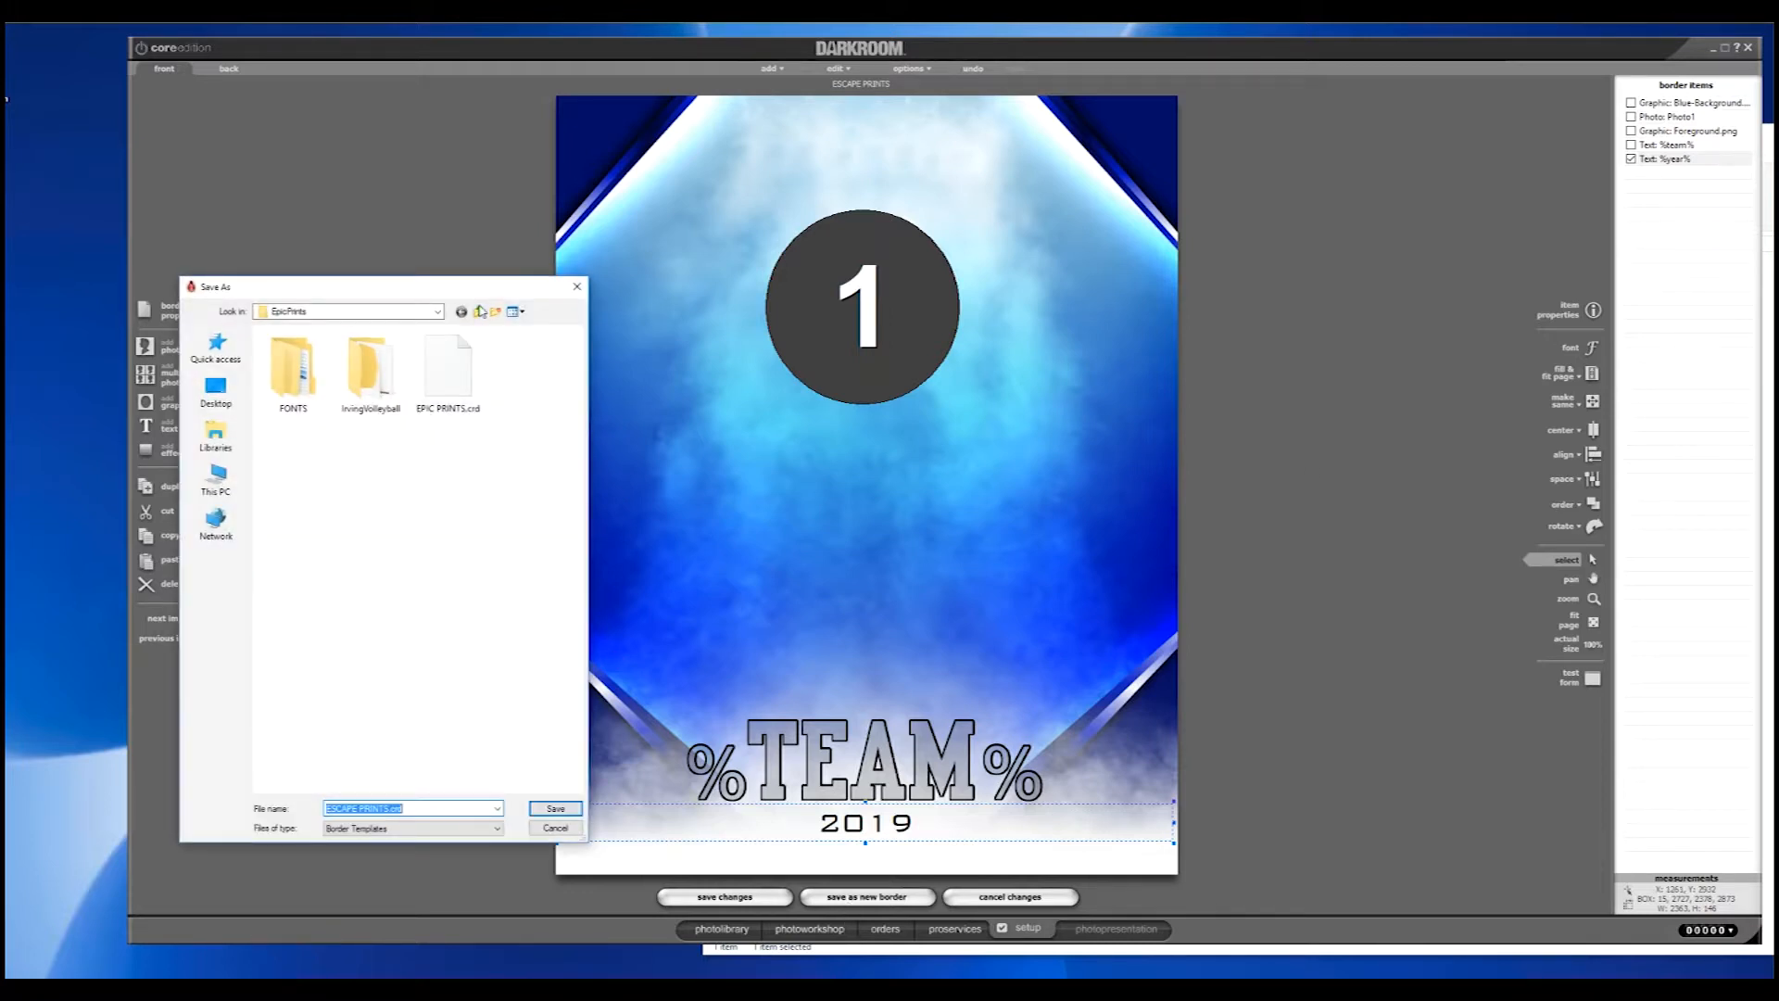
left_click(478, 312)
scroll(407, 537, "down", 8)
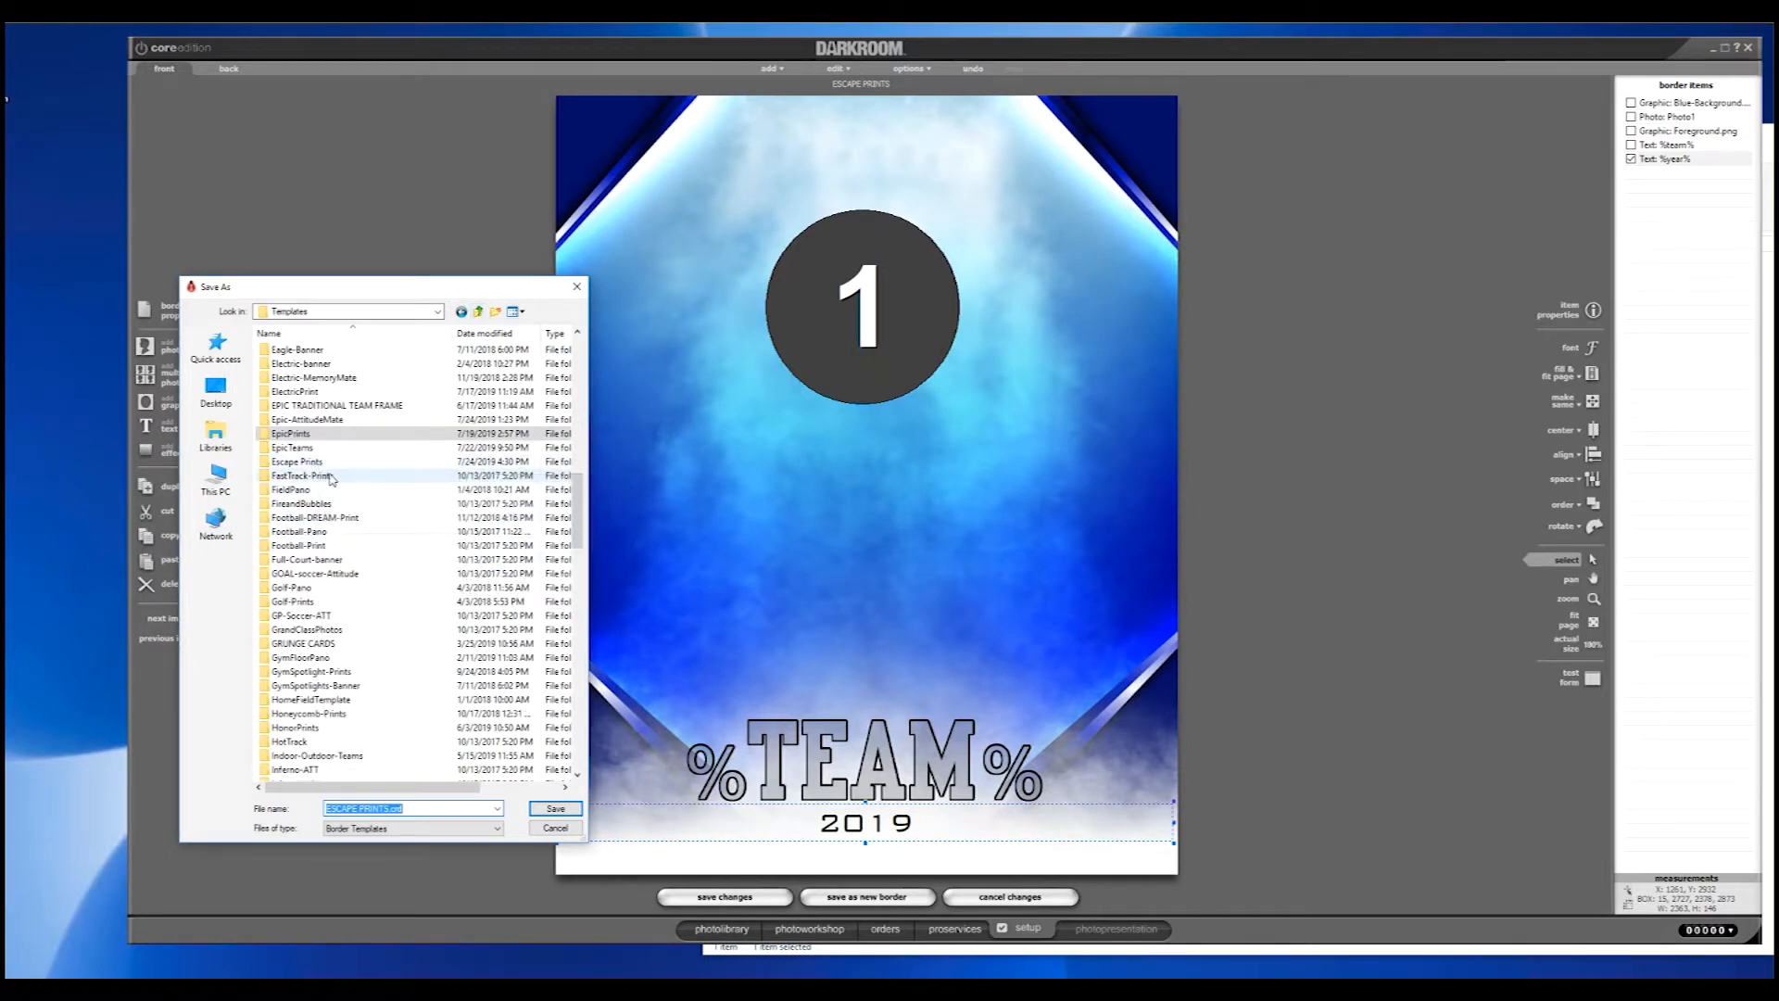
double_click(329, 464)
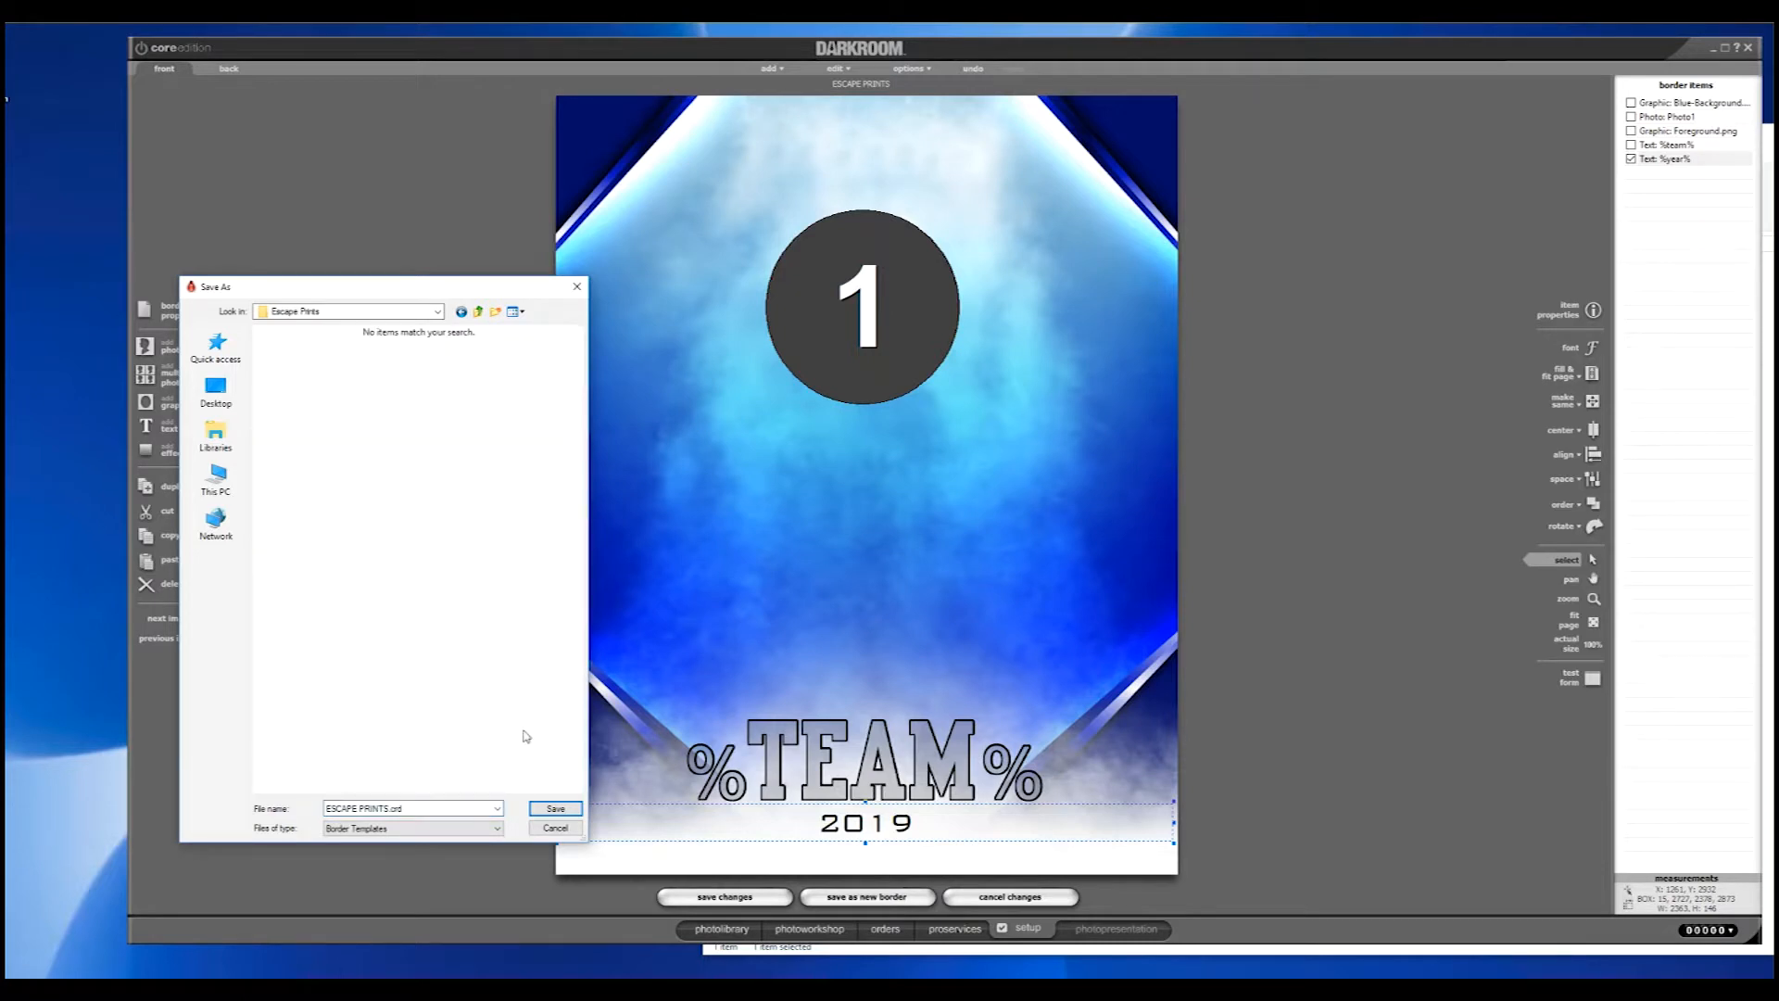
left_click(556, 809)
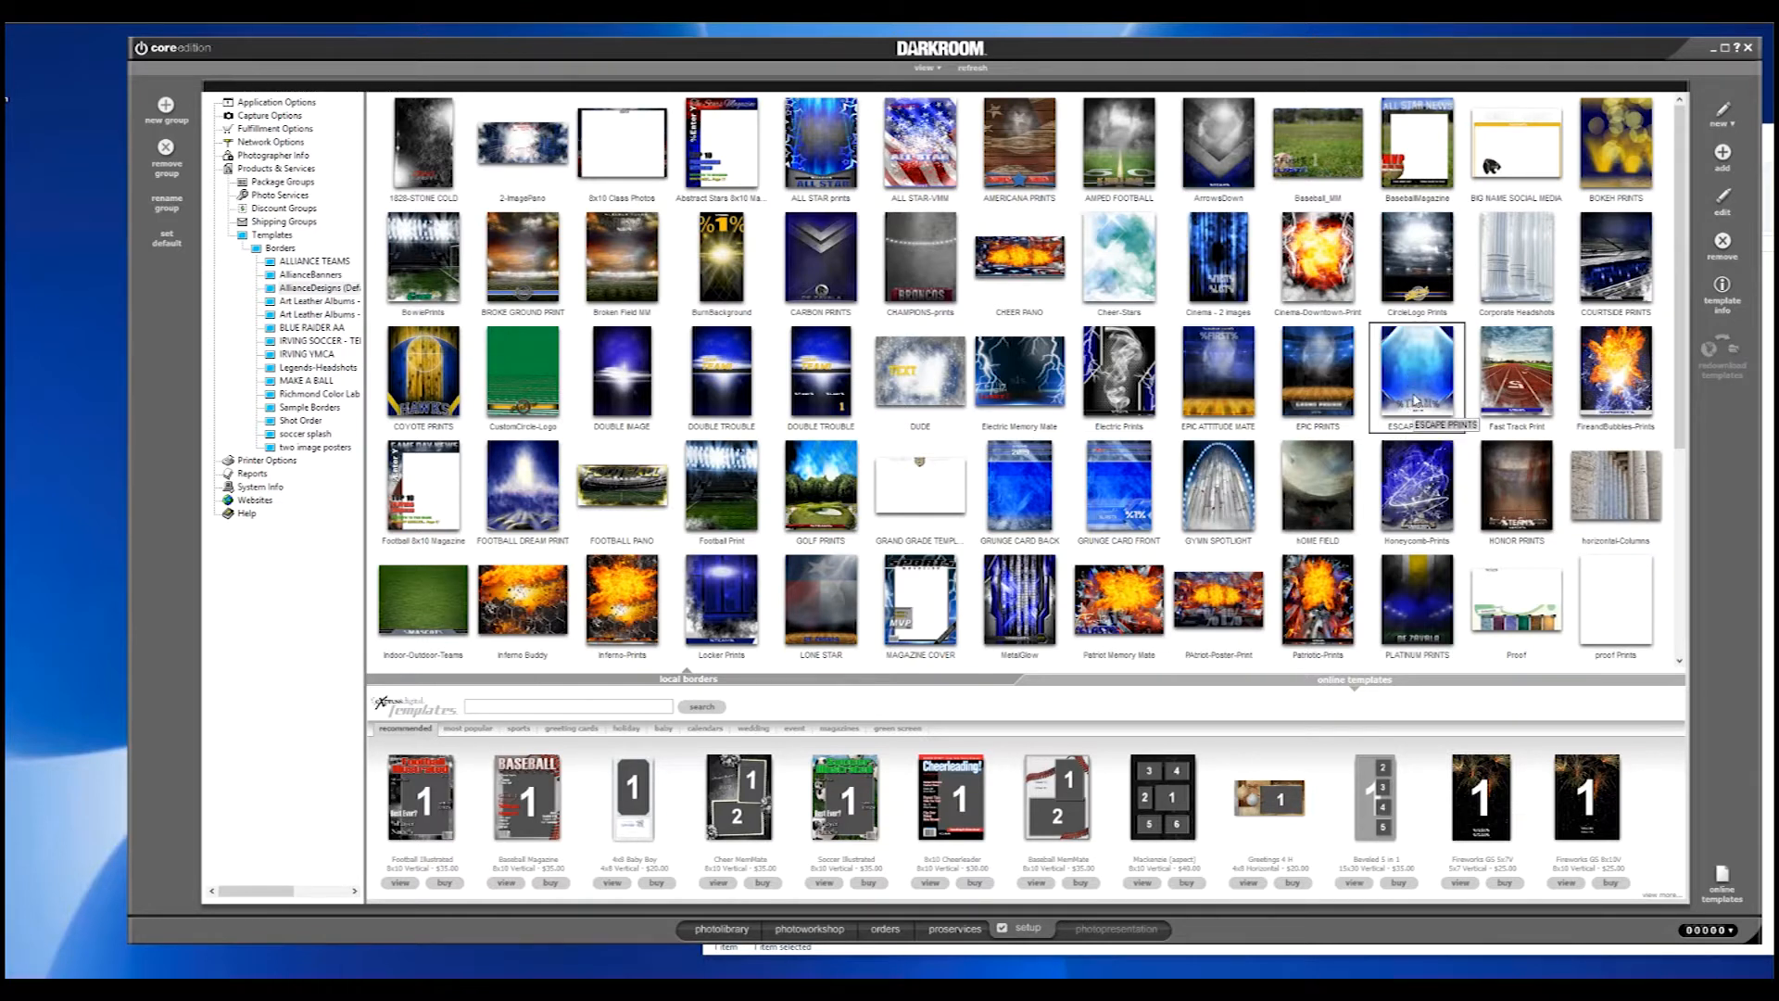
- Open the enhanced soccer photo in photoworkshop, choosing to edit the existing photo, and turn its current border off
left_click(794, 936)
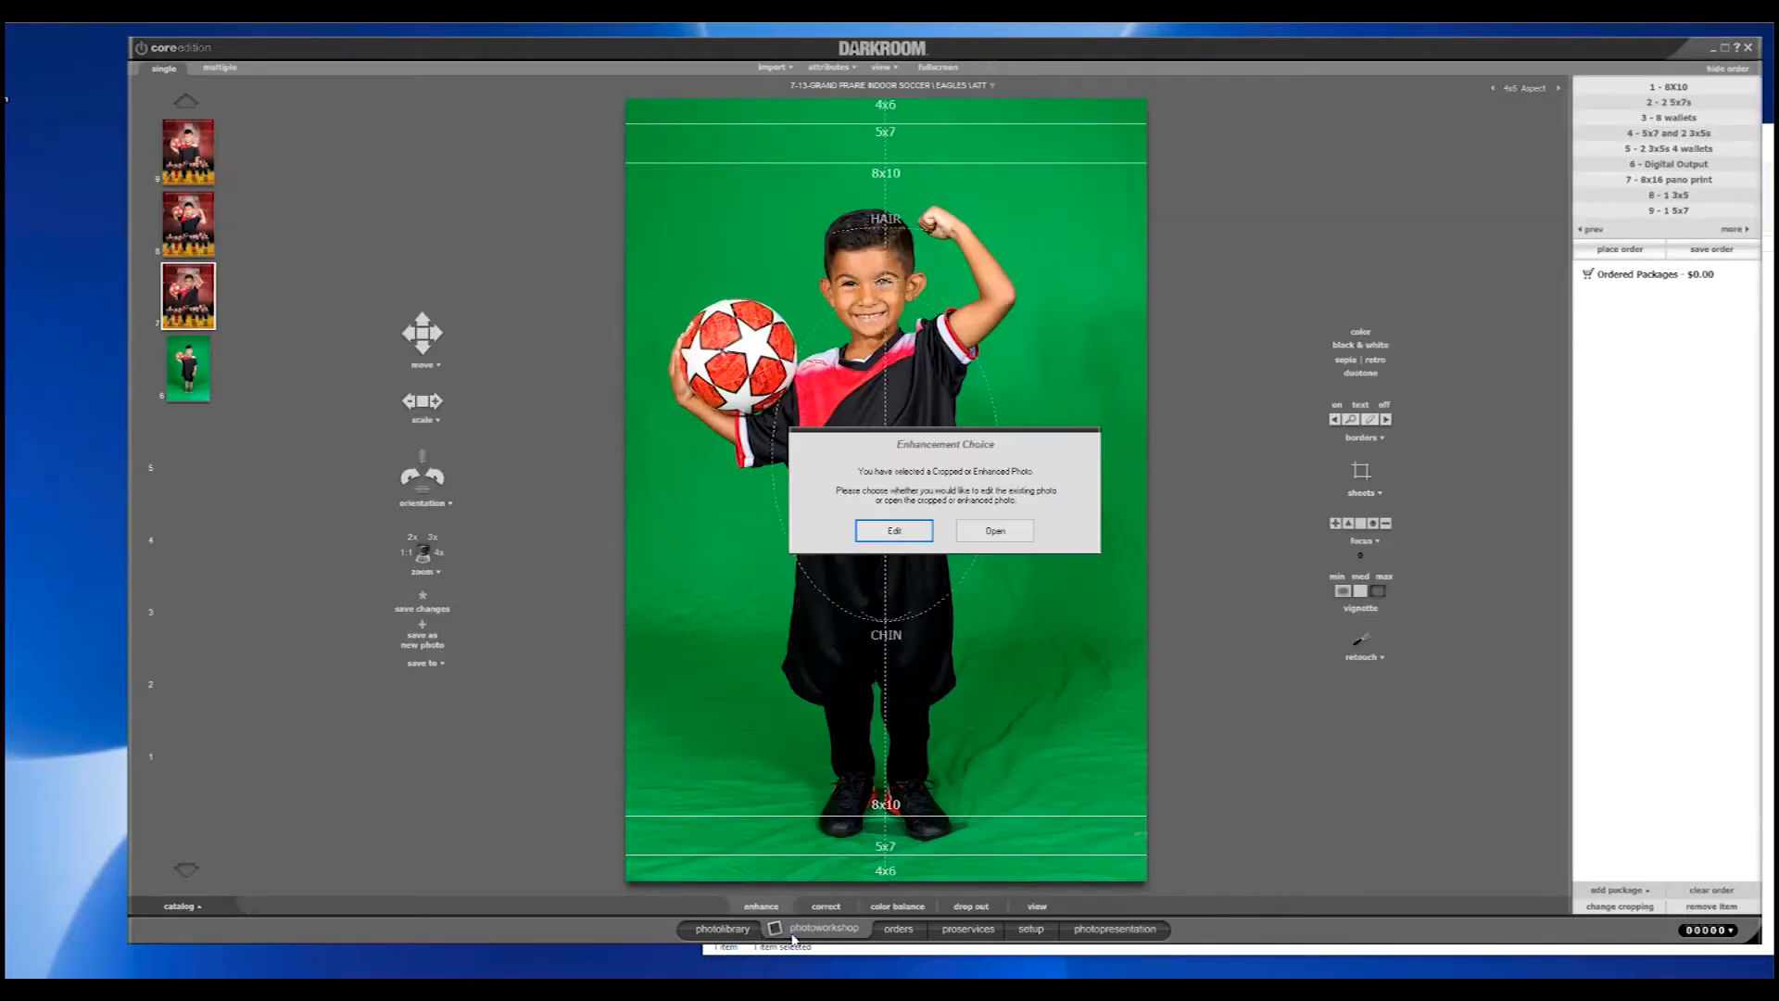
left_click(895, 531)
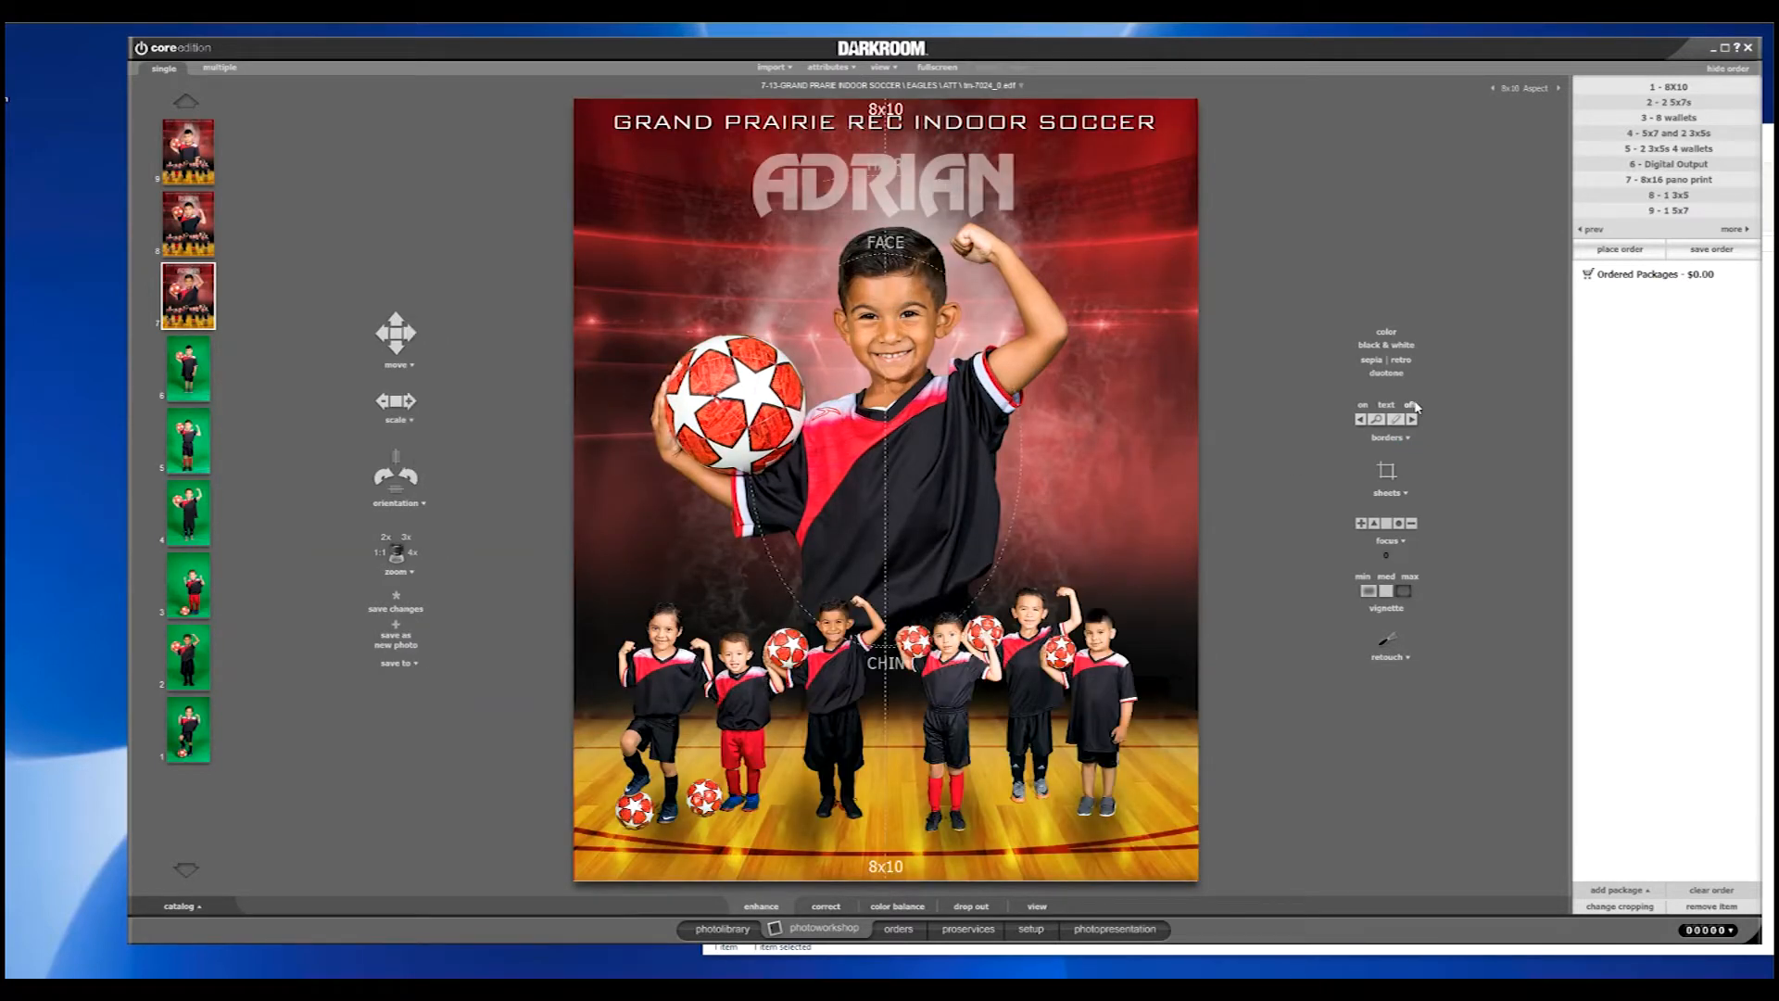
left_click(1411, 405)
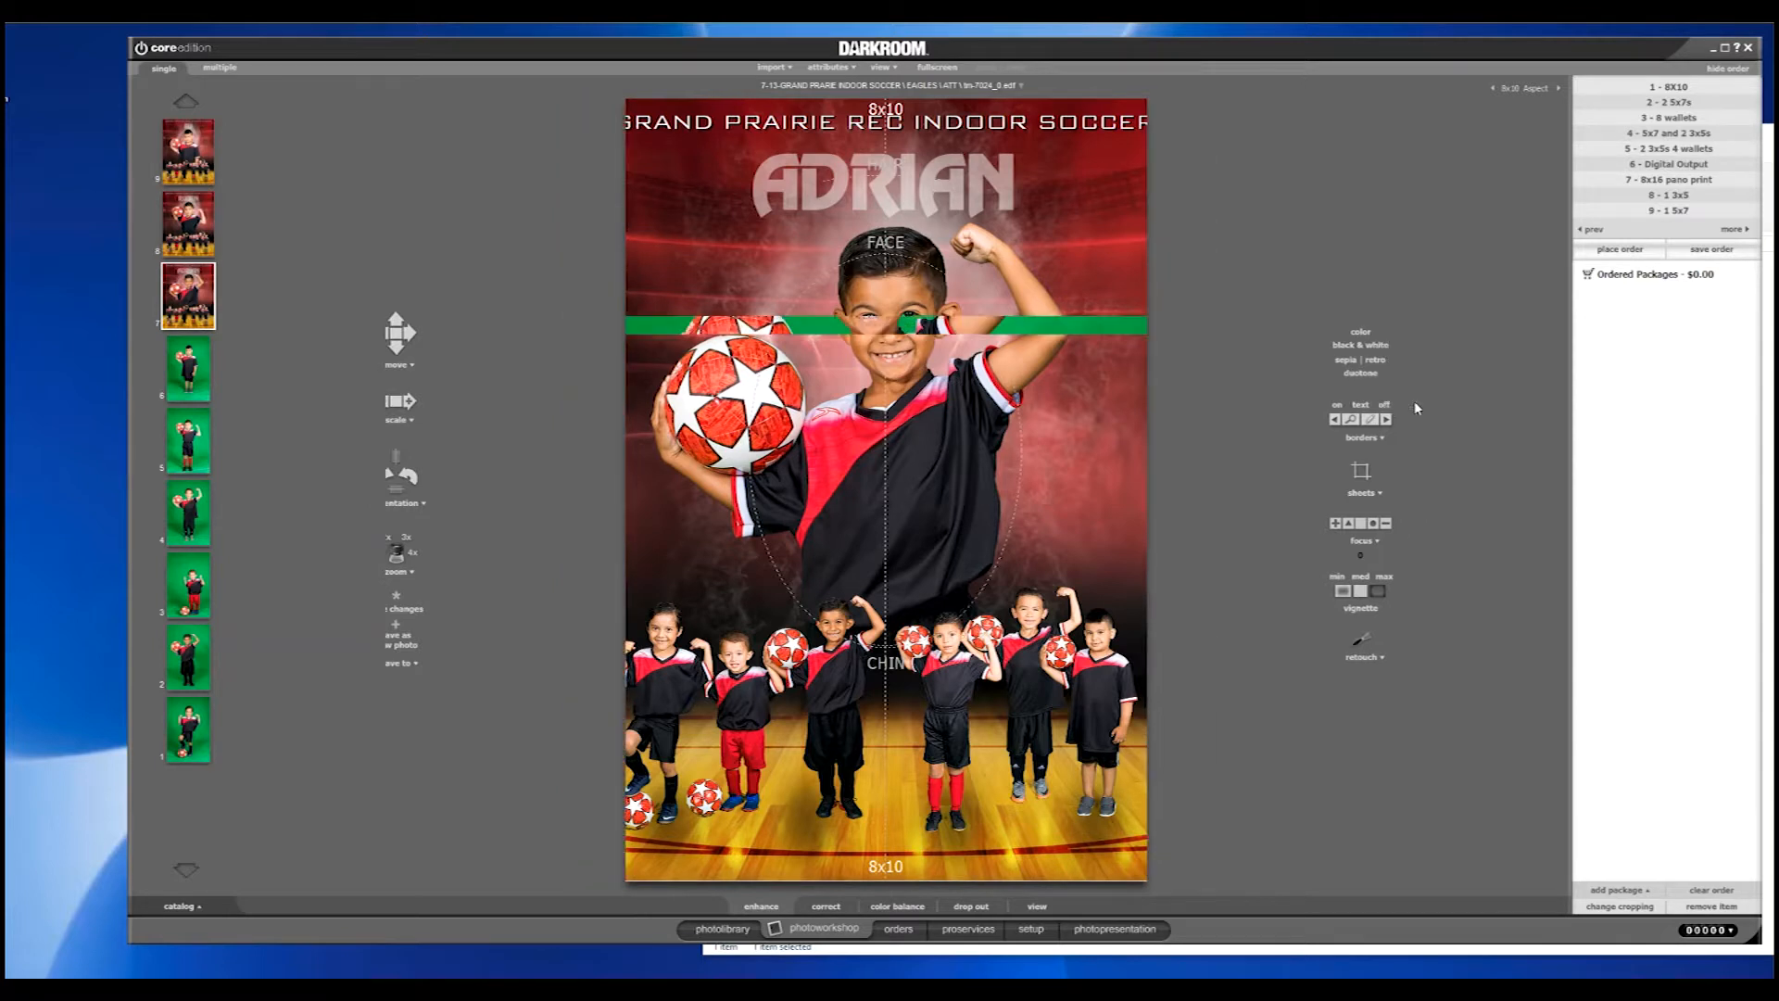
- Apply the ESCAPE PRINTS border from the alliancedesigns group to the photo with EAGLES as the TEAM value
left_click(1369, 443)
mouse_move(1375, 582)
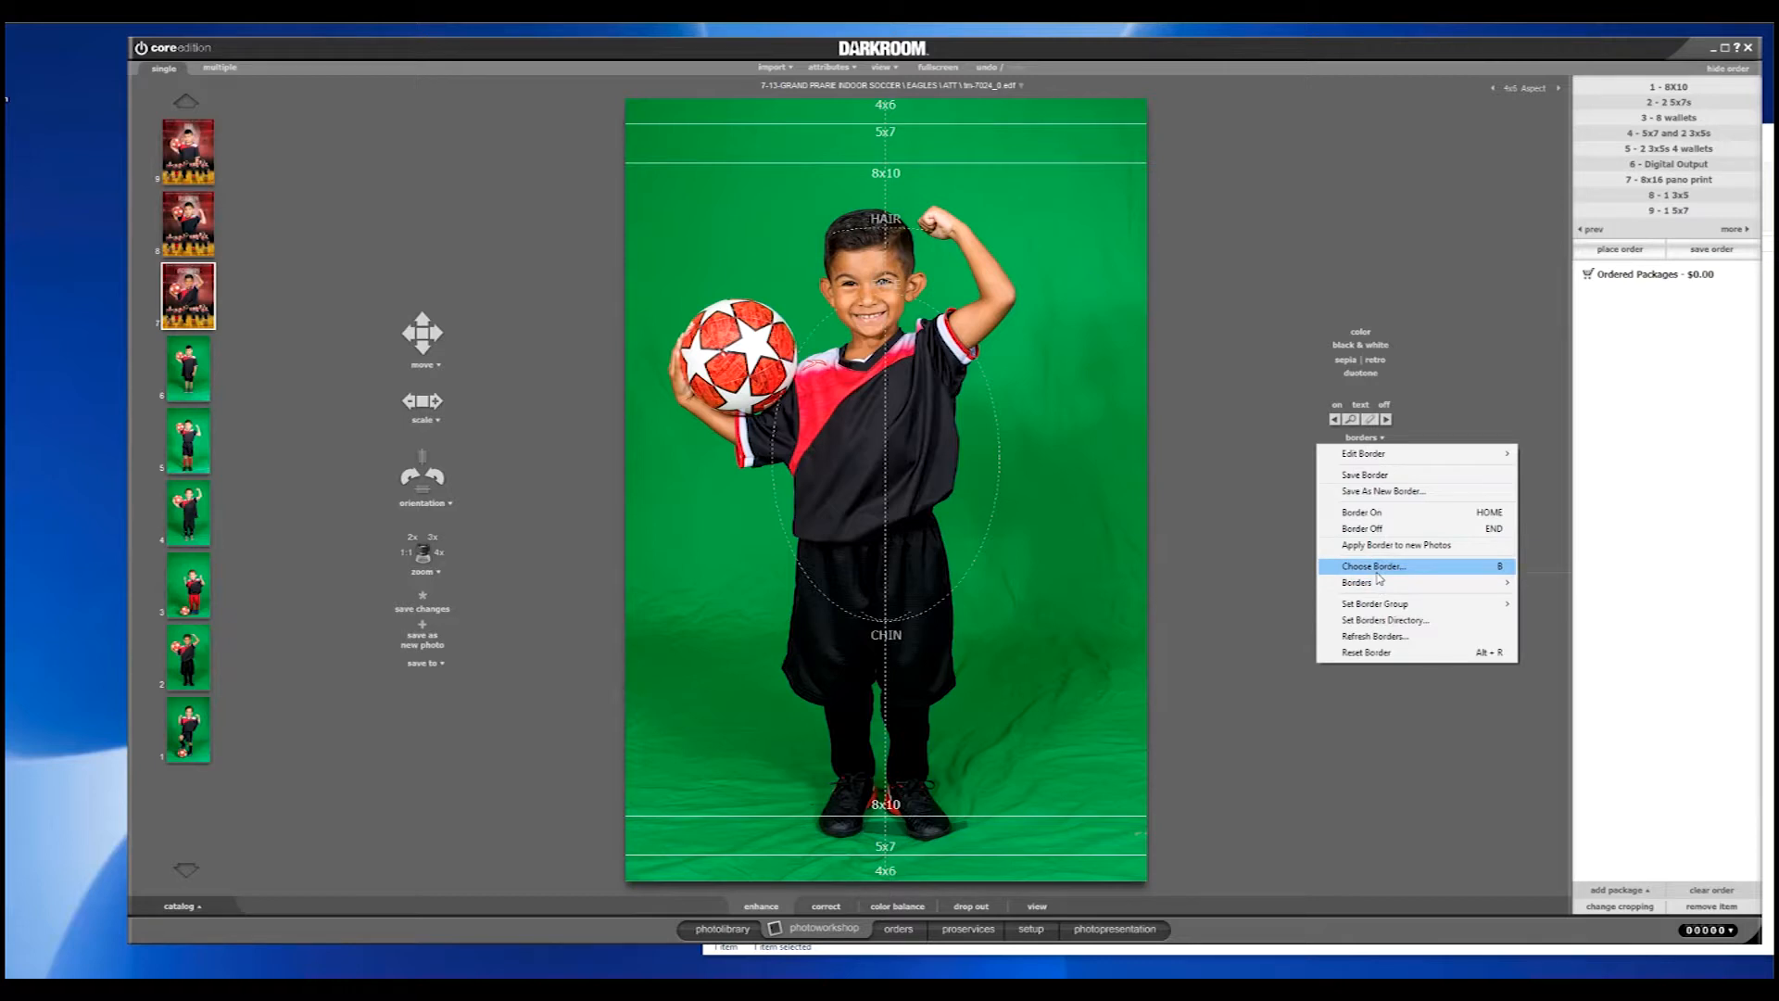
left_click(1377, 572)
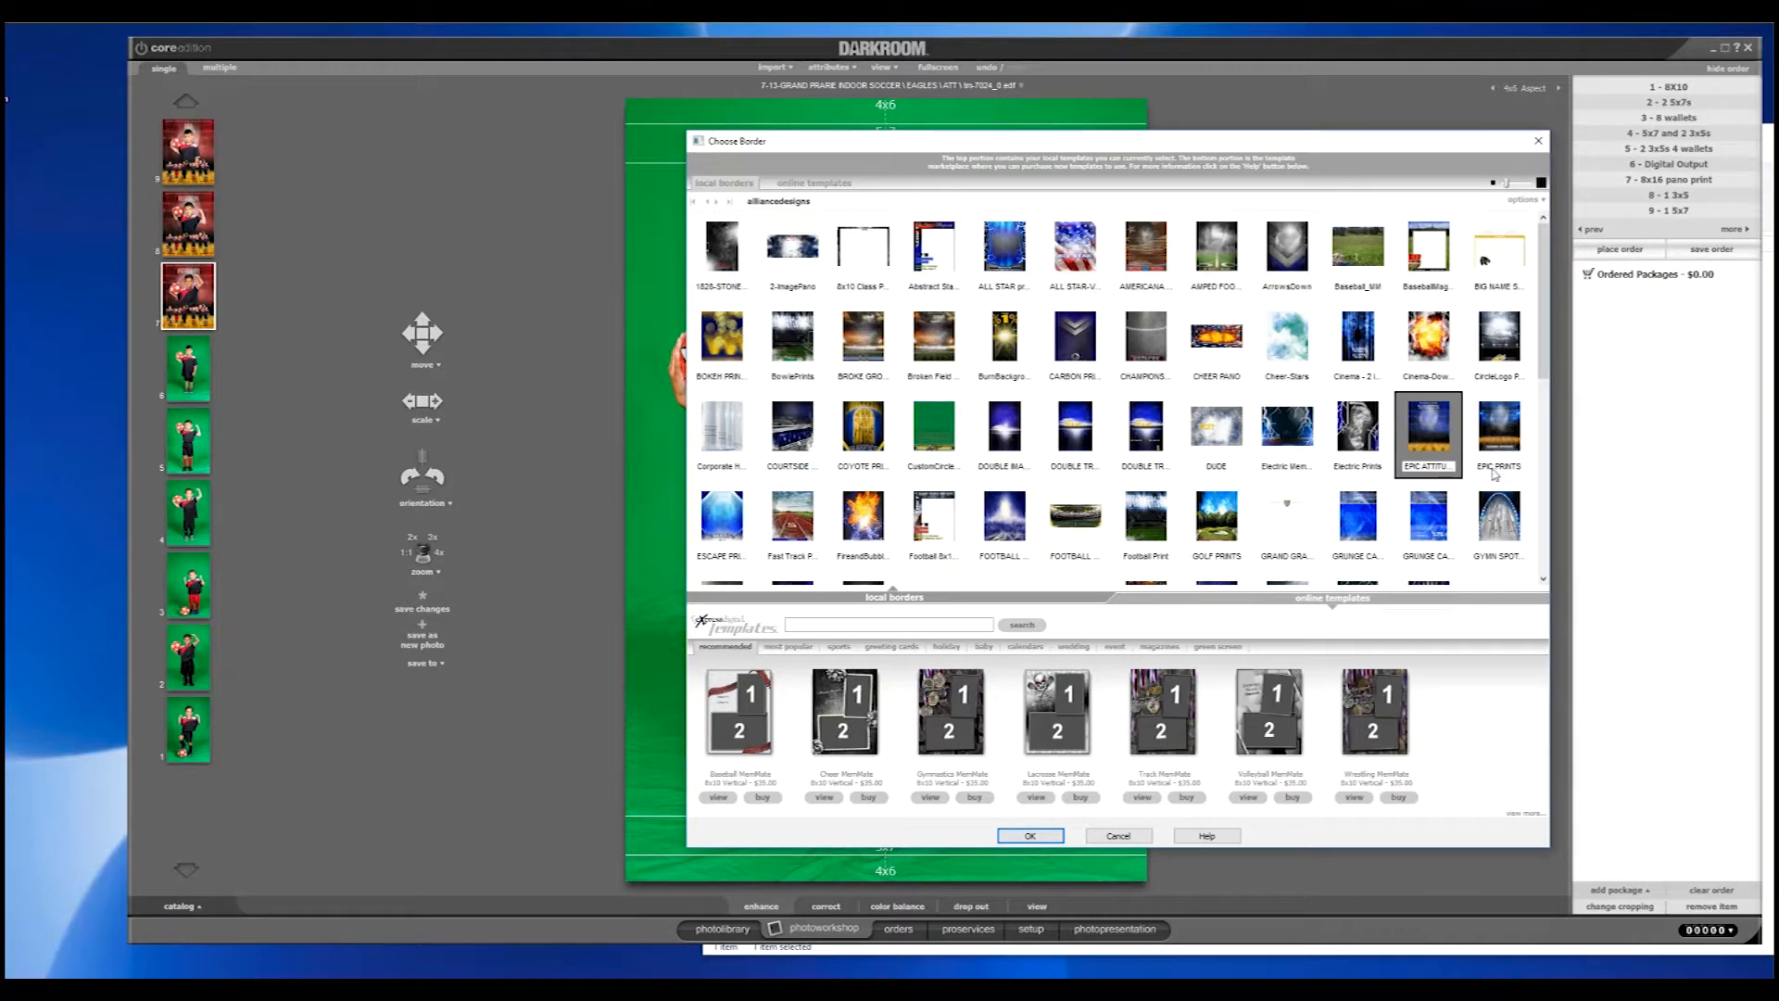
double_click(731, 529)
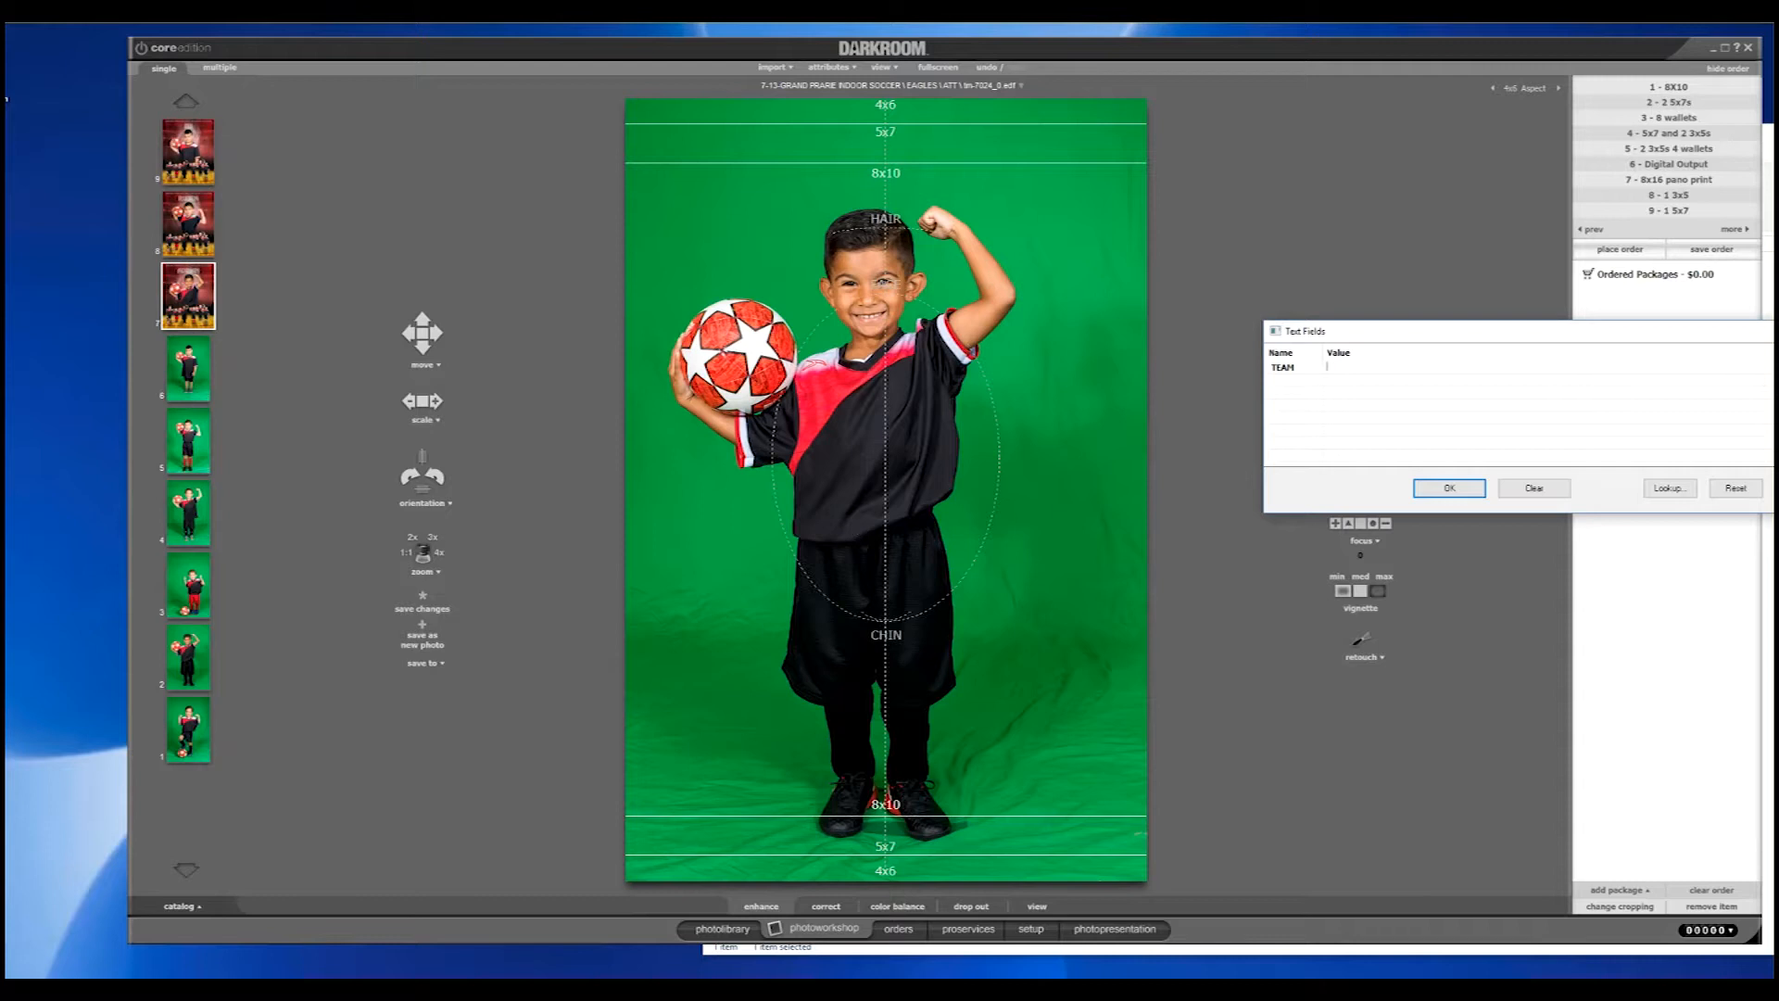
type("GLES")
left_click(1478, 488)
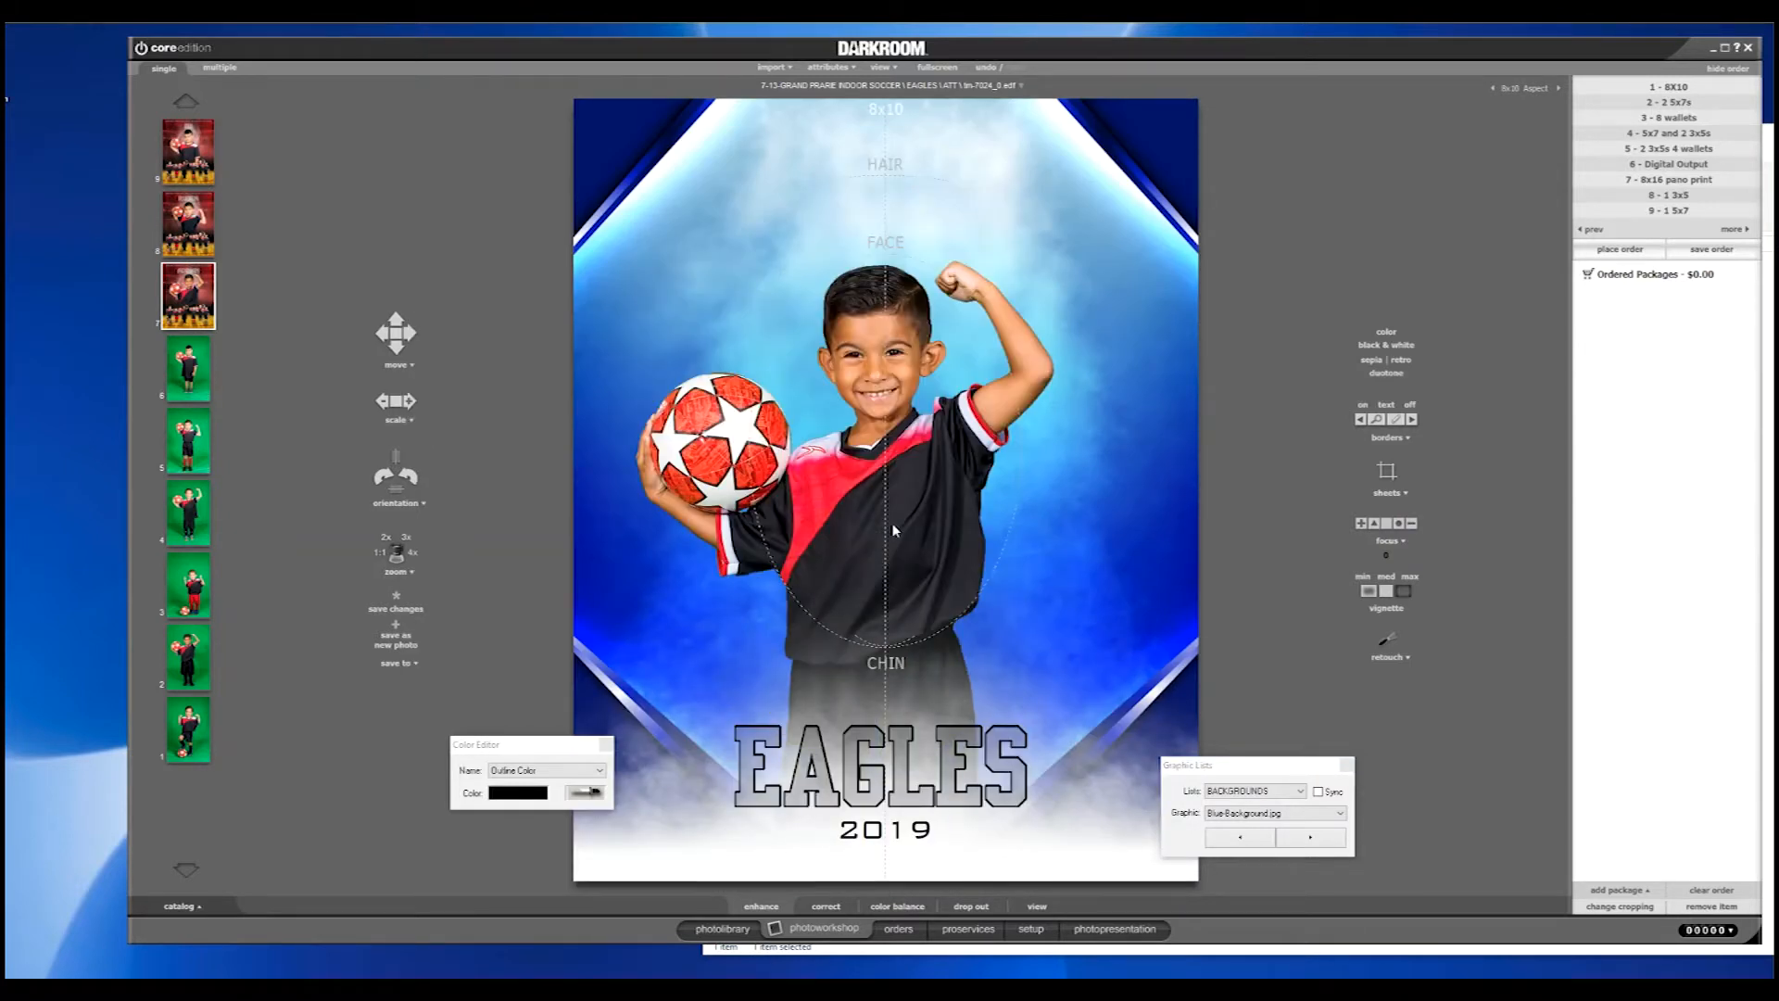
- Enlarge the player within the border and shift him slightly so he fills the area above the team name
left_click_drag(887, 537, 903, 543)
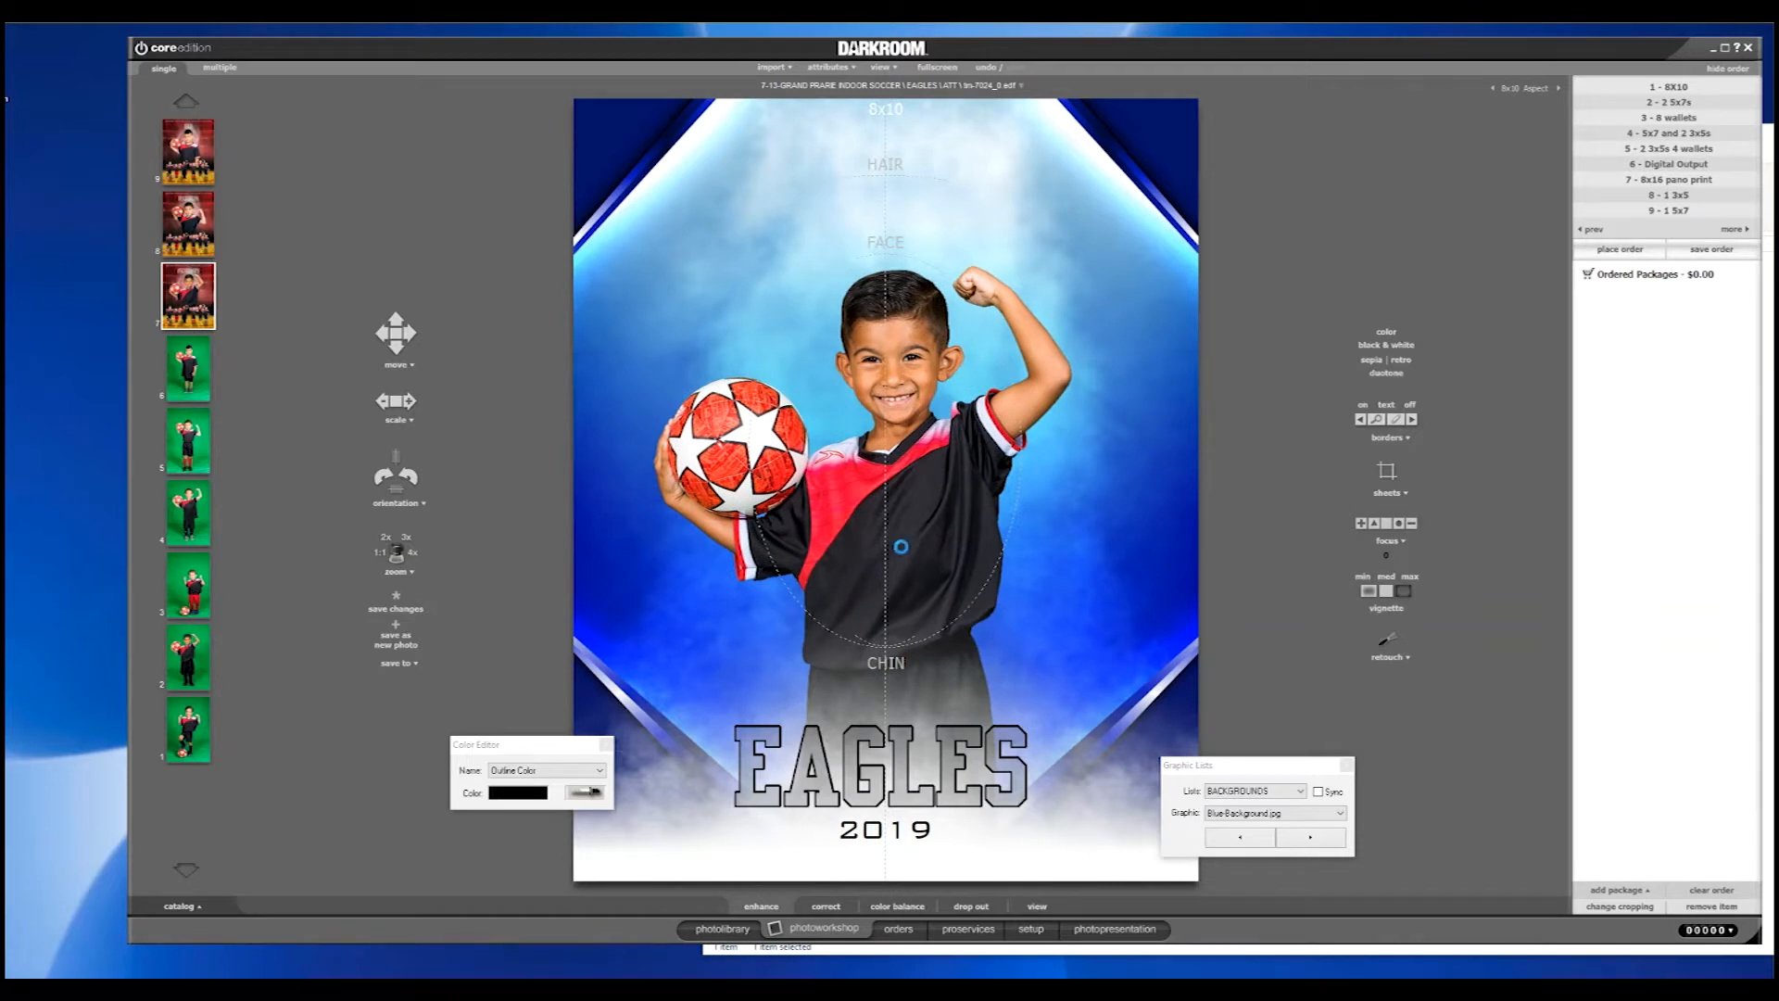
scroll(901, 548, "up", 2)
scroll(902, 556, "up", 3)
left_click_drag(906, 558, 930, 558)
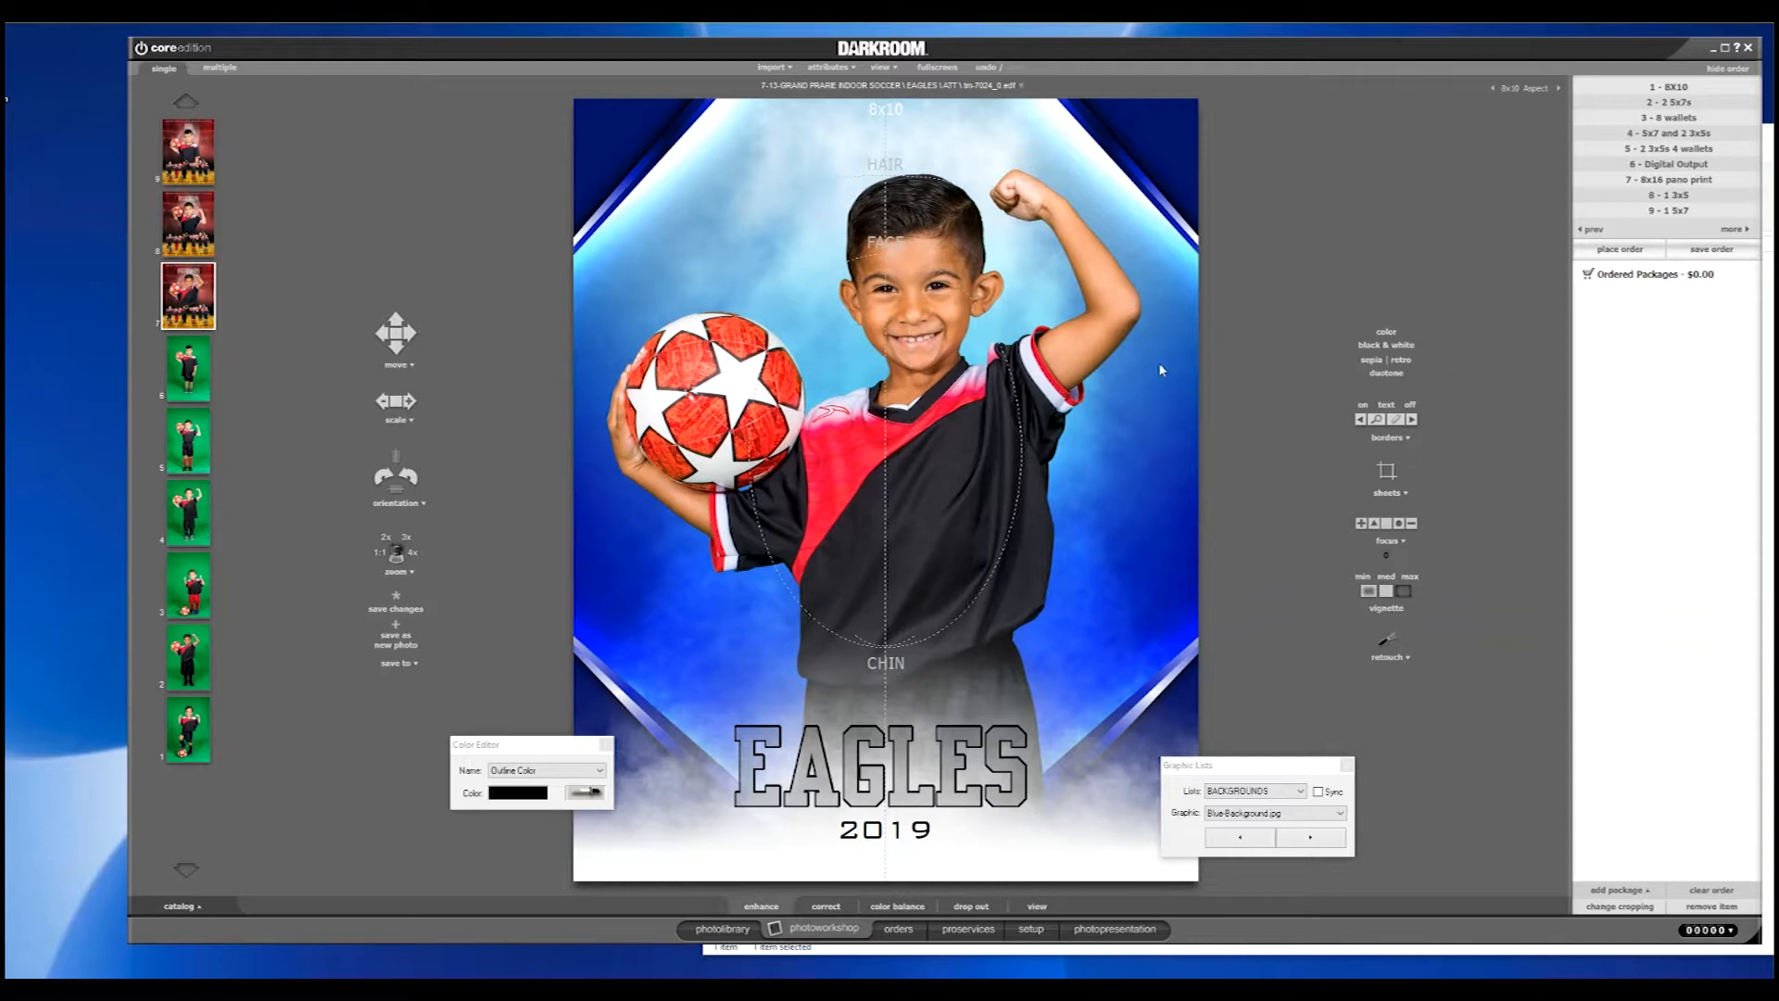
left_click_drag(987, 411, 984, 412)
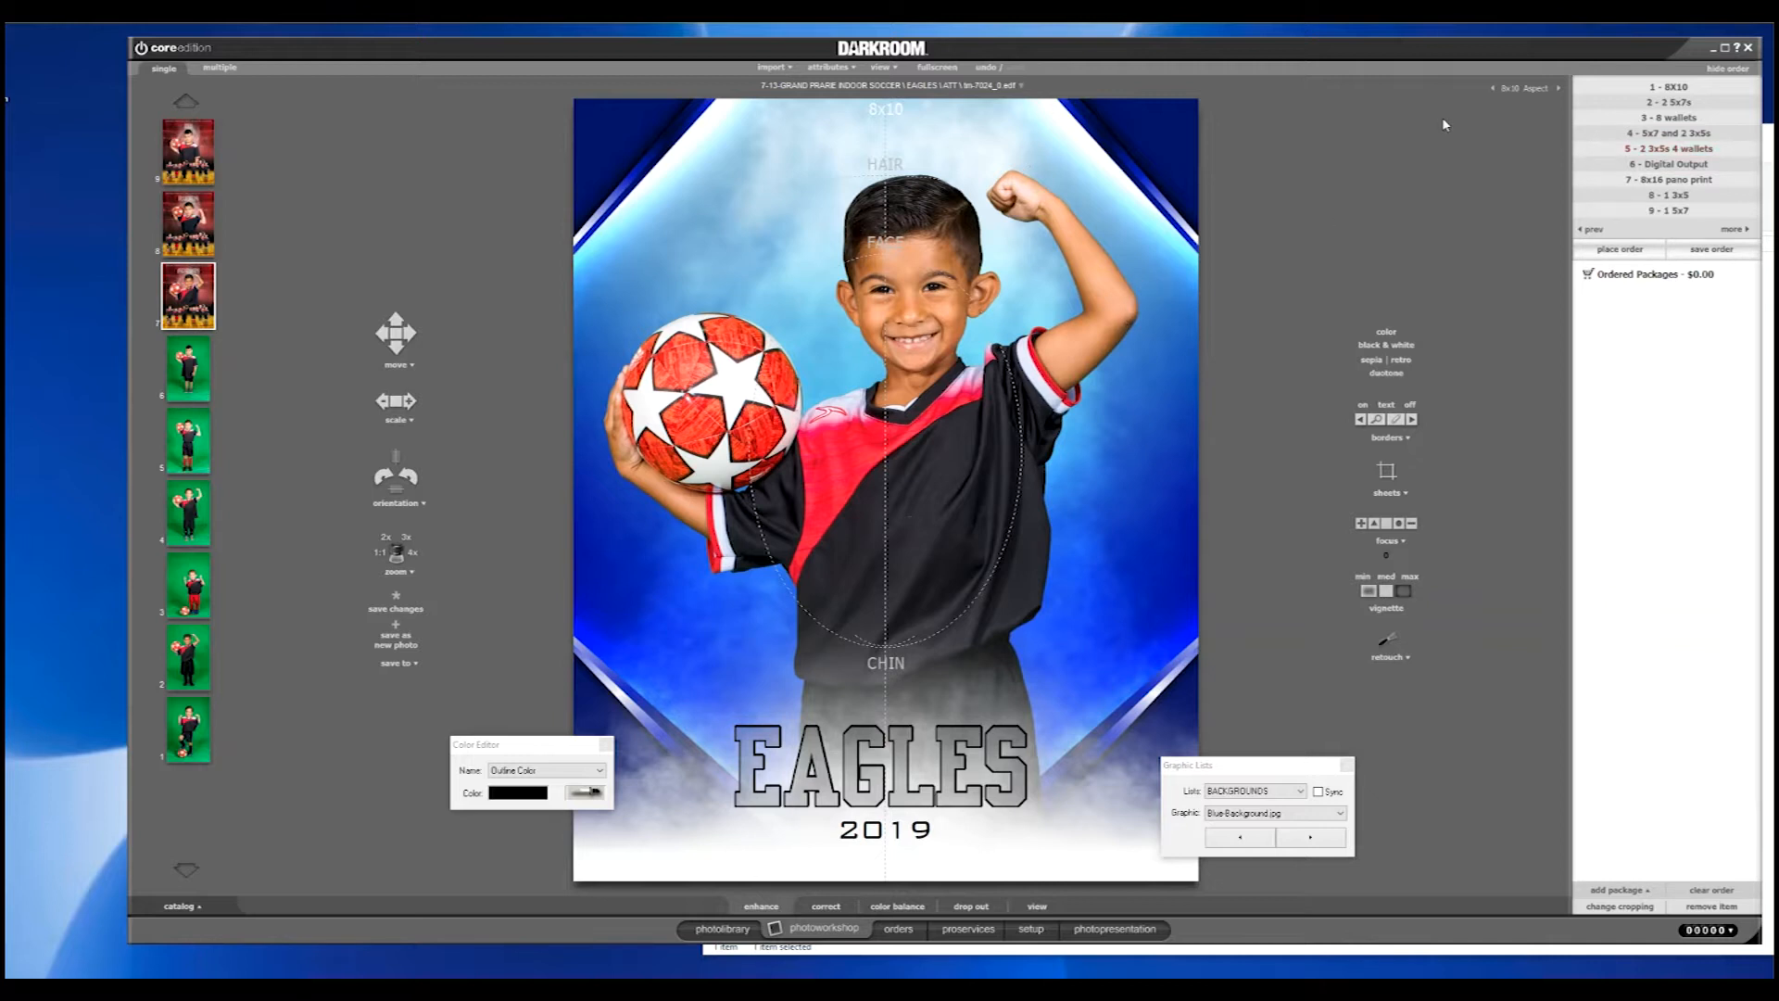
- Preview the print at the 5x7 aspect, scale the player down slightly to fit, and return the aspect to Auto
left_click(1545, 90)
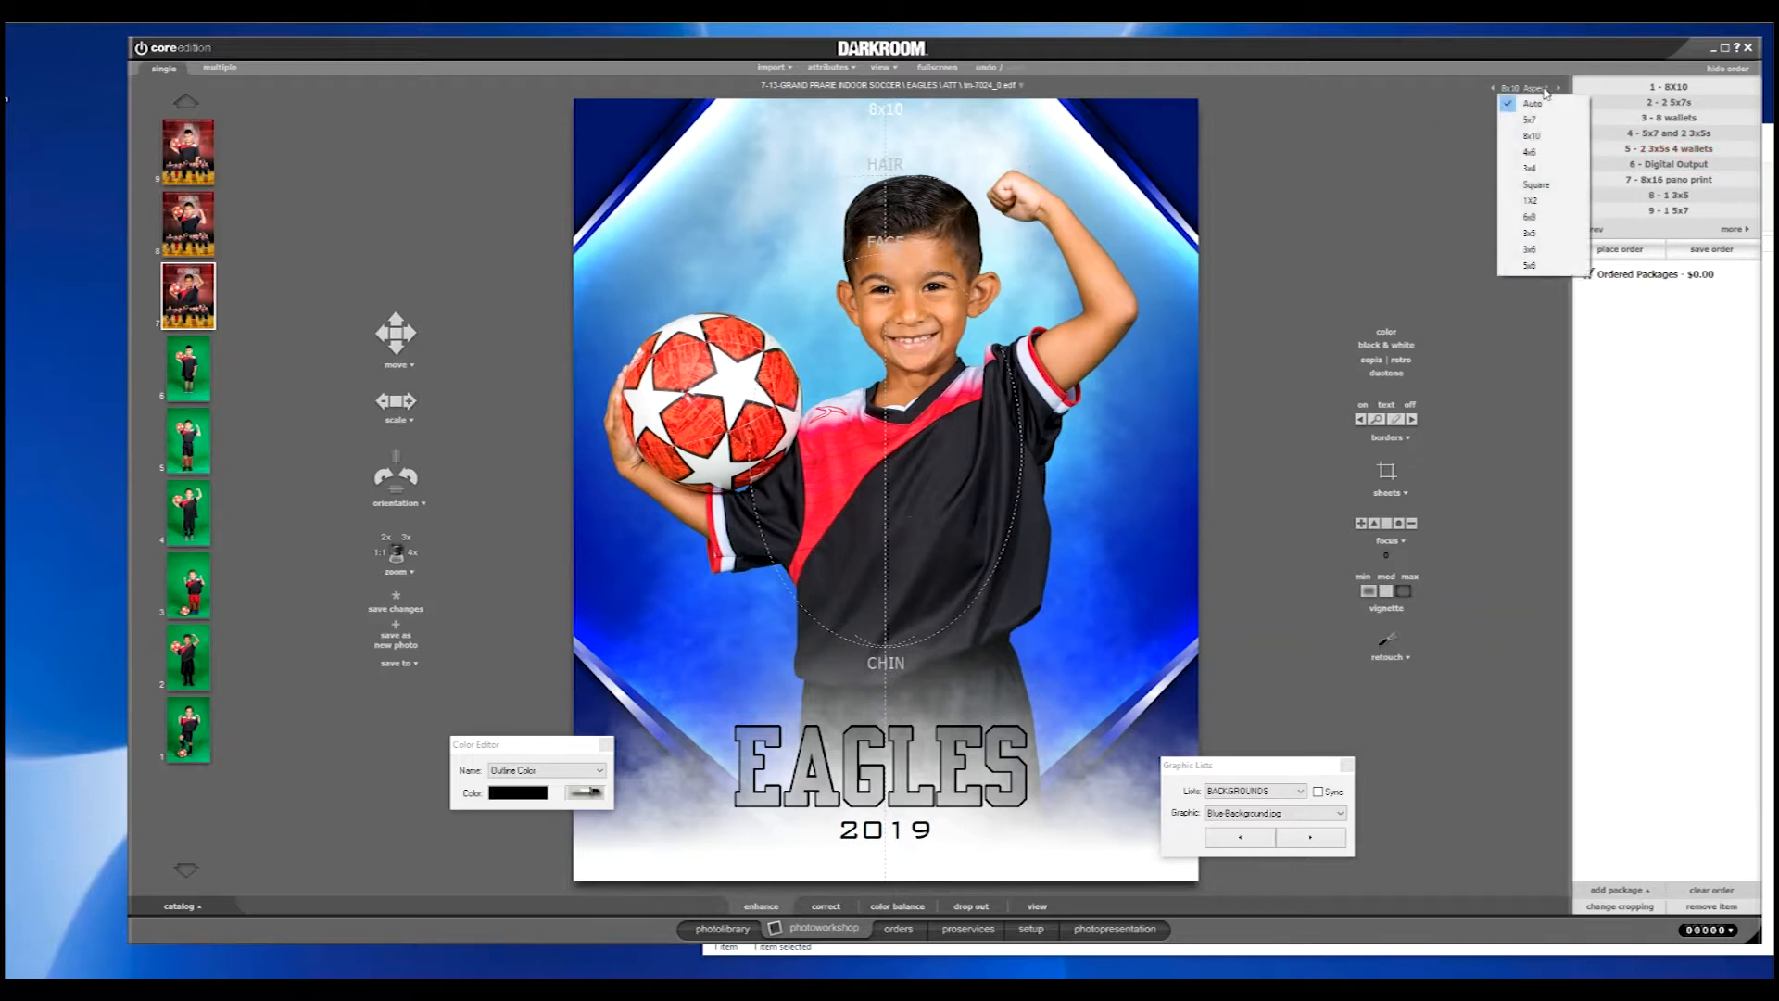
left_click(1540, 113)
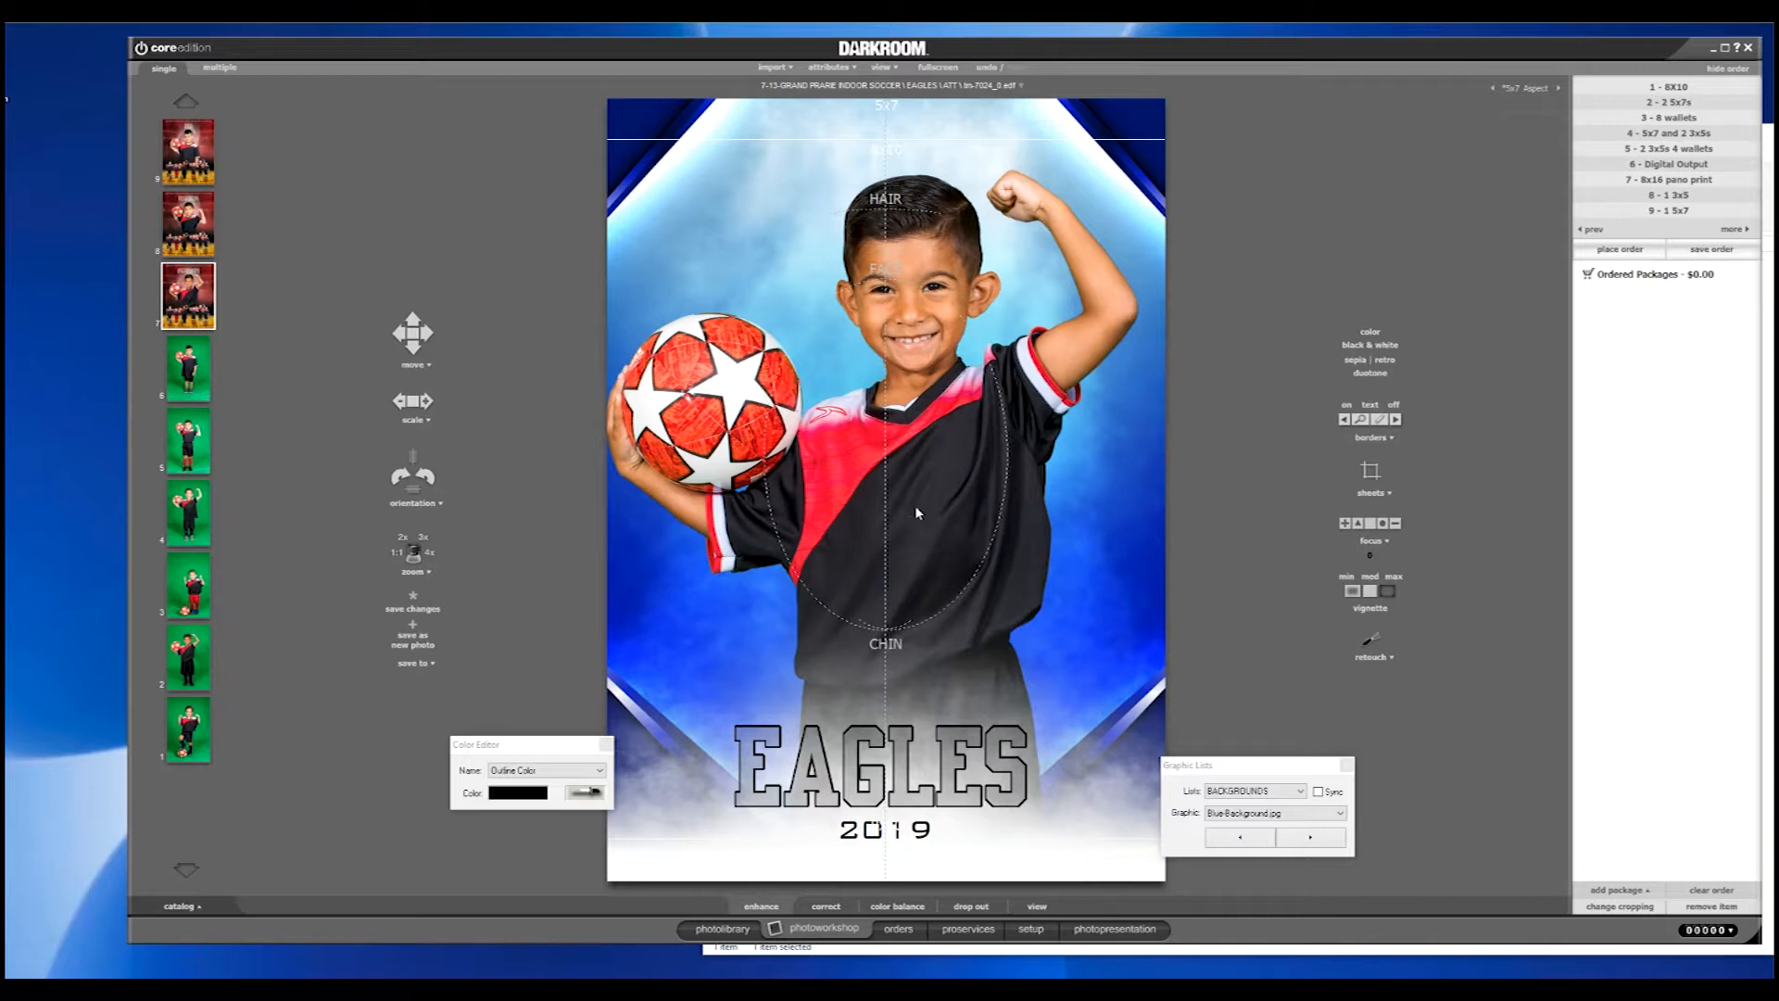
scroll(917, 512, "down", 1)
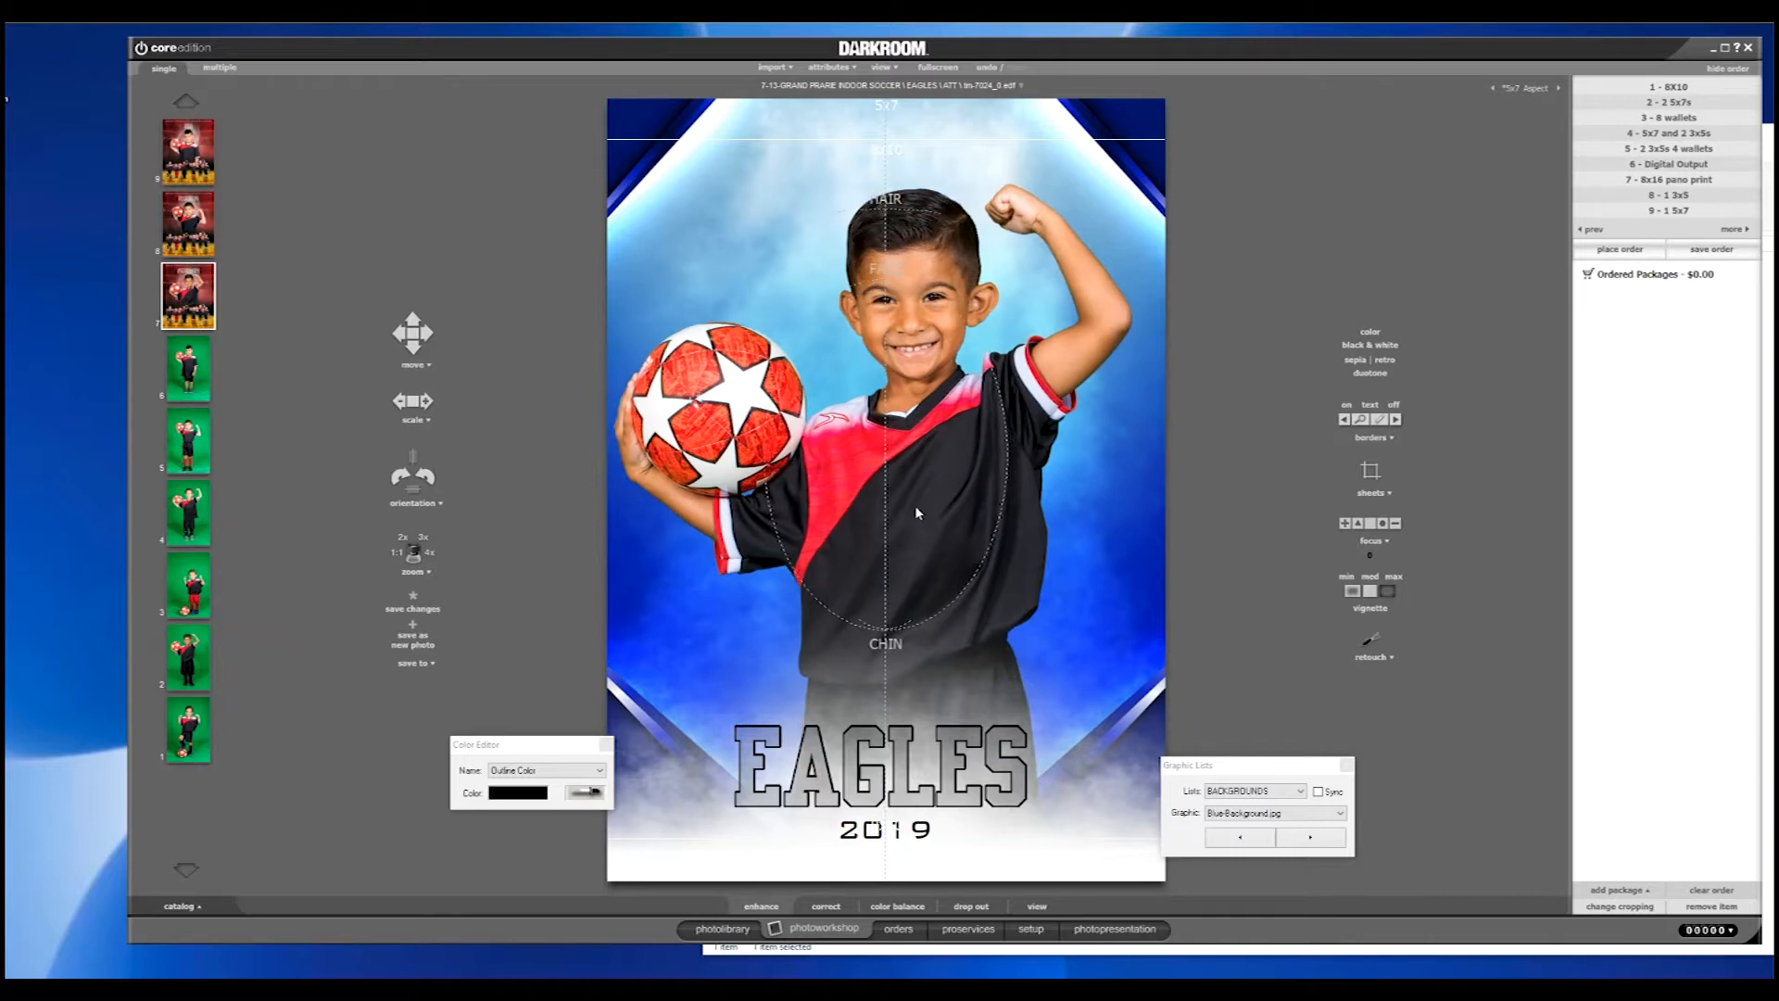
scroll(916, 513, "down", 1)
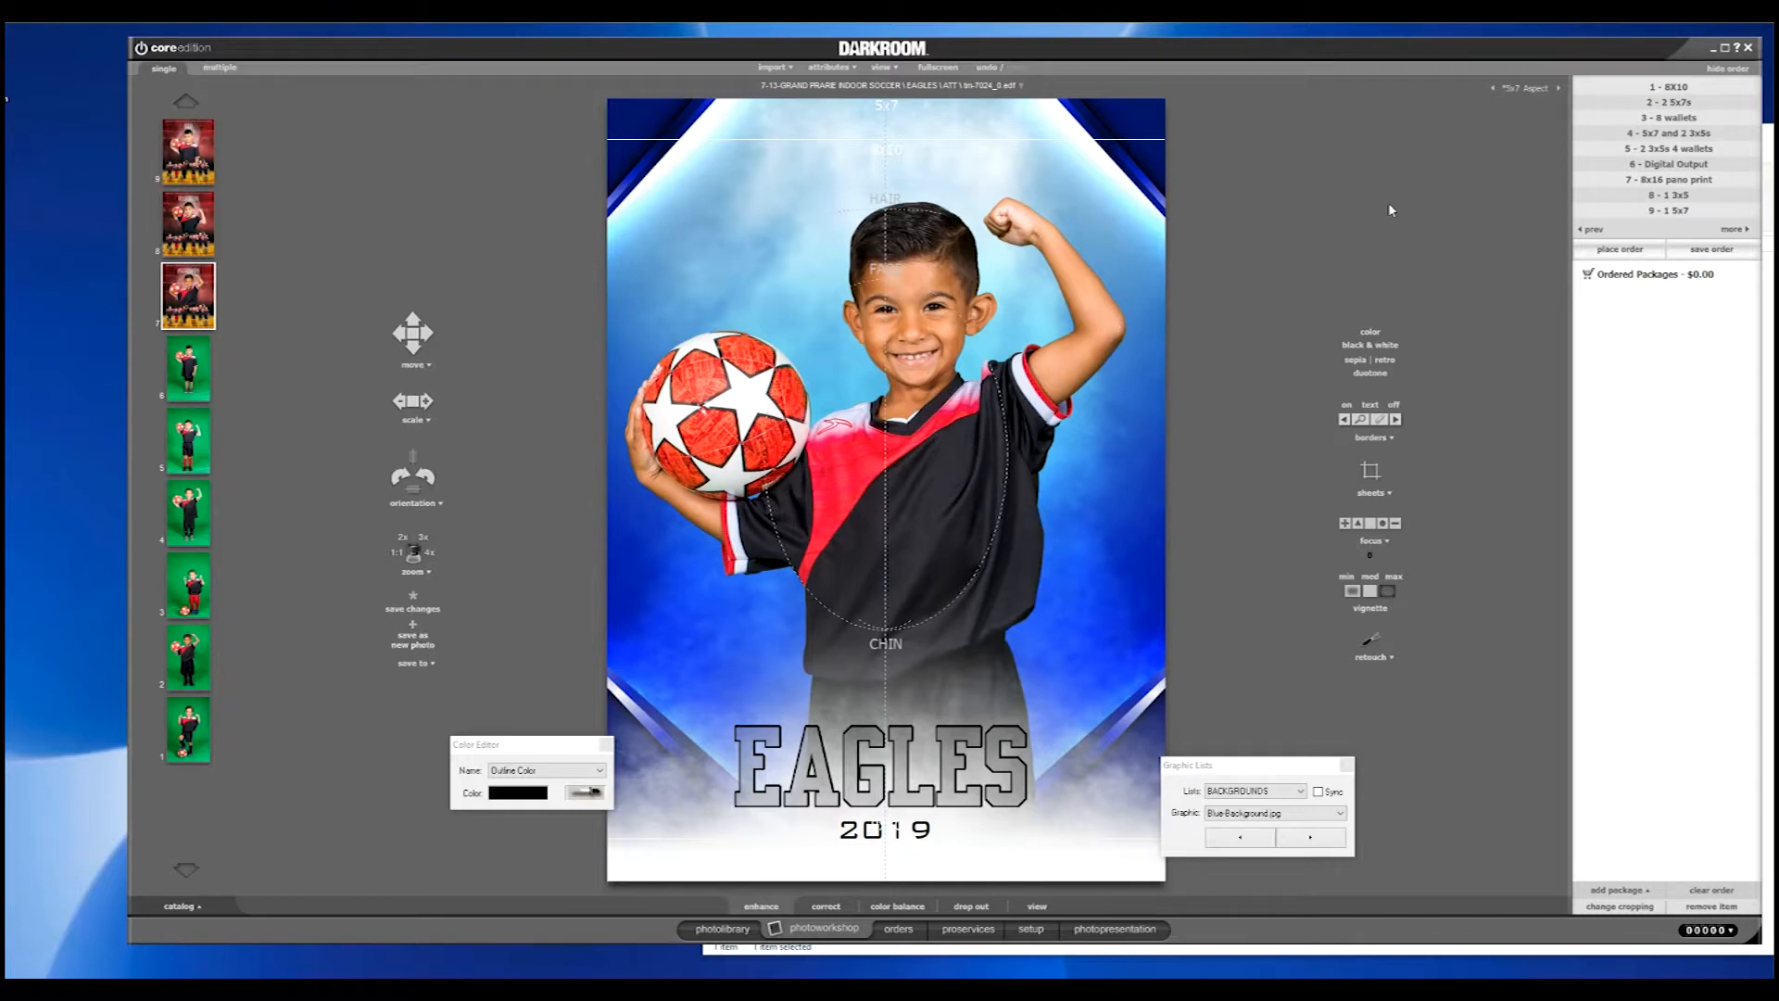
left_click(1520, 89)
left_click(1523, 100)
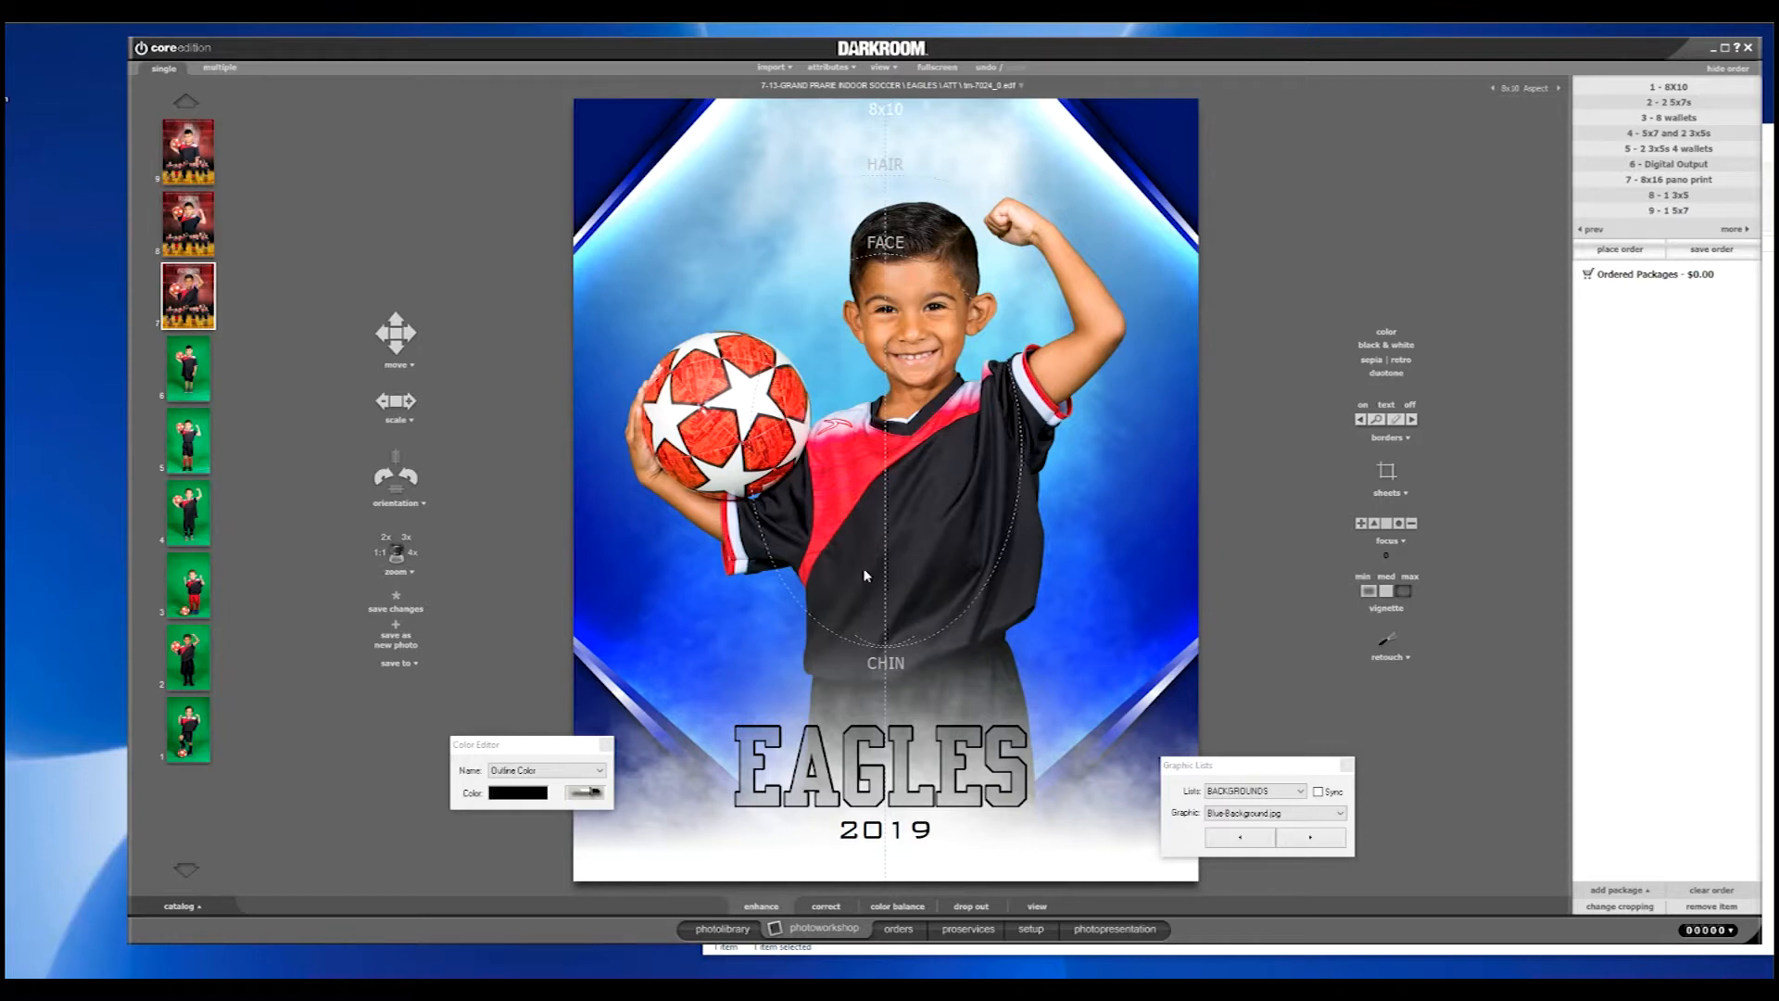
- Move the Graphic Lists window clear of the print, close it and reopen it
left_click_drag(1268, 777, 1377, 736)
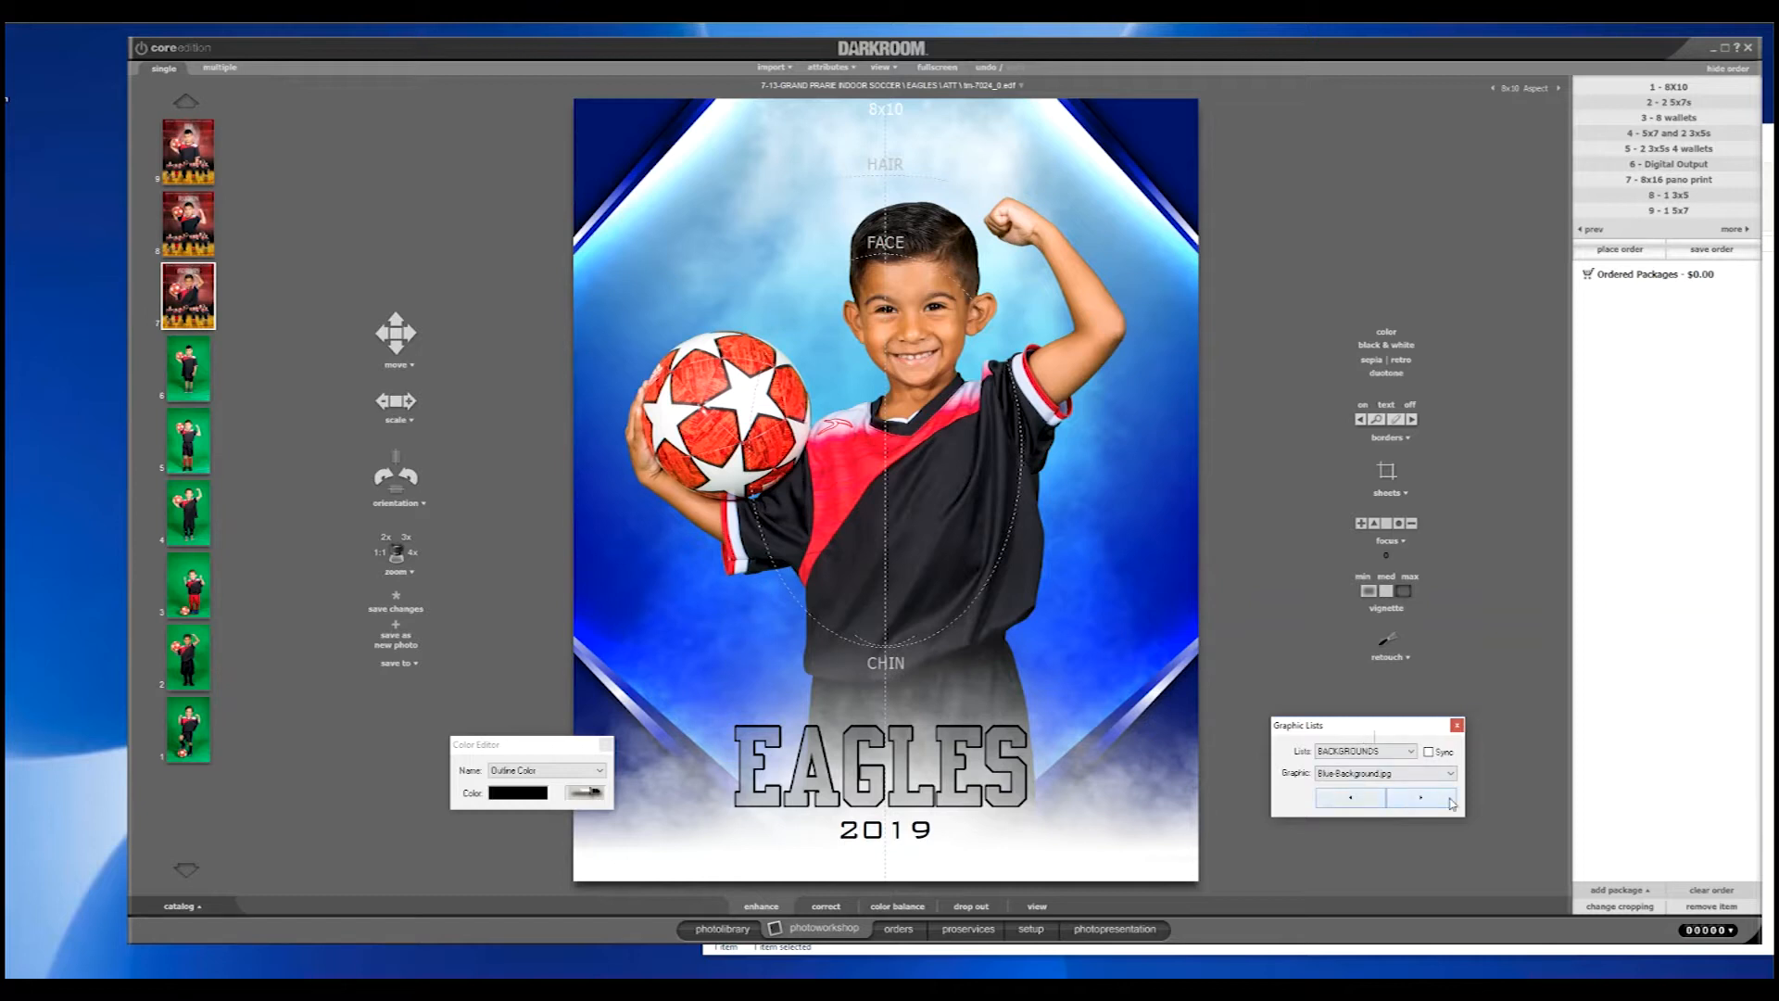
left_click(1457, 725)
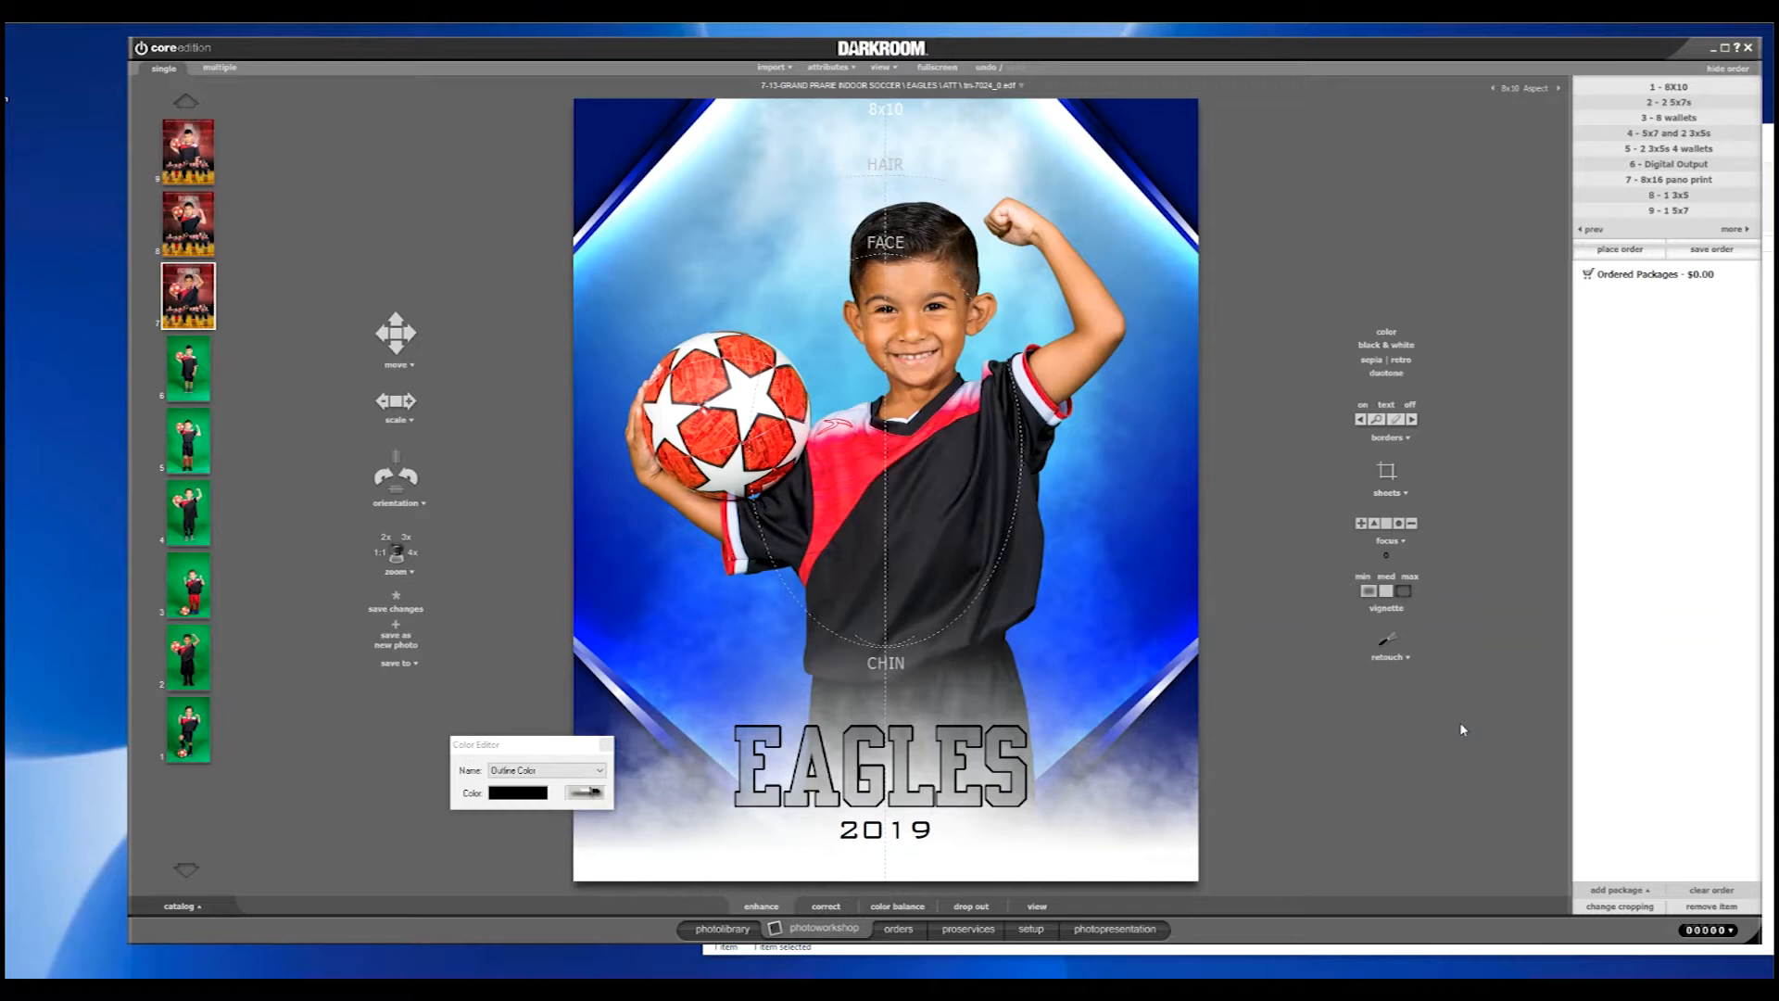
key("ctrl+g")
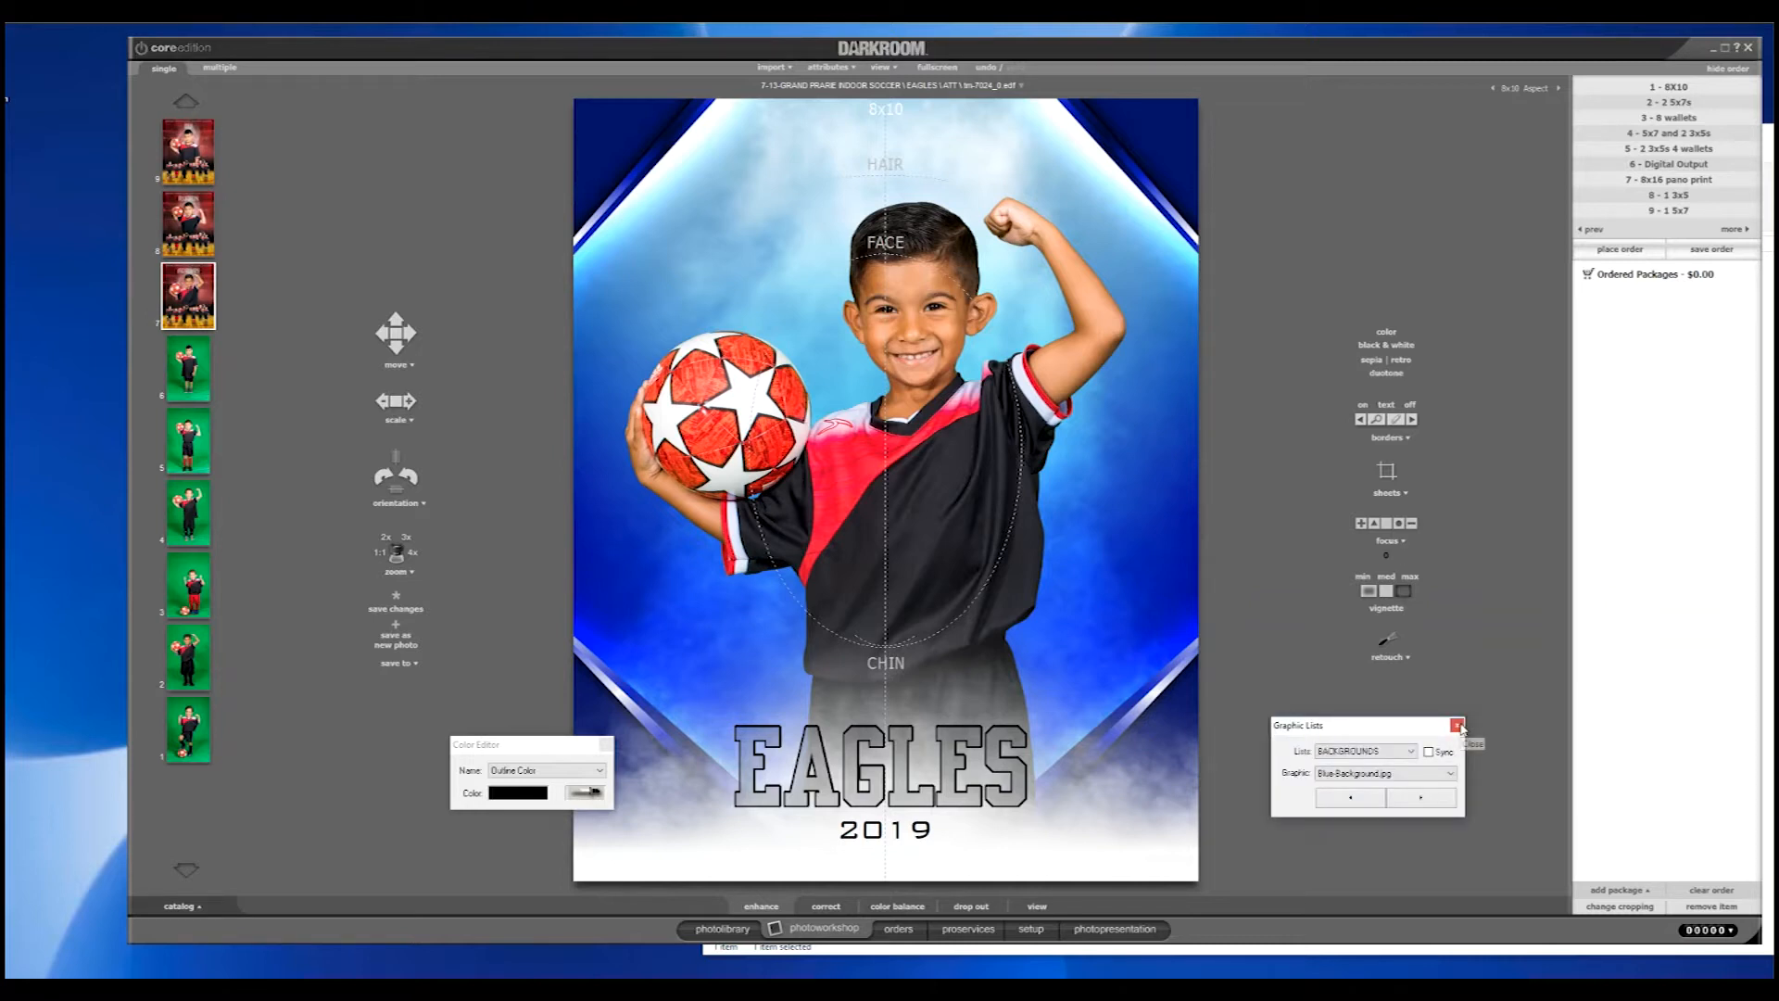
- Close the Graphic Lists window, switch to the next border and return to ESCAPE PRINTS, accepting the prefilled team text
left_click(1384, 437)
mouse_move(1395, 581)
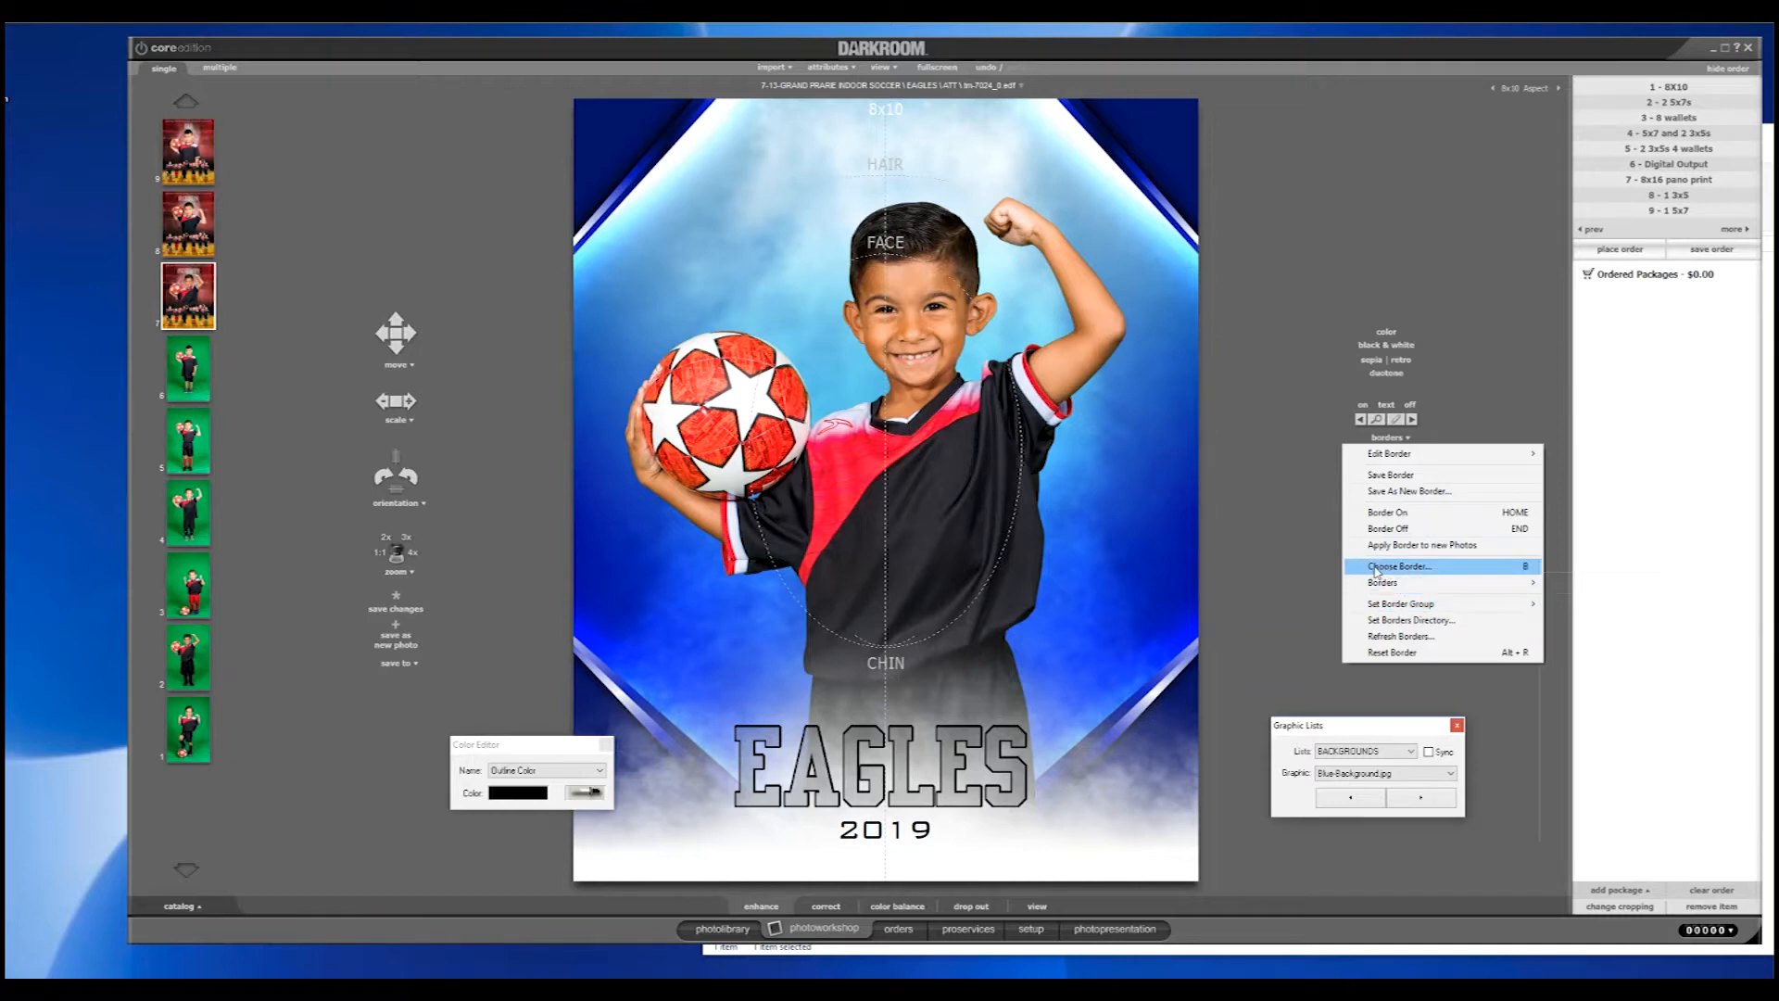
left_click(1319, 581)
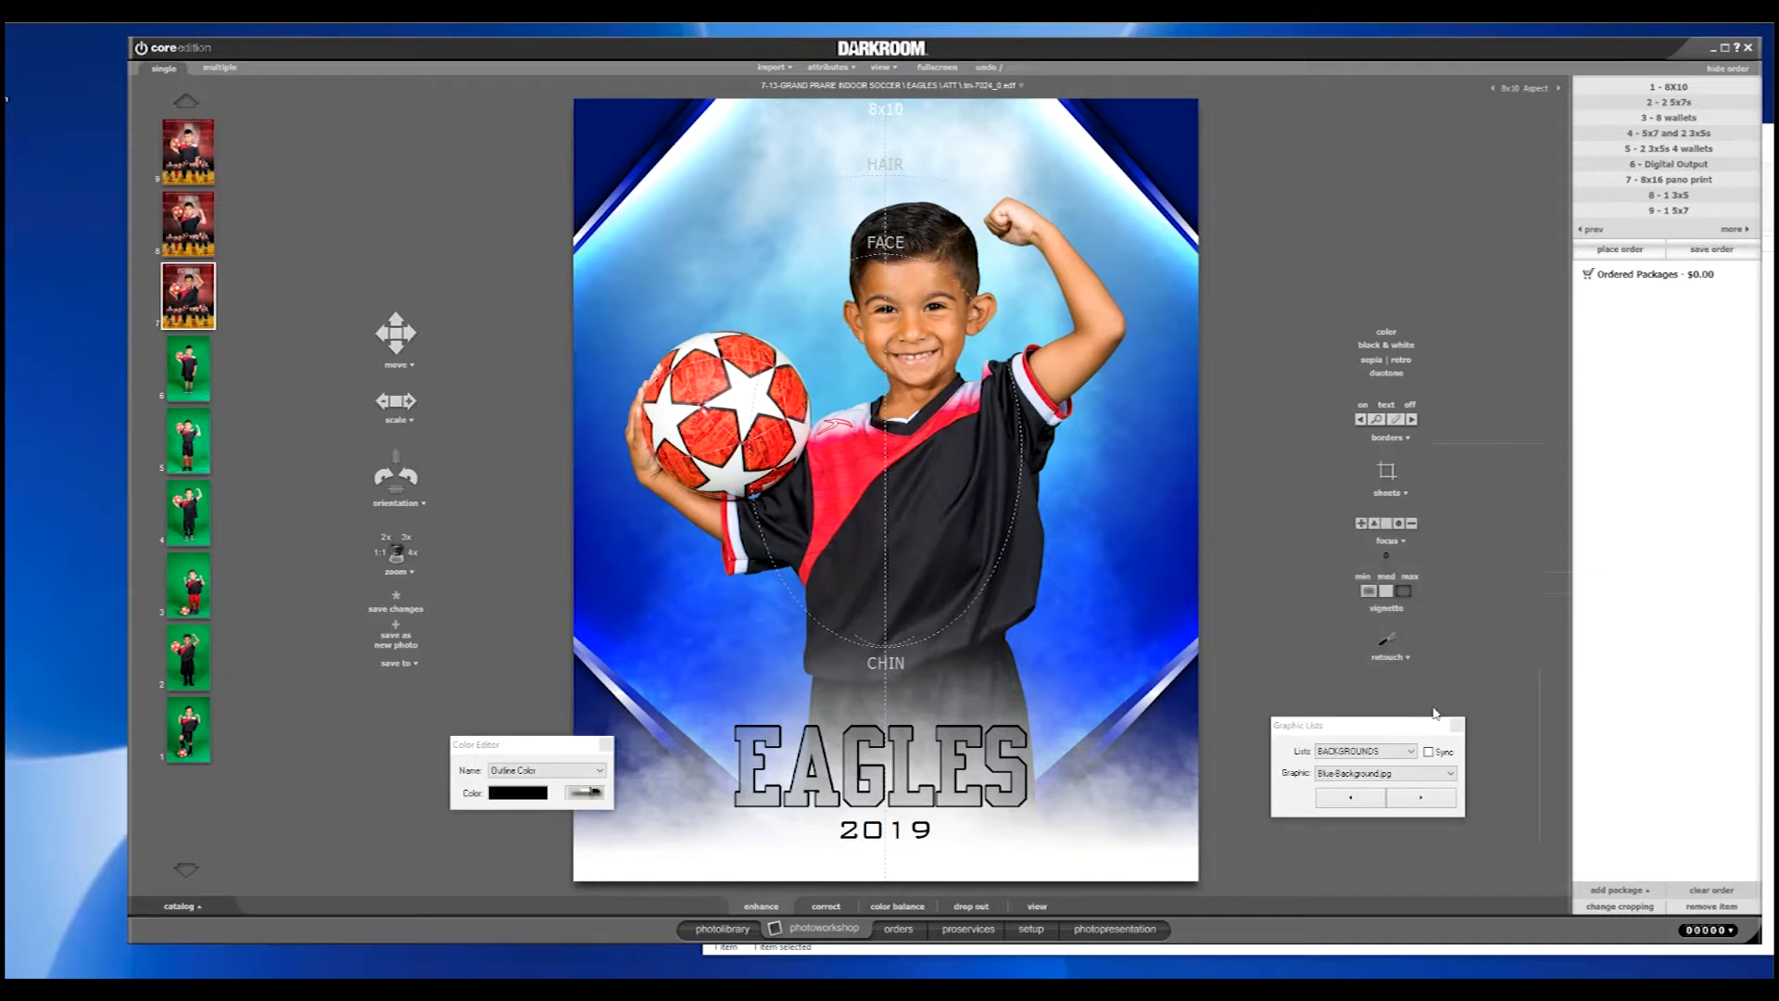
left_click(1456, 724)
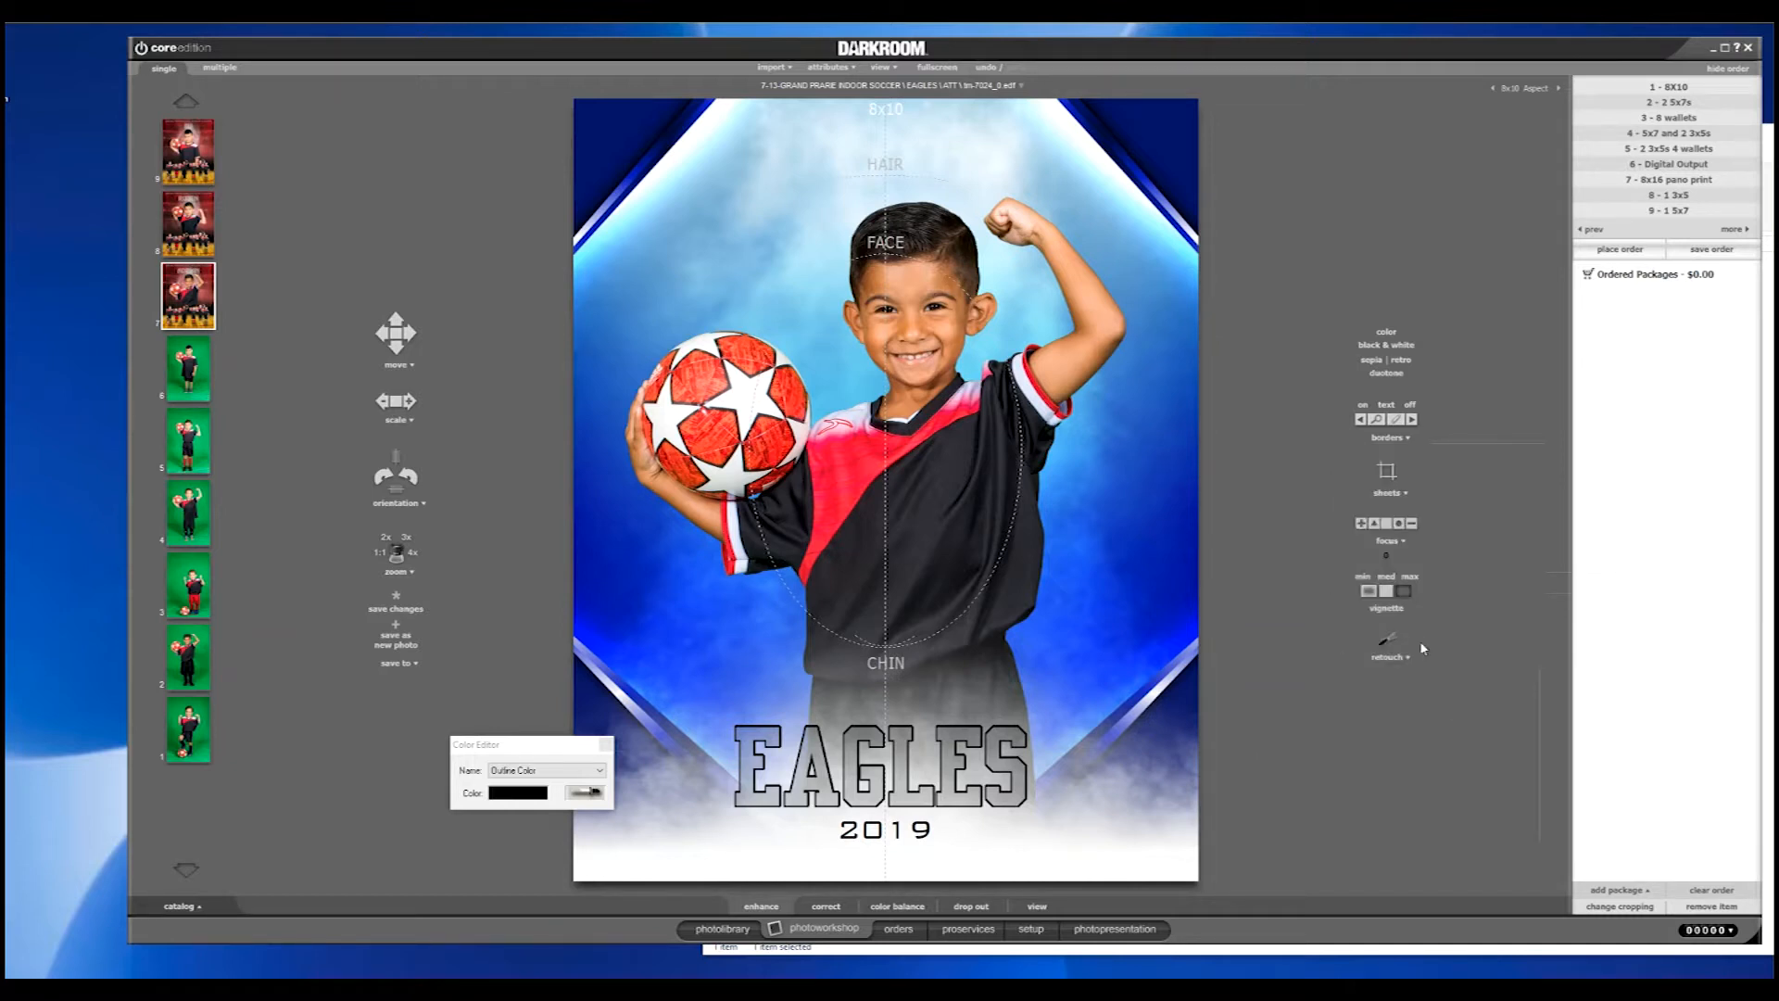
left_click(1411, 423)
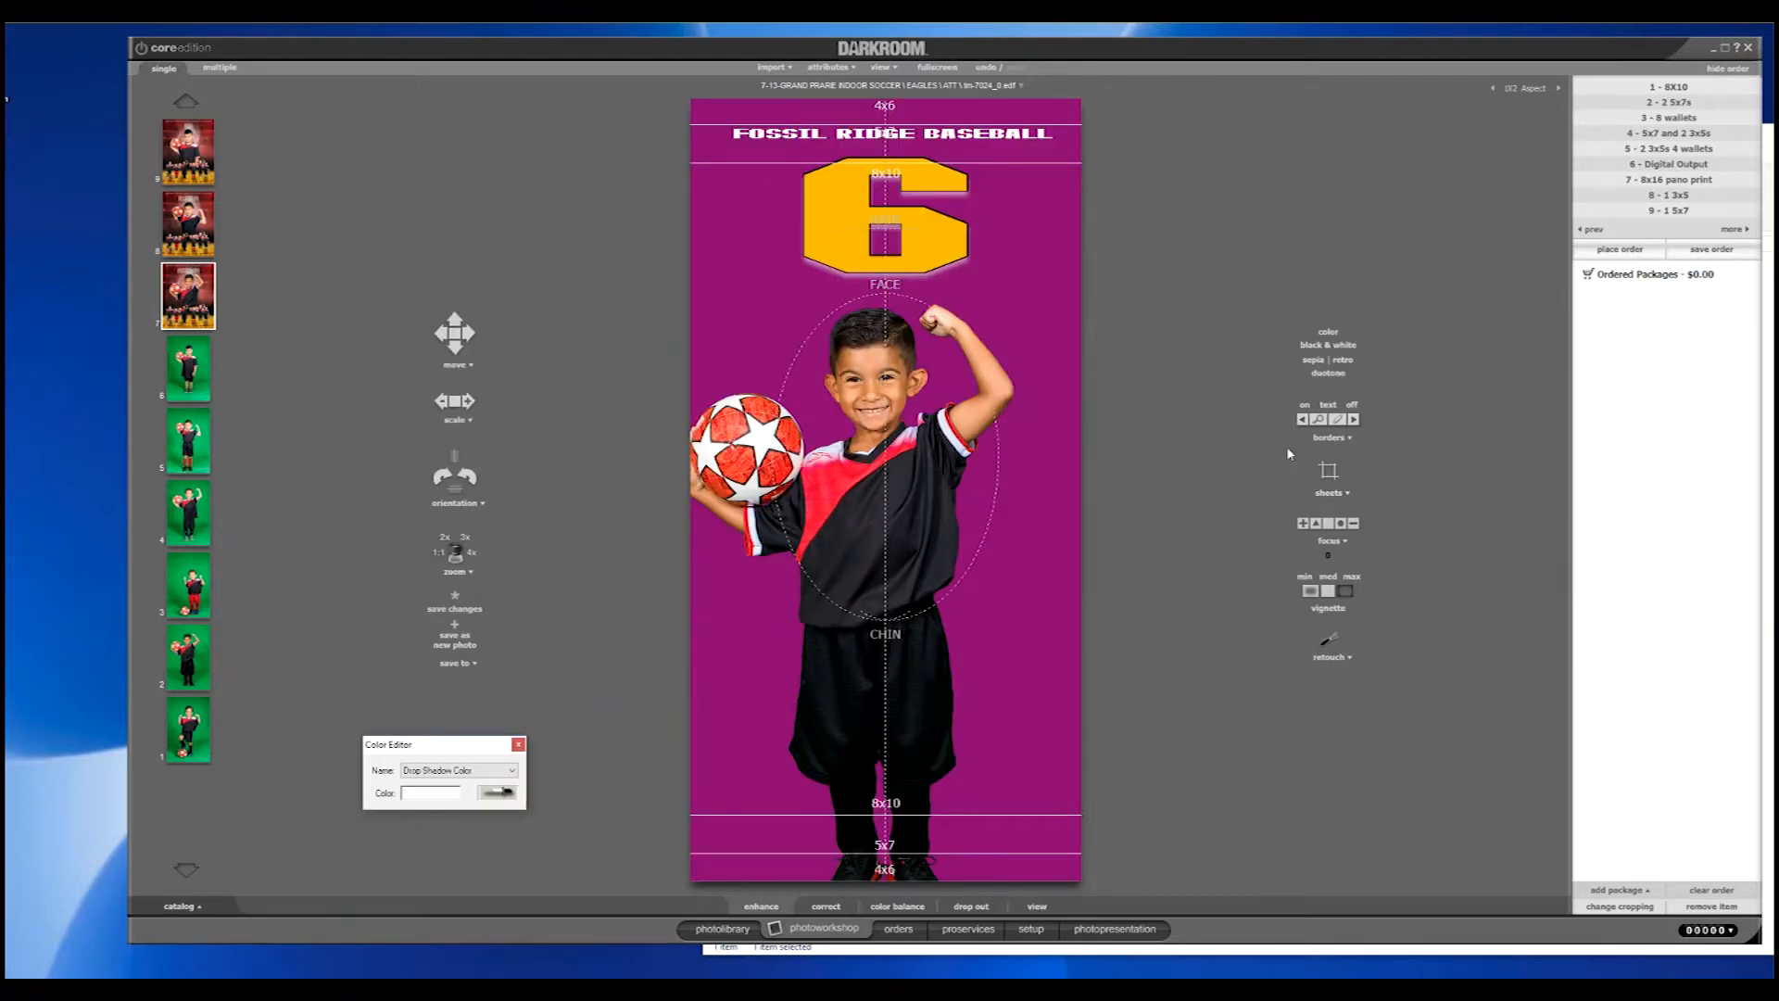
left_click(1302, 421)
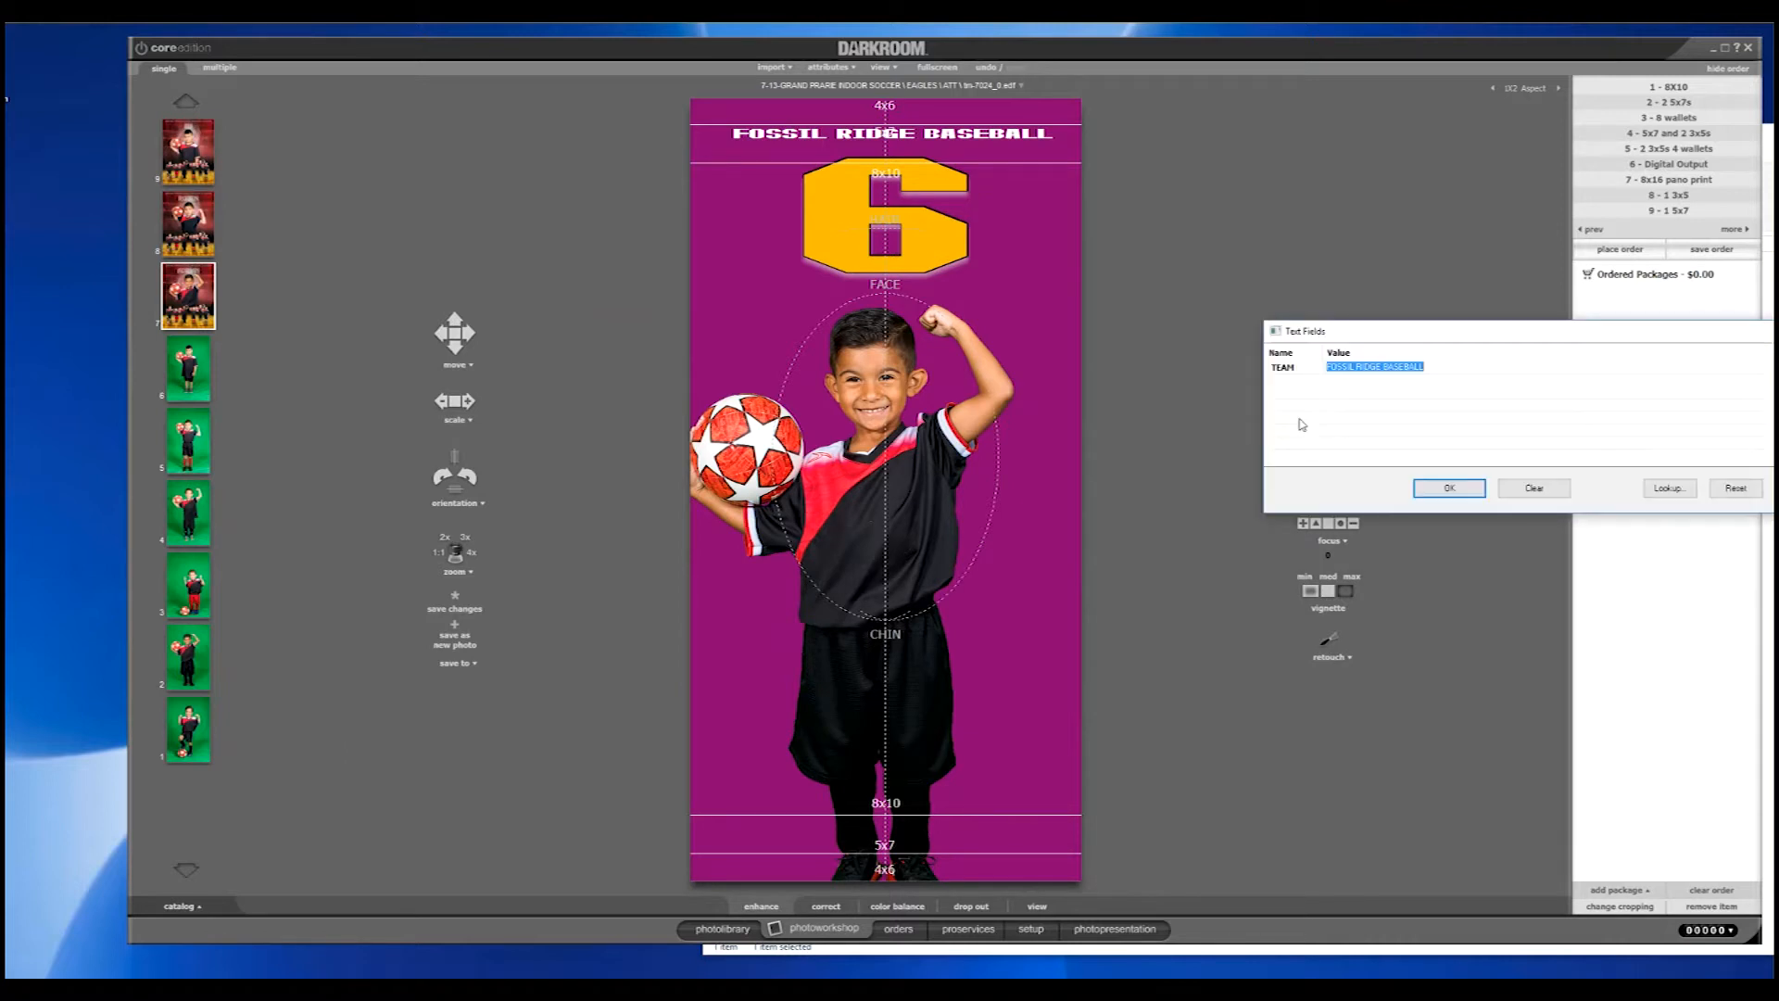
left_click(1462, 493)
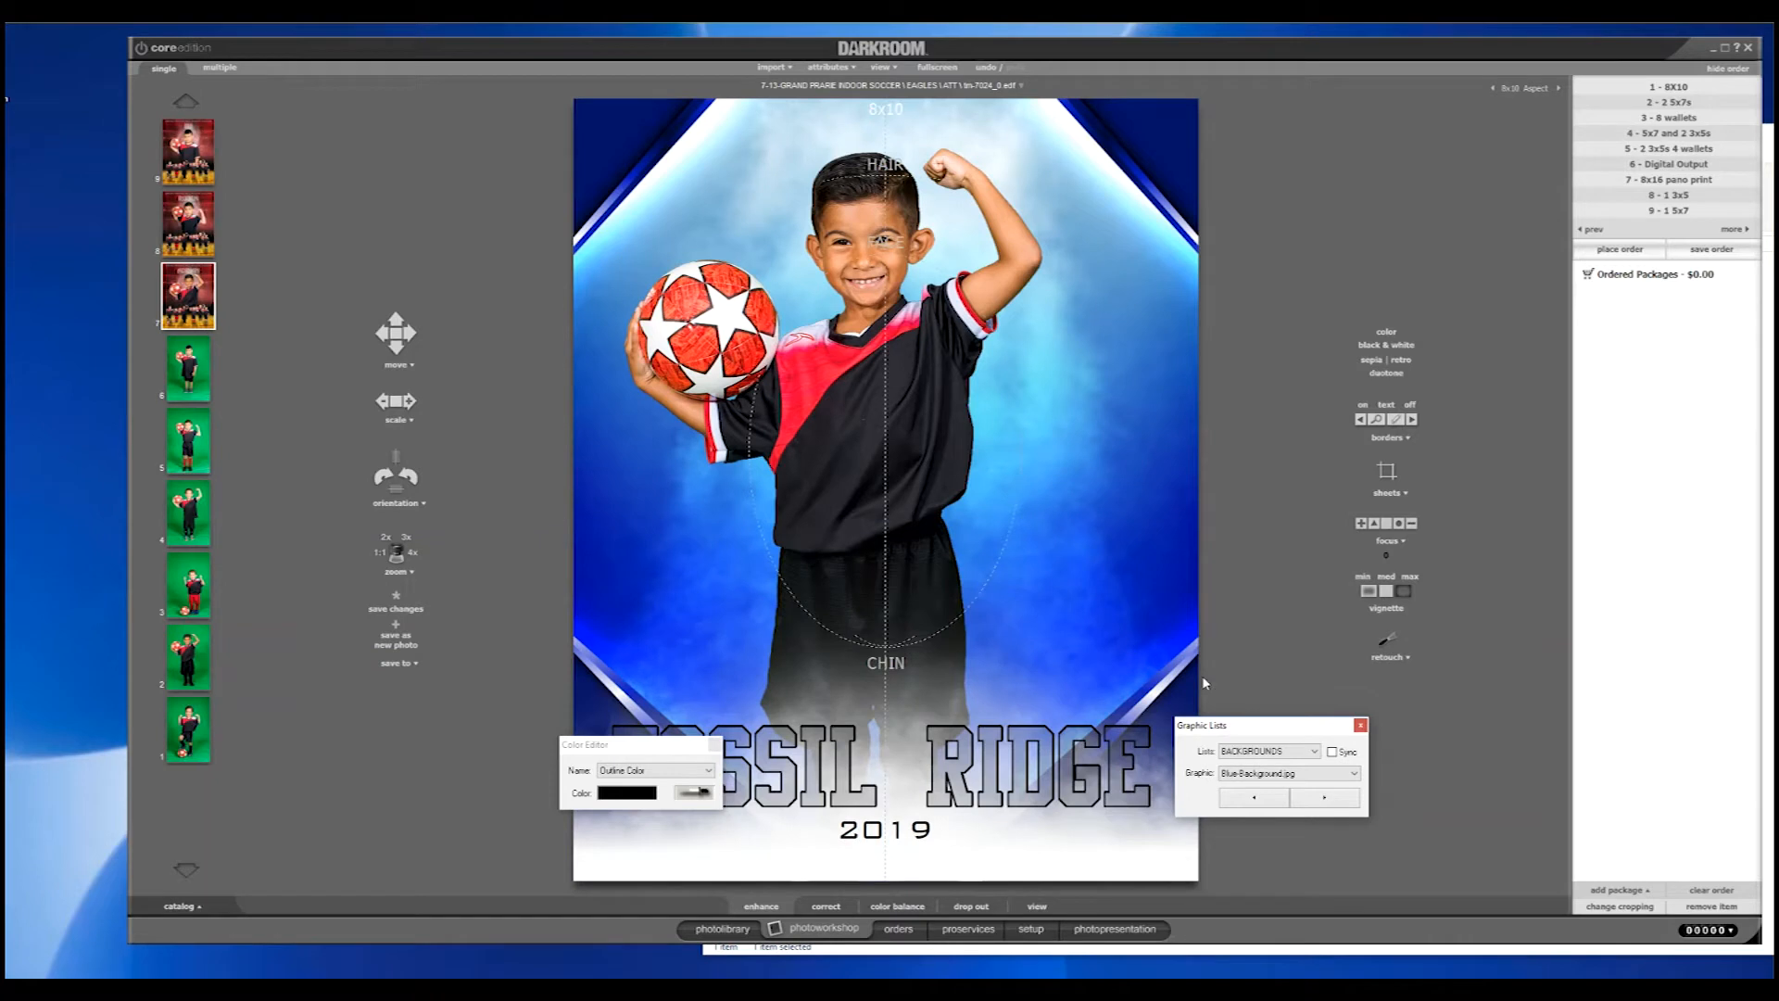
- Edit the border text and set the TEAM value to EAGLES
left_click(1392, 415)
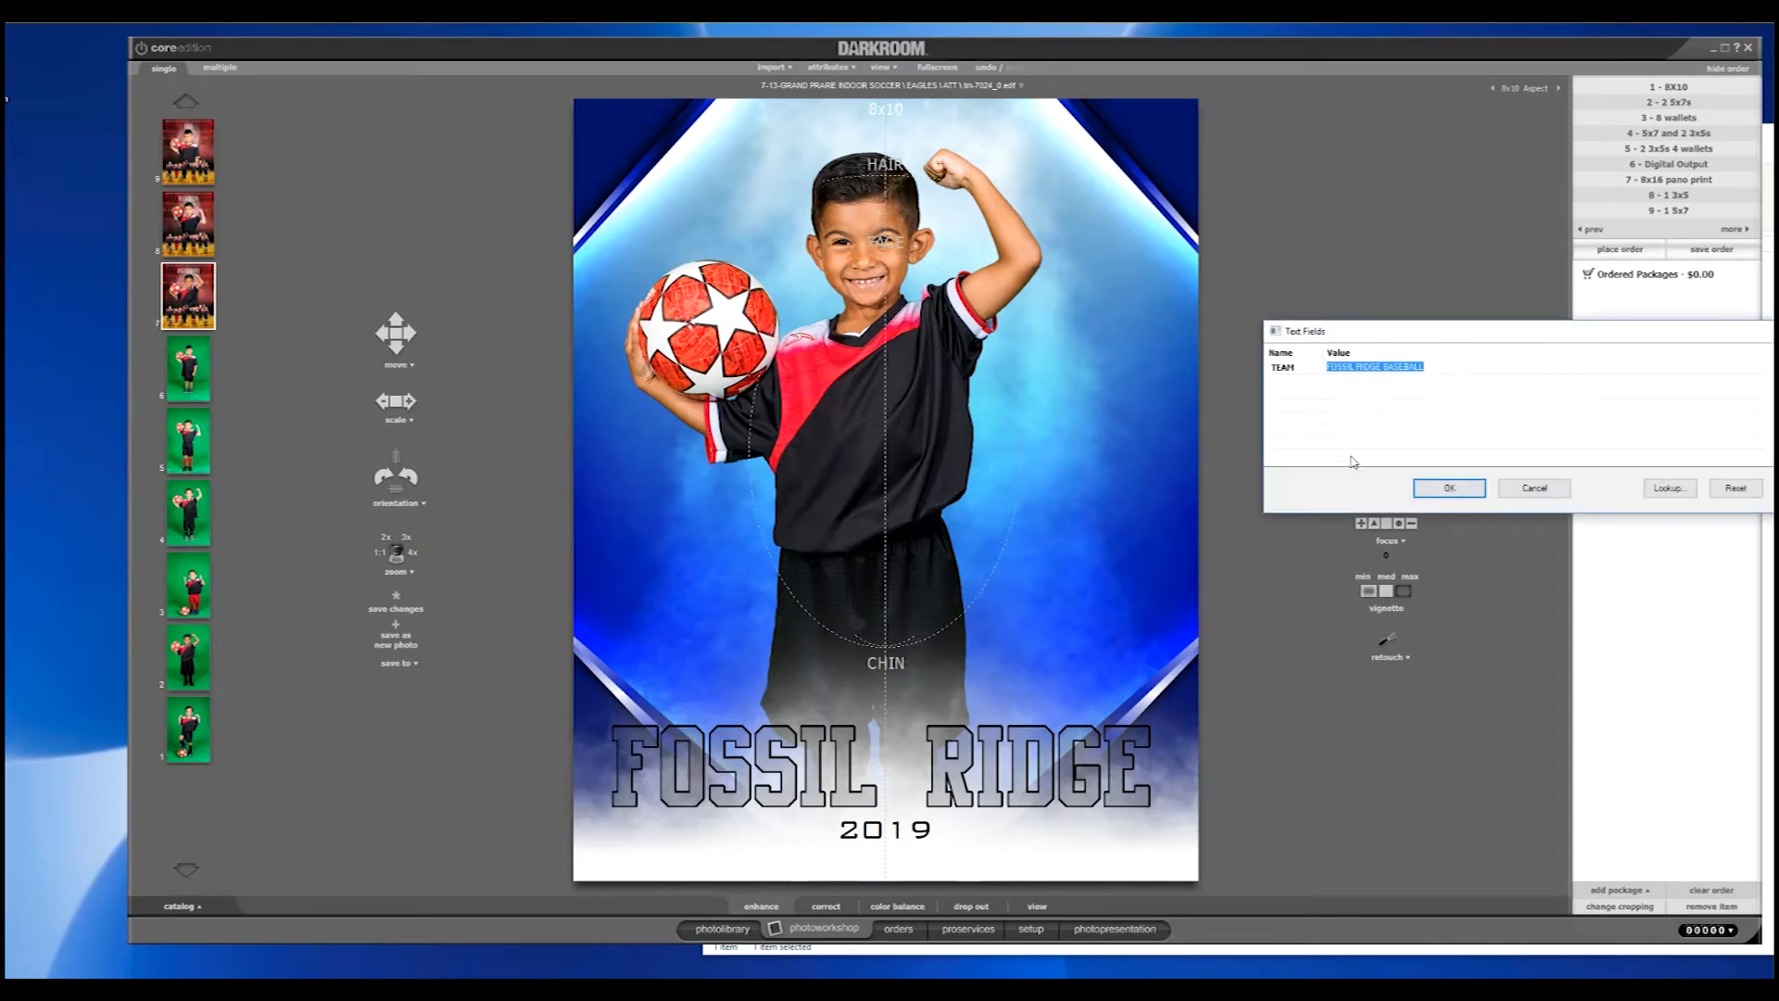
type("EAGLES")
left_click(1449, 487)
- Scale up the player and reposition him centrally above the EAGLES text
left_click_drag(879, 473, 882, 479)
scroll(883, 482, "up", 4)
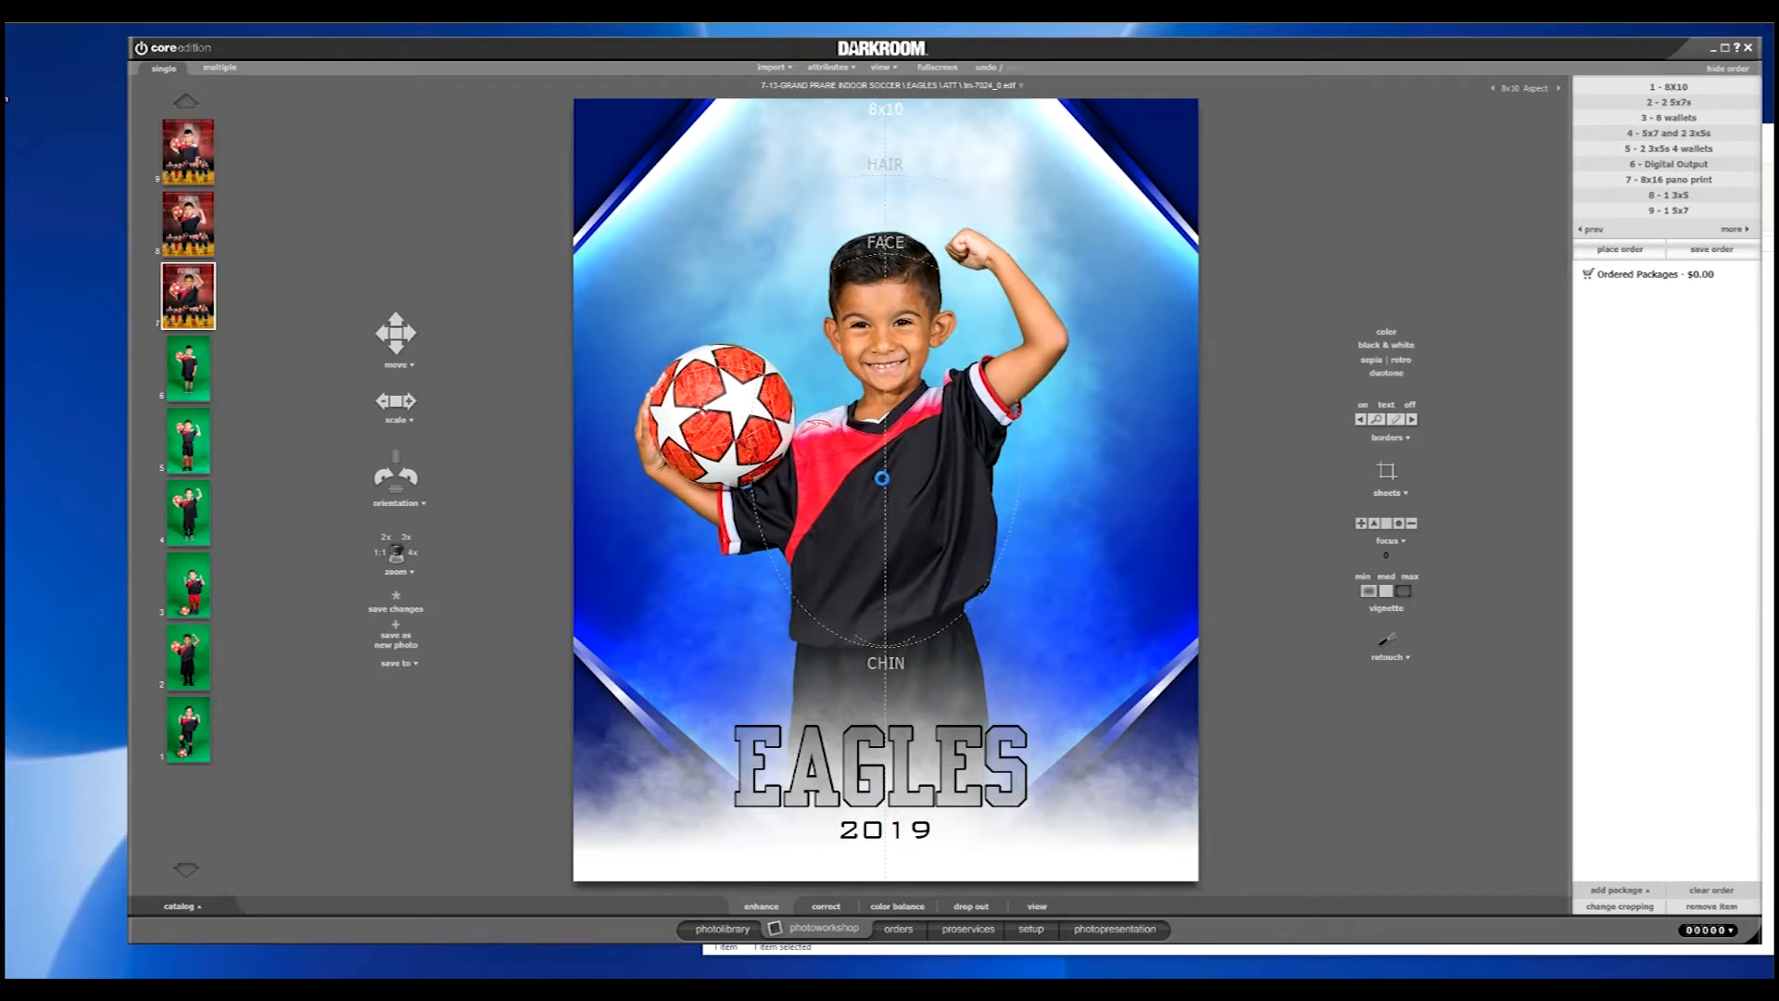
left_click_drag(889, 496, 906, 508)
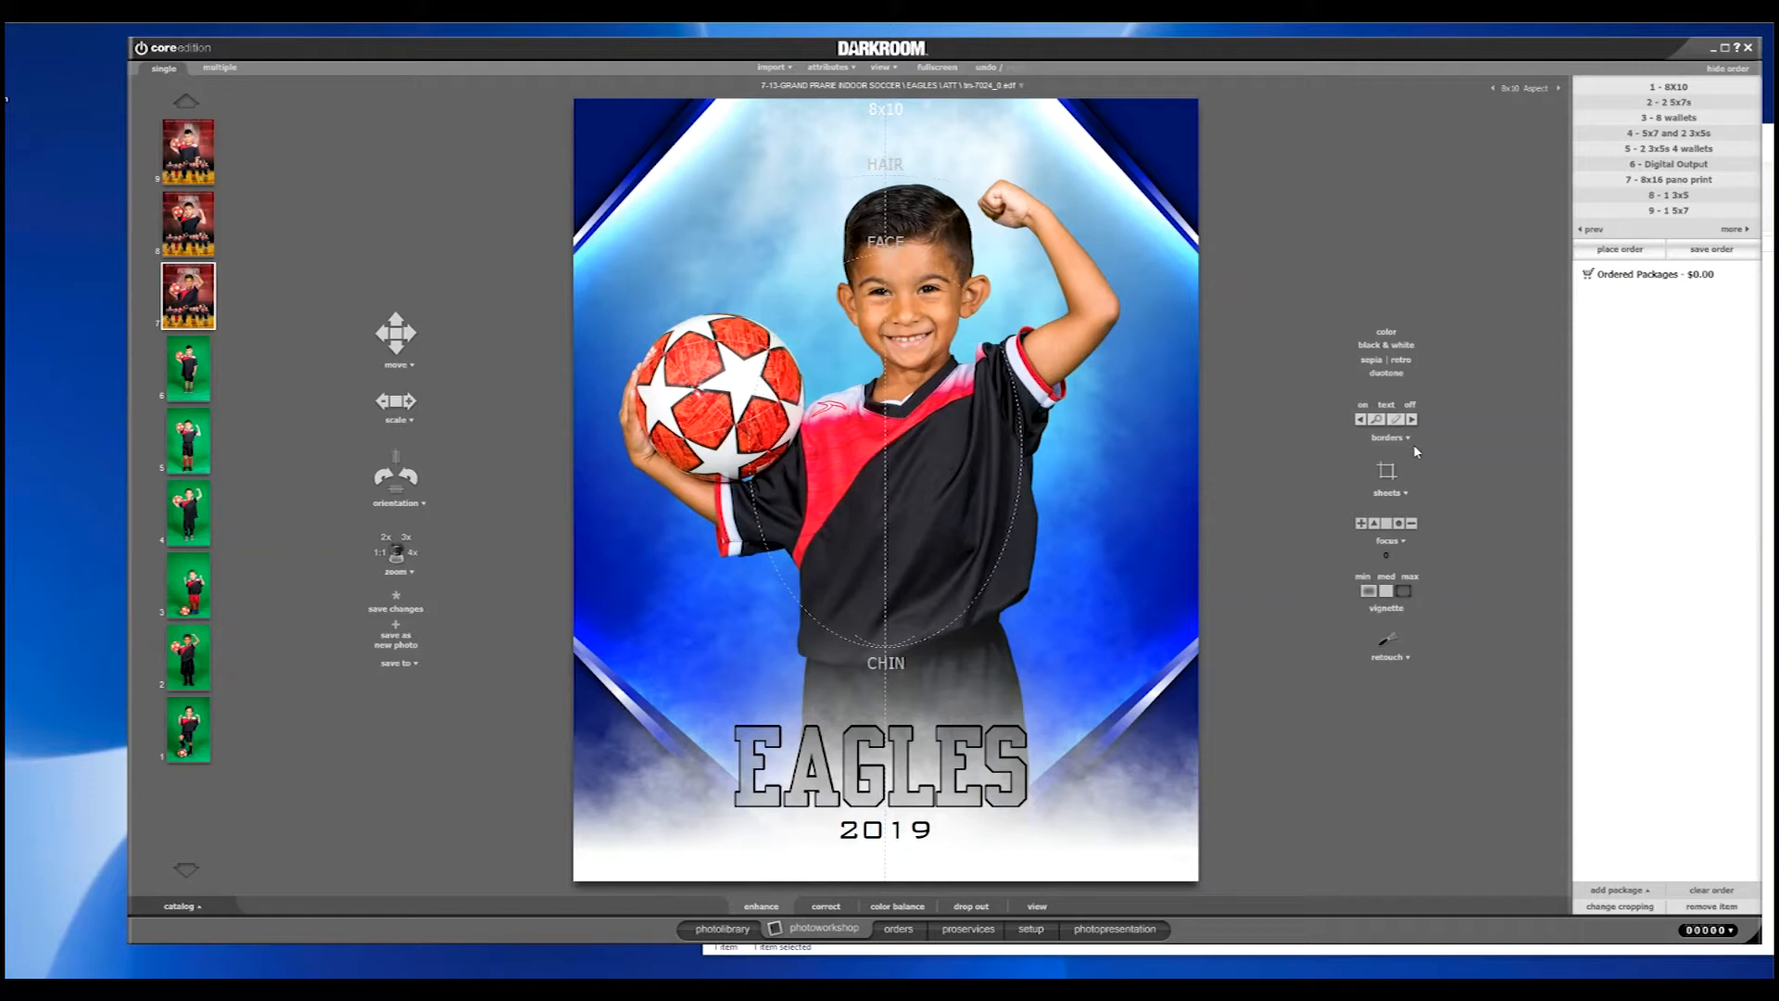
- Open the border's graphic lists for editing and switch the BACKGROUNDS list to Red-Background.jpg
left_click(1388, 437)
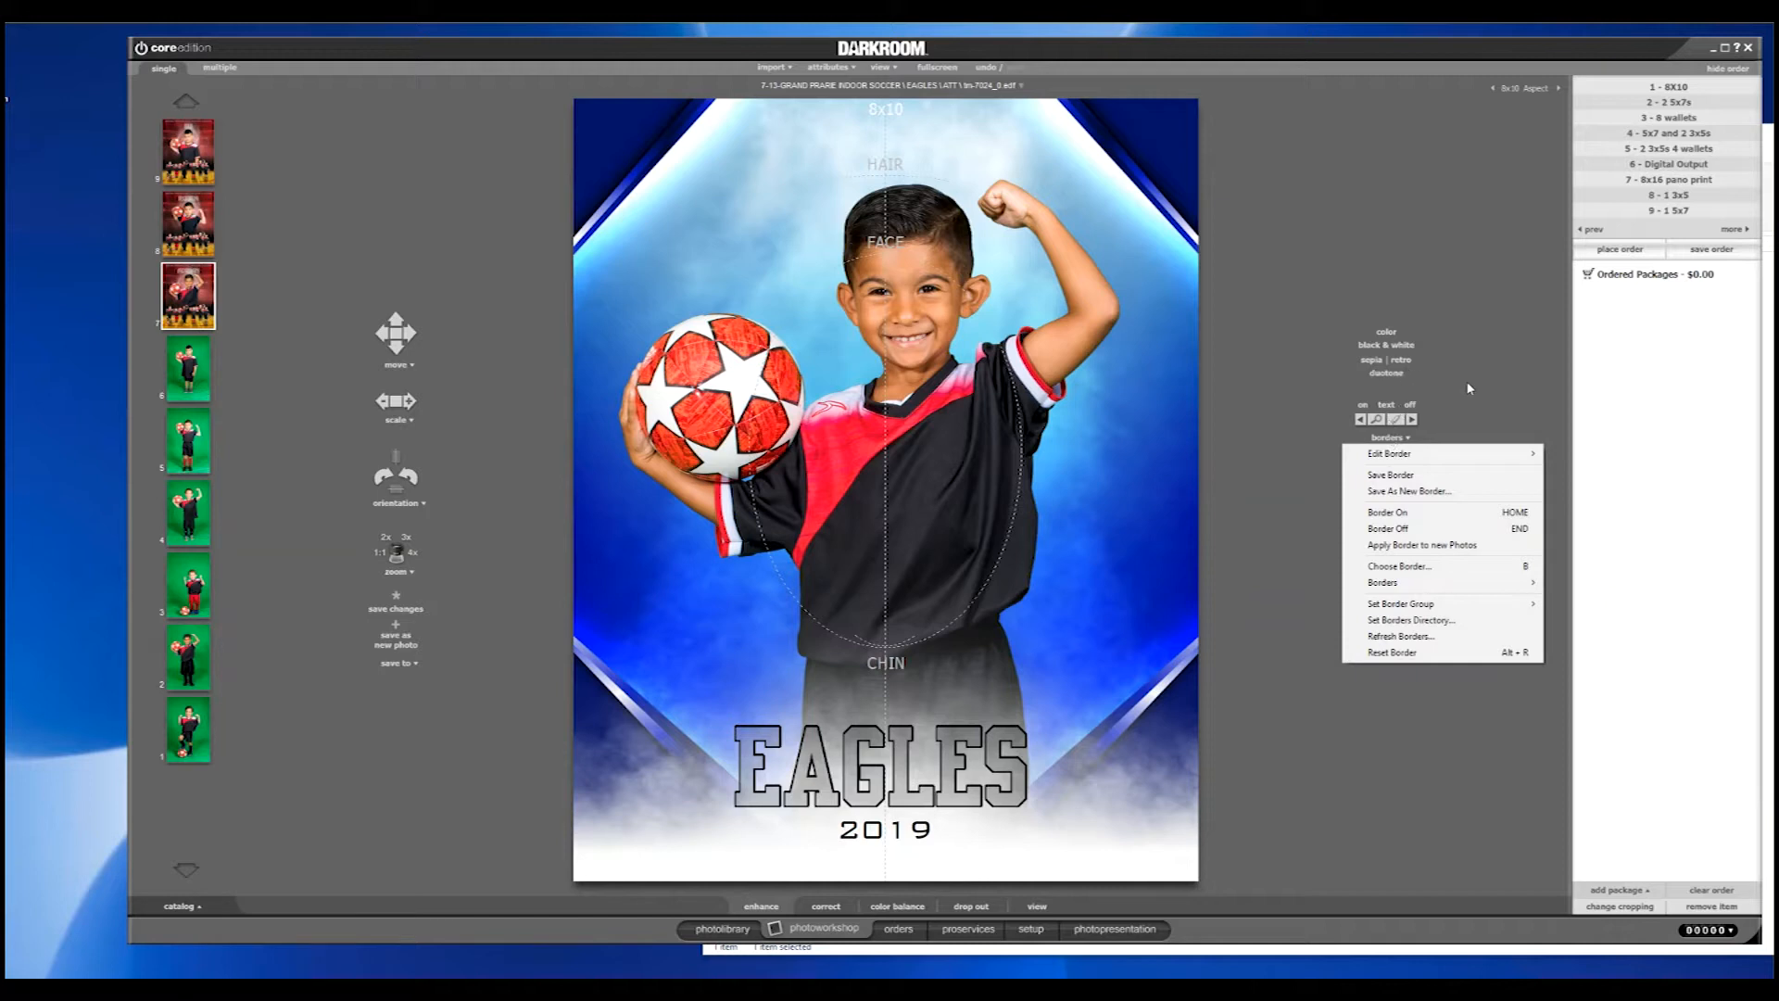
mouse_move(1444, 456)
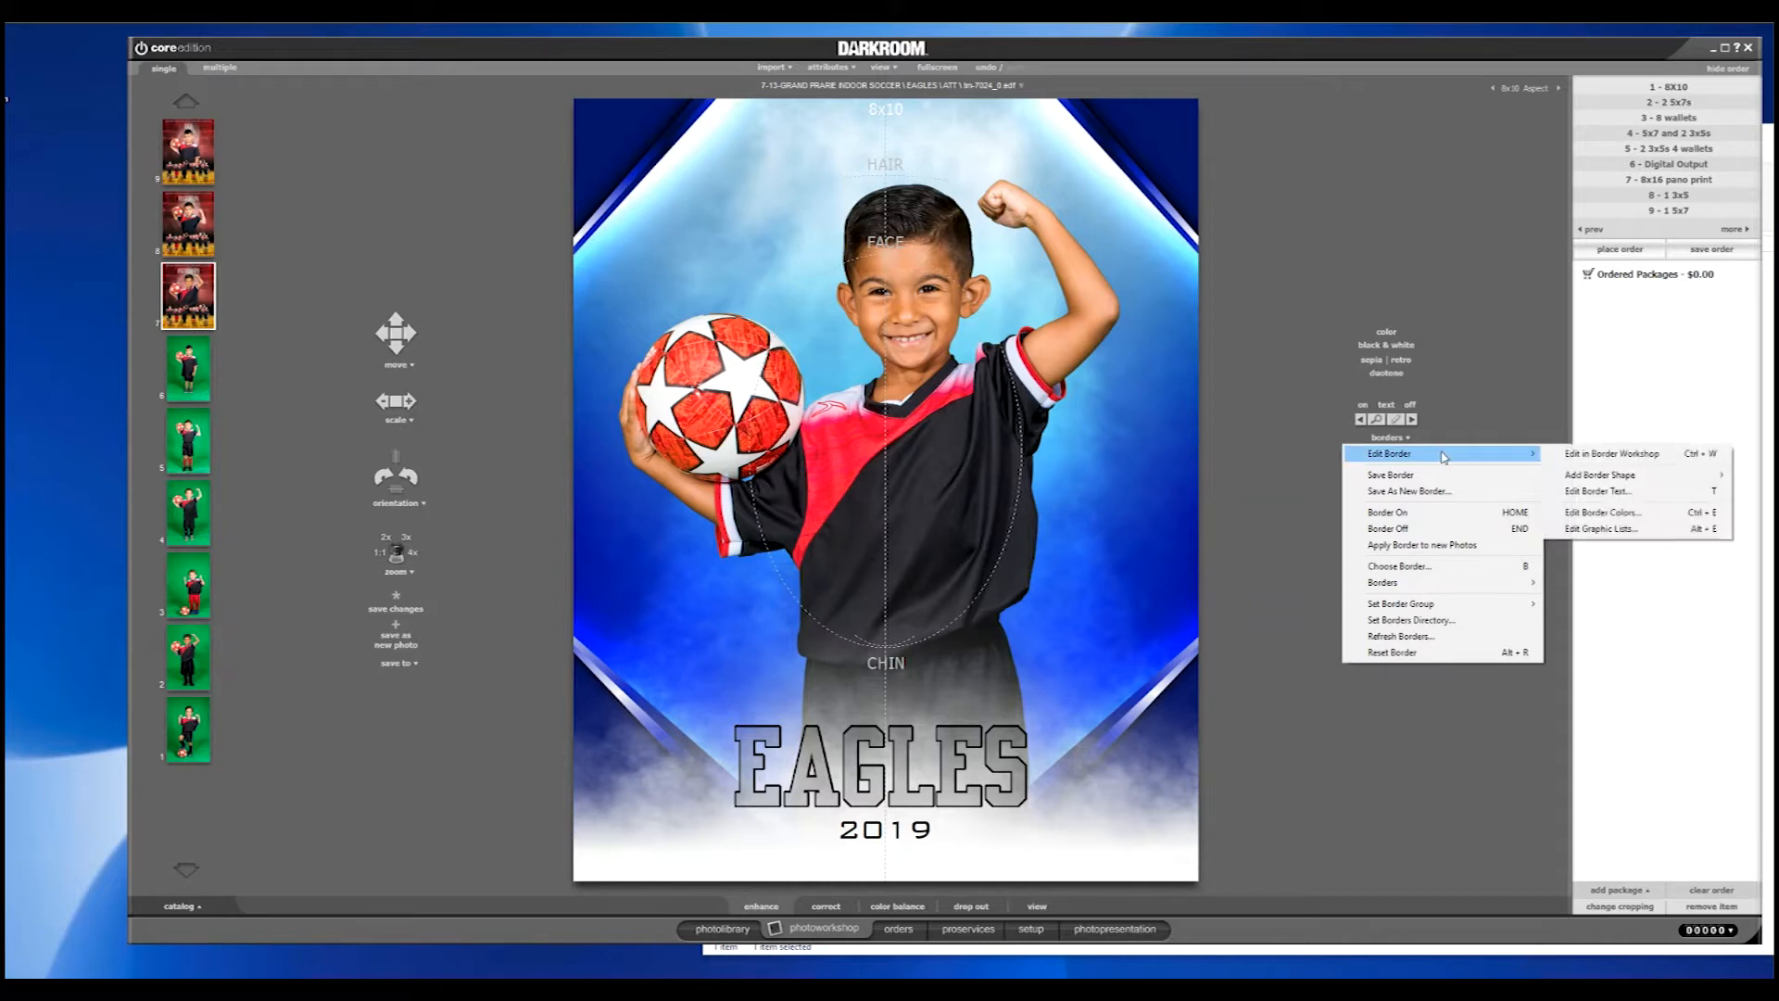
left_click(1611, 530)
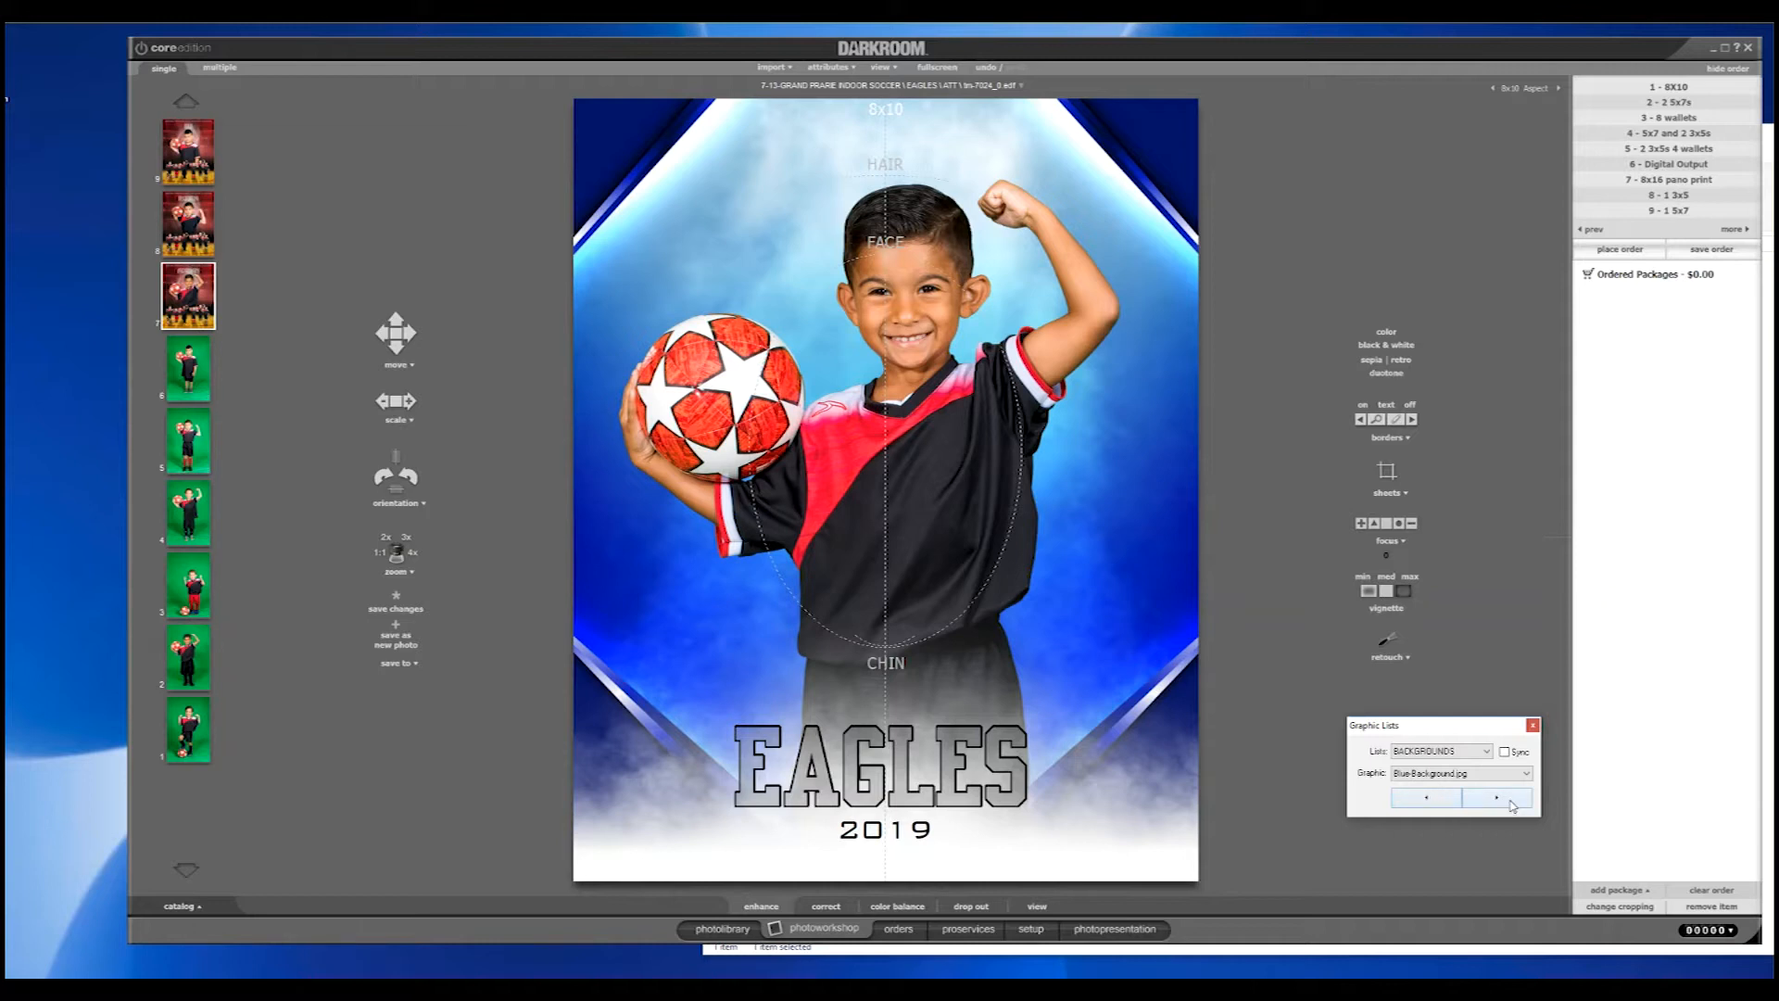
left_click(1426, 801)
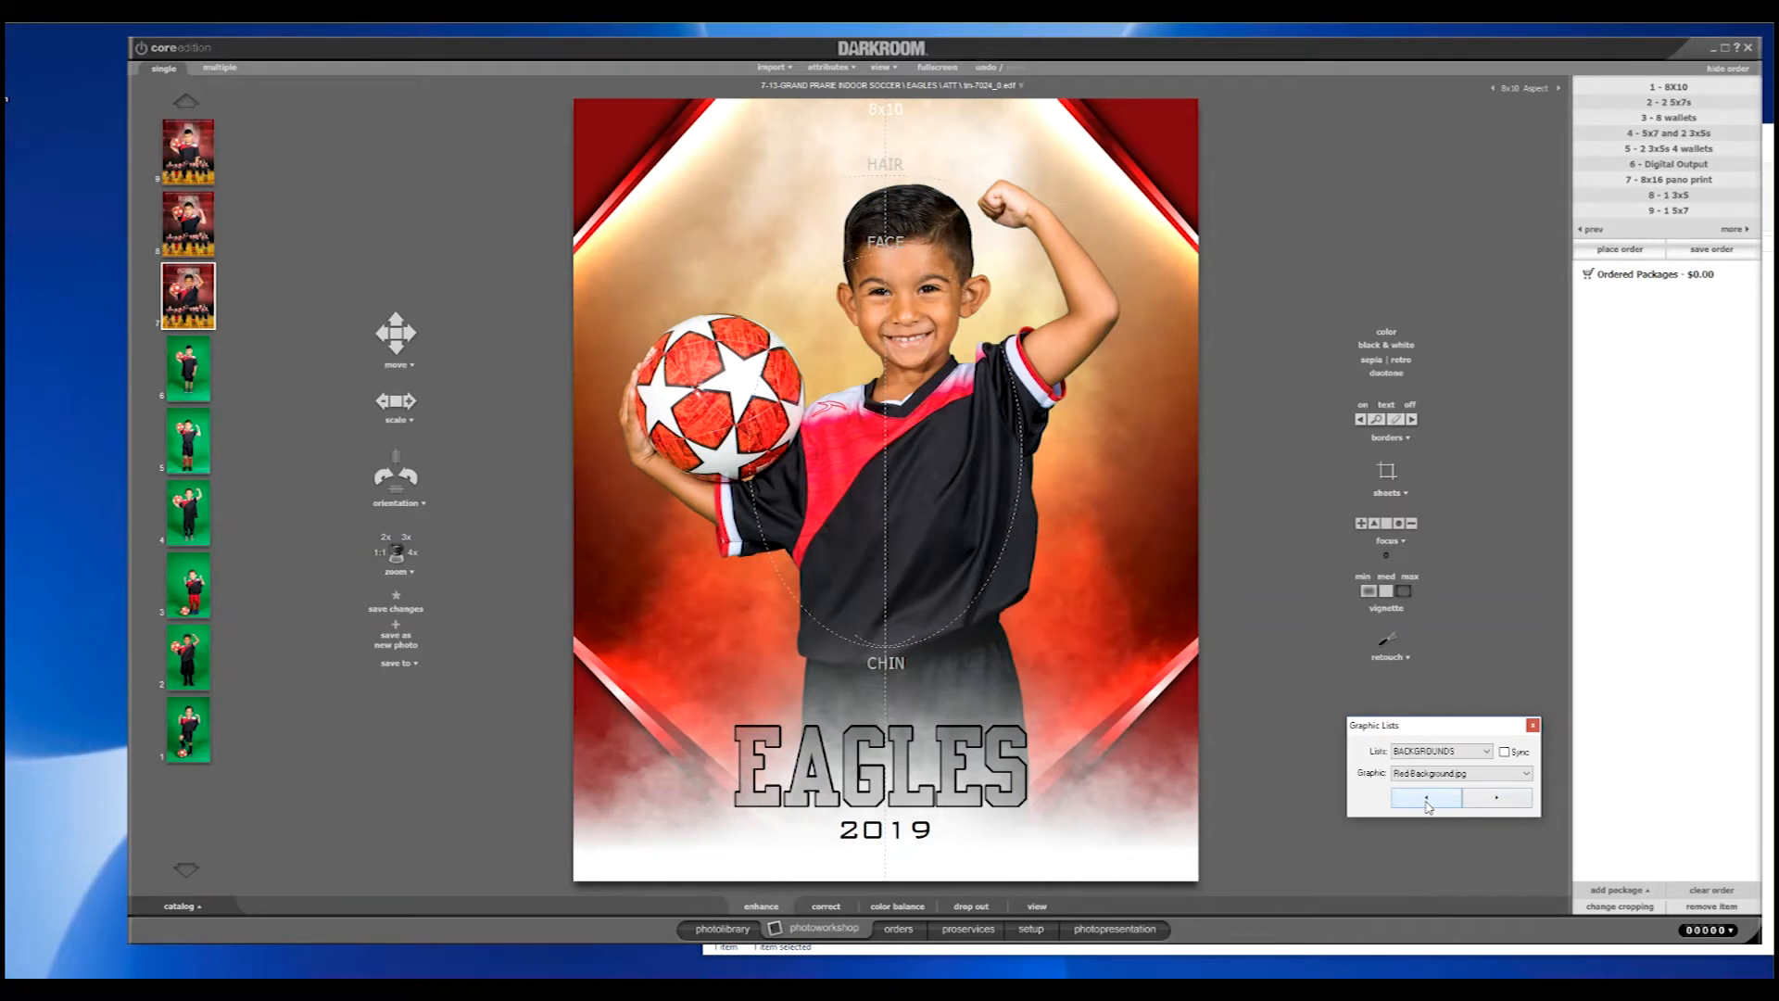
- Cycle the BACKGROUNDS list through the purple and orange backgrounds to Blue-Background.jpg
left_click(1425, 801)
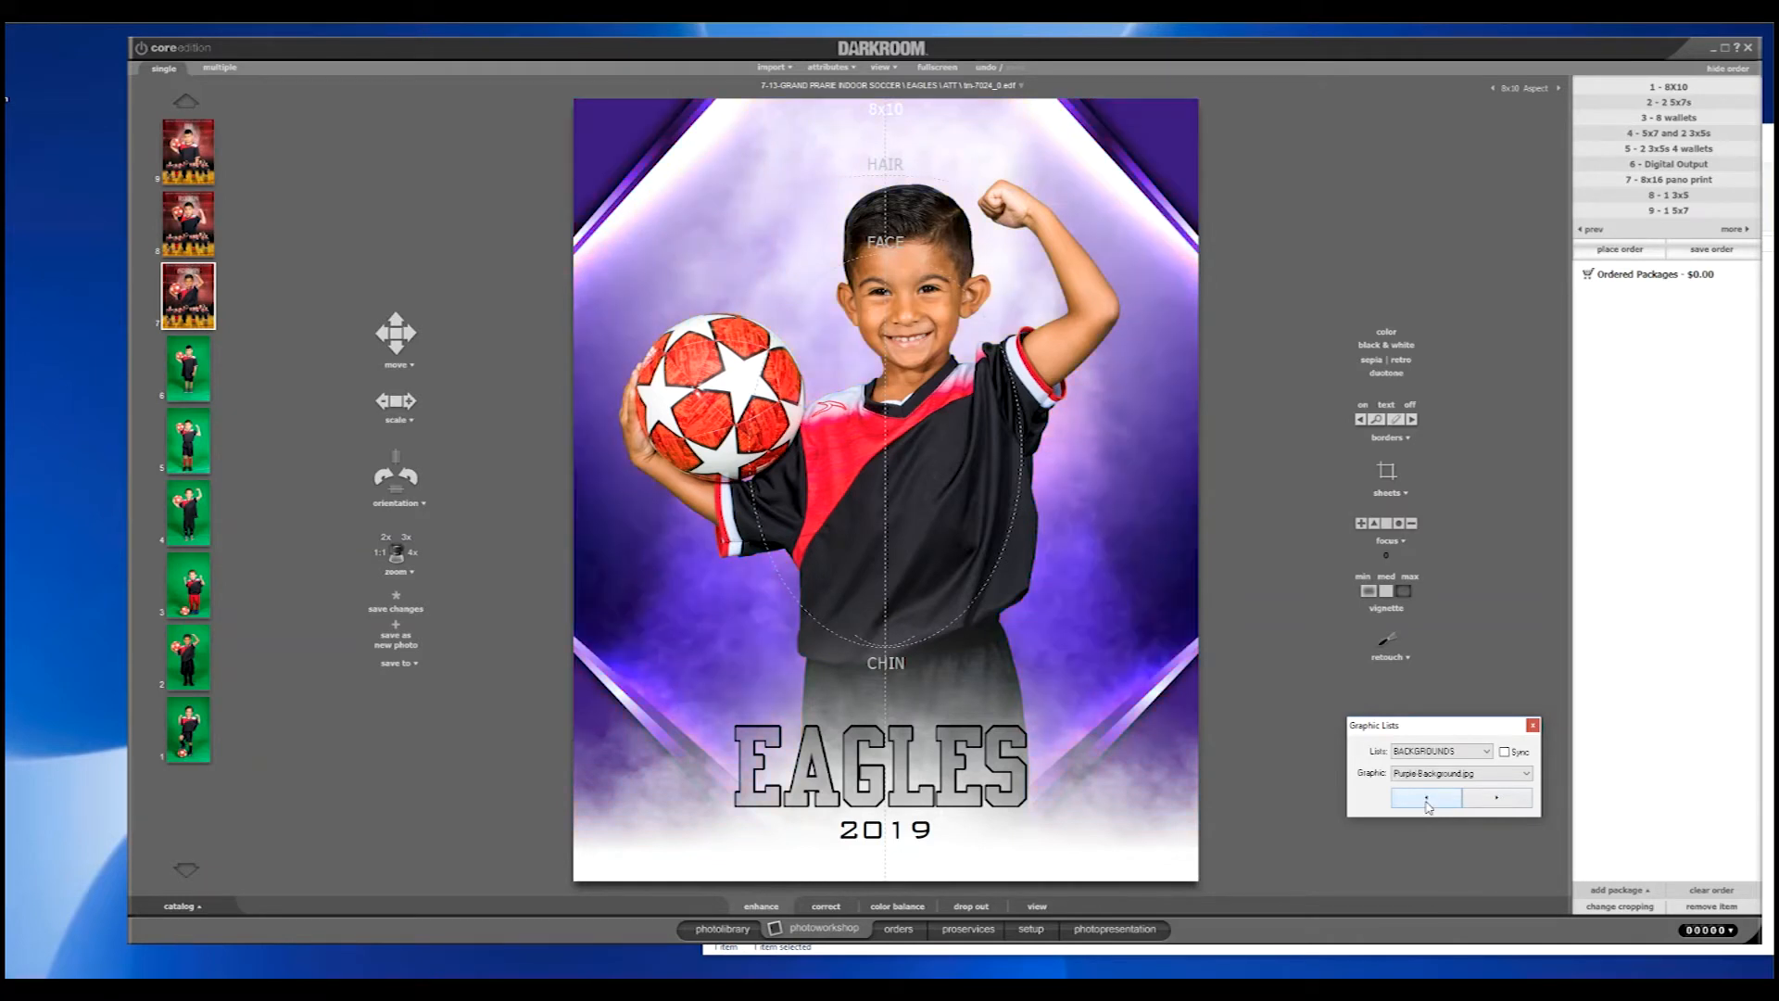
left_click(1426, 801)
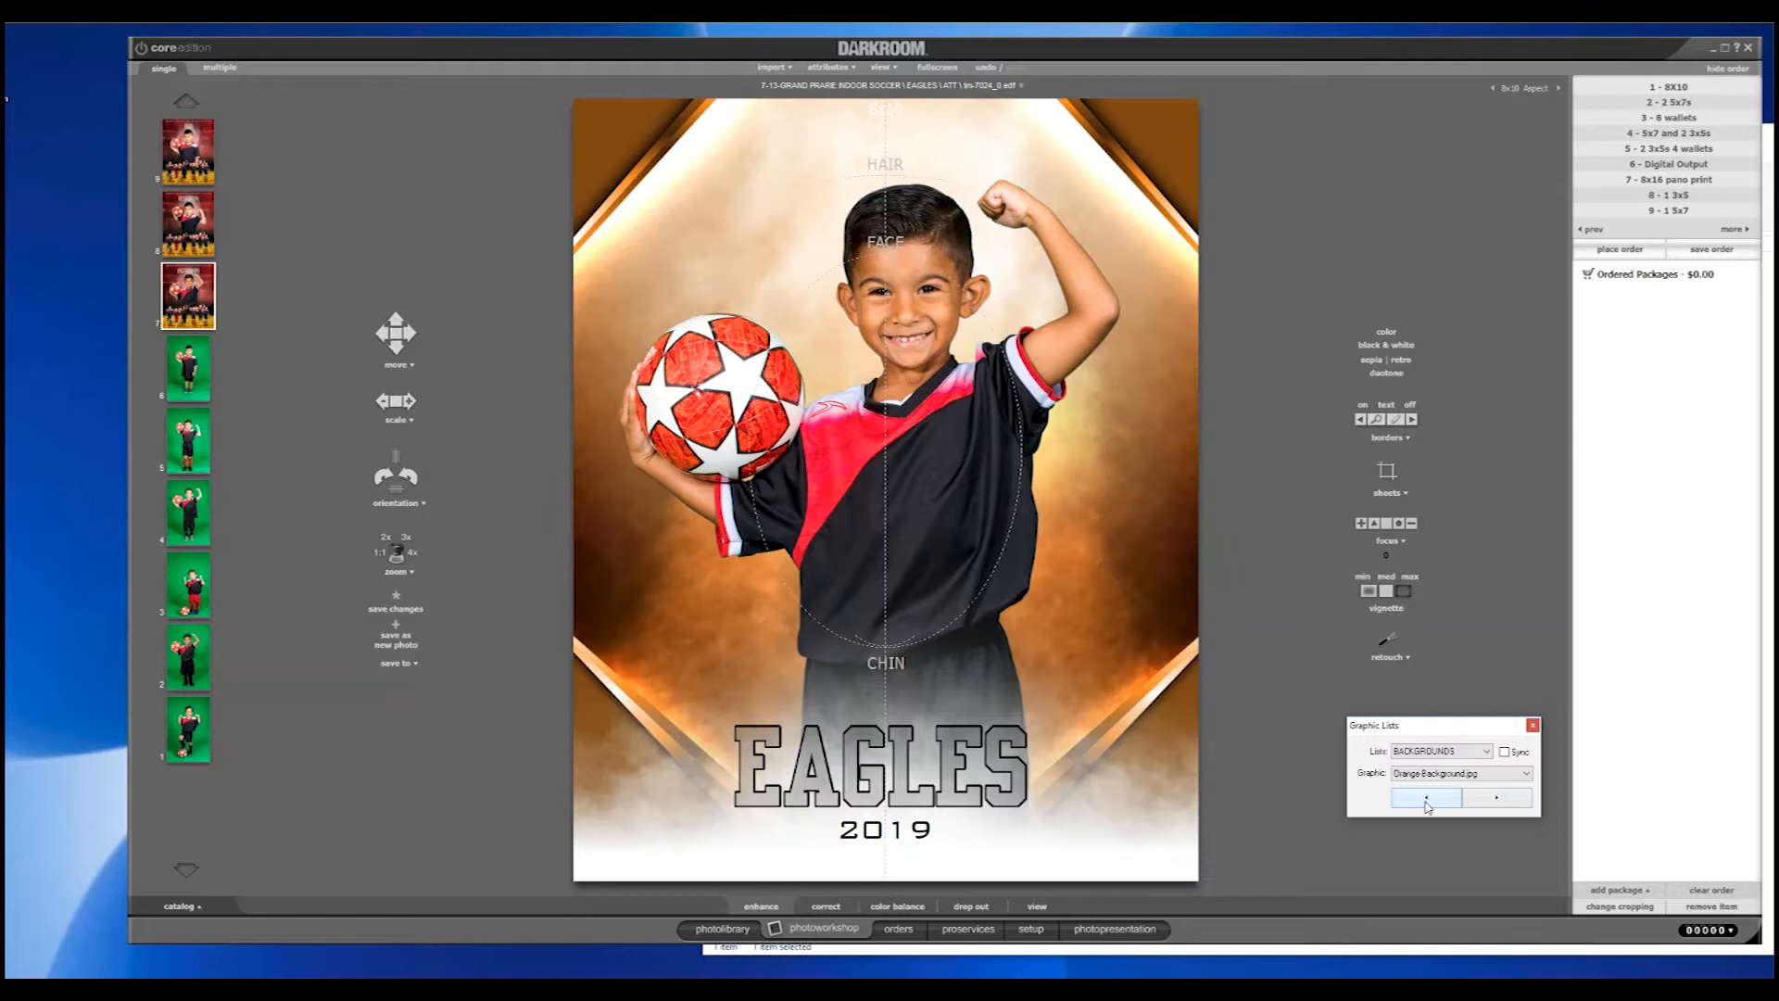
left_click(1426, 800)
left_click(1426, 801)
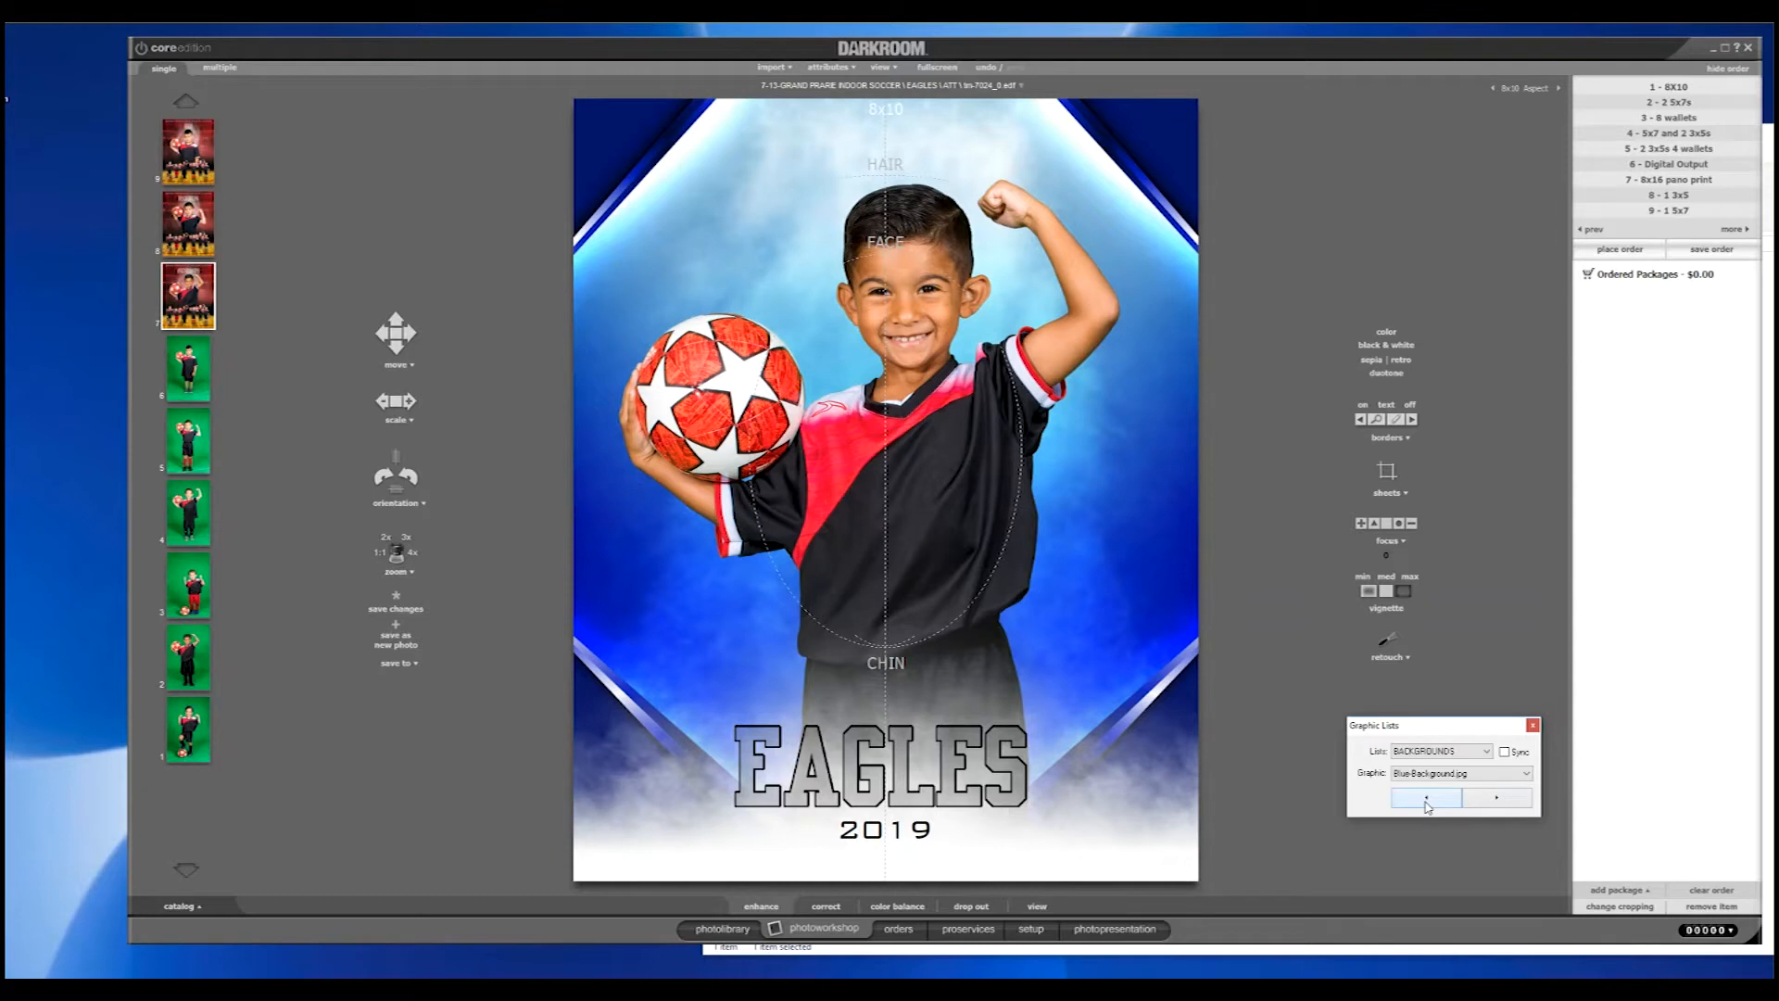
- Switch to the FOREGROUND list and preview its graphics, including Foreground OFF.png and Foreground2.png, returning to Foreground.png
left_click(1430, 754)
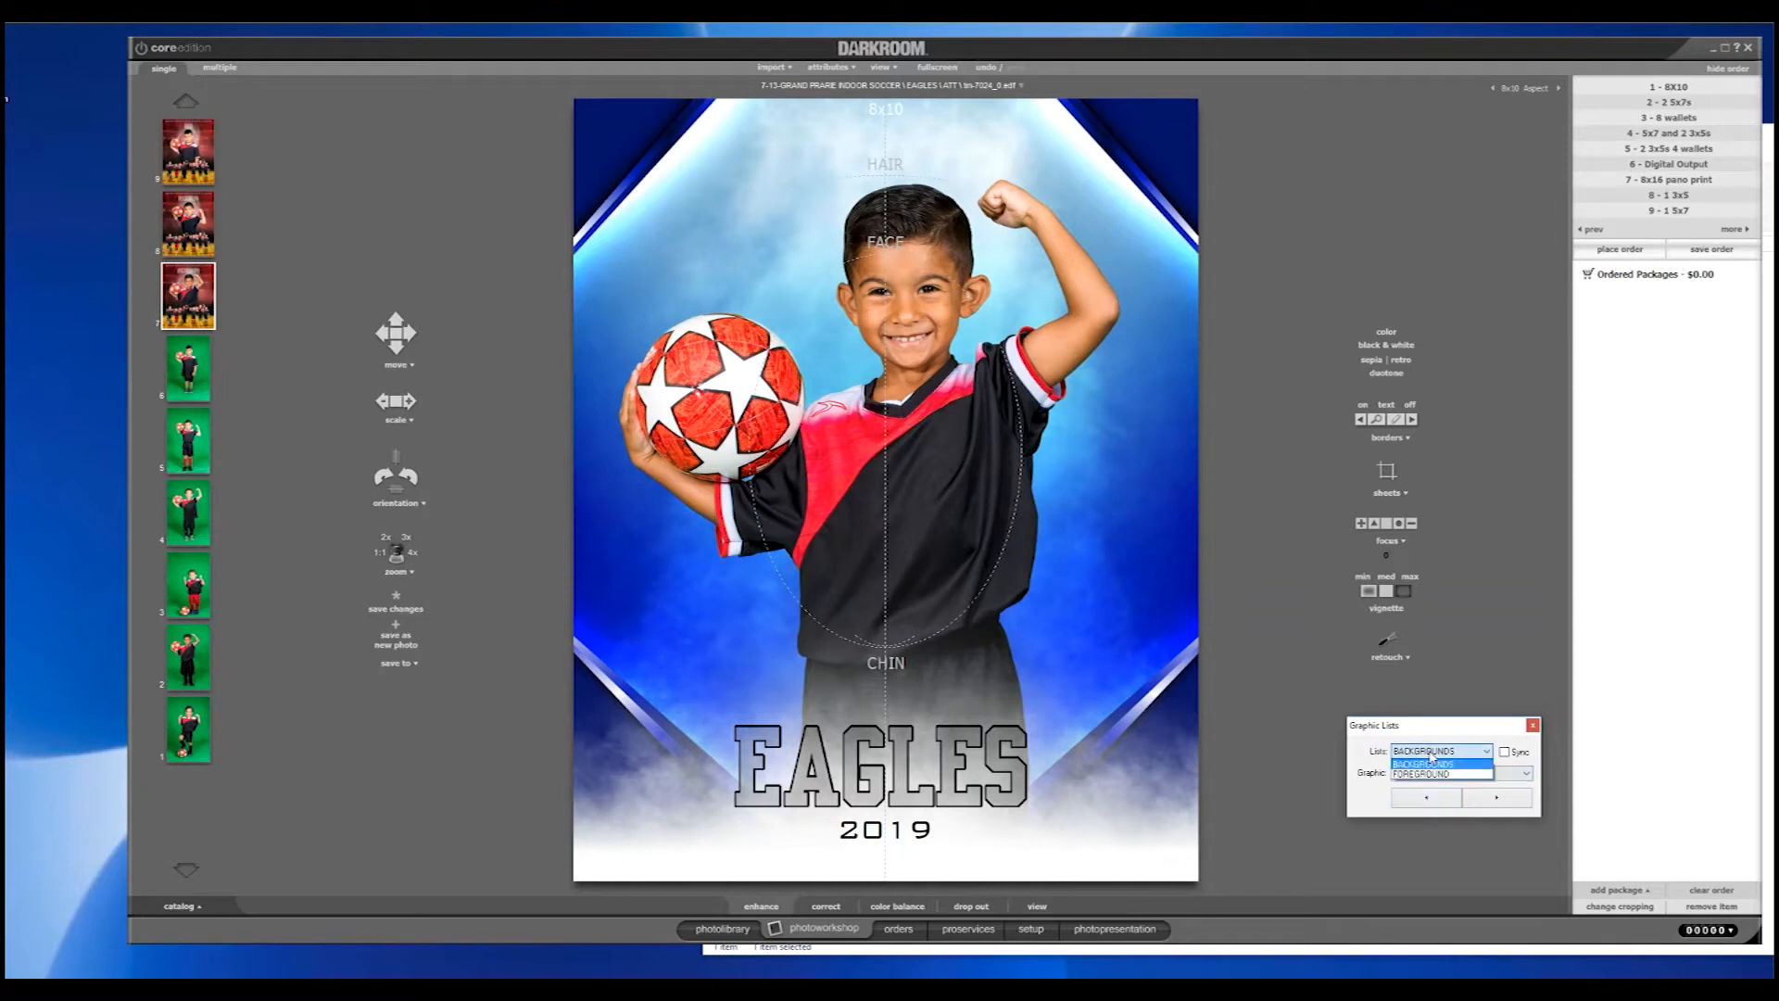
left_click(1430, 774)
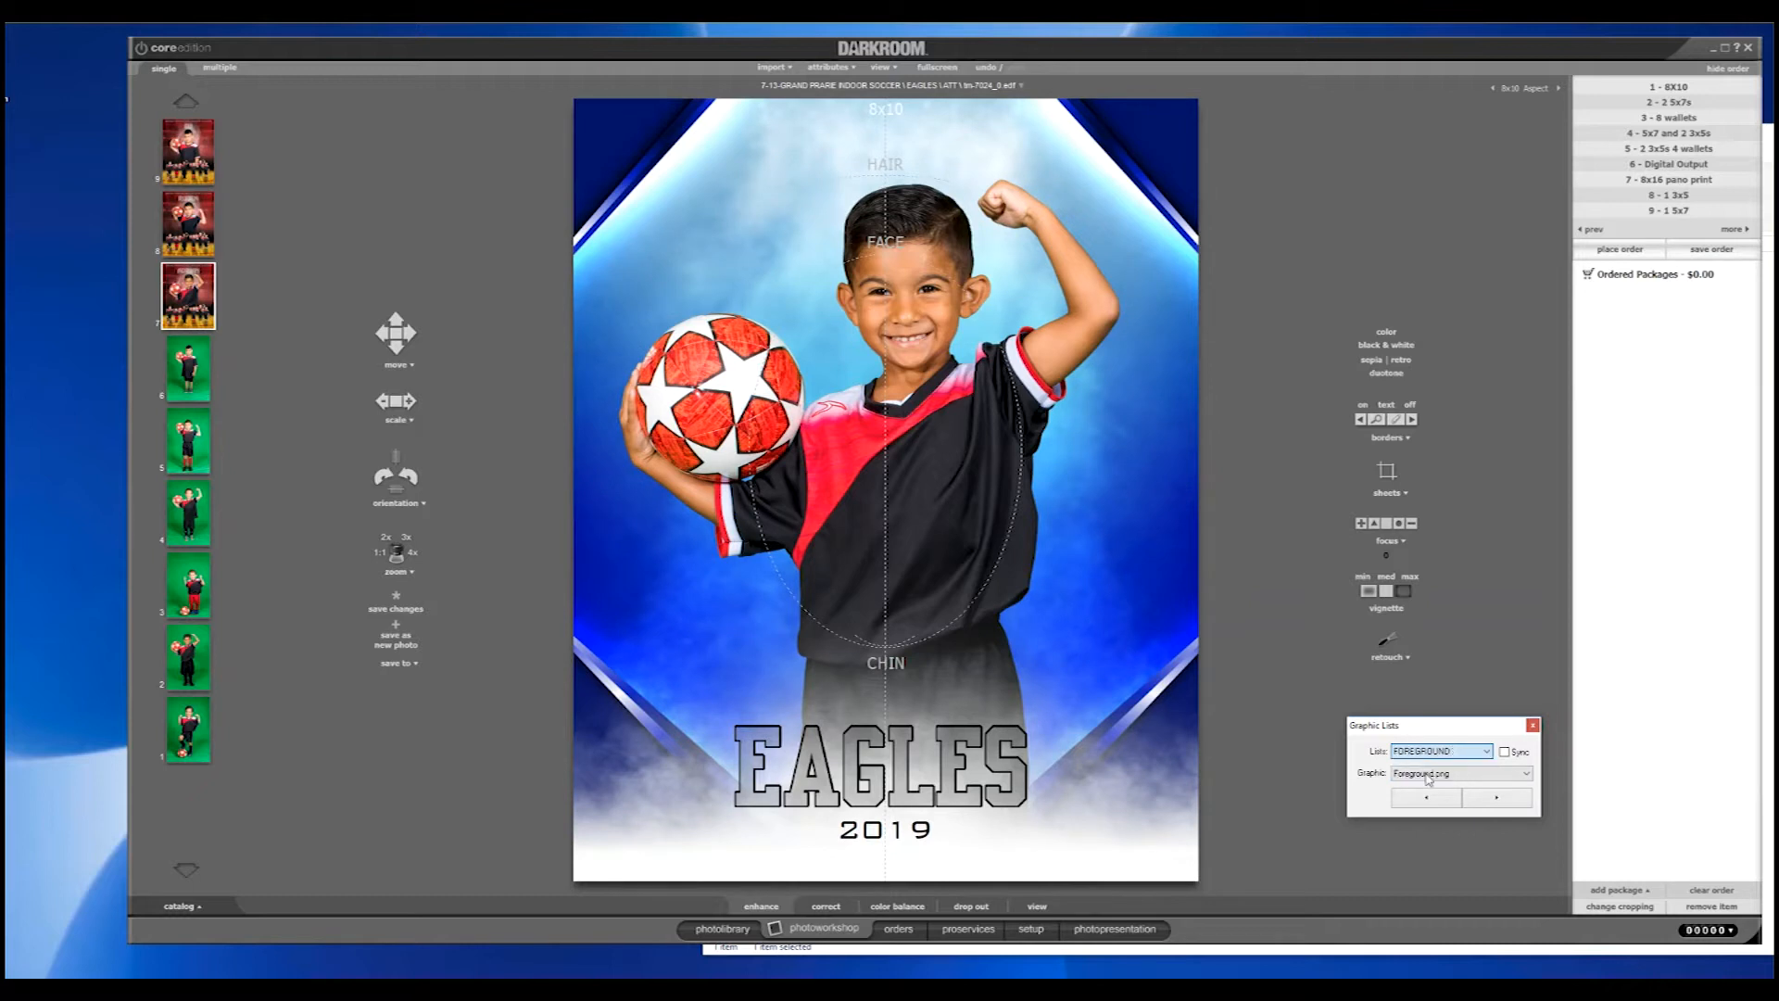
left_click(1429, 799)
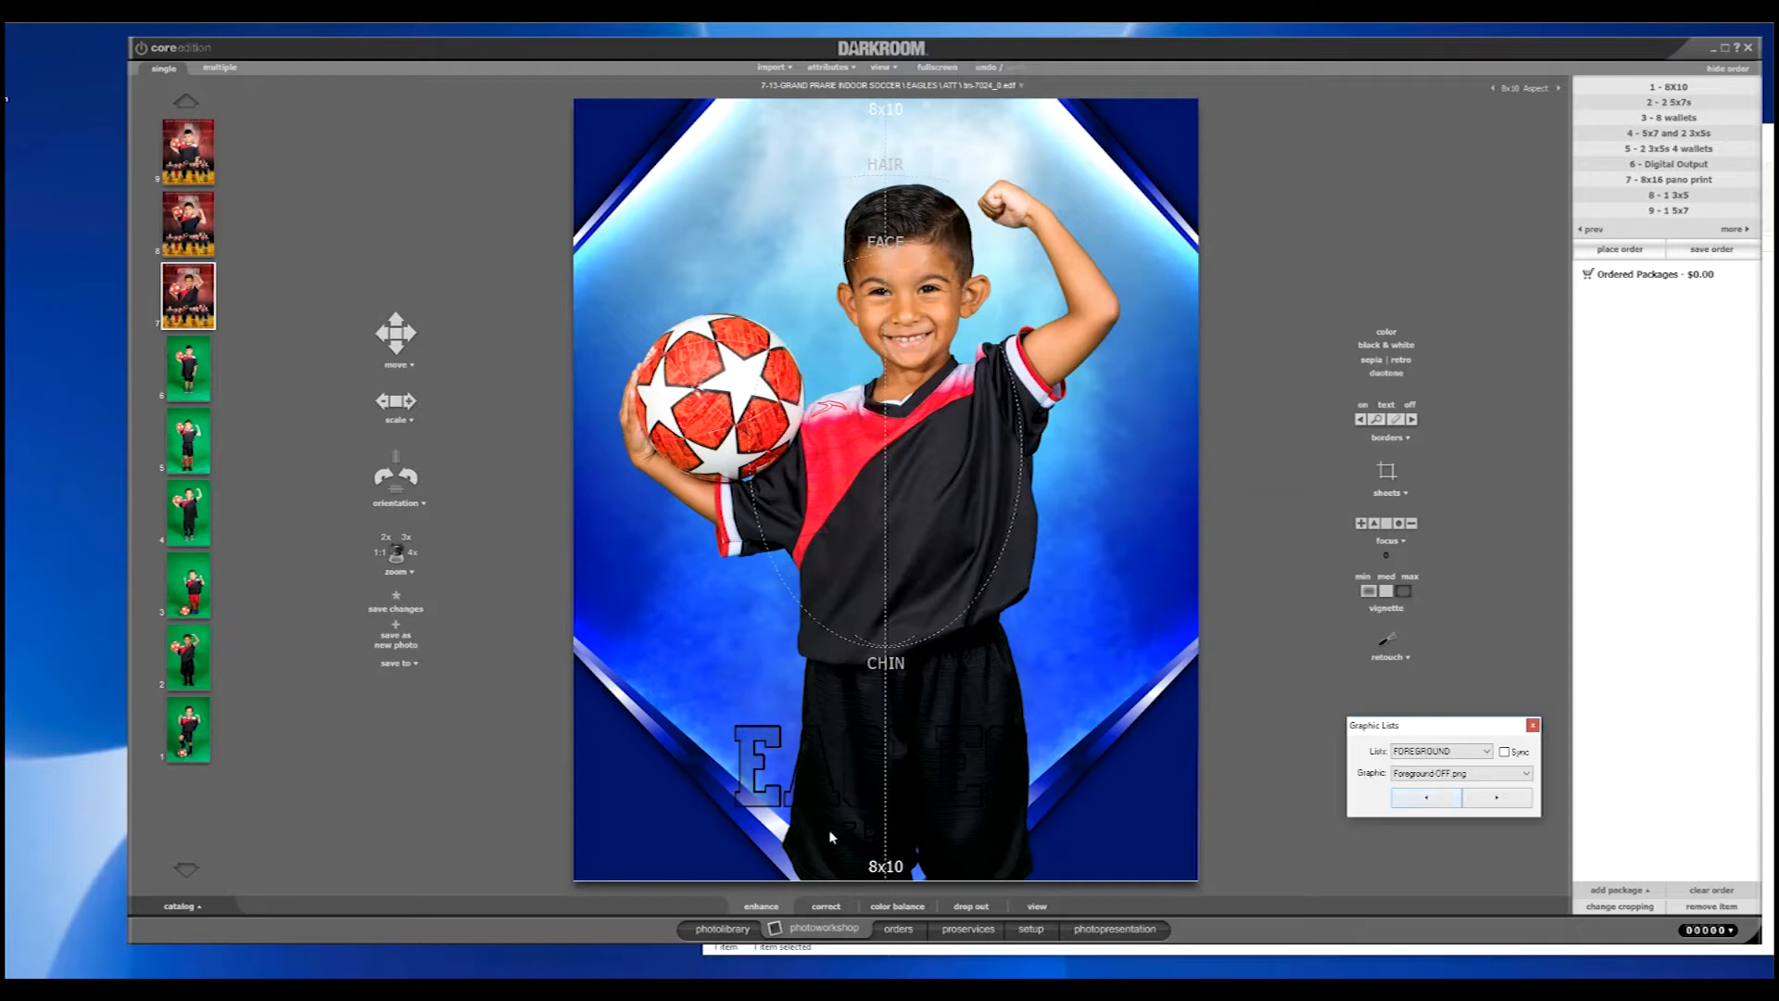
left_click(1414, 803)
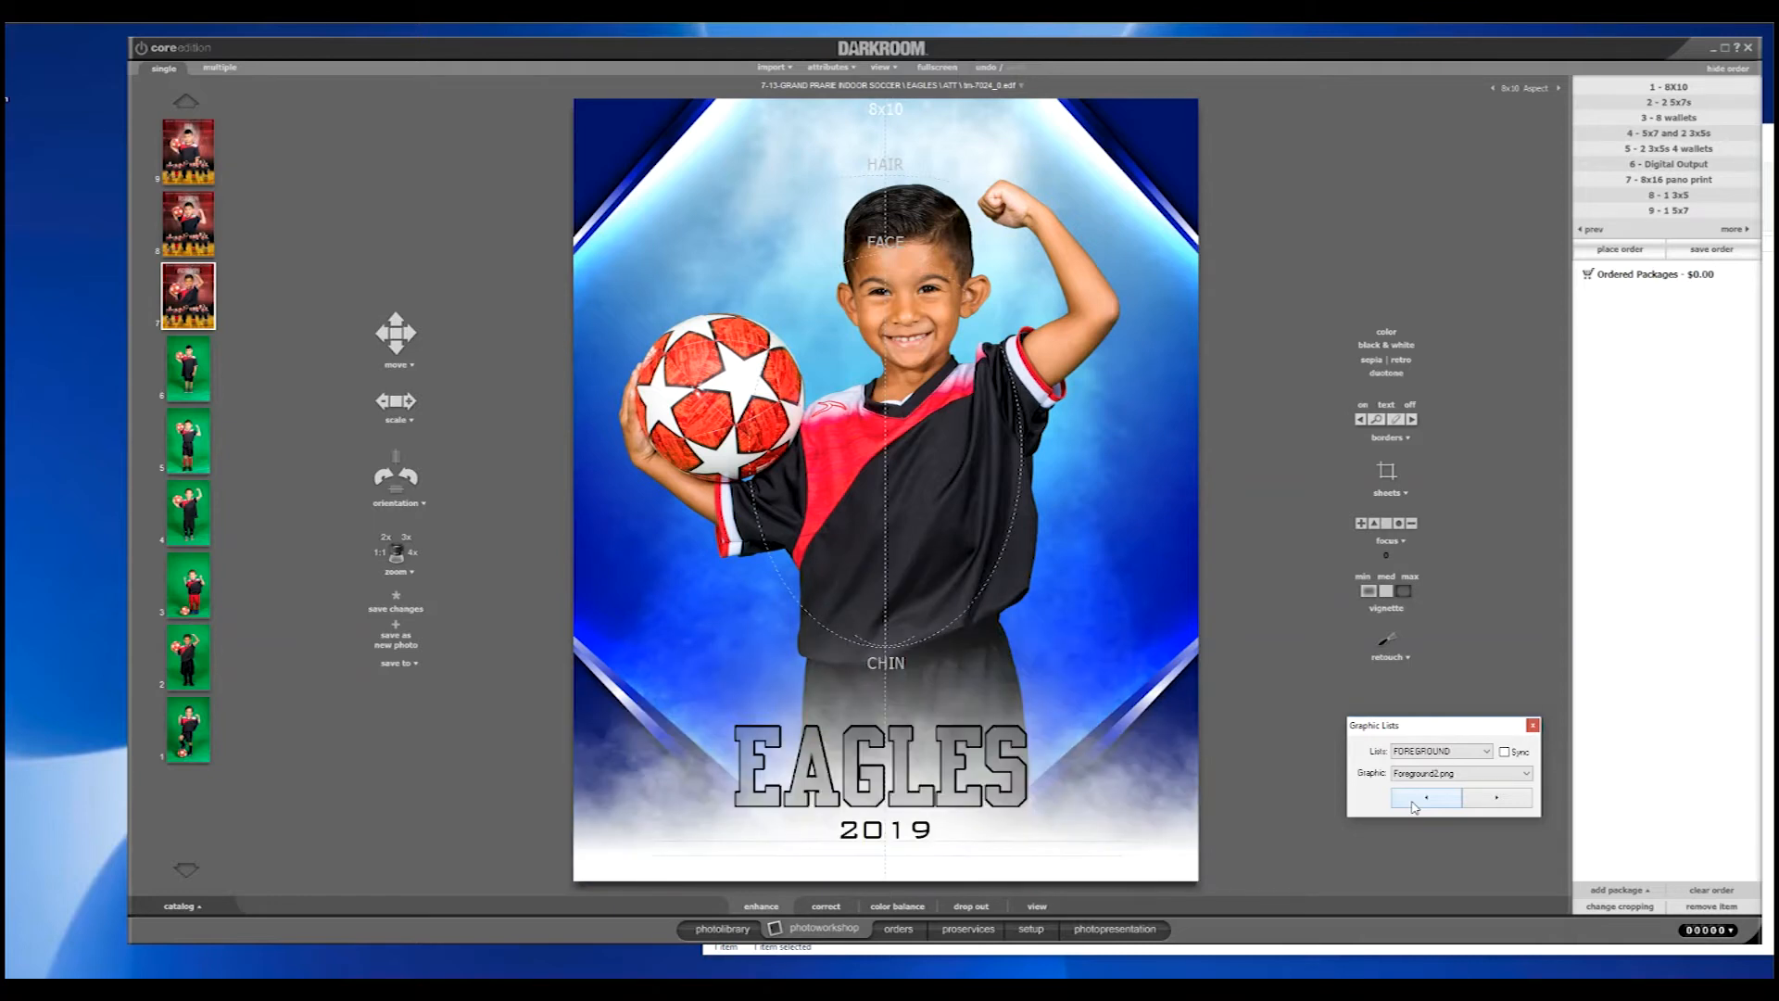
left_click(1414, 802)
left_click(1485, 800)
left_click(1435, 808)
left_click(1428, 802)
left_click(1428, 801)
- Open the border colors for editing and set Outline Color to the red sampled from the player's jersey
left_click(1385, 440)
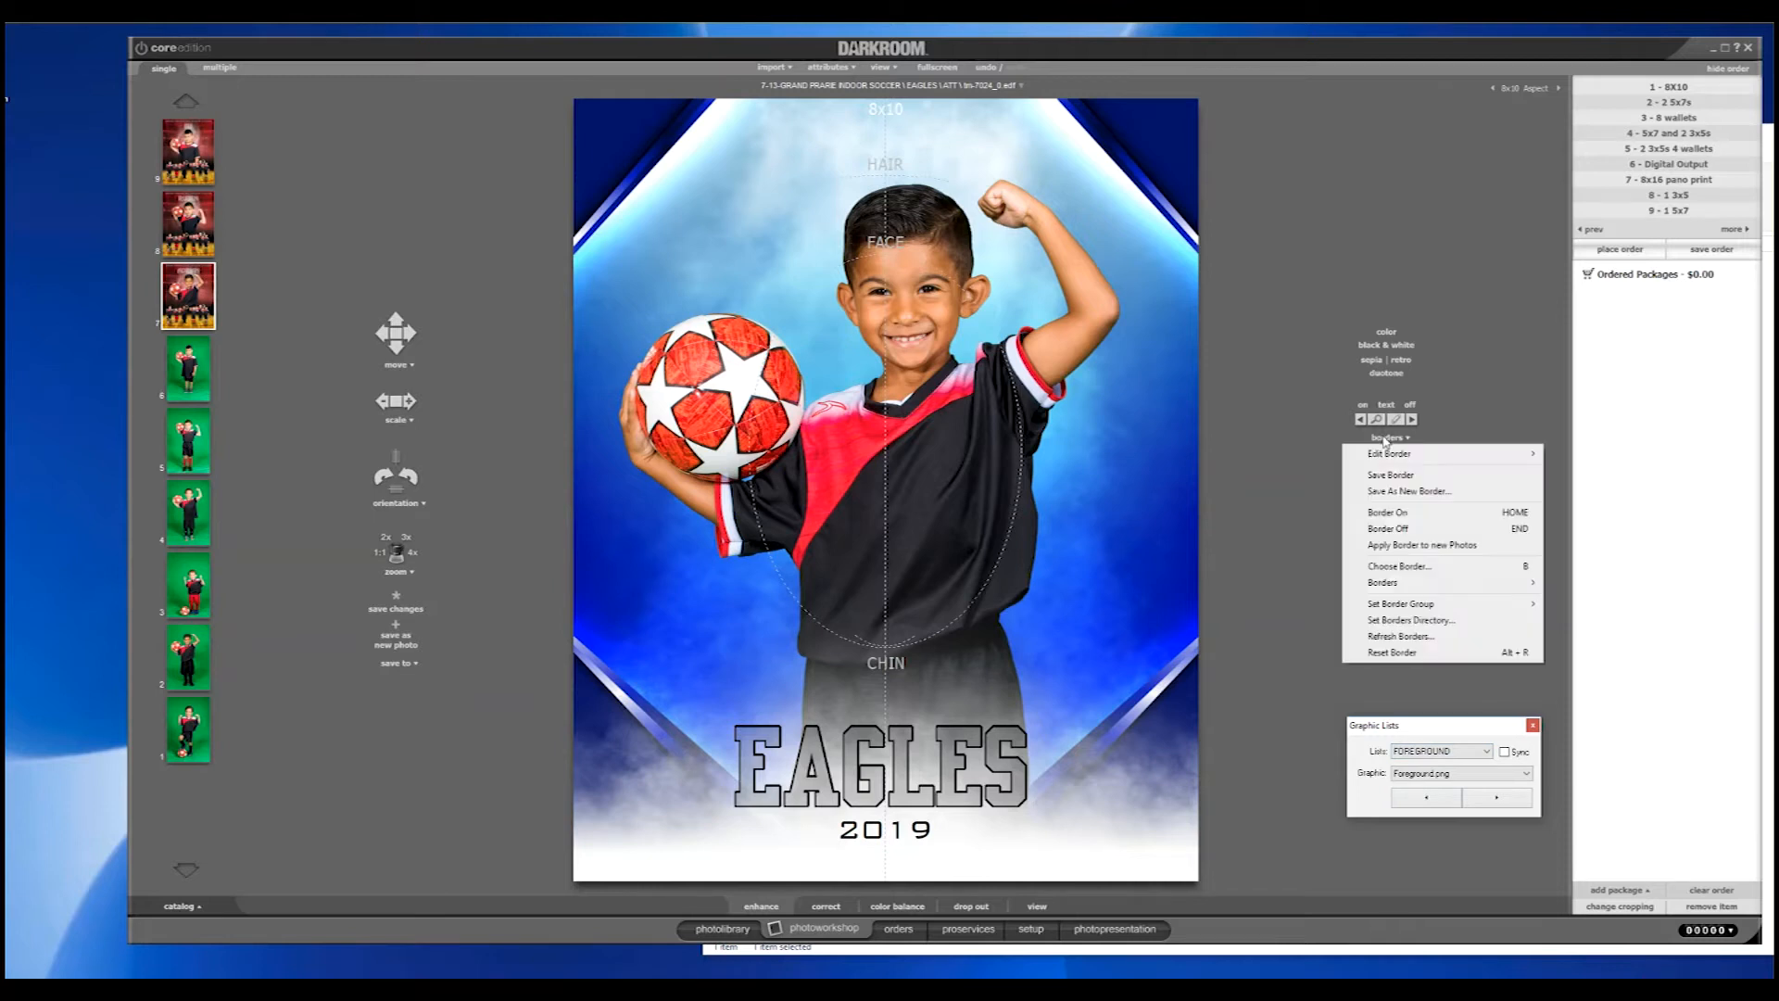
mouse_move(1387, 454)
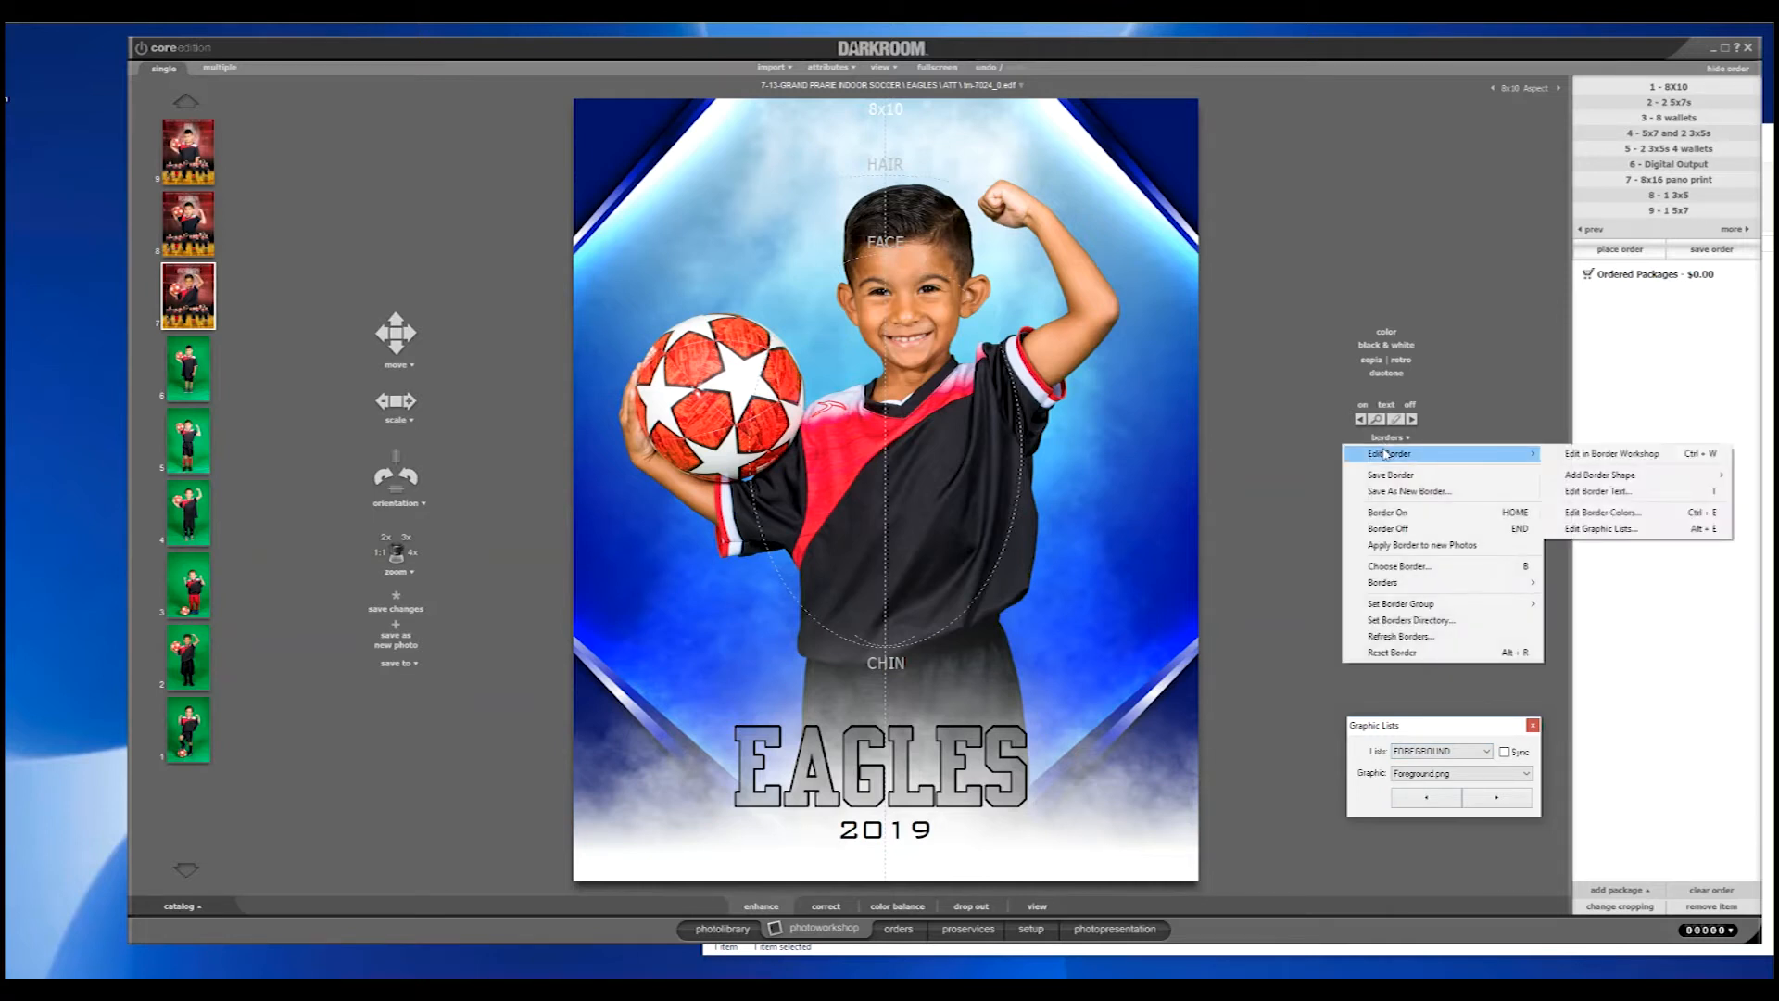
left_click(1604, 511)
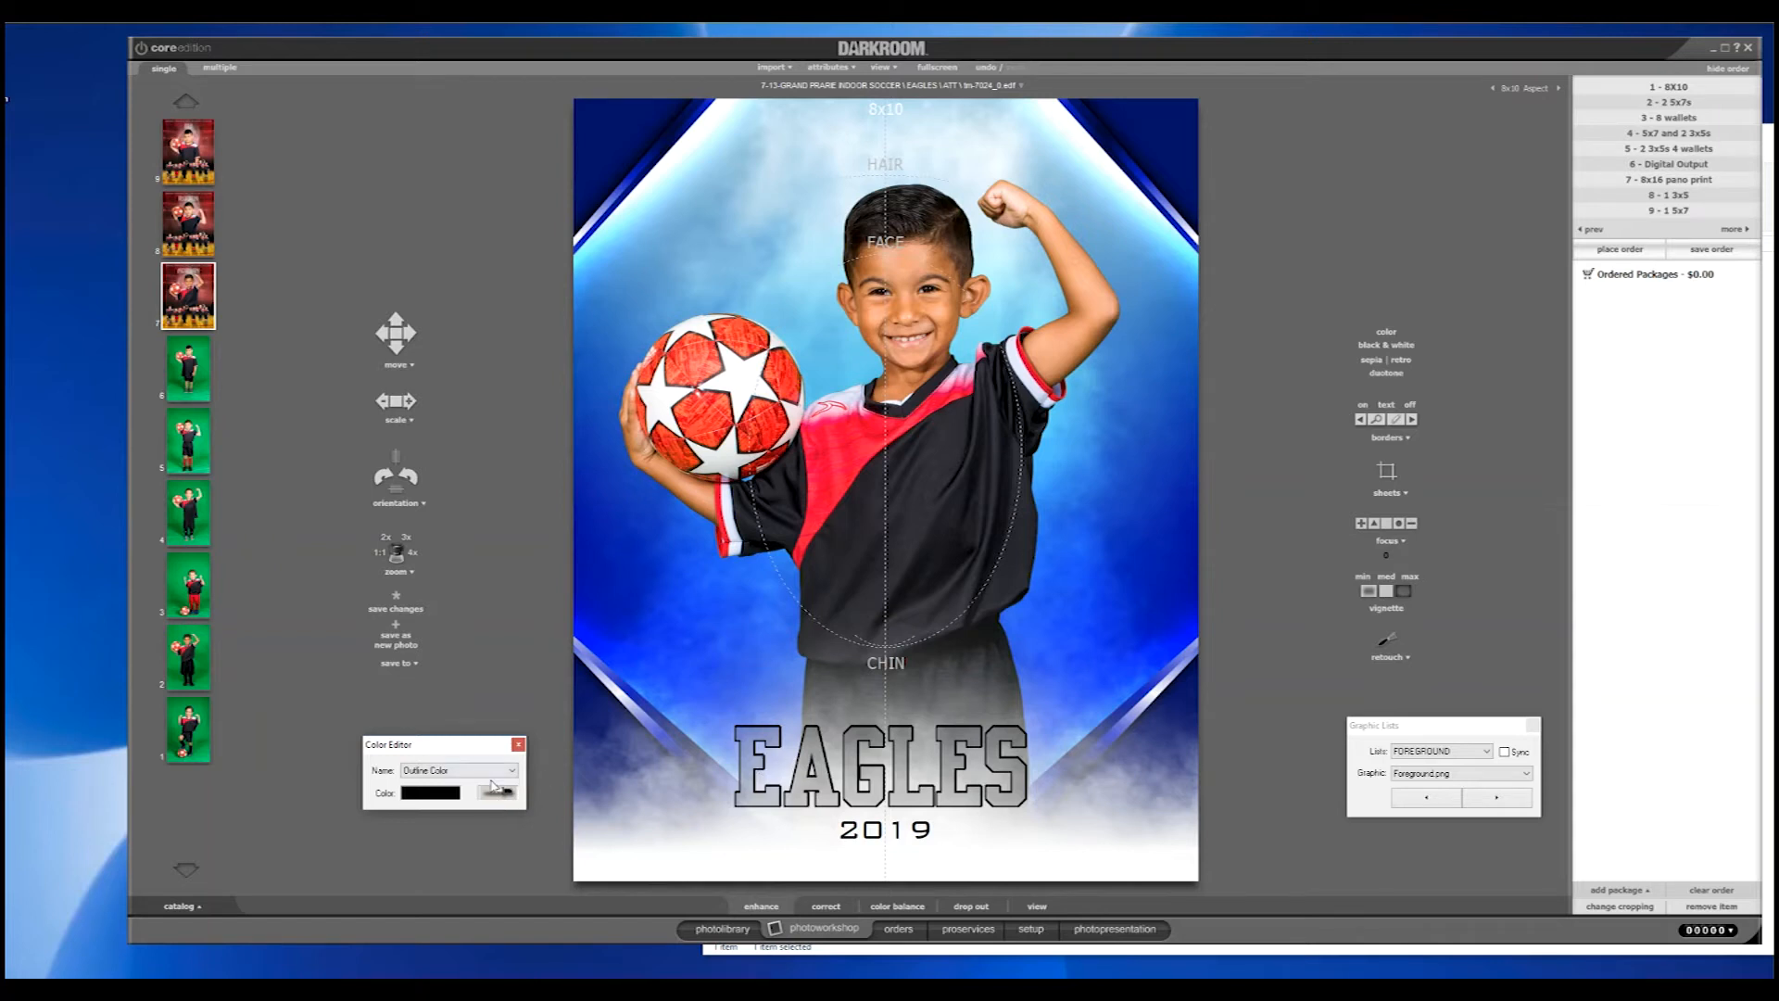
left_click(493, 794)
left_click(827, 479)
left_click(832, 480)
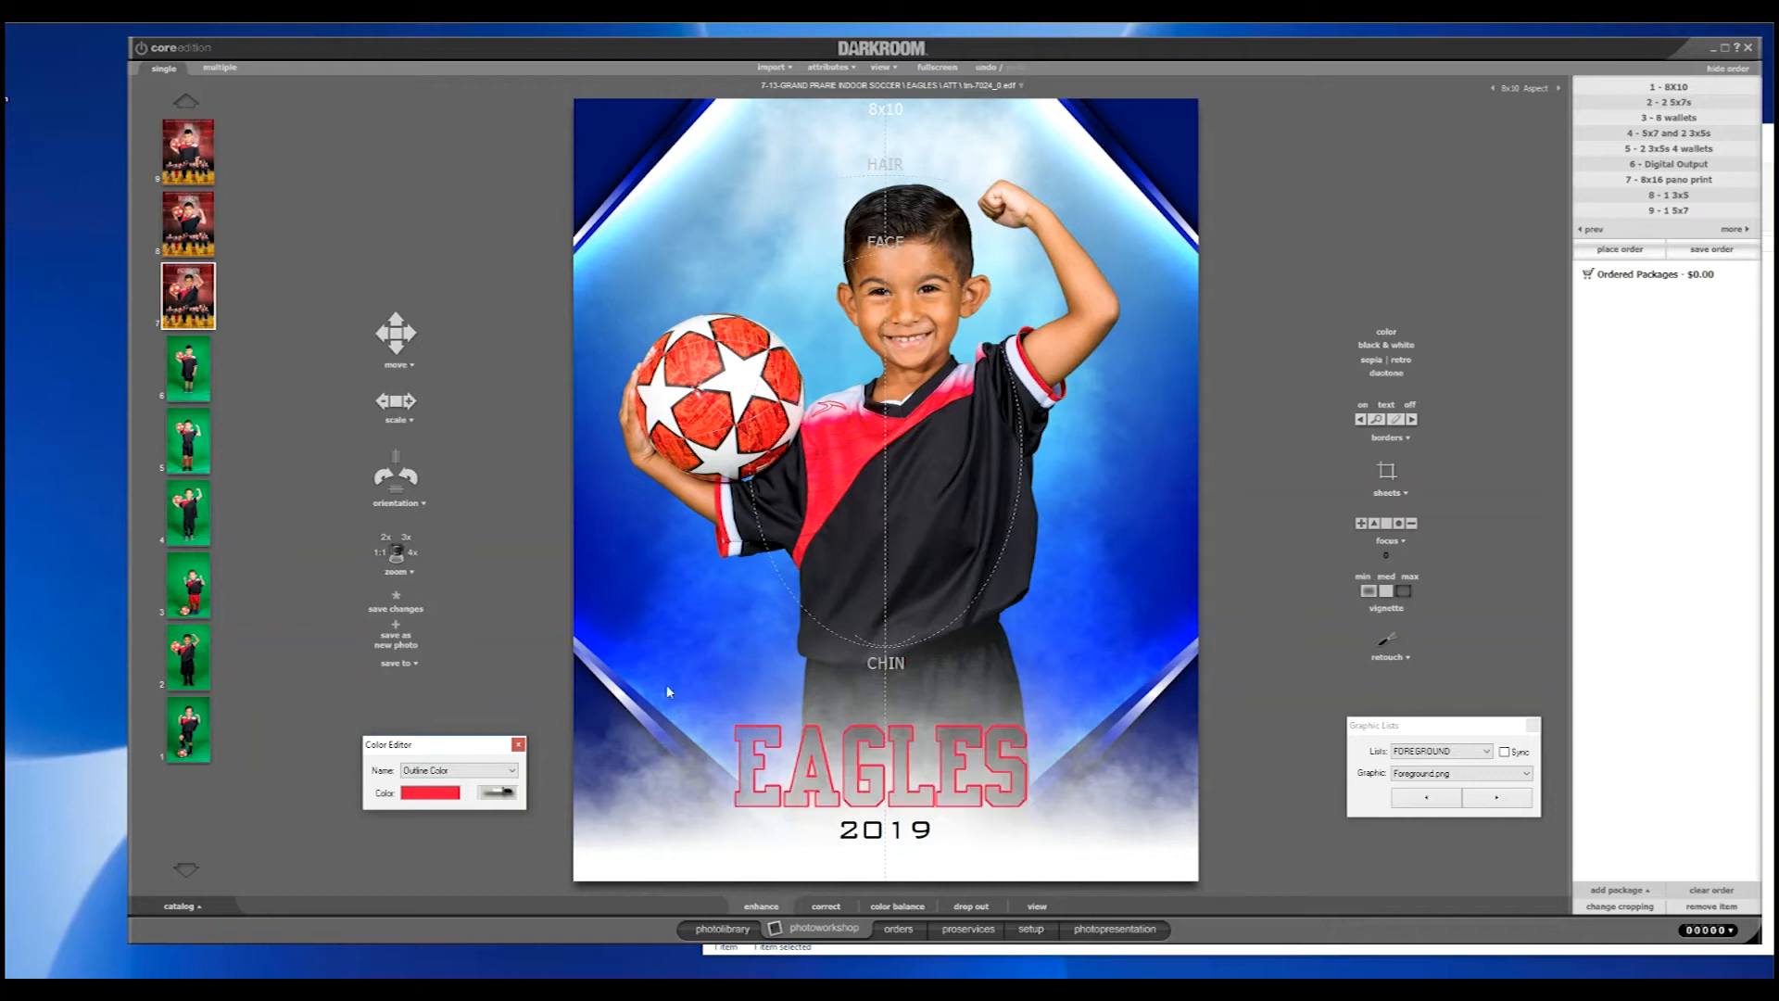
- Try the dark blue of the background corner as Outline Color, and set it to red sampled from the soccer ball
left_click(477, 779)
left_click(478, 774)
left_click(480, 771)
left_click(480, 771)
left_click(497, 791)
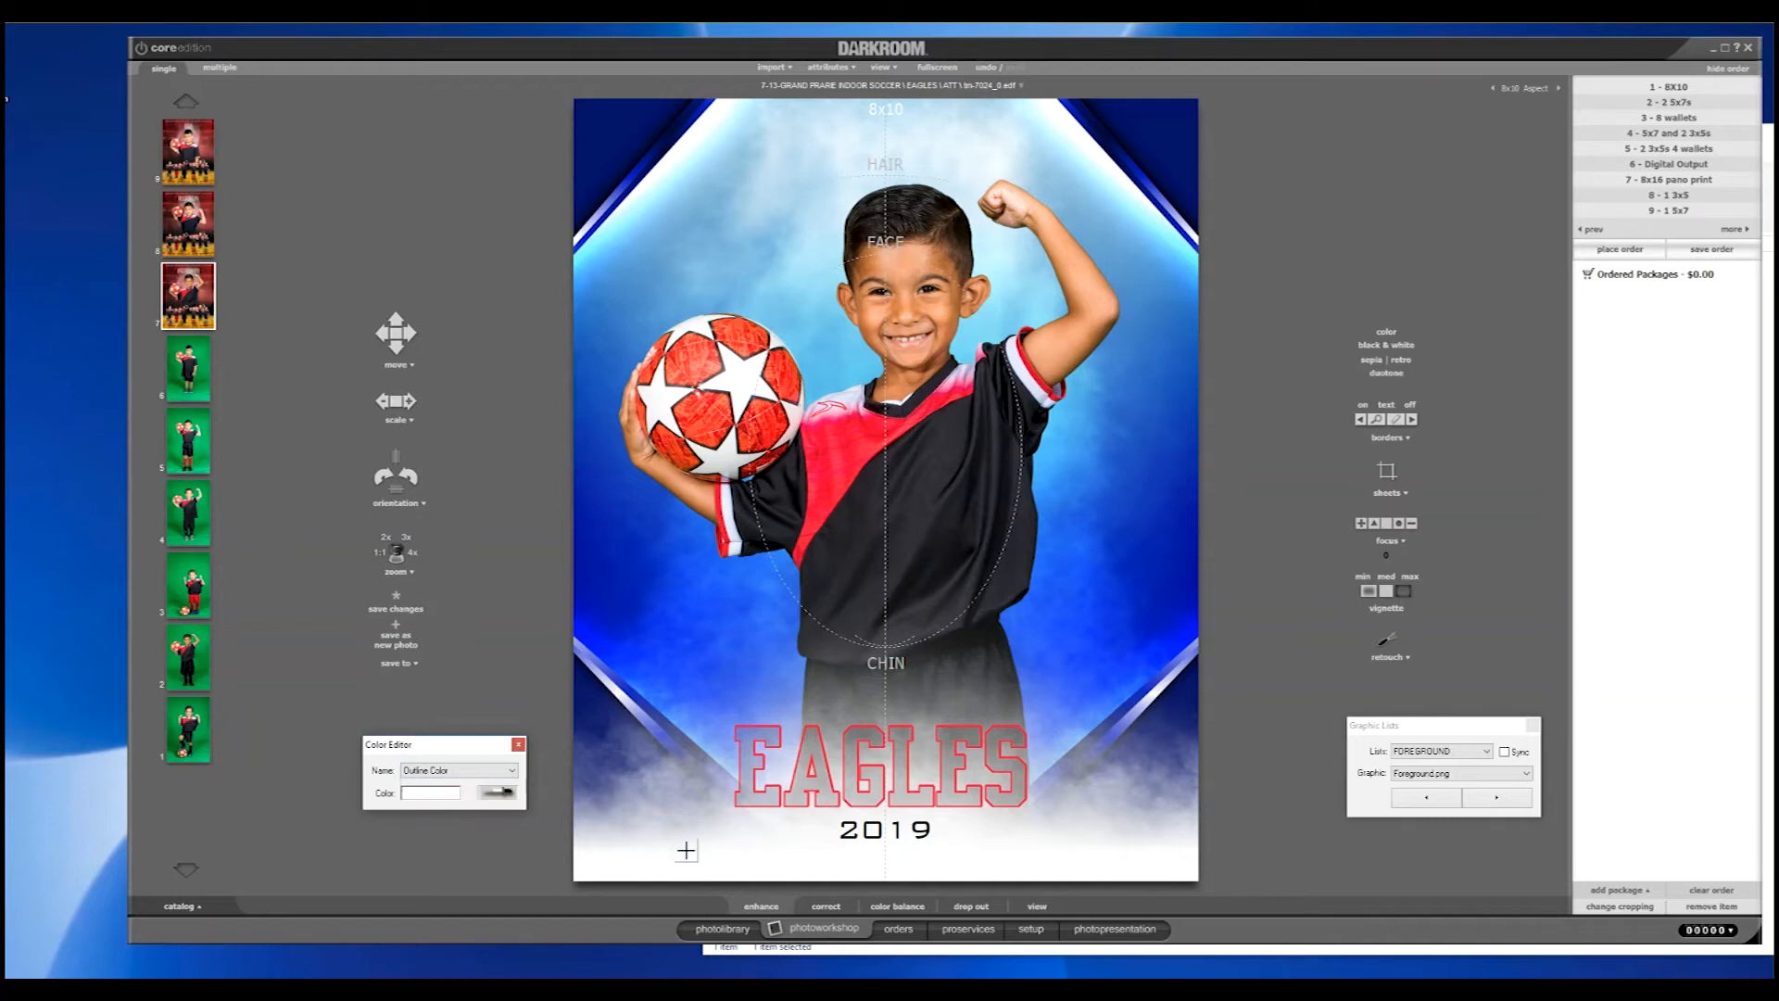
left_click(1158, 130)
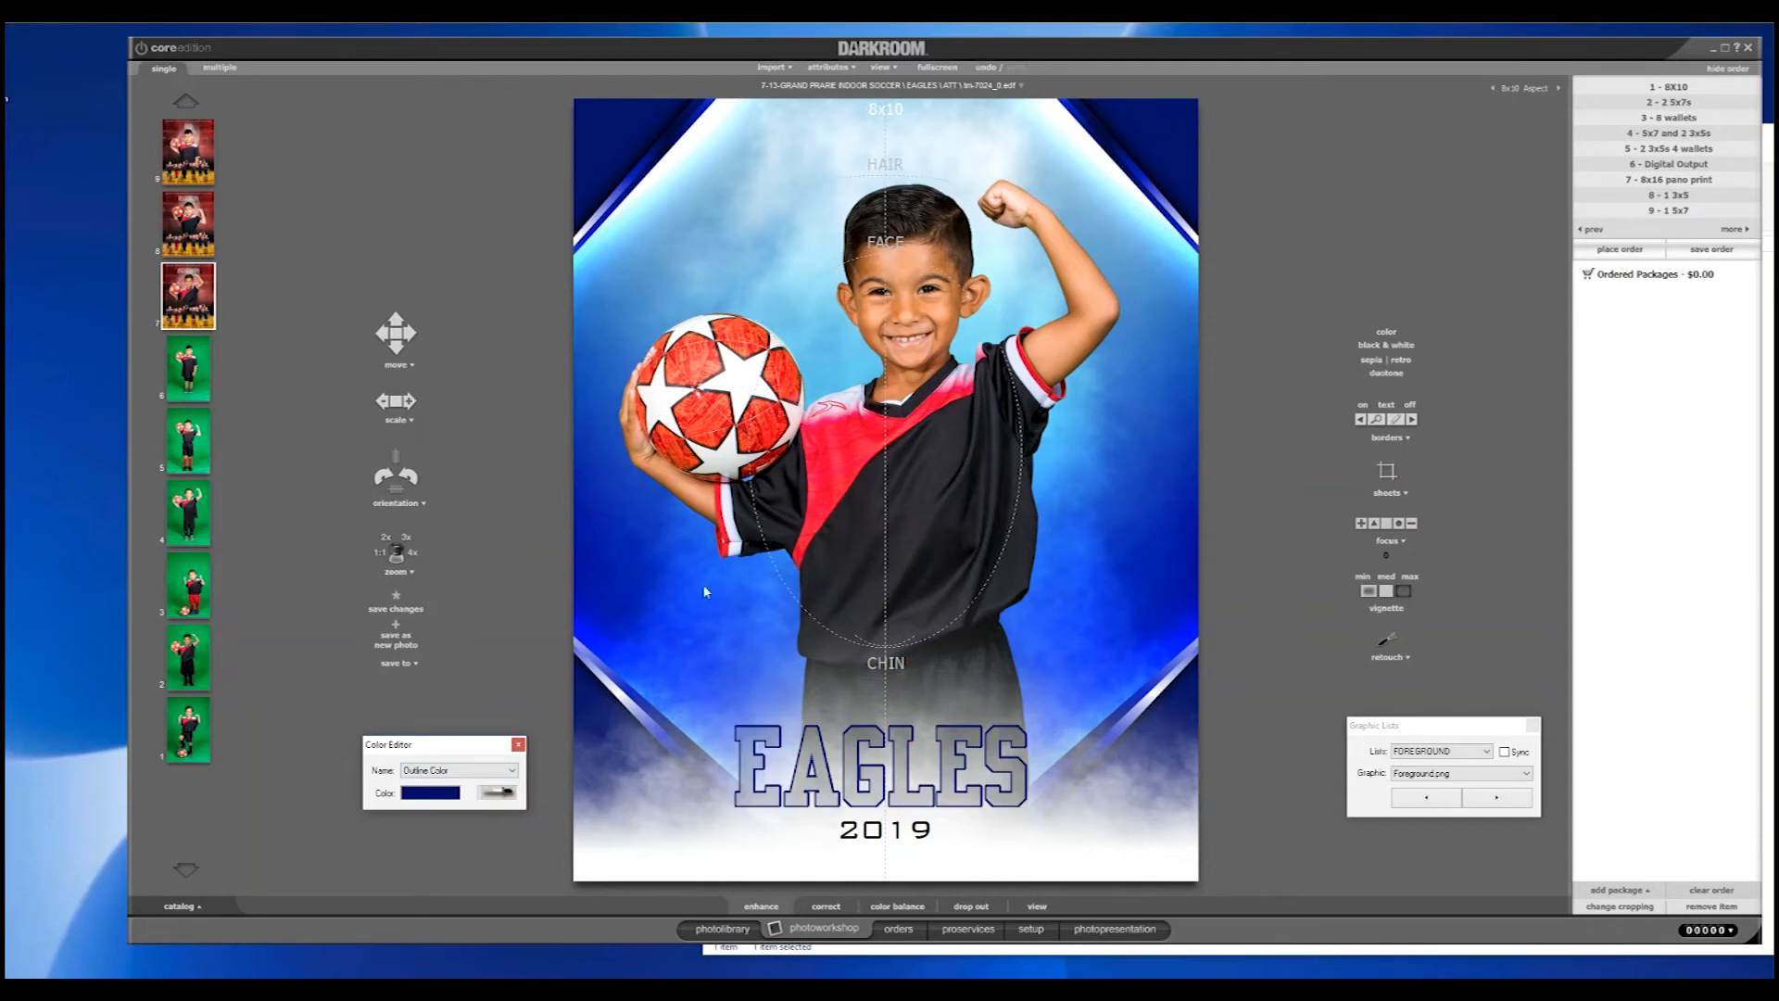
left_click(497, 792)
left_click(701, 414)
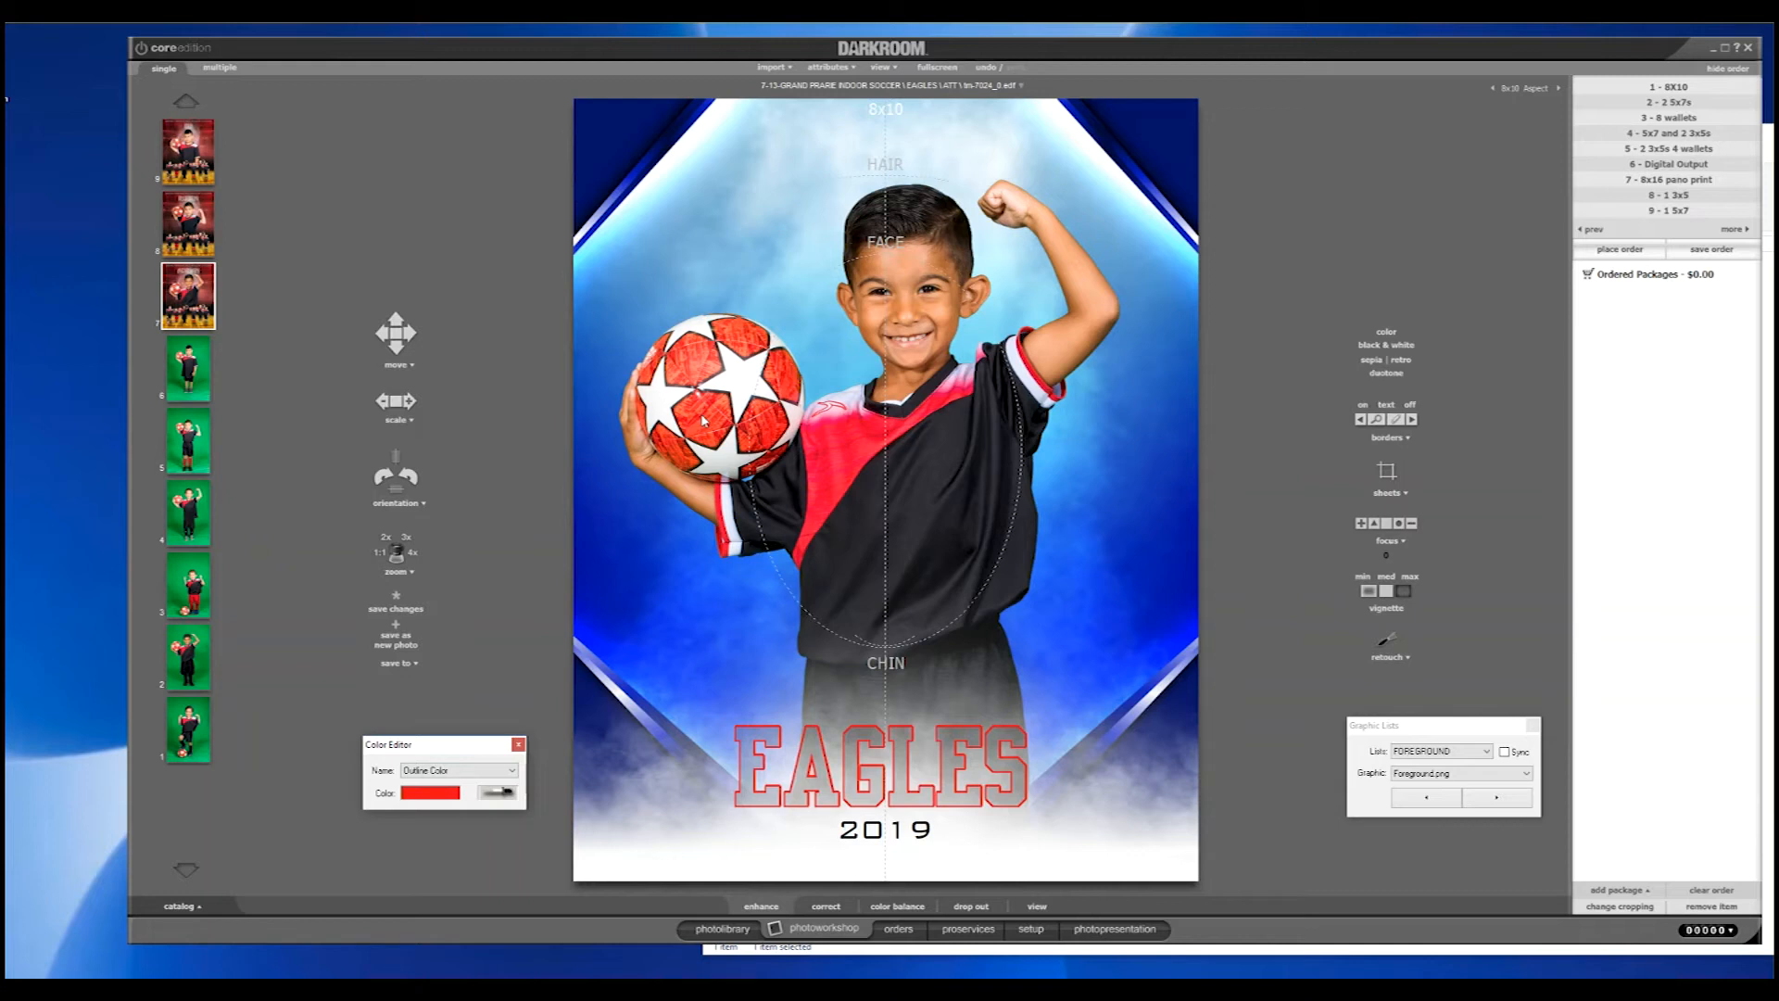
- Save the composition as a new editable photo and position green-screen photo 6 in the same border
left_click(416, 646)
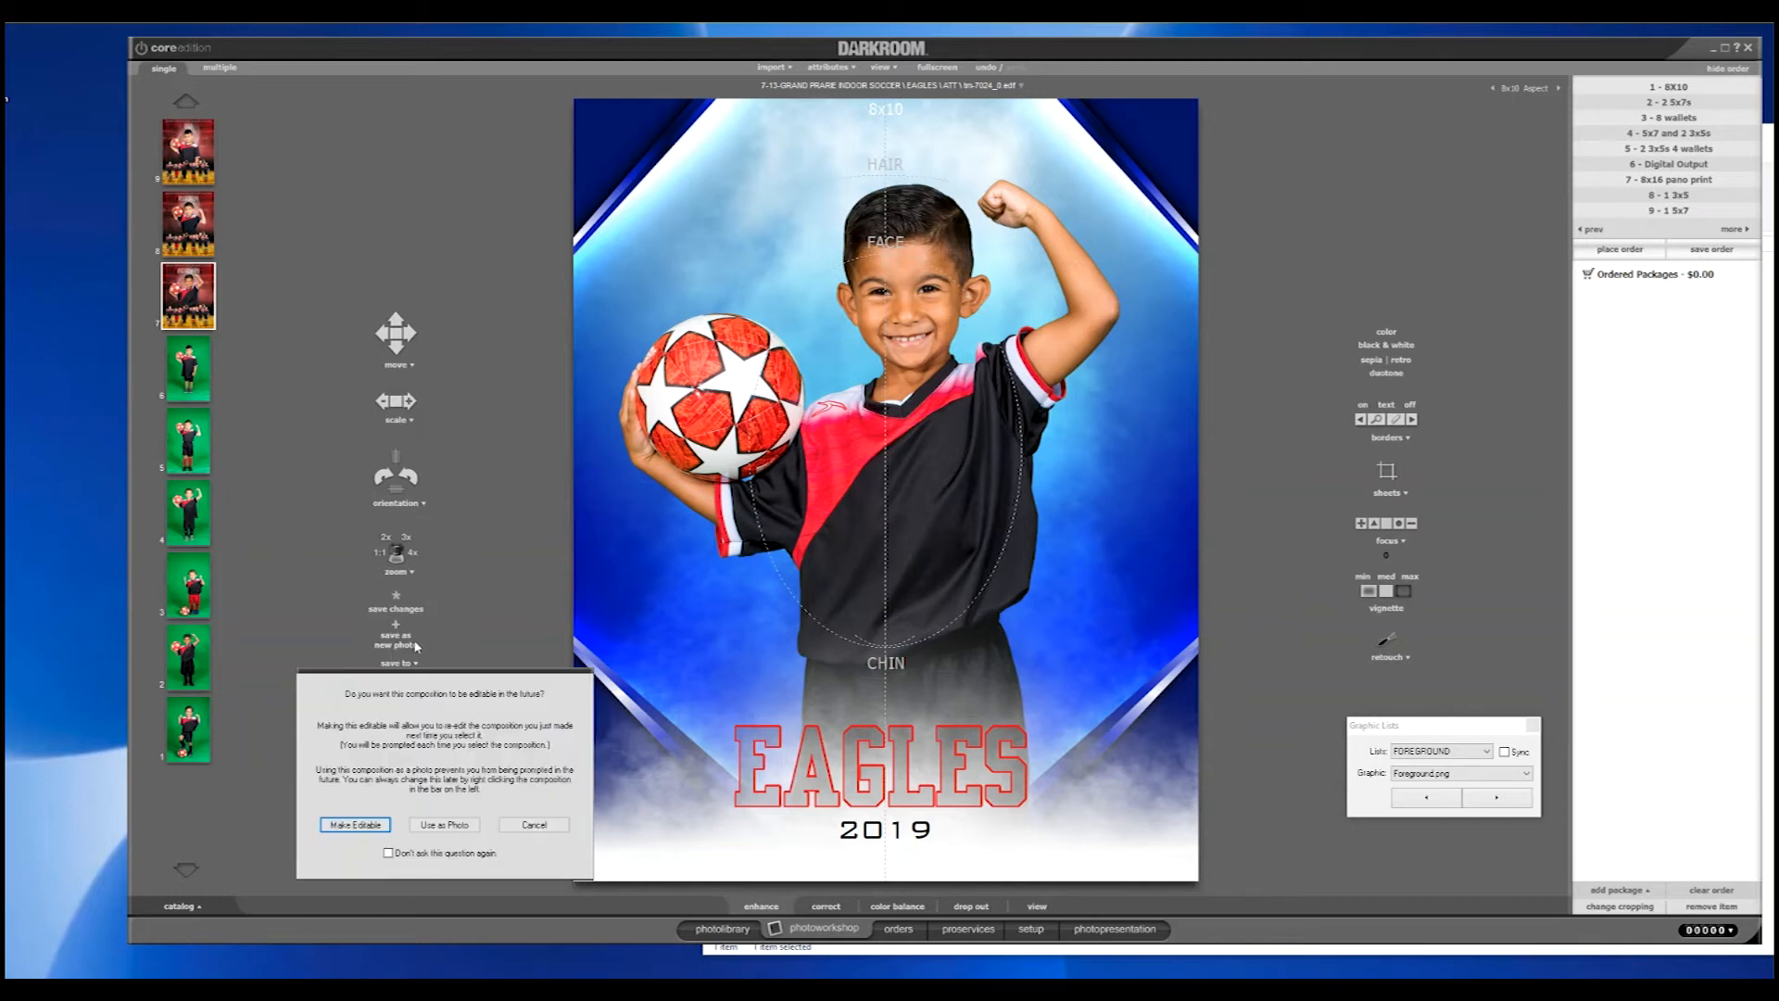
left_click(378, 825)
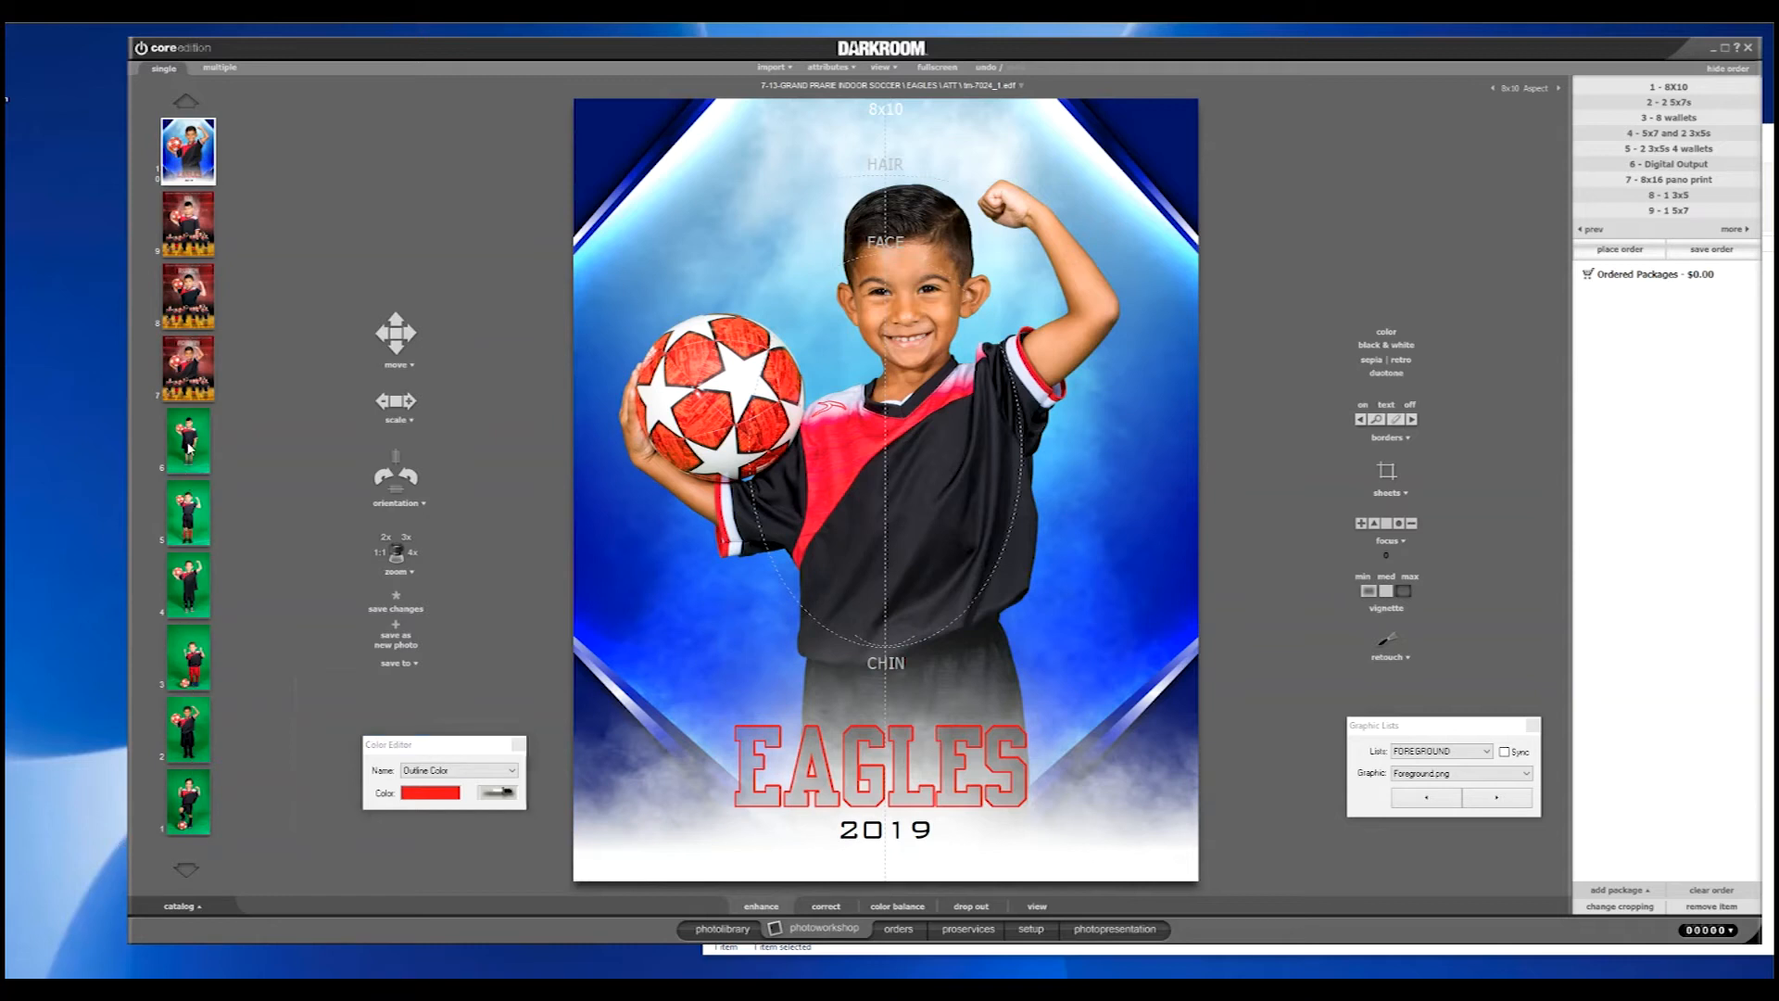
left_click_drag(188, 446, 930, 479)
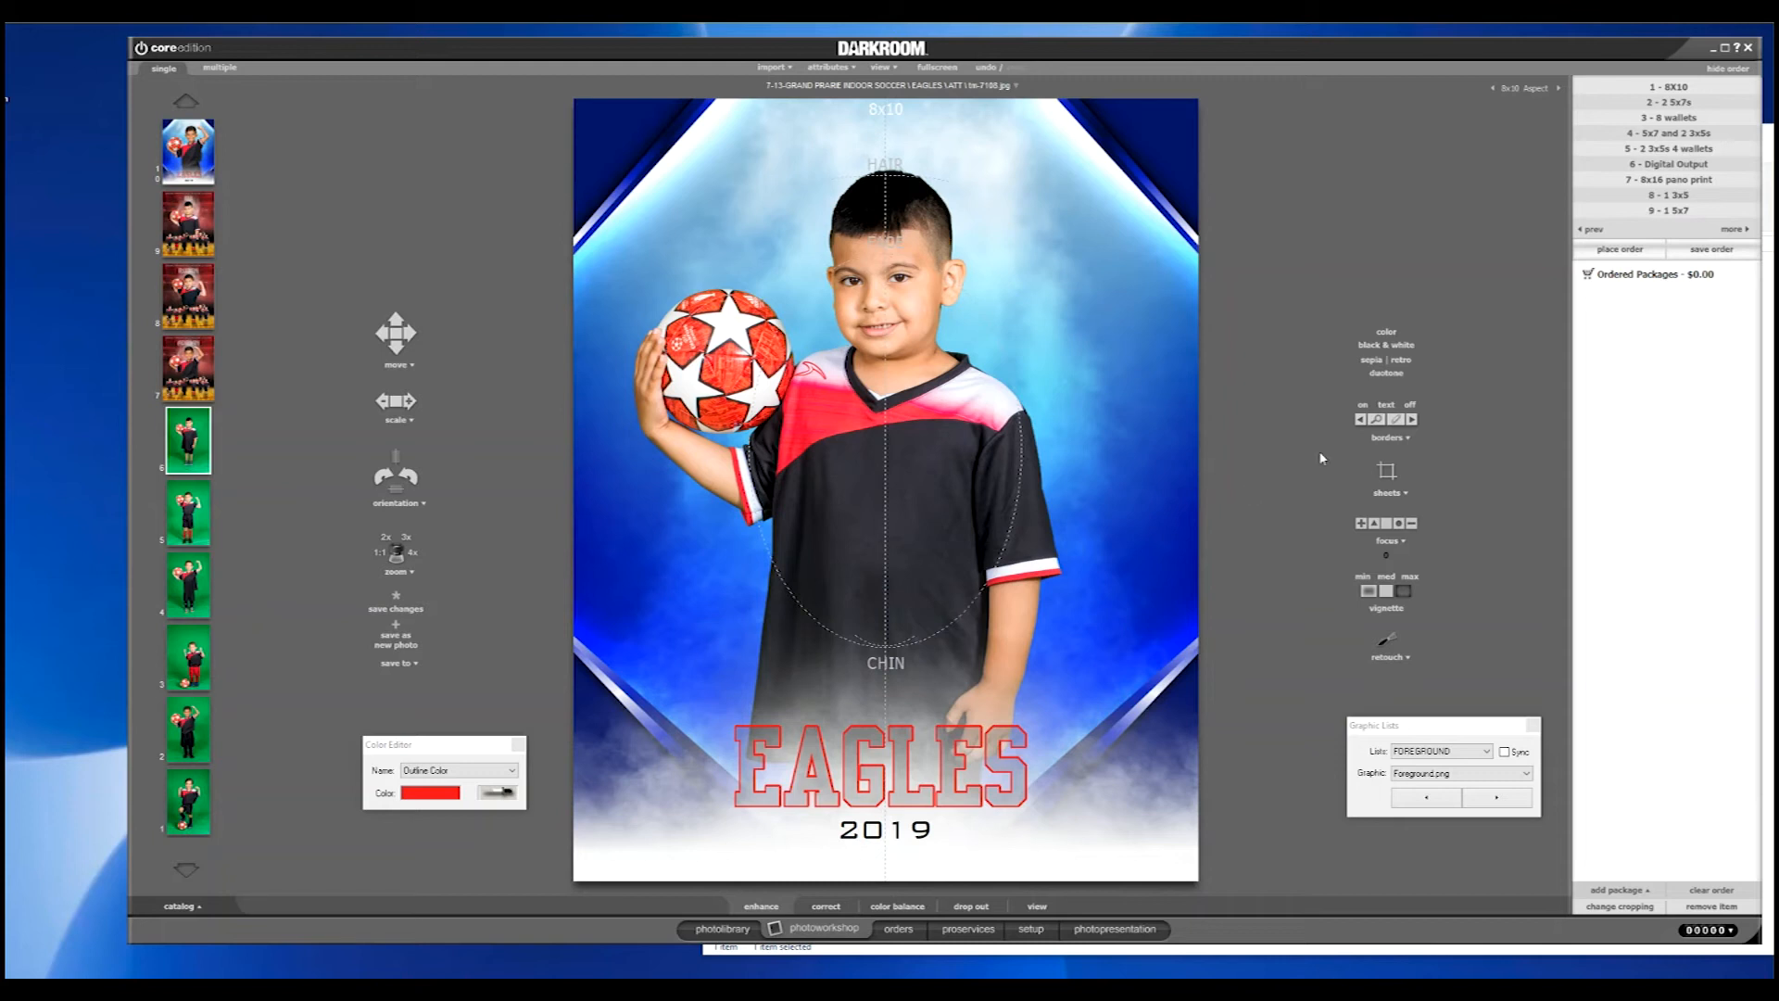
- Set the border group to AllianceBanners and choose the SOLAR border
left_click(1384, 438)
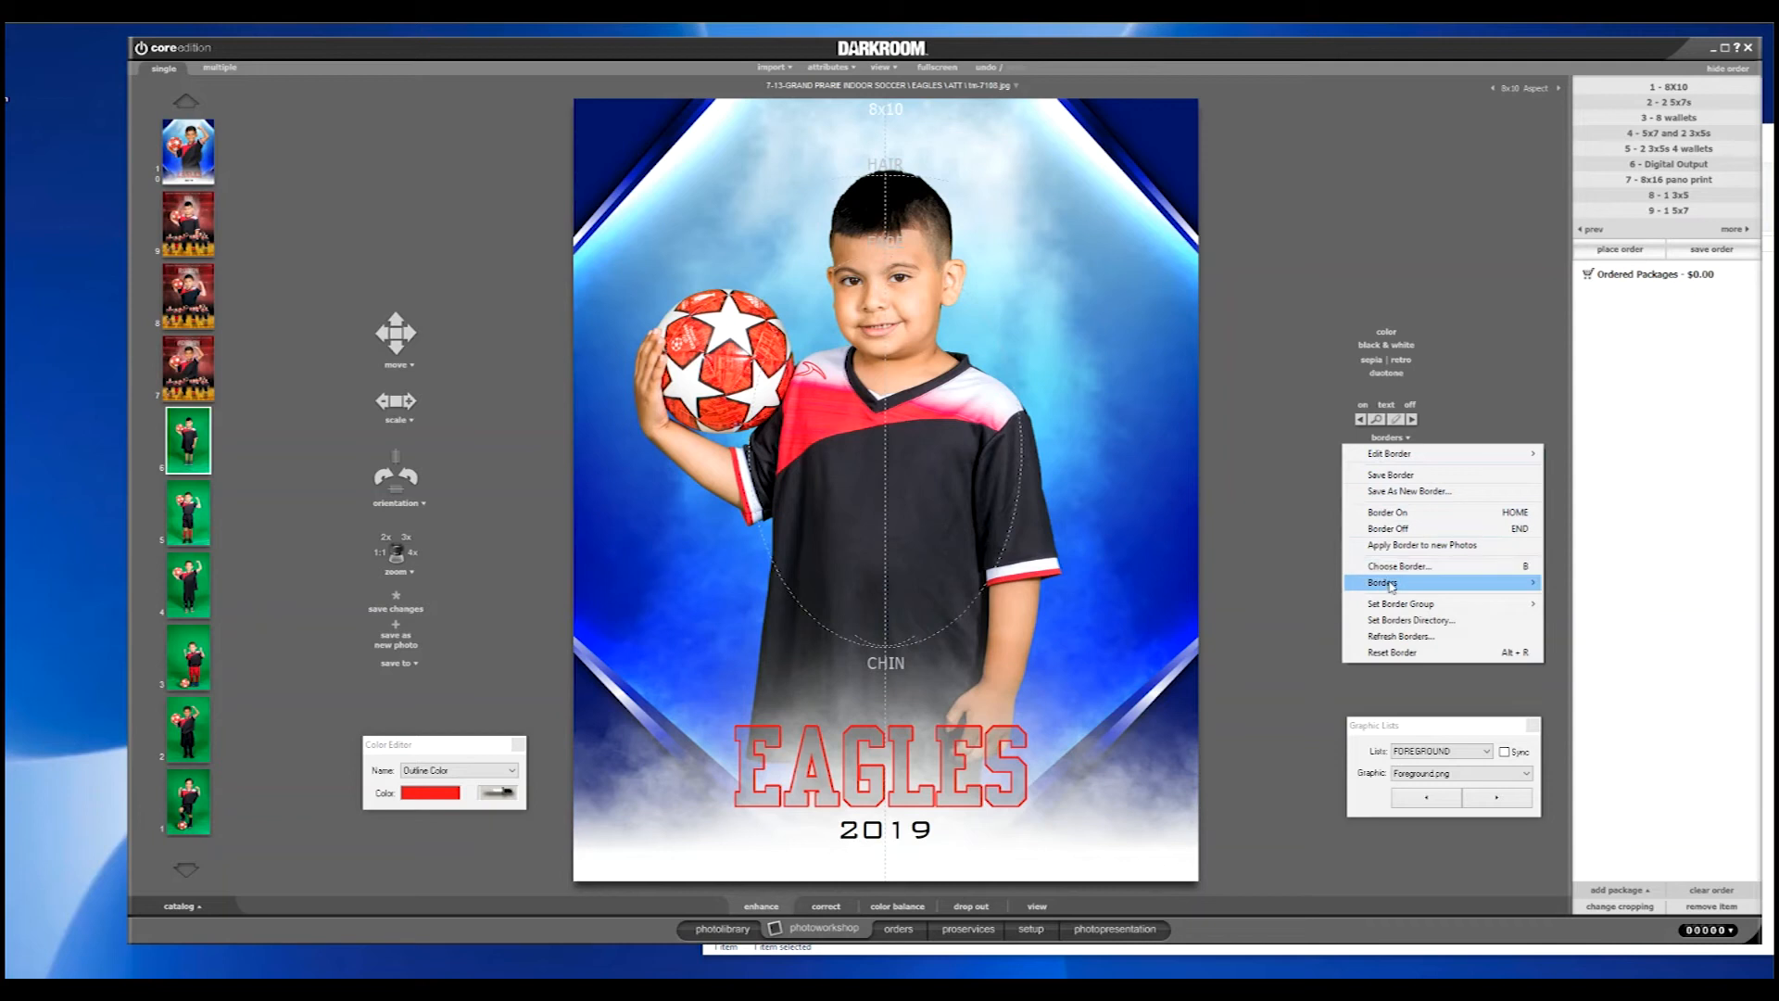
mouse_move(1390, 607)
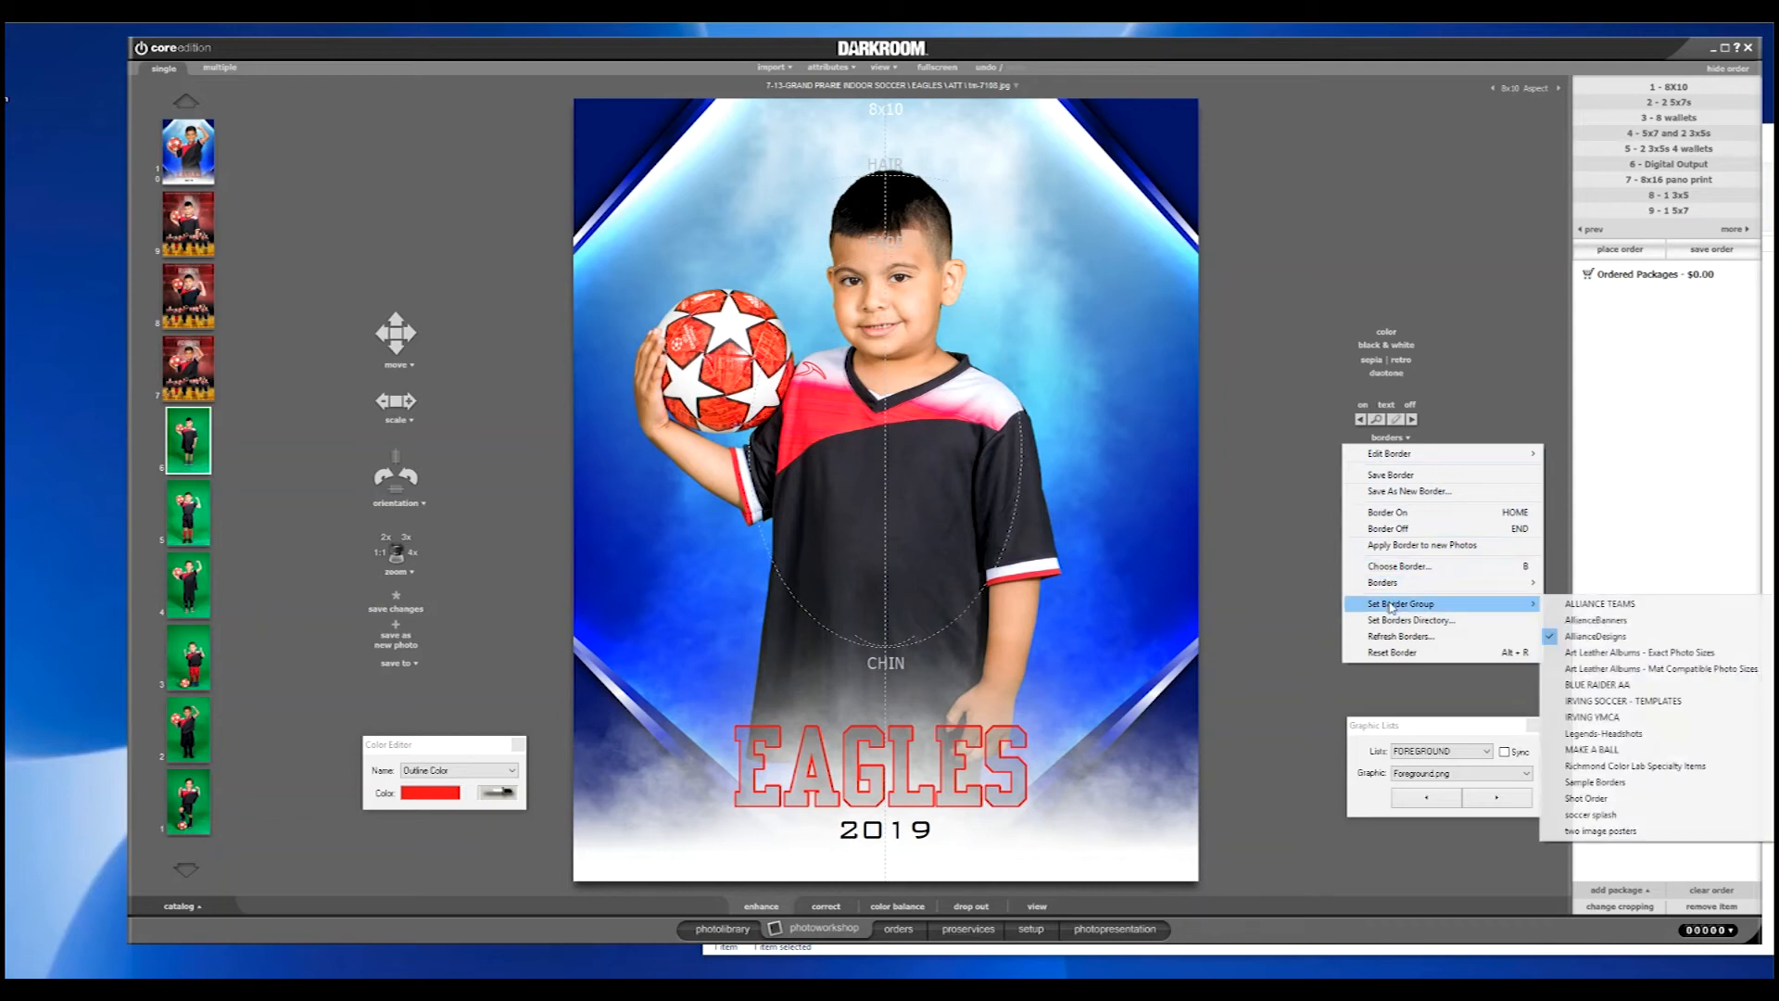
left_click(1568, 621)
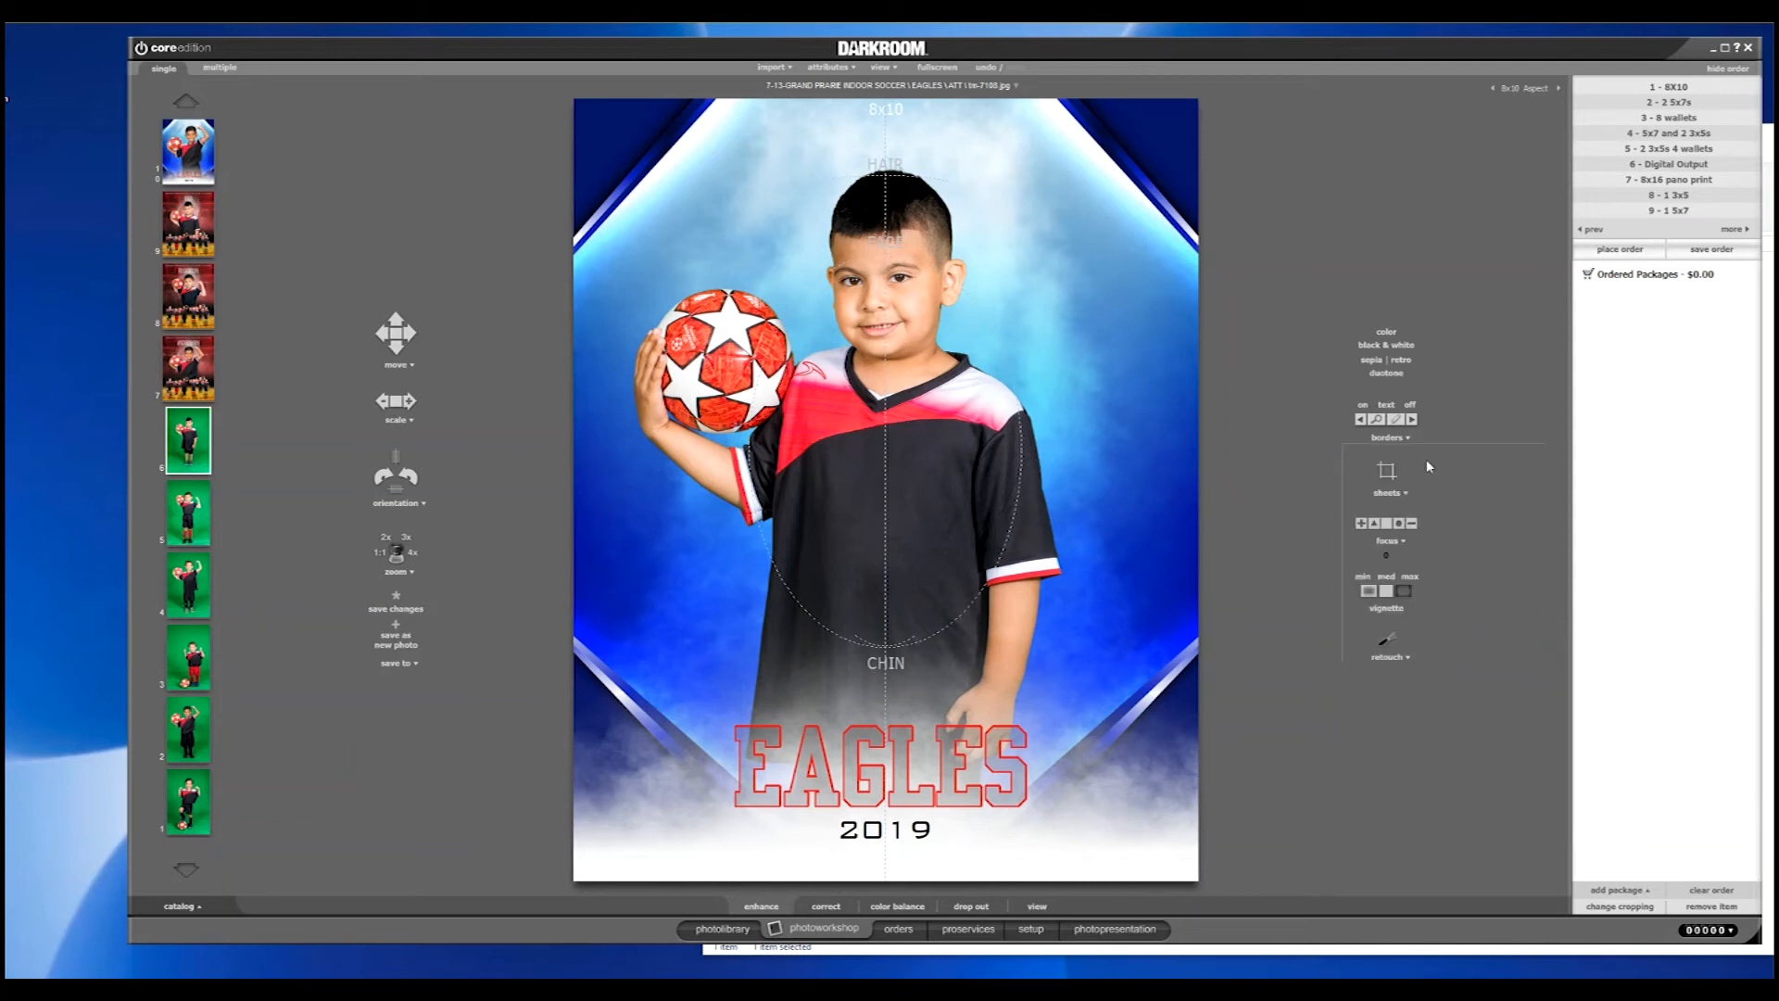
left_click(1388, 439)
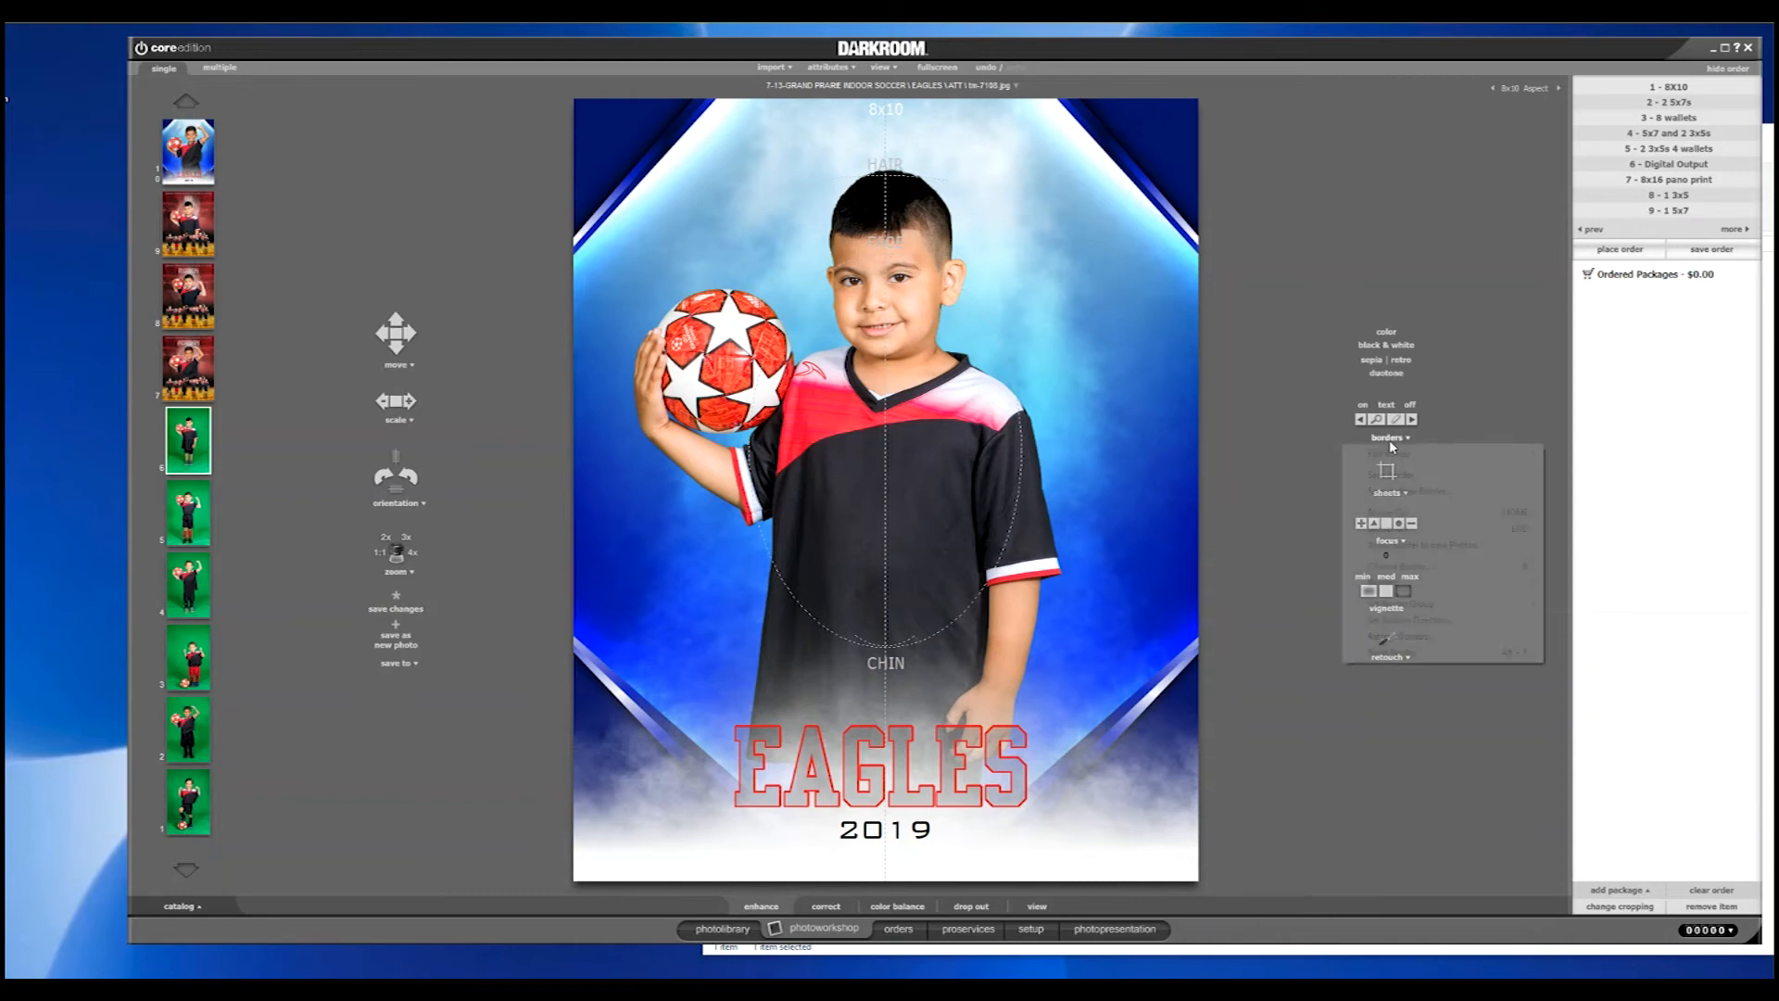
left_click(1399, 566)
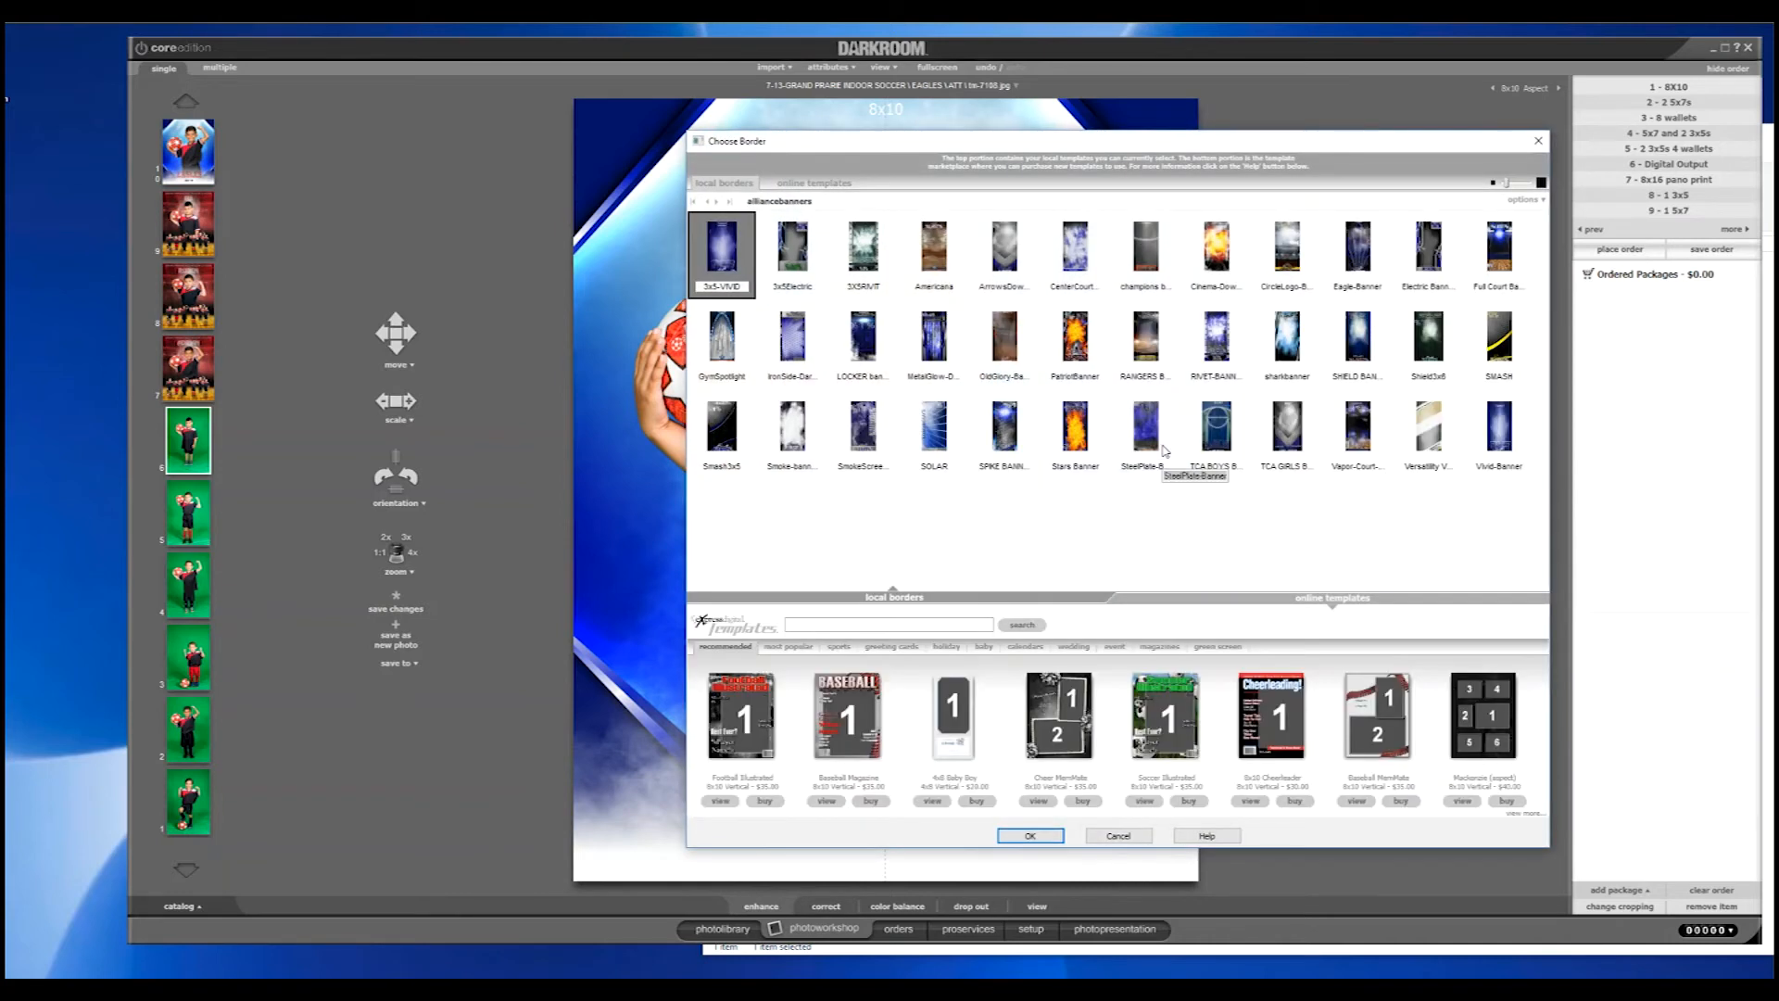
double_click(932, 431)
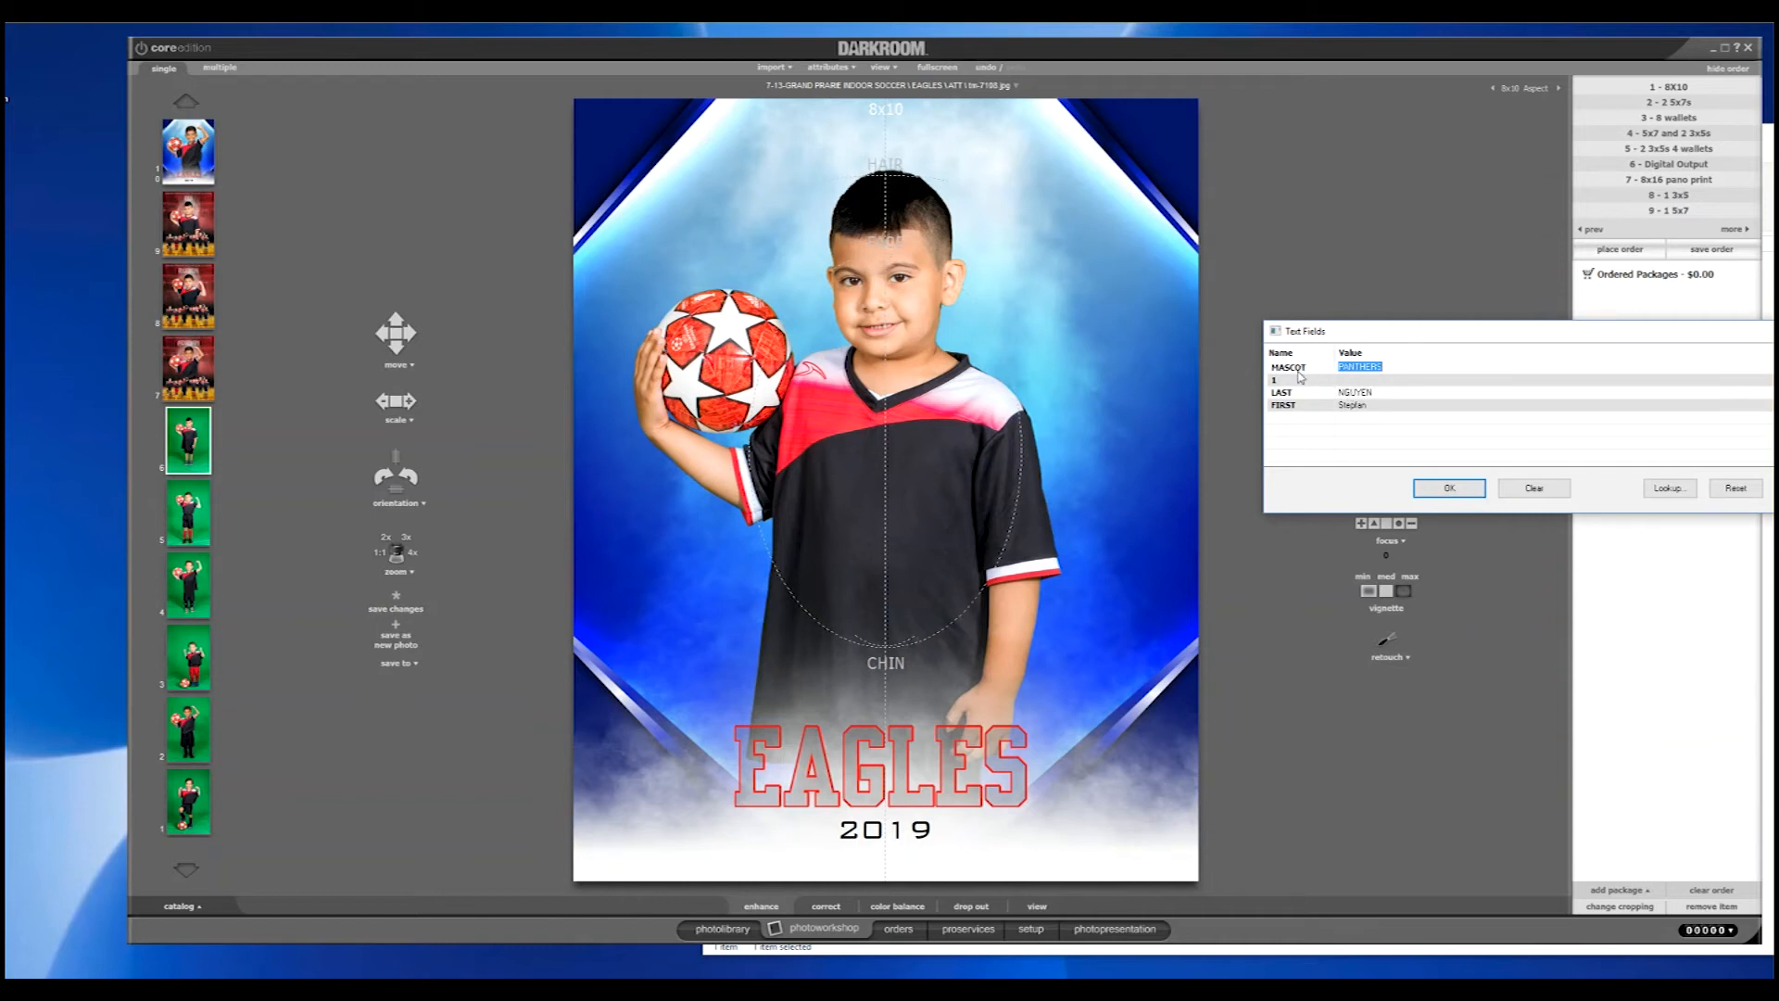
- Set the number text field to 13, view the external data lookup without applying a record, and accept the text fields
left_click(1353, 380)
type("13")
left_click(1684, 496)
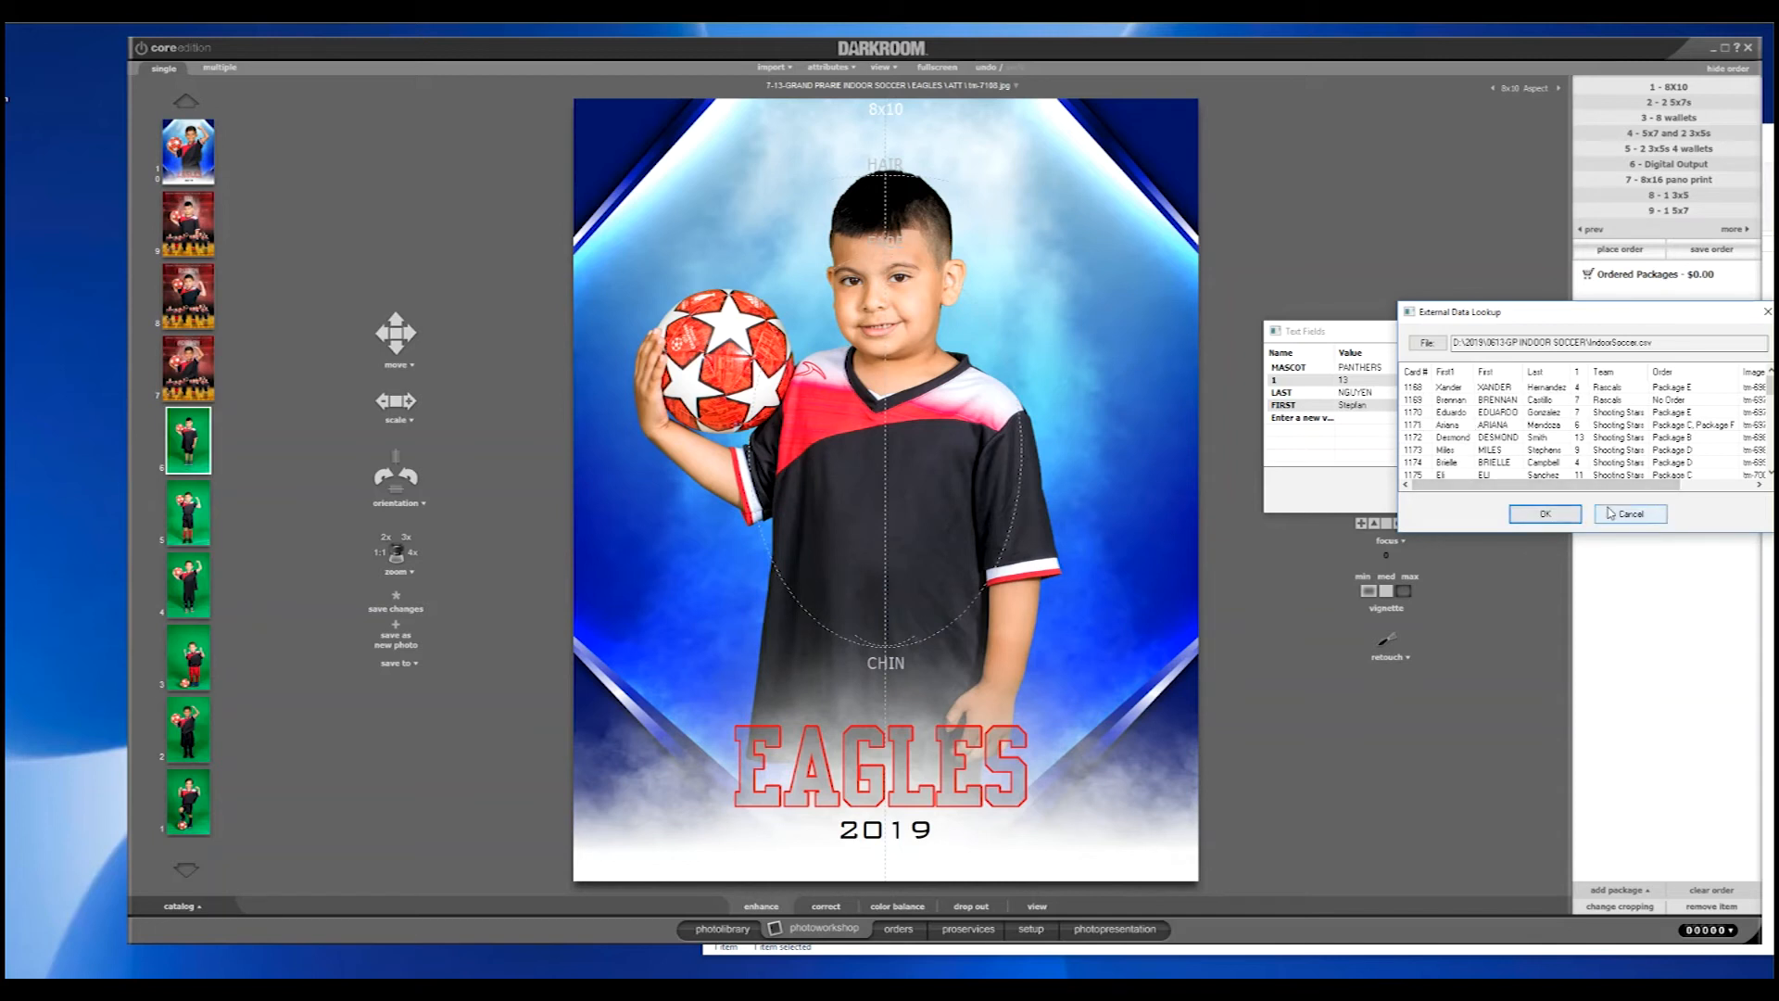
left_click(1631, 514)
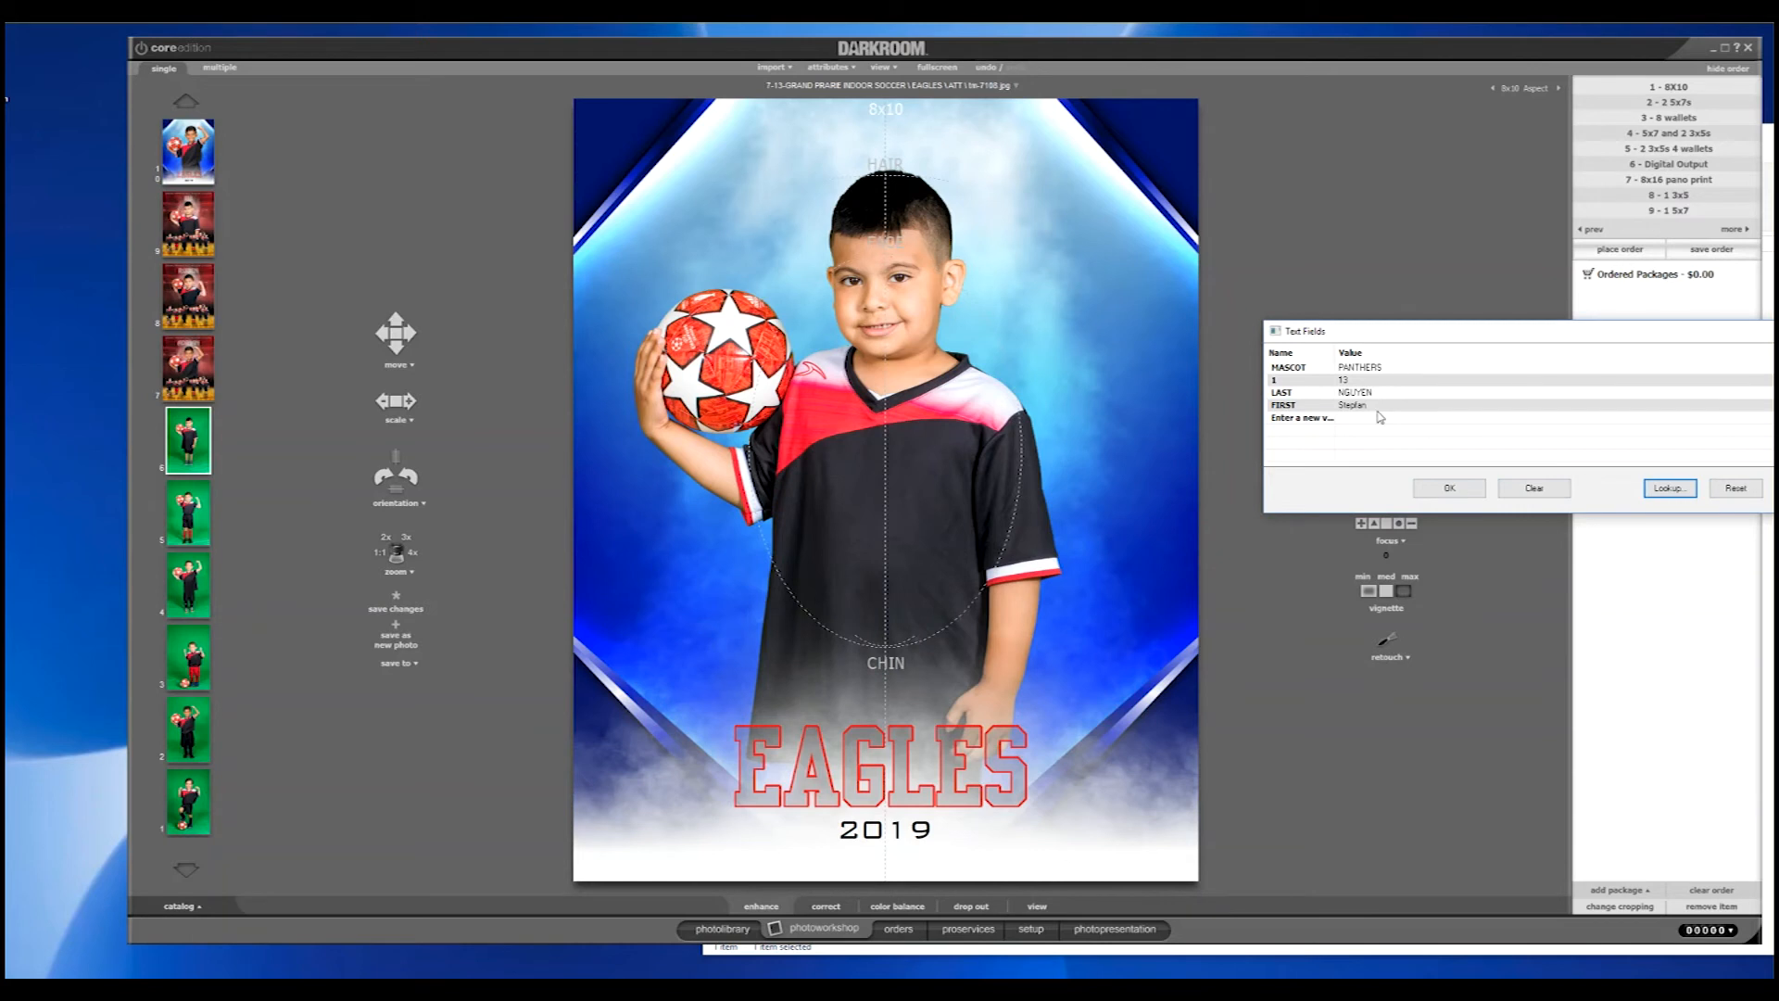
left_click(1447, 489)
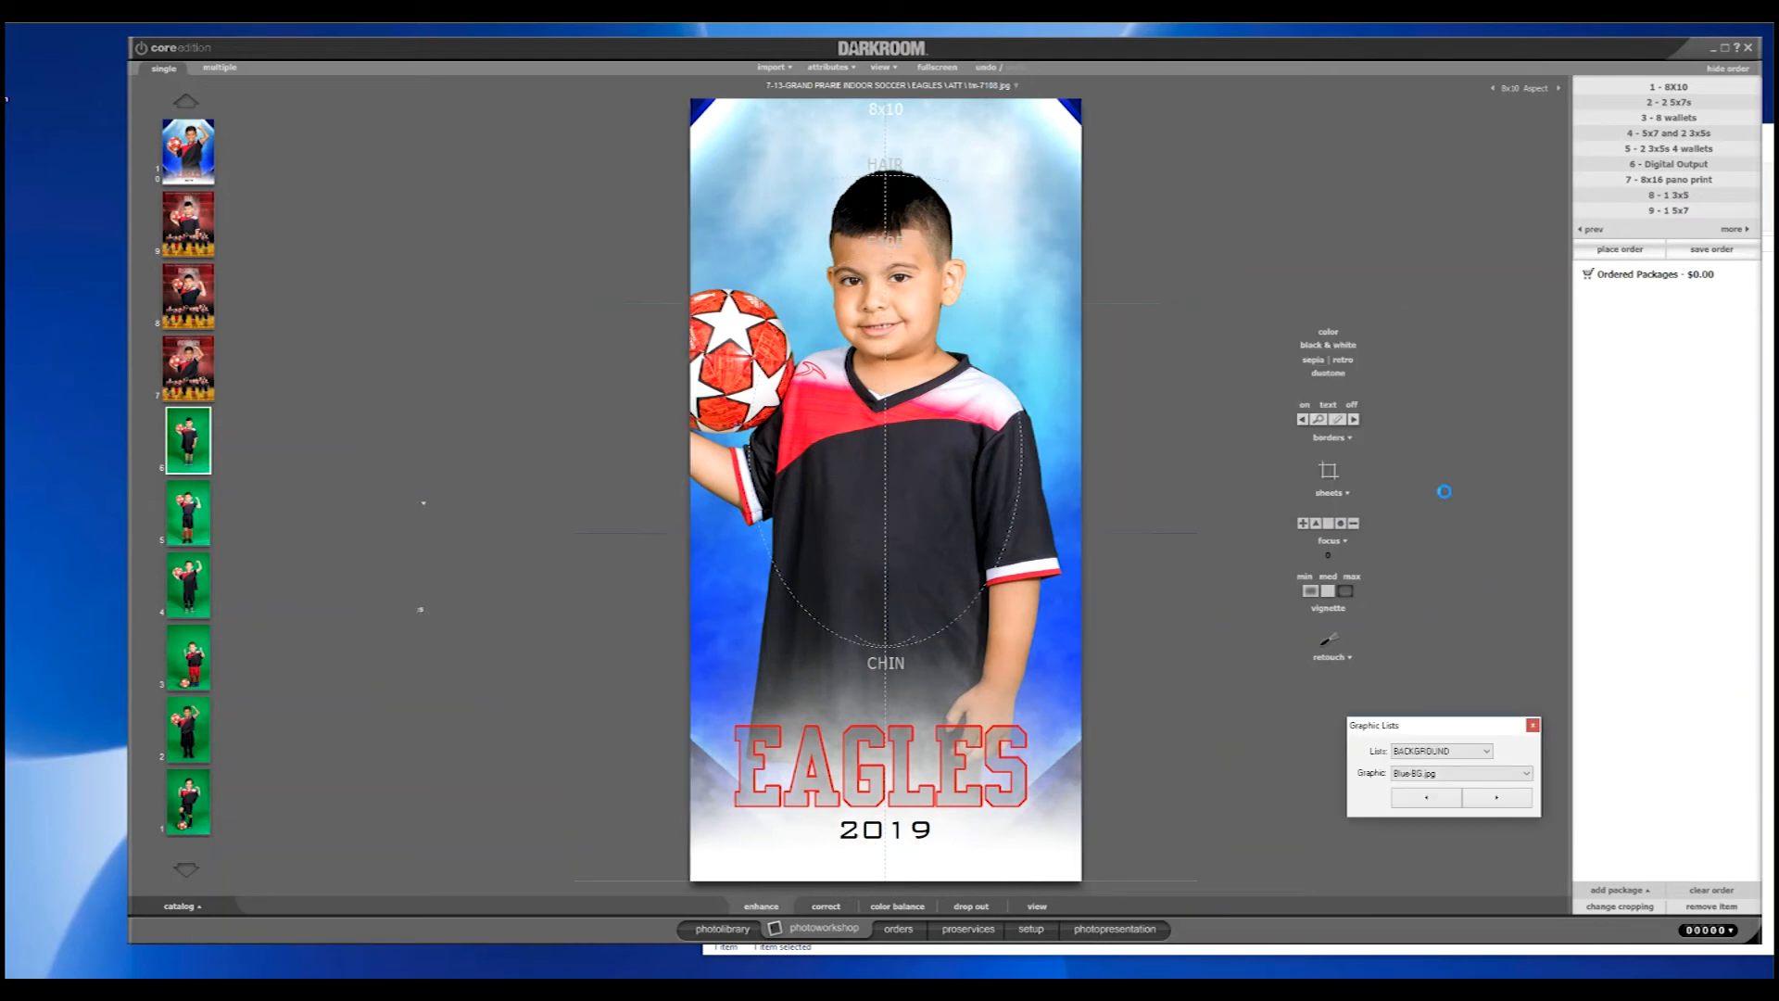
- Move the player down in the banner, bring the number 13 fully inside the edge, and raise the first name slightly
left_click_drag(890, 396, 912, 473)
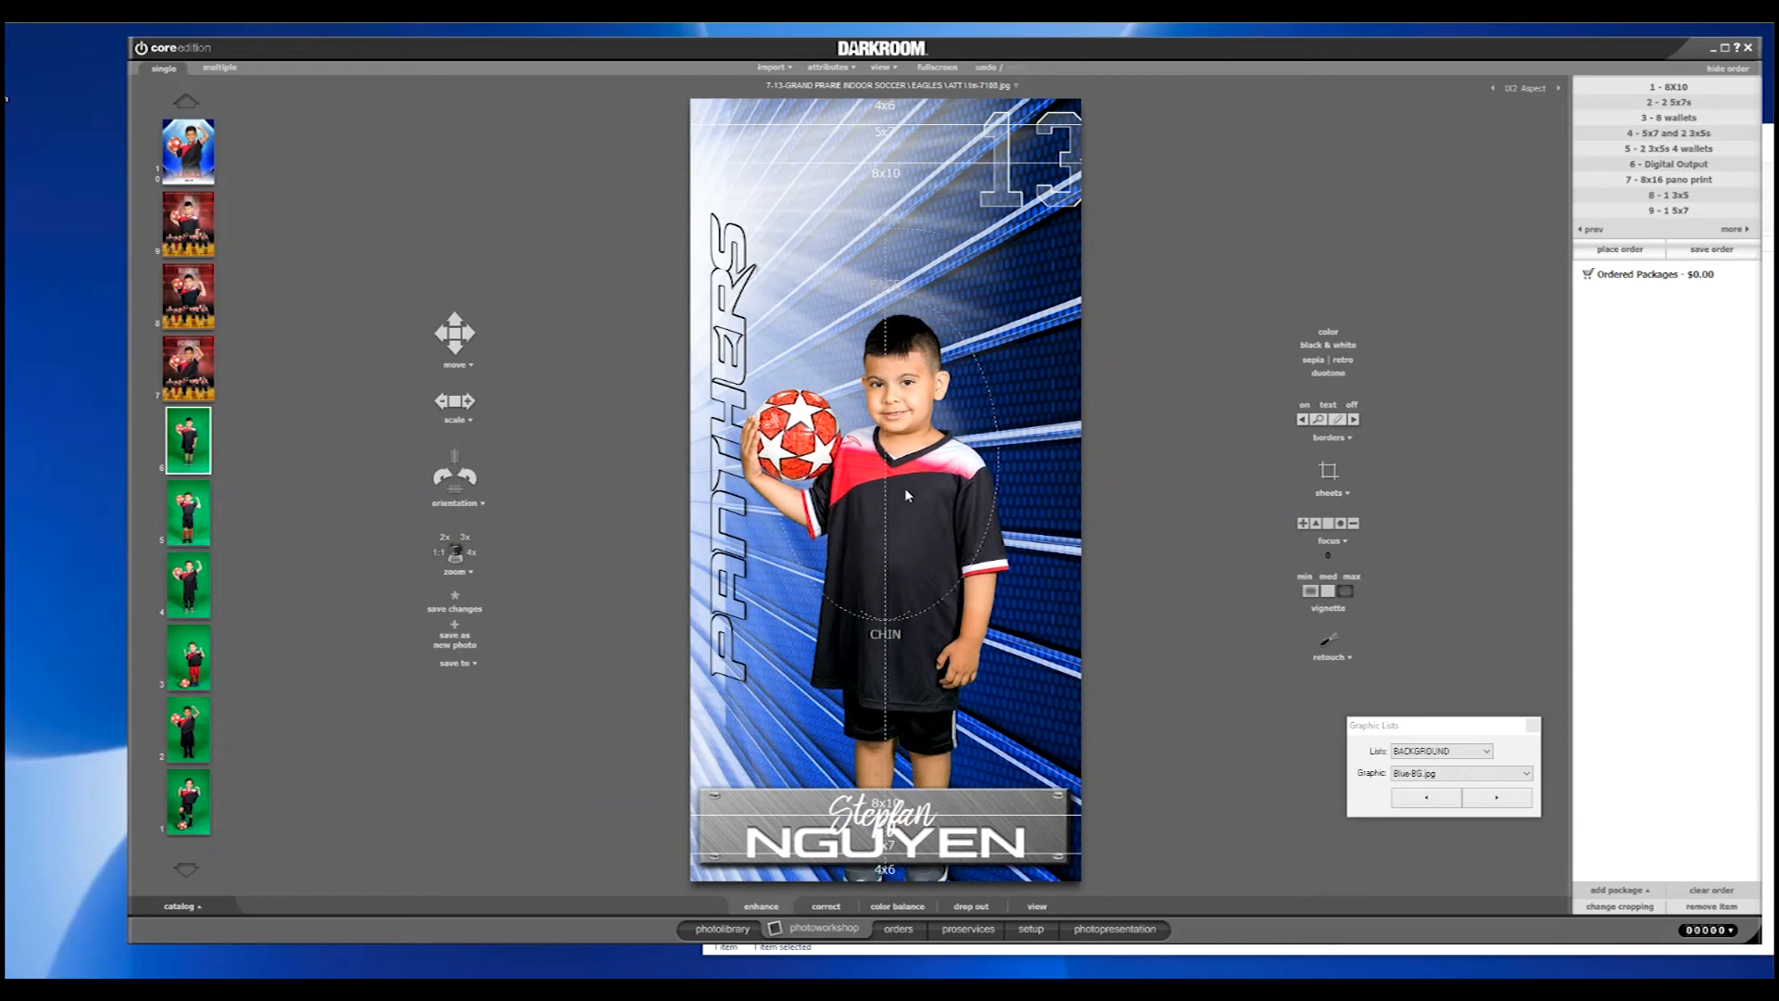
left_click_drag(1002, 139, 982, 144)
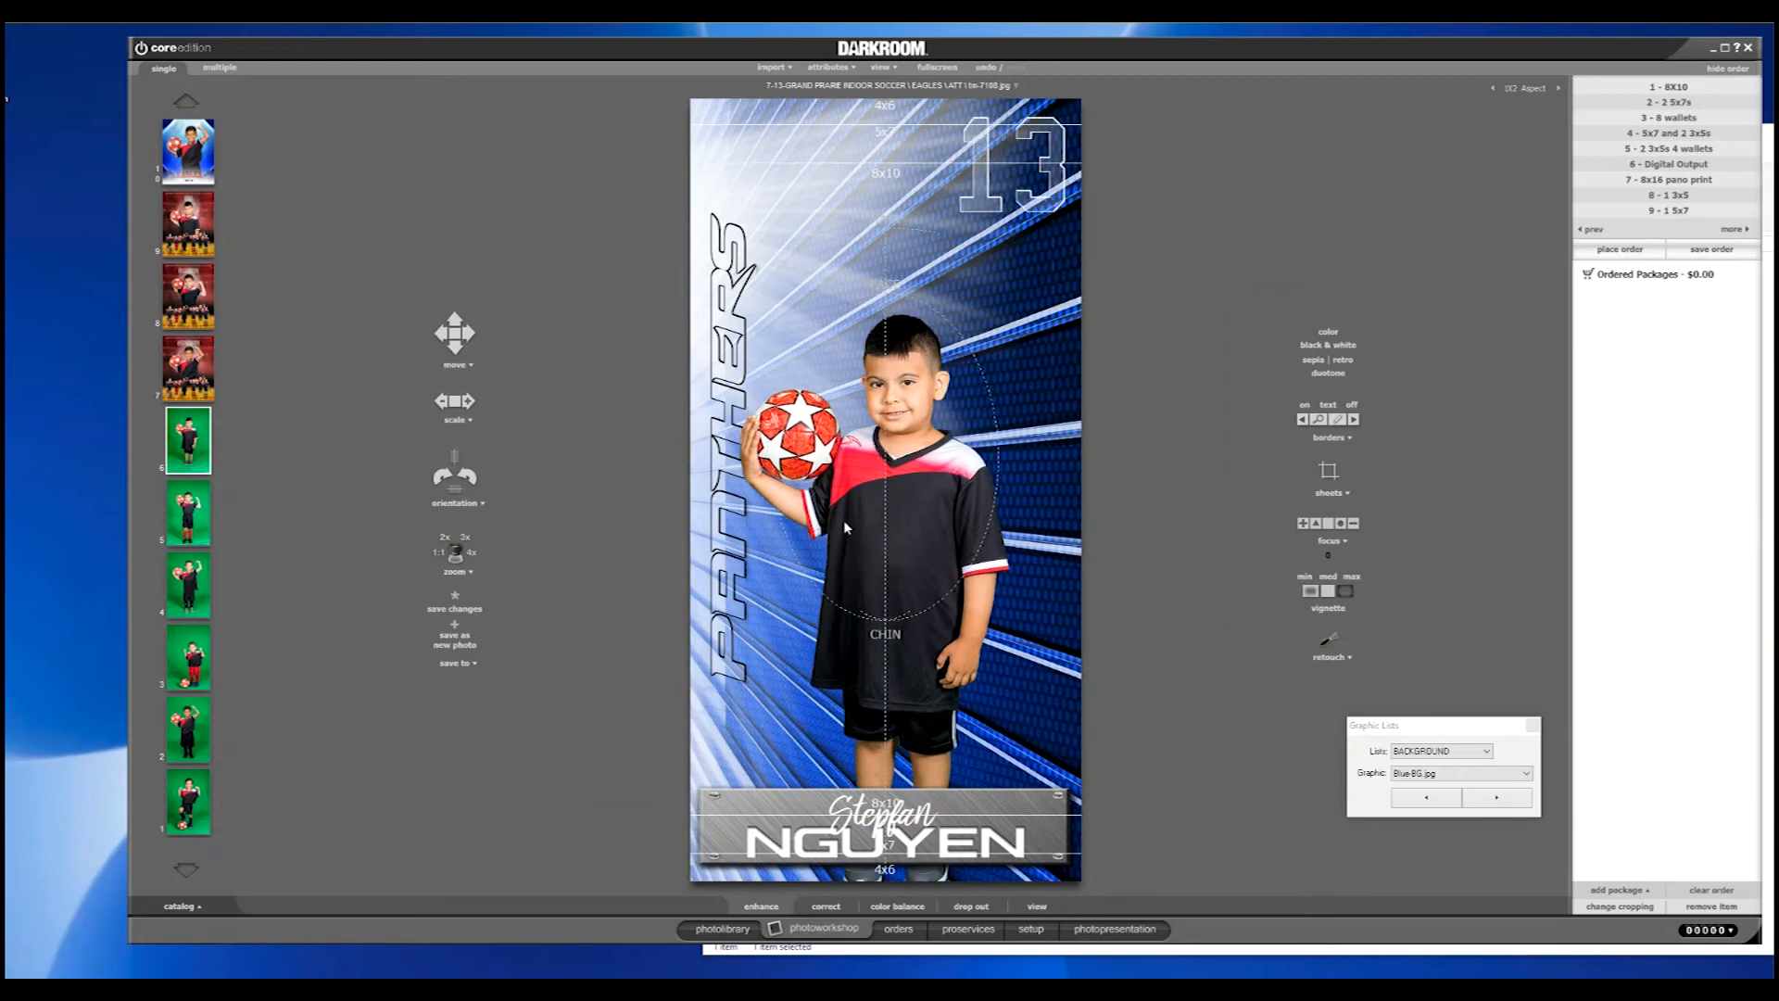
left_click_drag(843, 519, 851, 535)
left_click_drag(864, 813, 859, 802)
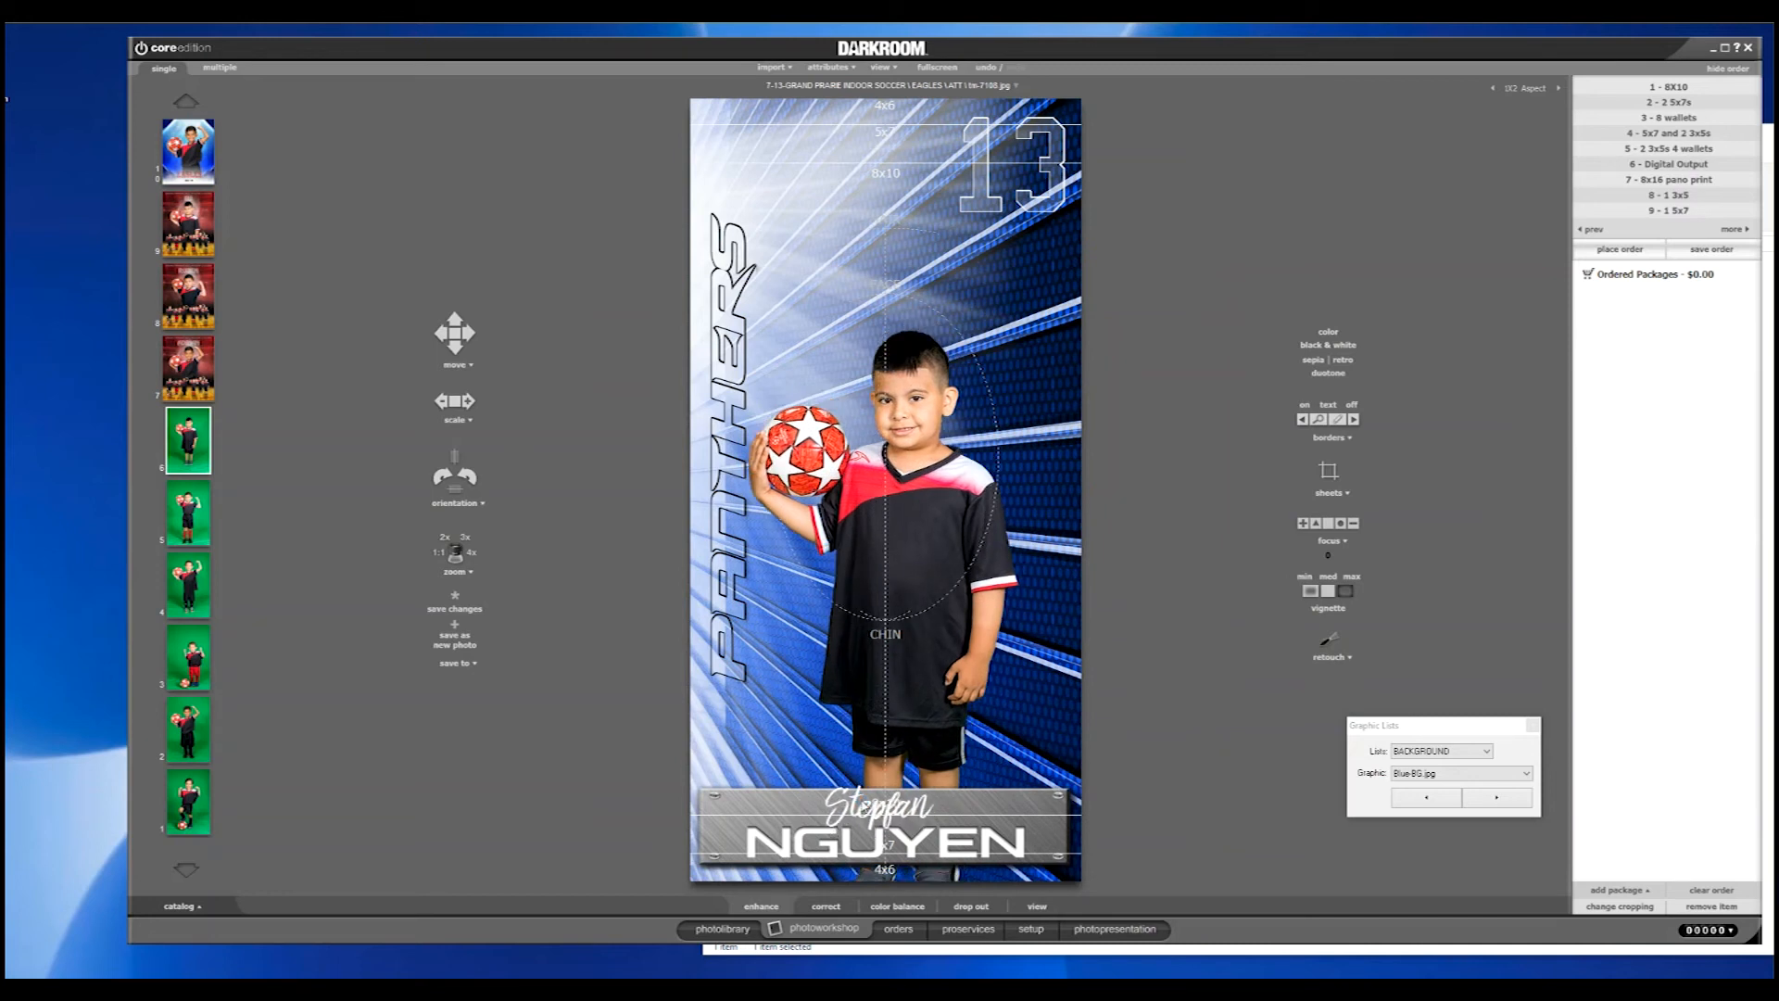
- Scale up and reposition the player above the name plate, and nudge the vertical PANTHERS text upward
scroll(891, 620, "up", 2)
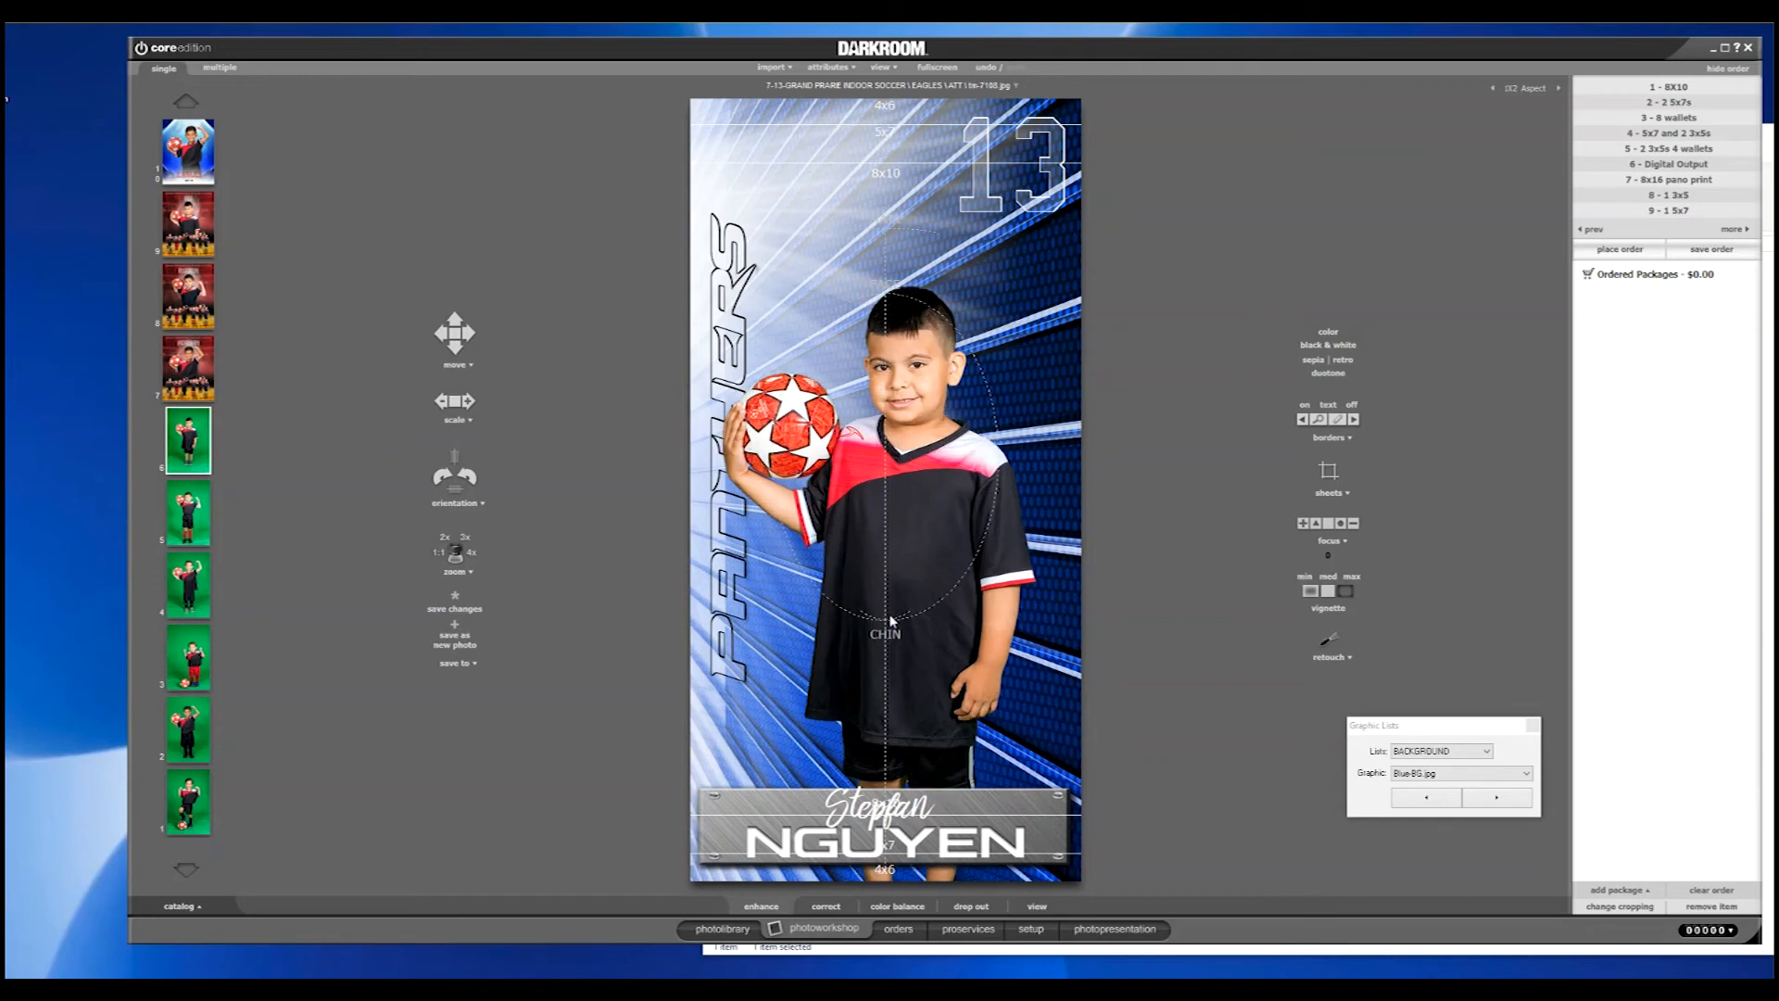
scroll(891, 621, "up", 3)
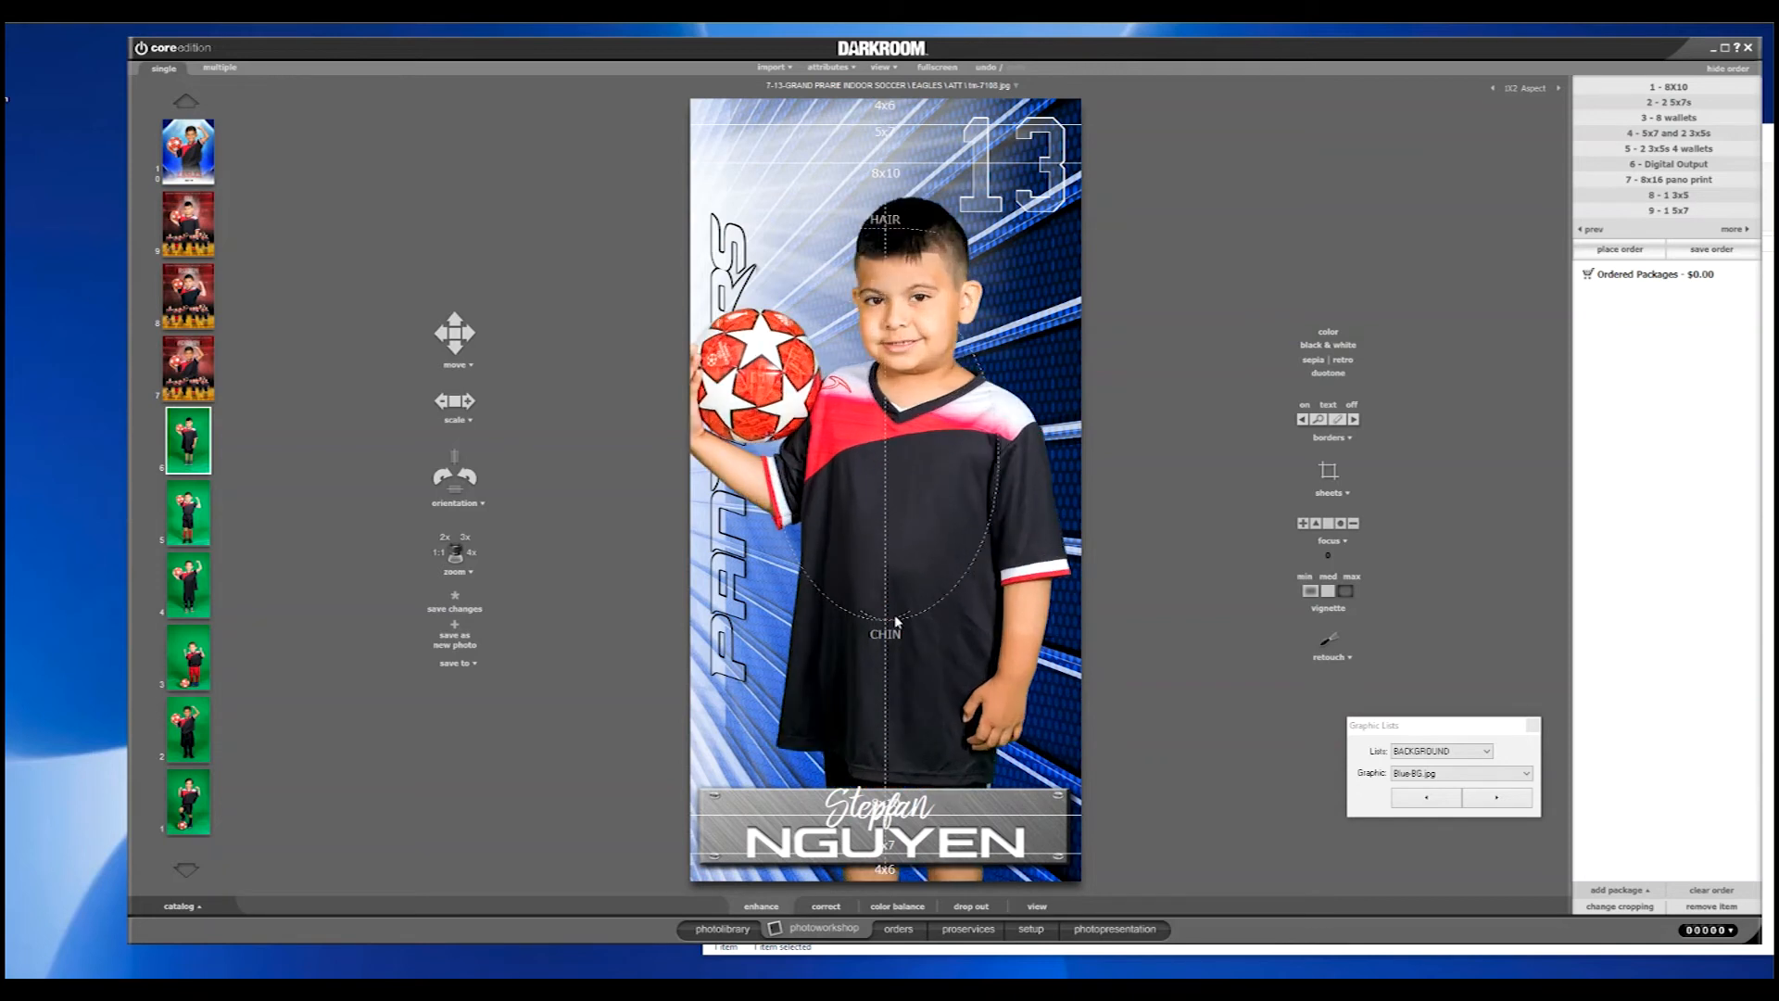
left_click_drag(909, 564, 912, 563)
scroll(913, 572, "down", 1)
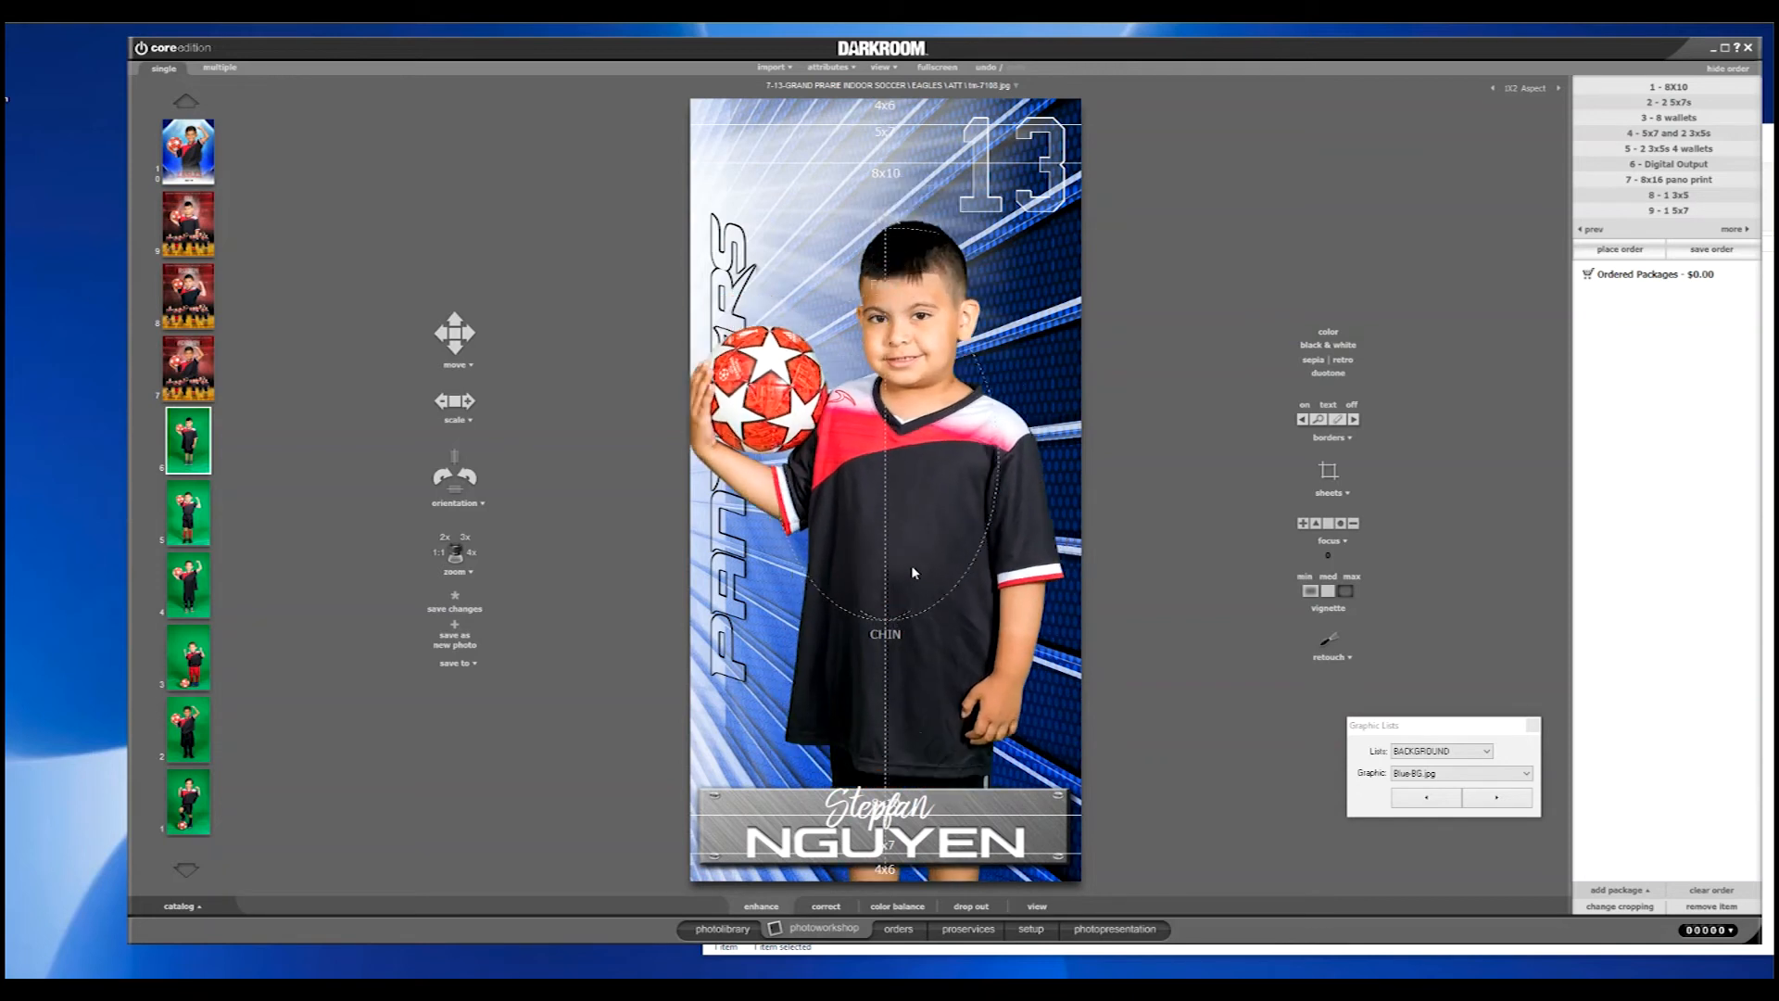
scroll(913, 571, "down", 1)
scroll(929, 575, "down", 1)
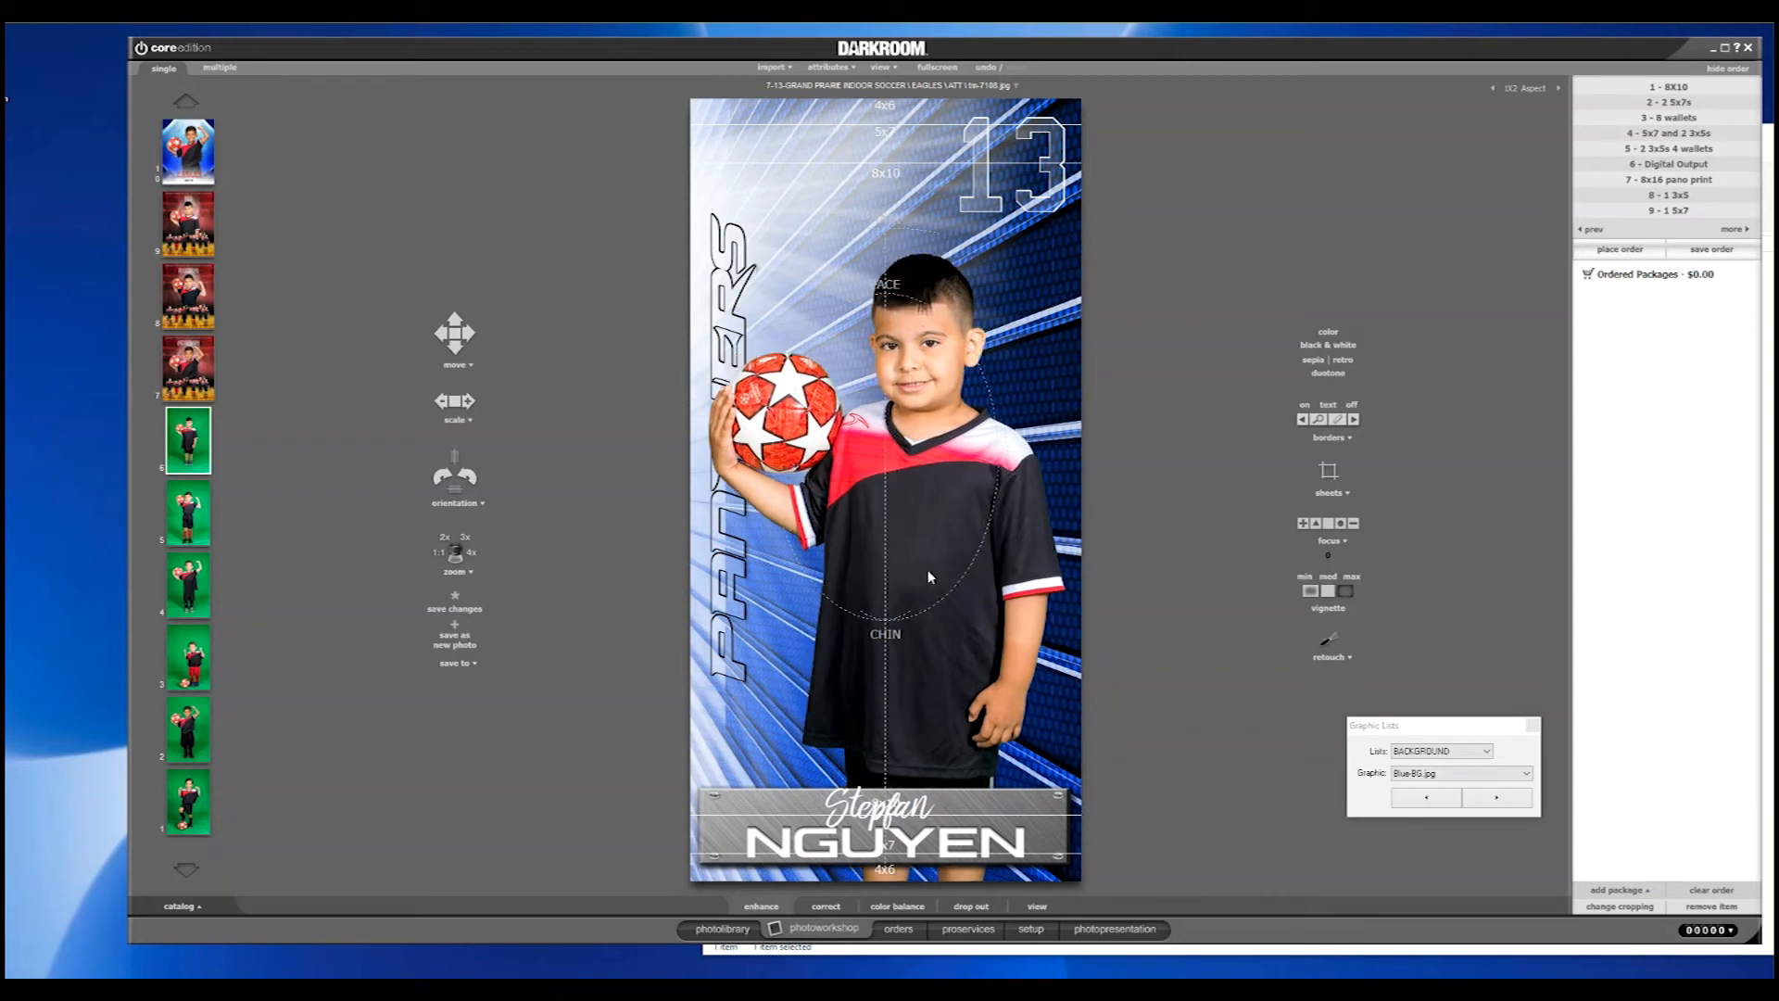
left_click_drag(931, 575, 933, 579)
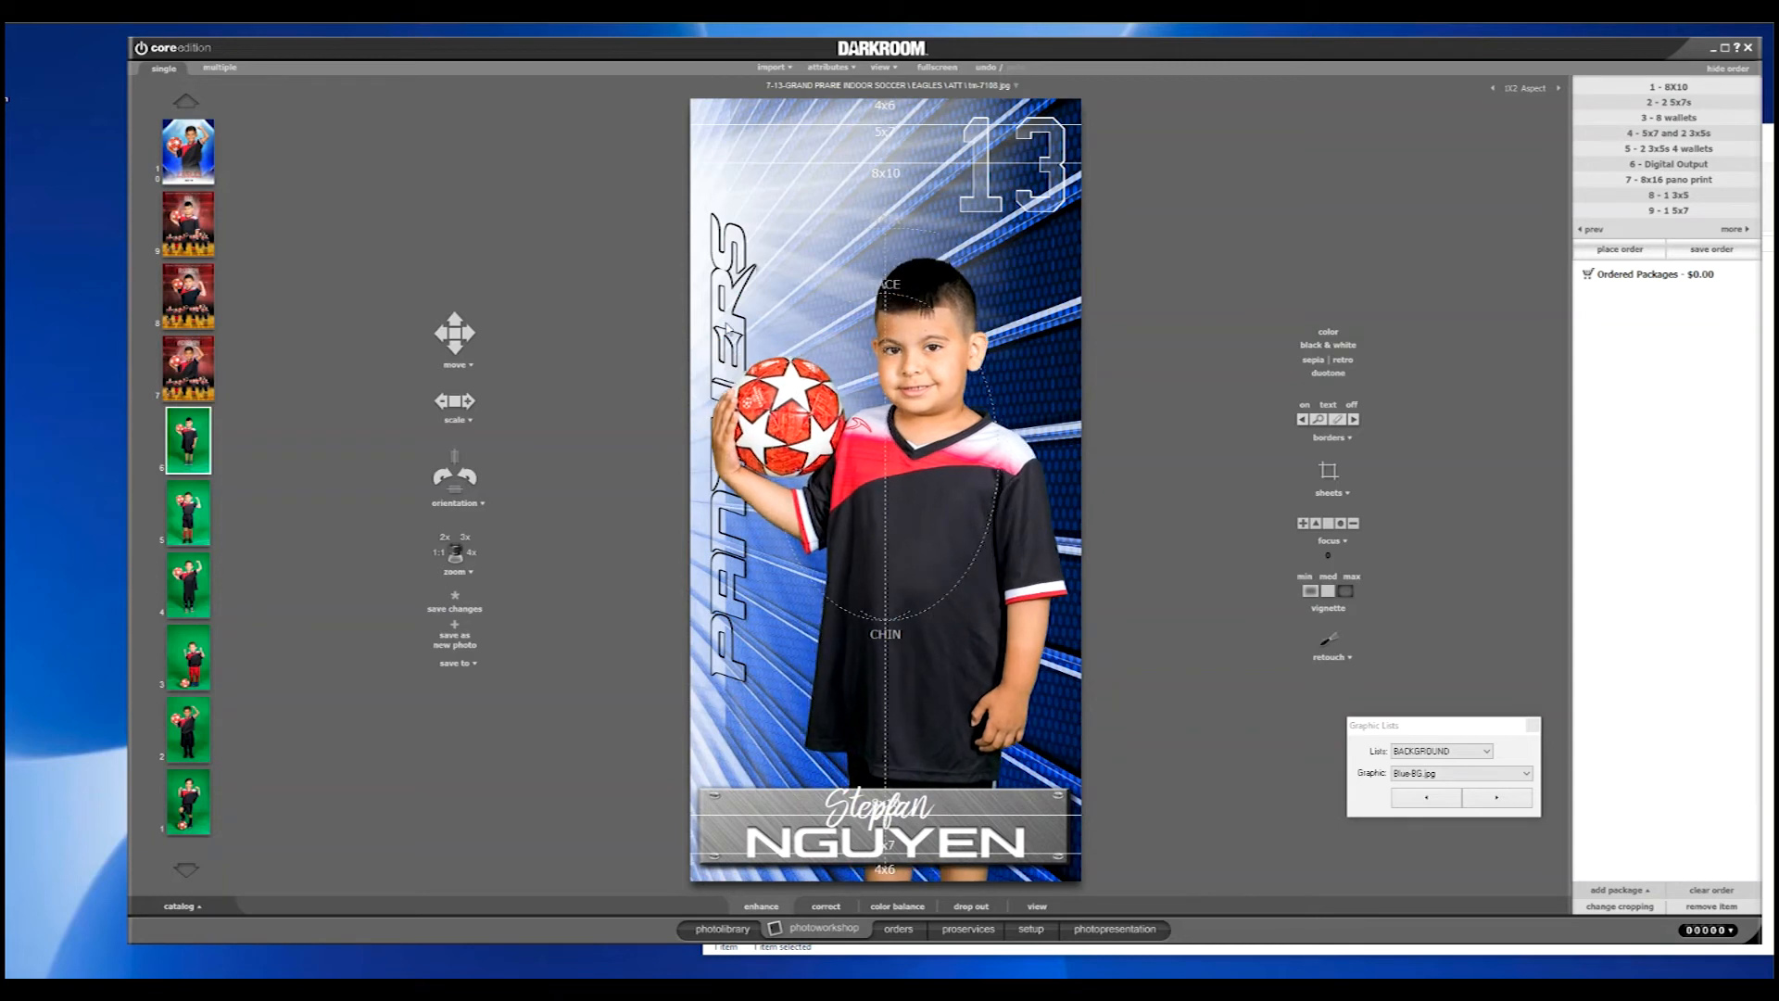
left_click_drag(728, 331, 728, 327)
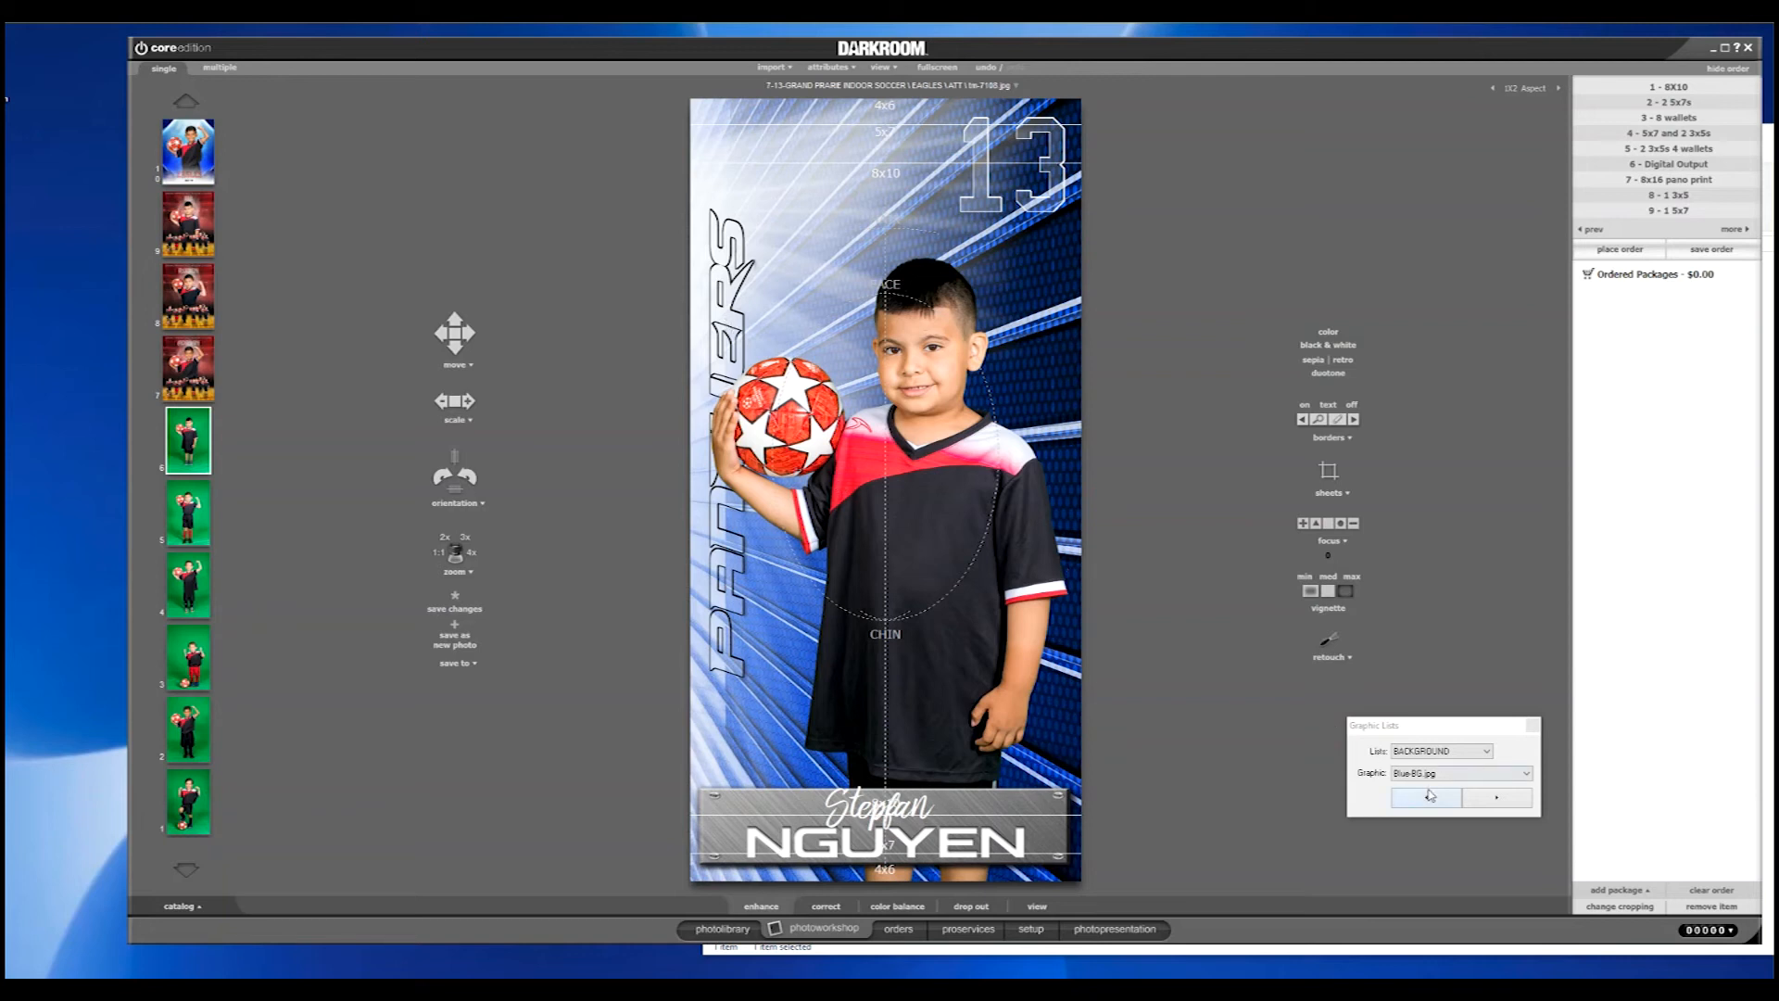
- Reduce the vertical PANTHERS text's font size and move the text from behind the player to the banner's left edge
double_click(731, 604)
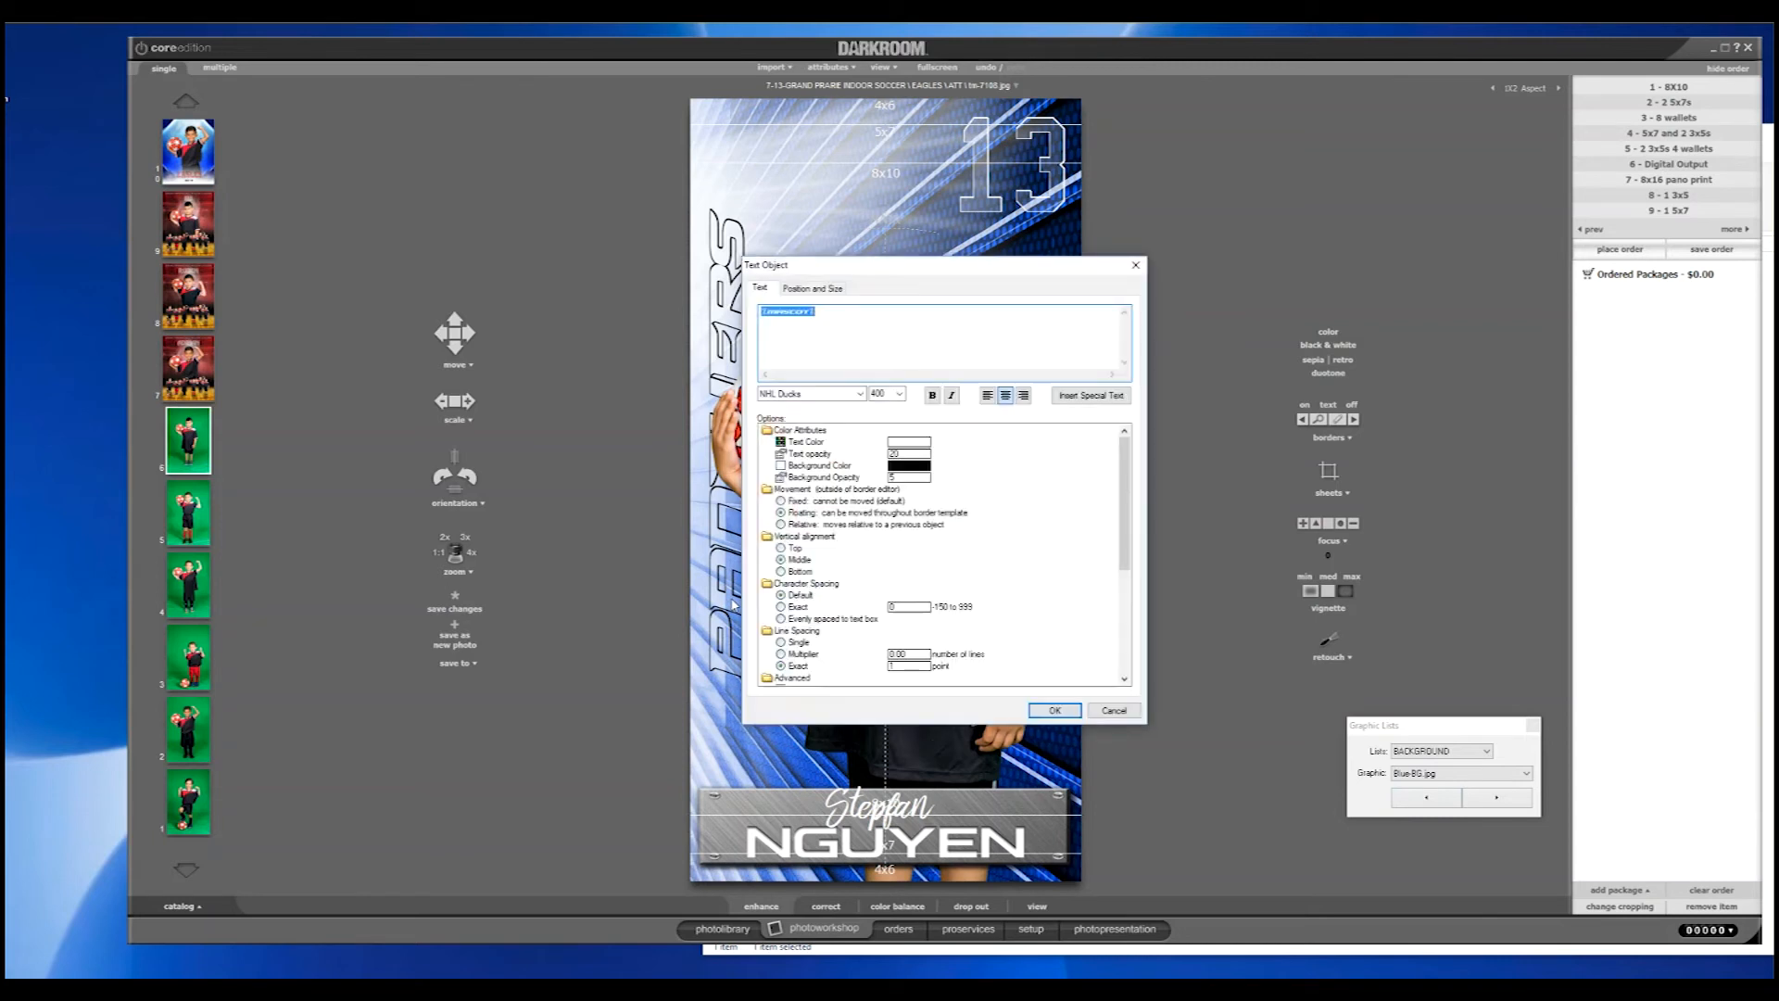
double_click(890, 393)
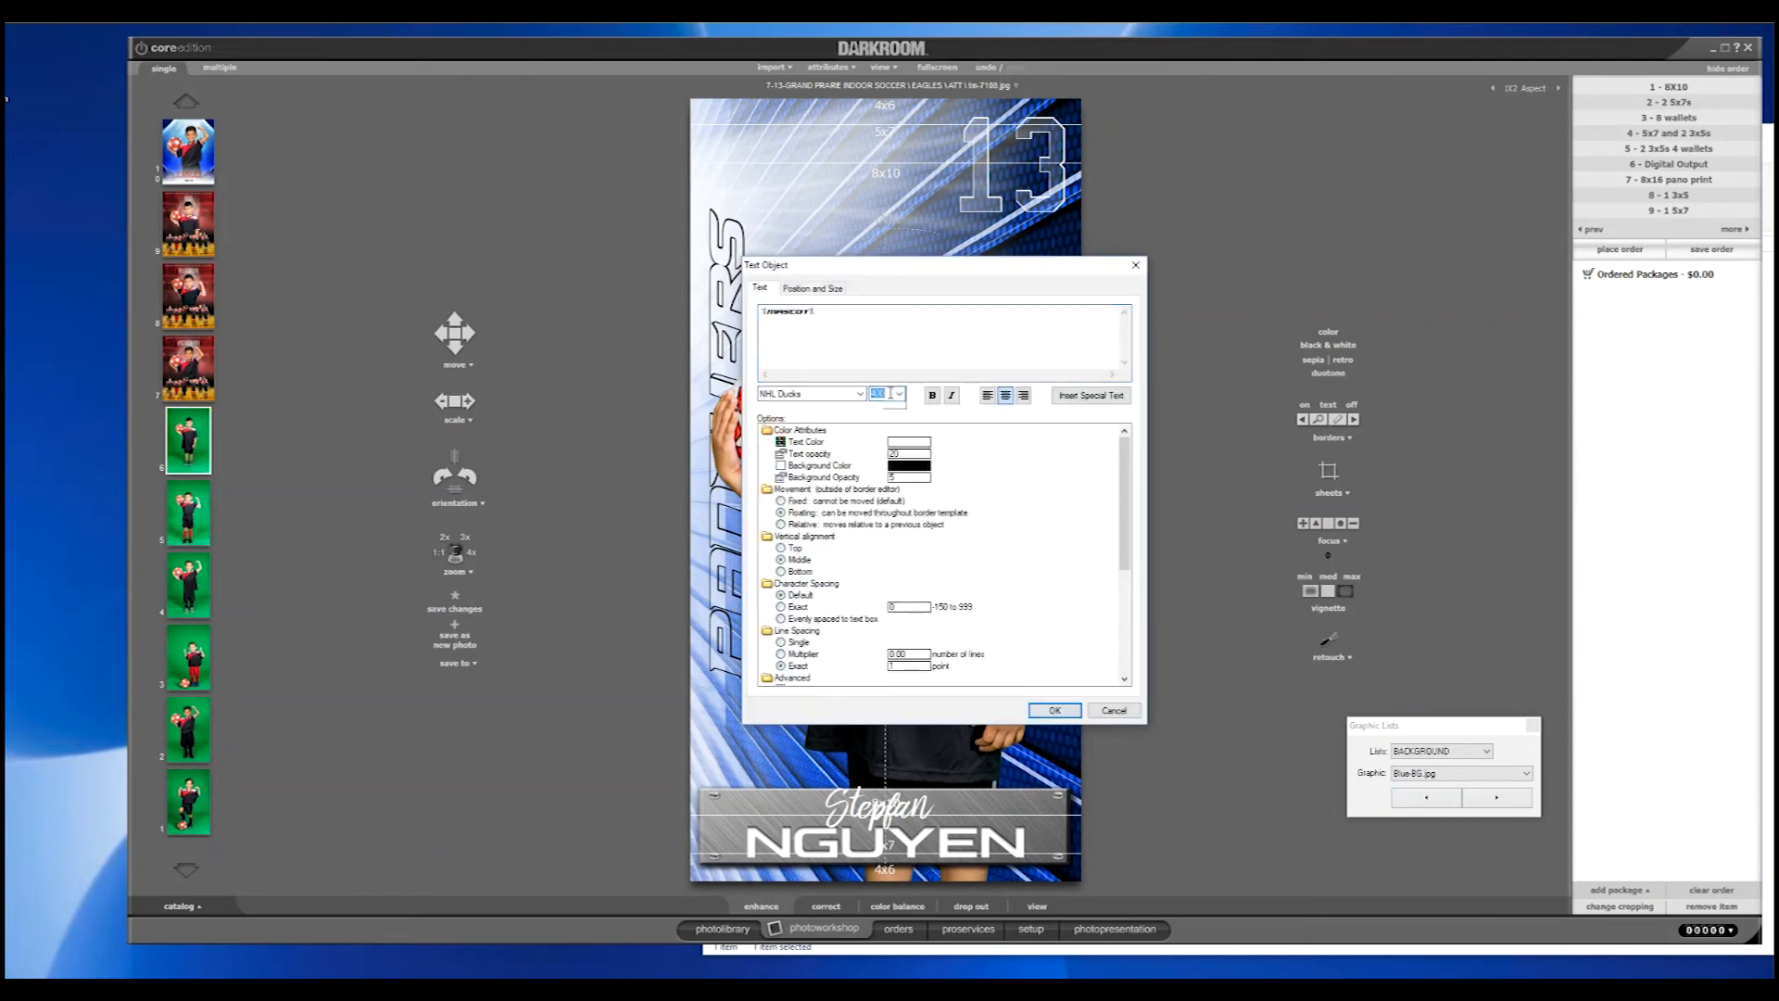
type("20")
left_click(1054, 709)
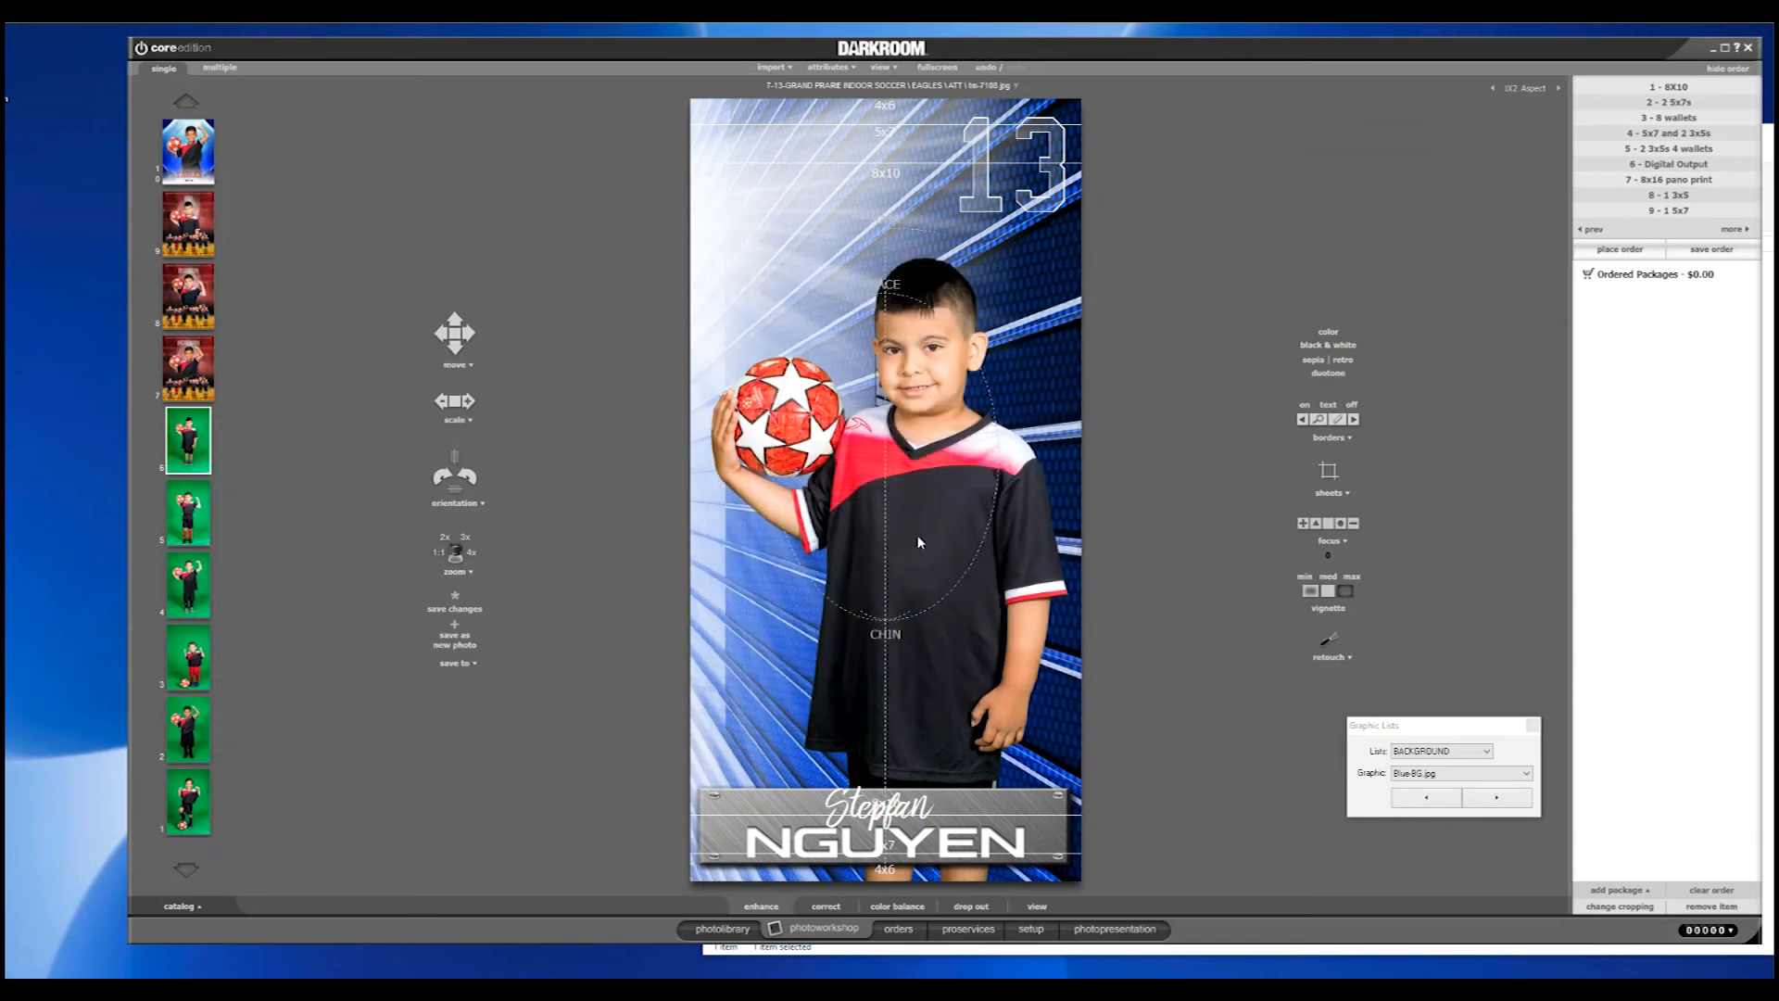
left_click_drag(879, 345, 715, 259)
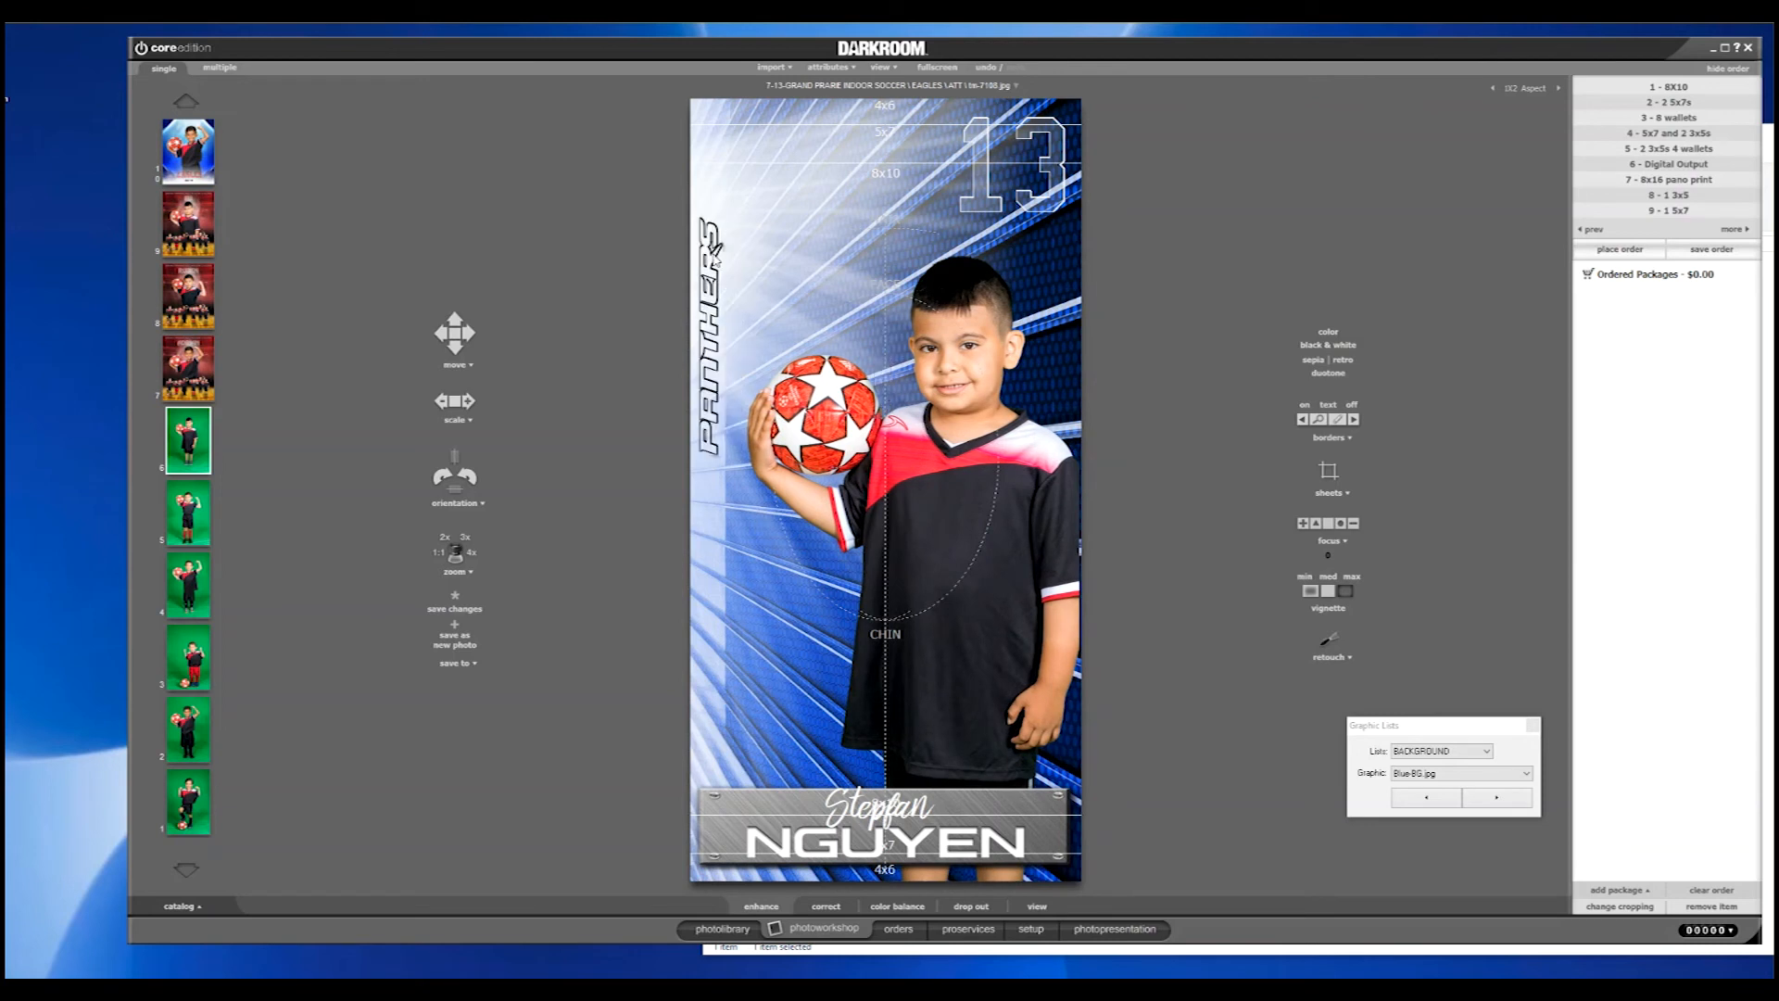
- Set the PANTHERS text's font size to 300 and move it down the banner's left edge to just above the name plate
double_click(715, 260)
double_click(888, 393)
type("300")
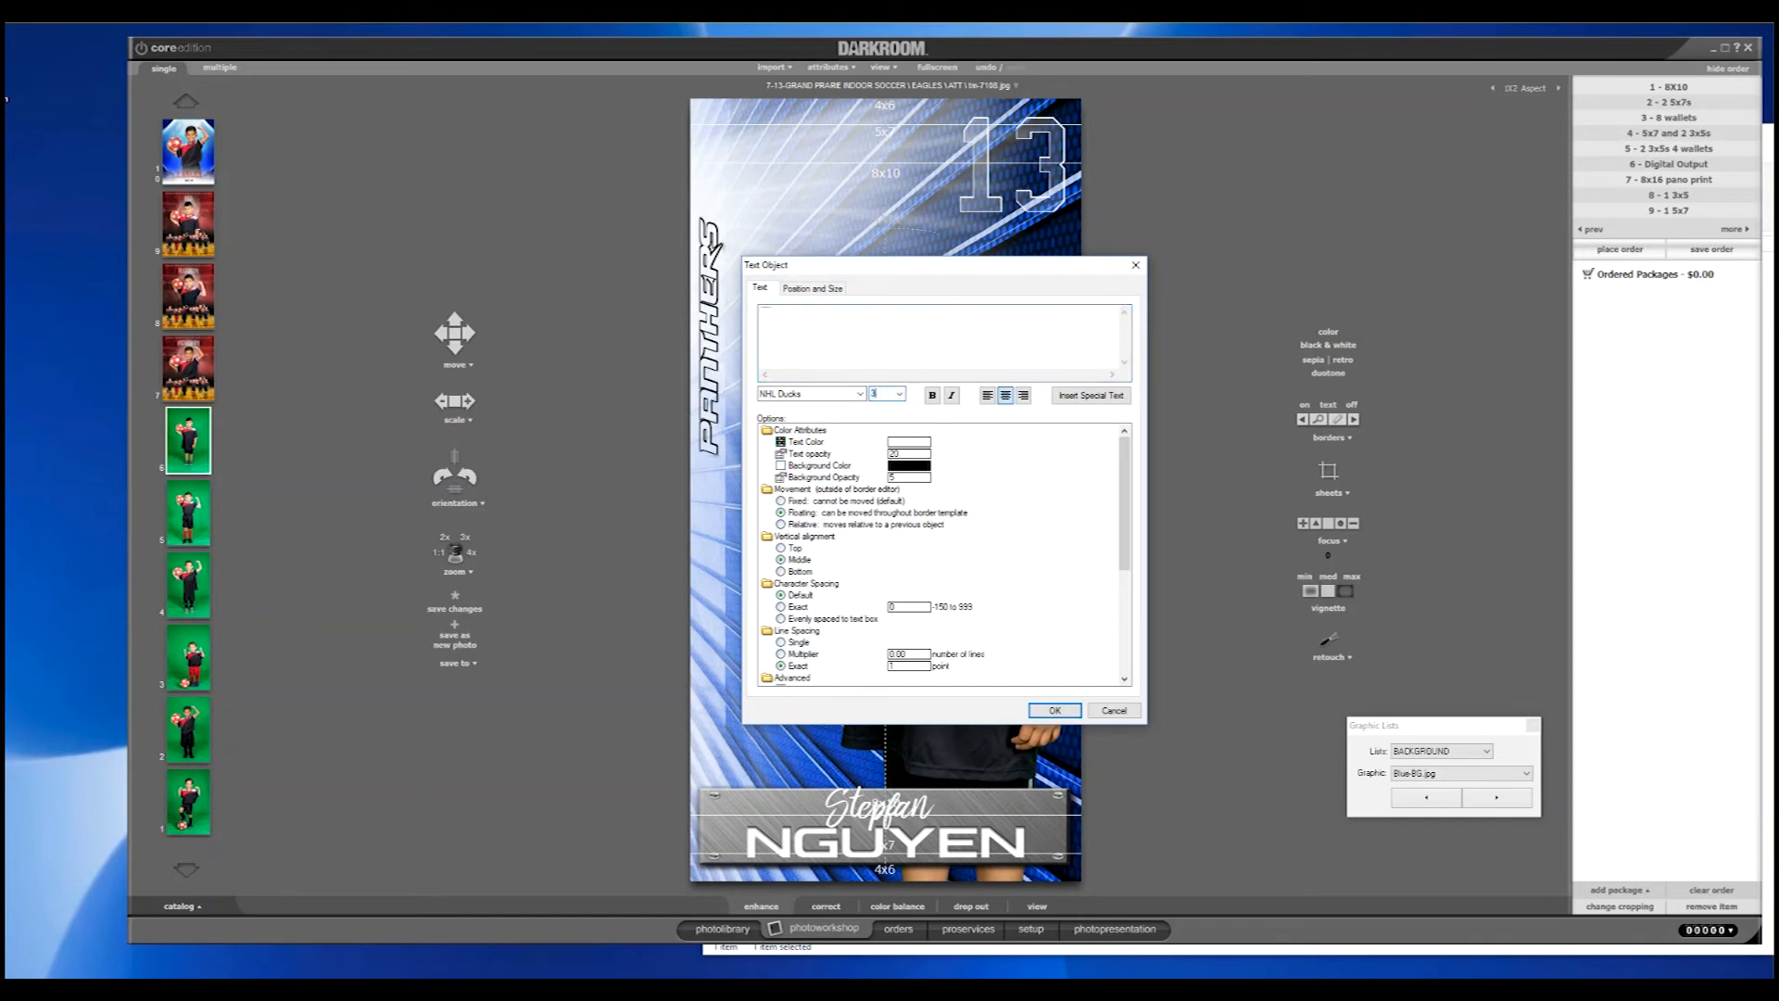
left_click(1053, 708)
left_click_drag(709, 381, 712, 620)
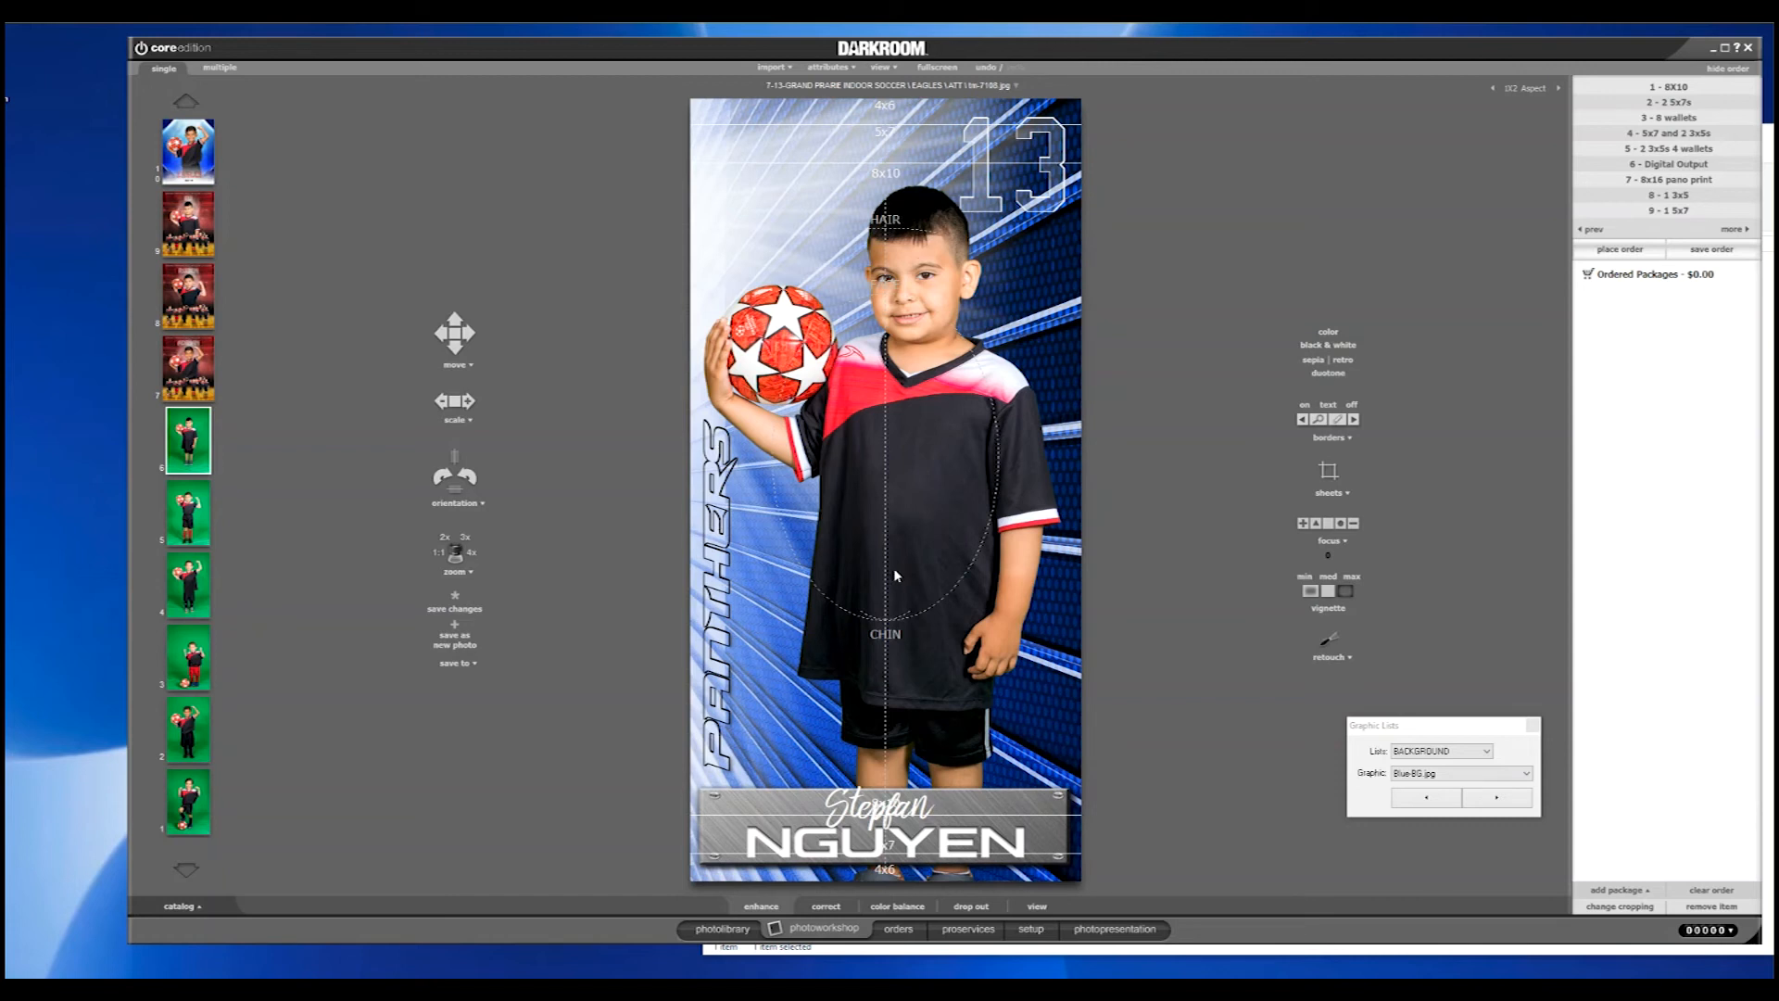
- Raise the player slightly above the name plate and nudge the PANTHERS text down beside him
left_click_drag(920, 619, 924, 600)
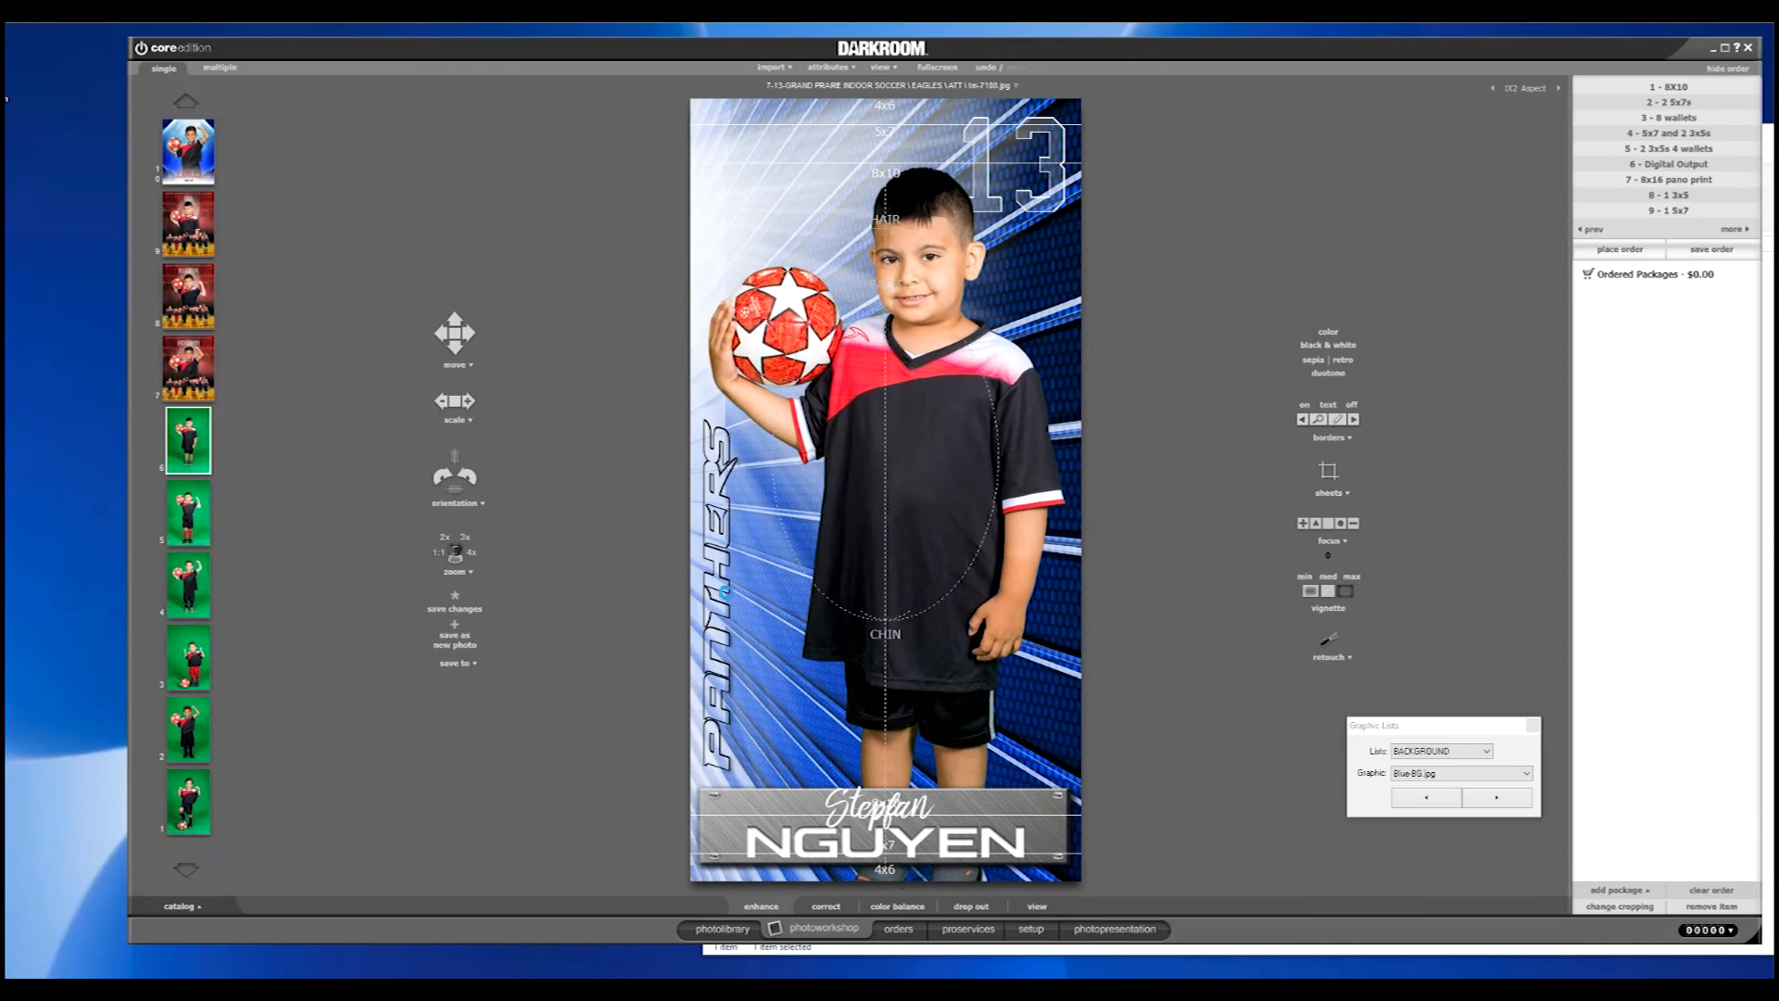
left_click_drag(723, 590, 728, 599)
left_click_drag(905, 527, 902, 533)
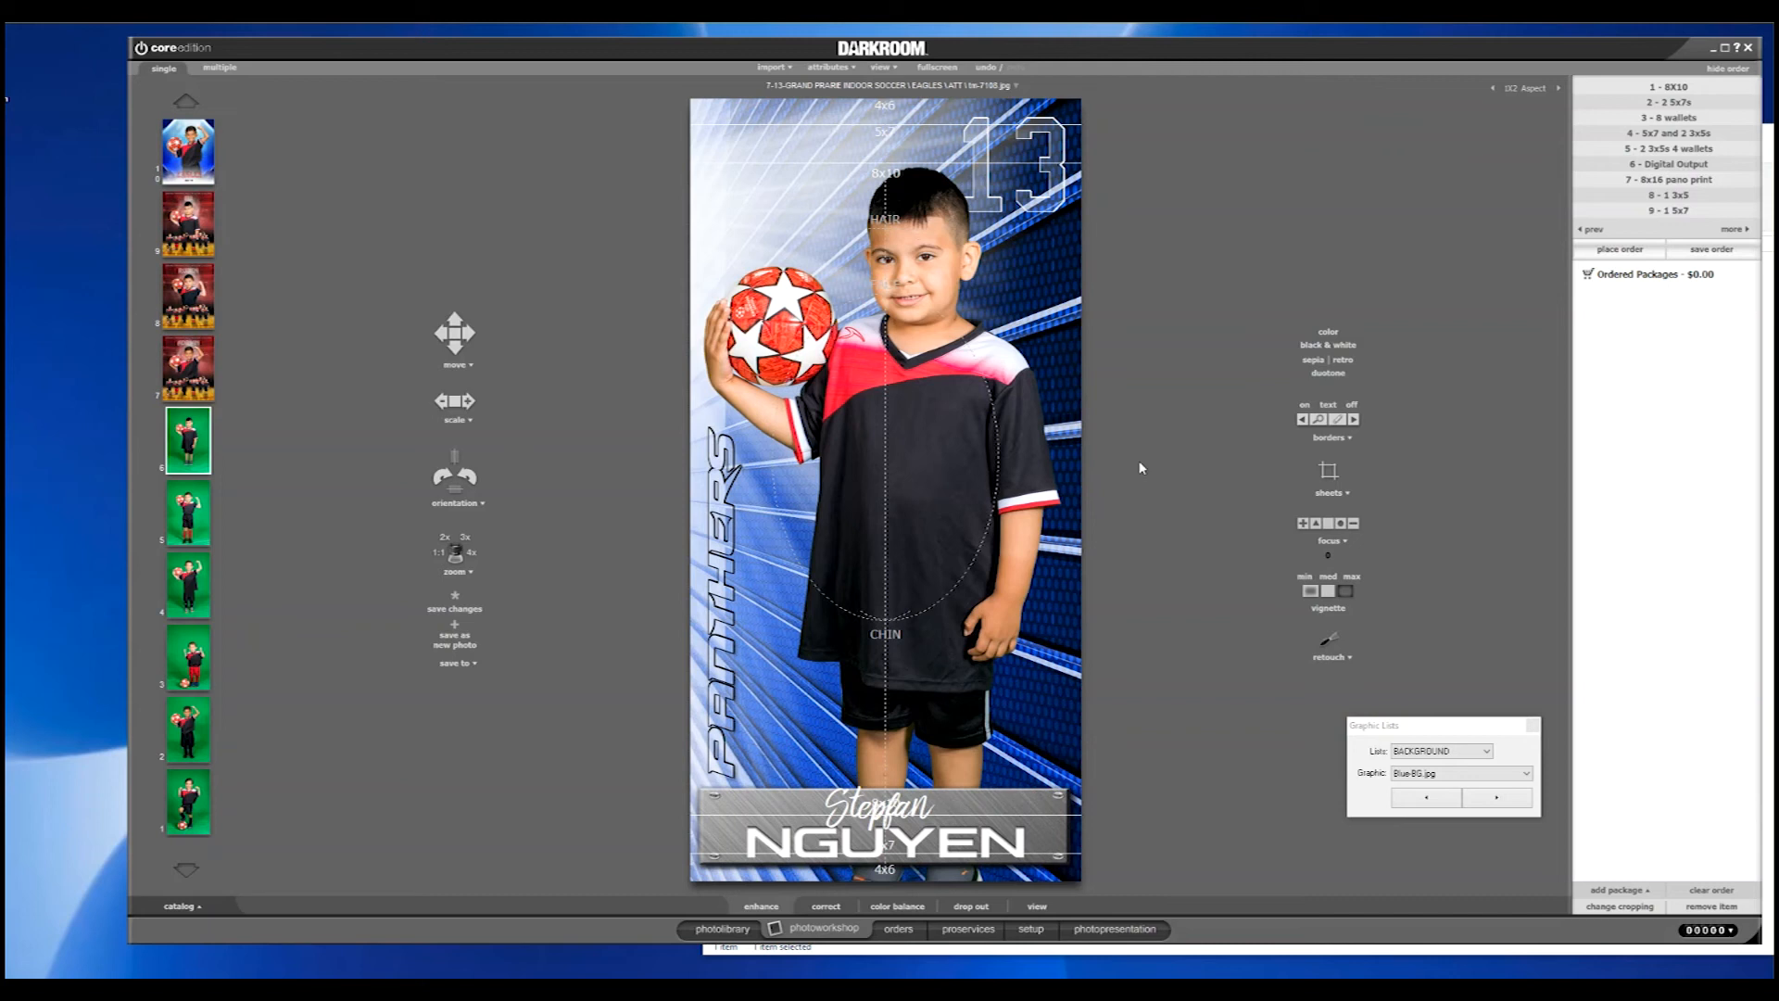
- View the next page of order packages and return to the first page
left_click(1732, 230)
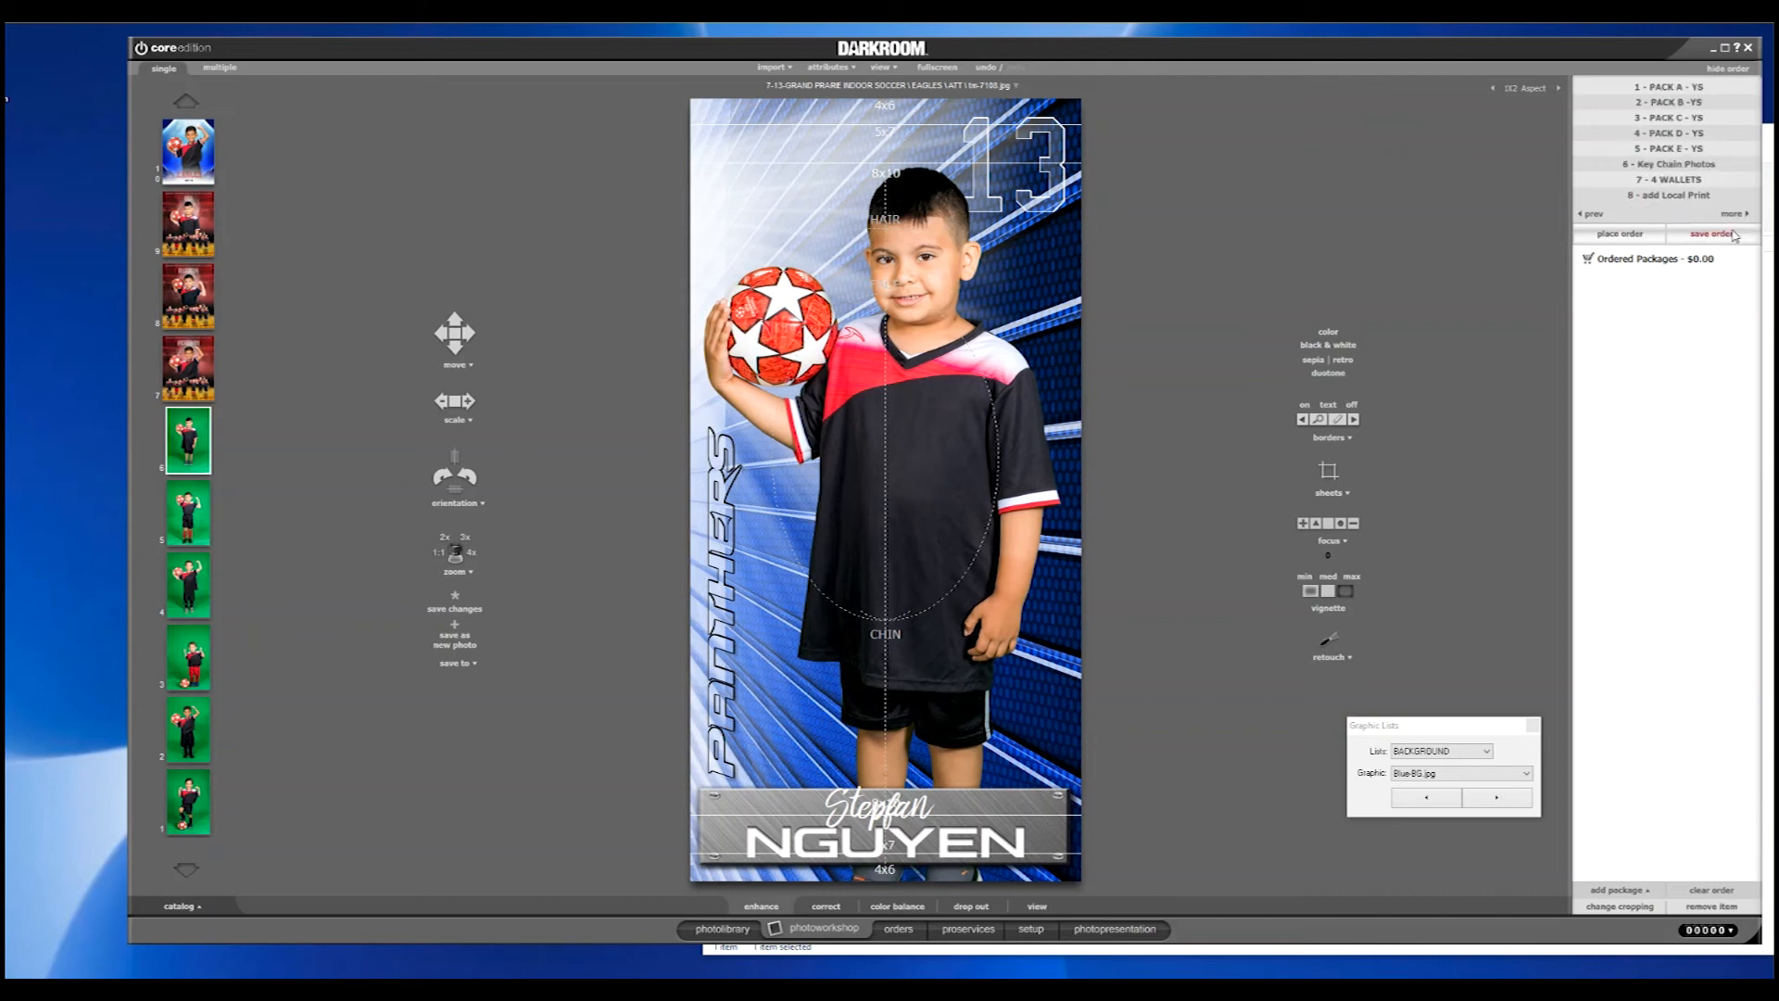
left_click(1601, 215)
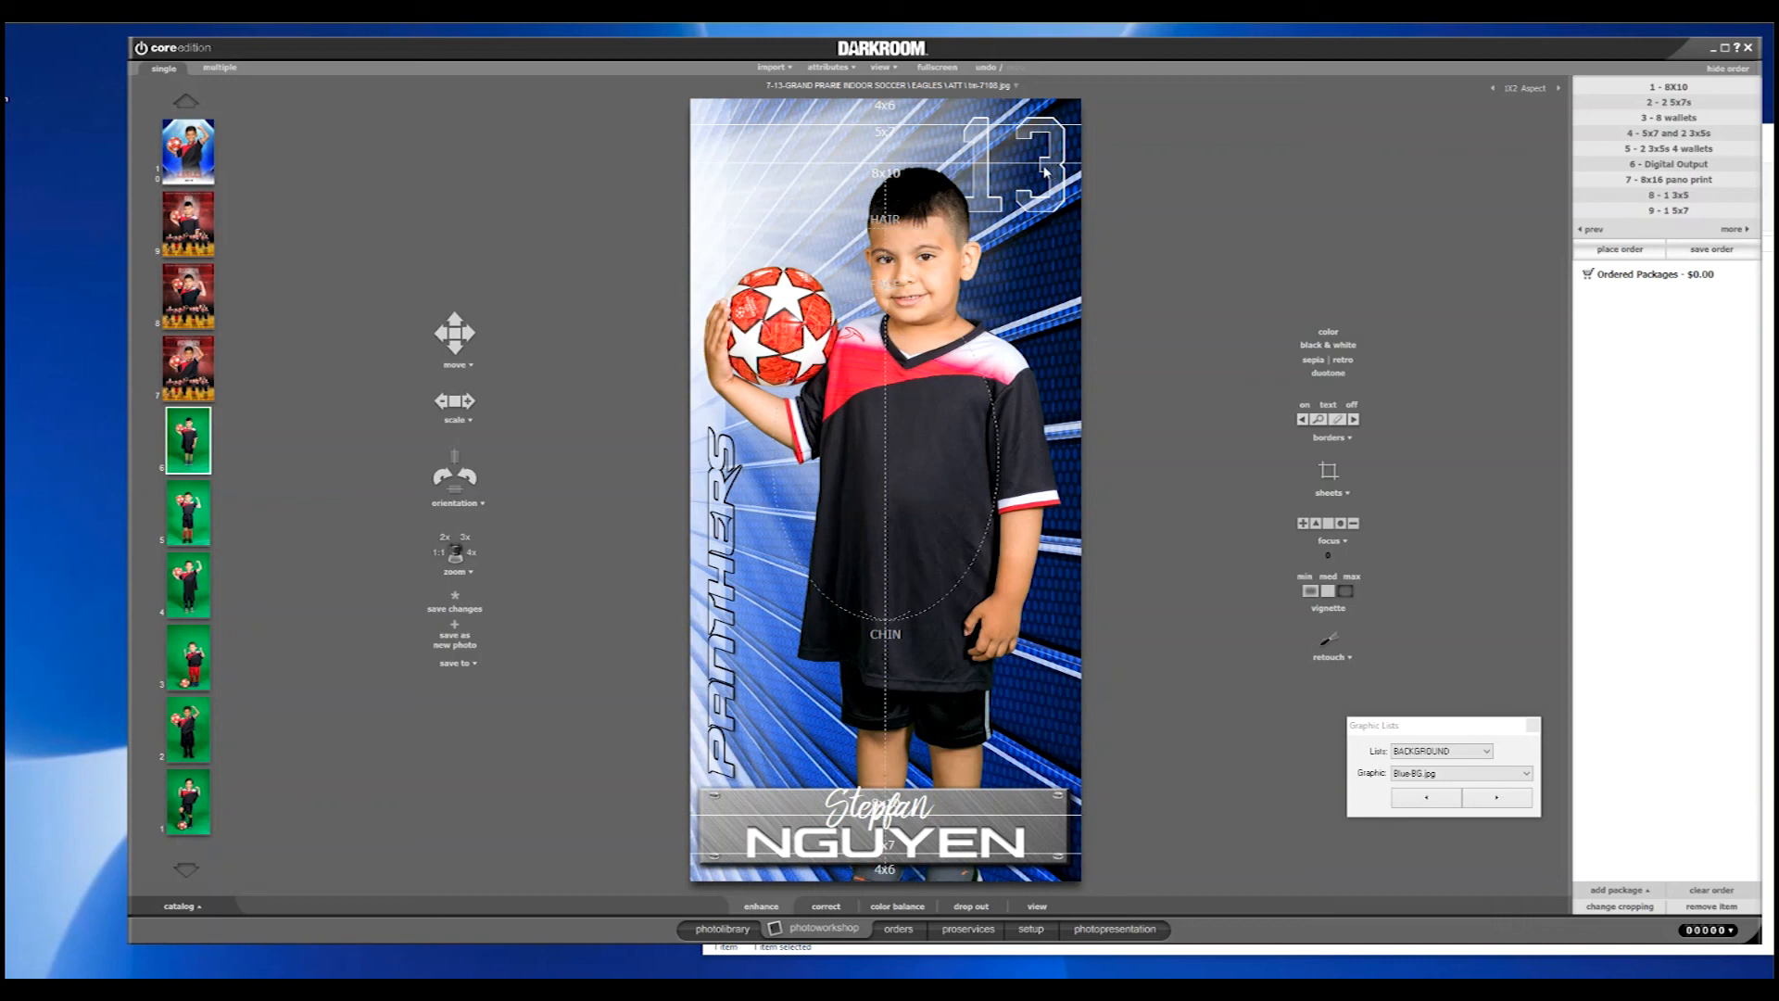
- Move the number 13 in from the banner's corner, raise the PANTHERS text slightly, and nudge the first name and player slightly left
mouse_move(1017, 170)
left_mouse_down()
mouse_move(1040, 170)
mouse_move(973, 183)
mouse_move(1003, 201)
mouse_move(1043, 195)
mouse_move(1033, 184)
left_mouse_up()
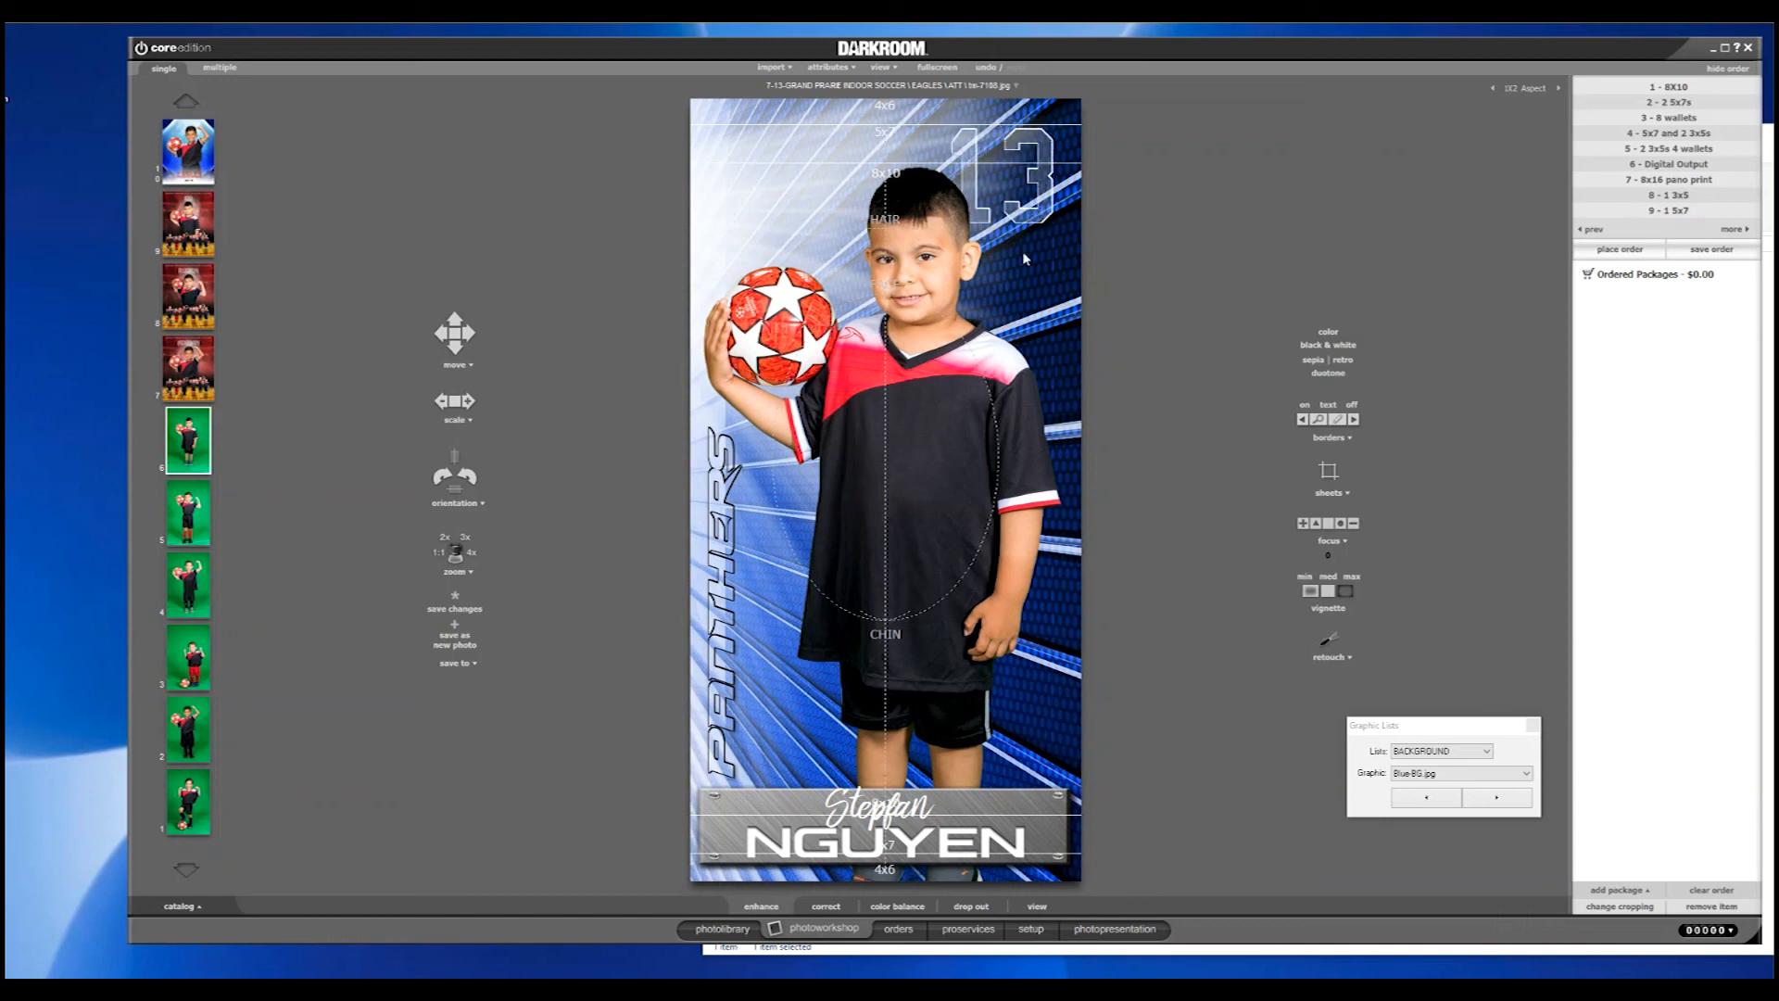
left_click_drag(735, 451, 722, 506)
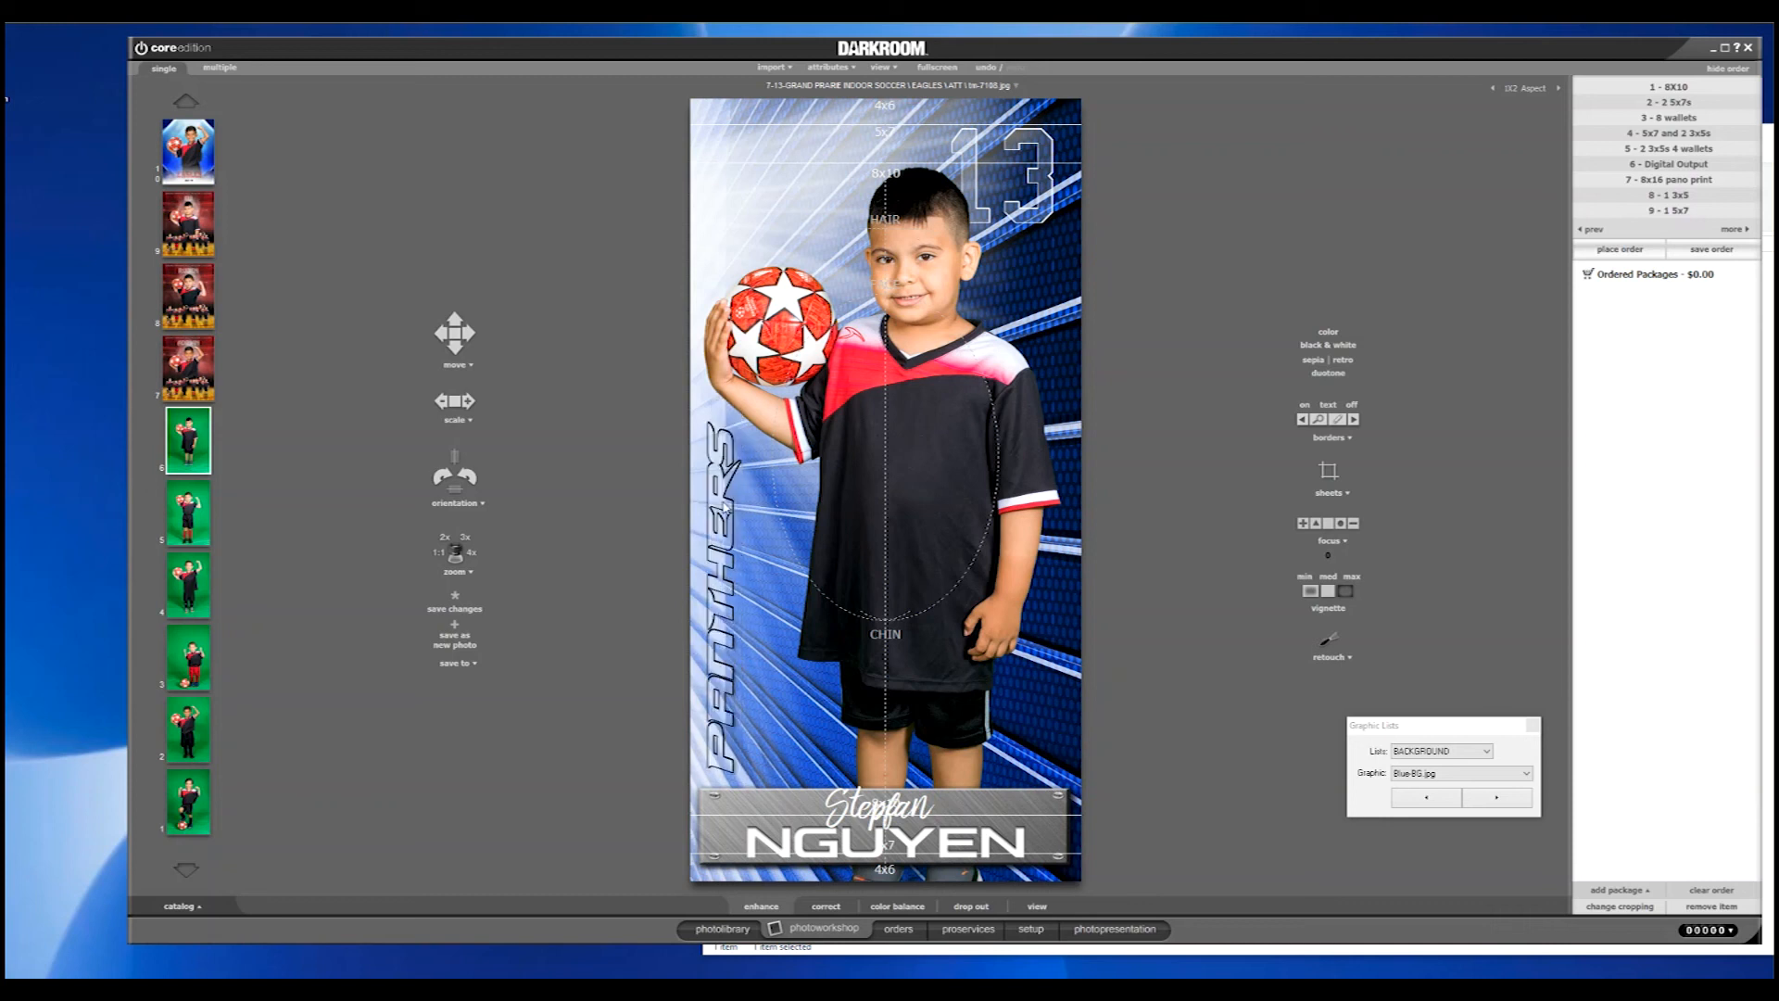
left_click_drag(866, 770, 868, 792)
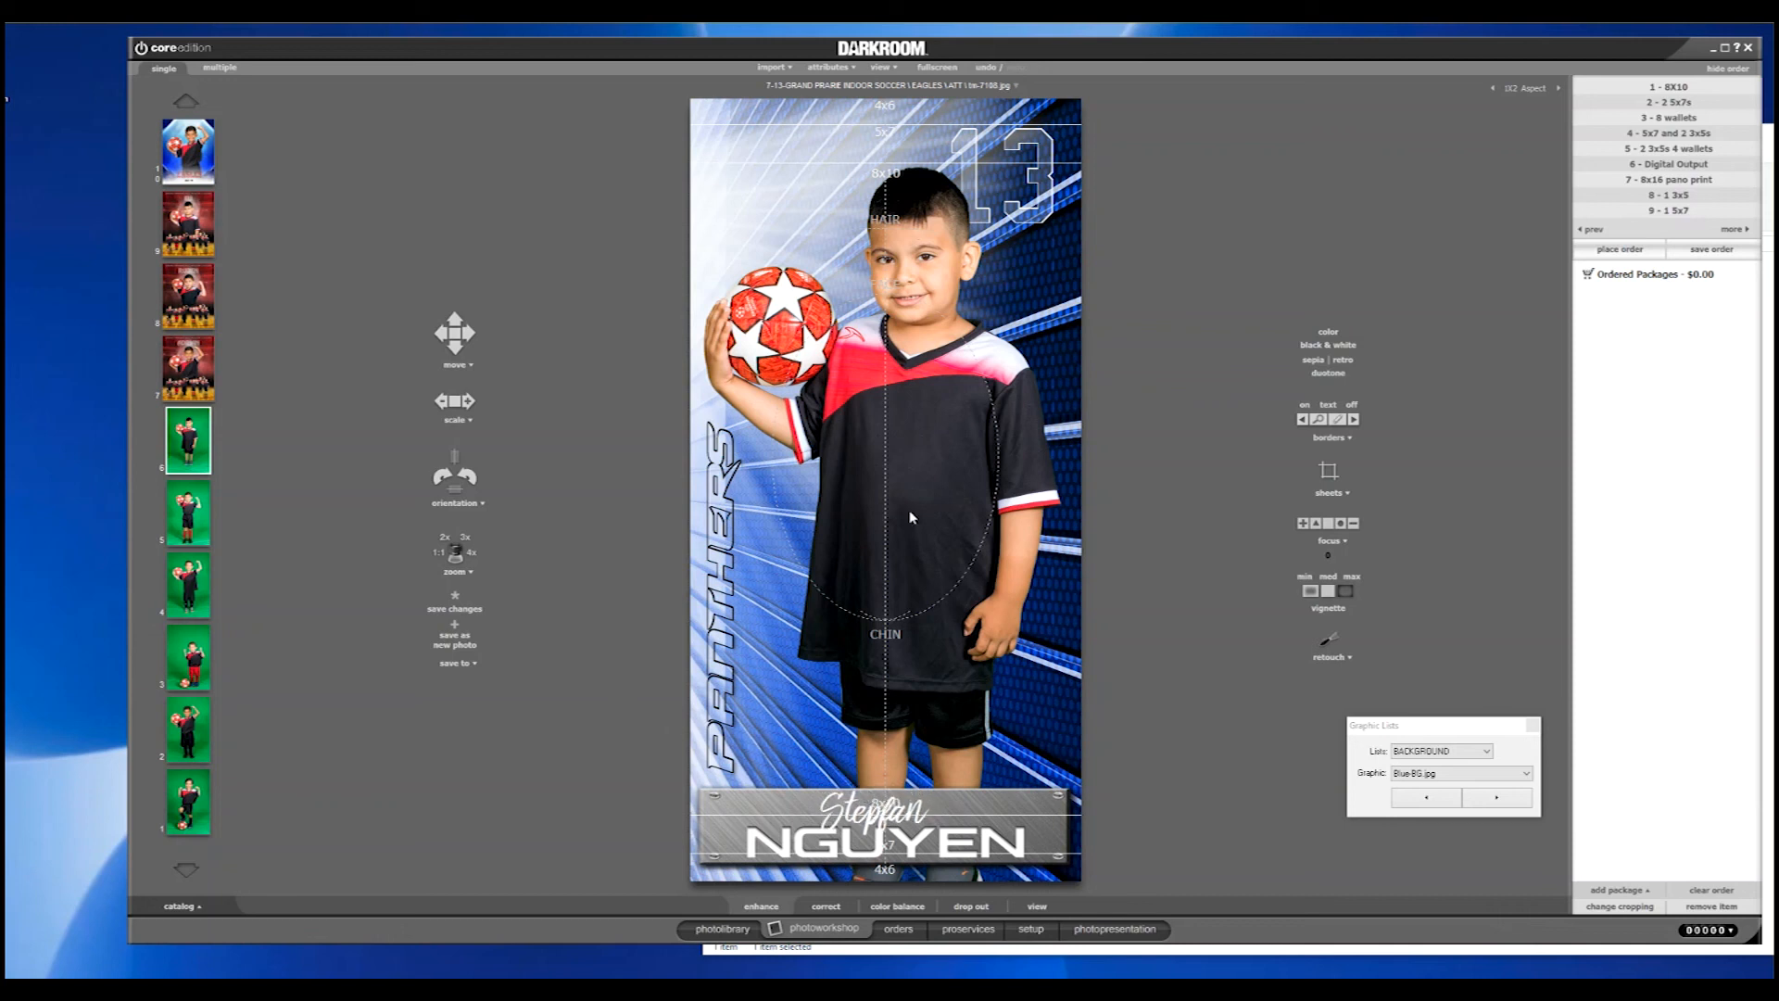
left_click_drag(942, 461, 936, 457)
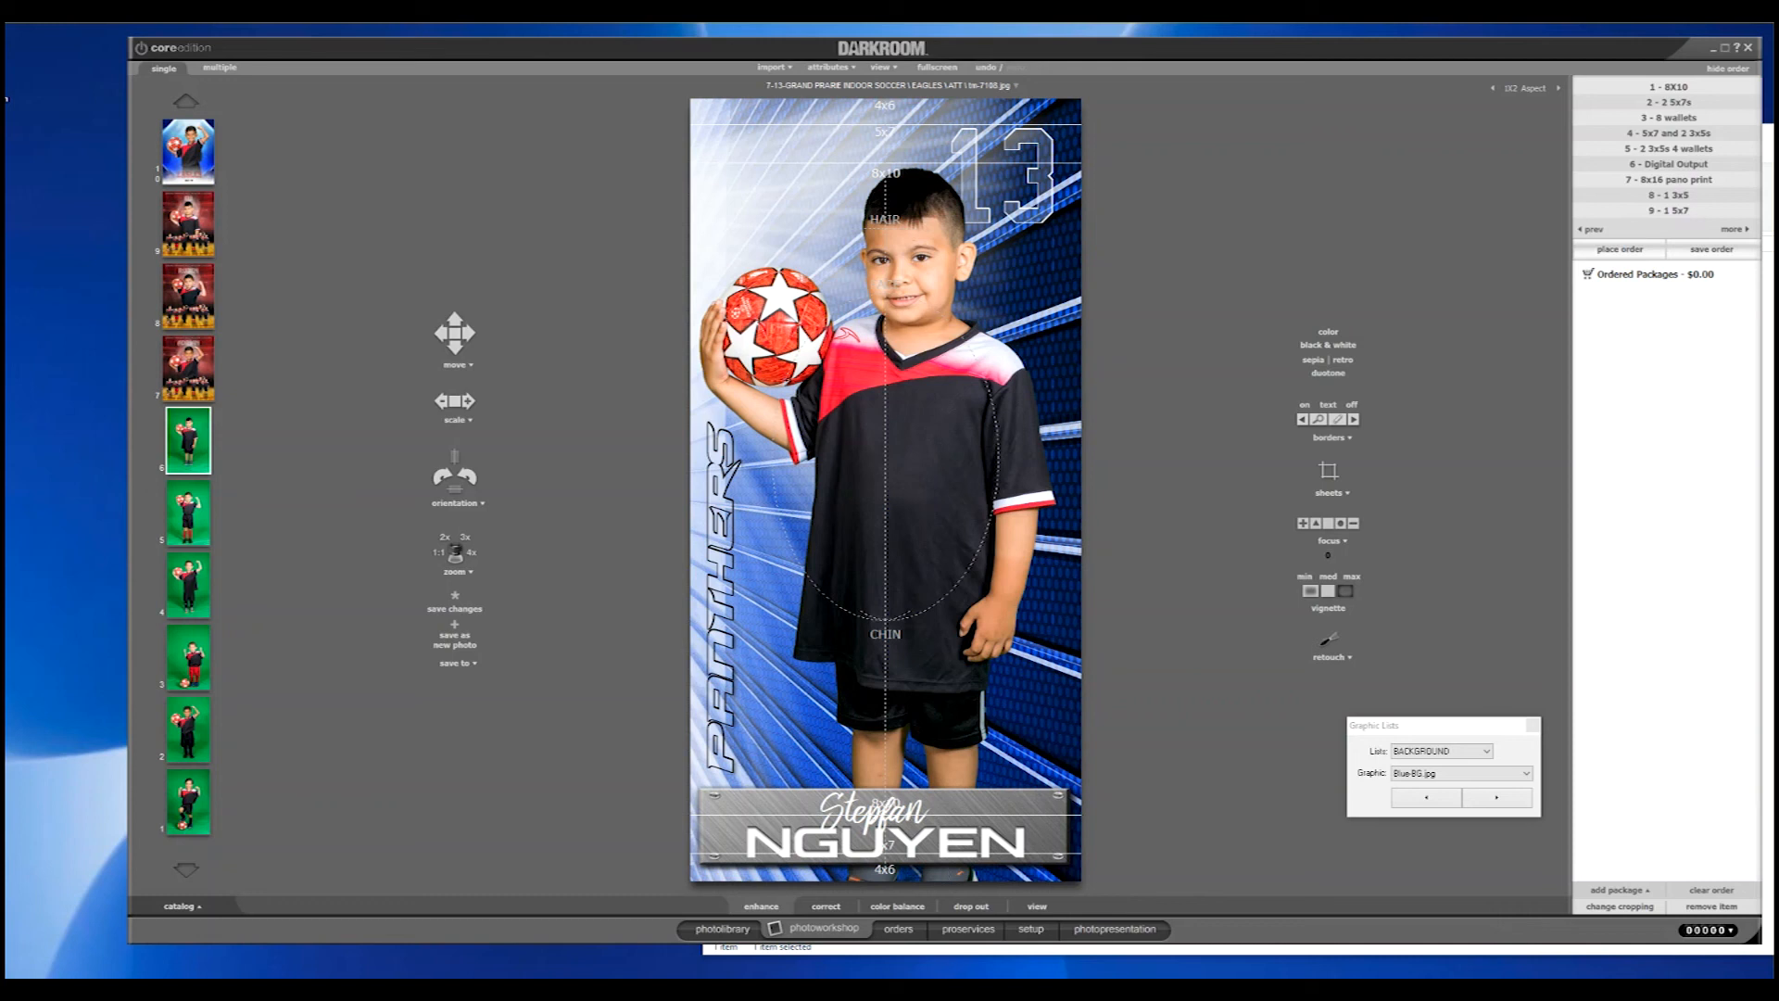
left_click(1033, 166)
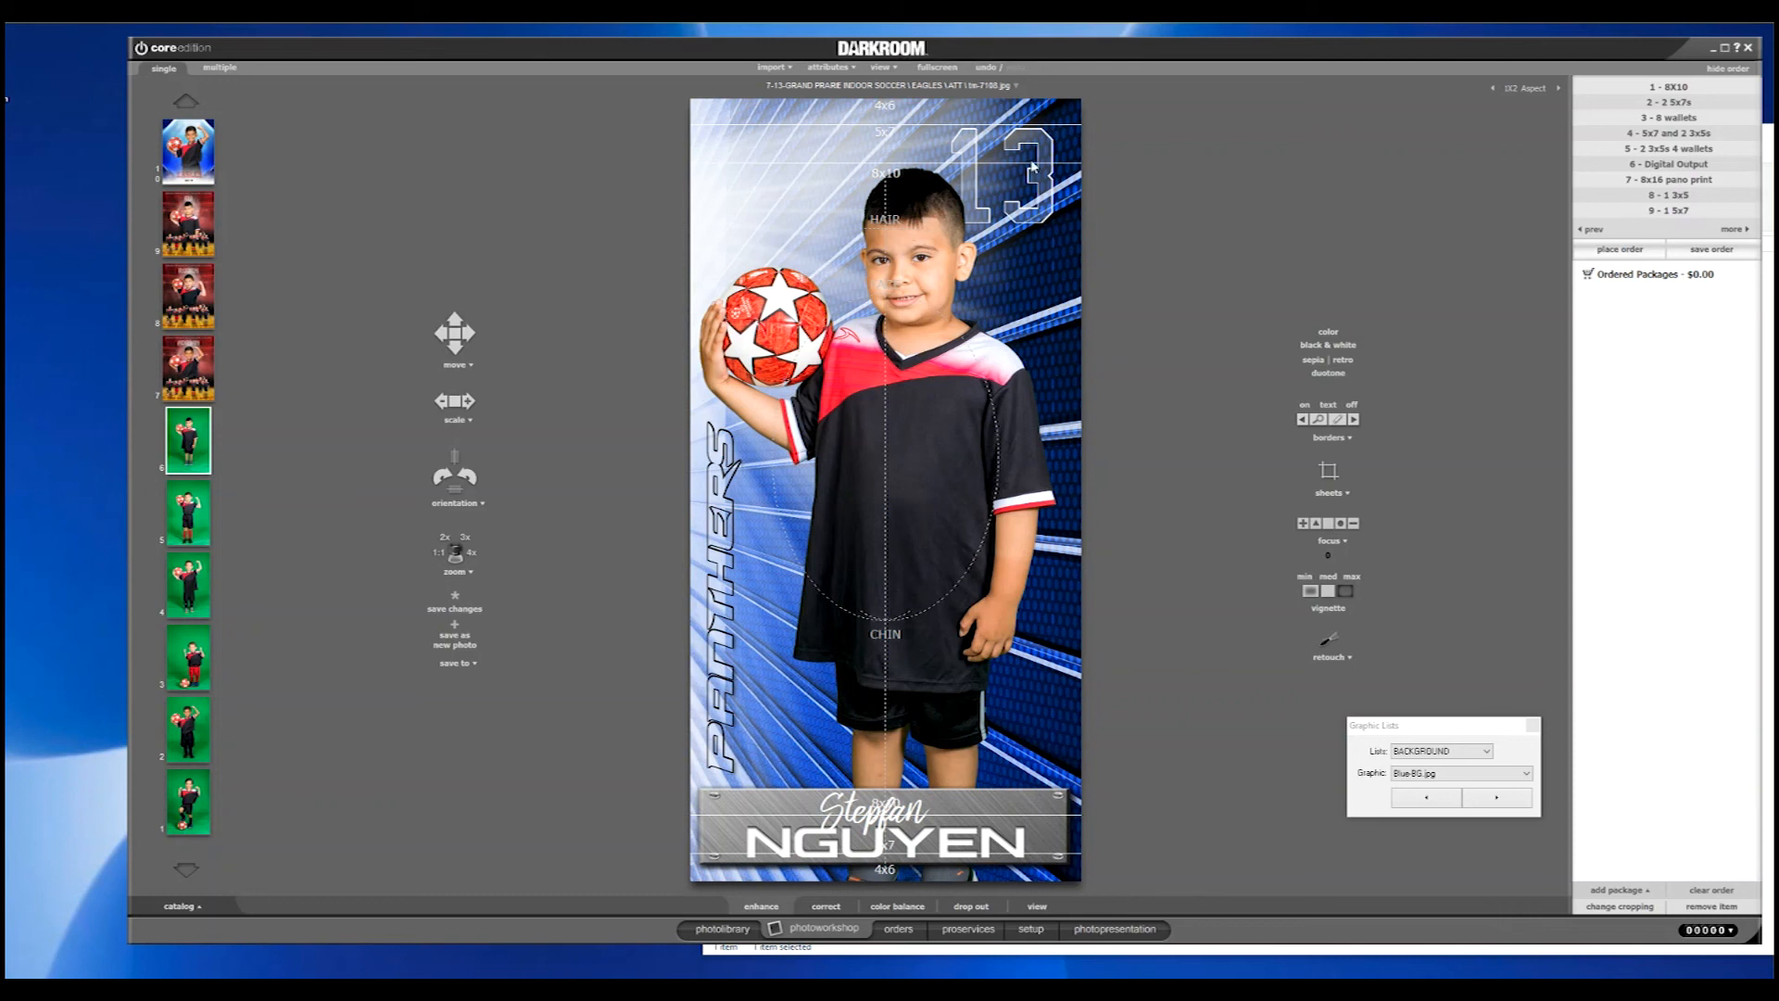